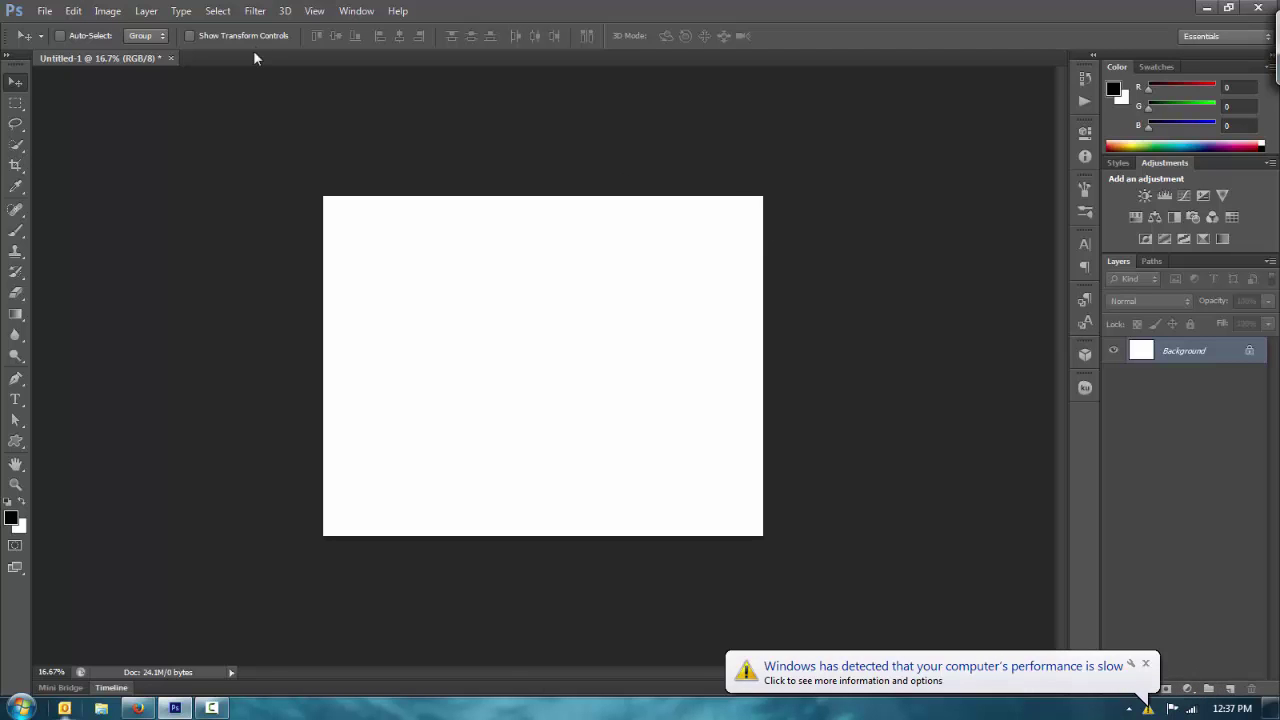
- Place the baby photo from the ExamplePhotos folder into the blank document at its original size
click(45, 11)
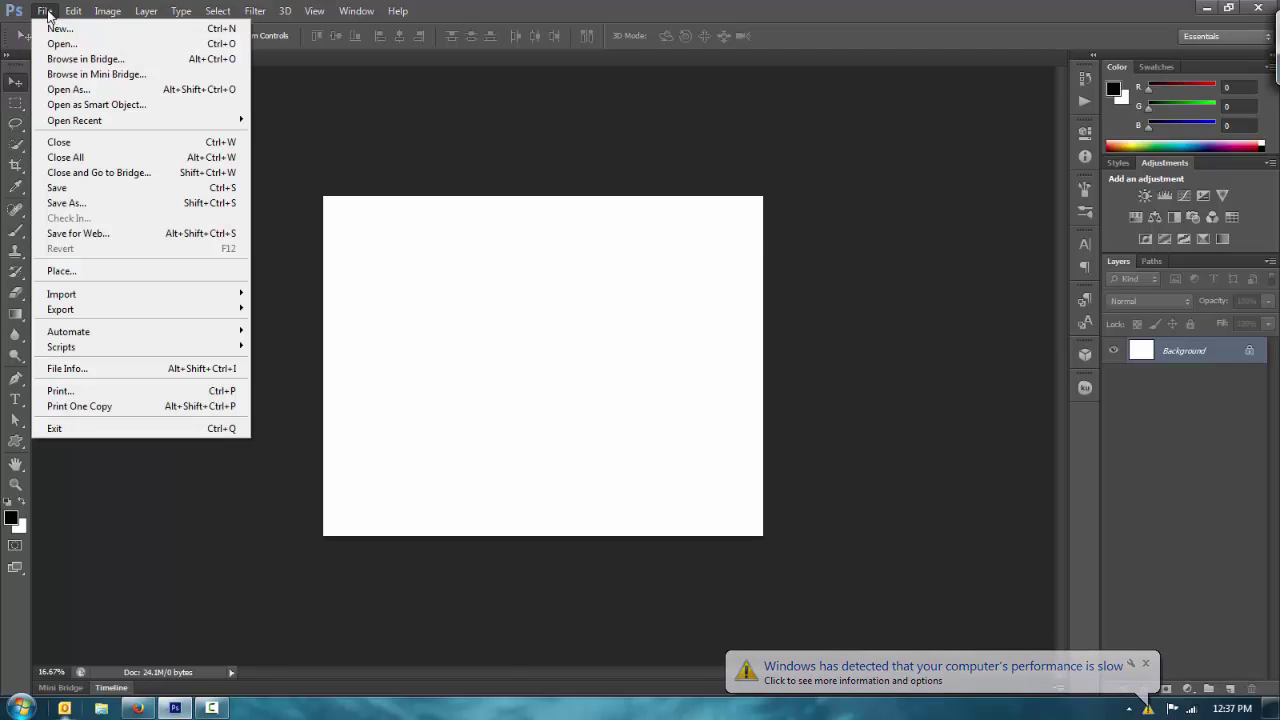
click(76, 271)
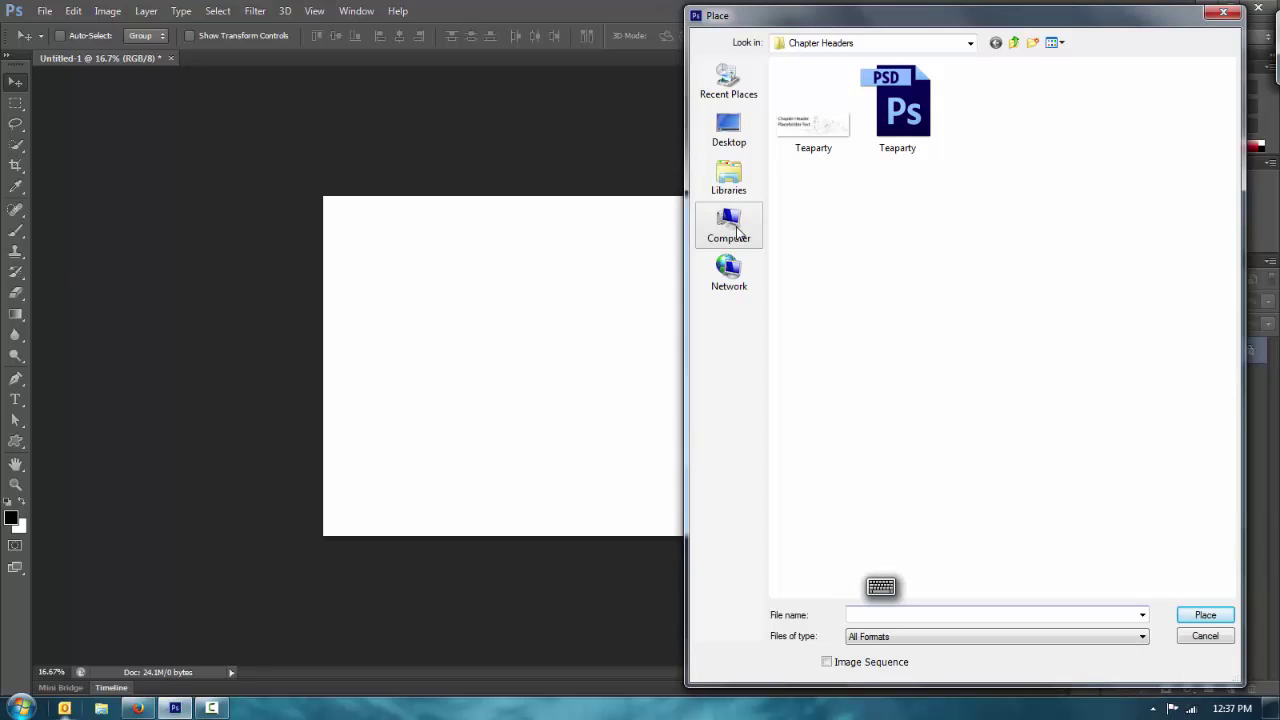
click(737, 232)
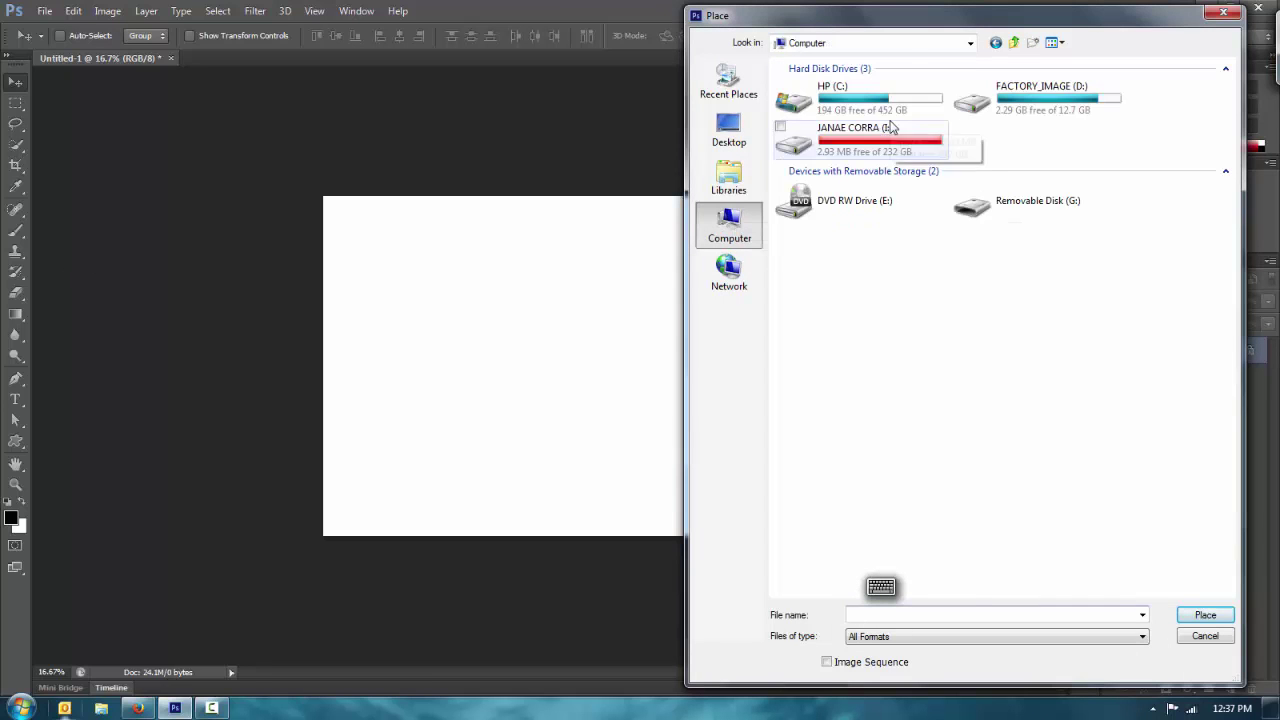
double_click(807, 150)
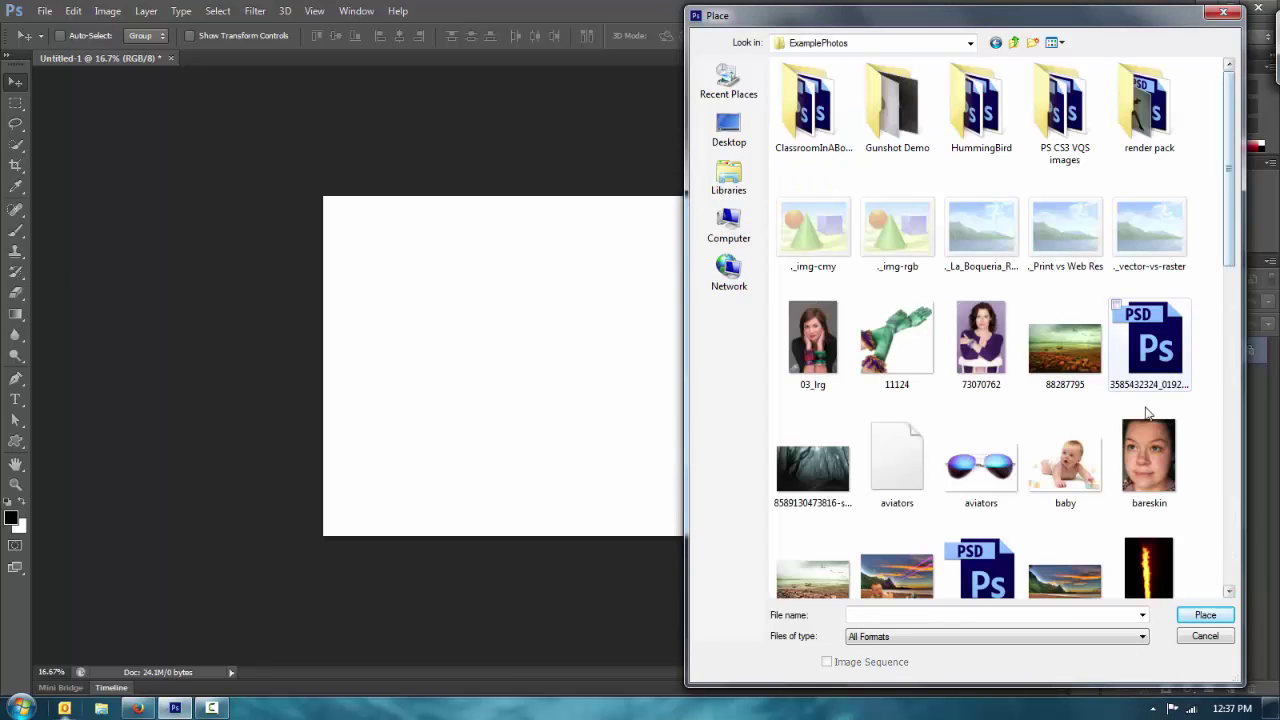
double_click(1065, 470)
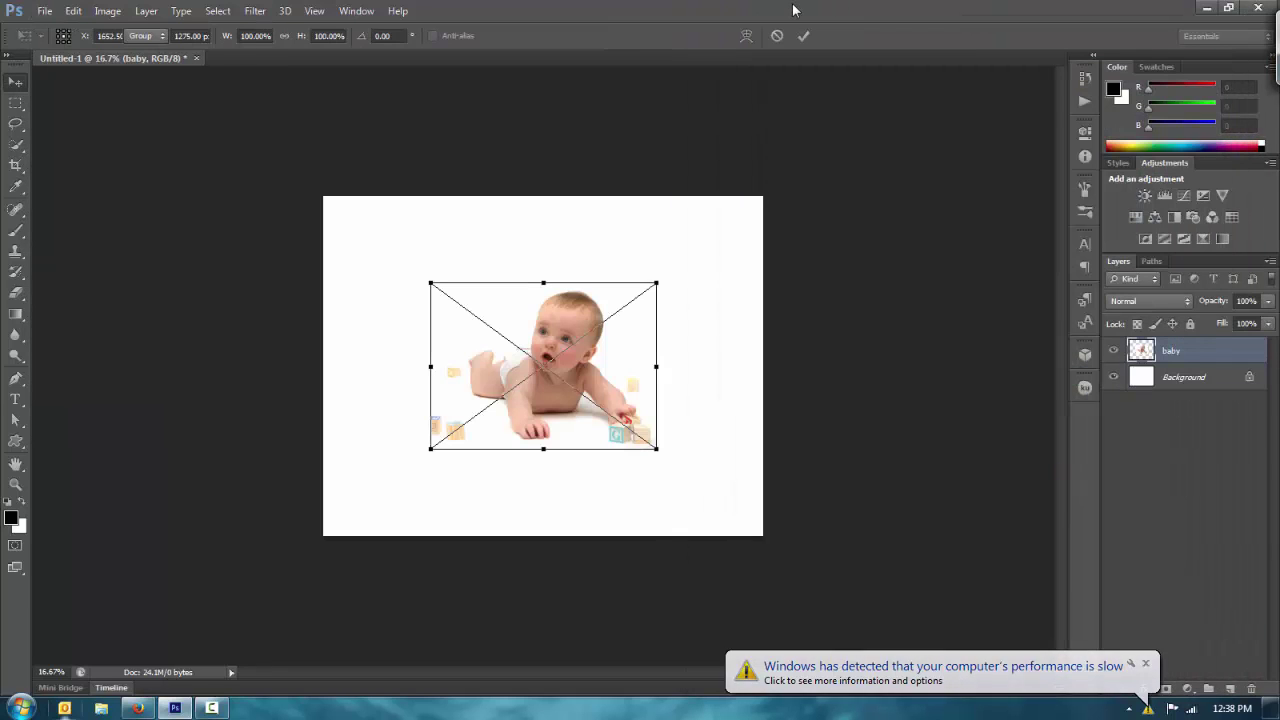
key(Return)
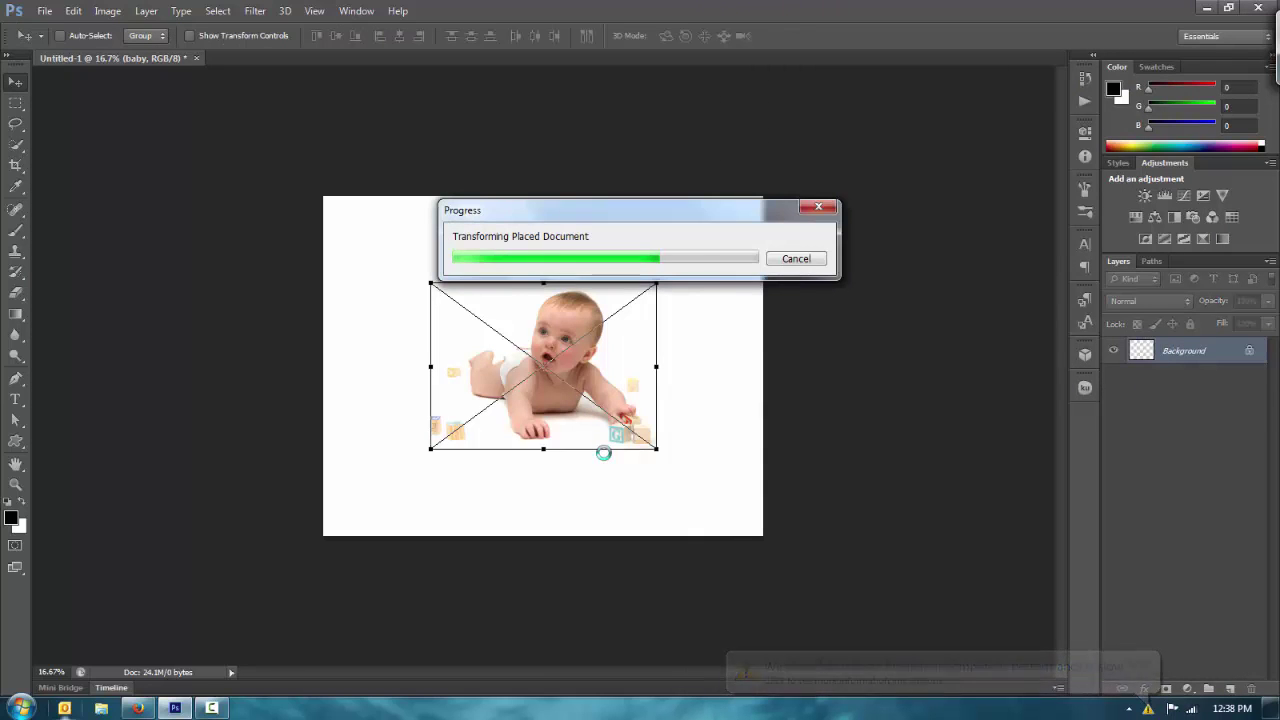
- Place the beach-sunset photo and enlarge it proportionally to about 0.54% so it covers the whole canvas
click(50, 12)
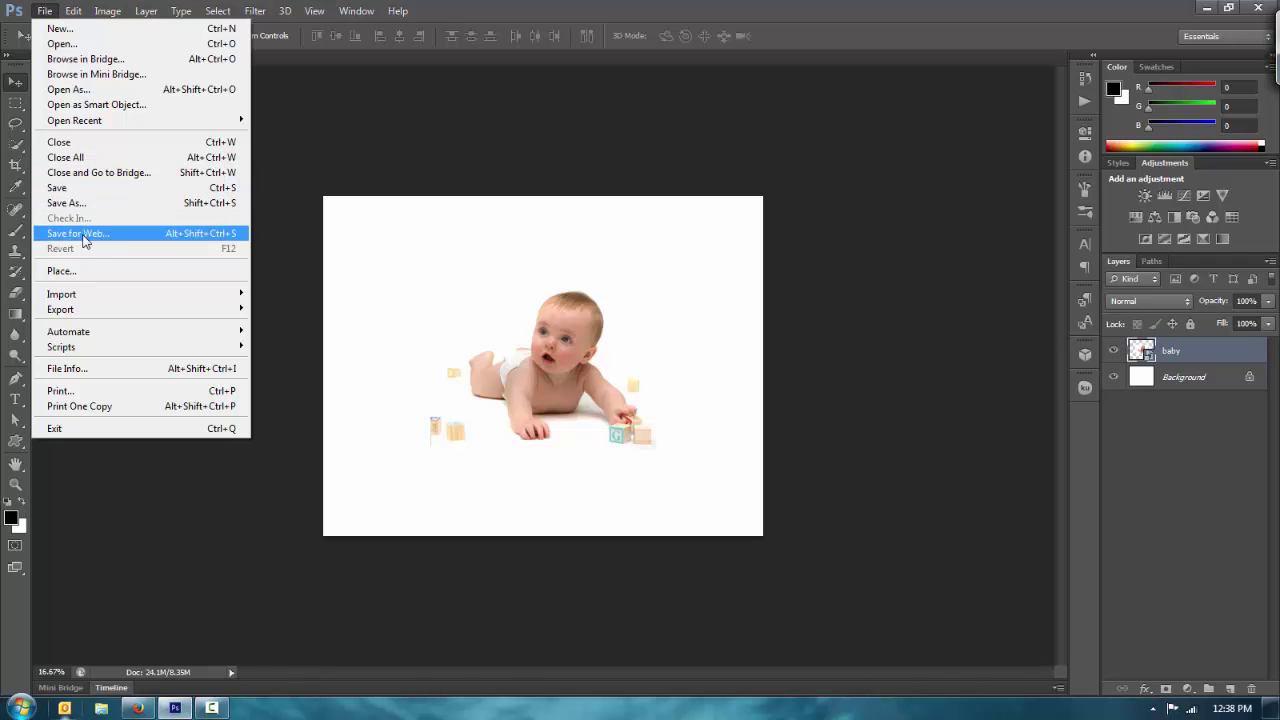
click(83, 274)
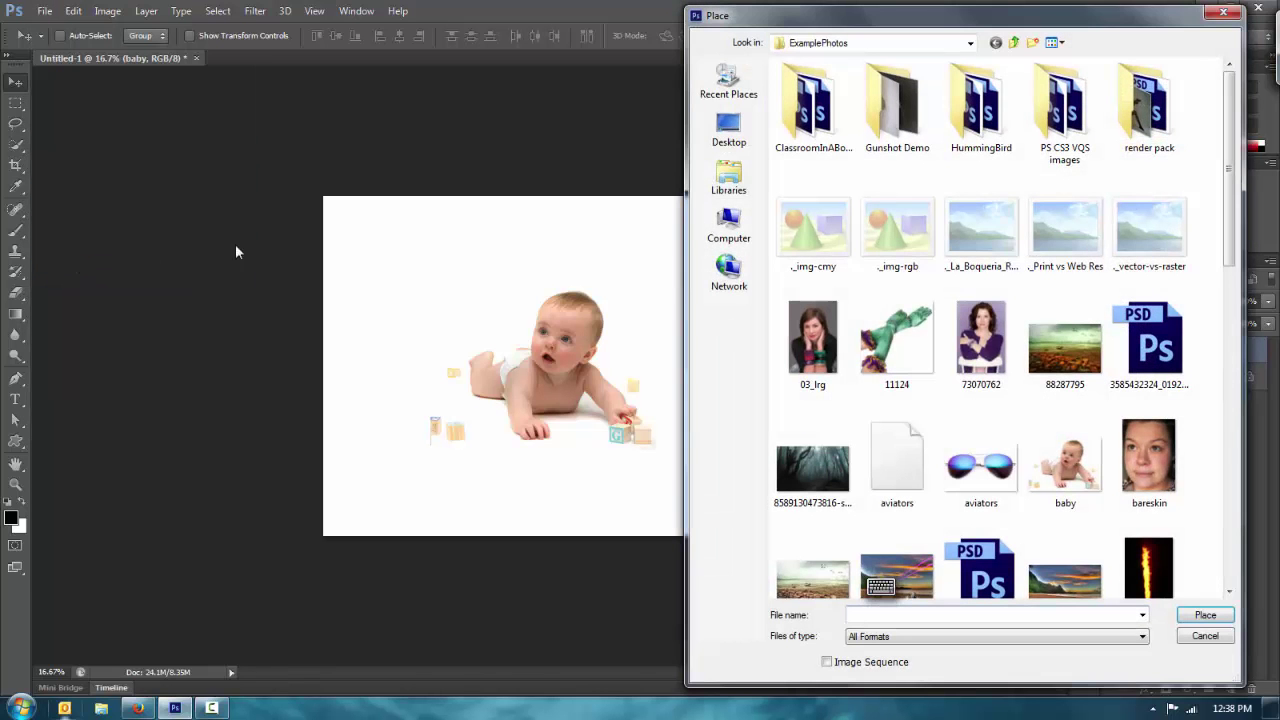
drag(1229, 165, 1213, 355)
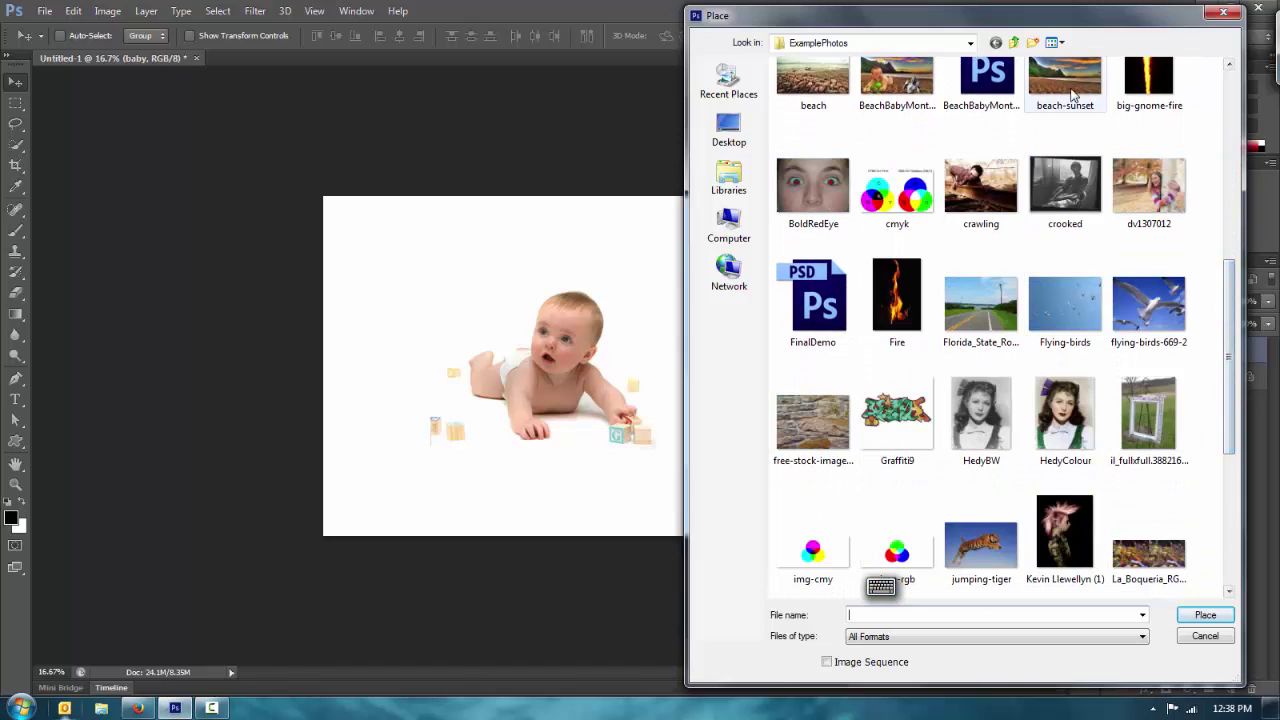
double_click(1071, 94)
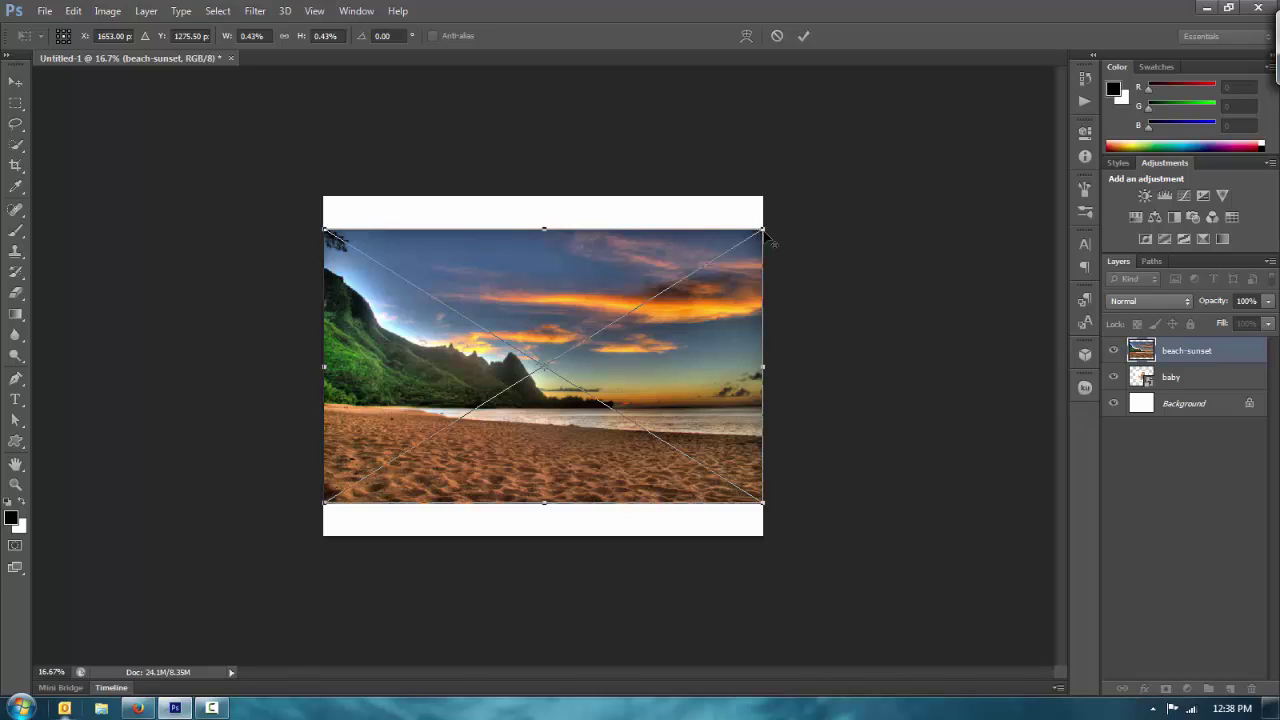
drag(789, 214, 823, 213)
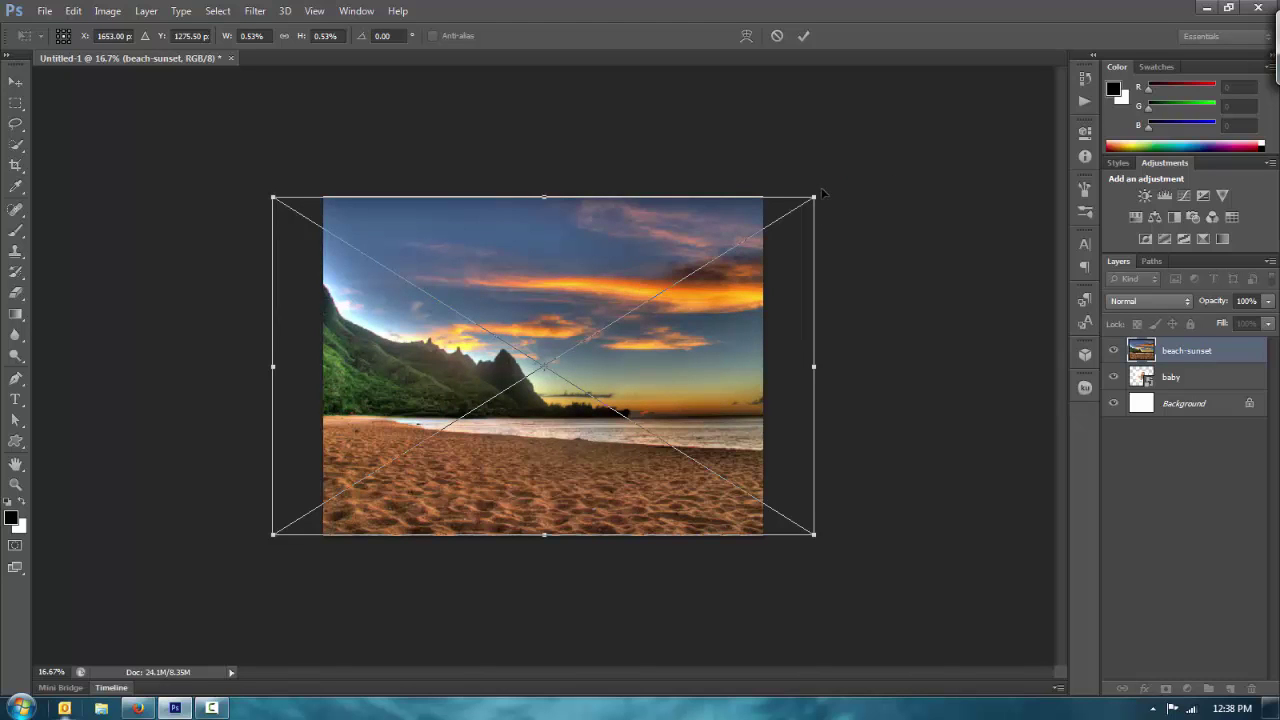
drag(818, 196, 820, 193)
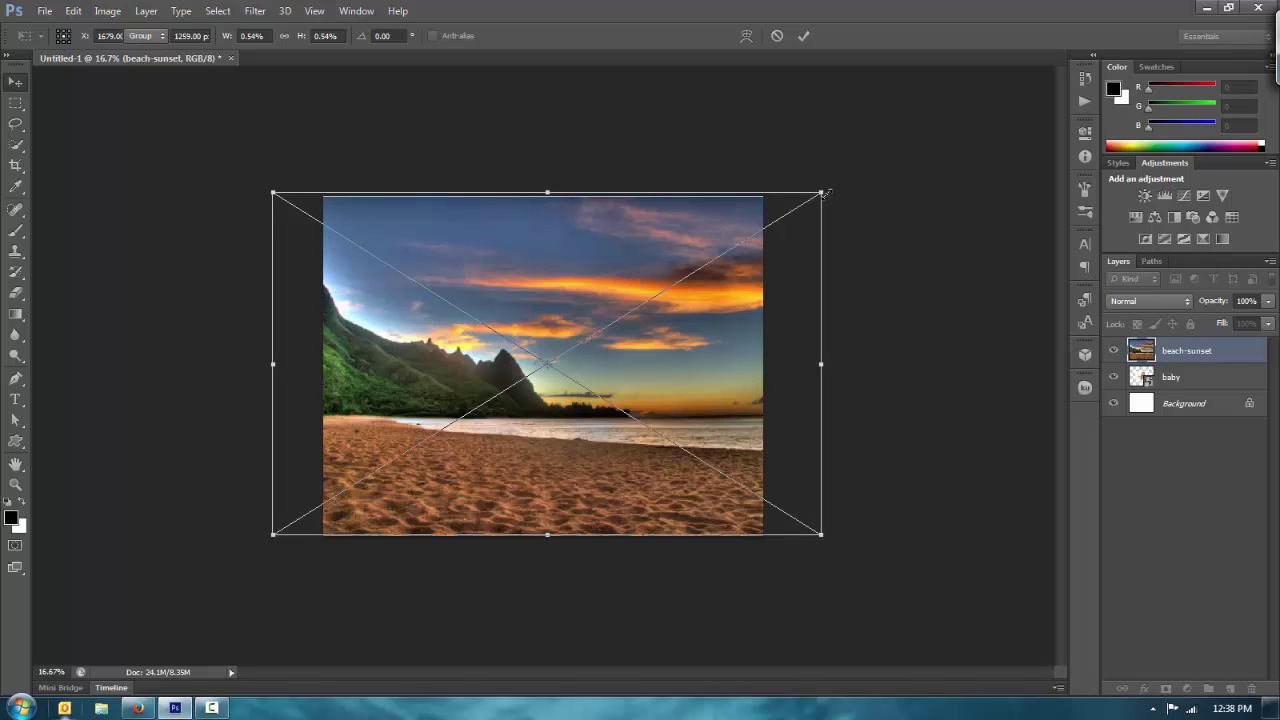
key(Return)
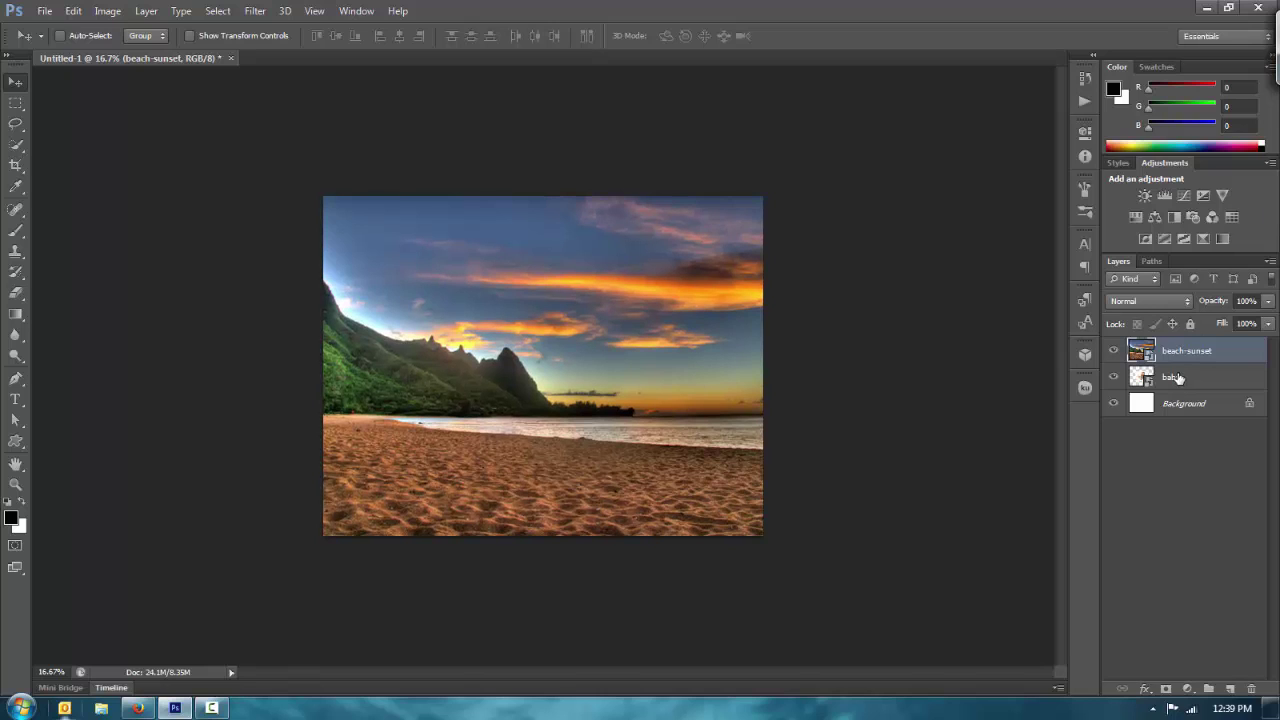
- Move the baby layer above the beach-sunset layer in the layer stack
drag(1178, 377, 1180, 345)
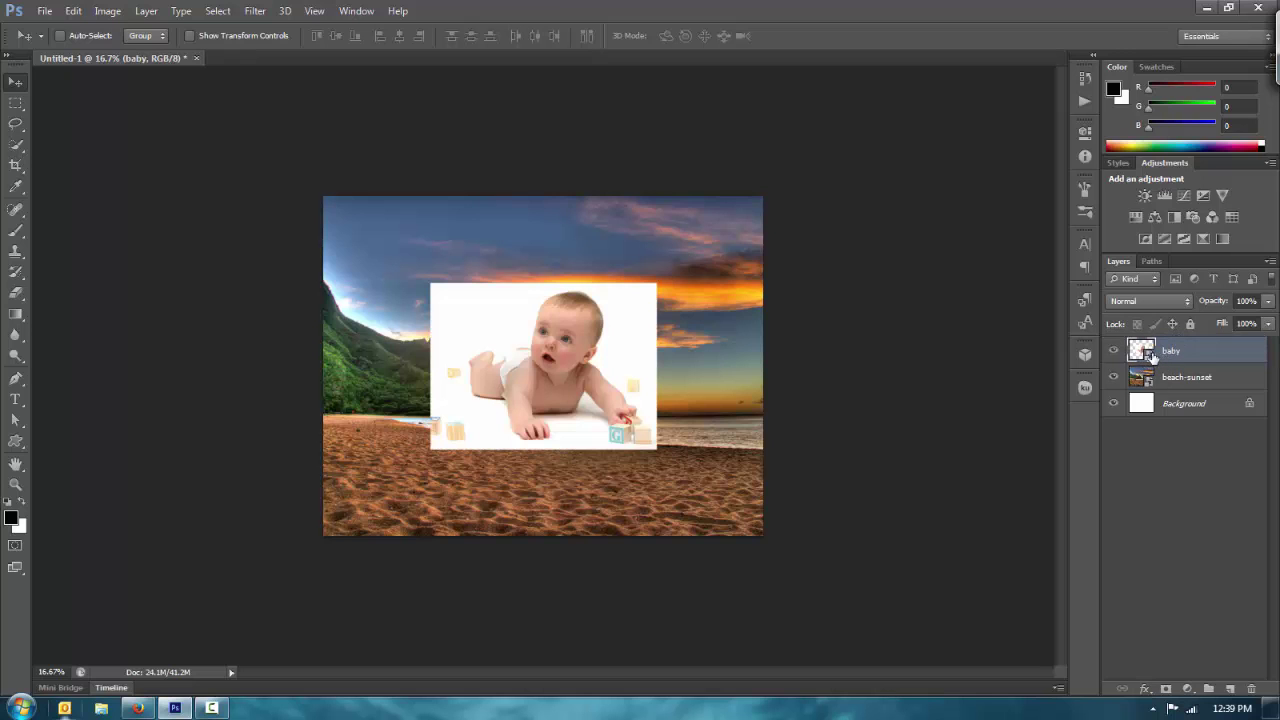
key(ctrl+plus)
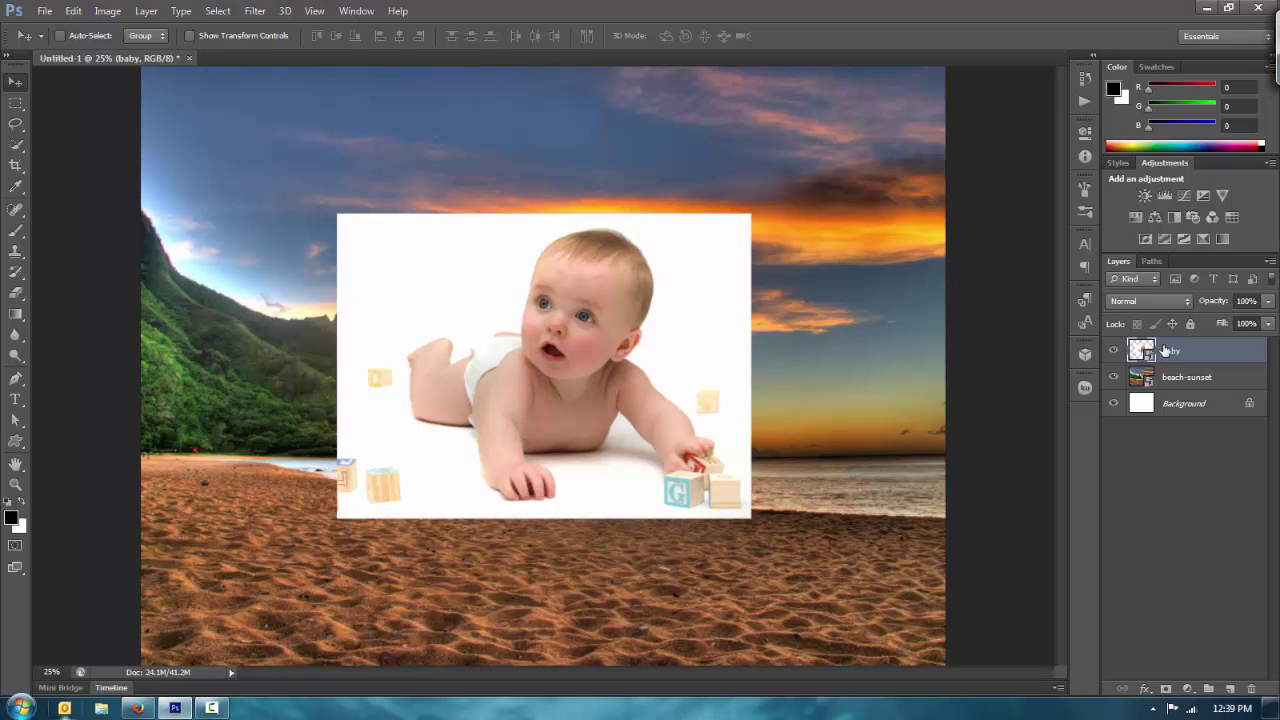
key(ctrl+plus)
key(ctrl+plus)
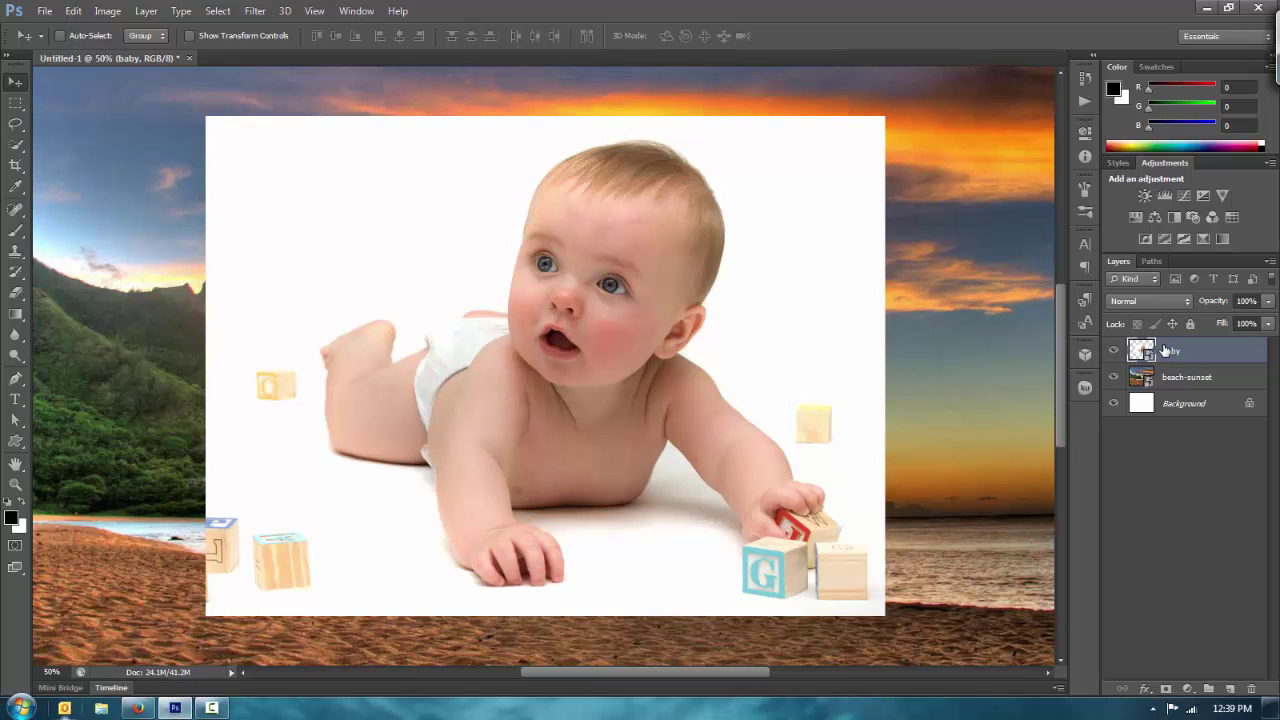
- Duplicate the baby layer as baby copy and rasterize the duplicate
right_click(1165, 349)
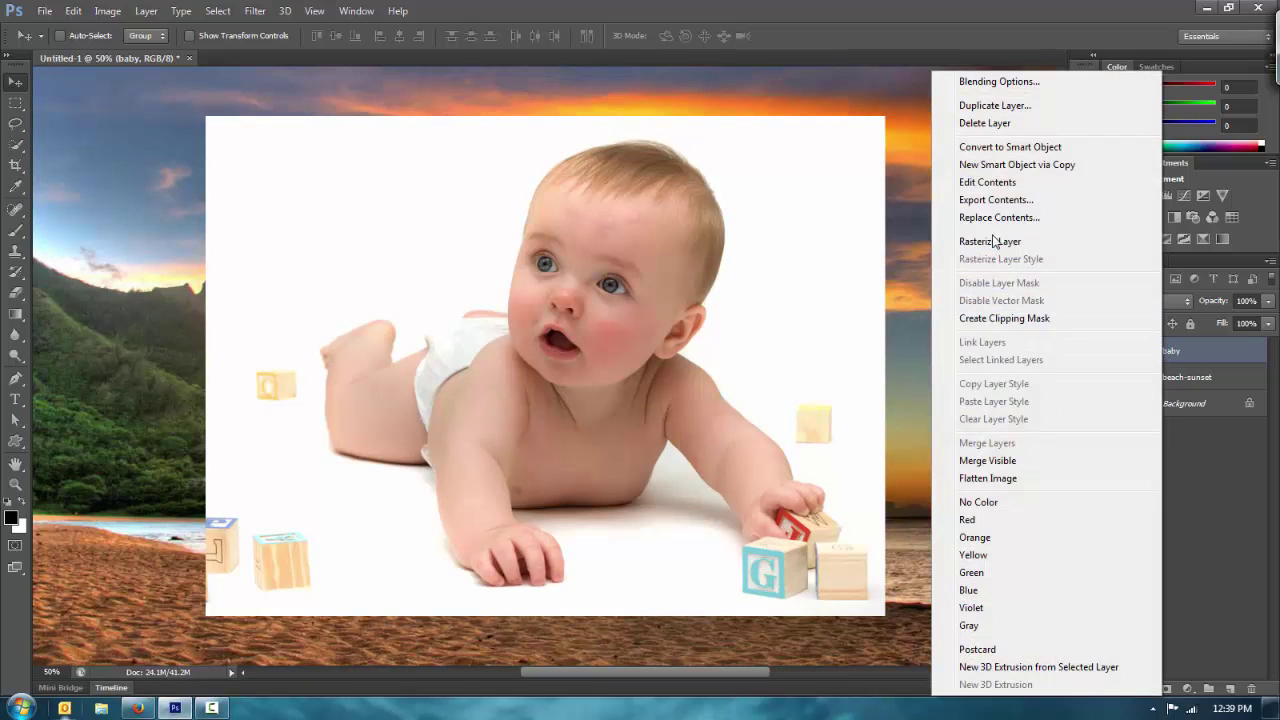
click(995, 105)
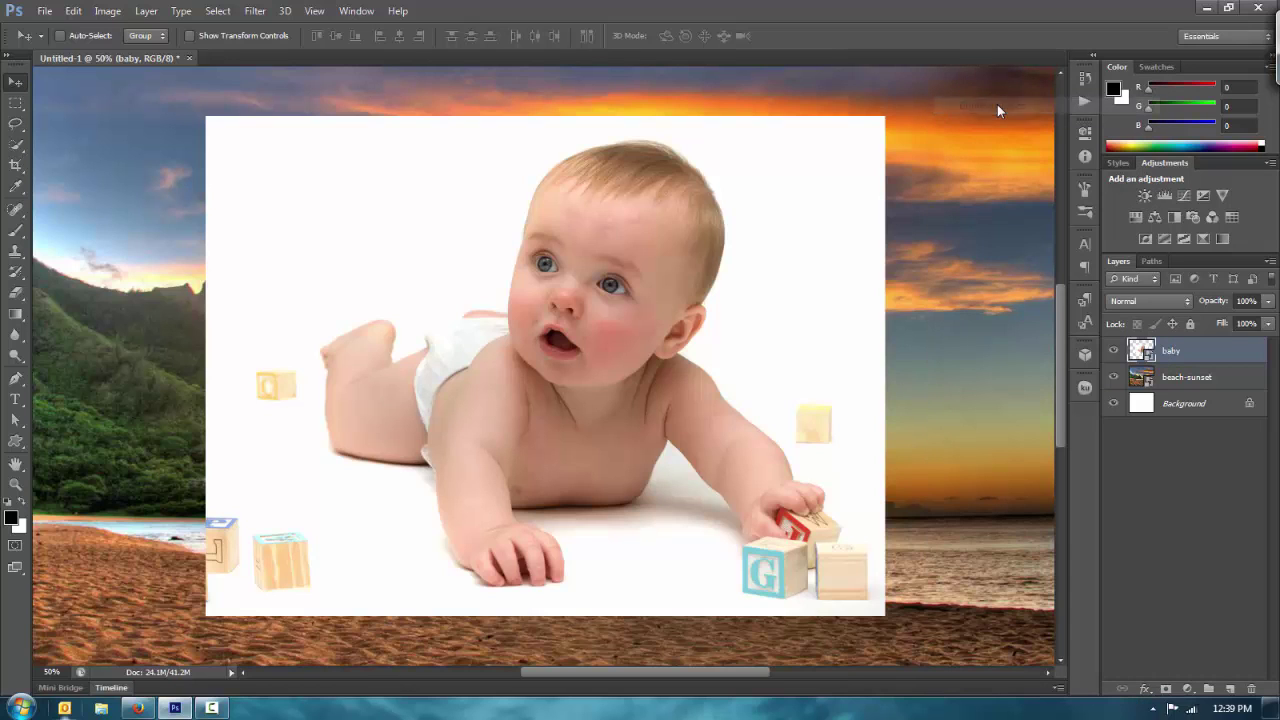
click(785, 218)
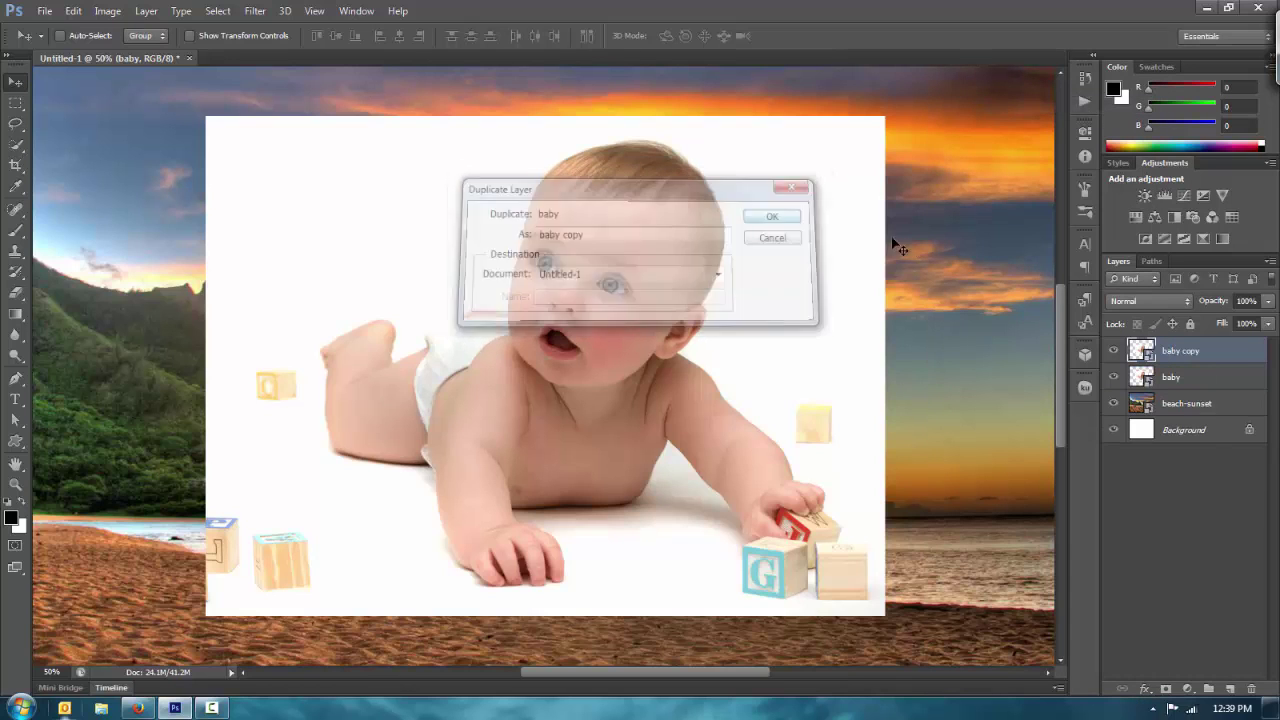
right_click(1216, 355)
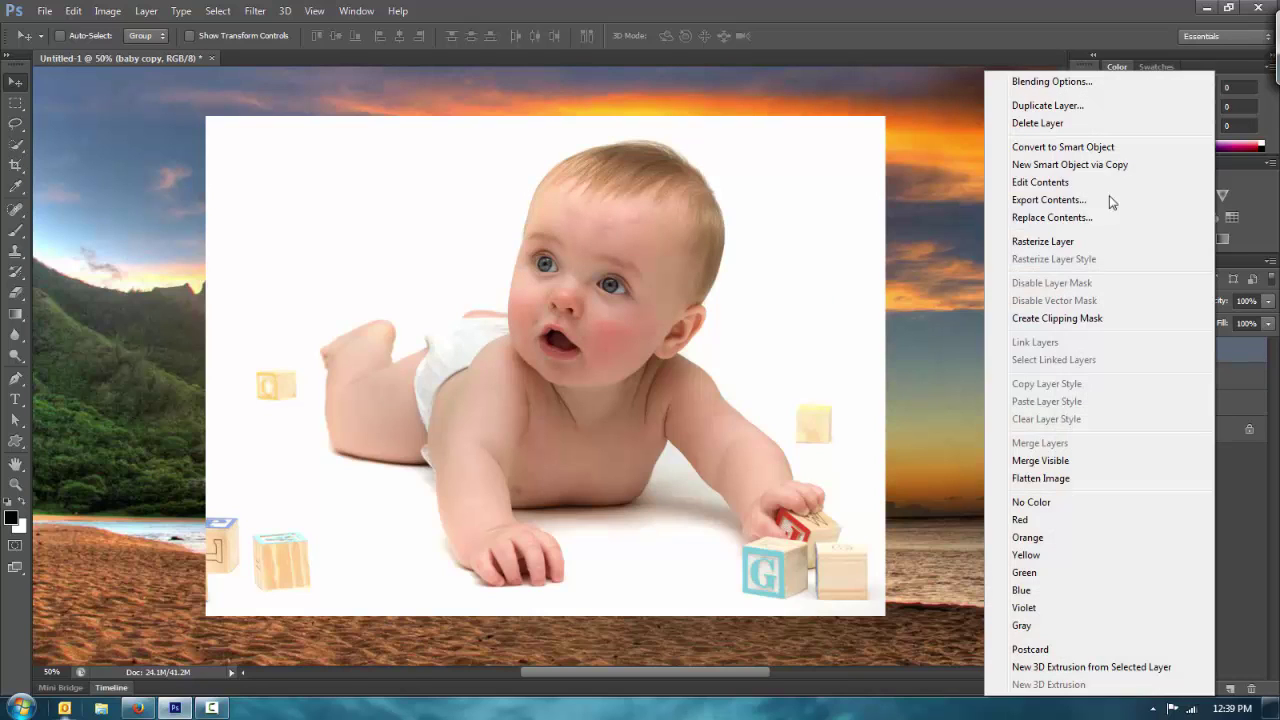
click(1056, 241)
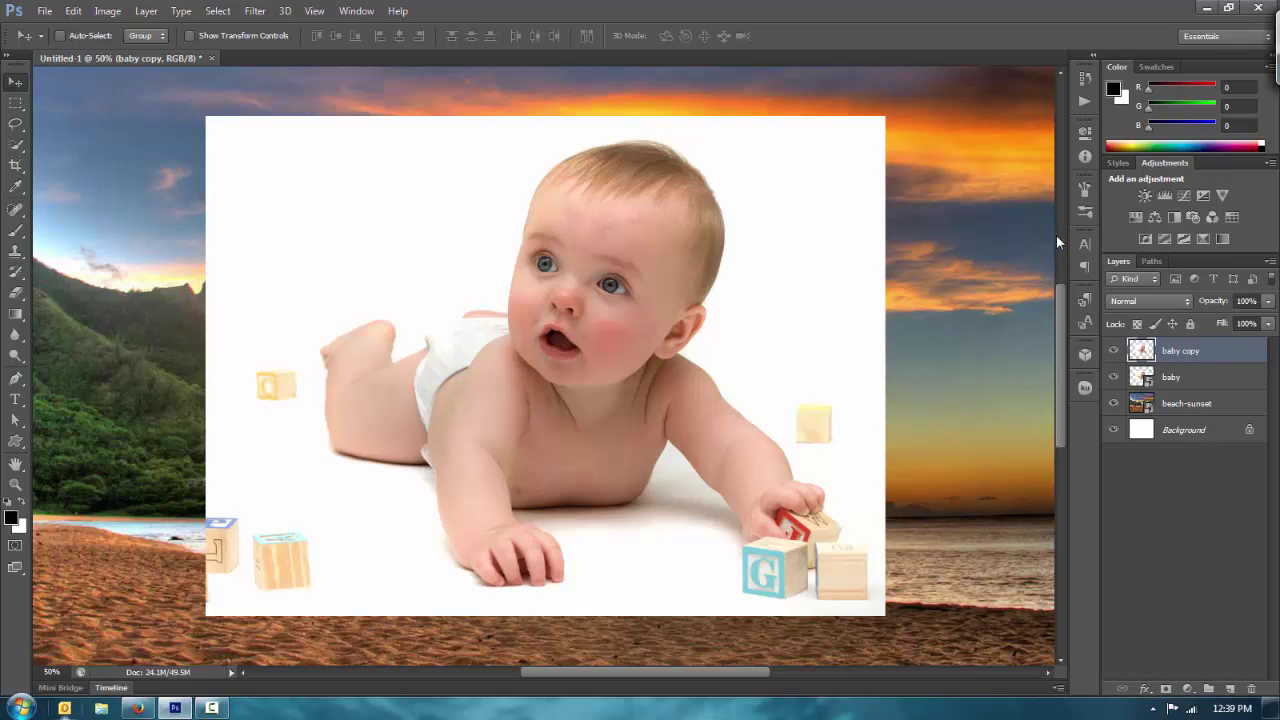
- Hide the original baby layer and put it together with the beach-sunset layer into a new layer group
click(1112, 377)
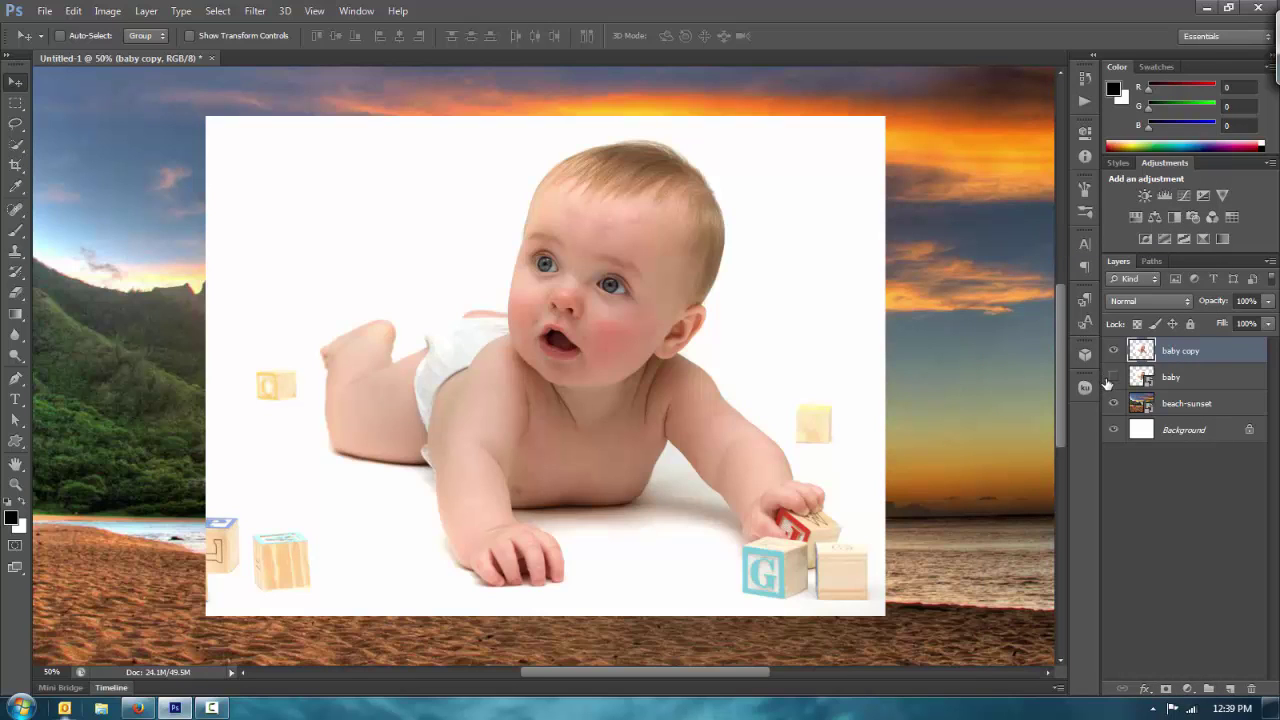
click(1207, 383)
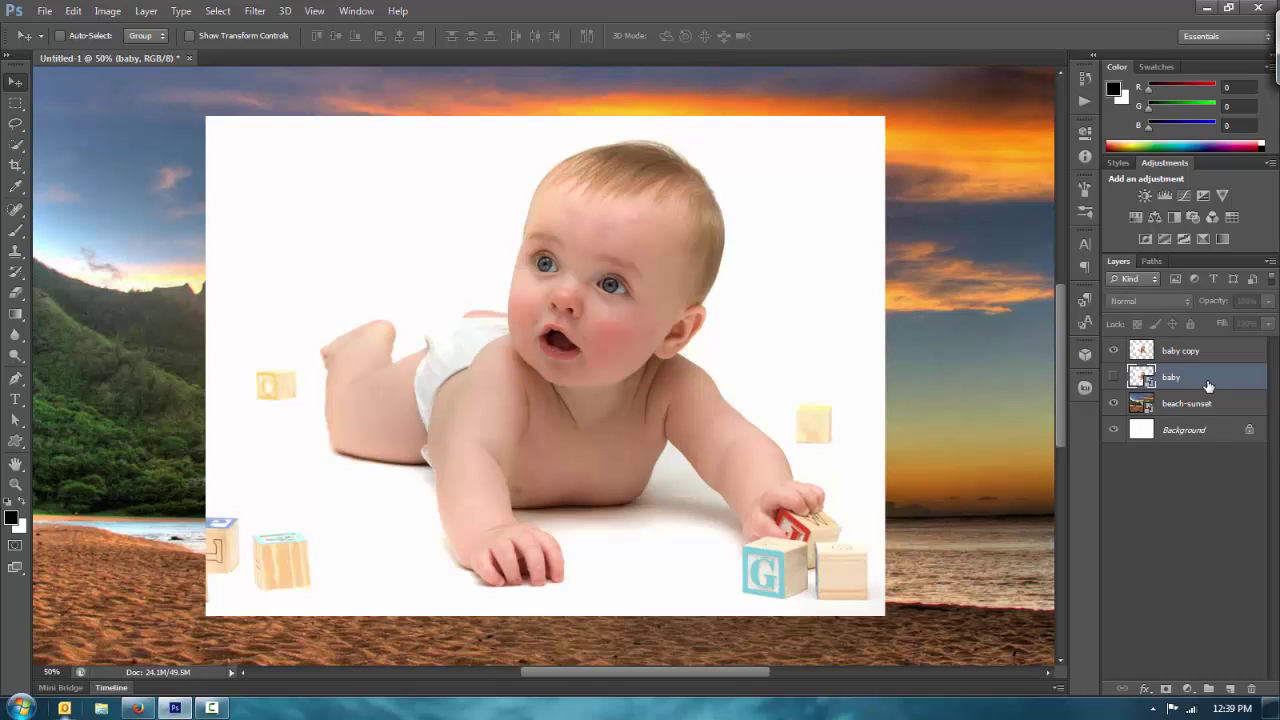
click(1210, 690)
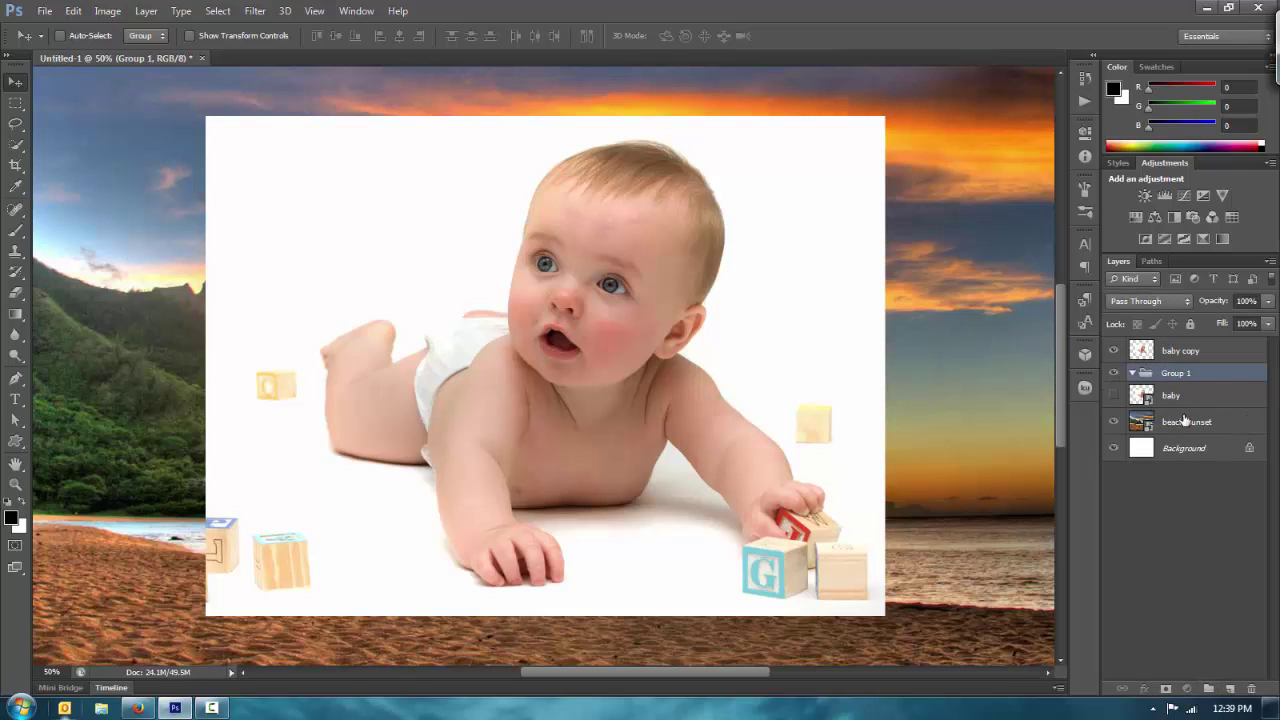
click(1184, 402)
shift+click(1184, 422)
drag(1178, 396, 1174, 371)
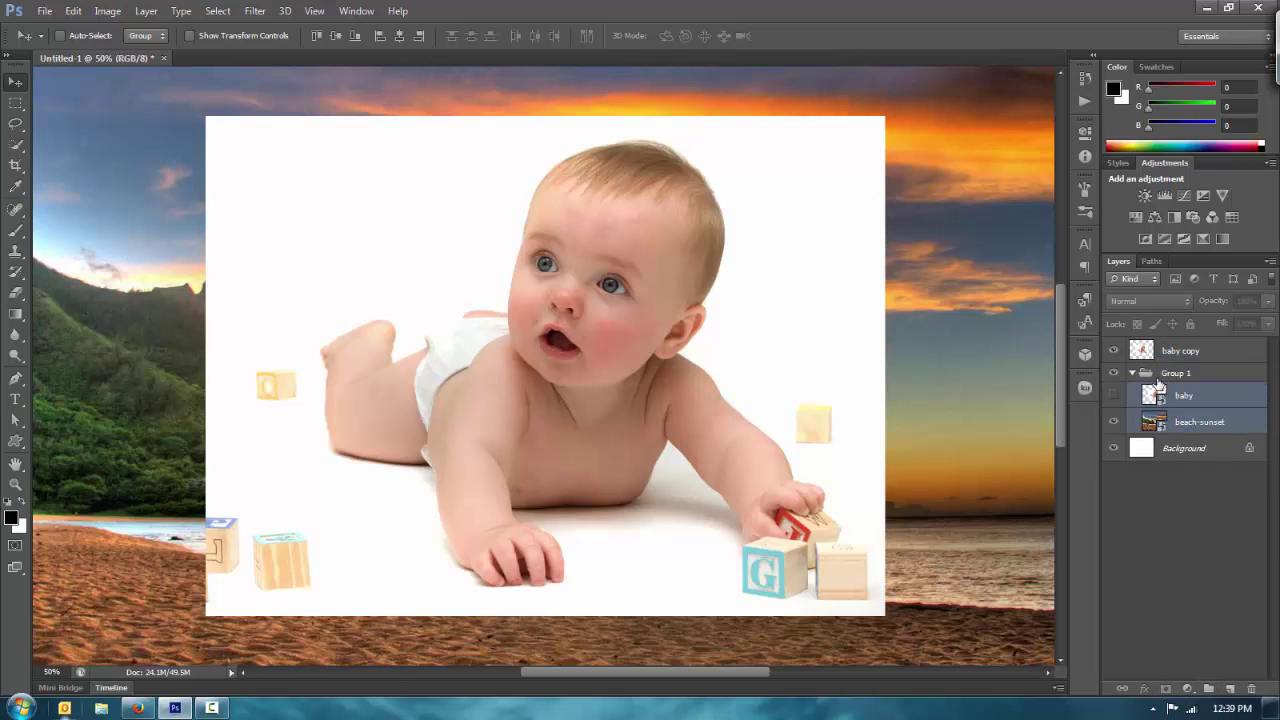
- Collapse the new layer group and rename it Smart Object
click(1132, 373)
double_click(1176, 373)
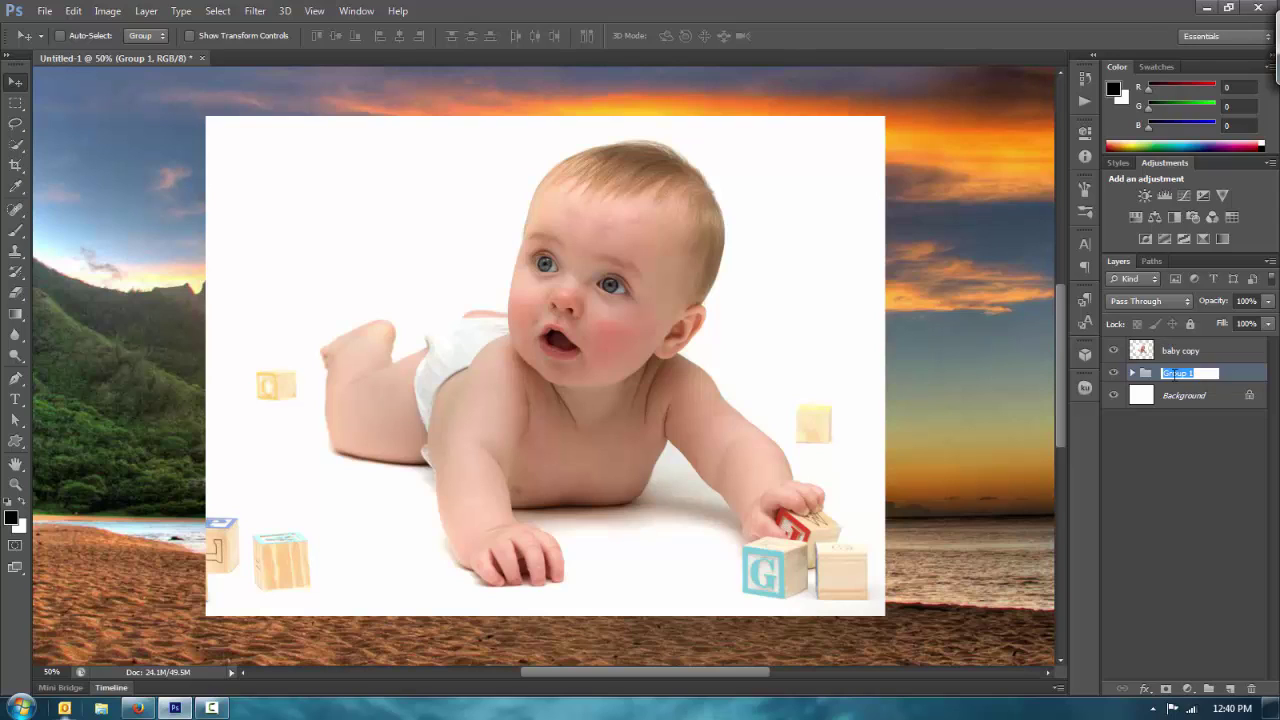
text(Smart Object)
key(Return)
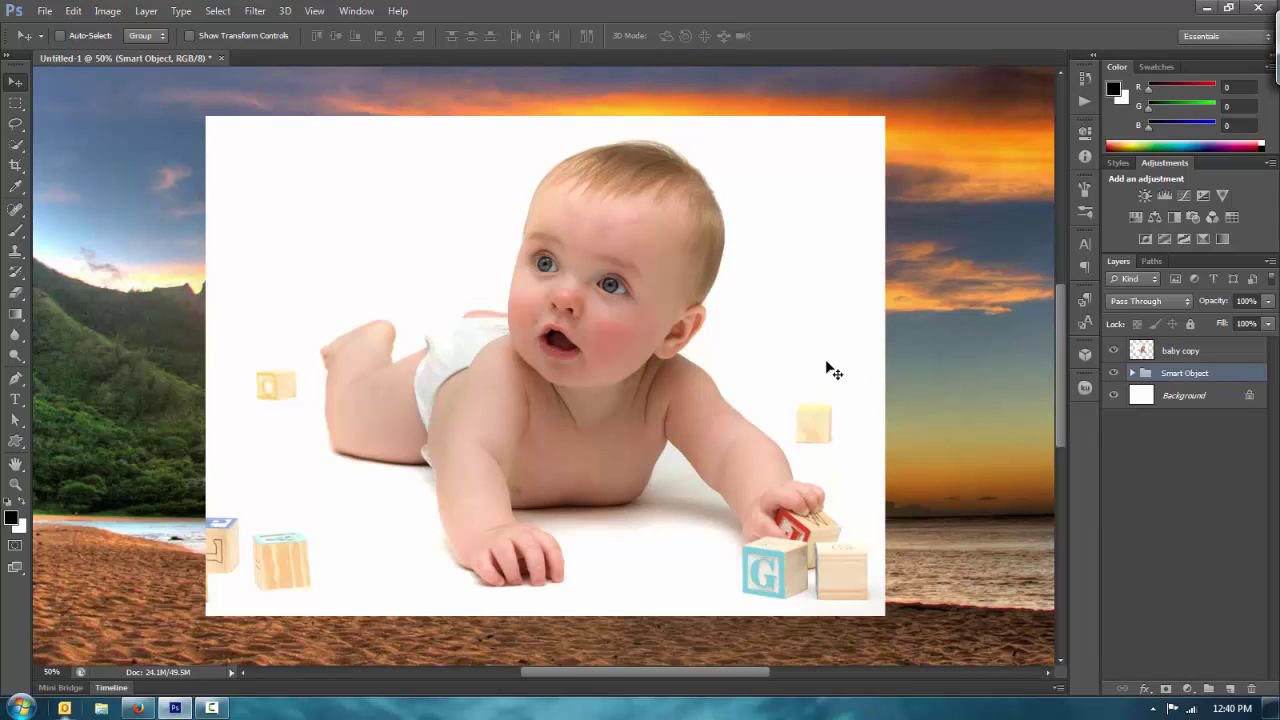
- Flip the baby copy layer horizontally
key(ctrl+minus)
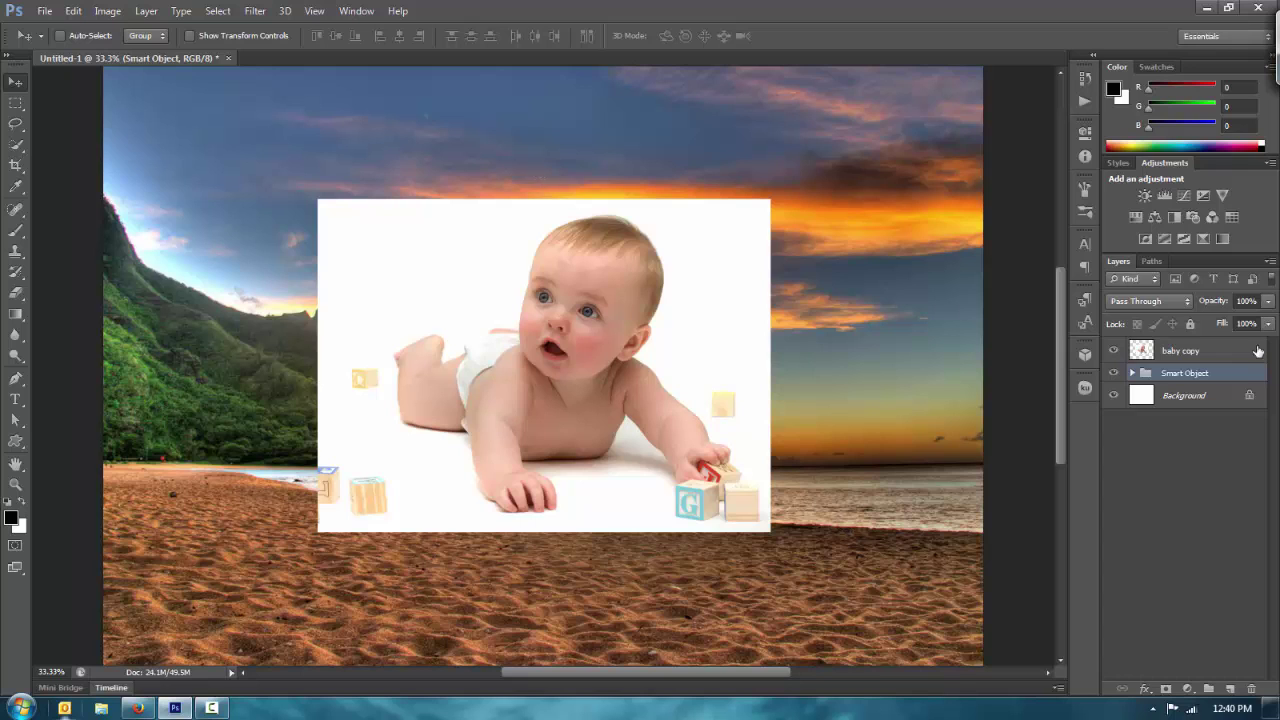
click(1205, 355)
click(105, 10)
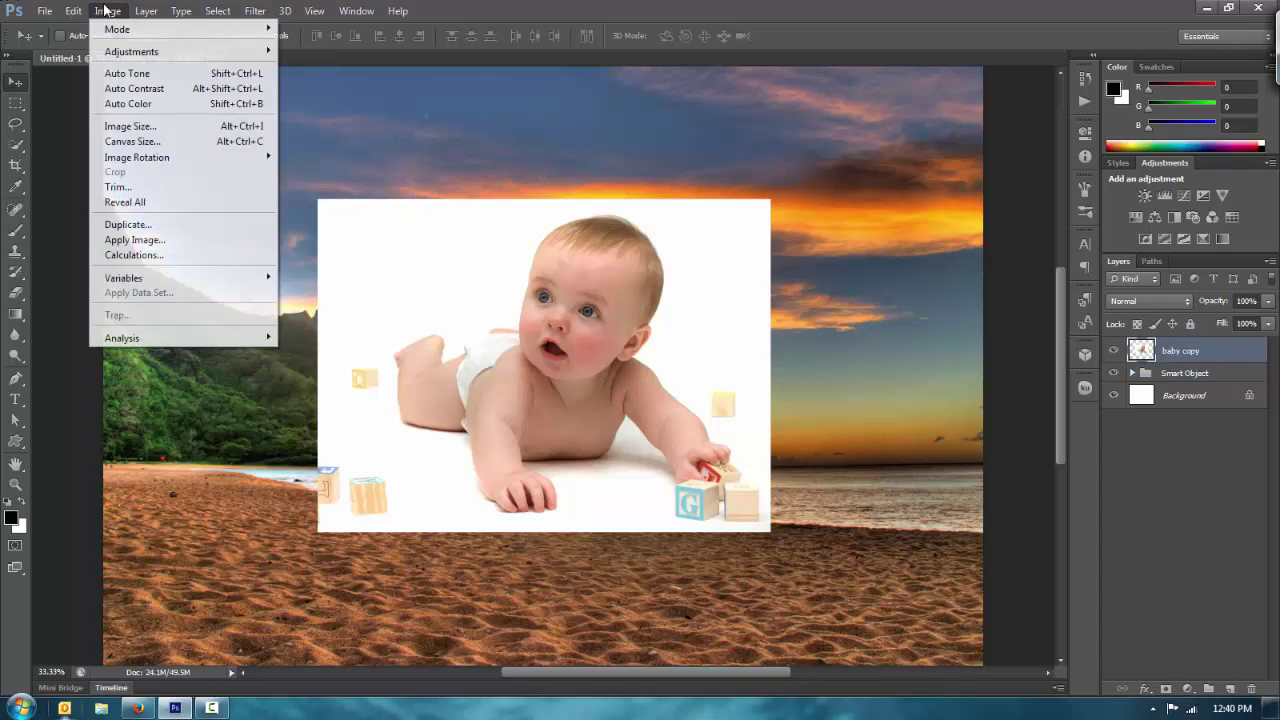
mouse_move(69, 10)
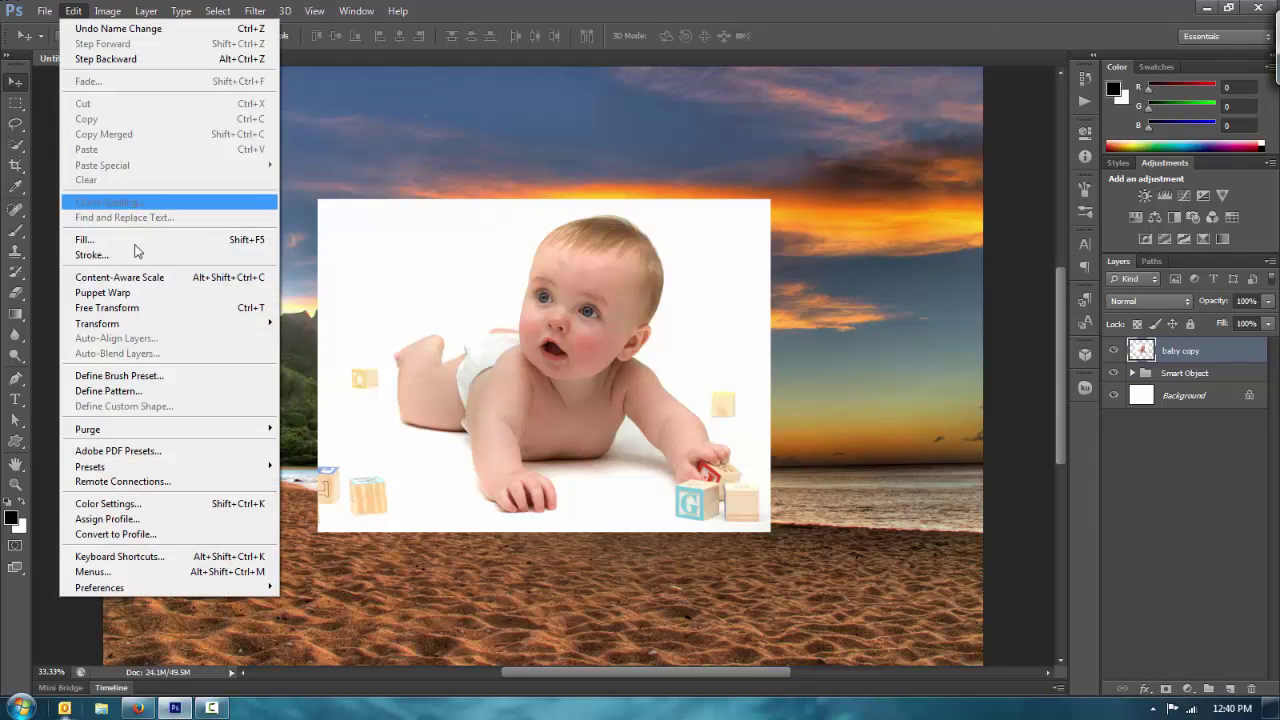
mouse_move(163, 328)
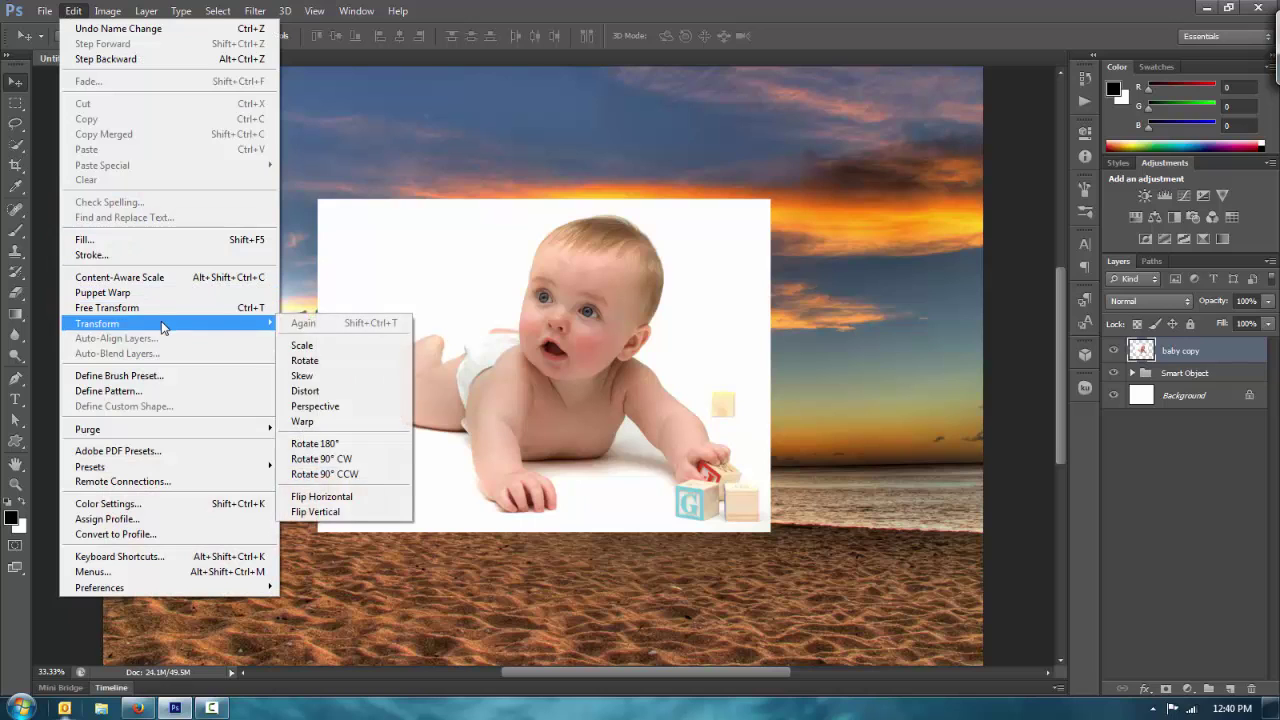
click(386, 497)
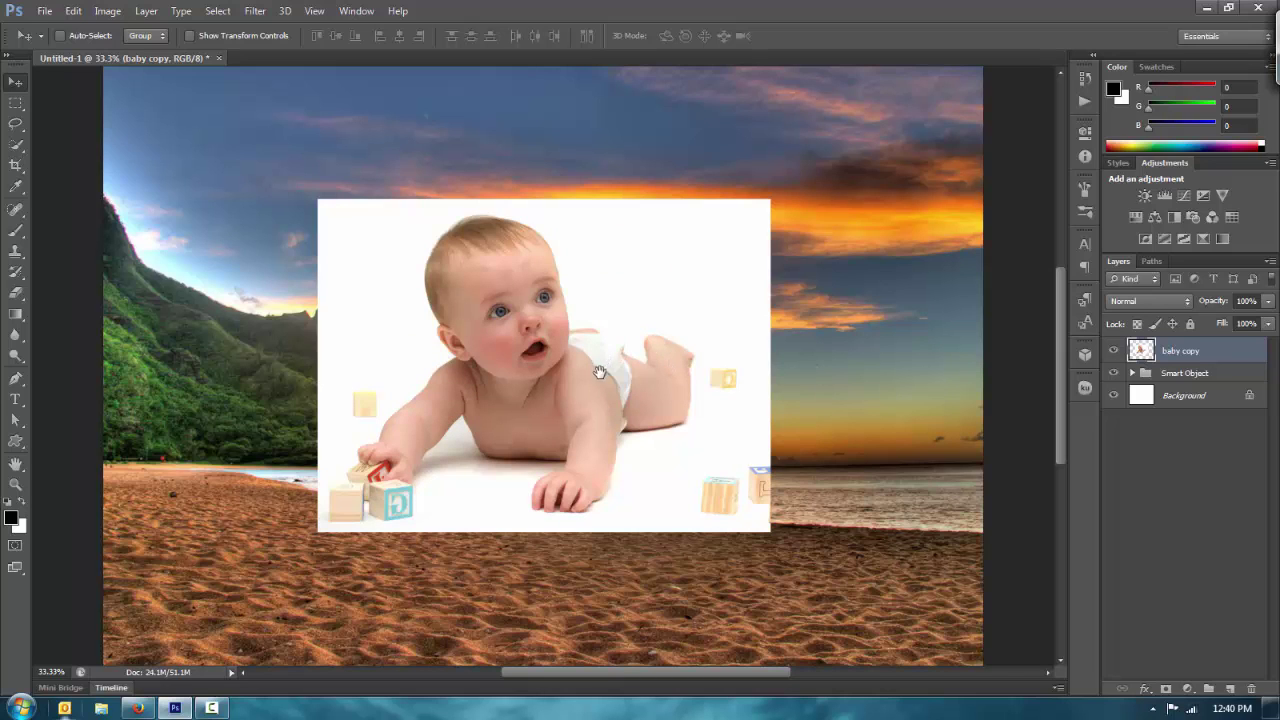
- Move the baby copy image down and to the left so the baby lies over the sand
drag(598, 368, 660, 333)
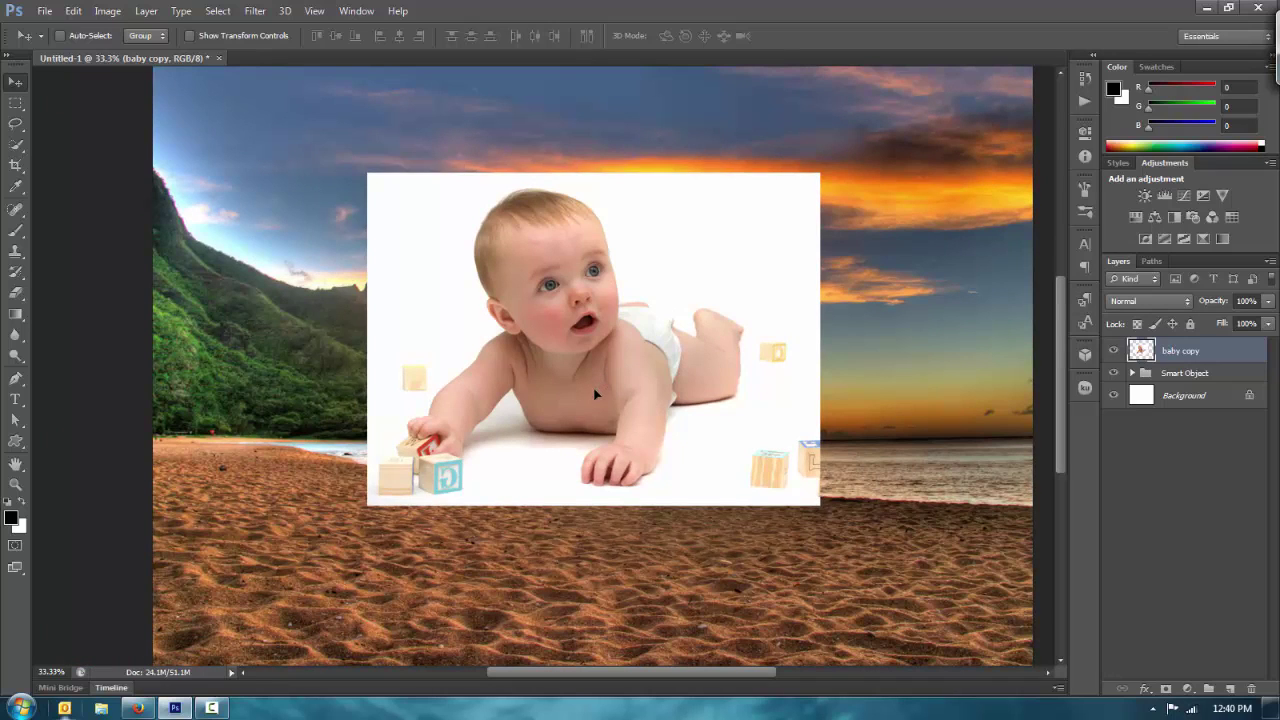
drag(595, 395, 494, 432)
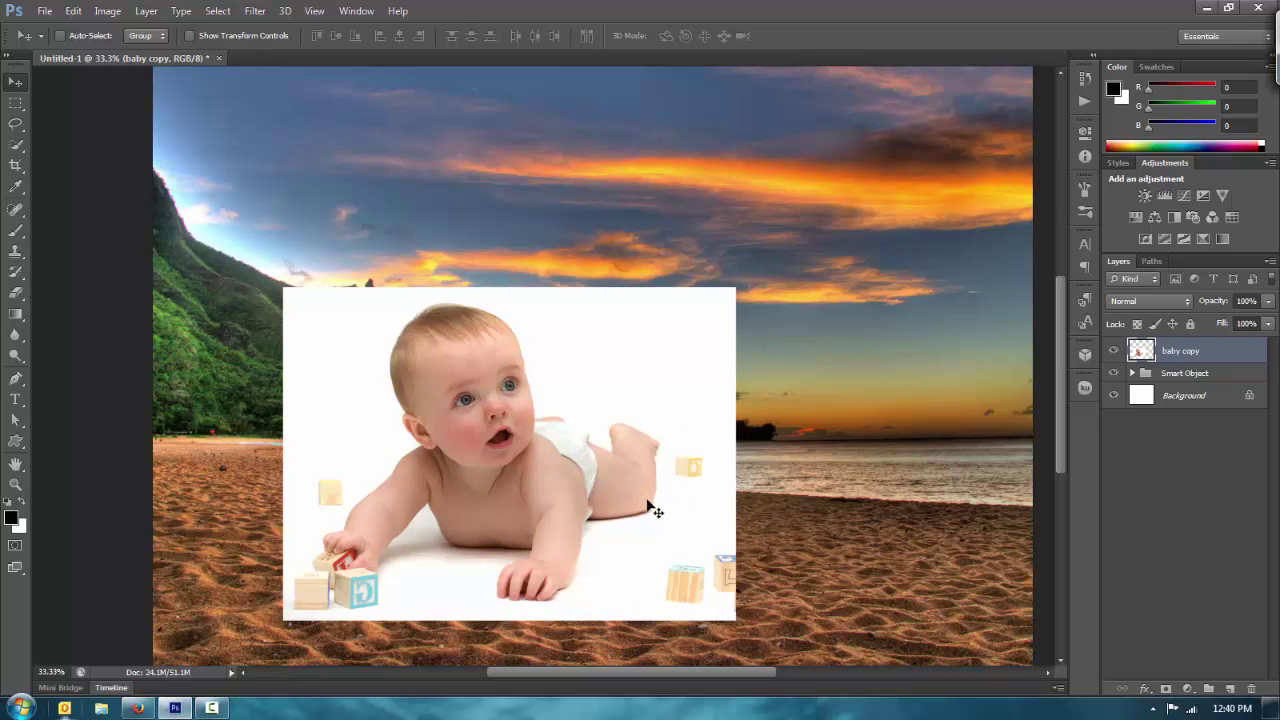
scroll(650, 510, up, 1)
scroll(490, 440, up, 1)
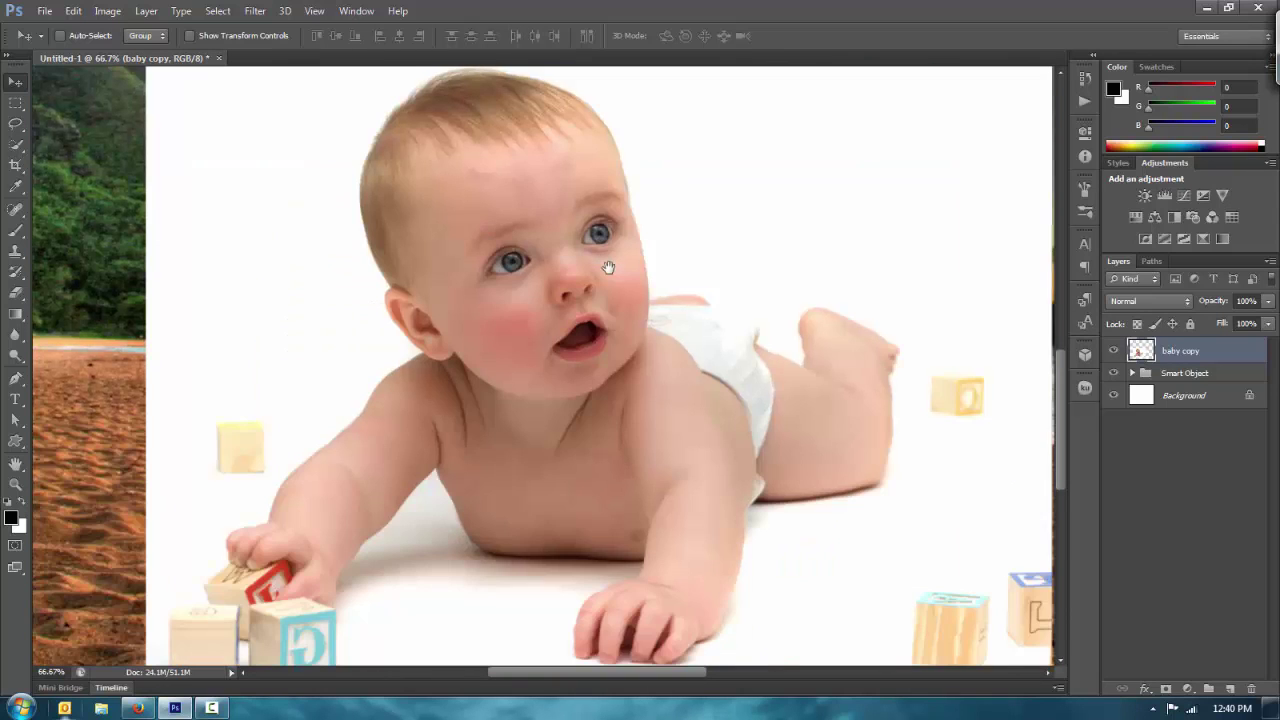
drag(608, 267, 592, 270)
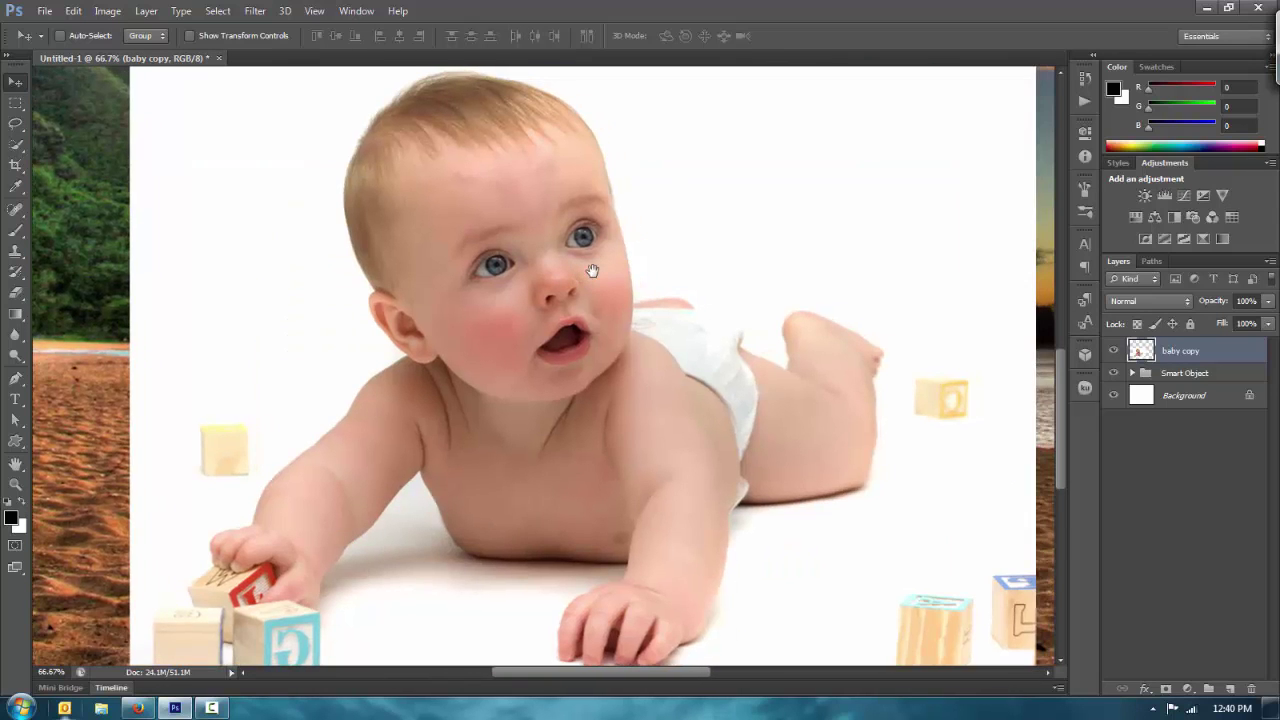
scroll(592, 270, down, 1)
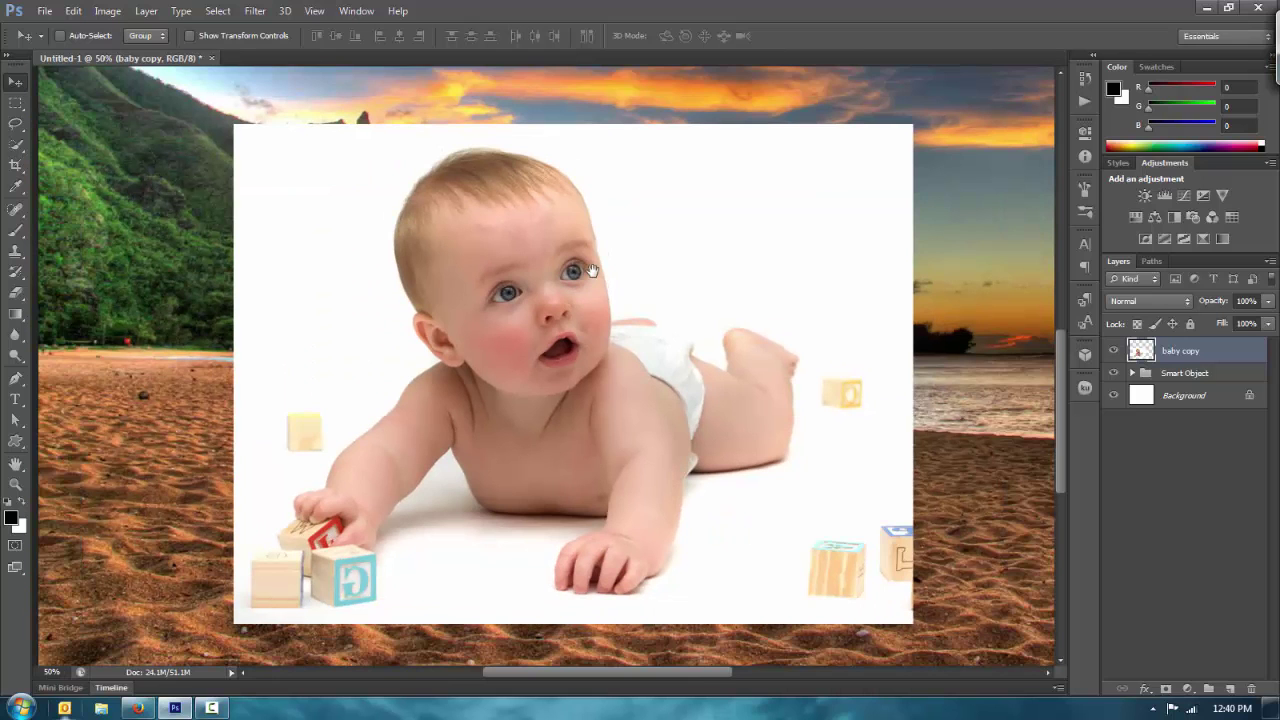
key(ctrl+plus)
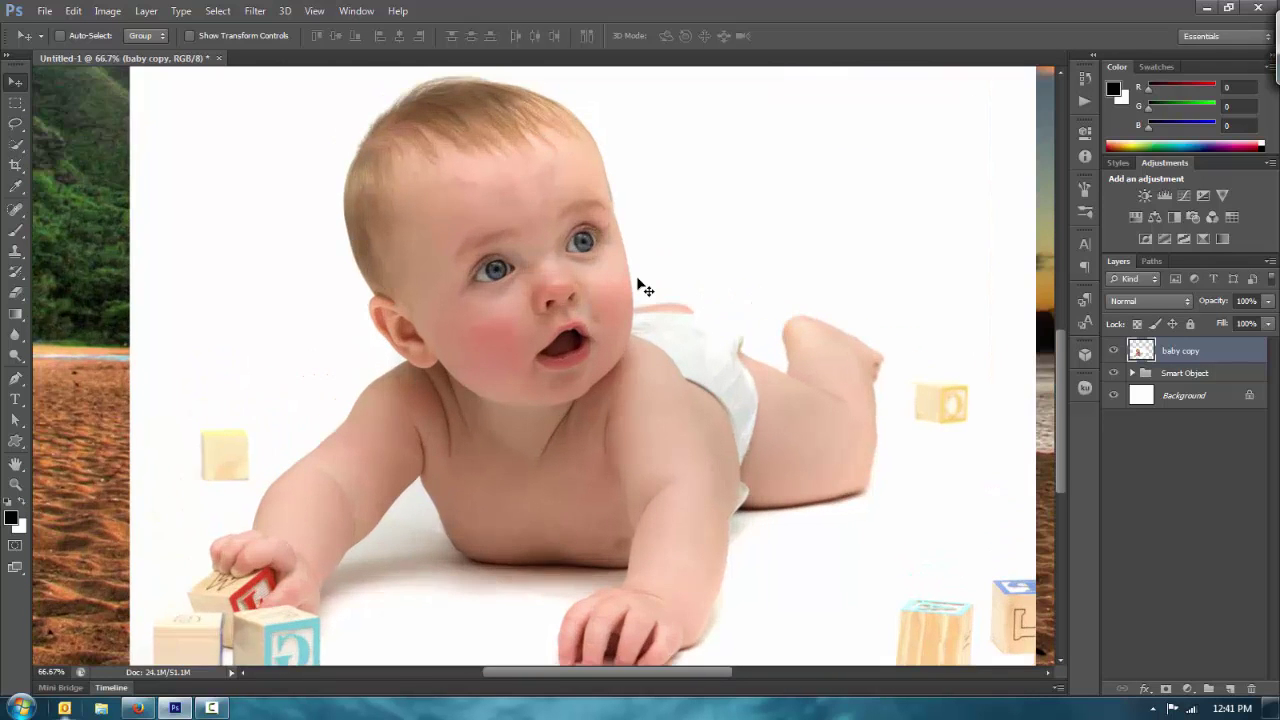
key(ctrl+minus)
key(ctrl+minus)
key(ctrl+plus)
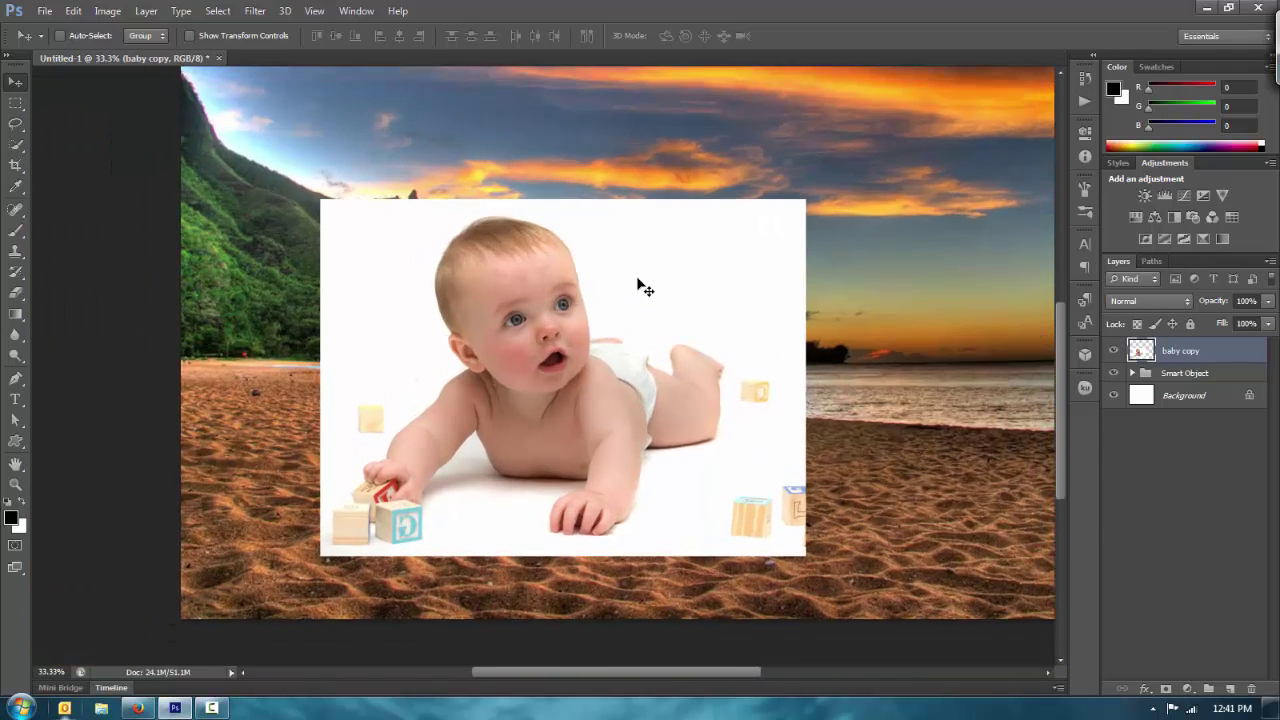
- Try the Dissolve and Lighten blend modes on the baby copy layer
click(1140, 300)
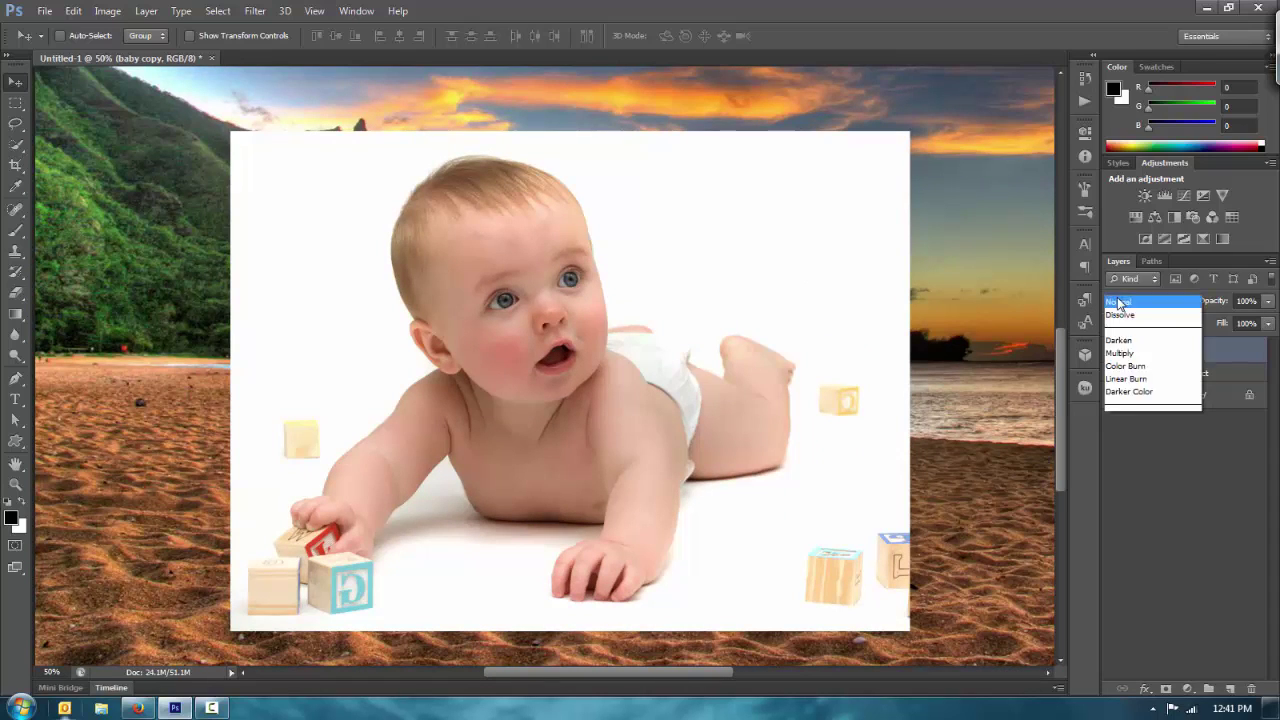
click(1165, 12)
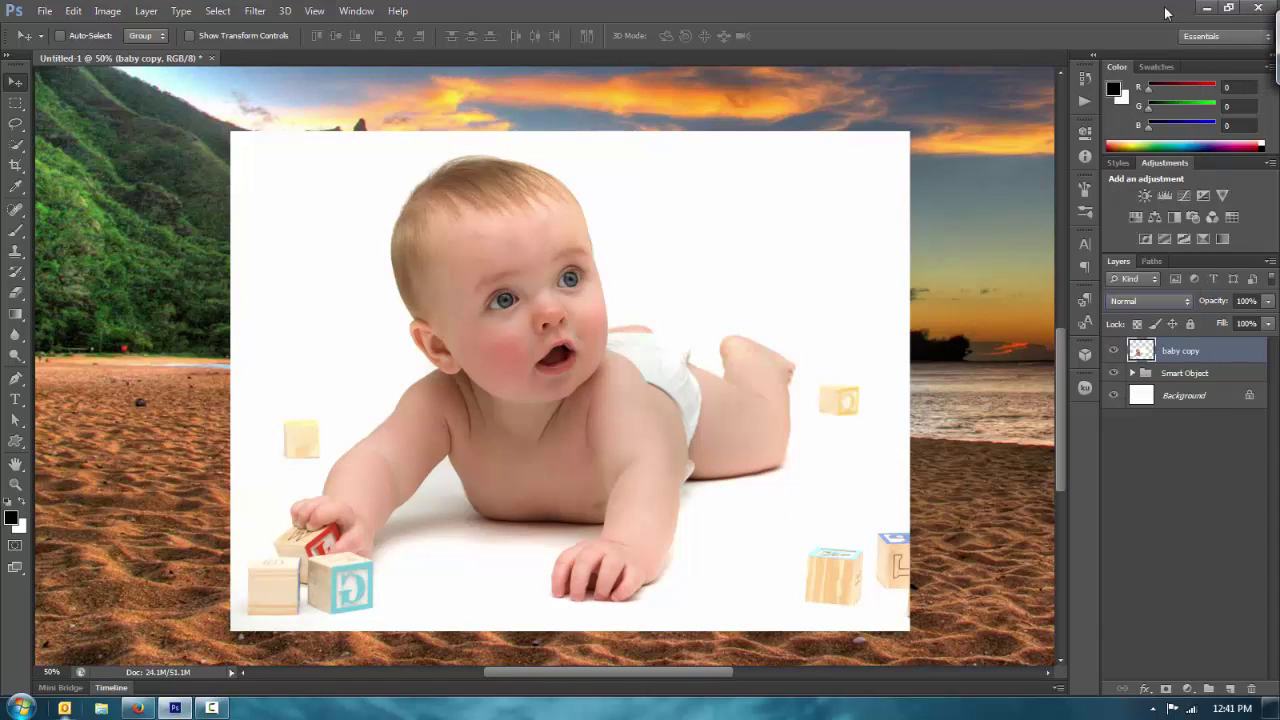
key(shift+plus)
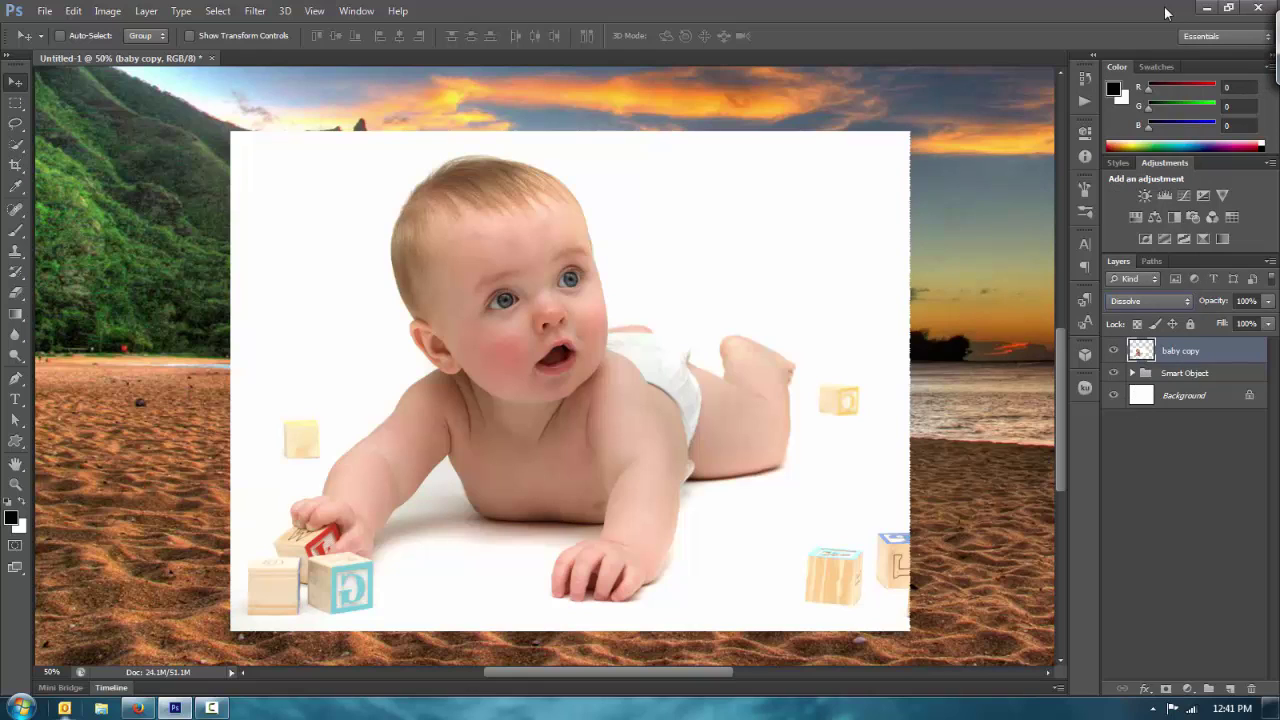
click(1137, 301)
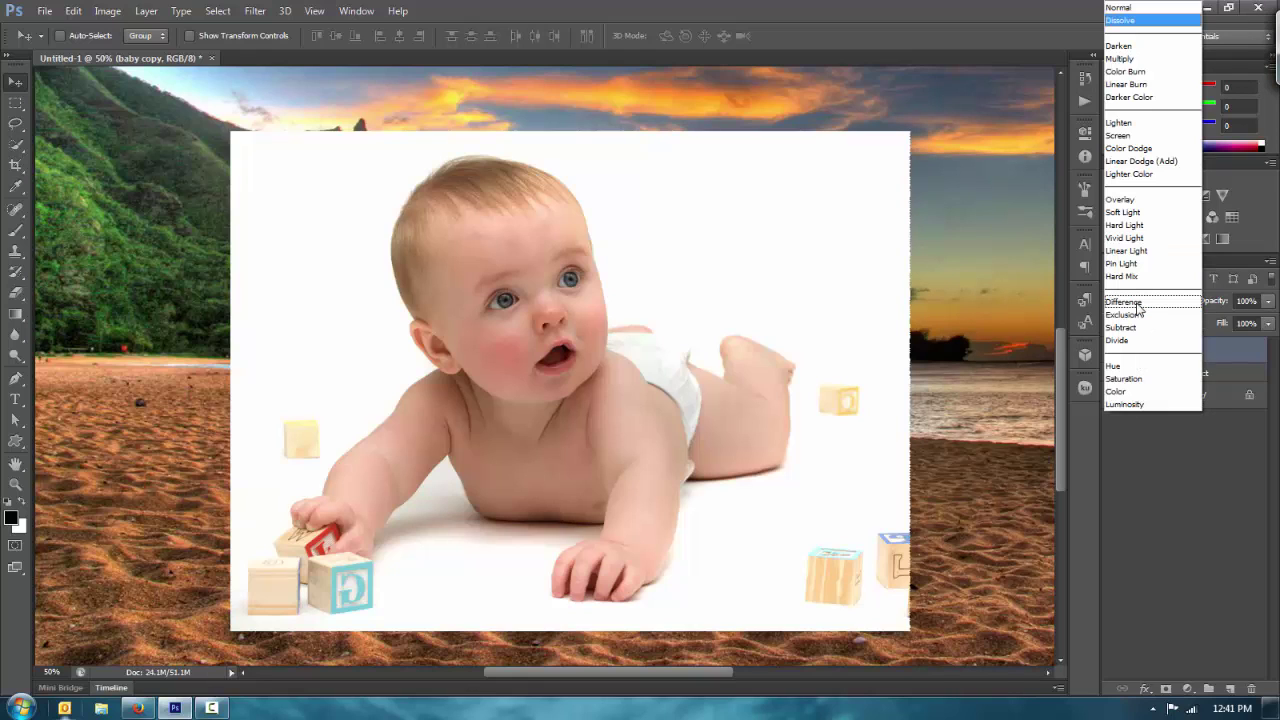
click(1136, 122)
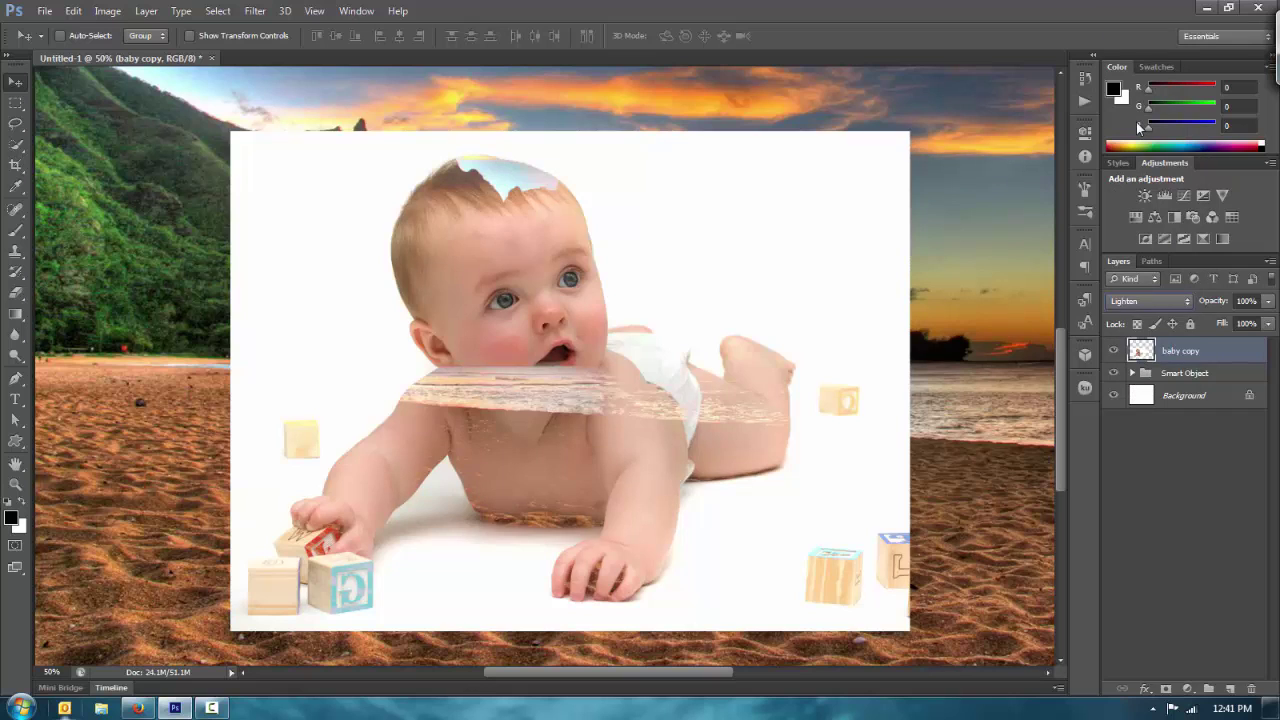
- Preview the baby copy layer's blend modes one after another, from Darken through Multiply, Overlay and Exclusion to Luminosity
key(shift+minus)
key(shift+minus)
key(shift+minus)
key(shift+minus)
key(shift+minus)
key(shift+minus)
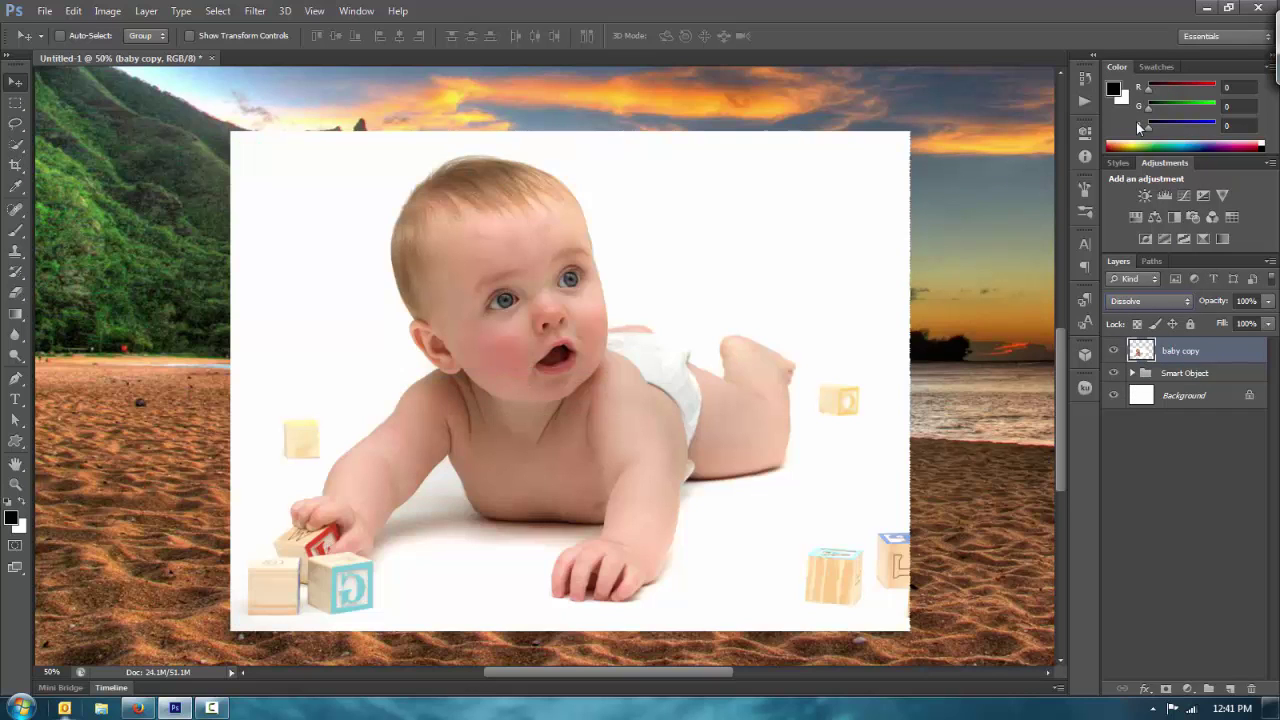
key(shift+minus)
key(shift+plus)
key(shift+plus)
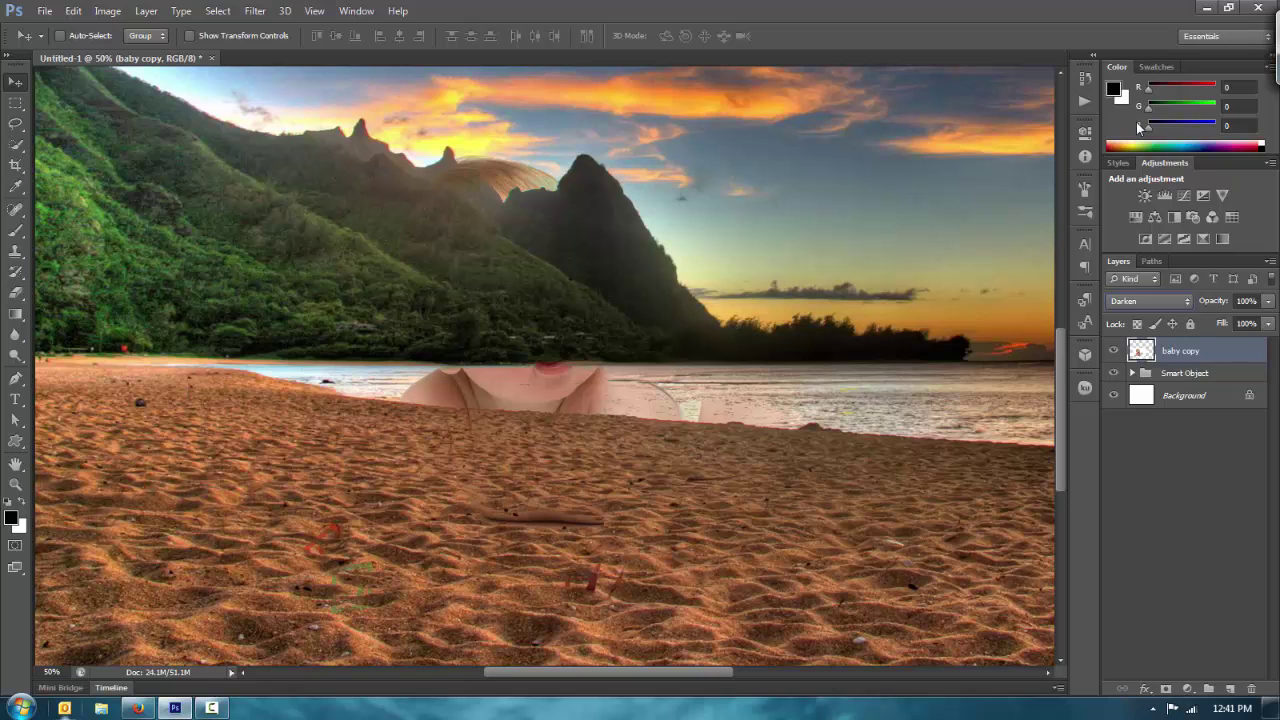
key(shift+plus)
key(shift+plus)
key(shift+plus)
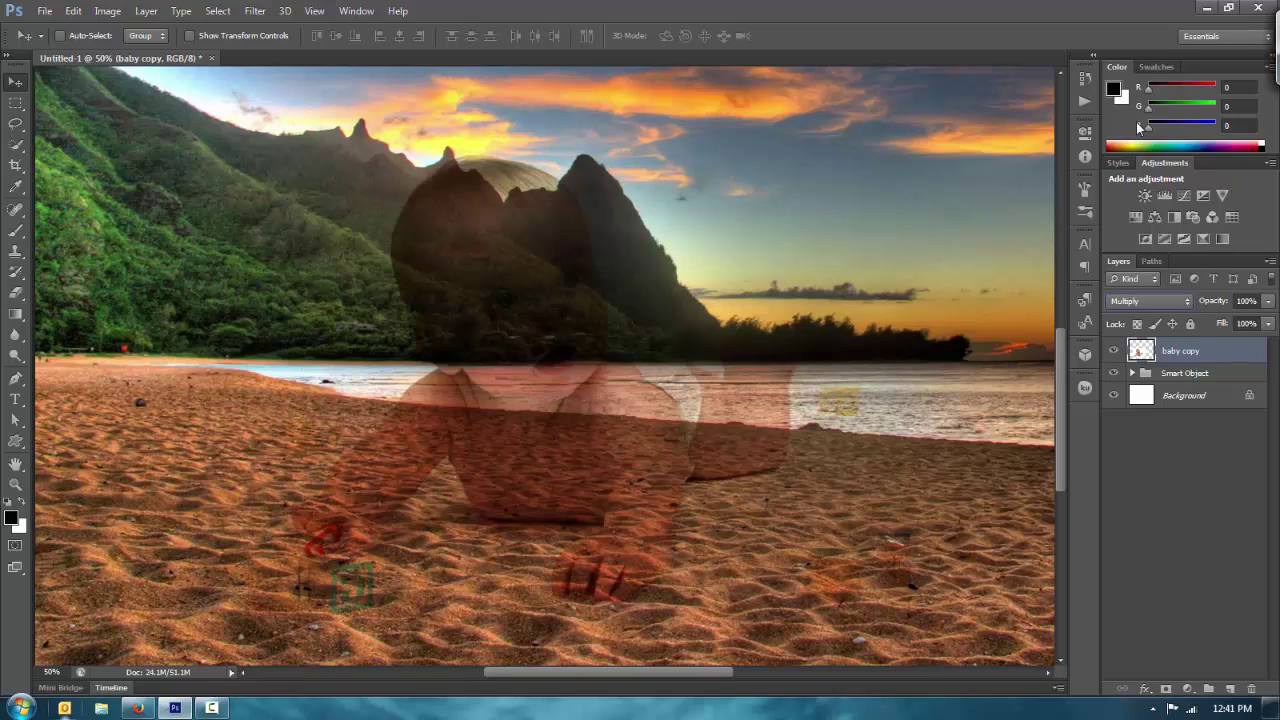
key(shift+plus)
key(shift+plus)
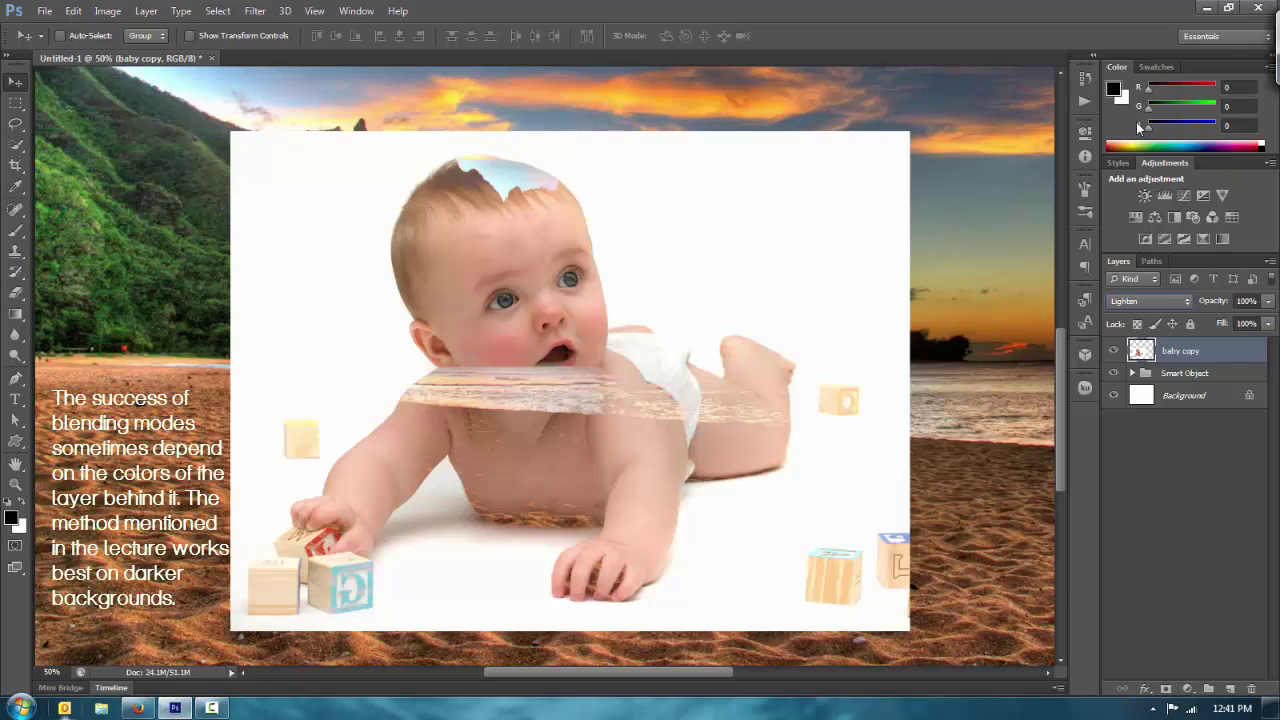
key(shift+plus)
key(shift+plus)
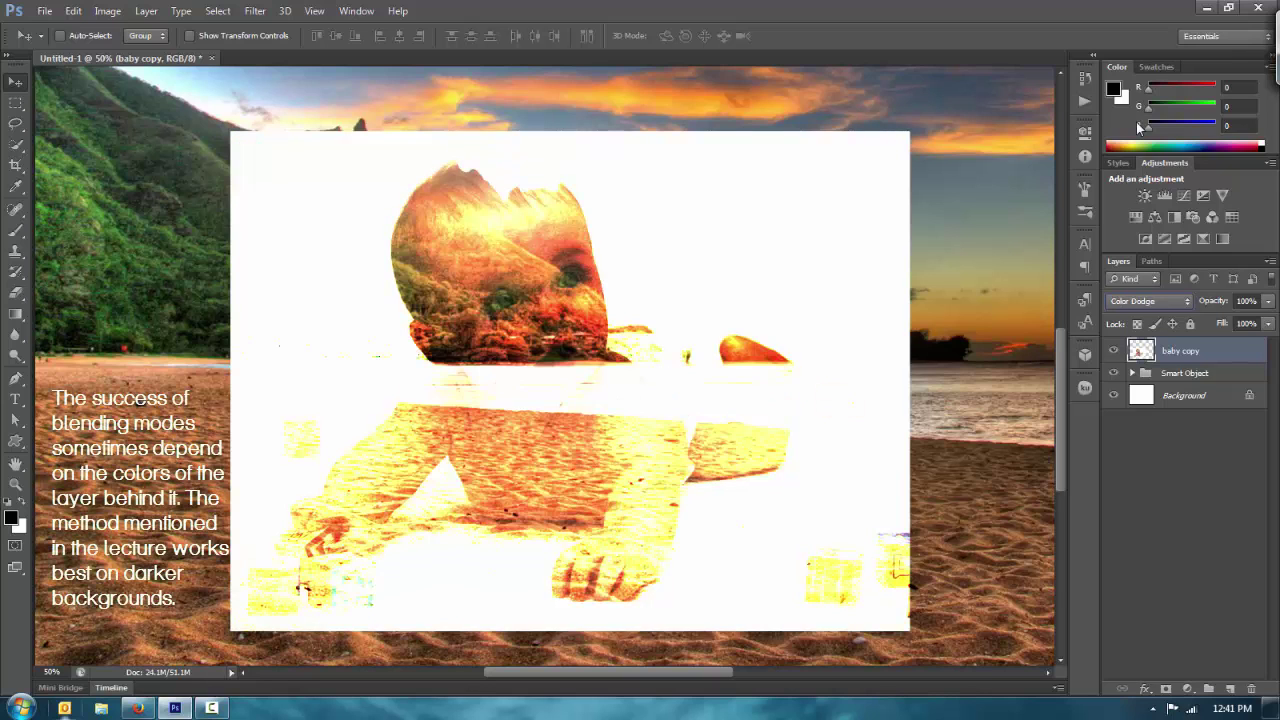
key(shift+plus)
key(shift+plus)
key(shift+plus)
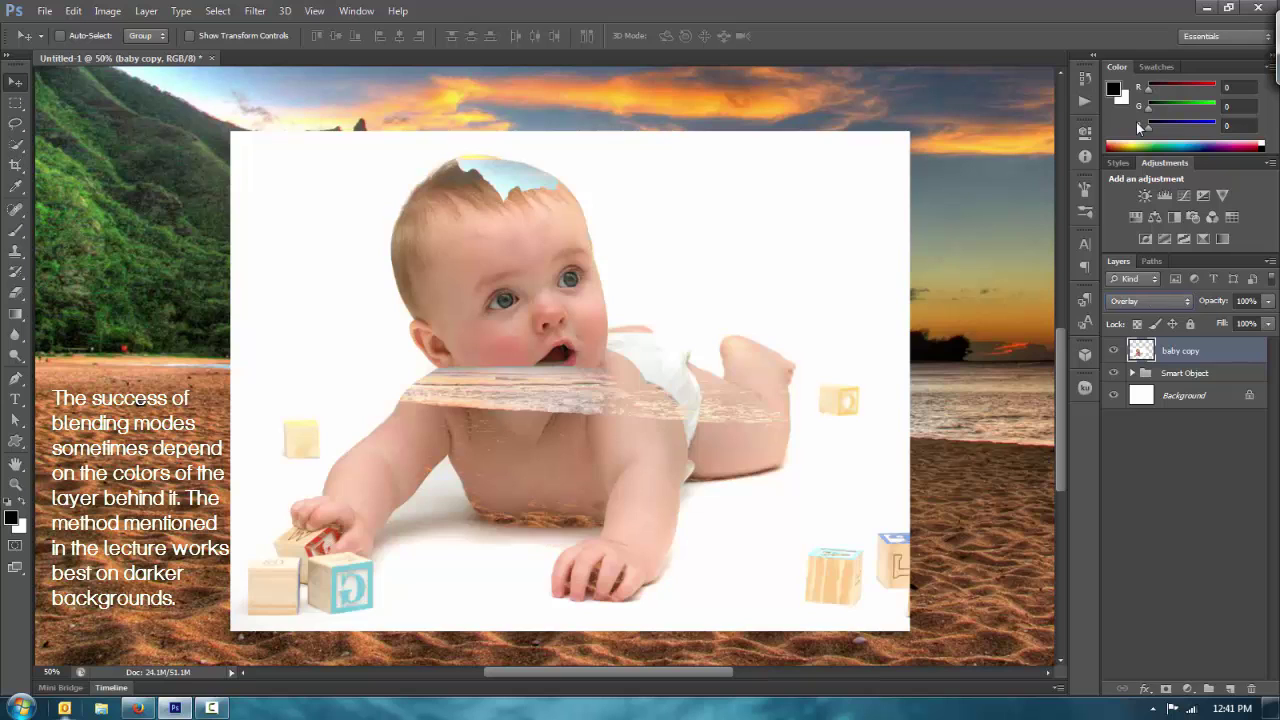
key(shift+plus)
key(shift+plus)
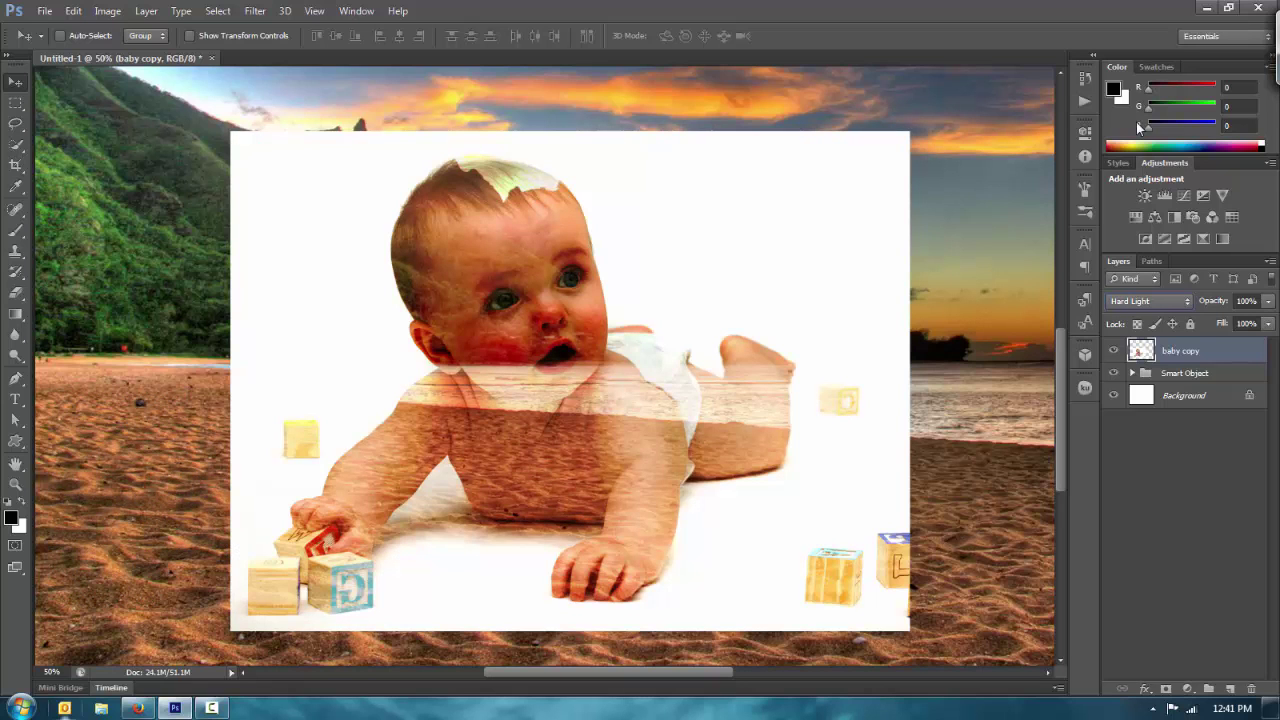
key(shift+plus)
key(shift+plus)
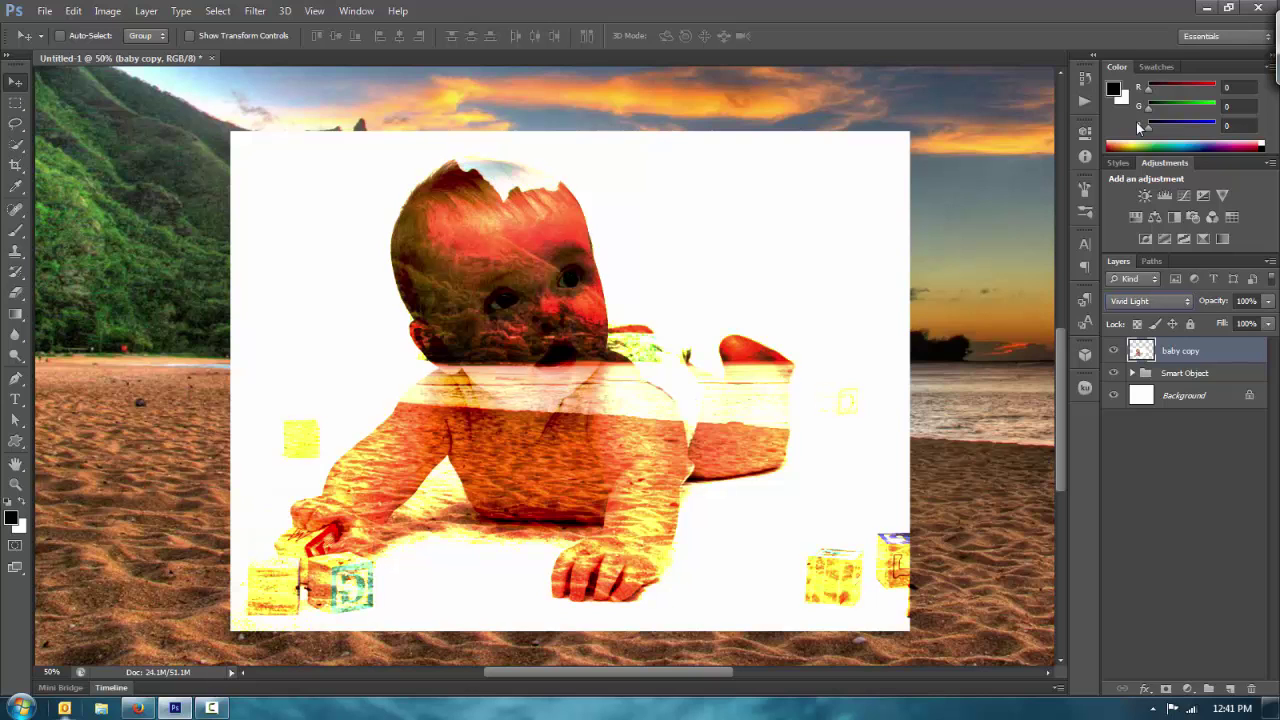
key(shift+plus)
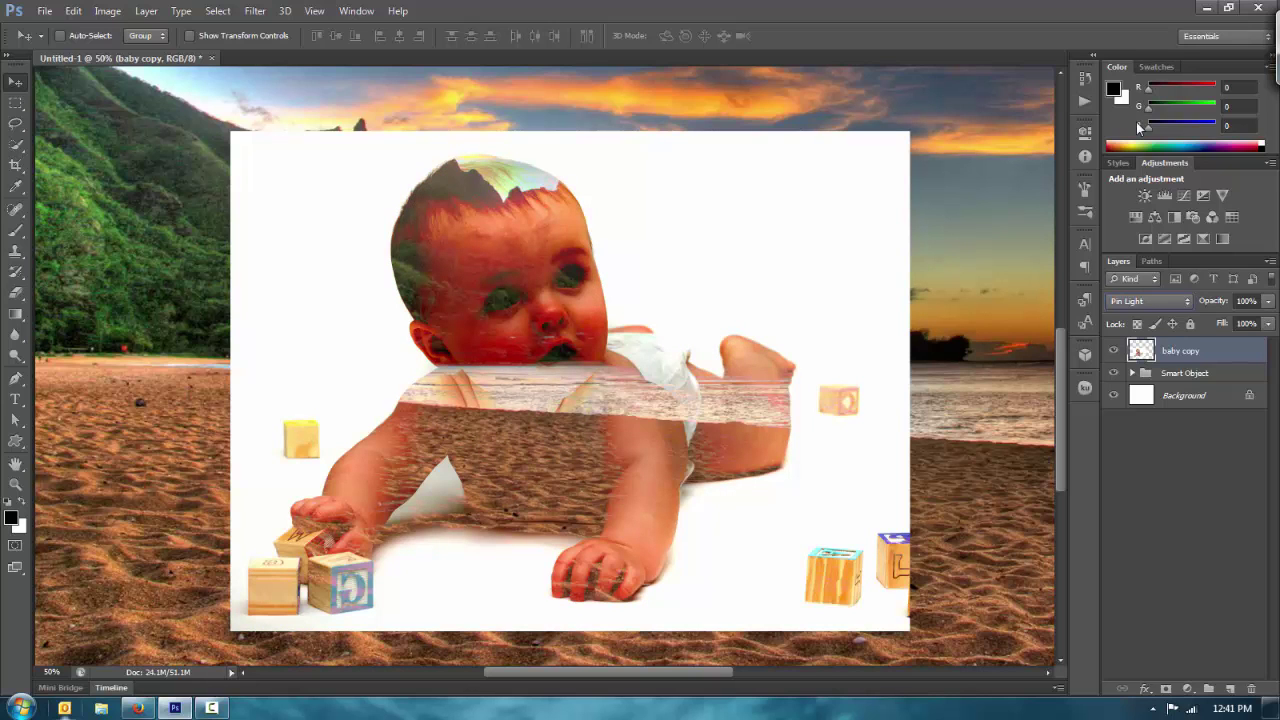
key(shift+plus)
key(shift+plus)
key(shift+plus)
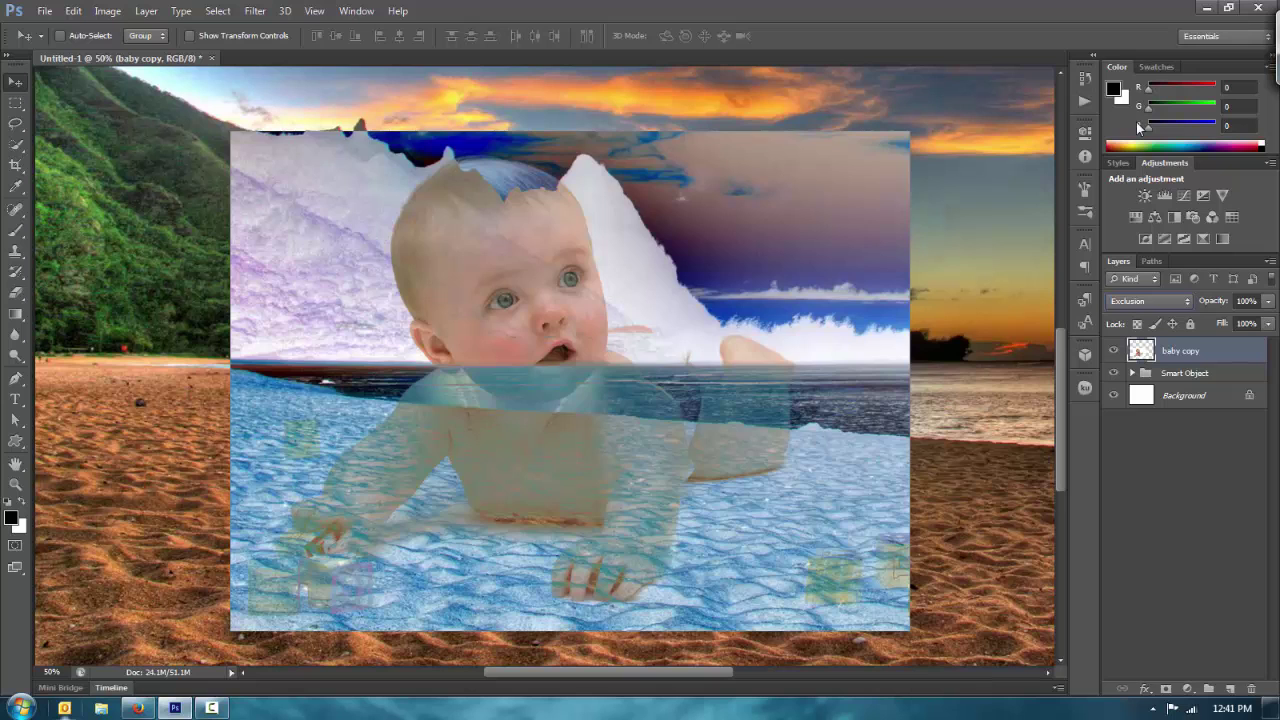
key(shift+plus)
key(shift+plus)
key(shift+plus)
key(shift+plus)
key(shift+plus)
key(shift+plus)
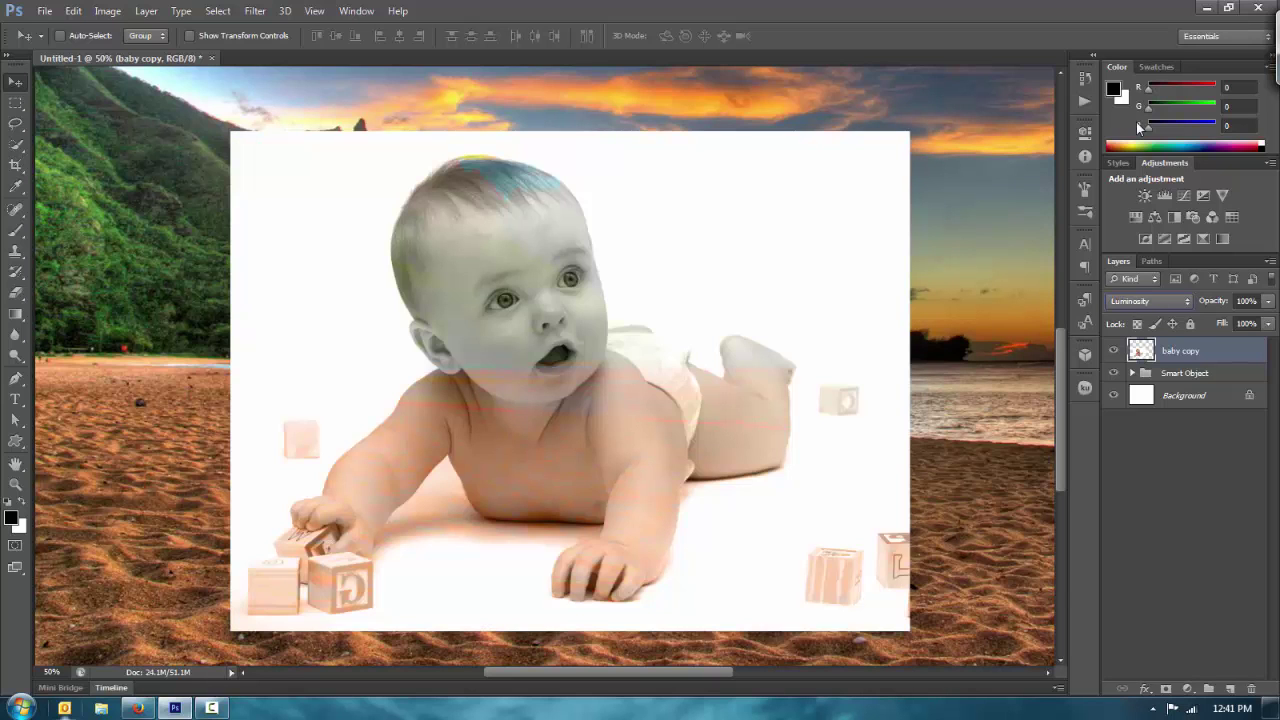
- Go back through the blend modes from Luminosity and restore the baby copy layer to Normal
key(shift+minus)
key(shift+minus)
key(shift+minus)
key(shift+minus)
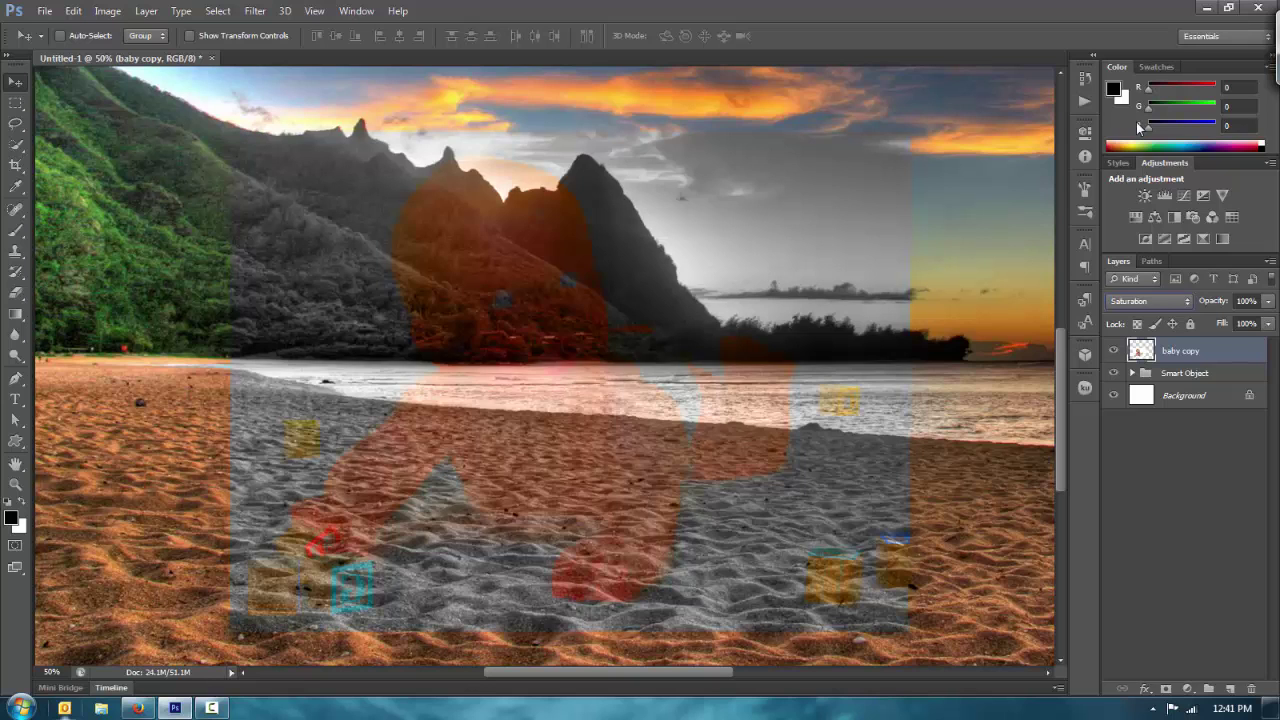
key(shift+minus)
key(shift+minus)
key(shift+minus)
key(shift+minus)
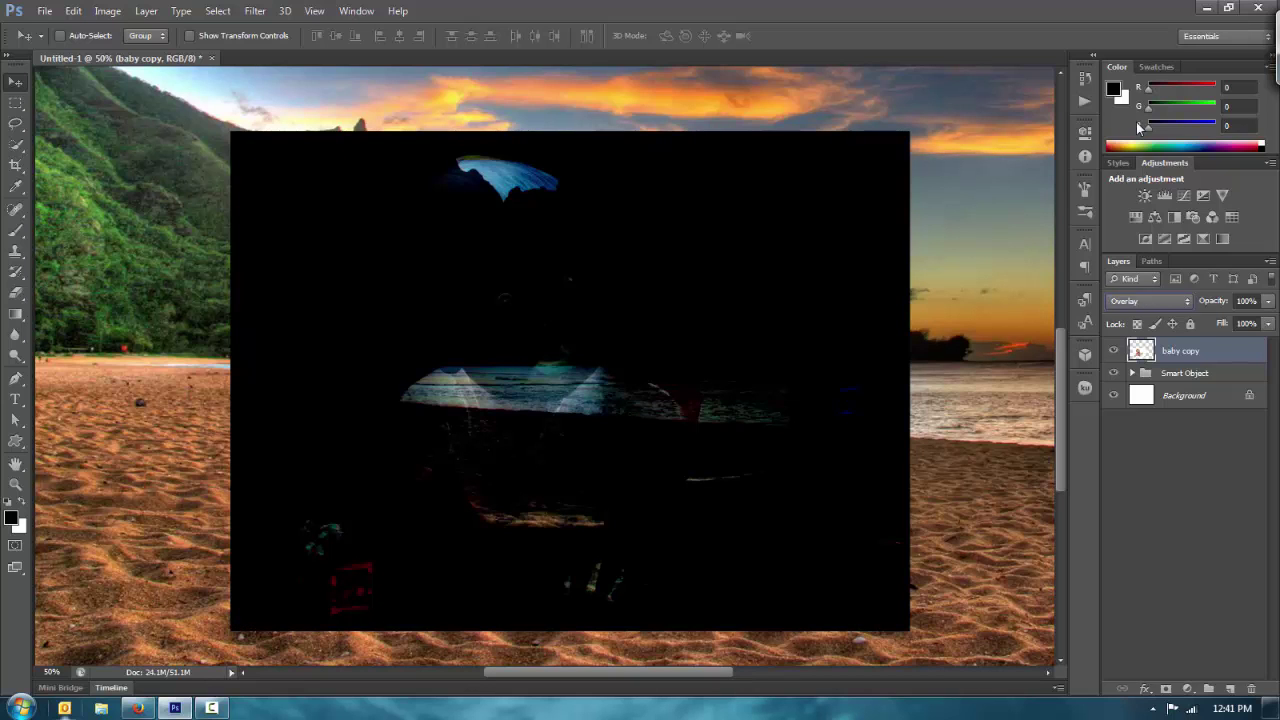
key(shift+alt+n)
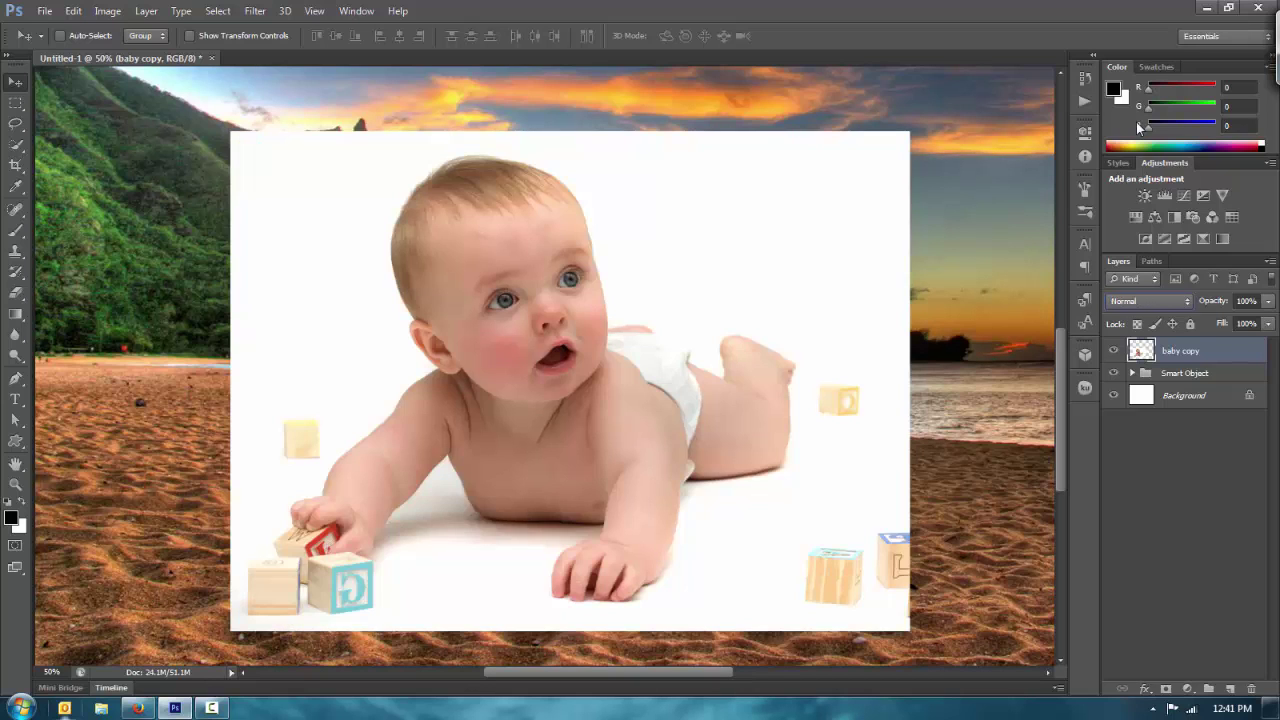
- Activate the Pen tool and keep it in Path mode
click(17, 382)
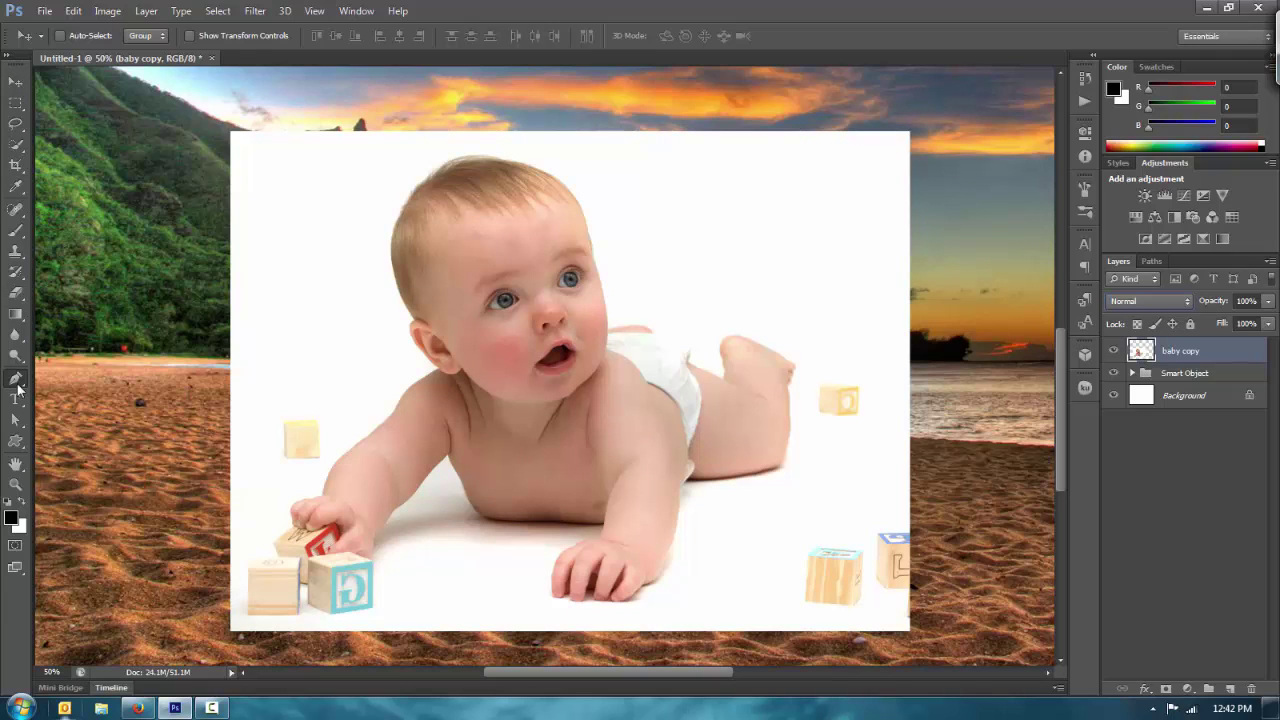
click(17, 385)
click(66, 377)
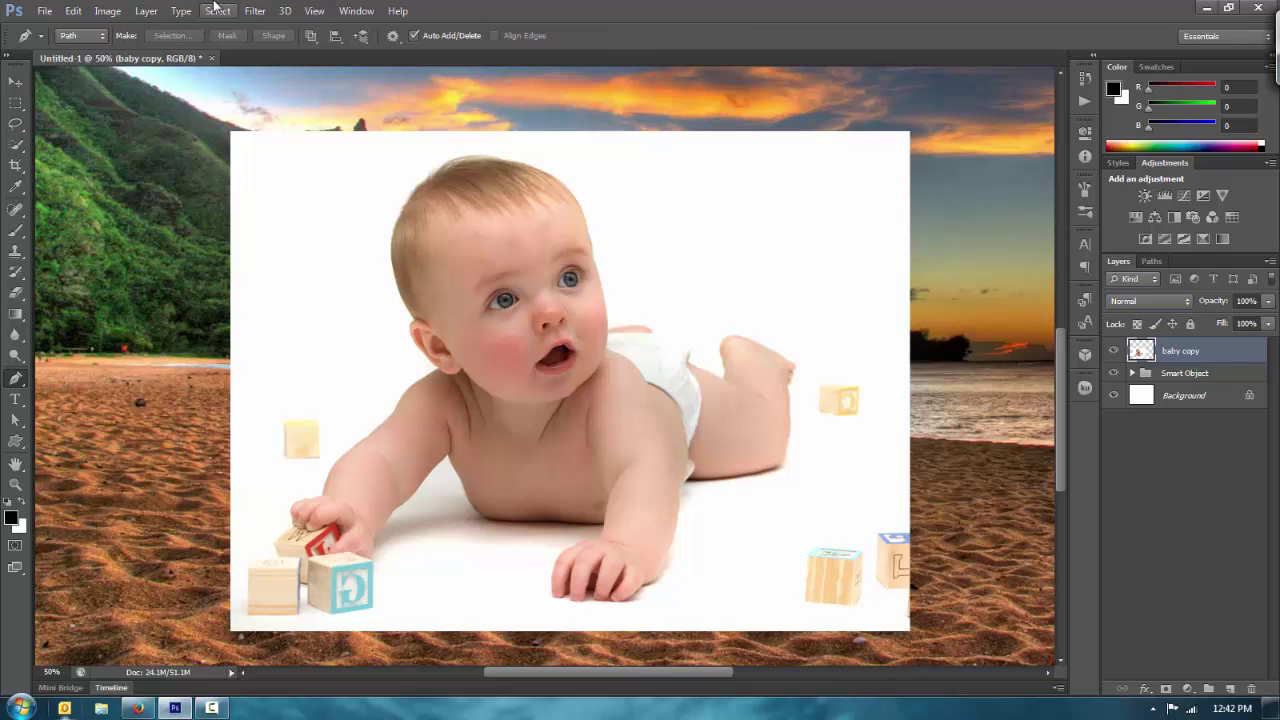
click(86, 40)
click(86, 42)
- Trace a curved path from the top of the baby's ear around the back and crown of the head to the forehead
key(ctrl+plus)
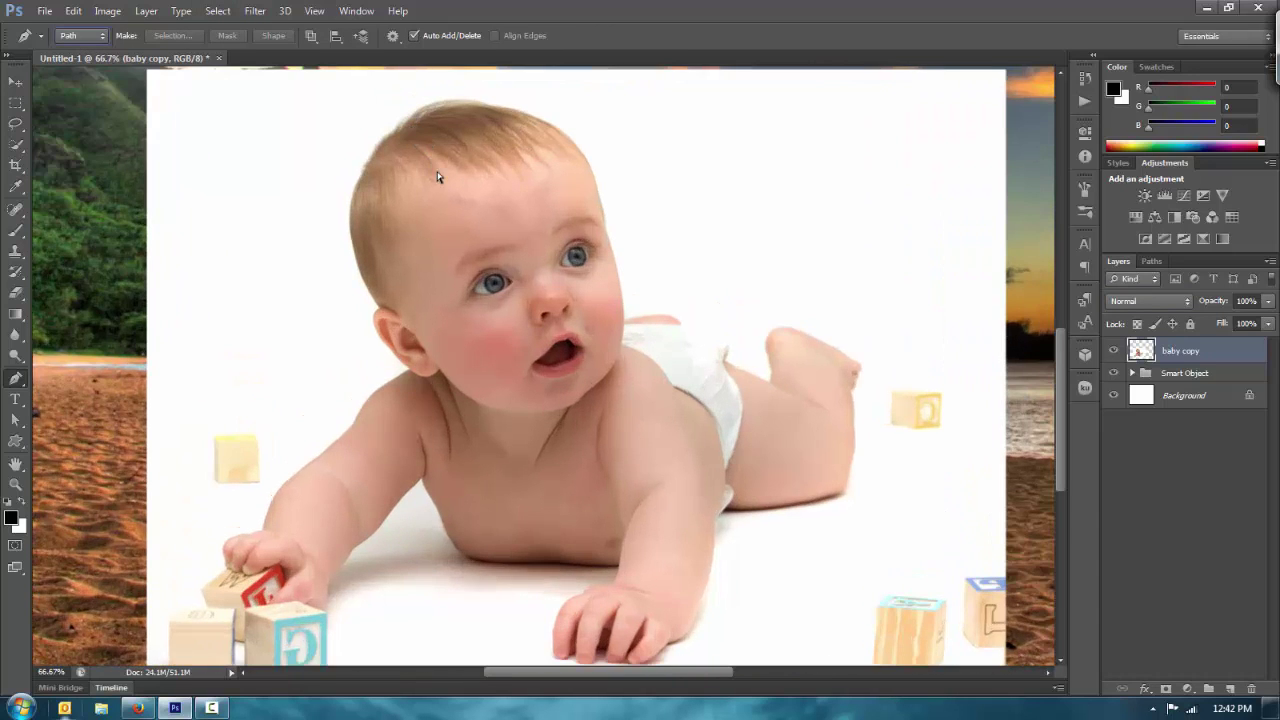
key(ctrl+plus)
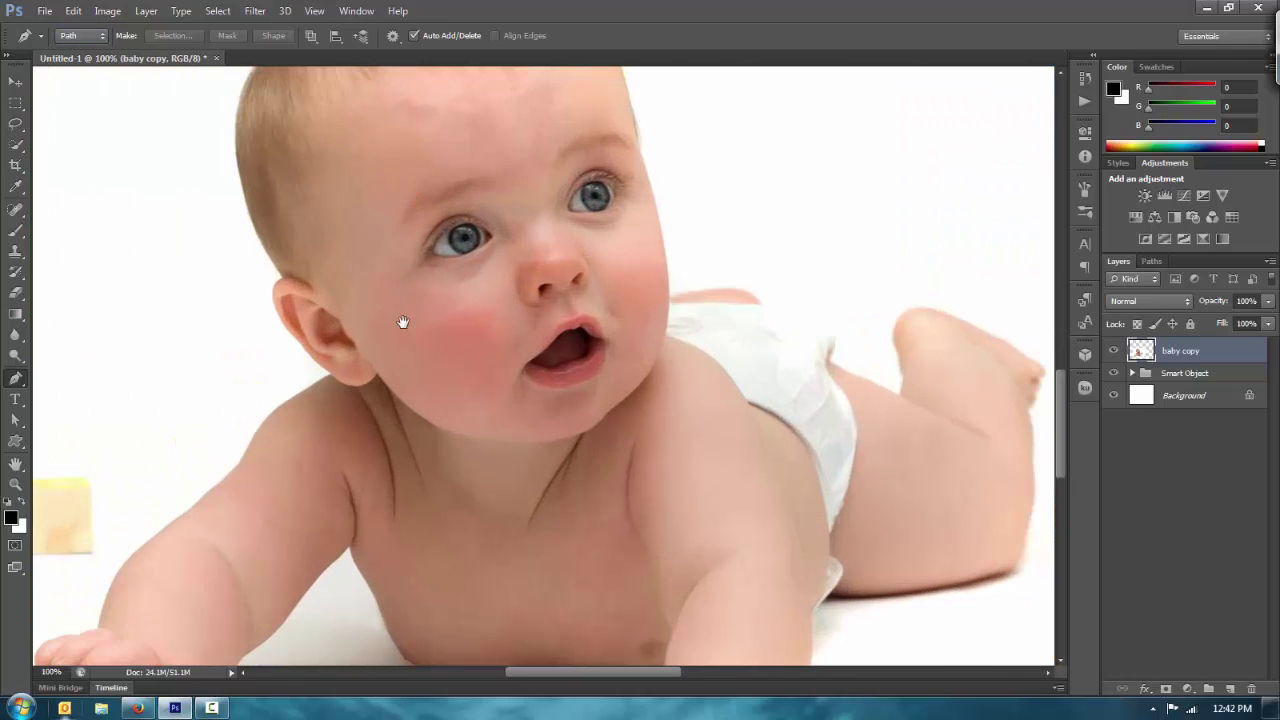
drag(357, 140, 403, 322)
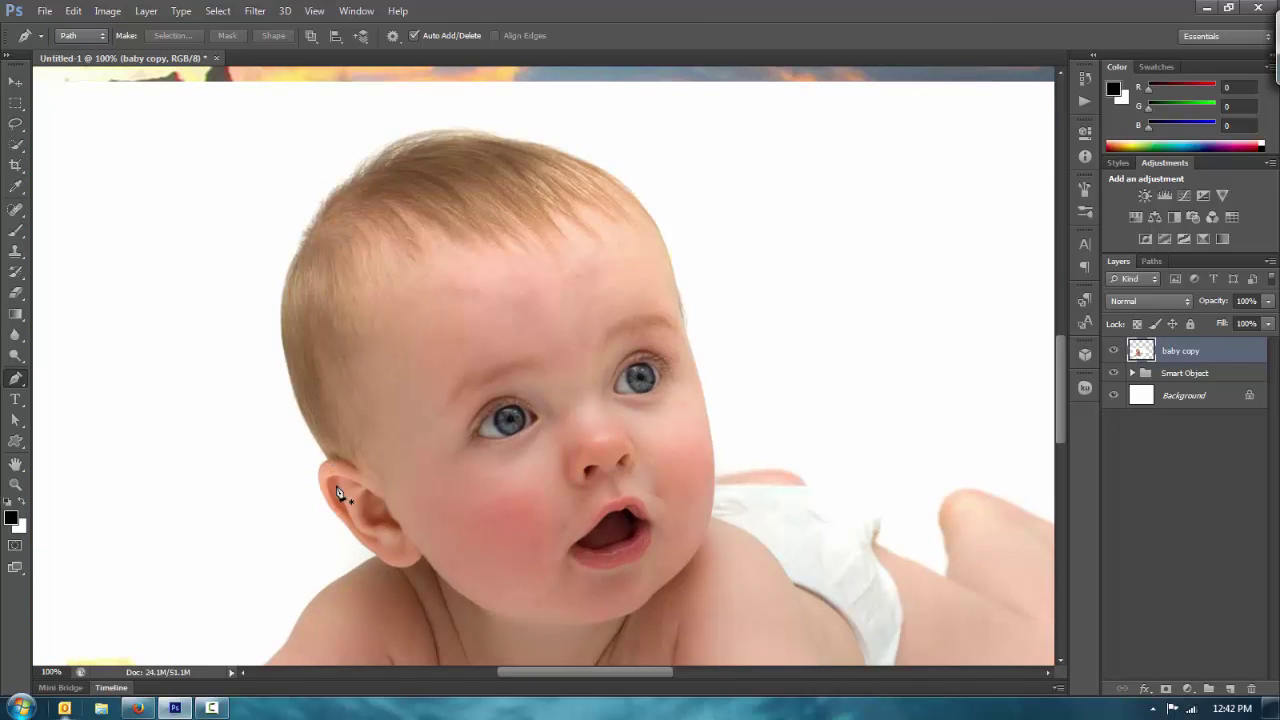
click(328, 461)
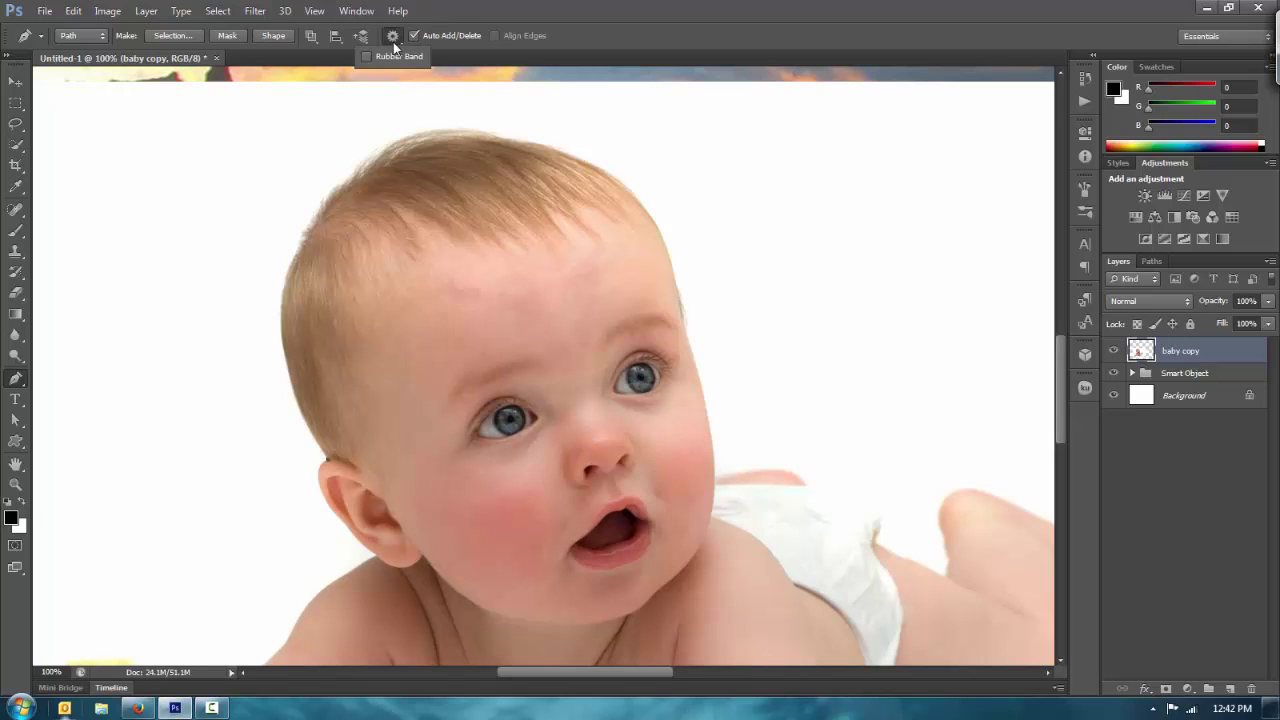
click(352, 181)
drag(402, 177, 499, 100)
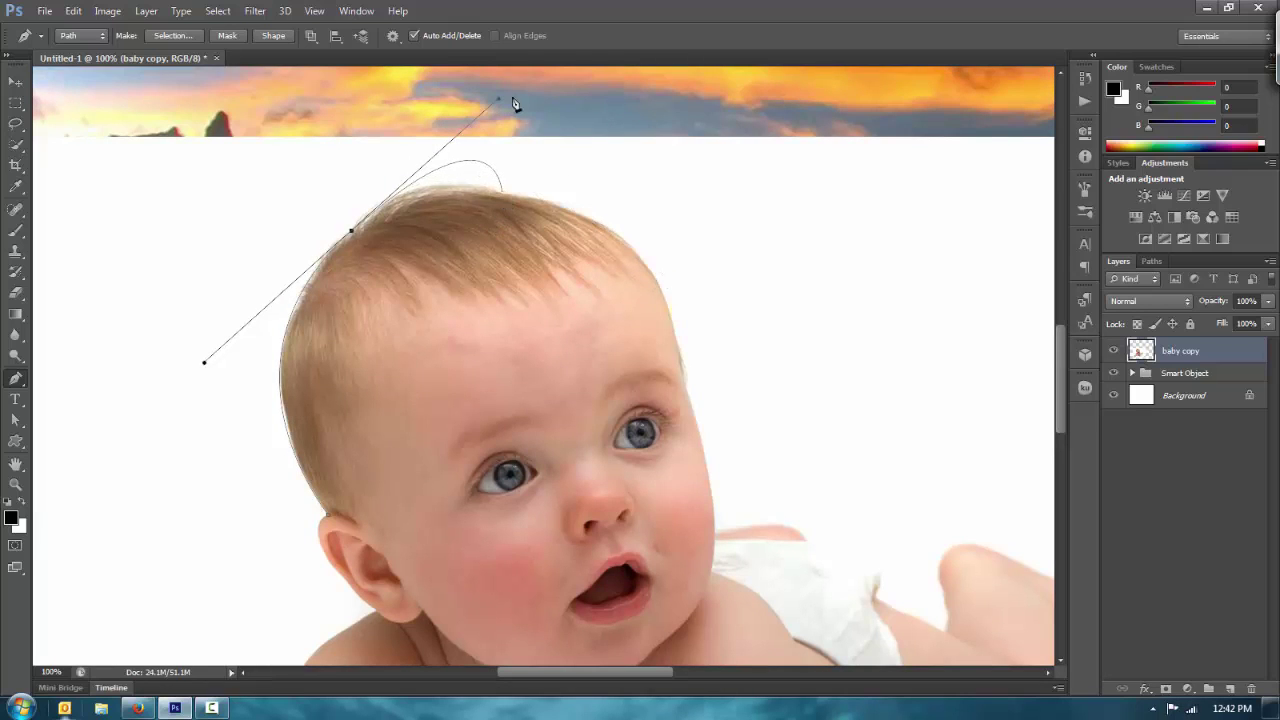
drag(505, 107, 418, 154)
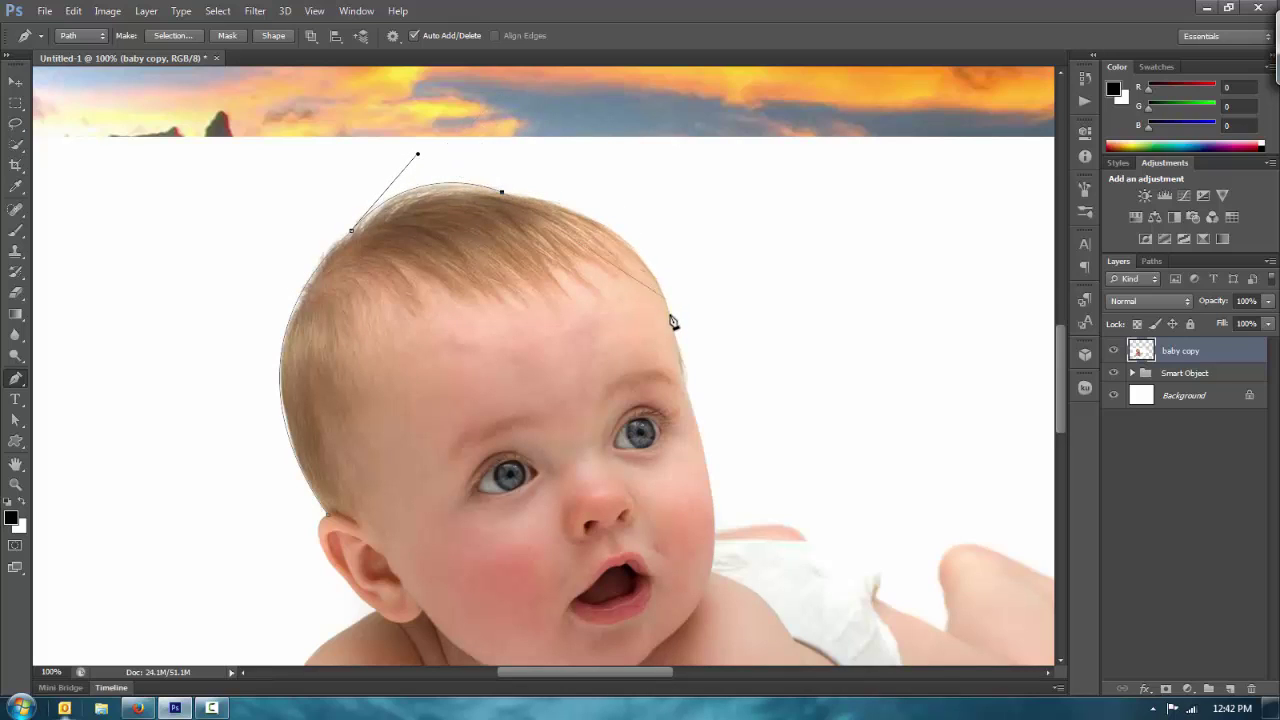
drag(670, 316, 693, 430)
- Continue the path from the forehead down past the eye and along the cheek to the edge of the body behind it
scroll(424, 118, down, 4)
scroll(424, 118, right, 4)
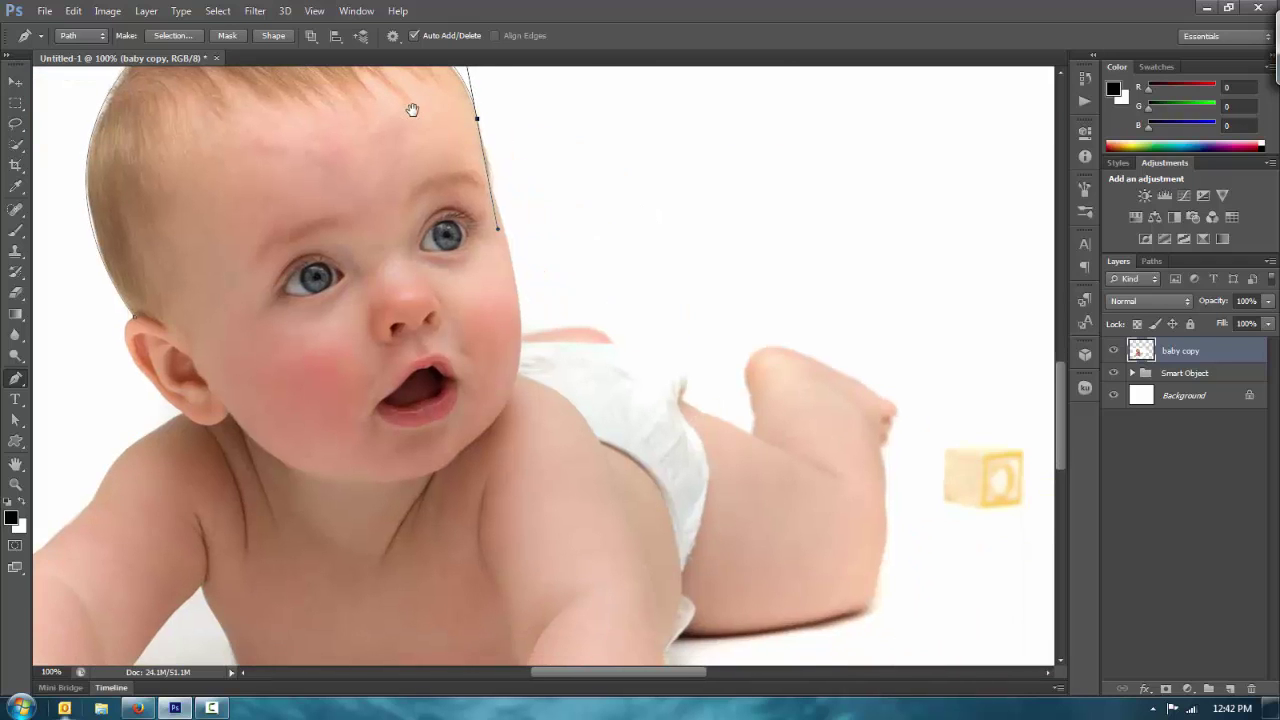
click(526, 342)
key(ctrl+z)
key(ctrl+z)
click(501, 228)
click(521, 338)
drag(520, 335, 517, 353)
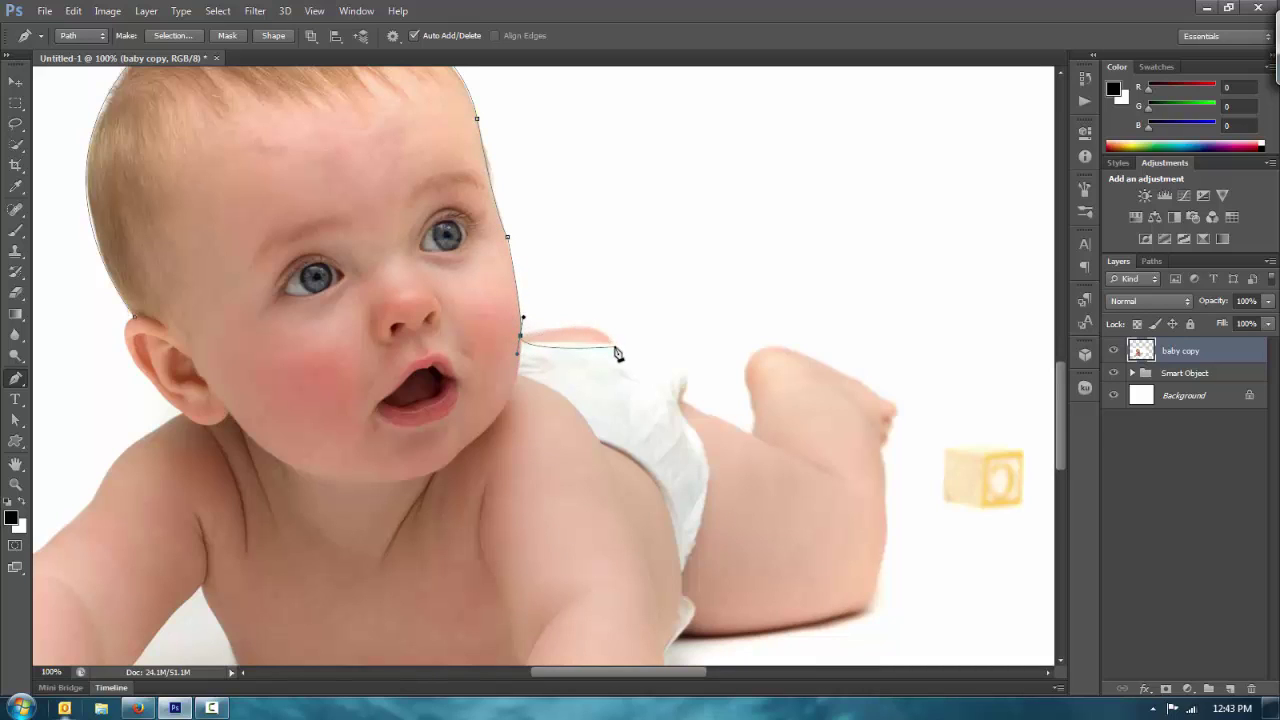
- Trace the path over the skin showing above the diaper and around the diaper's upper edge to the start of the leg
drag(612, 343, 612, 312)
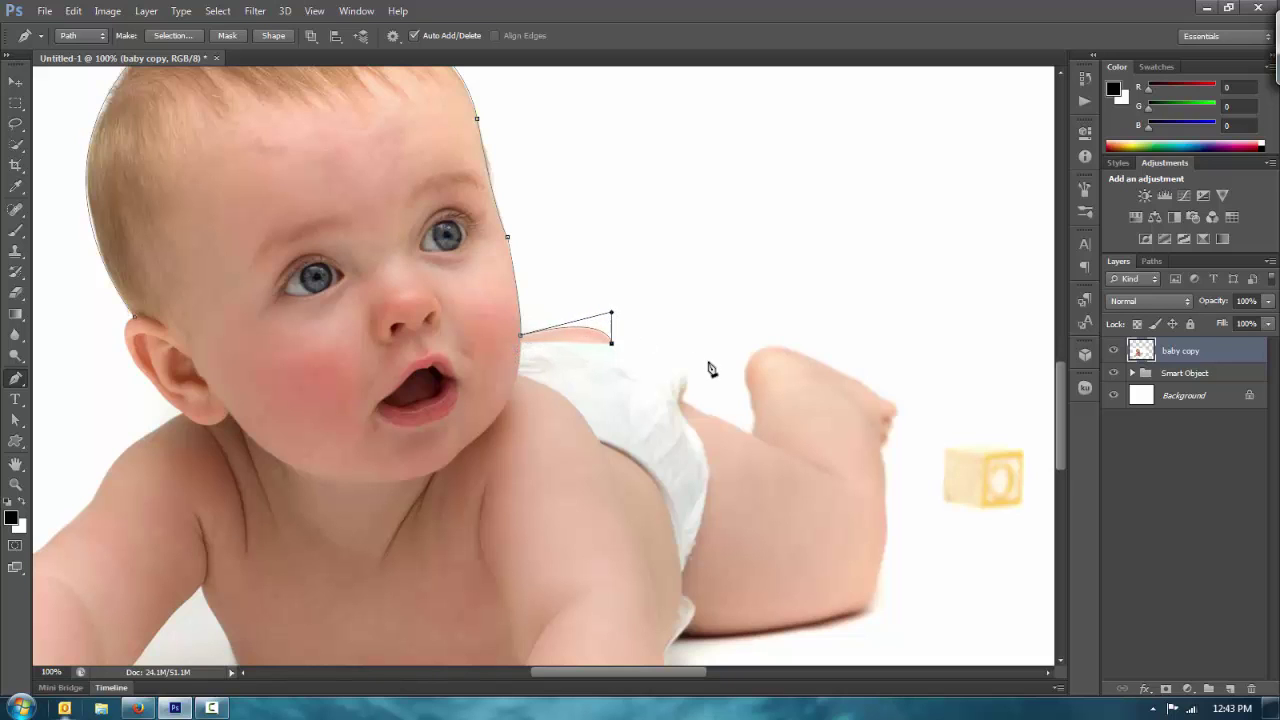
drag(694, 362, 583, 301)
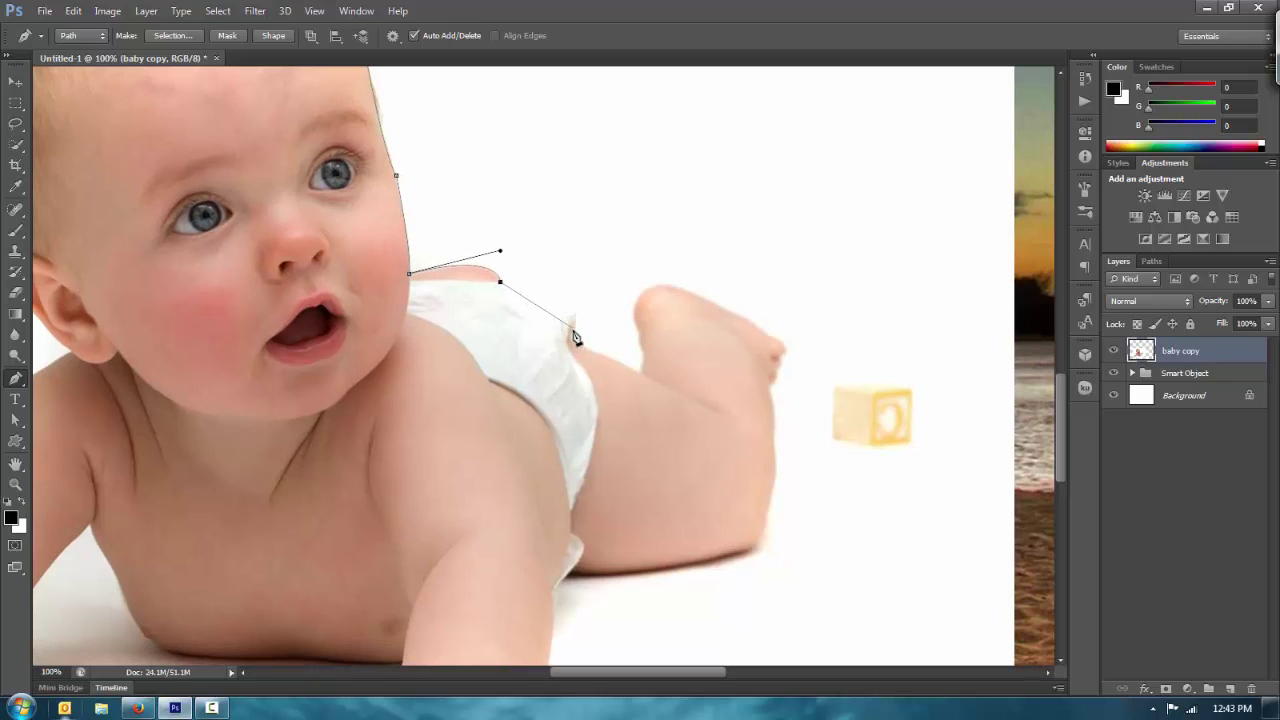
drag(571, 338, 556, 402)
alt+click(571, 338)
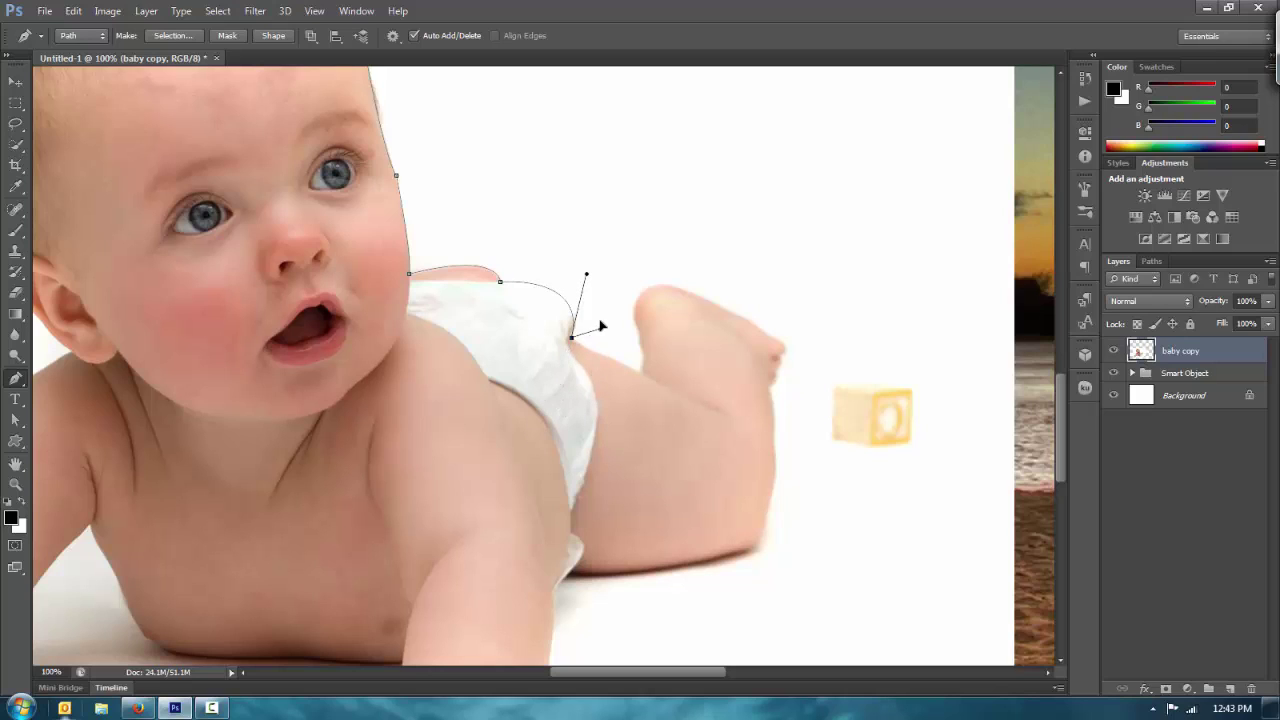
- Trace the path along the upper thigh, up the raised lower leg, and over the foot to the toes
click(640, 372)
click(639, 332)
drag(679, 289, 743, 303)
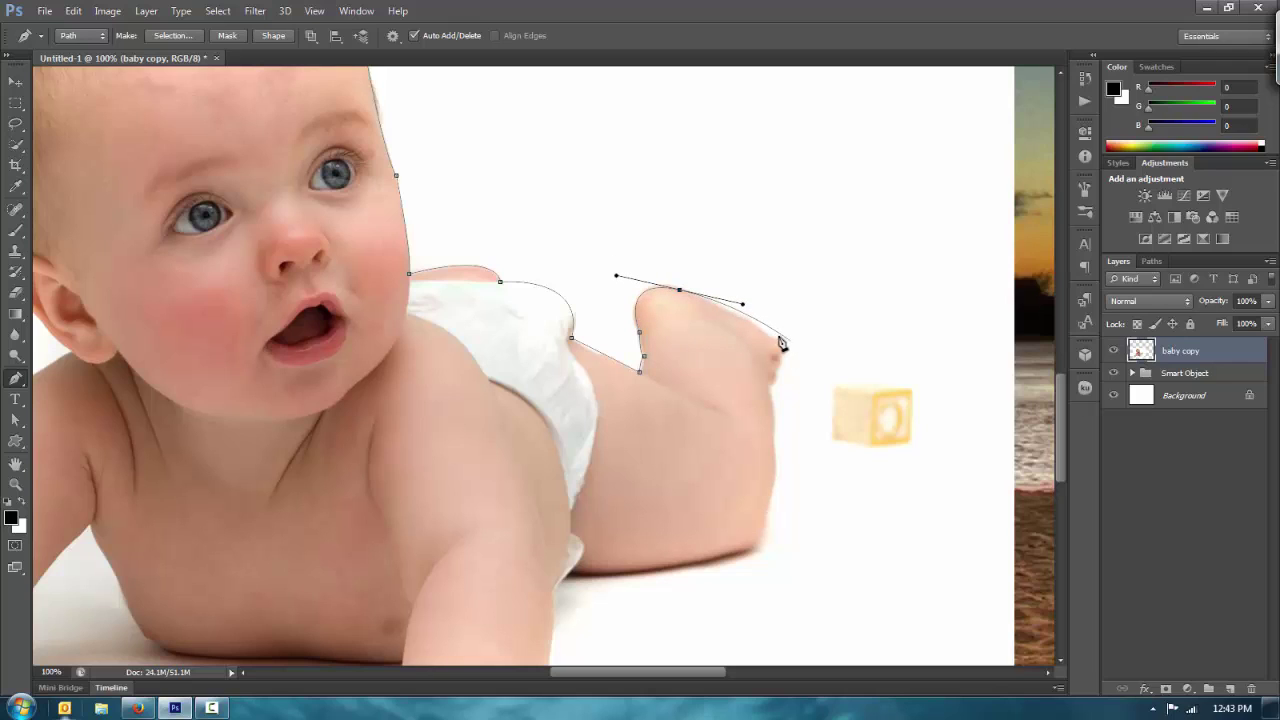
click(770, 336)
drag(780, 354, 760, 360)
key(ctrl+z)
- Trace the path from the foot down around the knee and along the underside of the leg back to the diaper
drag(683, 360, 594, 289)
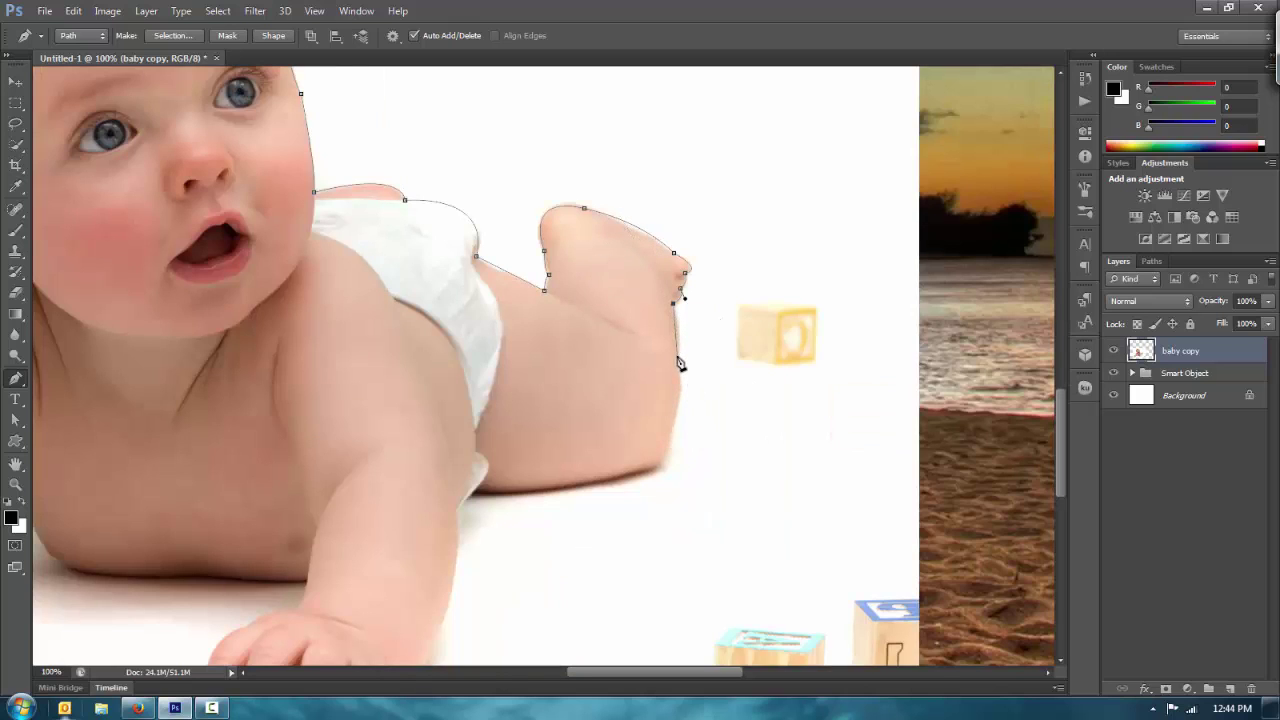
mouse_move(677, 357)
mouse_down()
mouse_move(671, 398)
mouse_move(669, 367)
mouse_up()
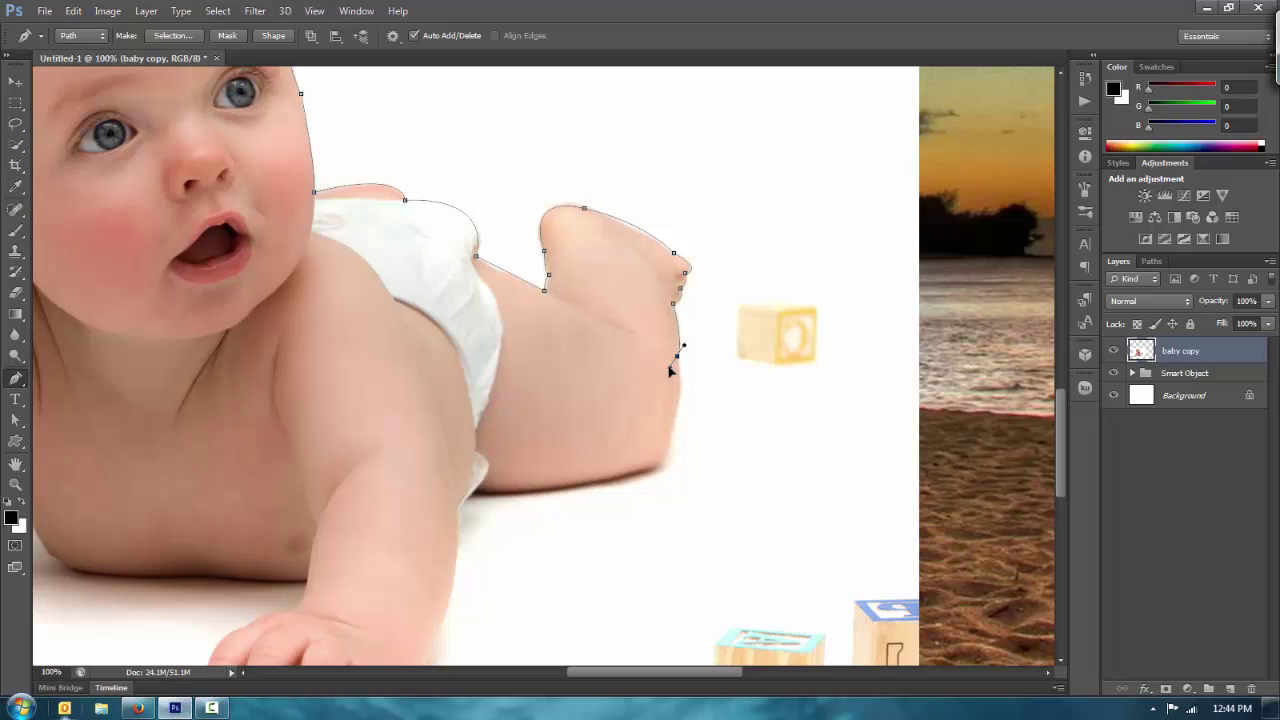
click(668, 454)
drag(684, 379, 689, 380)
drag(603, 483, 538, 489)
drag(474, 484, 406, 316)
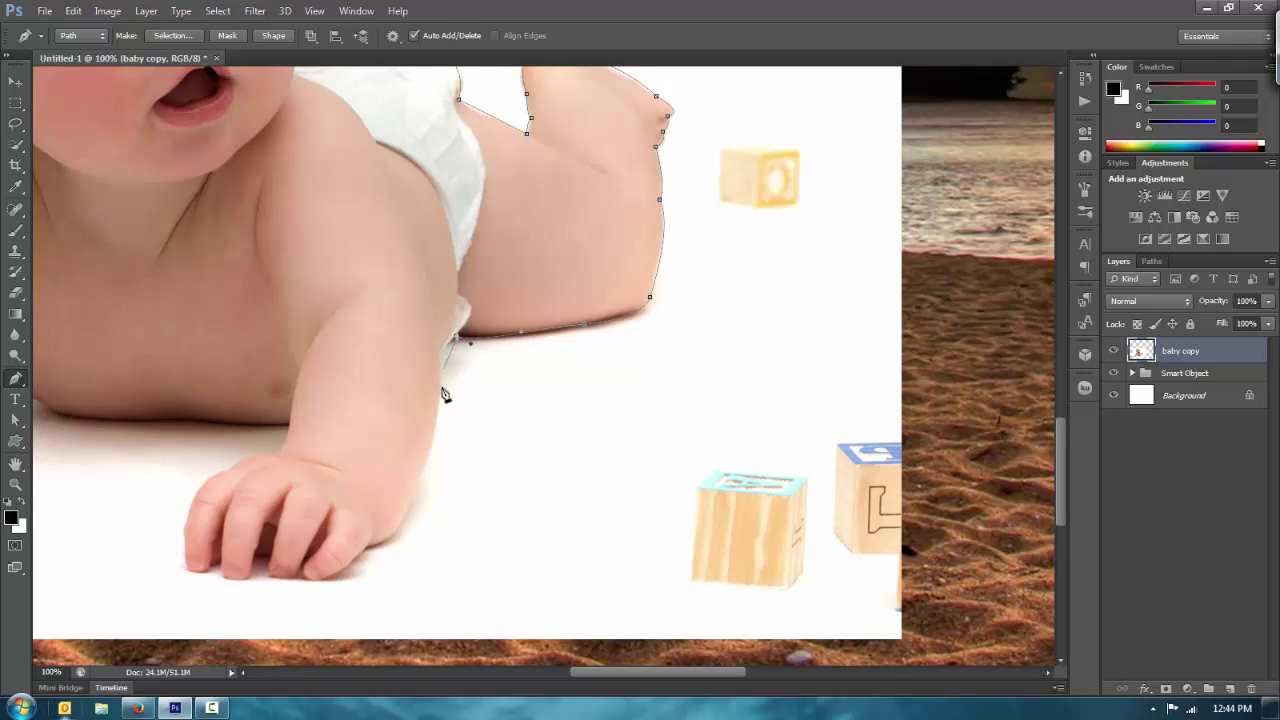
- Continue the path from the diaper down the outer edge of the nearer arm and around the heel of its hand
drag(442, 369, 444, 404)
drag(413, 491, 400, 516)
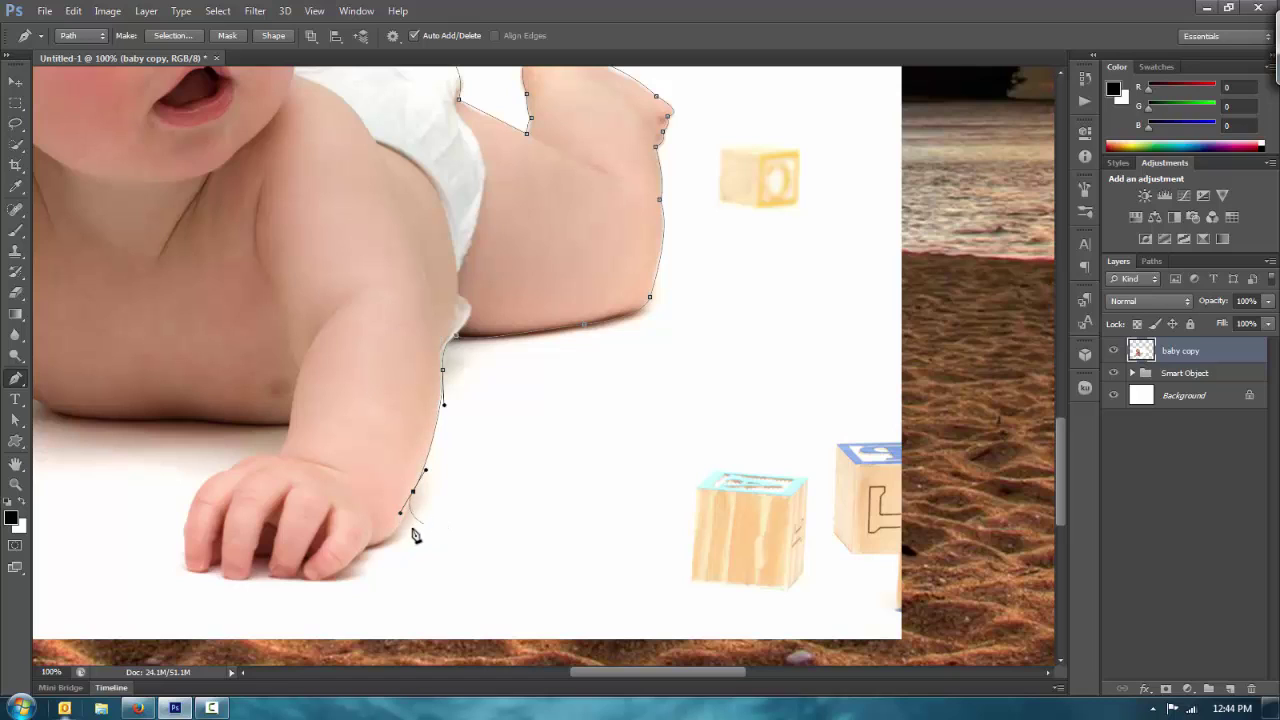
click(369, 553)
drag(400, 513, 407, 538)
- Trace the path along the fingertips of the flat hand, following the gaps between the fingers
drag(400, 338, 631, 260)
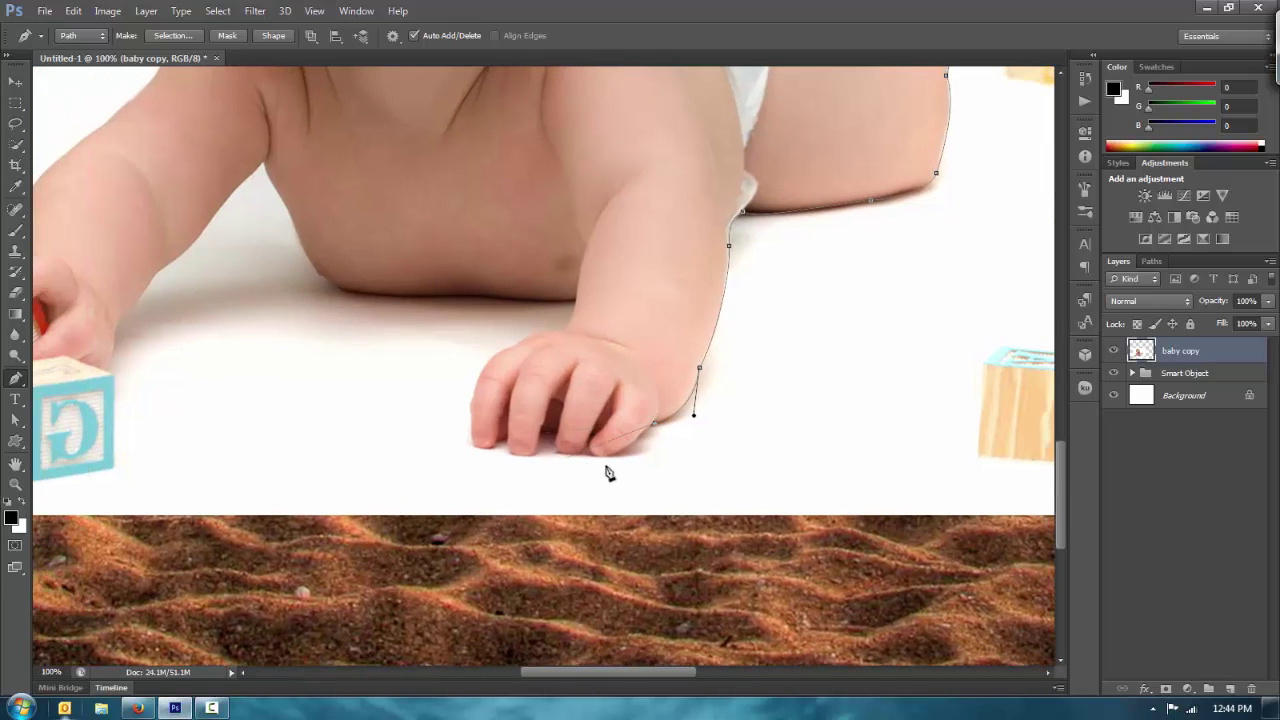
drag(605, 457, 592, 458)
click(591, 457)
drag(248, 360, 489, 366)
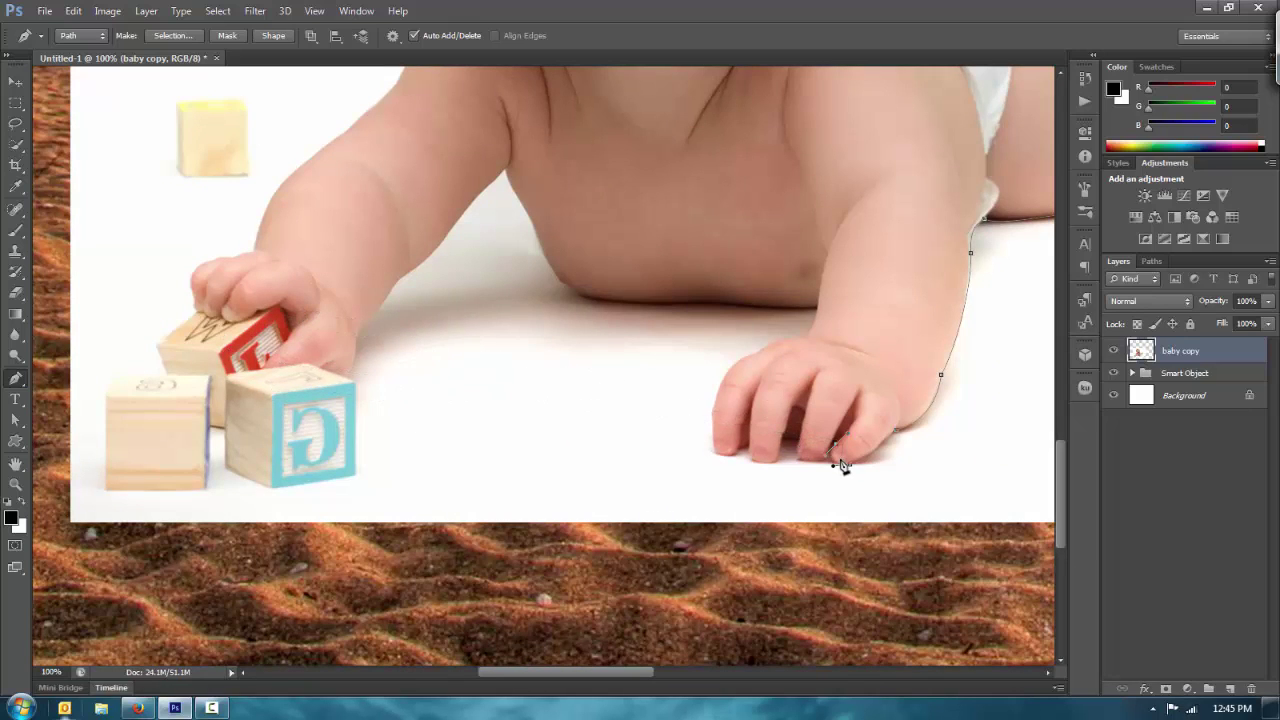
drag(826, 470, 803, 421)
drag(787, 446, 718, 407)
click(776, 462)
- Trace the path around the flat hand's outermost finger and up over the knuckles towards the wrist
click(745, 464)
click(720, 411)
key(ctrl+z)
drag(714, 449, 706, 434)
click(717, 389)
mouse_move(756, 355)
mouse_down()
mouse_move(785, 372)
mouse_move(766, 333)
mouse_up()
- Trace the path from the wrist along the underside of the belly and up the chest to the other armpit
drag(815, 307, 653, 295)
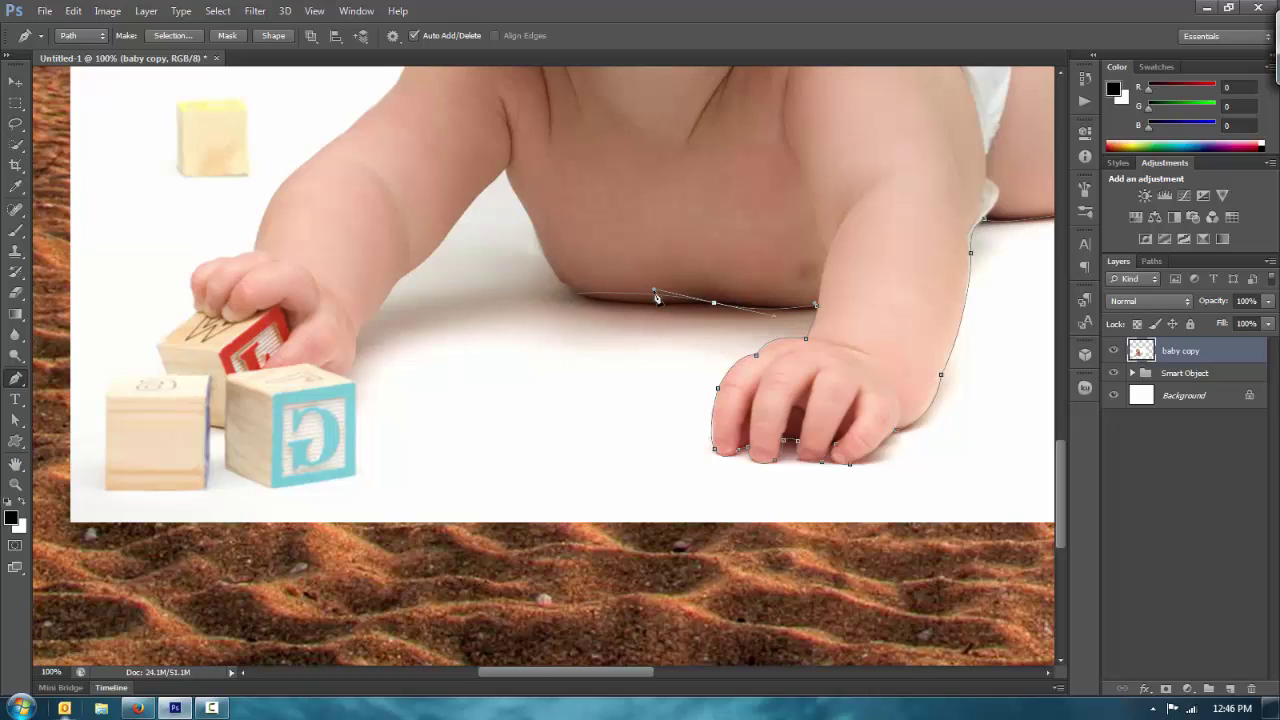
drag(650, 297, 603, 313)
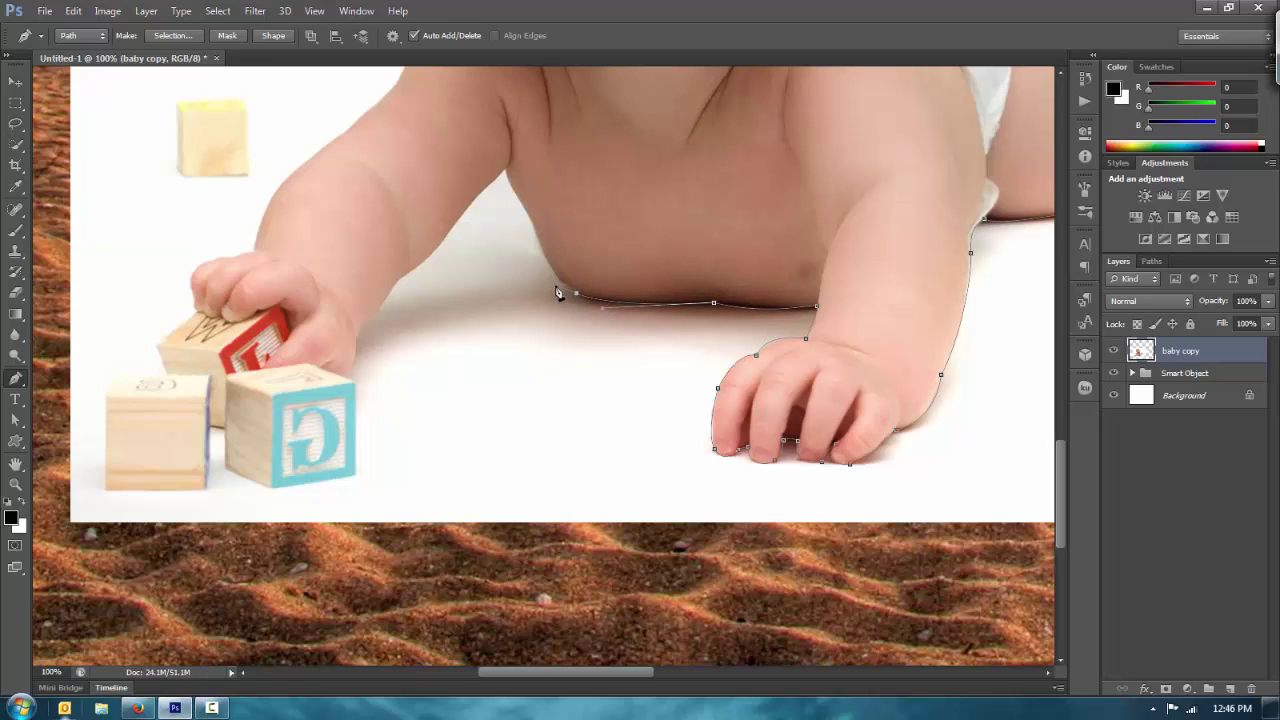
click(529, 214)
drag(530, 197, 505, 172)
- Trace the path down the inner edge of the other arm and around the thumb, leaving the toy blocks outside
drag(457, 220, 453, 237)
drag(408, 274, 402, 278)
click(360, 330)
click(350, 386)
click(308, 365)
click(257, 368)
click(291, 342)
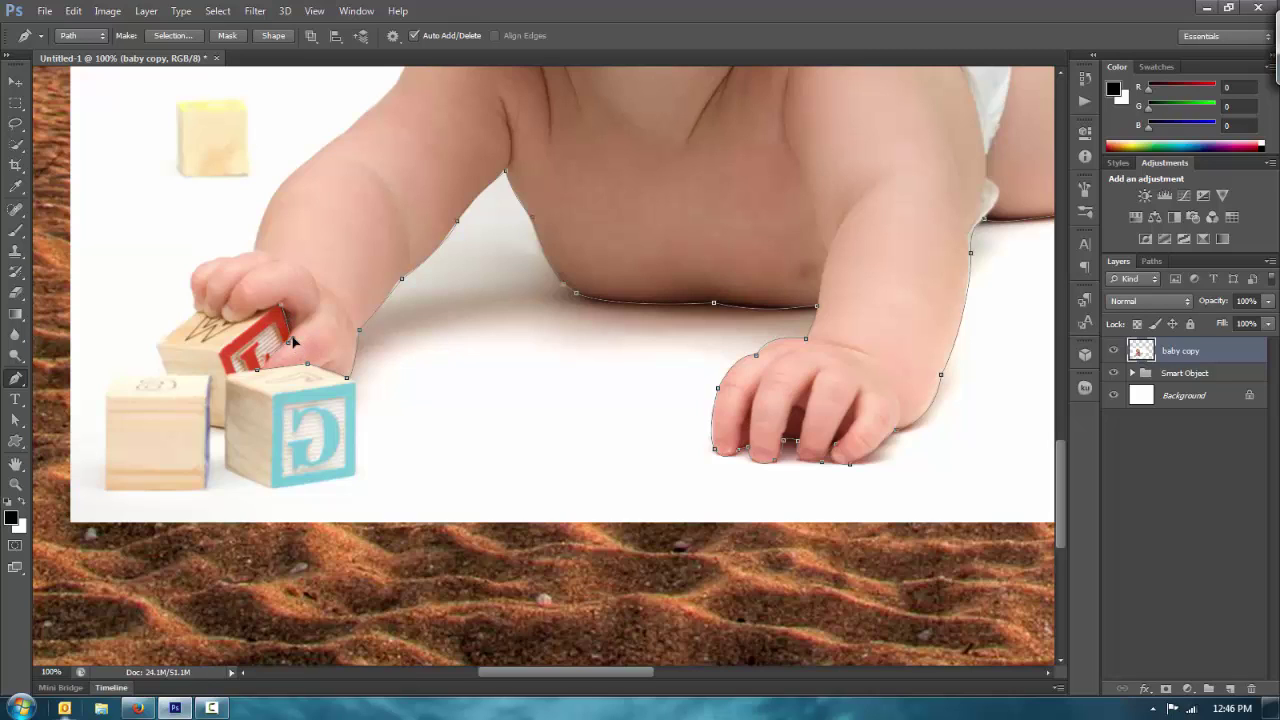
- Trace the path around the fingers resting on the block and up the outer forearm to the upper arm
click(196, 312)
drag(214, 261, 252, 268)
click(254, 250)
drag(358, 127, 314, 262)
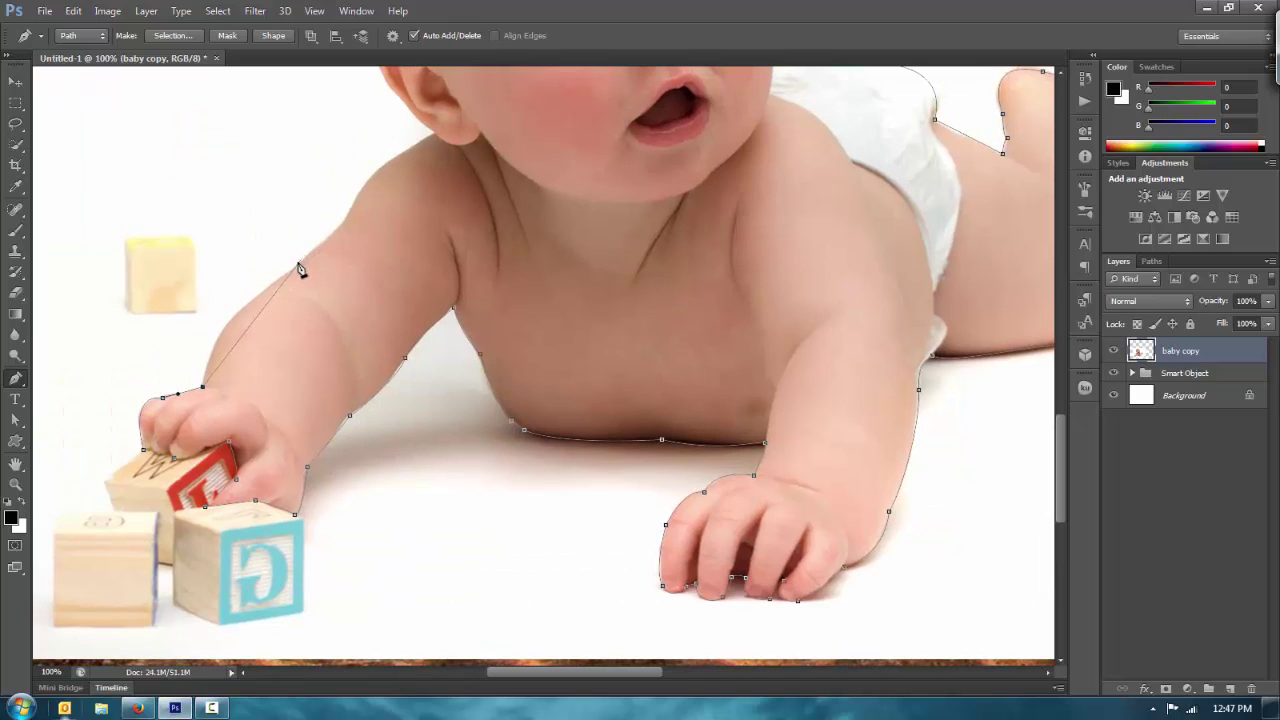
drag(297, 267, 415, 226)
alt+click(341, 222)
- Continue the path over the shoulder and around the ear, closing it at the starting point at the ear's top
drag(394, 189, 333, 352)
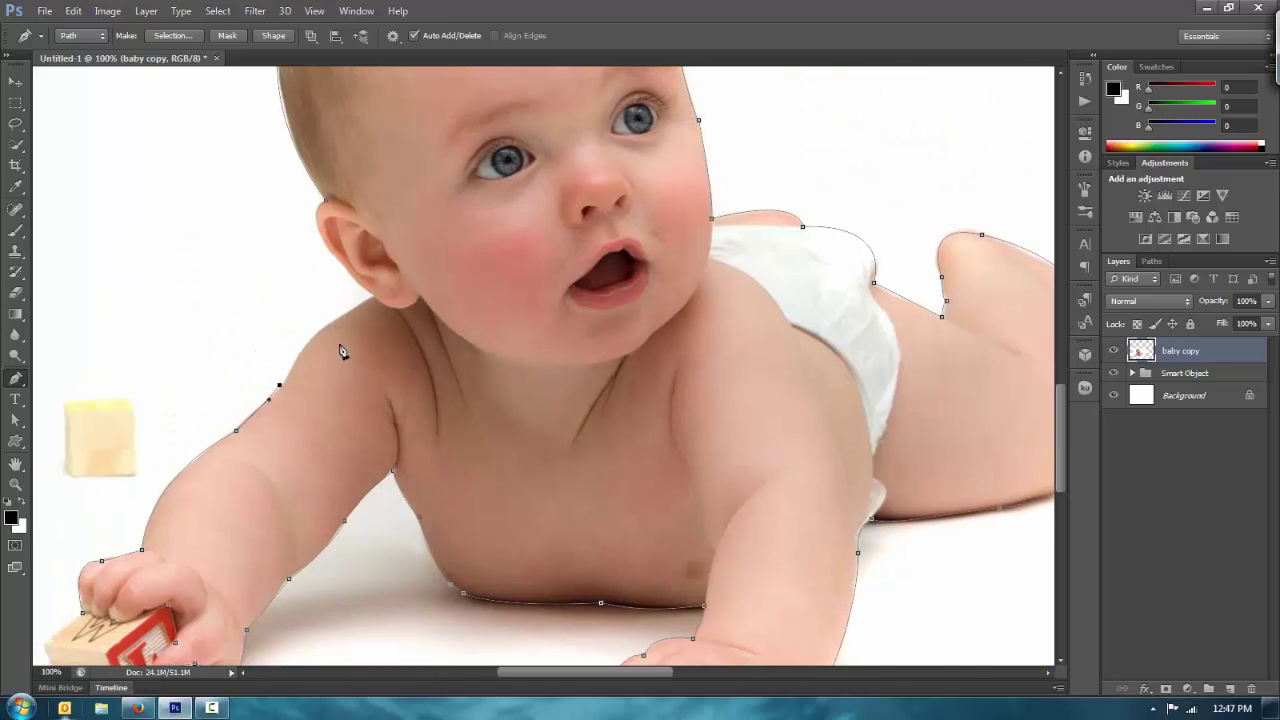
drag(375, 298, 456, 257)
mouse_move(342, 267)
mouse_down()
mouse_move(369, 297)
mouse_move(466, 274)
mouse_move(352, 281)
mouse_up()
drag(324, 200, 356, 196)
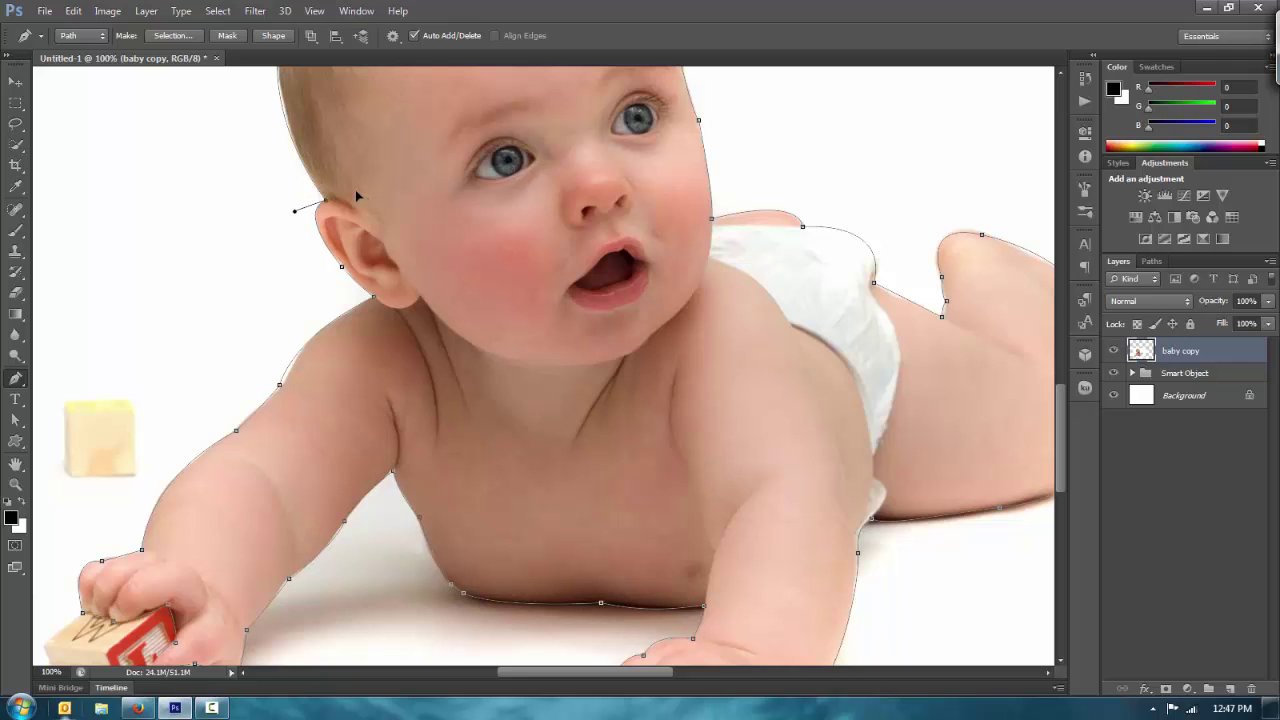
- Adjust the anchor point on the outer upper arm so the path's curve follows the skin edge below the shoulder
key(alt)
ctrl+click(290, 368)
ctrl+click(279, 385)
ctrl+click(279, 386)
drag(276, 398, 304, 364)
- Save the finished work path under the name baby
key(ctrl+minus)
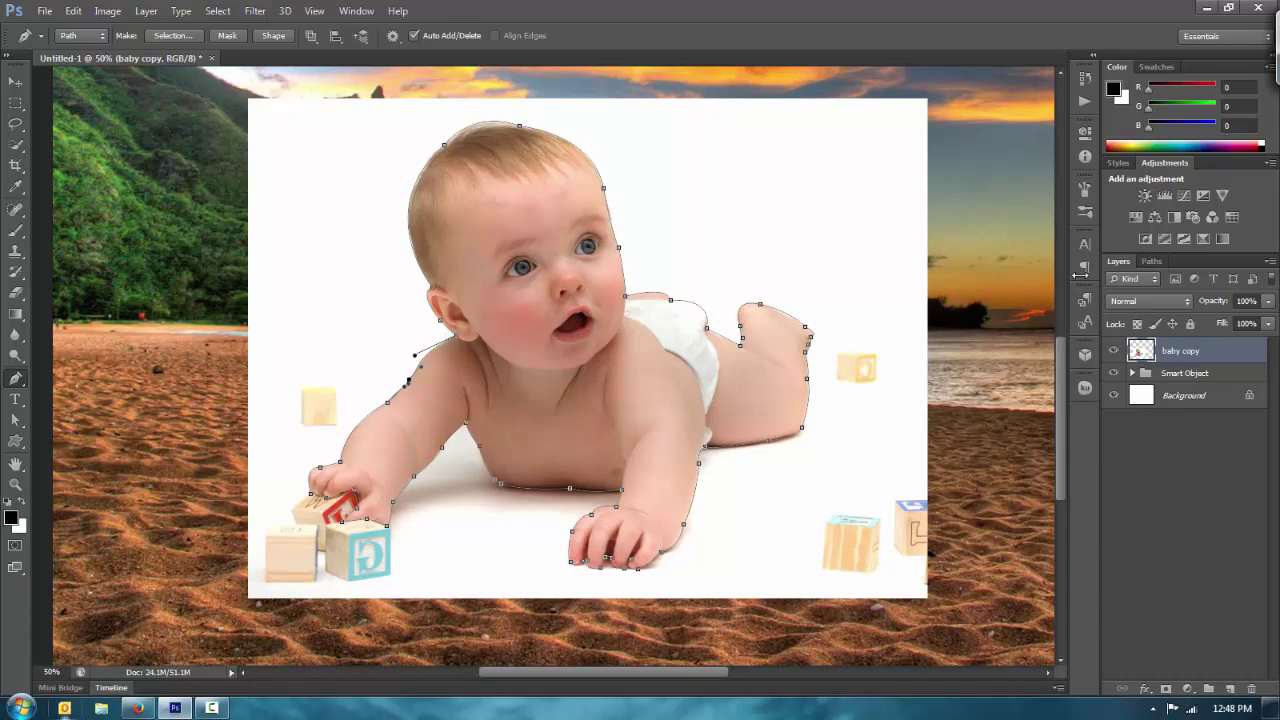
click(1150, 262)
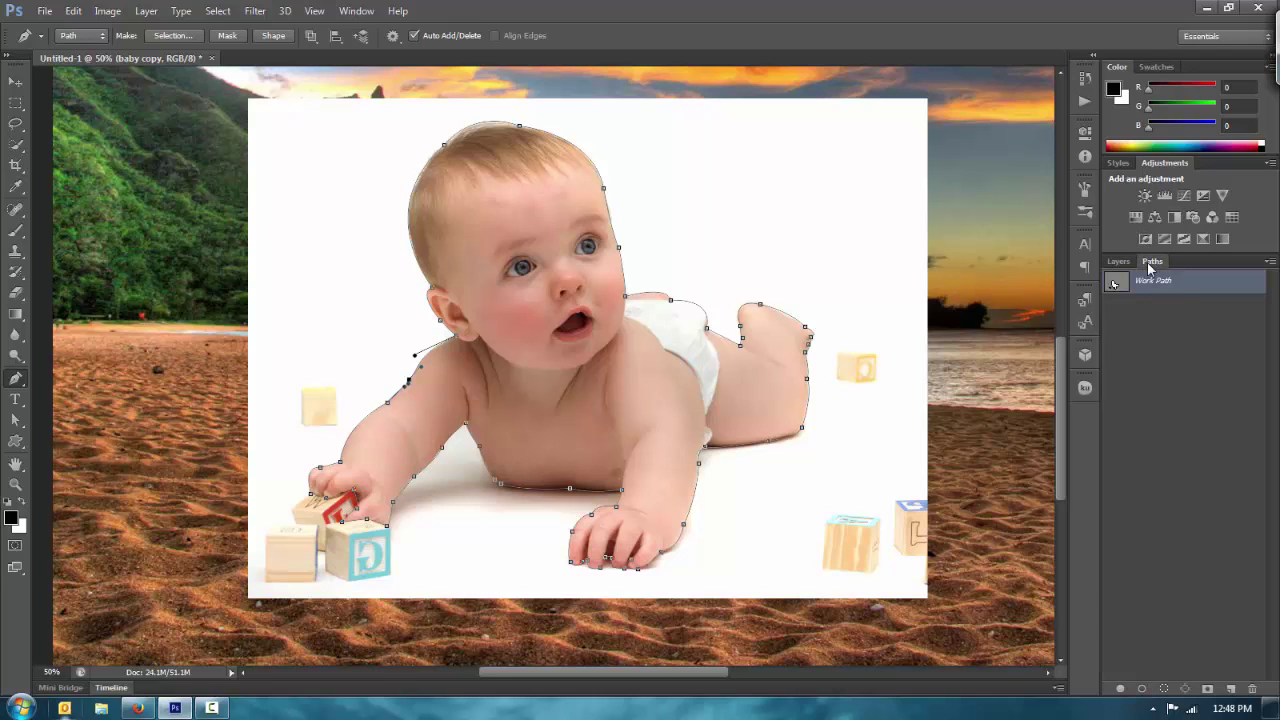
double_click(1148, 286)
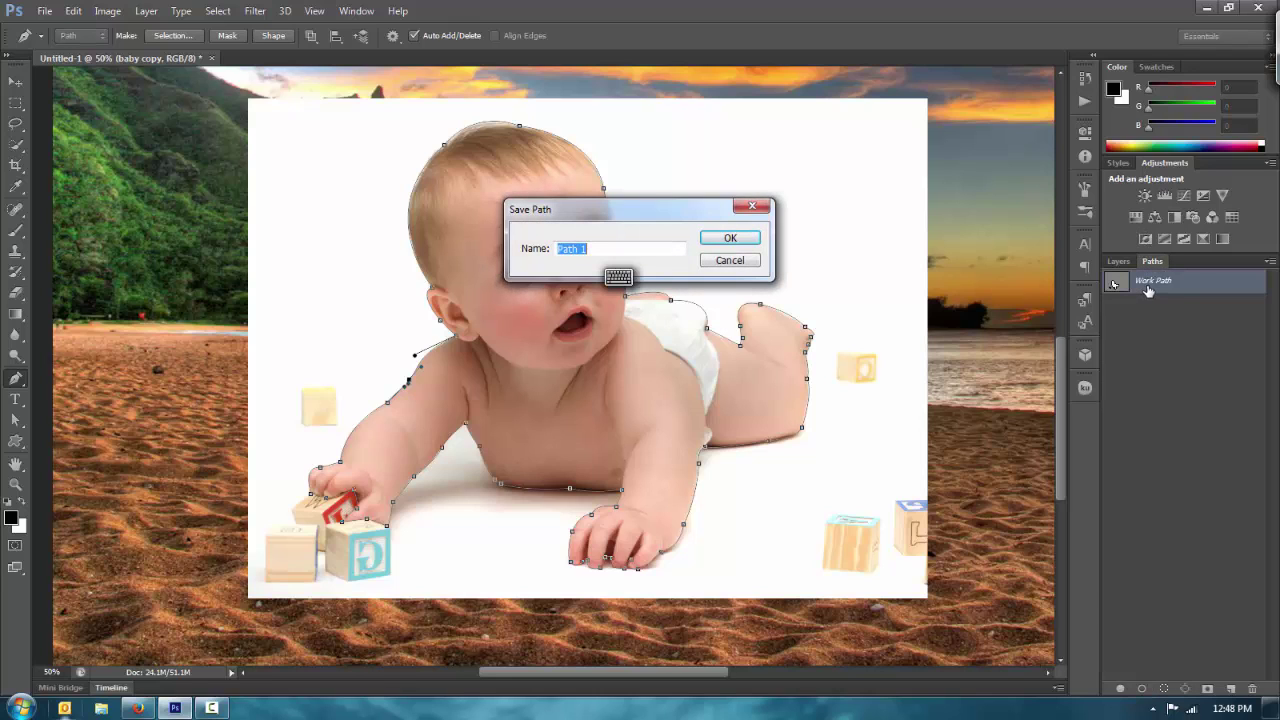
text(baby)
key(Return)
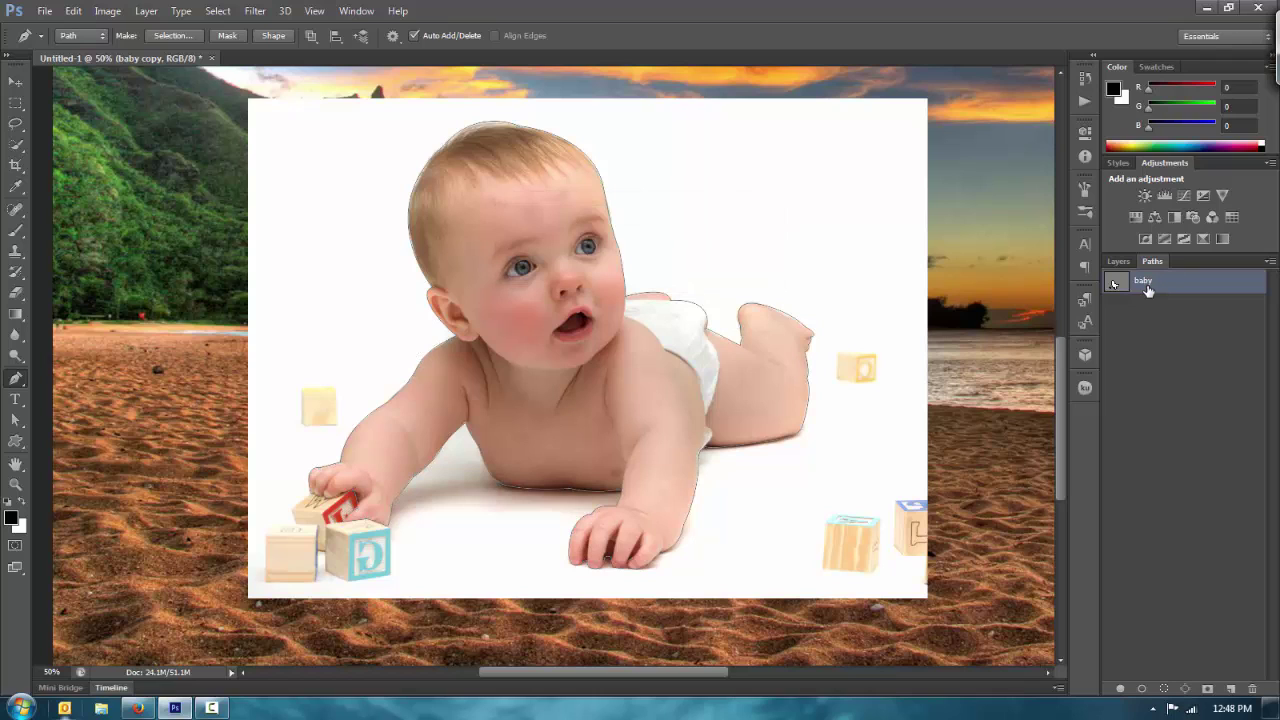
- Load the baby path as a selection and add it as a layer mask on the baby copy layer
click(1170, 688)
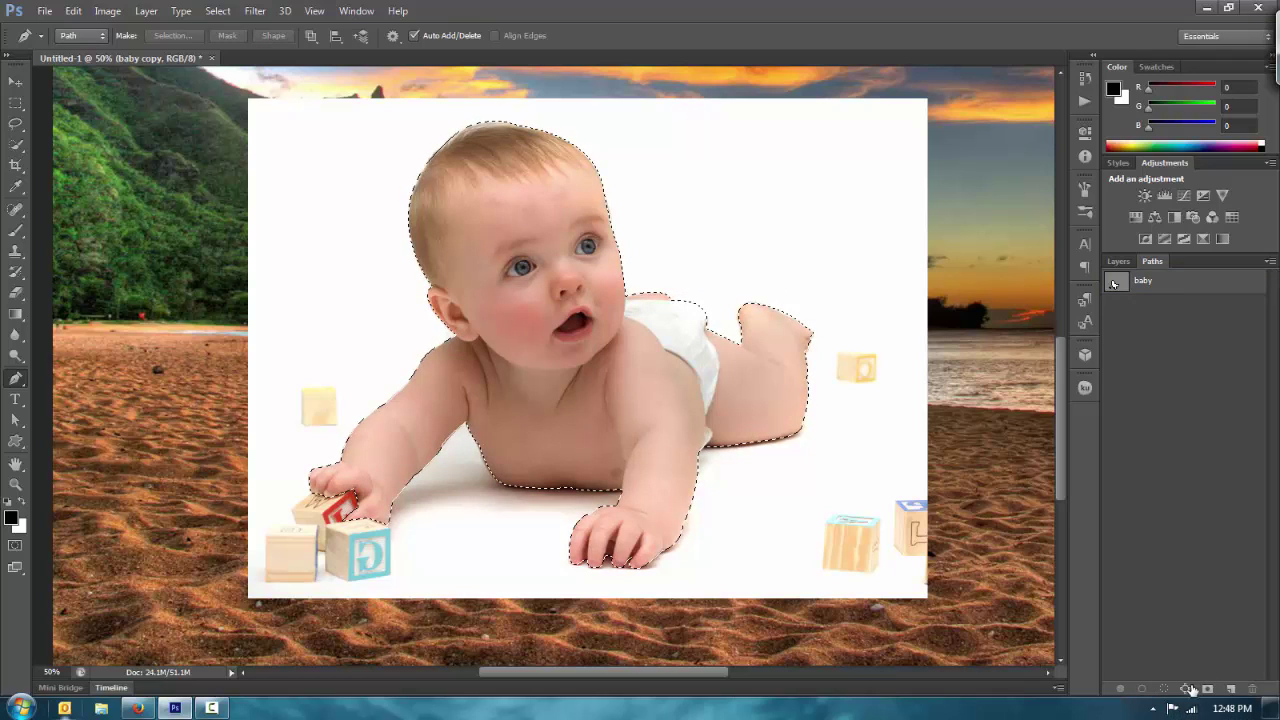
click(1118, 261)
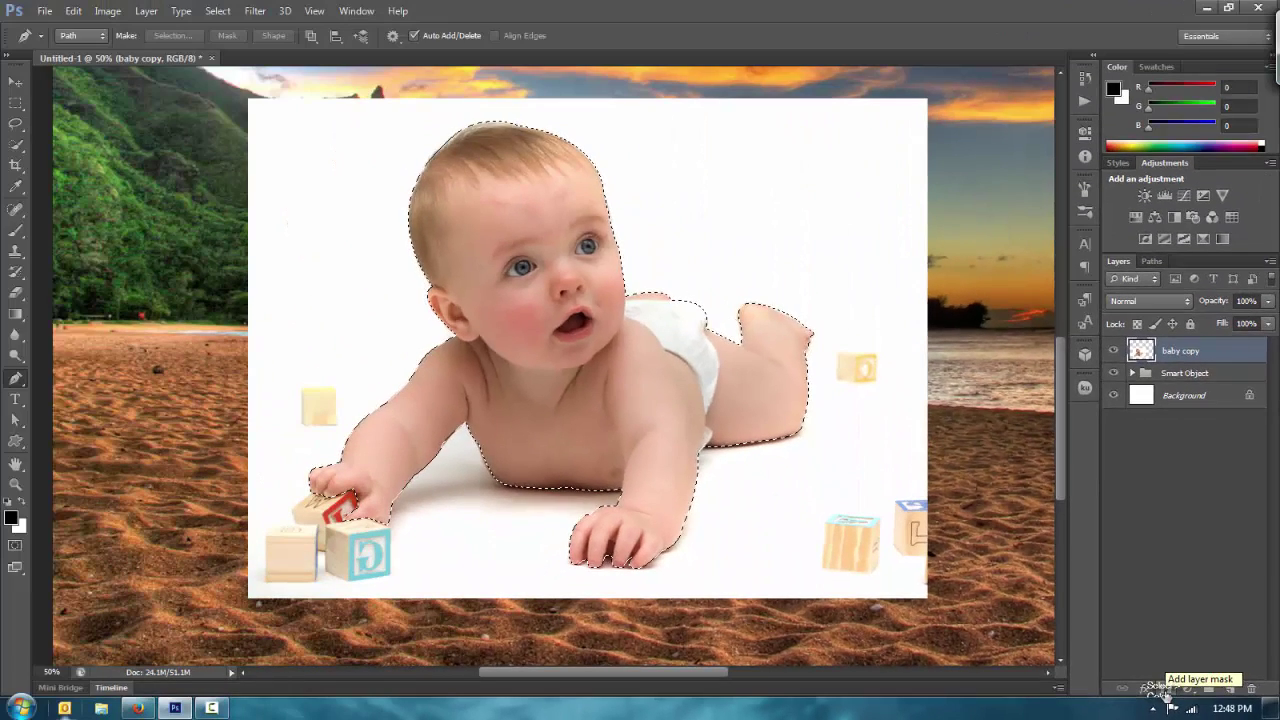
click(1166, 692)
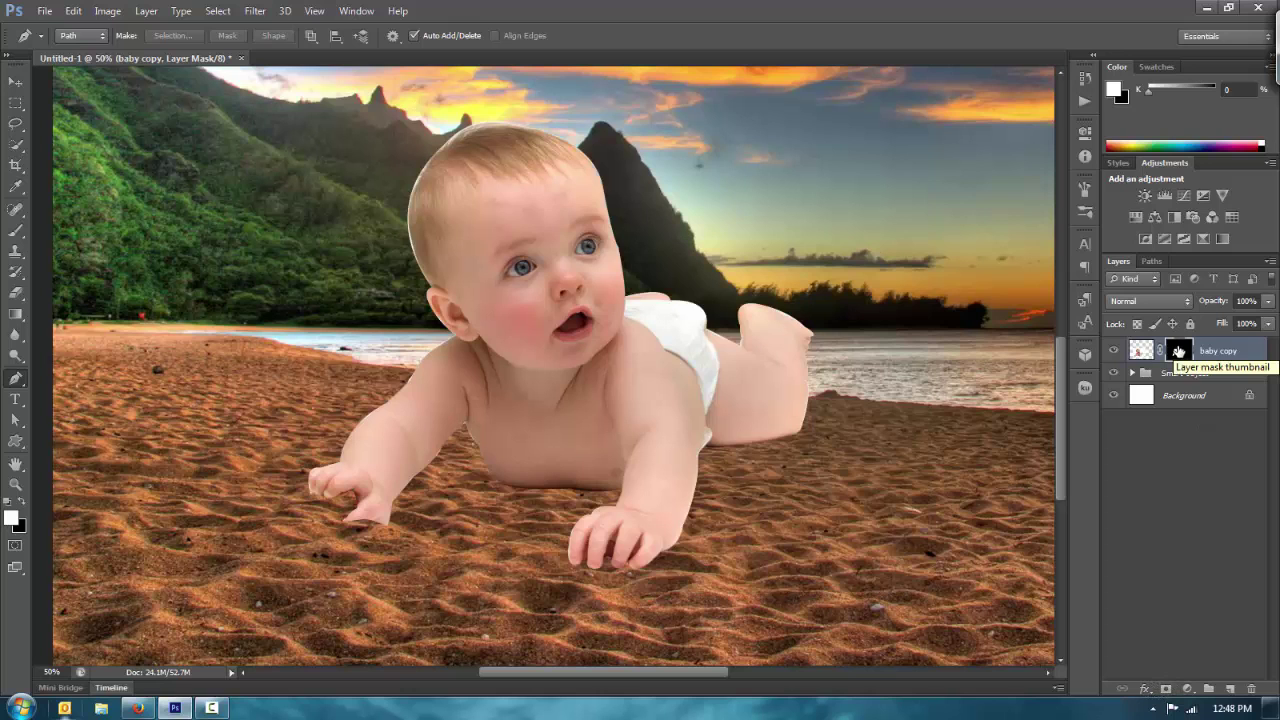
- Refine the baby copy layer mask's edge with Smooth 54, a slight feather and Shift Edge -51%, output to the layer mask
key(ctrl+plus)
key(ctrl+plus)
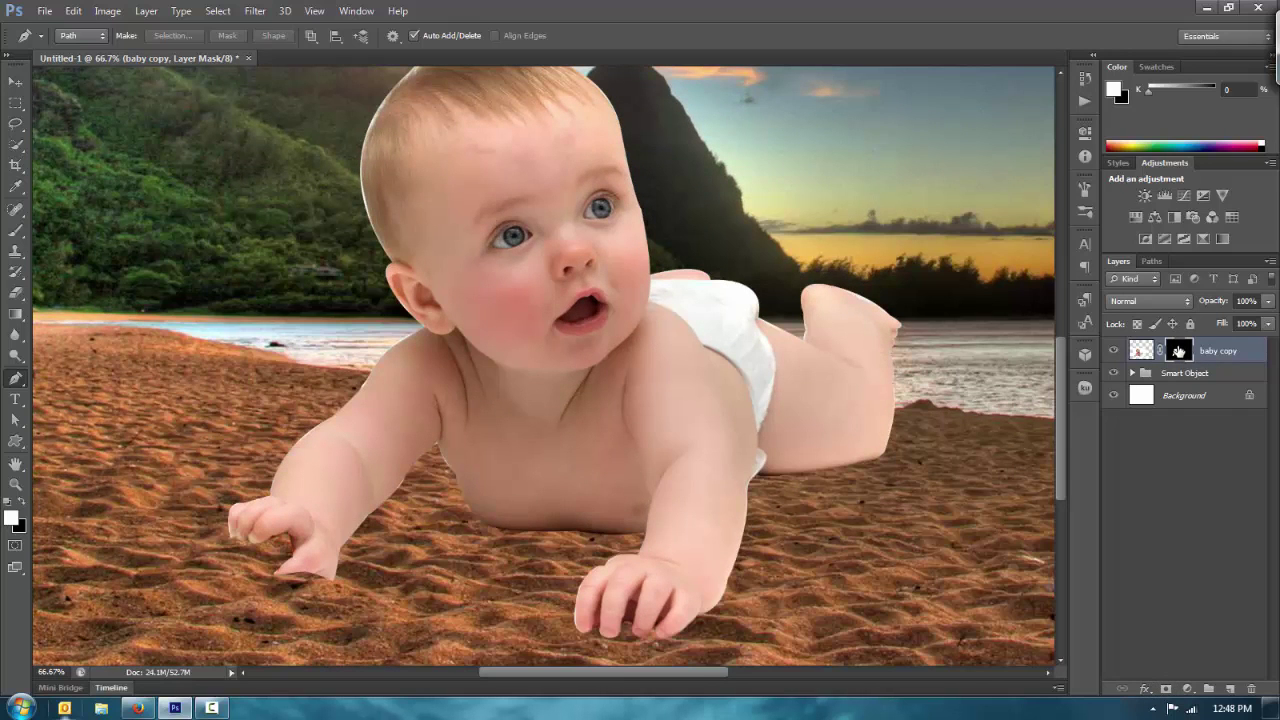
drag(666, 289, 615, 378)
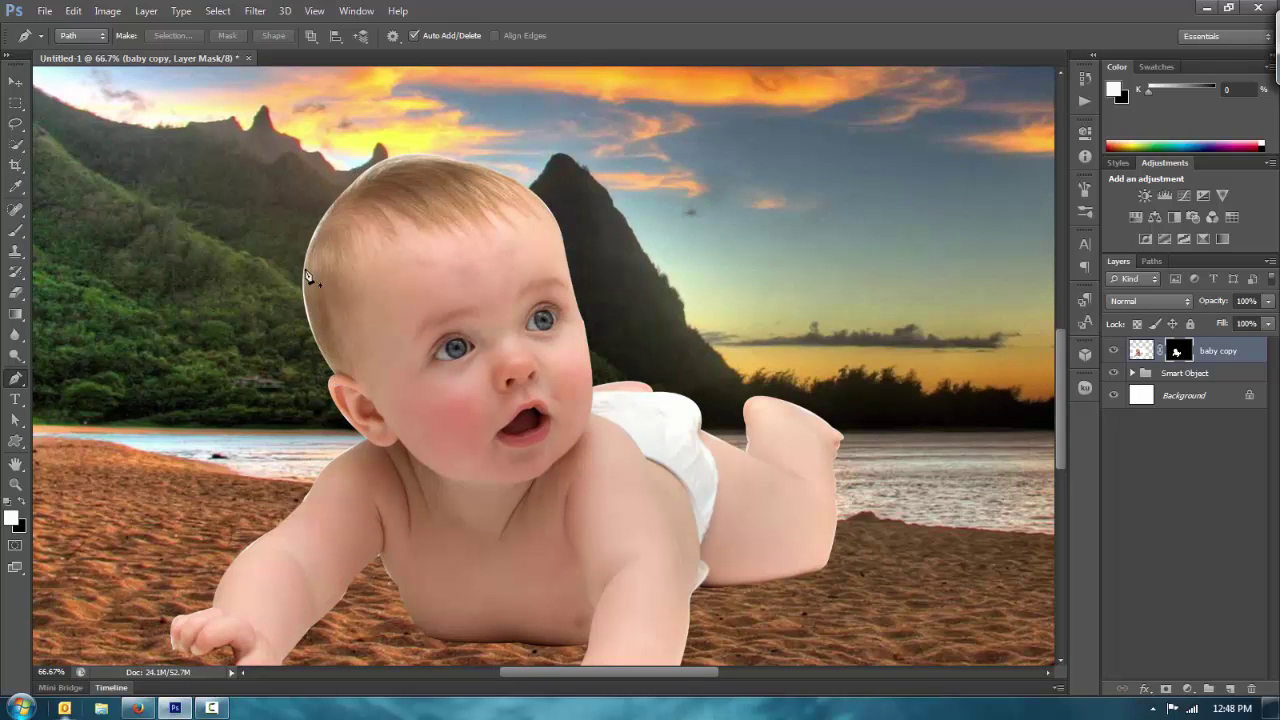
drag(415, 200, 420, 170)
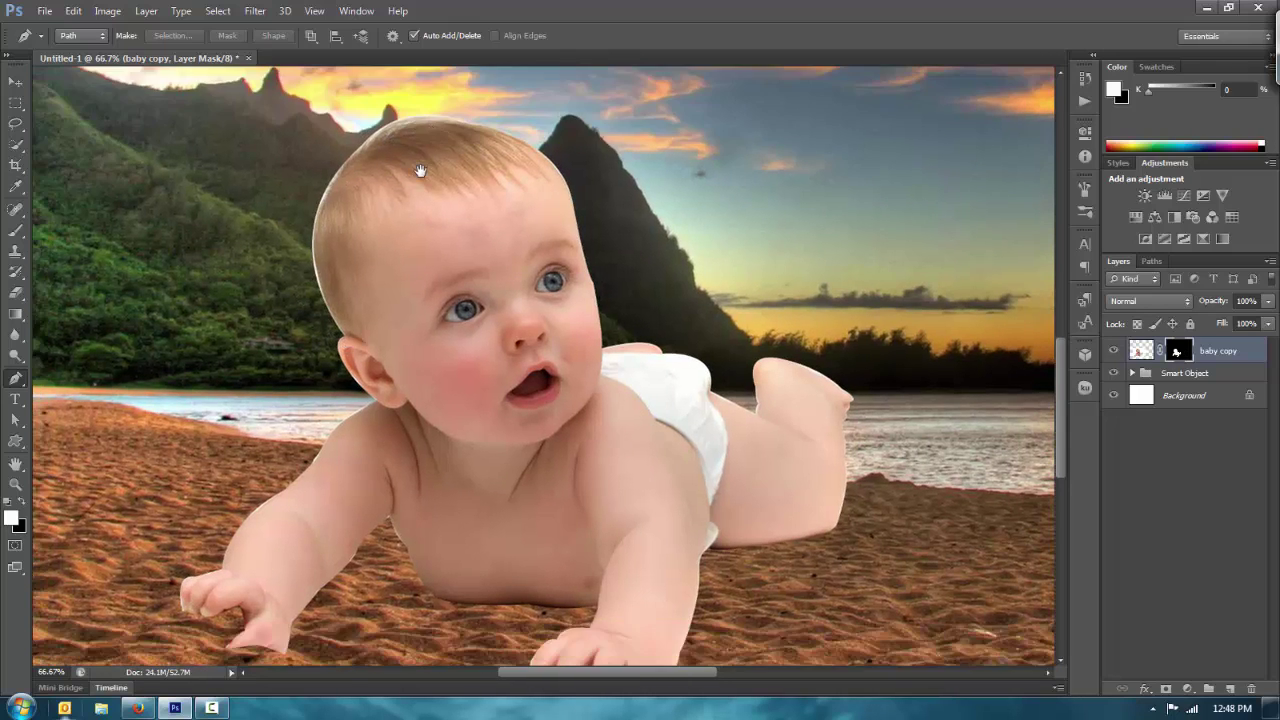
key(ctrl+minus)
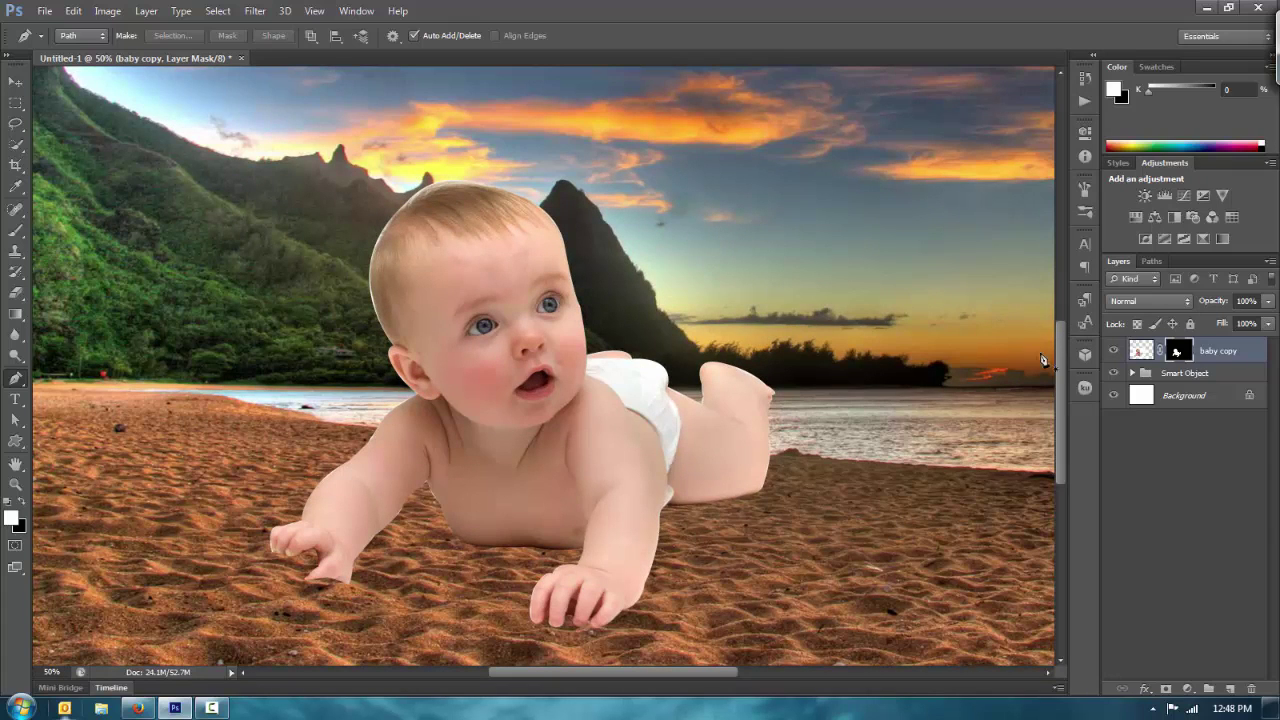
right_click(1158, 354)
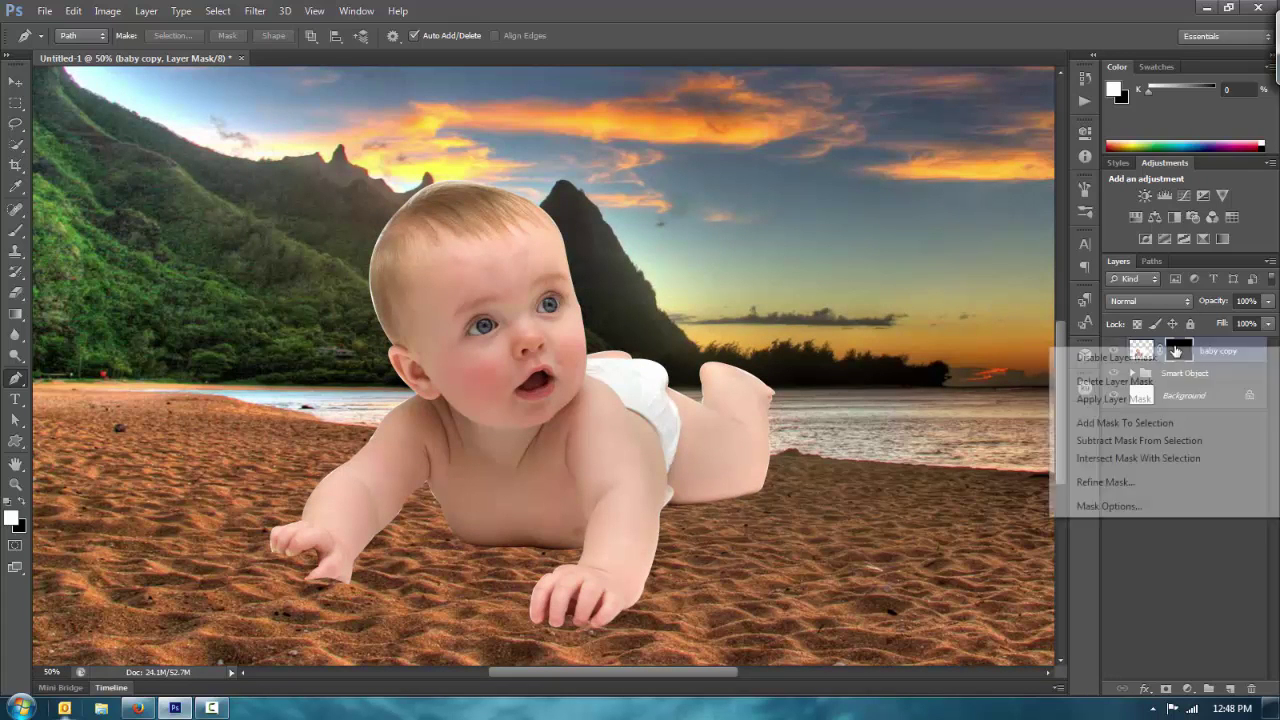
click(1105, 479)
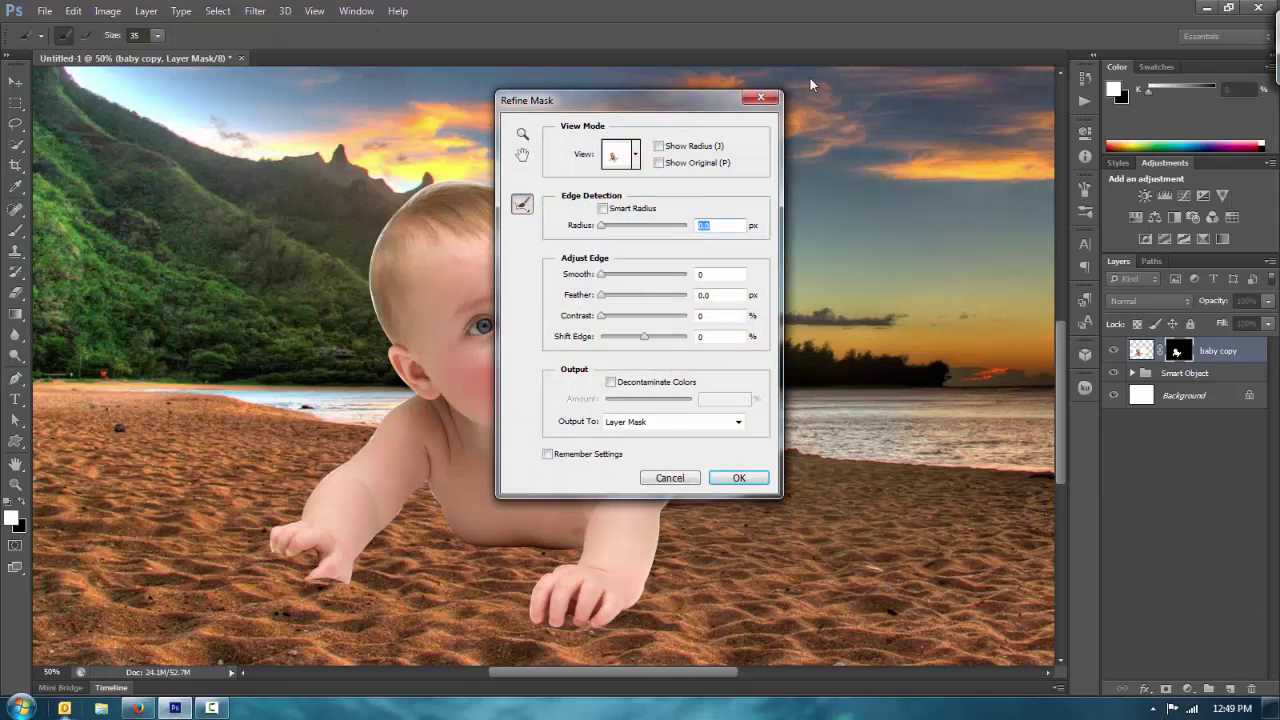
drag(641, 93, 898, 101)
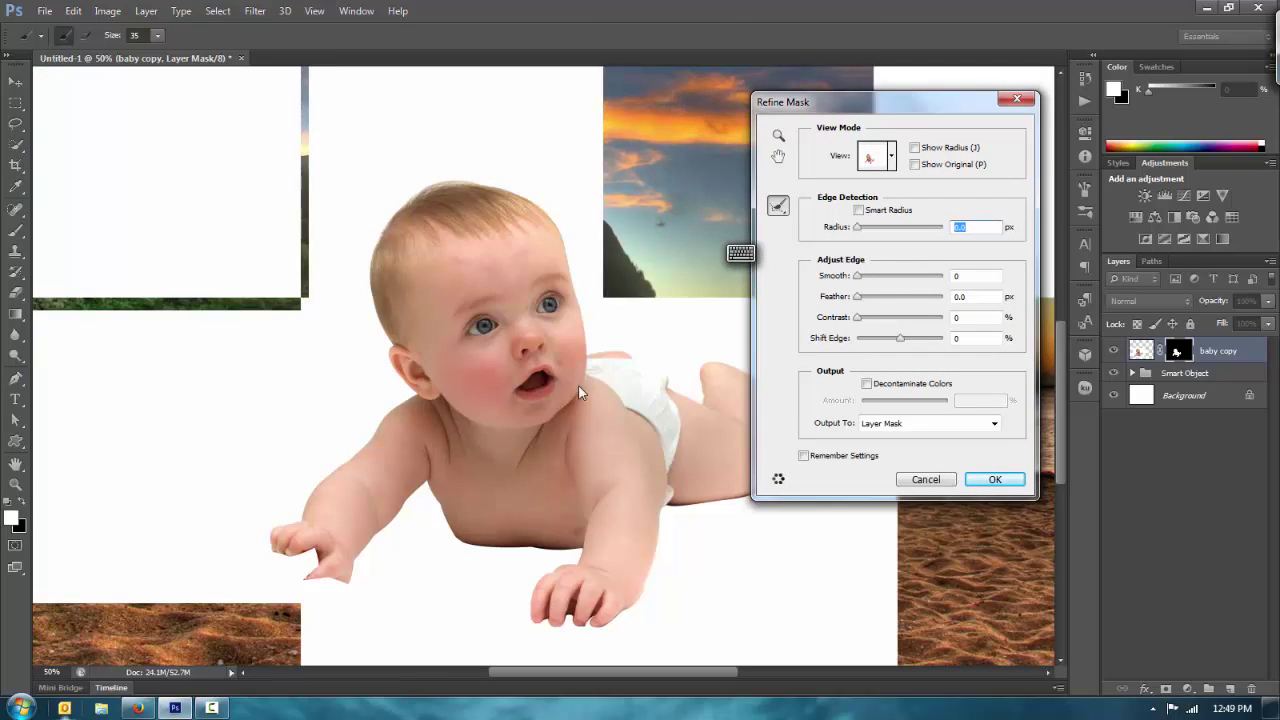
drag(858, 276, 903, 276)
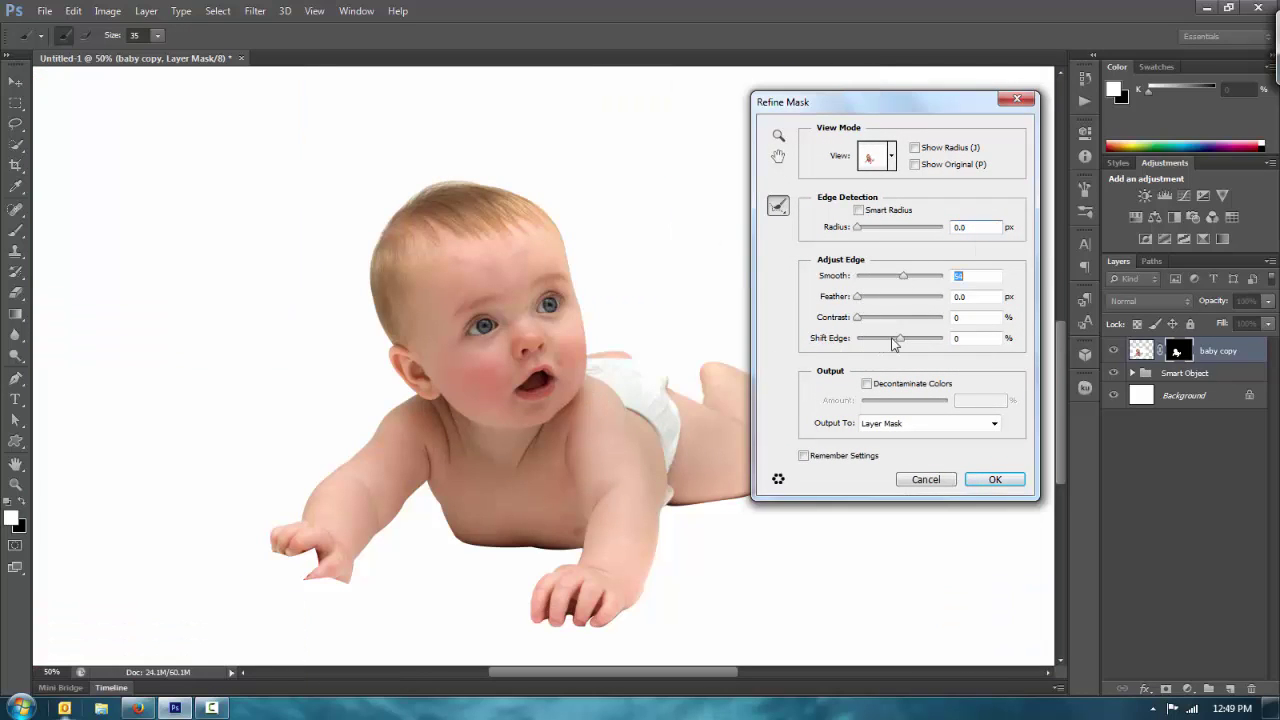
mouse_move(896, 342)
mouse_down()
mouse_move(910, 344)
mouse_move(879, 344)
mouse_up()
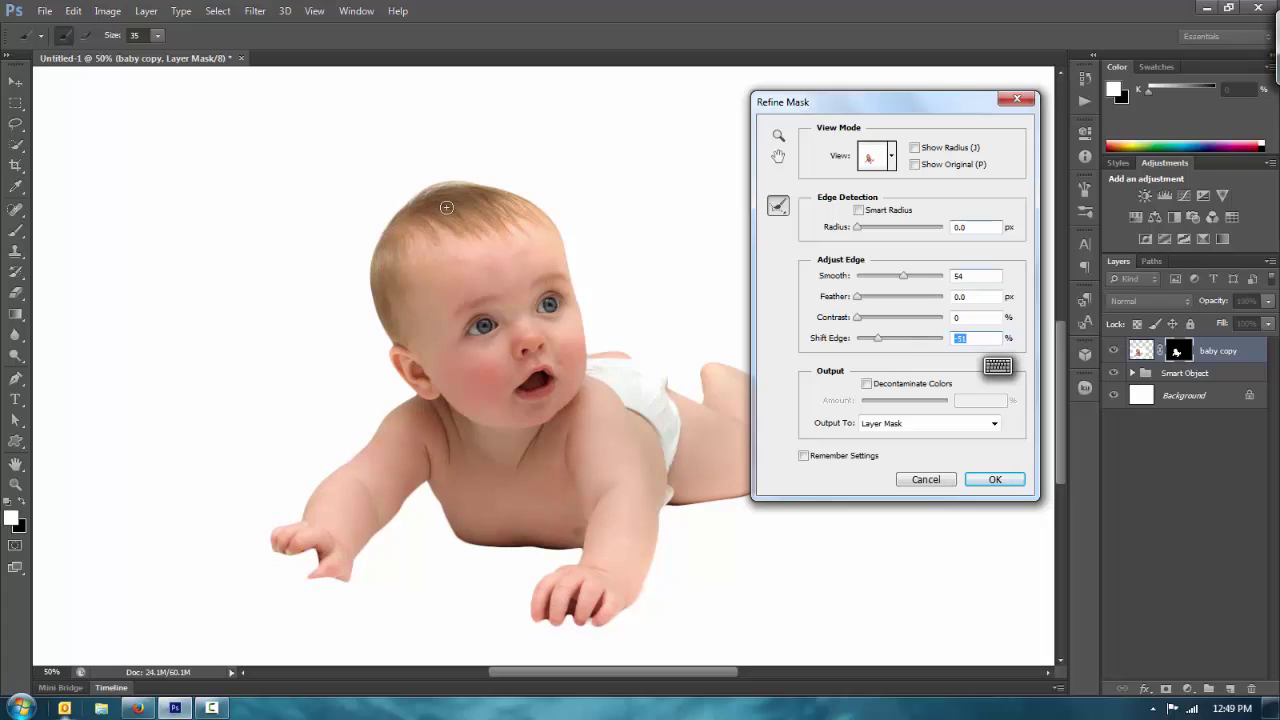
drag(857, 298, 869, 304)
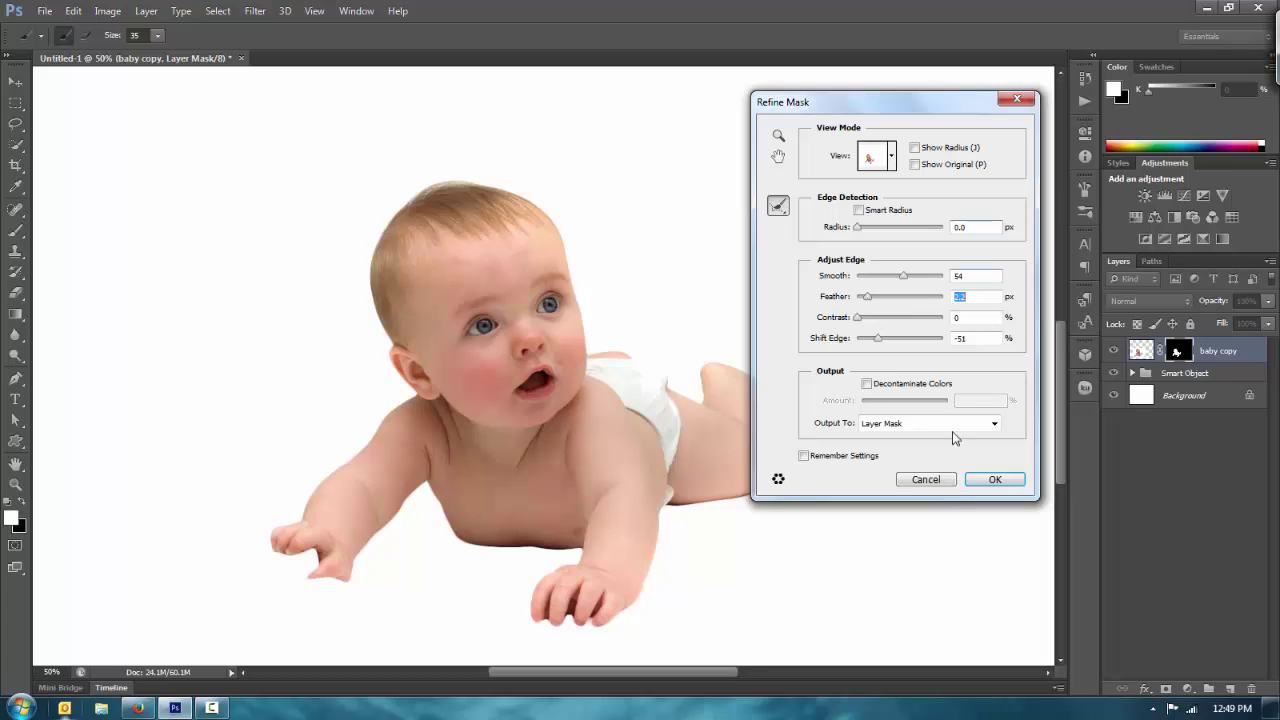
click(994, 480)
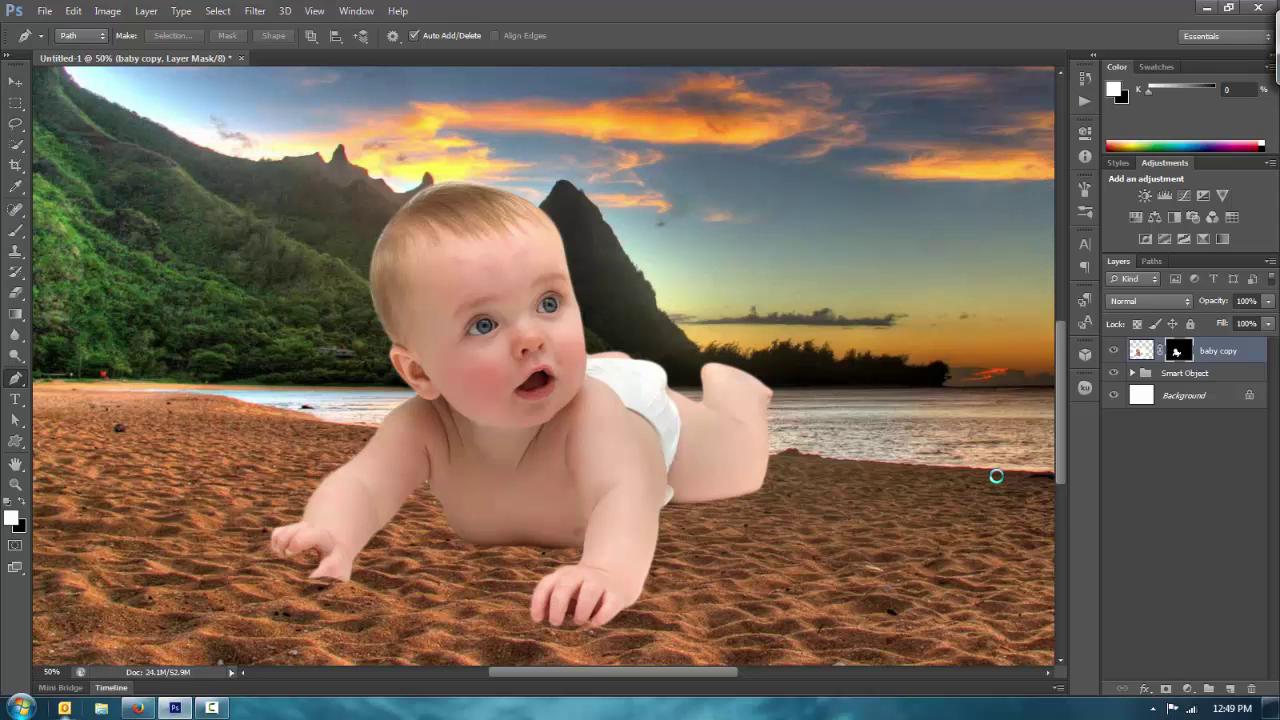
- Revert the document history to the Add Layer Mask state, discarding the mask refinement
key(ctrl+plus)
key(ctrl+plus)
key(ctrl+plus)
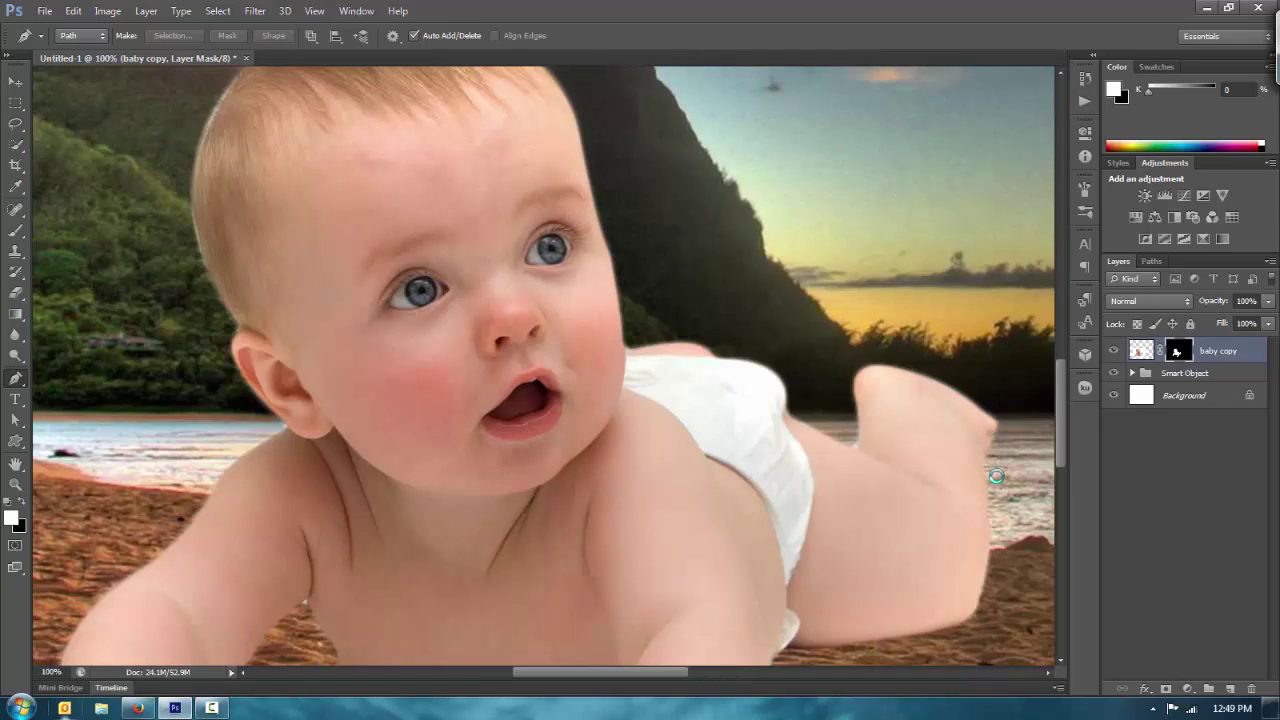
key(ctrl+minus)
key(ctrl+minus)
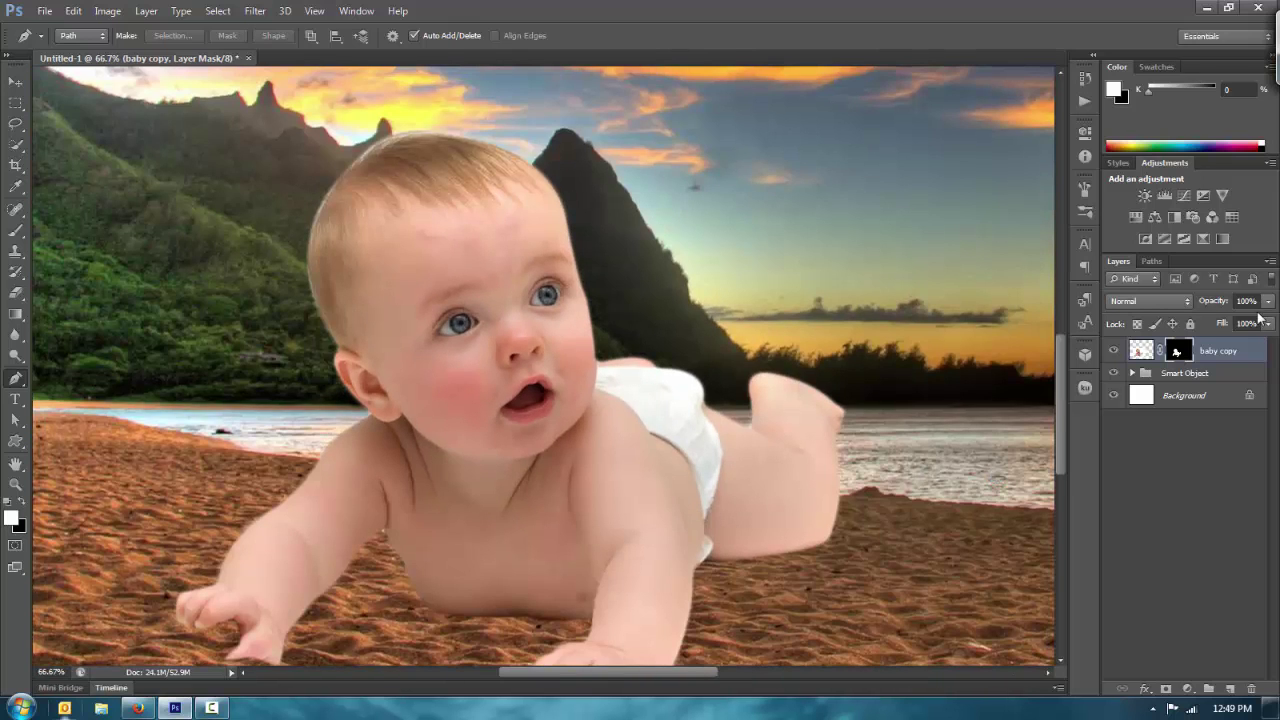
double_click(1179, 349)
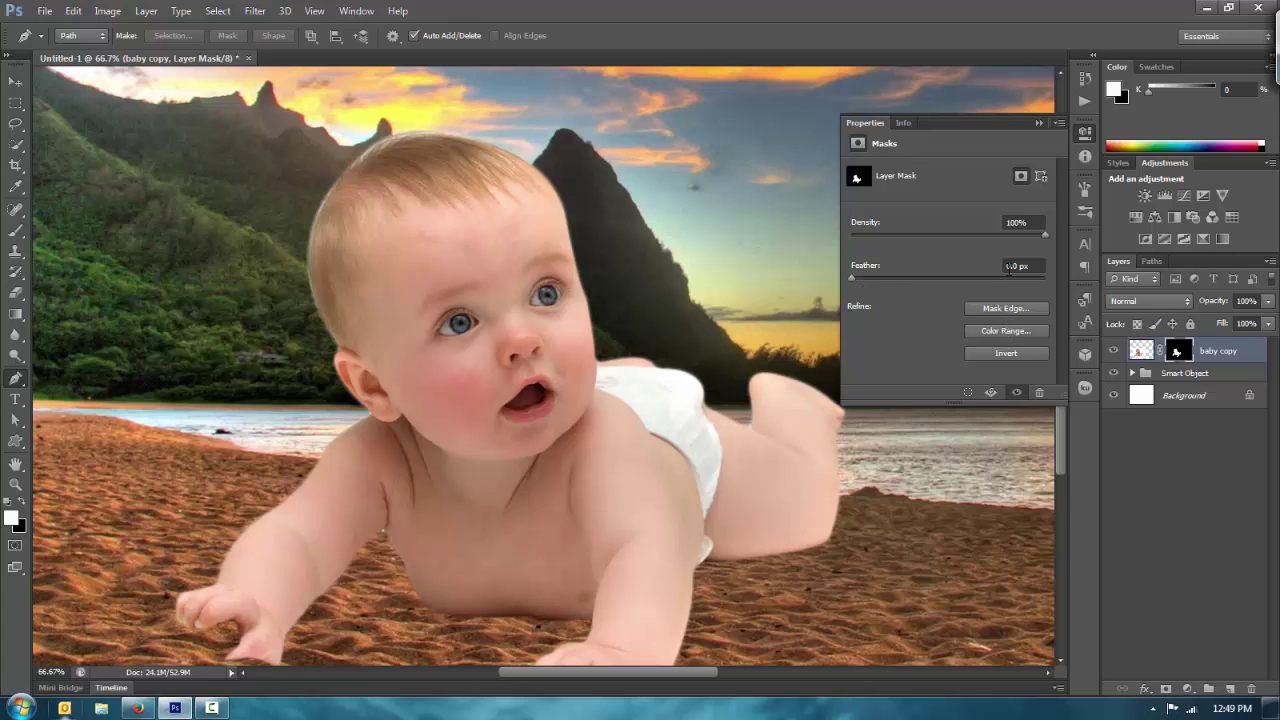
click(985, 310)
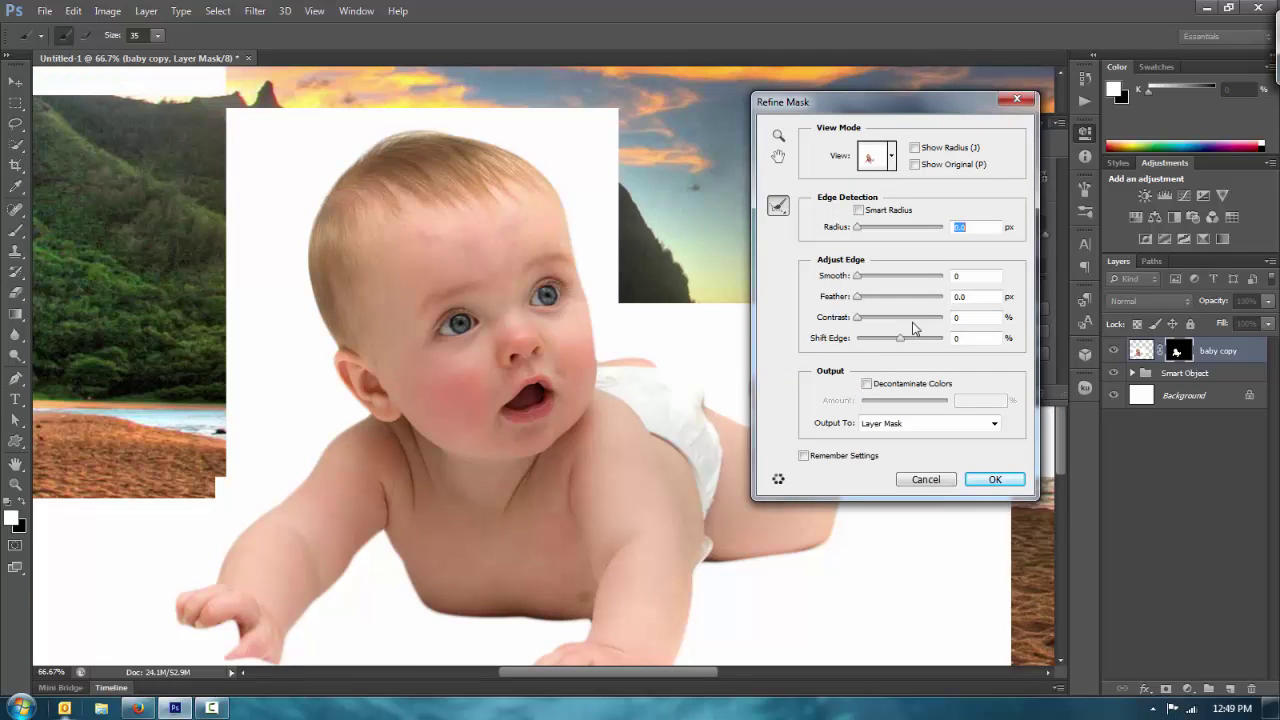
click(926, 481)
click(1082, 79)
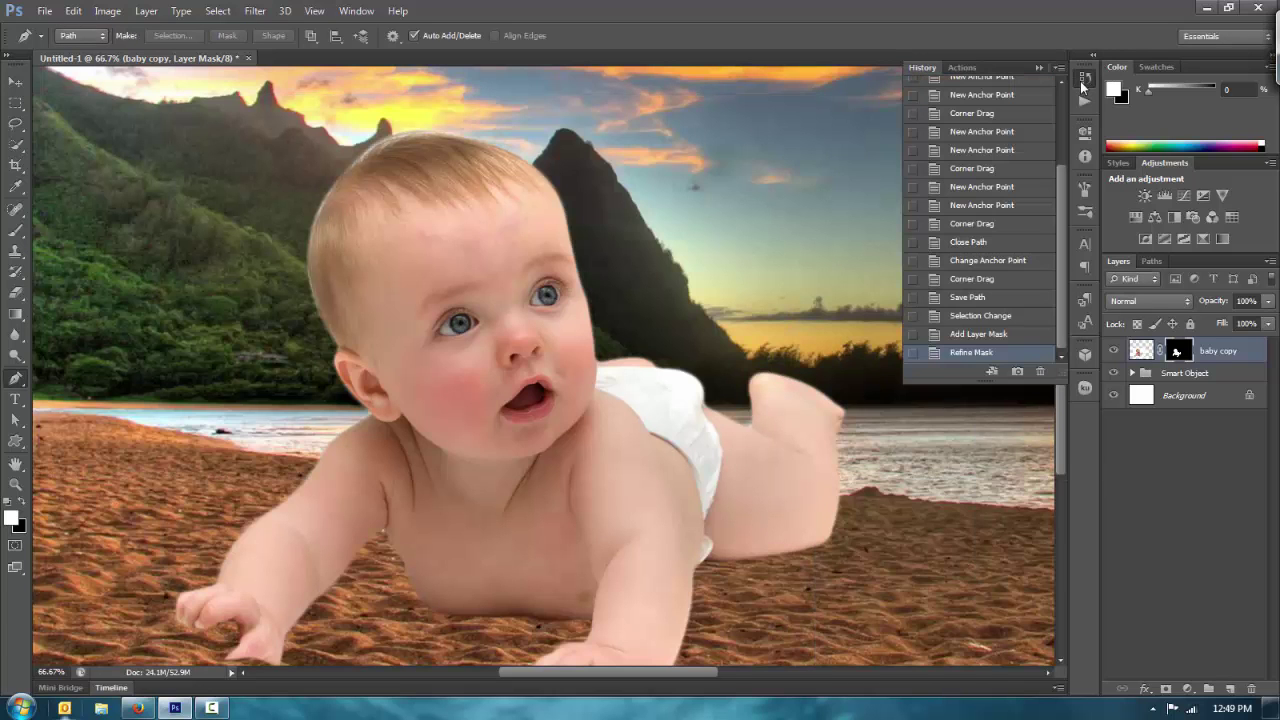
click(963, 342)
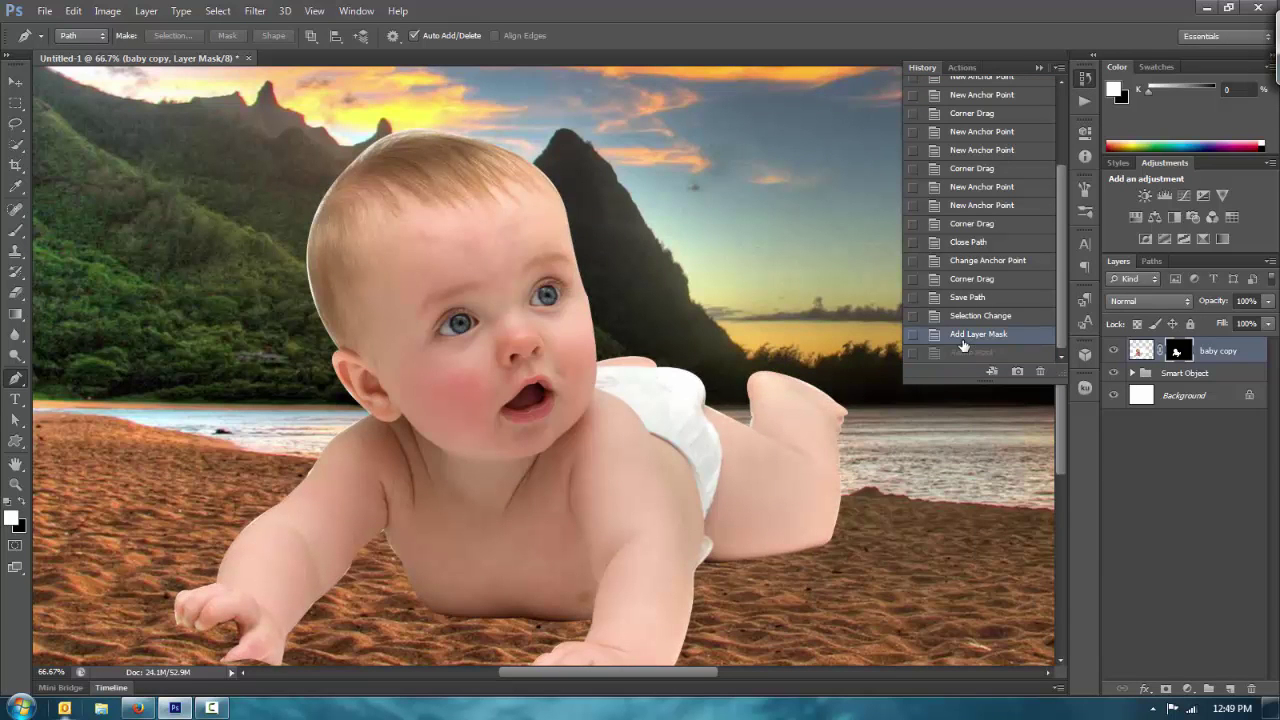
- Feather the baby copy layer mask by 1.5 px in its mask properties
double_click(1178, 352)
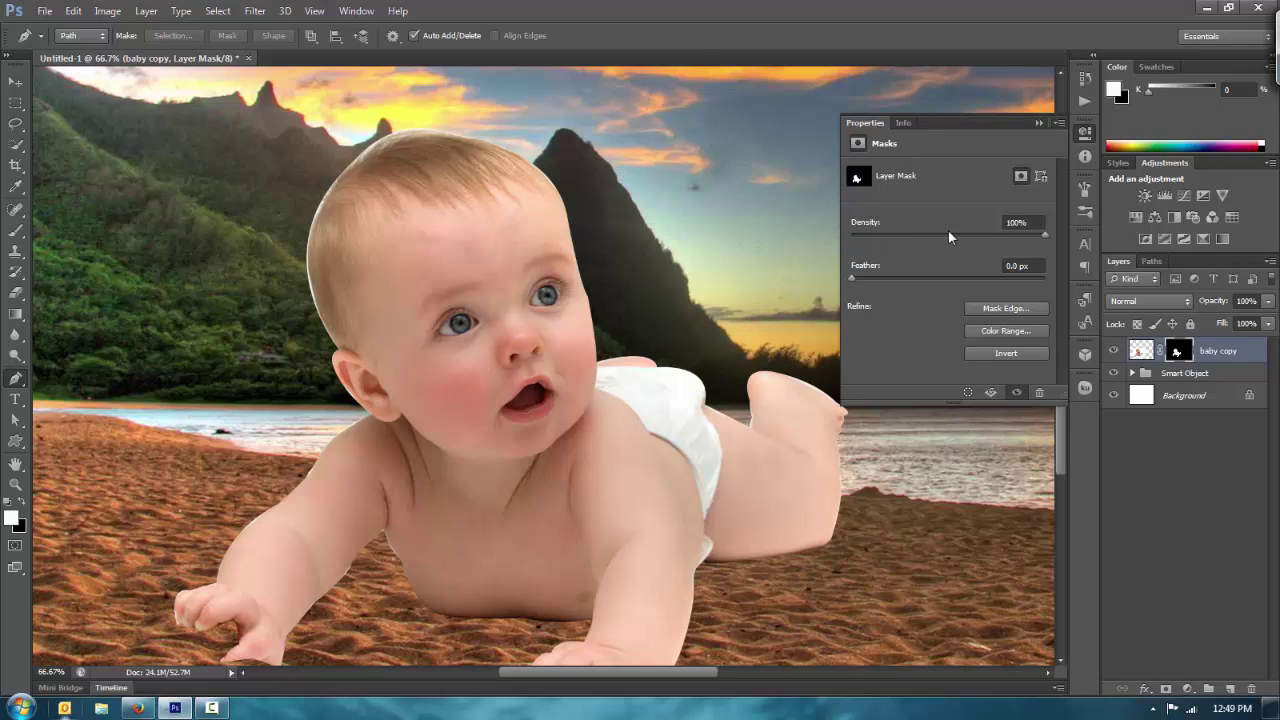
drag(850, 277, 866, 273)
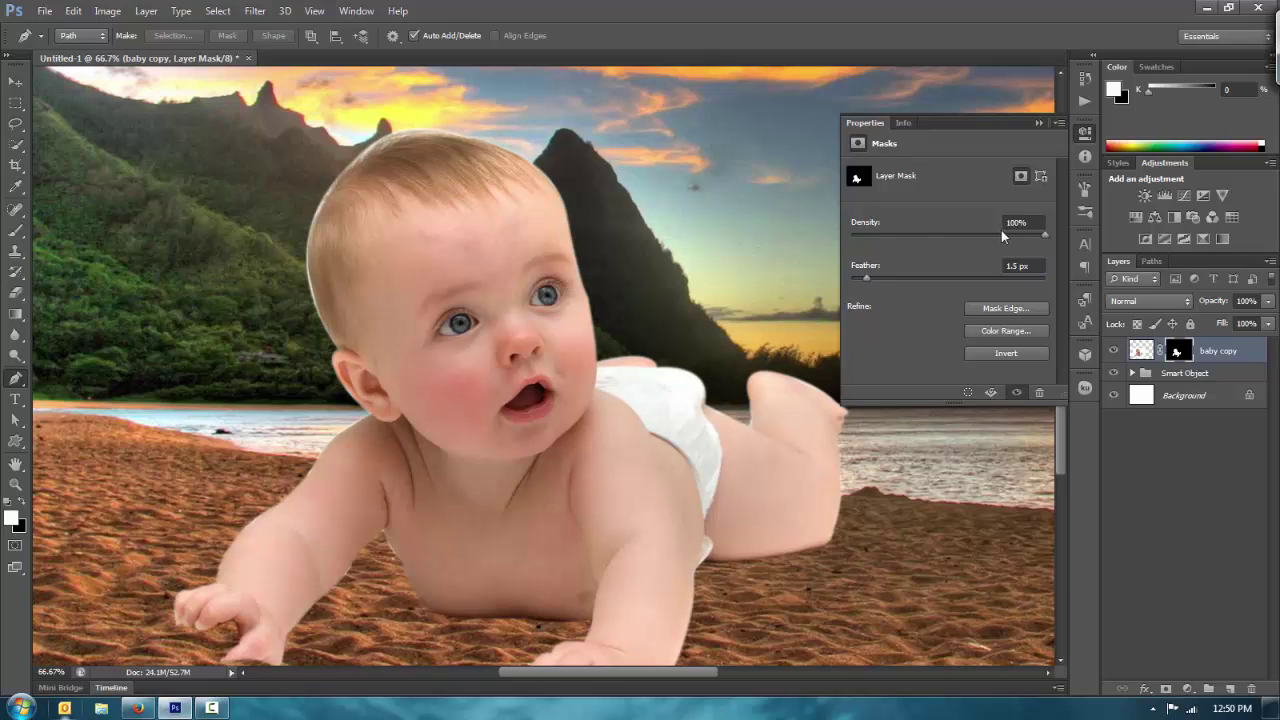
- Try lowering the layer mask's density to 28% and restore it to 100%
click(971, 236)
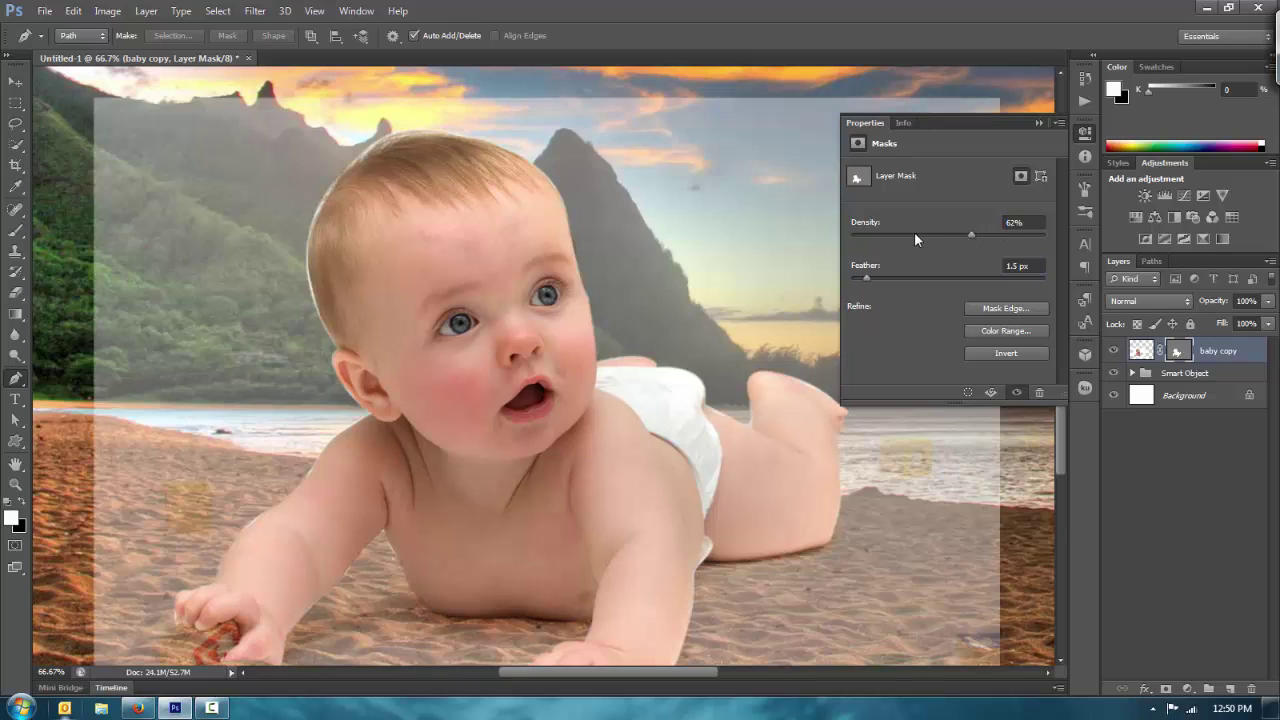
drag(914, 234, 906, 233)
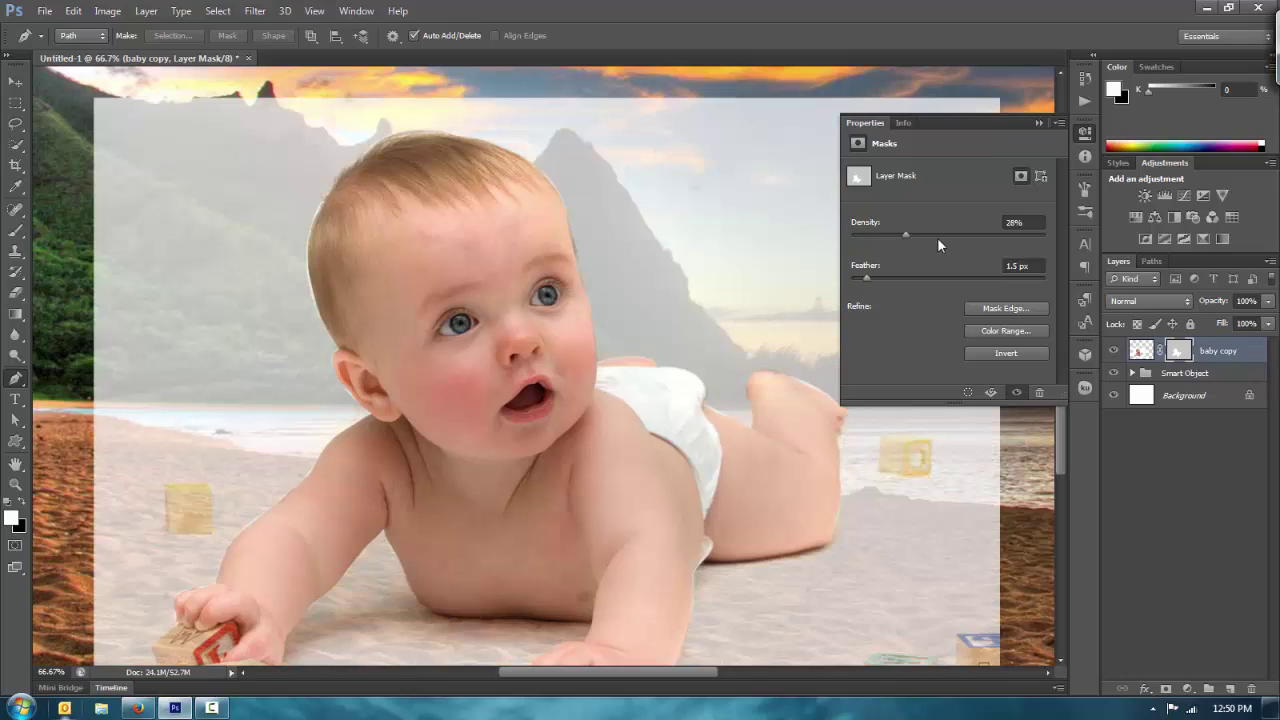
drag(937, 237, 1139, 225)
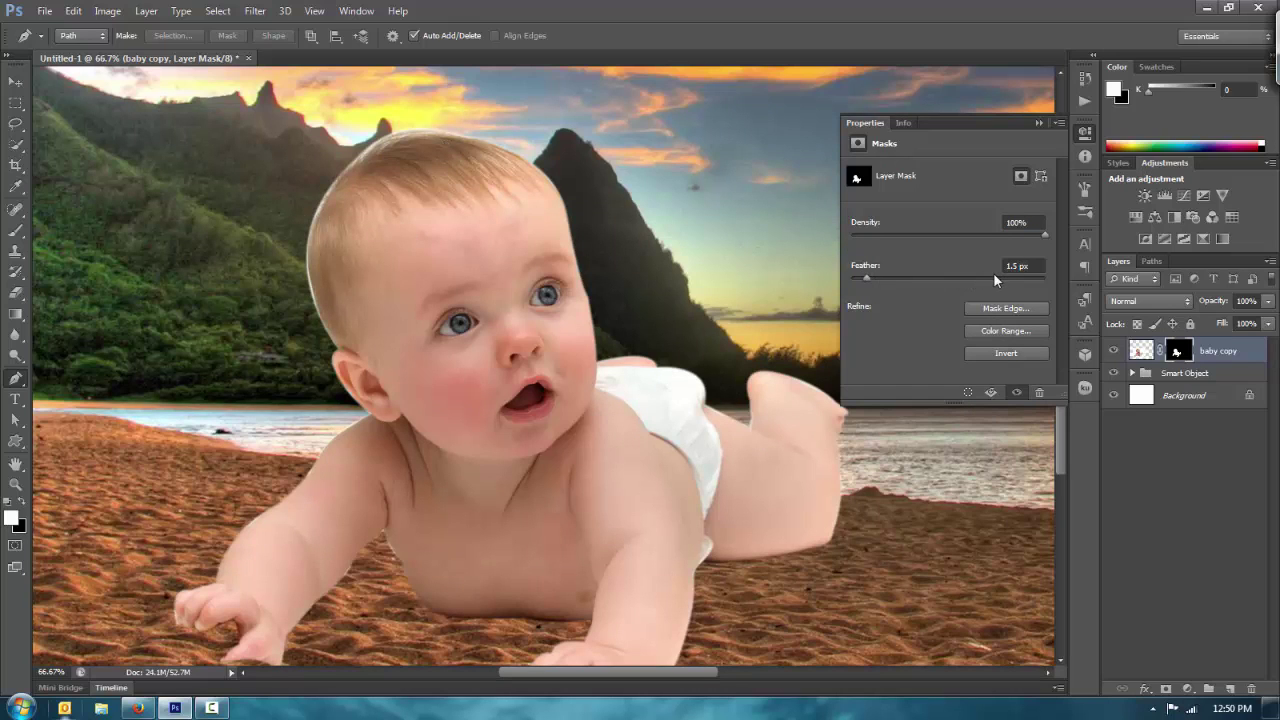
- Refine the layer mask's edge with a Smooth value of 17
click(1025, 313)
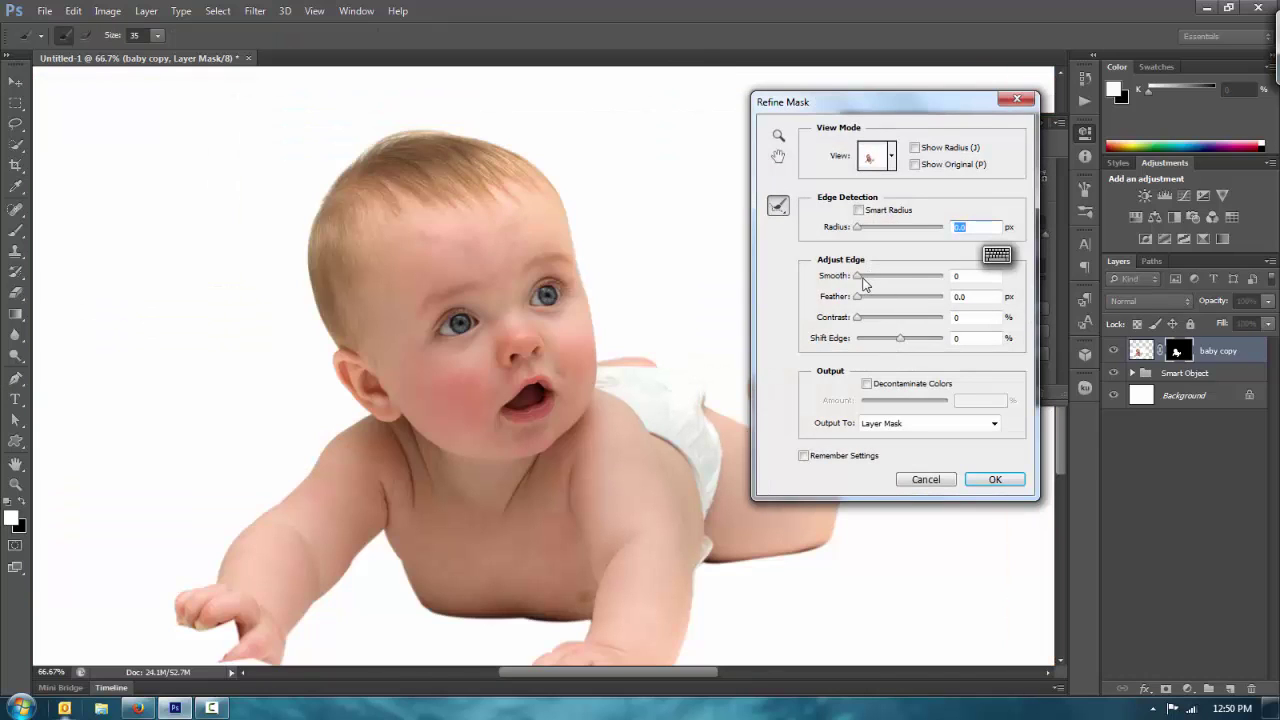
drag(864, 278, 871, 278)
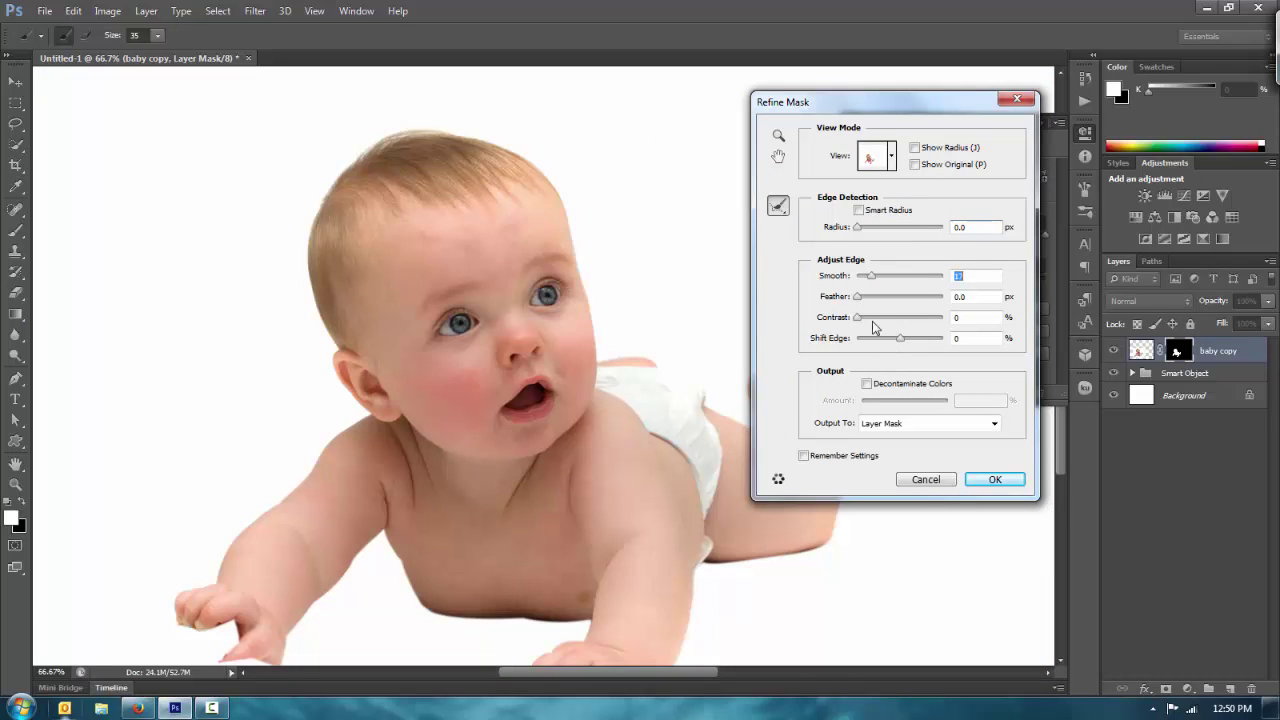
click(897, 339)
click(990, 481)
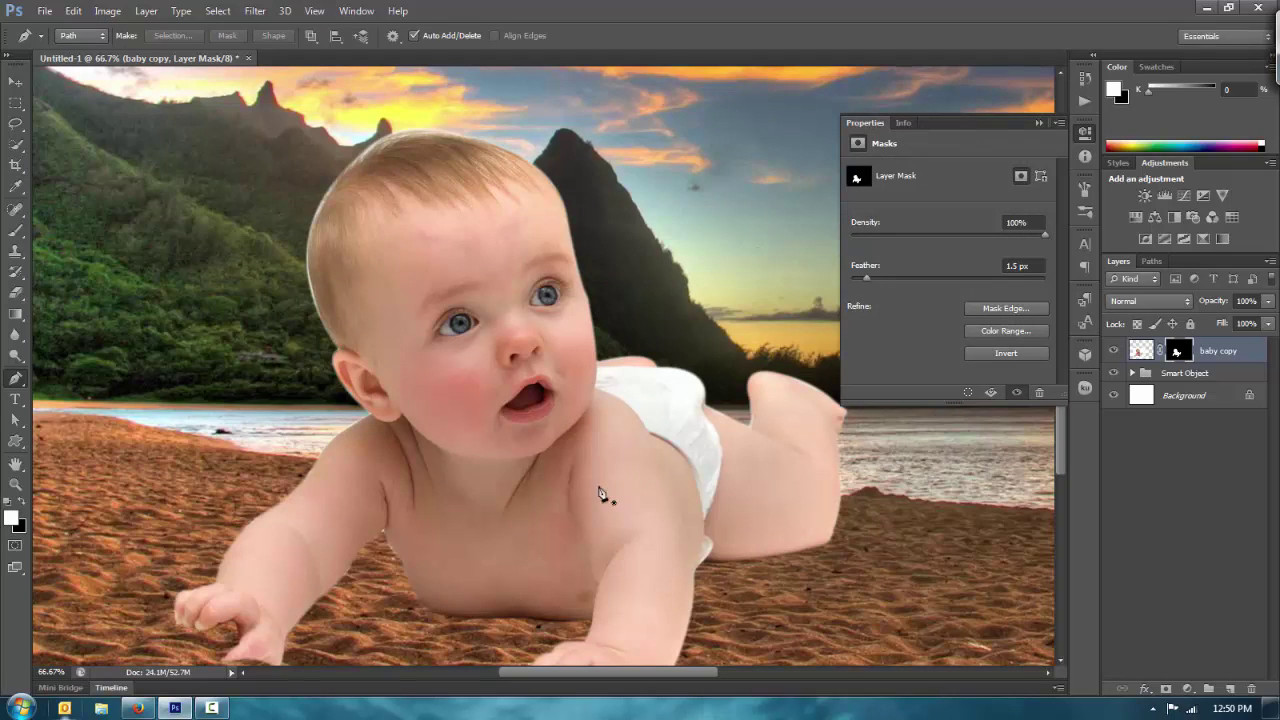
- Refine the mask edge again, shifting it inward by about 38%
click(1010, 312)
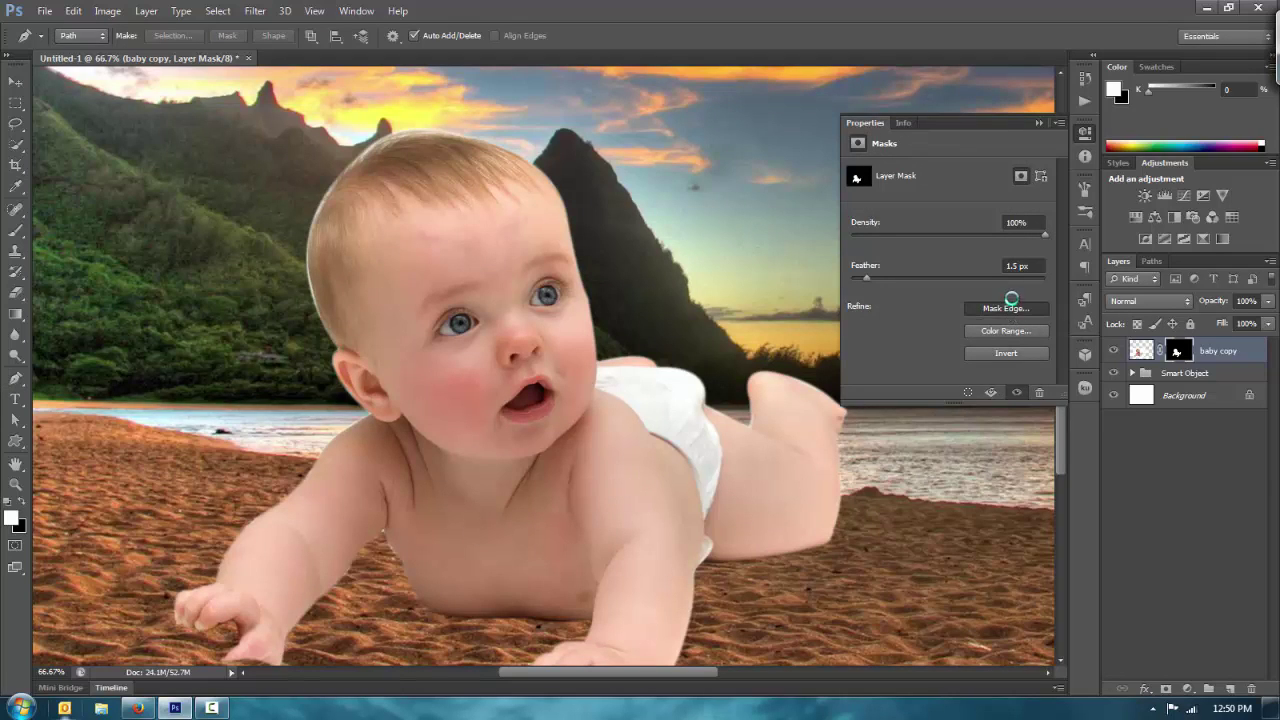
click(884, 339)
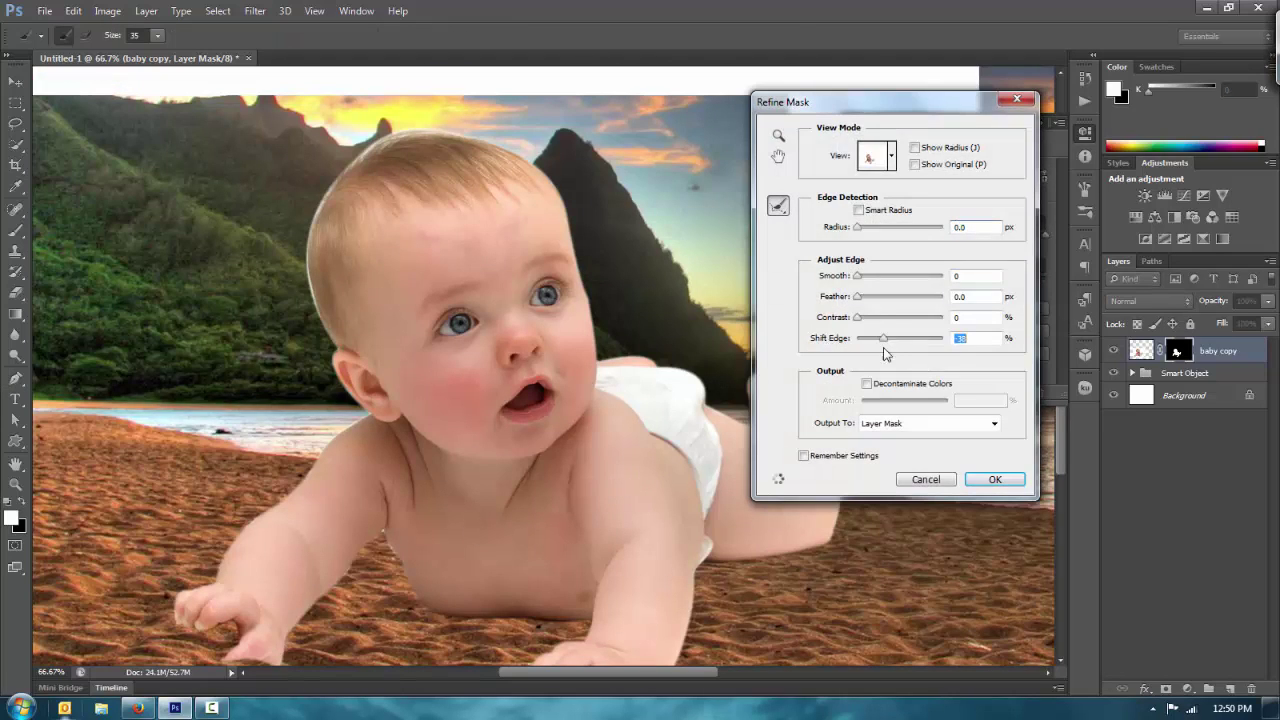
click(989, 482)
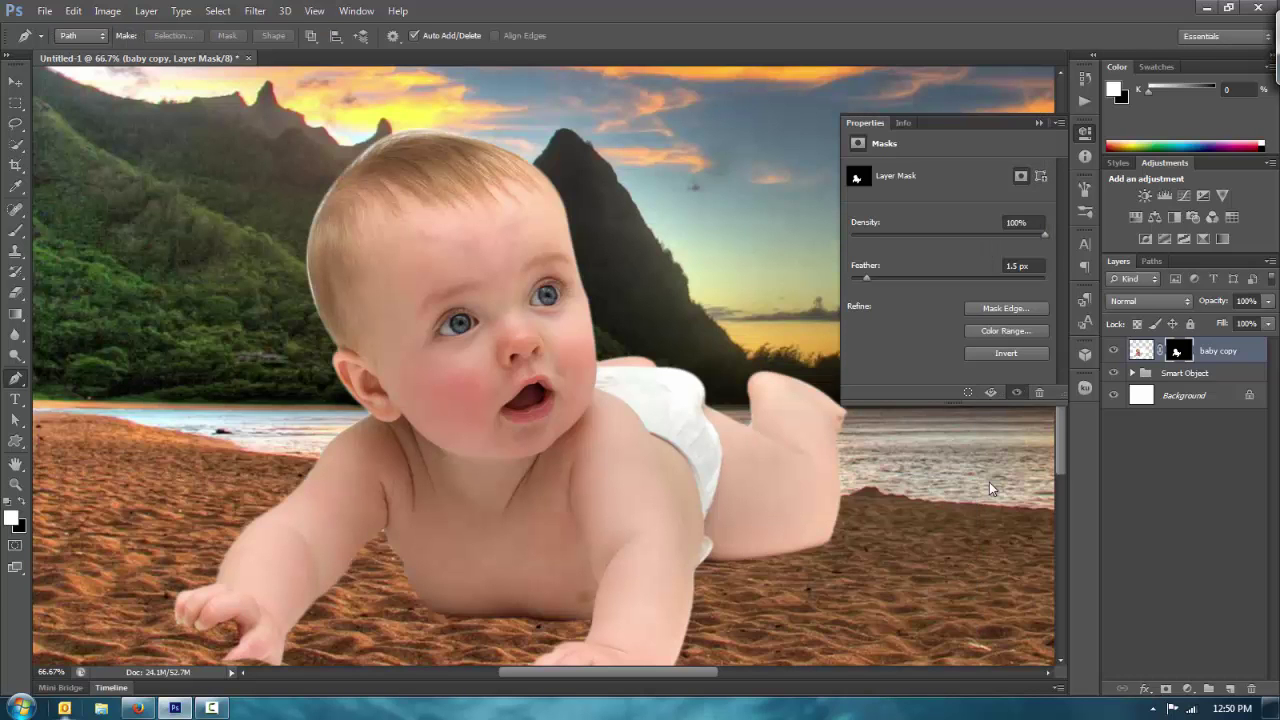
click(1000, 308)
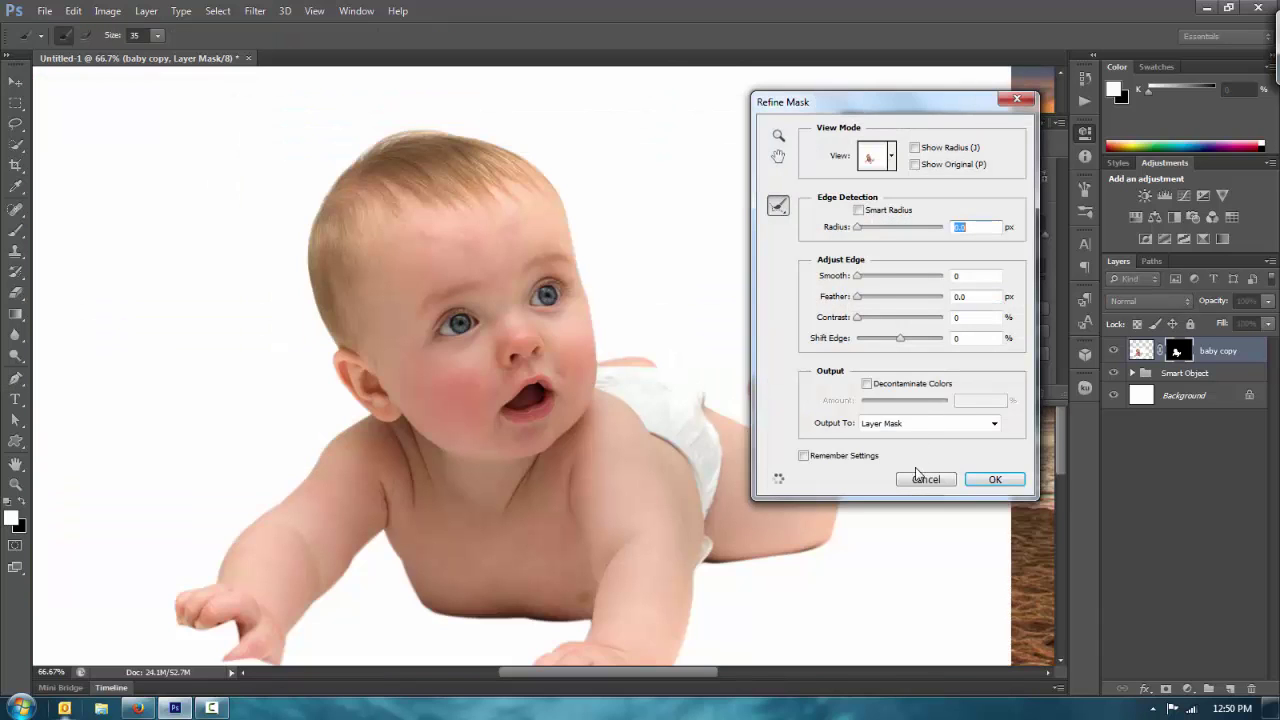
click(922, 478)
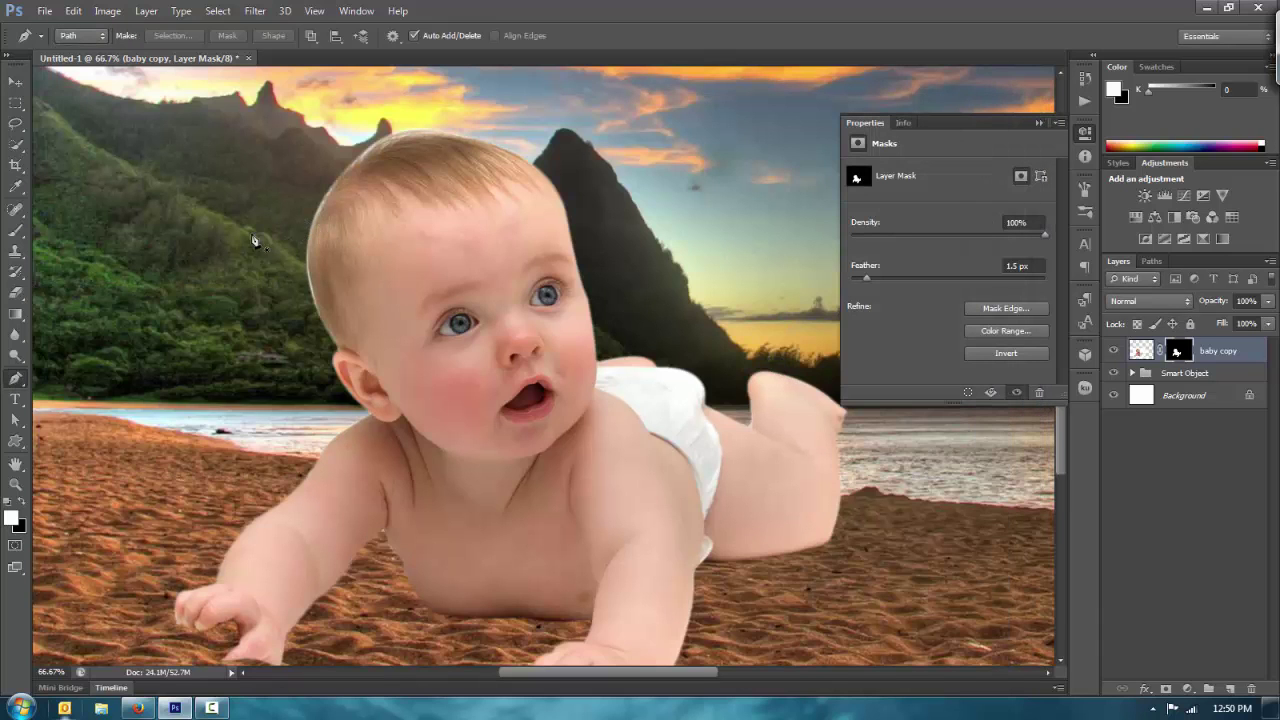
- Activate the Brush tool and choose a soft round brush tip for touching up the mask
key(b)
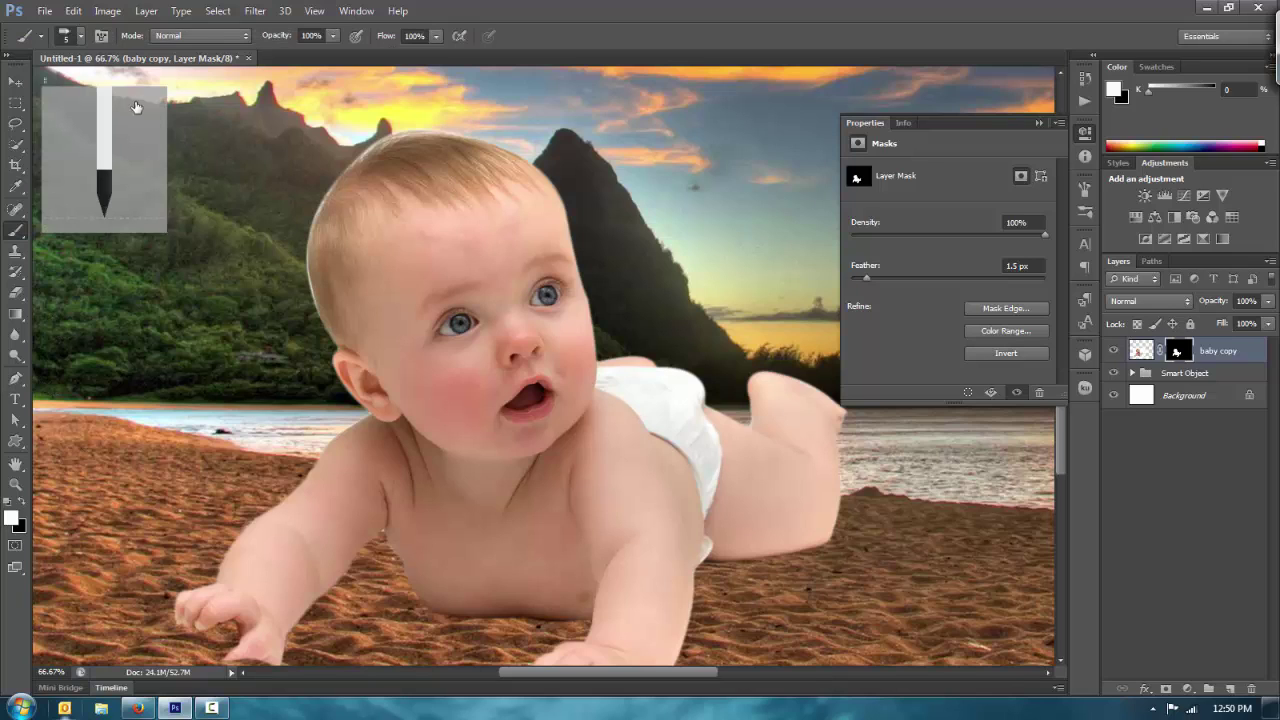
click(81, 37)
drag(178, 170, 178, 155)
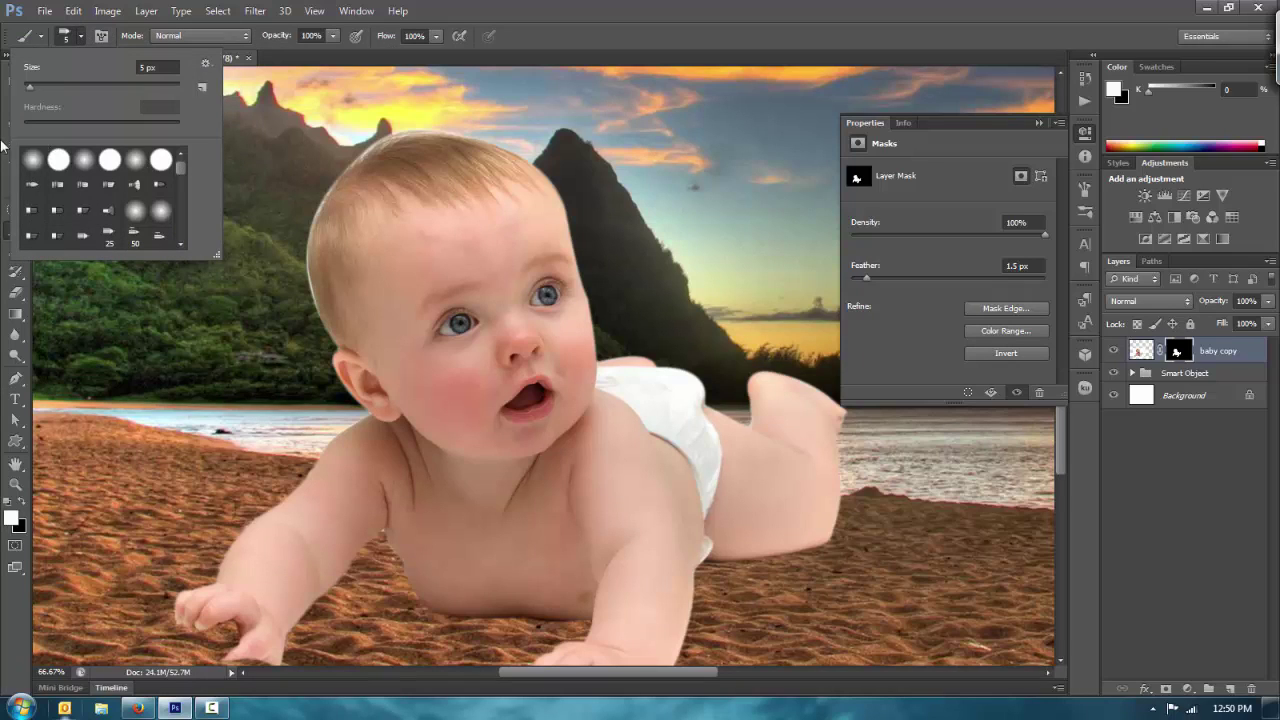
click(40, 161)
click(506, 5)
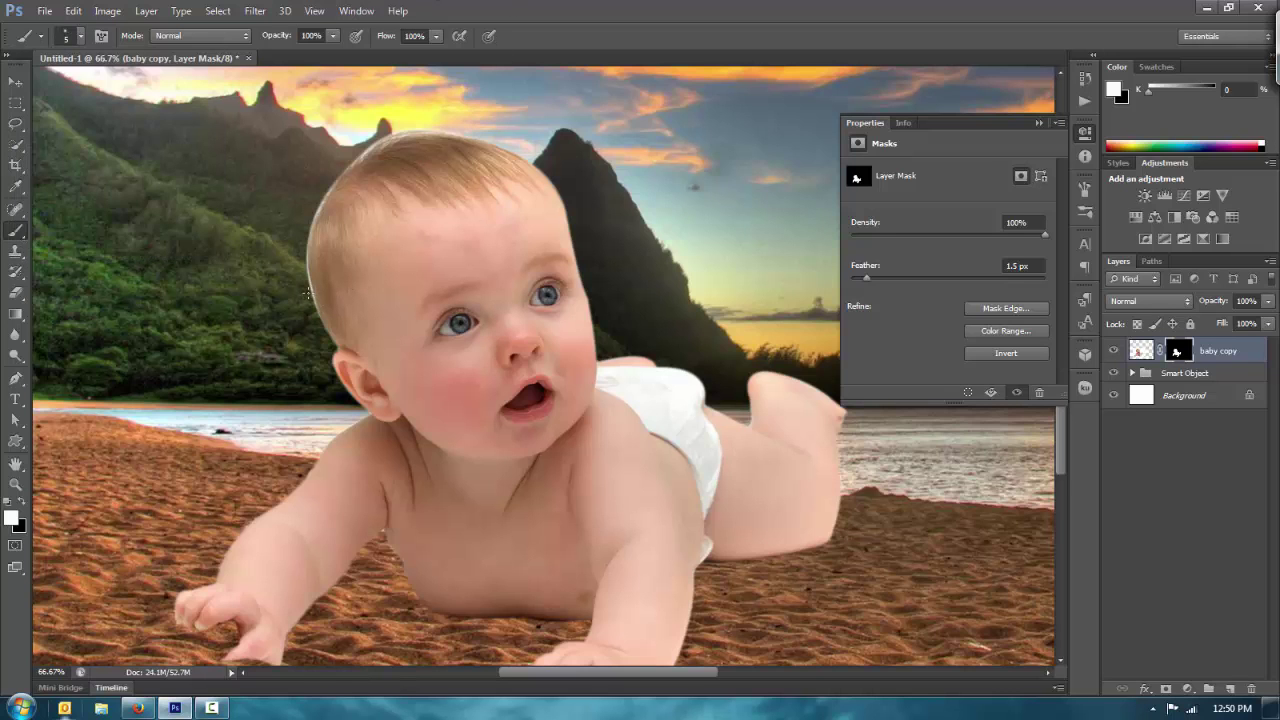
- Paint black on the baby copy layer mask along the back of the baby's head to hide the white fringe
key(ctrl+plus)
key(ctrl+plus)
drag(185, 365, 699, 685)
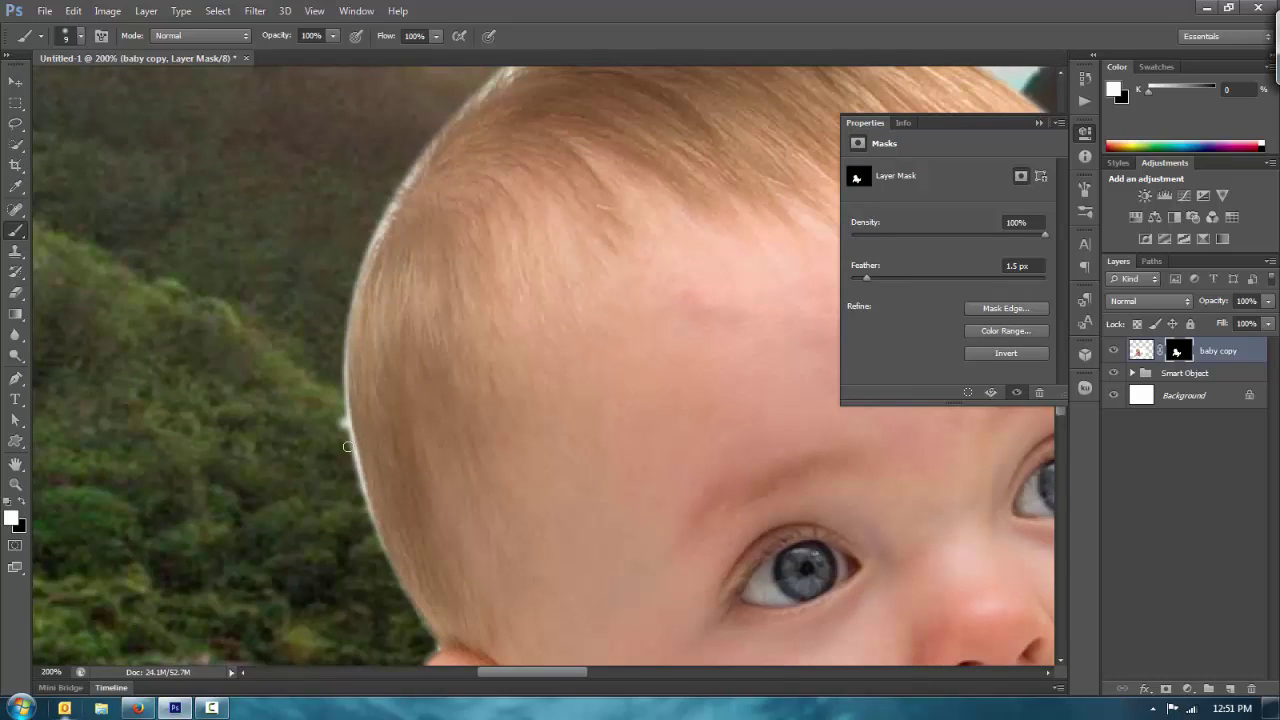
key(x)
key(x)
drag(371, 523, 399, 591)
drag(350, 432, 337, 368)
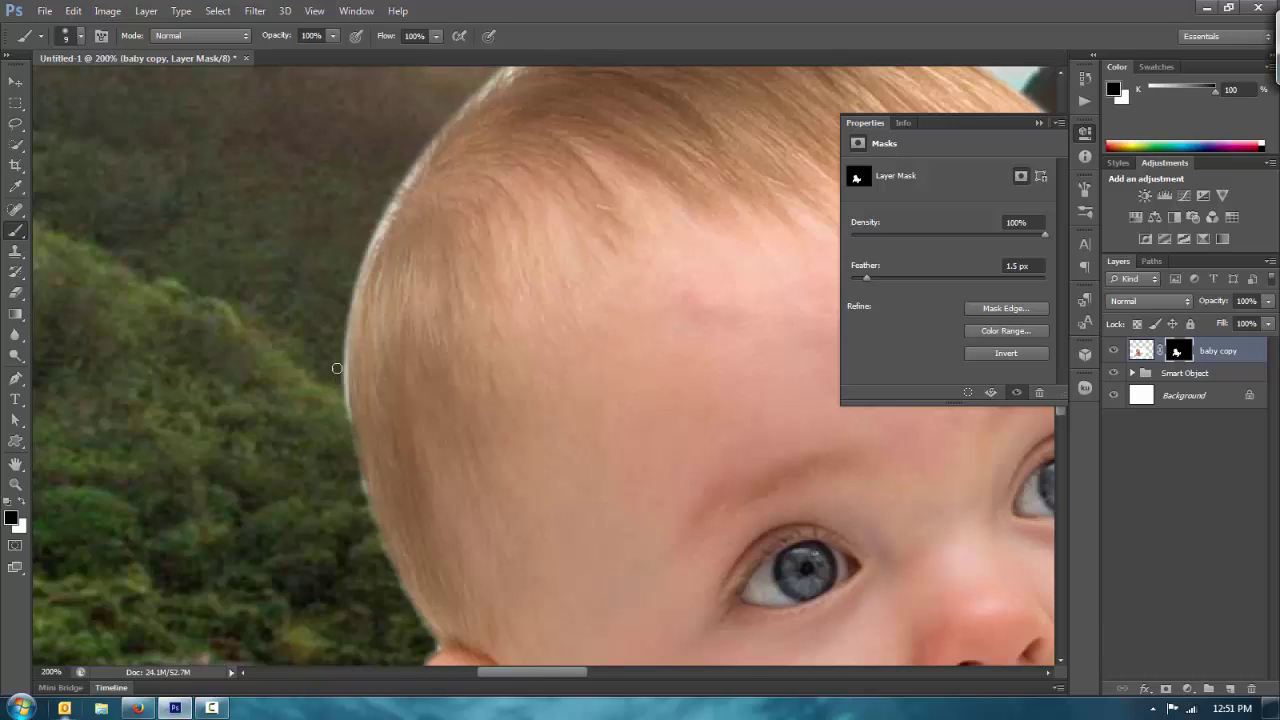
mouse_move(358, 477)
mouse_down()
mouse_move(340, 328)
mouse_move(354, 257)
mouse_up()
drag(332, 370, 386, 200)
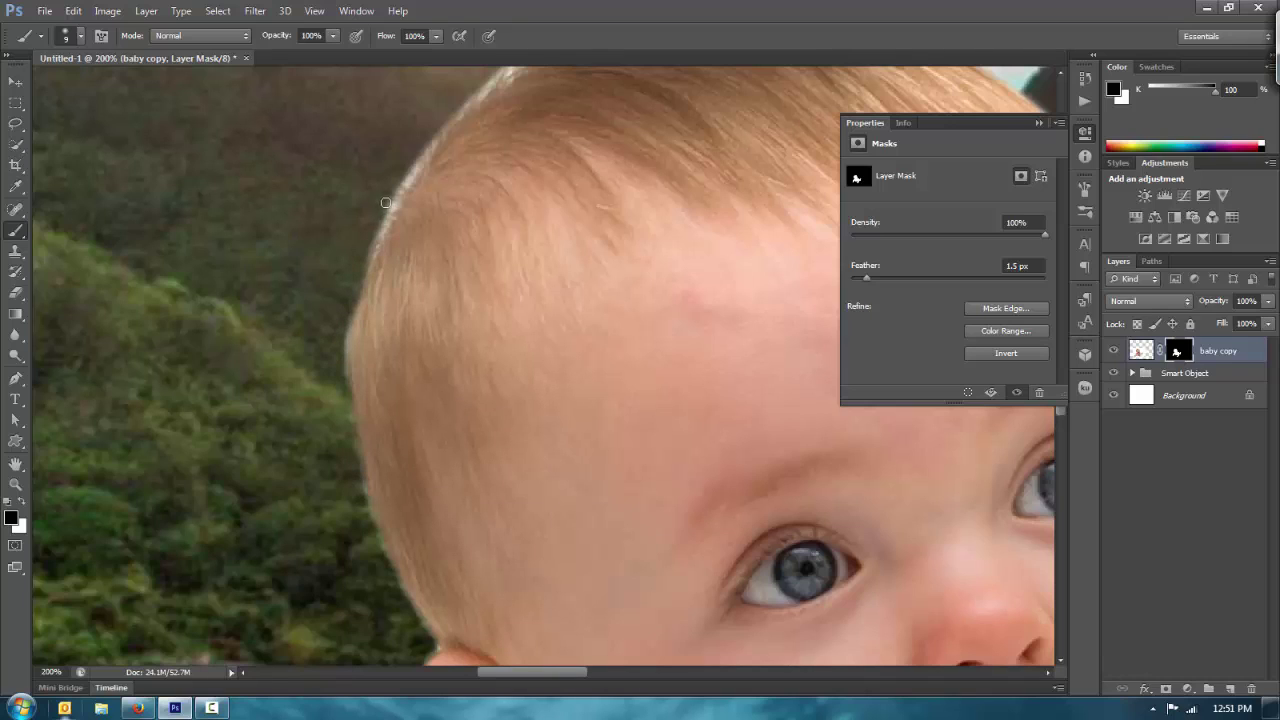
drag(354, 297, 350, 412)
drag(366, 517, 352, 403)
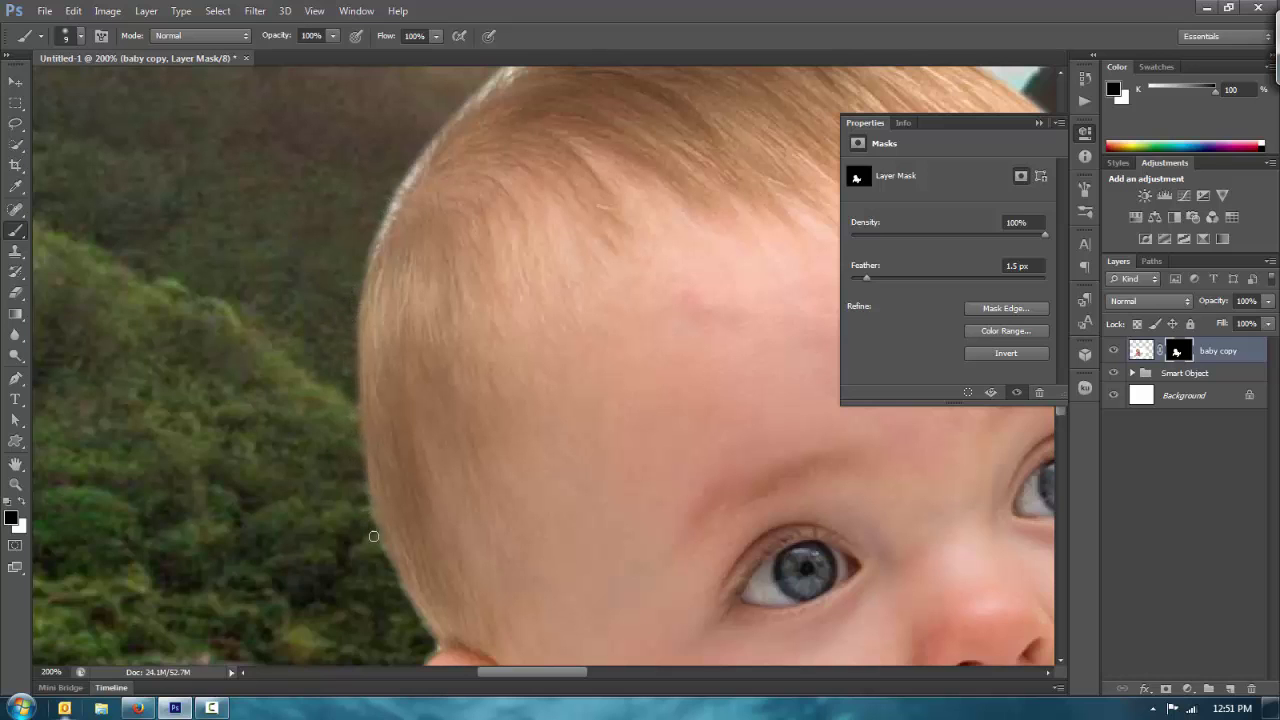
- Brush the remaining white fringe off the mask along the upper curve of the baby's head, up towards the hairline
drag(404, 184, 346, 442)
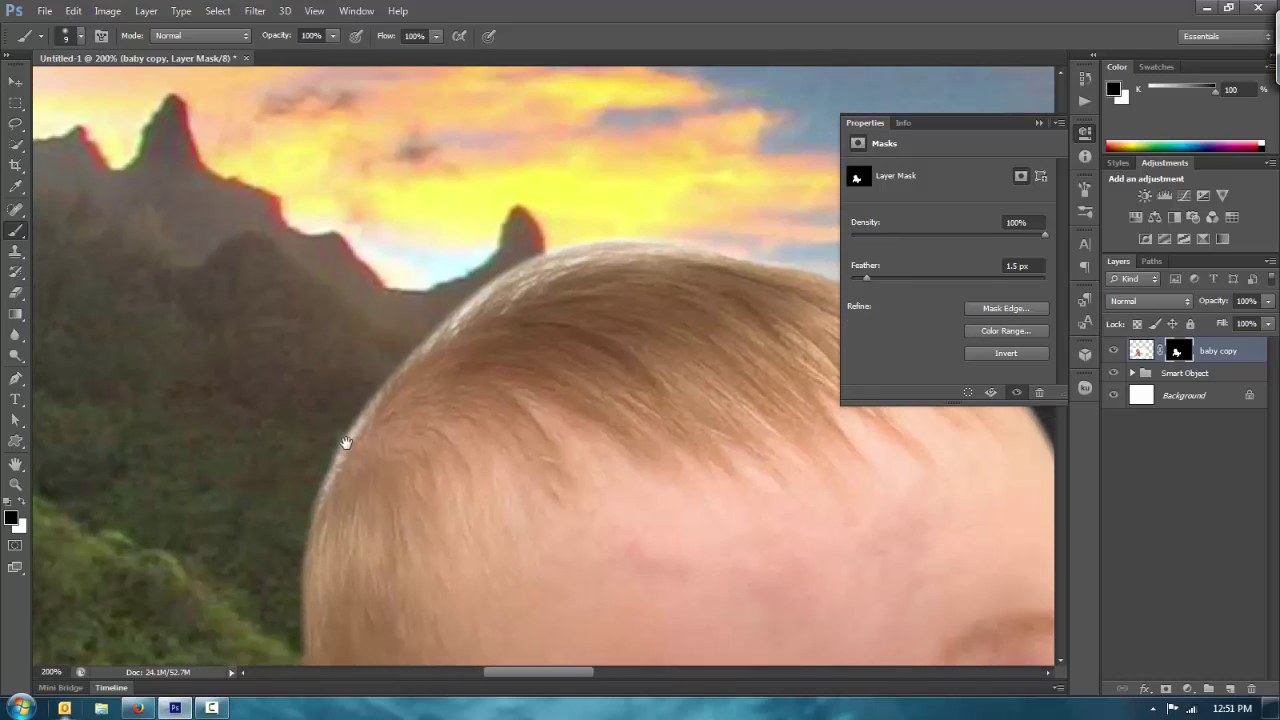
drag(342, 440, 374, 380)
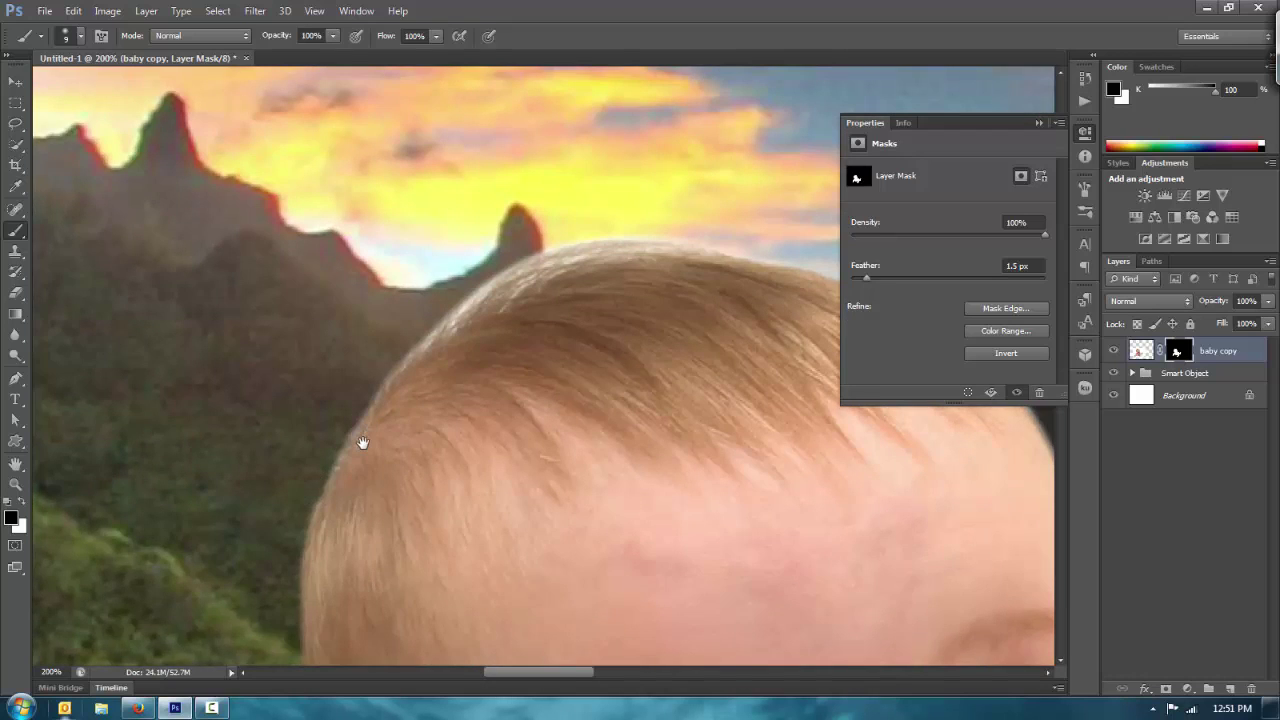
scroll(363, 443, up, 3)
scroll(363, 443, right, 1)
mouse_move(366, 427)
mouse_down()
mouse_move(396, 416)
mouse_move(324, 462)
mouse_move(315, 484)
mouse_move(455, 376)
mouse_move(554, 355)
mouse_move(627, 358)
mouse_move(505, 362)
mouse_move(380, 410)
mouse_up()
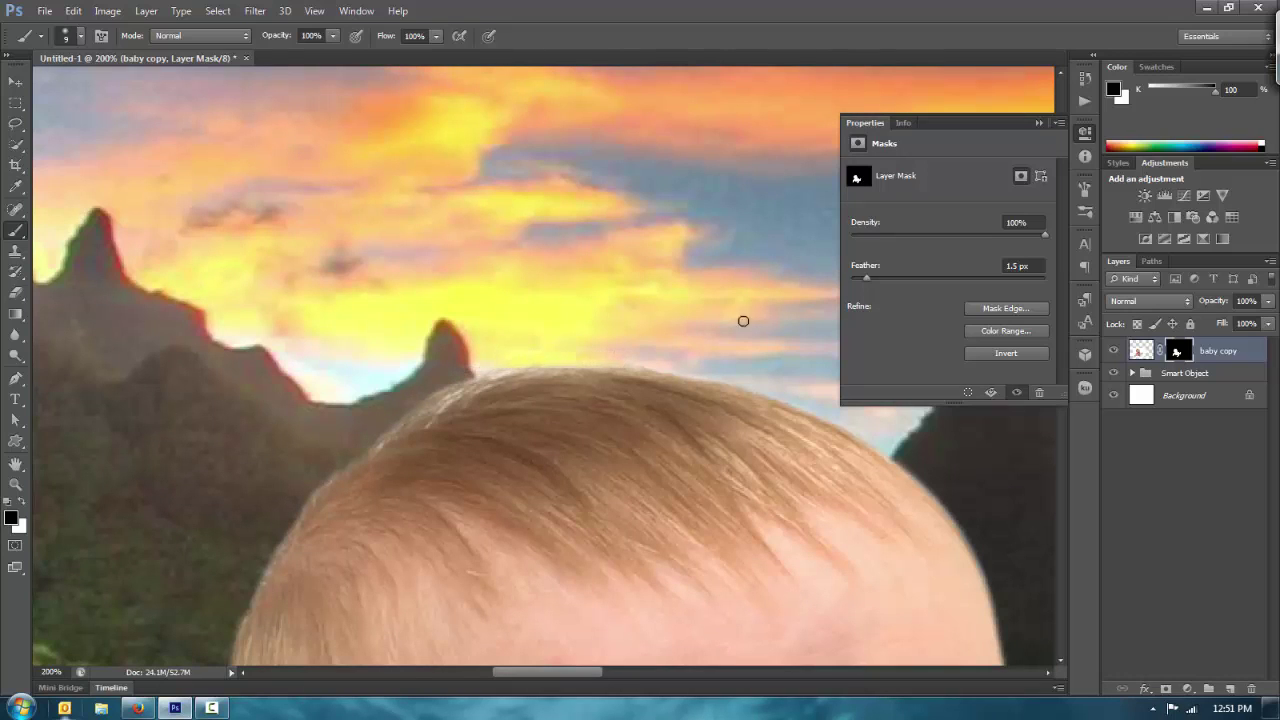
- Examine the mask edge around the baby's forehead, diaper, legs, hands and arms for leftover fringe
scroll(509, 334, right, 5)
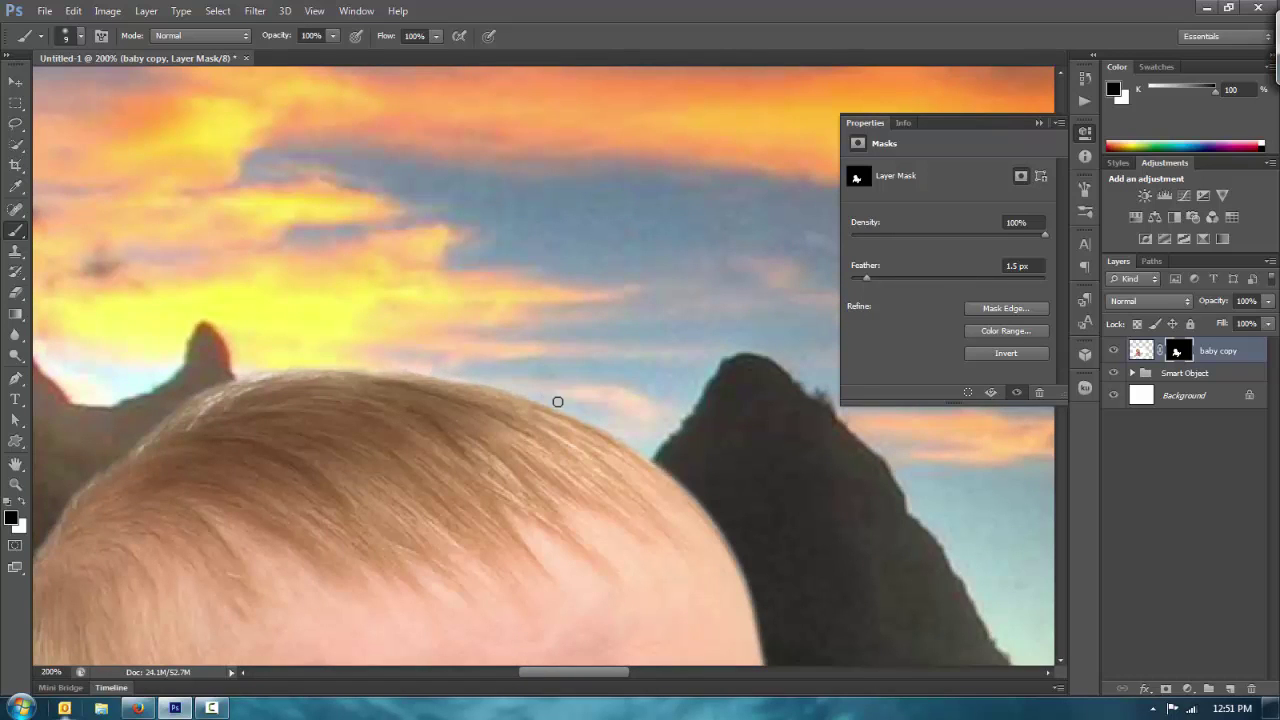
scroll(414, 180, down, 5)
scroll(414, 180, right, 3)
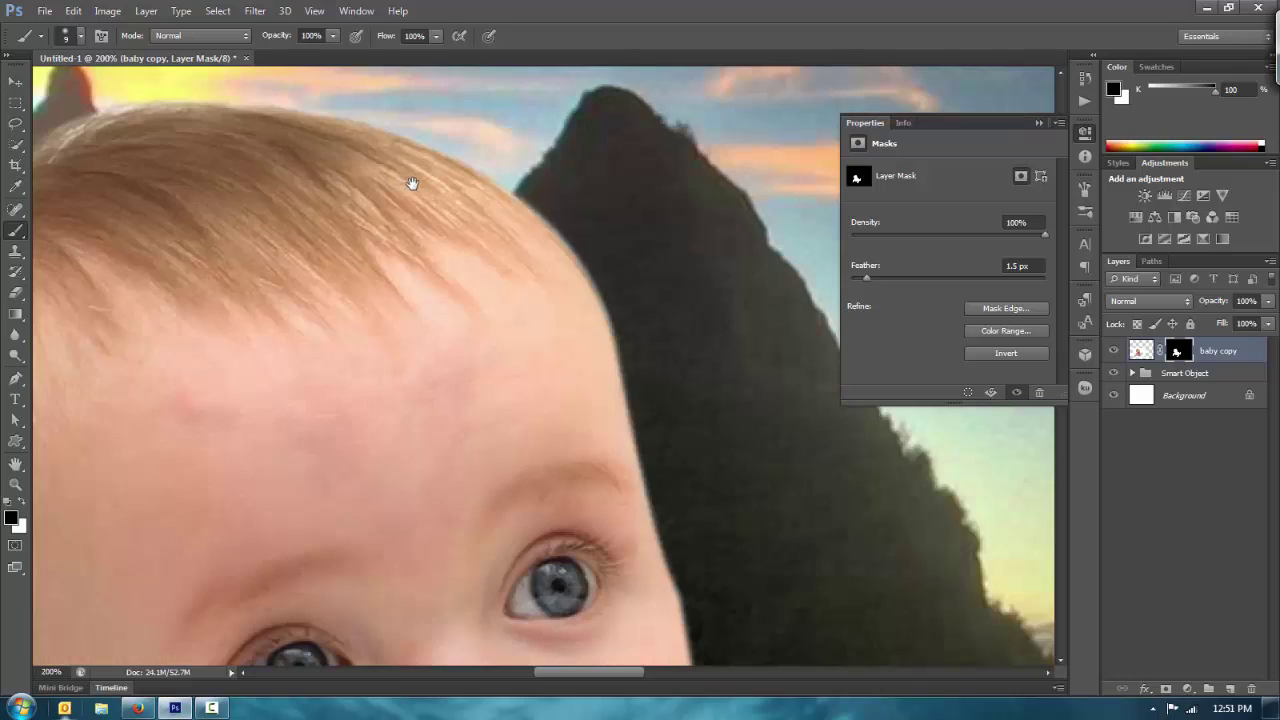
scroll(386, 171, down, 5)
scroll(386, 171, right, 3)
scroll(323, 283, down, 5)
scroll(323, 283, right, 4)
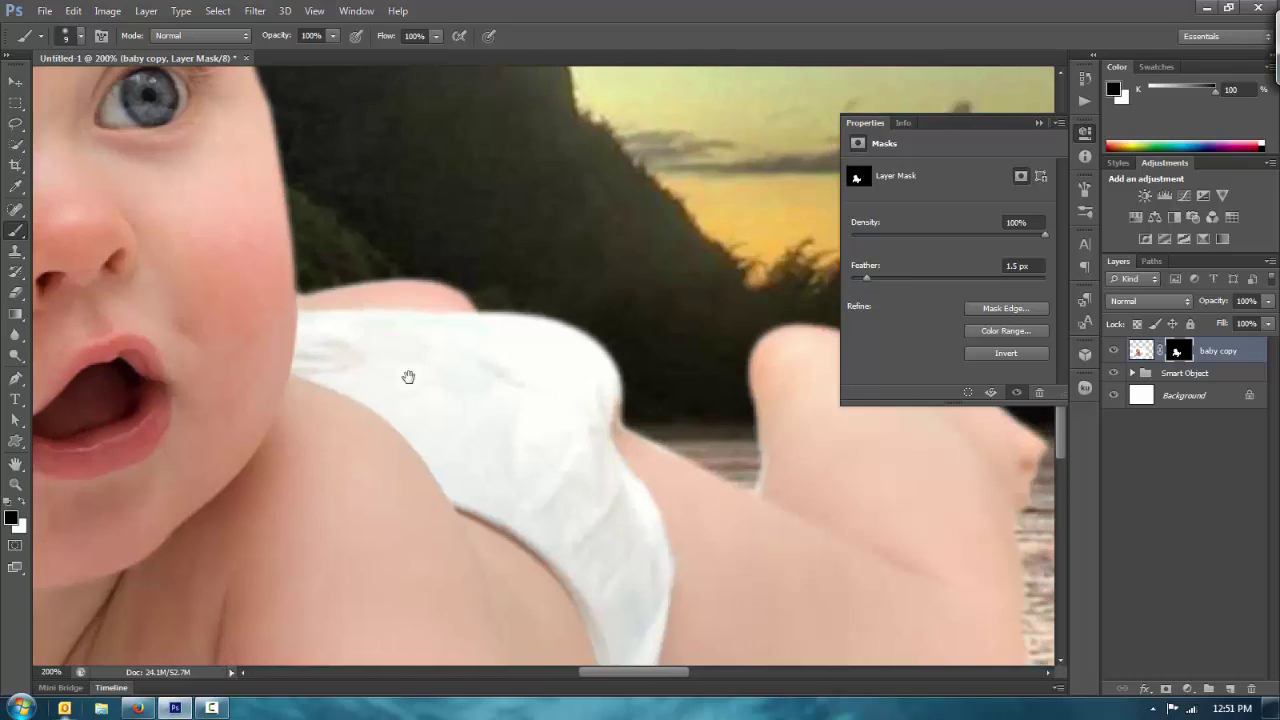
scroll(443, 434, right, 3)
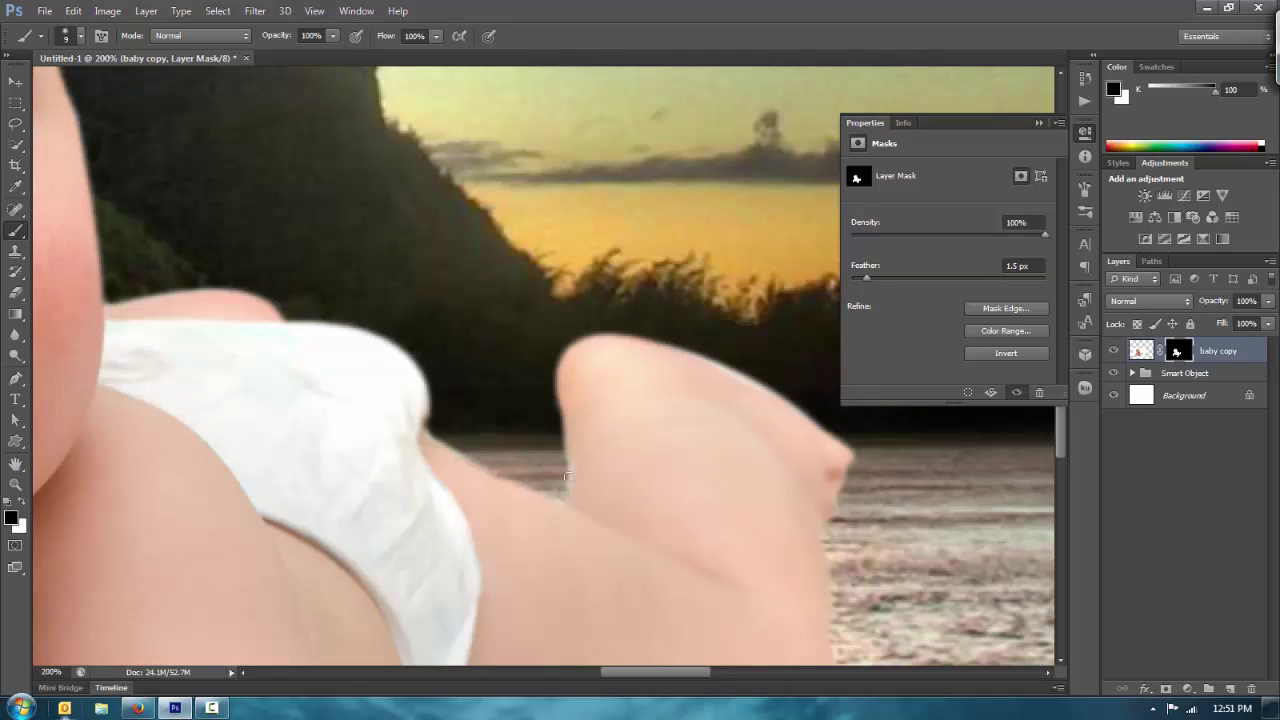
scroll(597, 398, up, 1)
scroll(597, 398, right, 3)
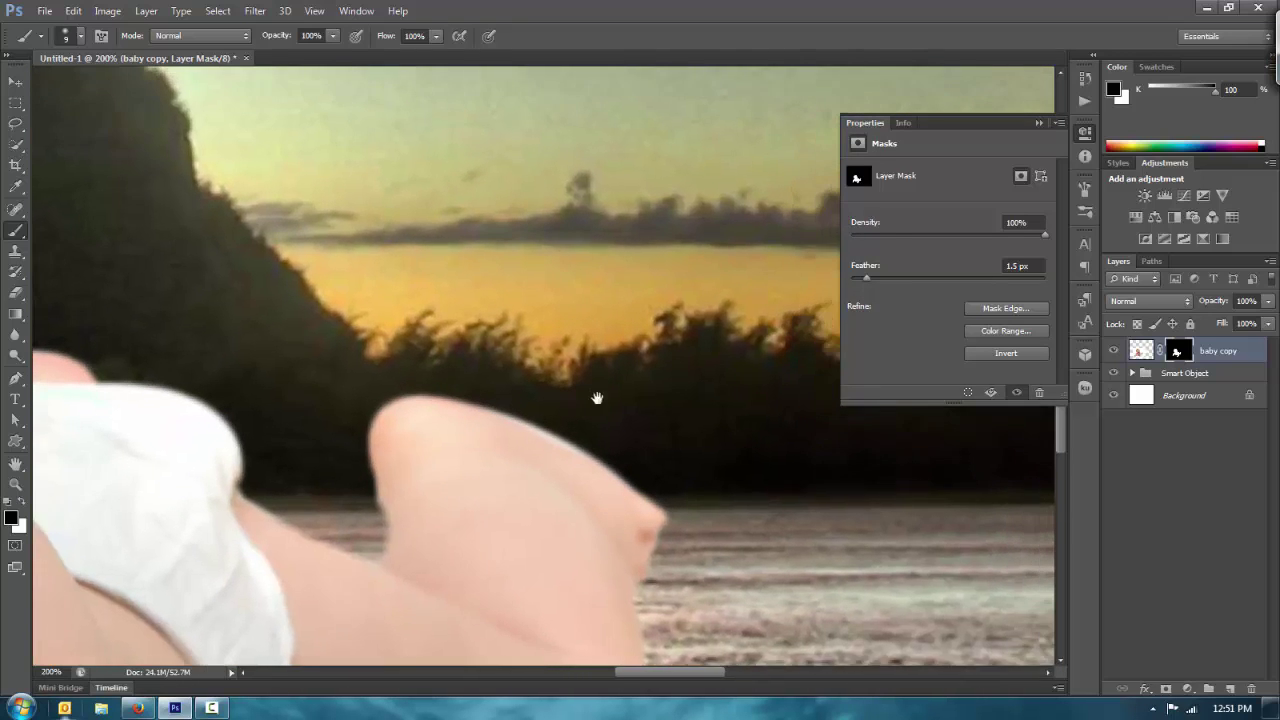
scroll(597, 398, right, 1)
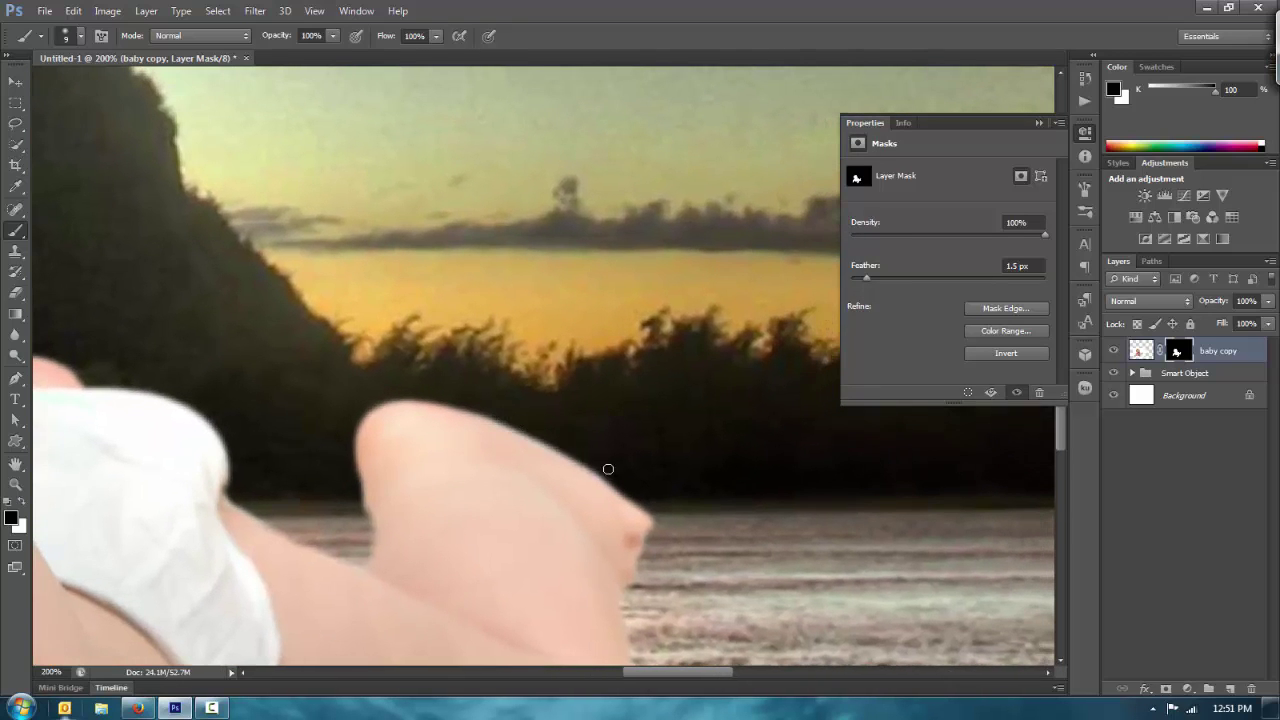
scroll(429, 214, down, 5)
scroll(429, 214, left, 2)
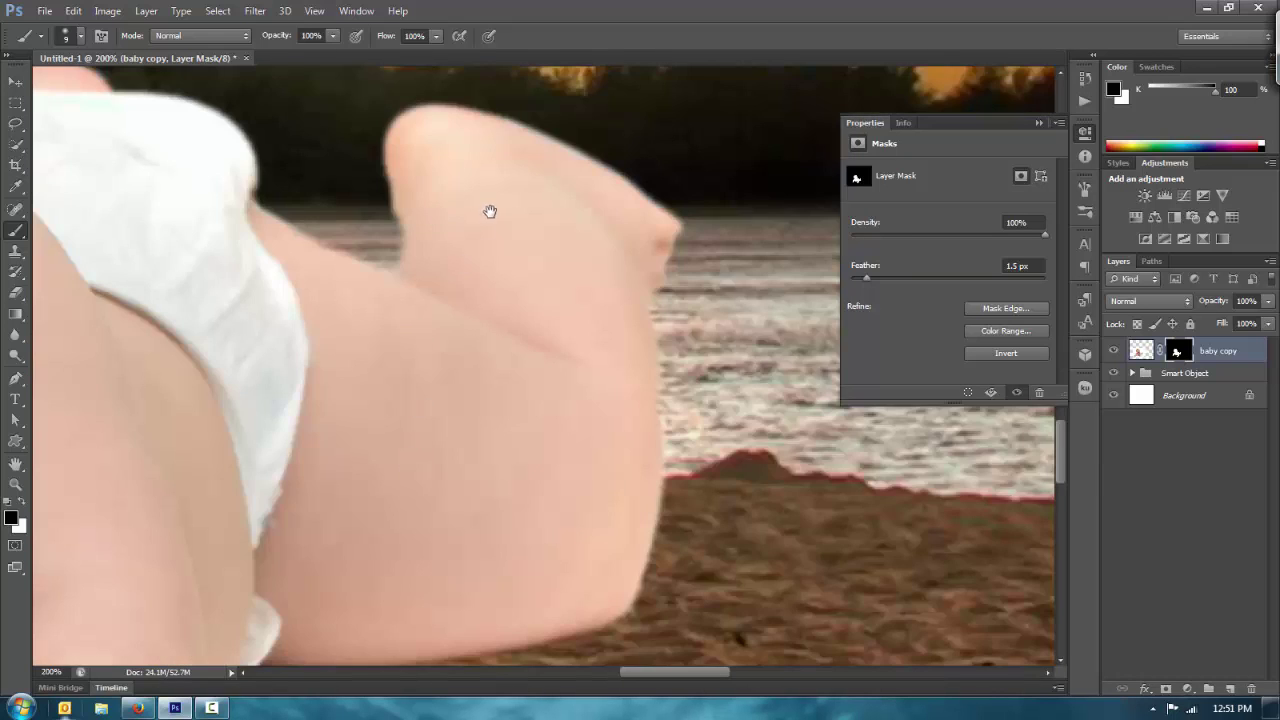
scroll(490, 211, down, 6)
scroll(497, 306, down, 5)
scroll(243, 577, down, 3)
scroll(243, 577, left, 2)
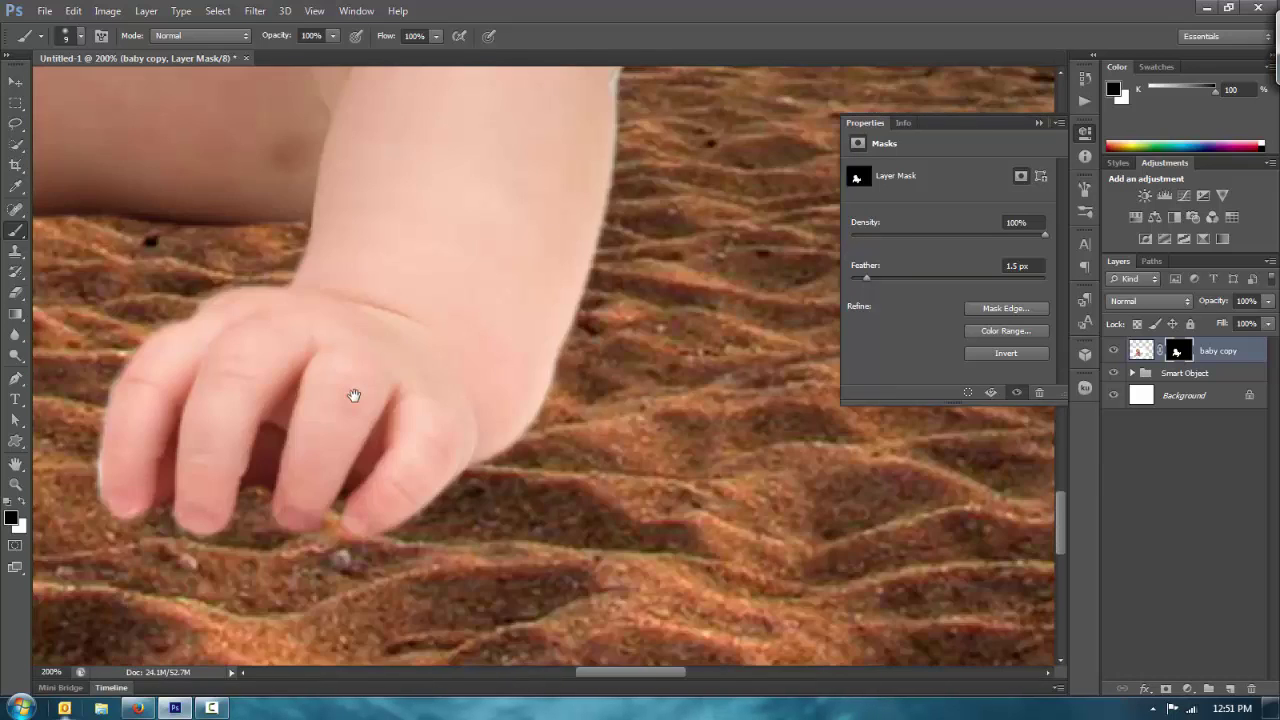
drag(354, 396, 654, 494)
drag(120, 448, 590, 495)
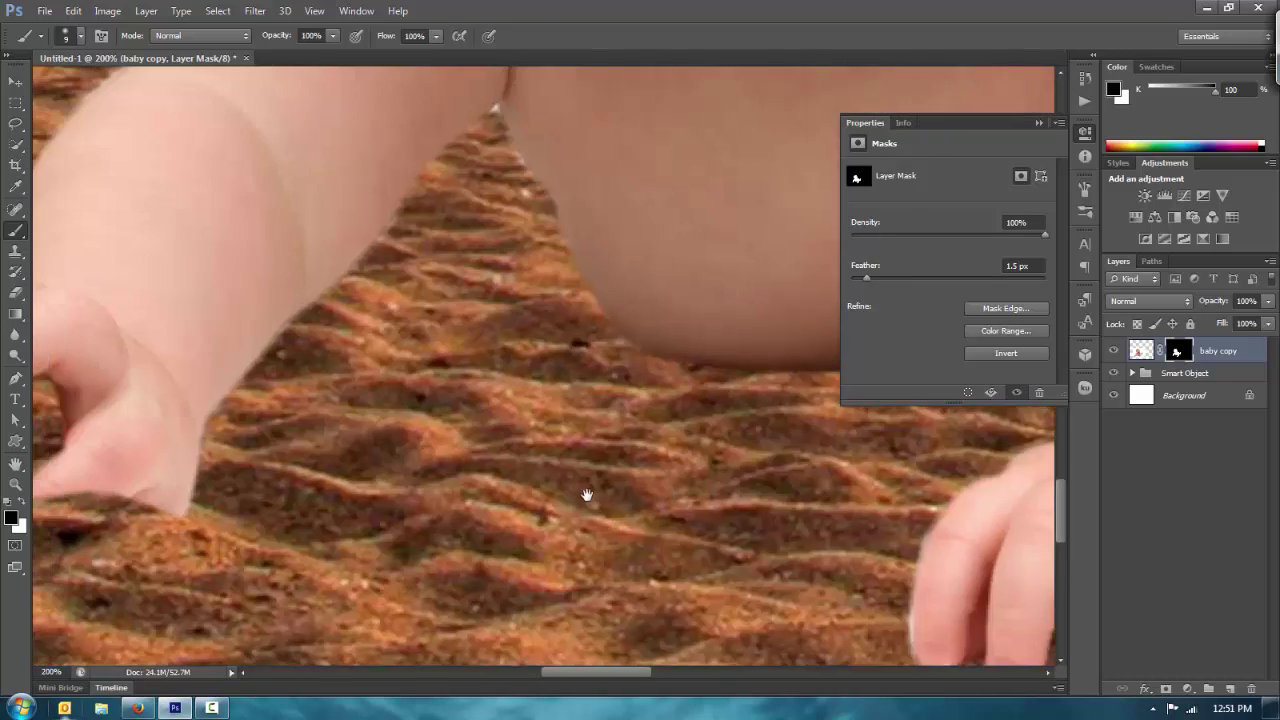
mouse_move(70, 450)
mouse_down()
mouse_move(441, 487)
mouse_move(220, 571)
mouse_up()
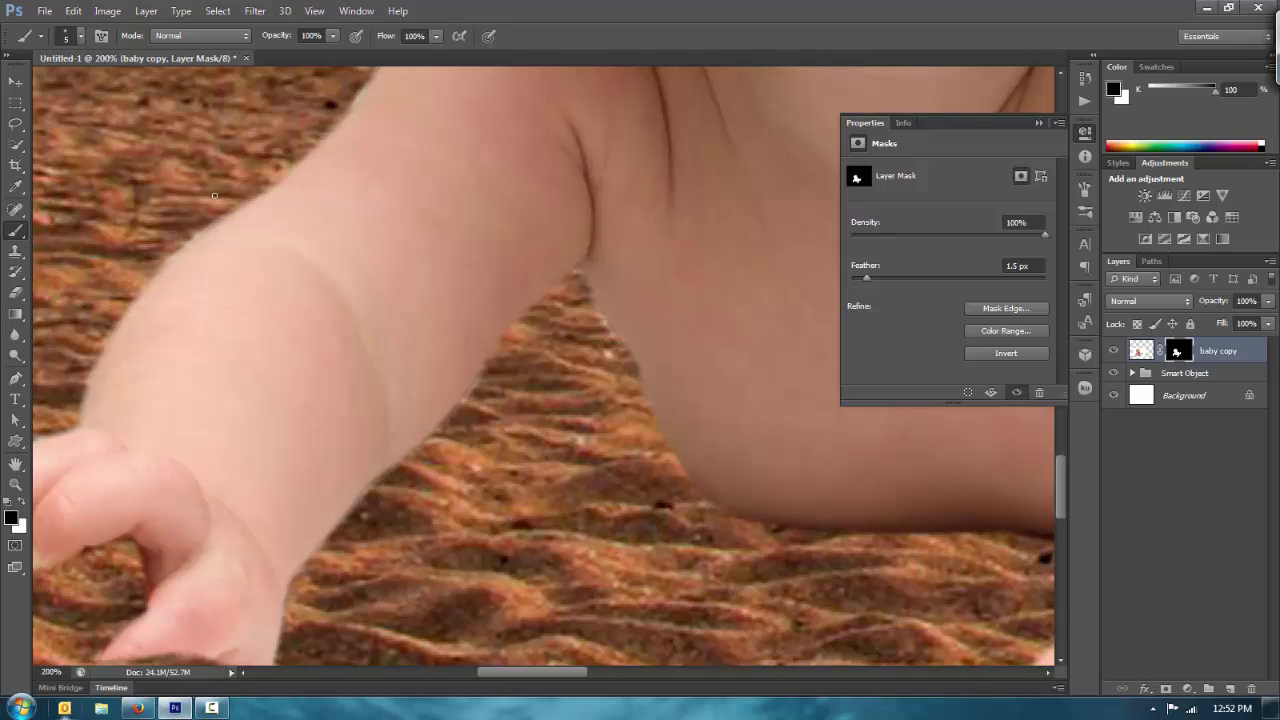
- Move the masked baby slightly down and to the left on the sand, with the whole composite in view
key(ctrl+minus)
key(ctrl+minus)
key(ctrl+minus)
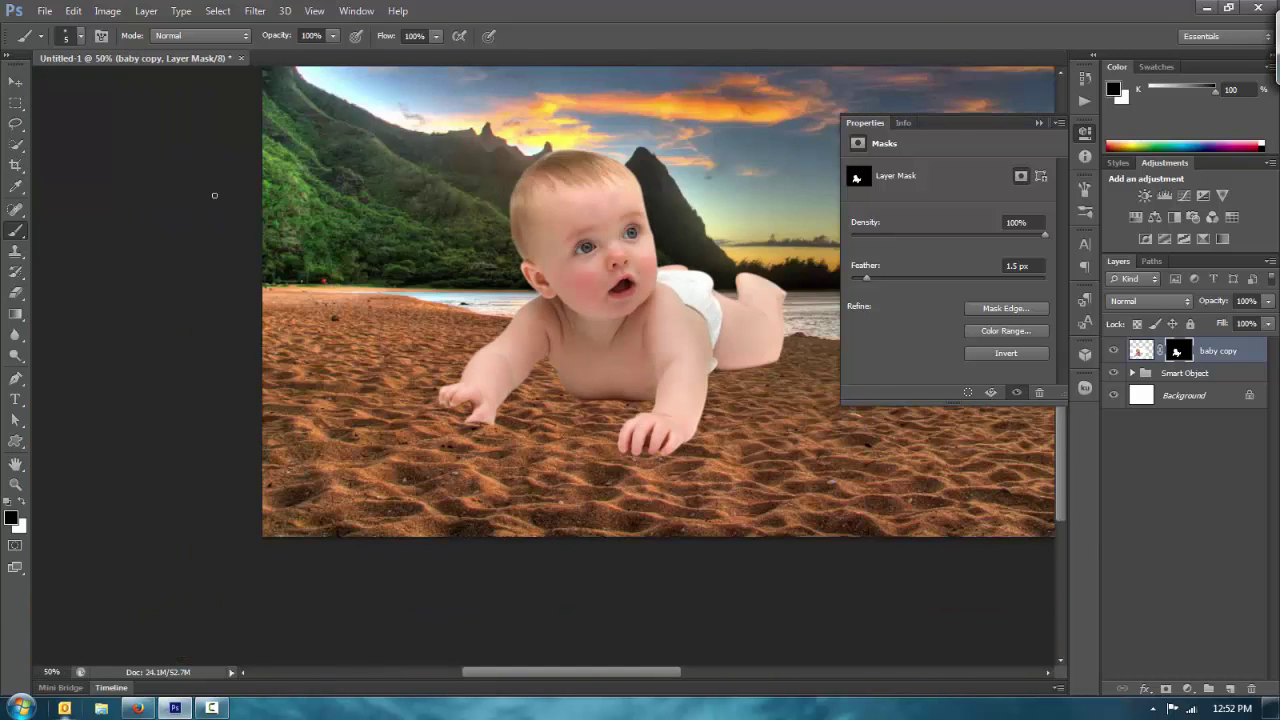
key(ctrl+minus)
key(ctrl+minus)
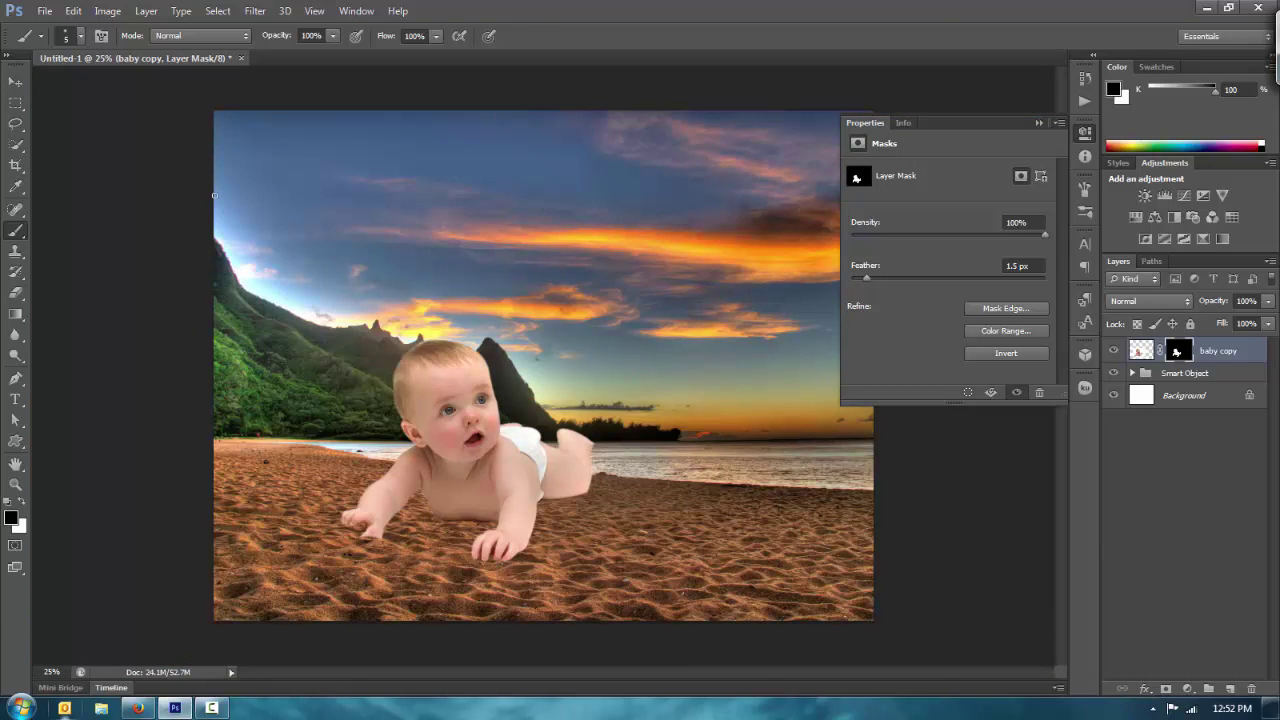
click(1037, 123)
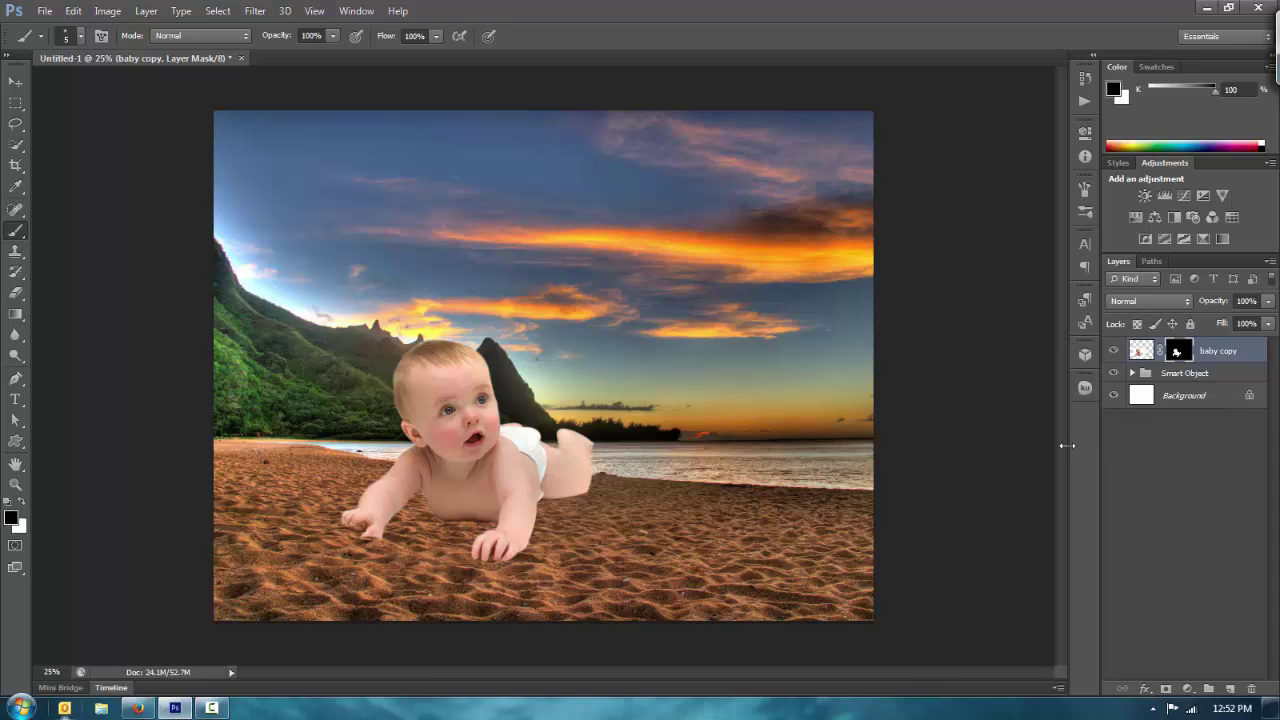
key(v)
drag(500, 464, 437, 485)
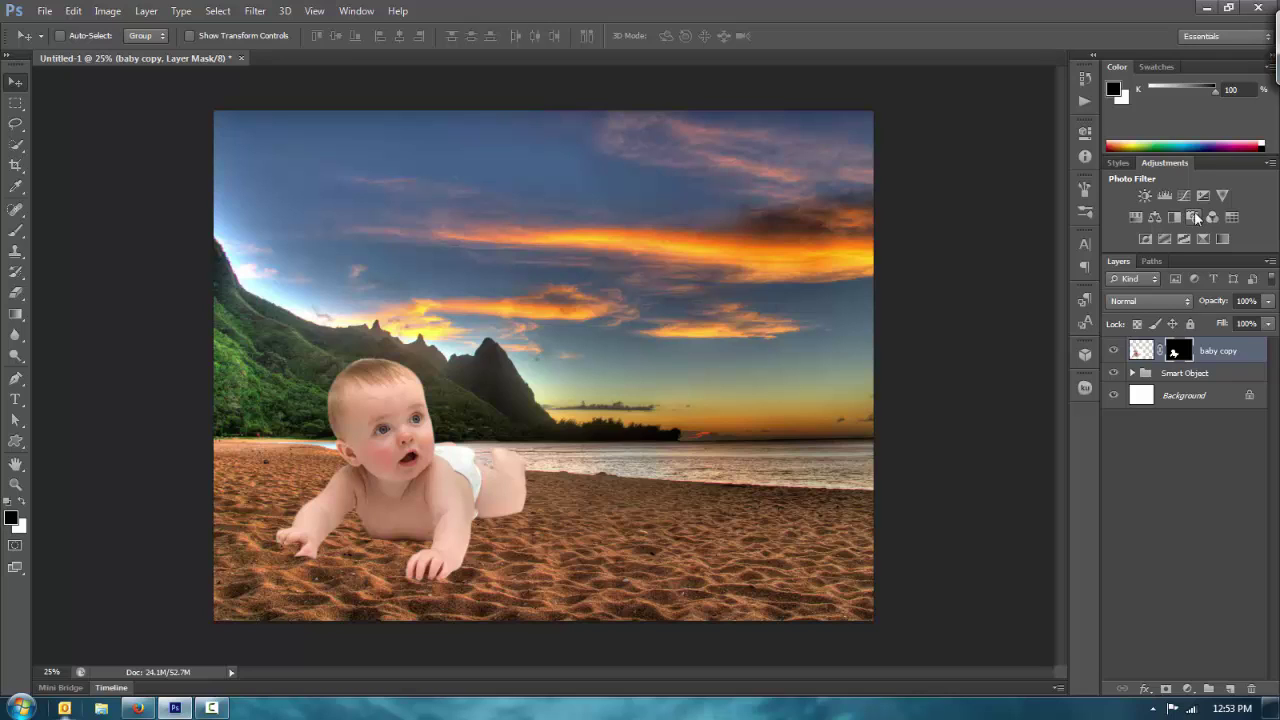
- Add a Photo Filter adjustment layer above the baby copy layer and compare the image with and without it
click(1194, 217)
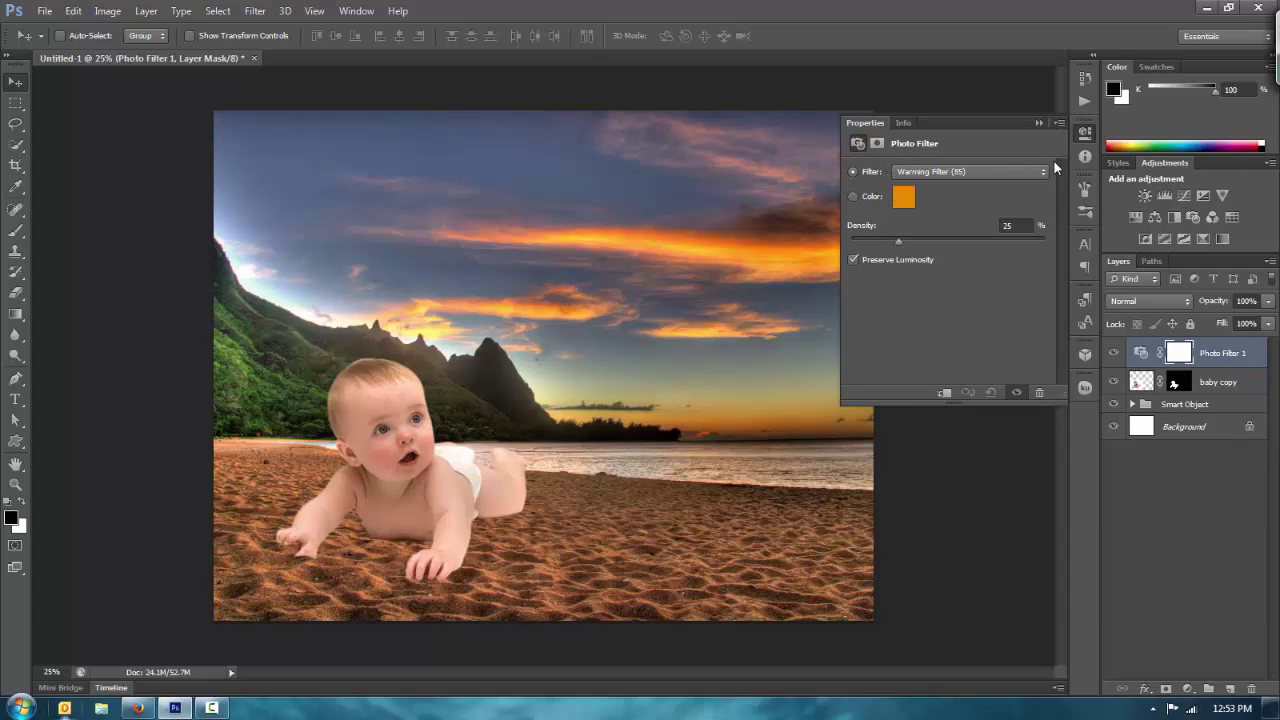
click(1113, 354)
click(1113, 354)
click(1112, 355)
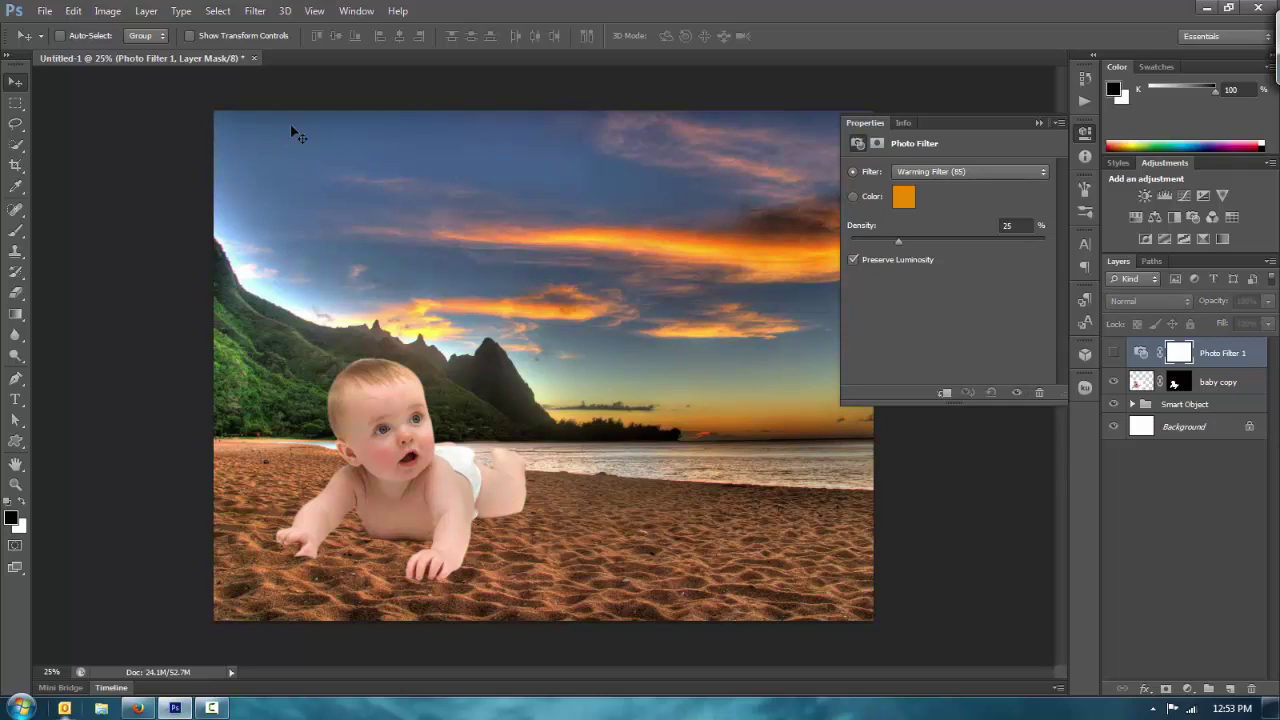
click(1112, 354)
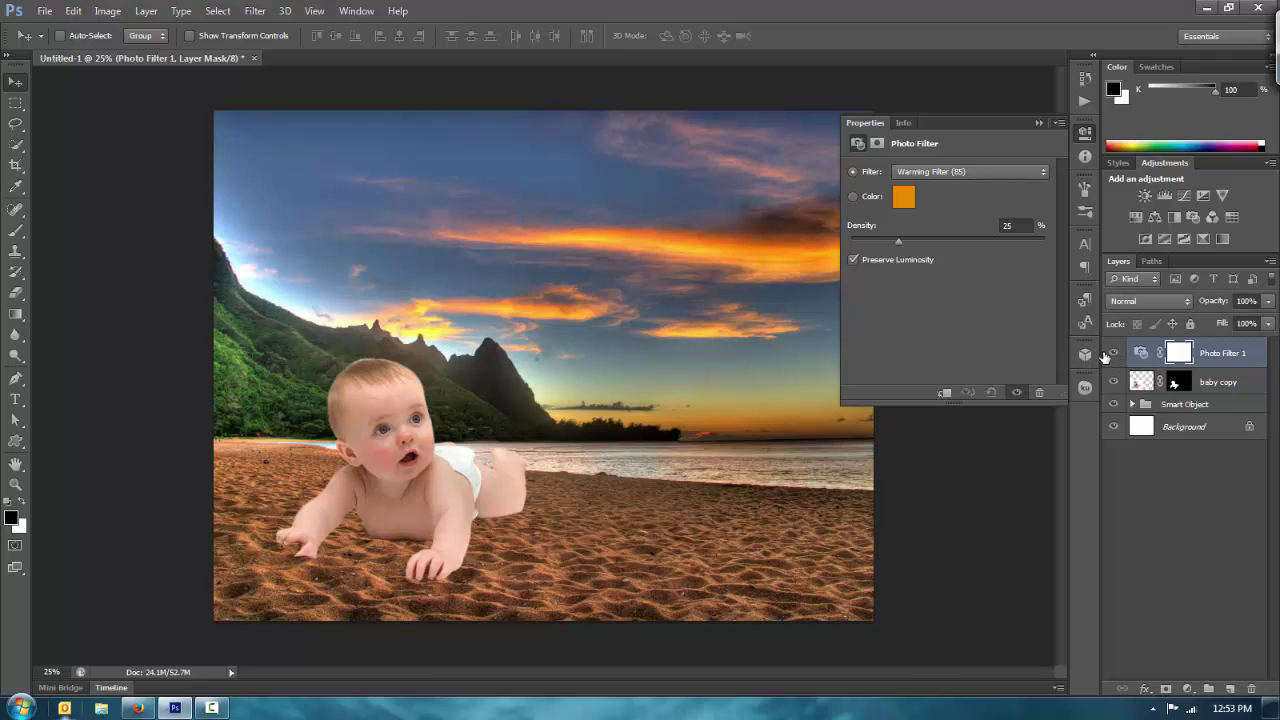
click(1112, 354)
click(1112, 354)
click(1112, 354)
click(1177, 388)
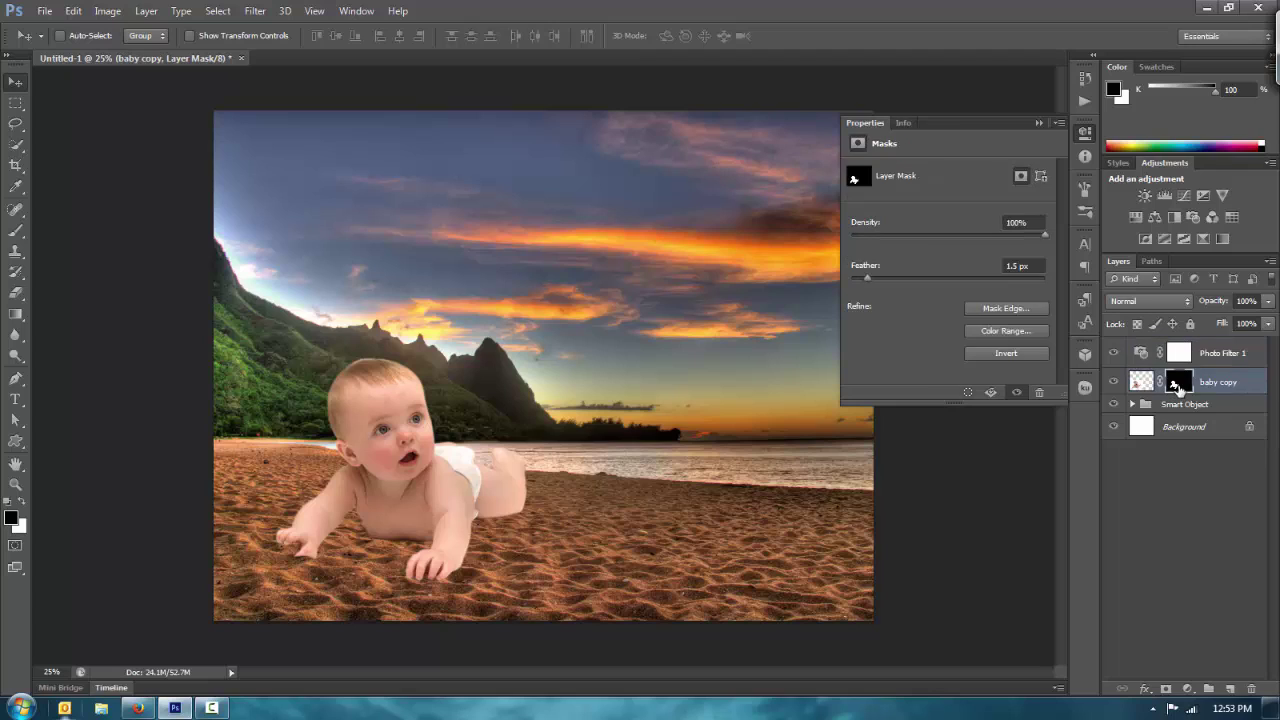
right_click(1177, 388)
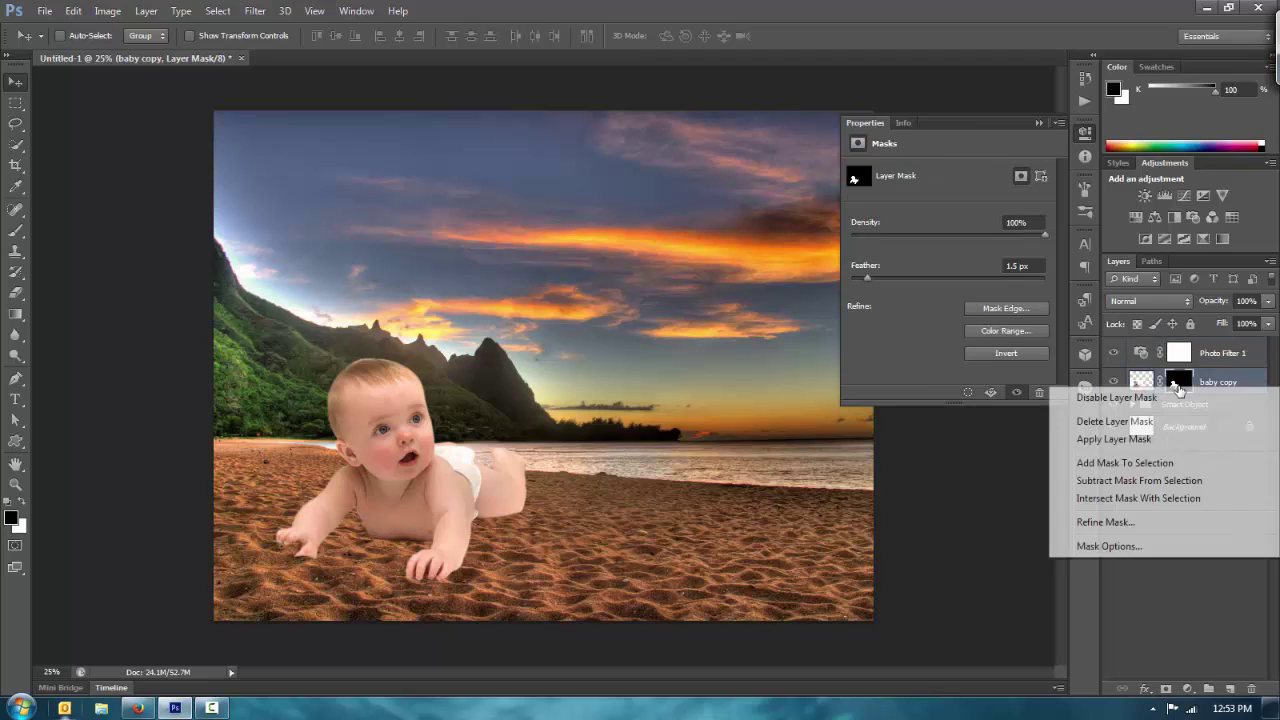
click(968, 392)
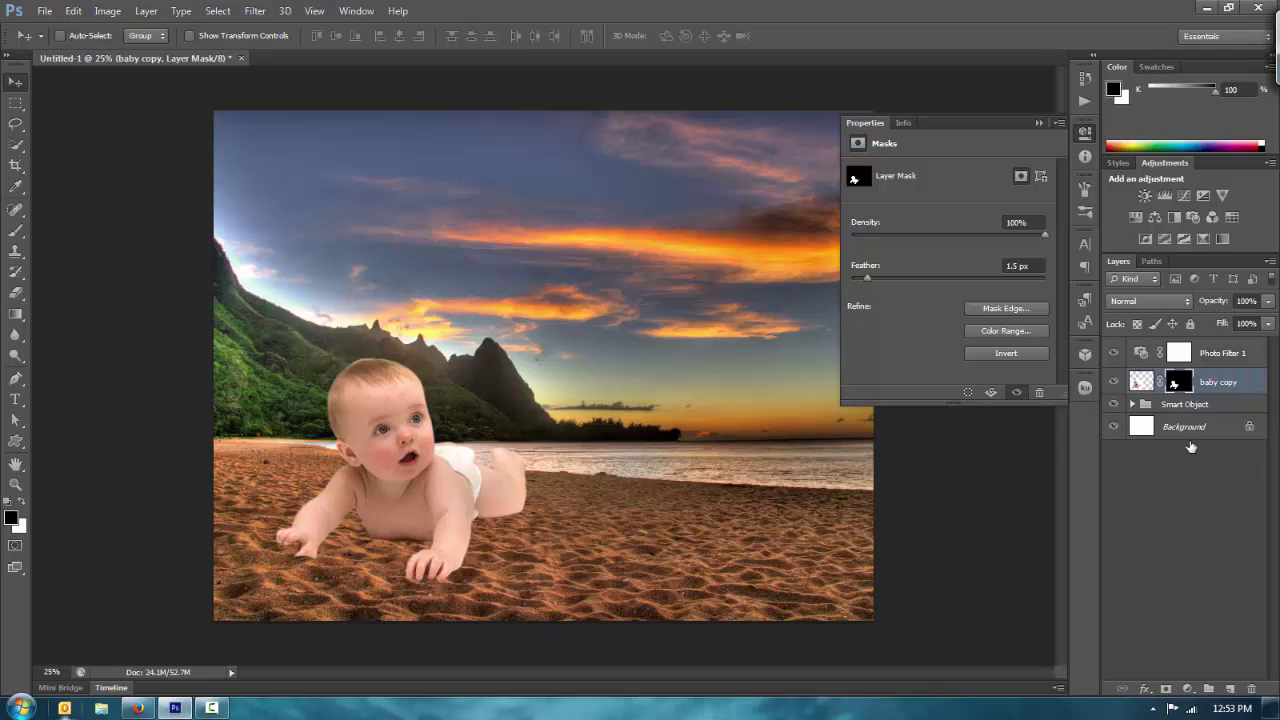
click(1188, 490)
- Clip the Photo Filter 1 layer to the baby copy layer with a clipping mask
click(1190, 358)
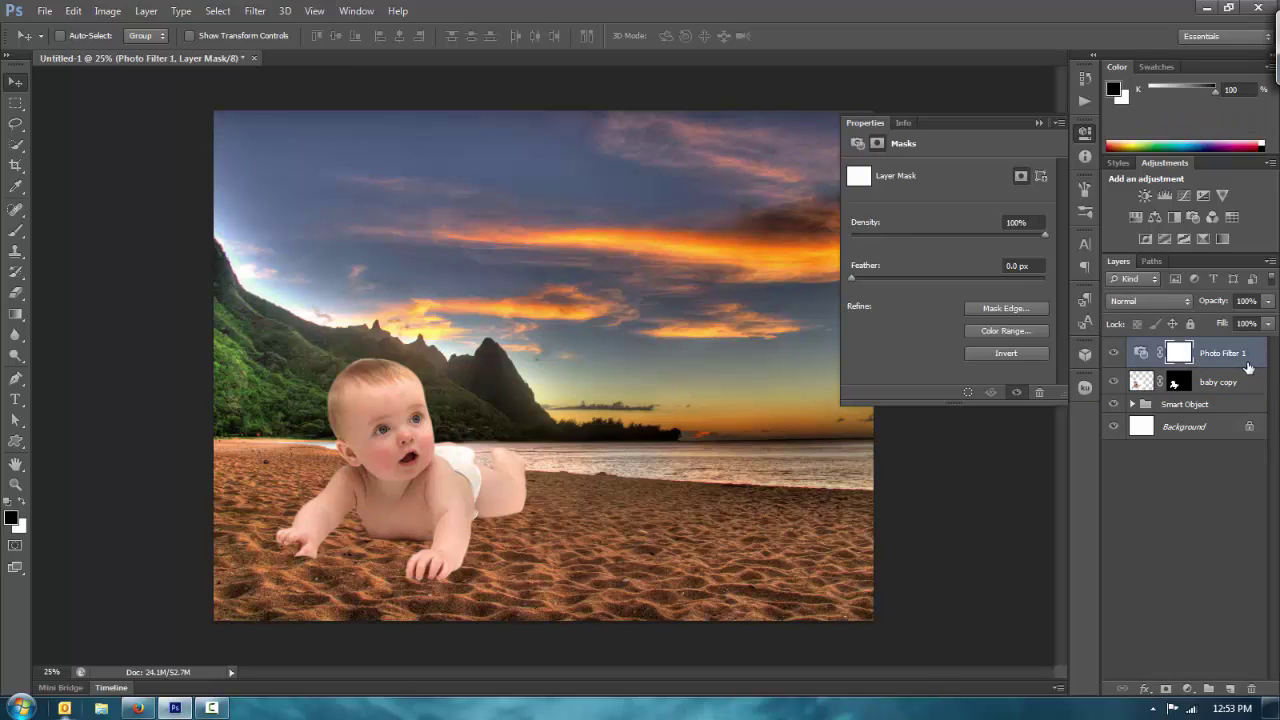
right_click(1252, 363)
click(1254, 359)
right_click(1253, 358)
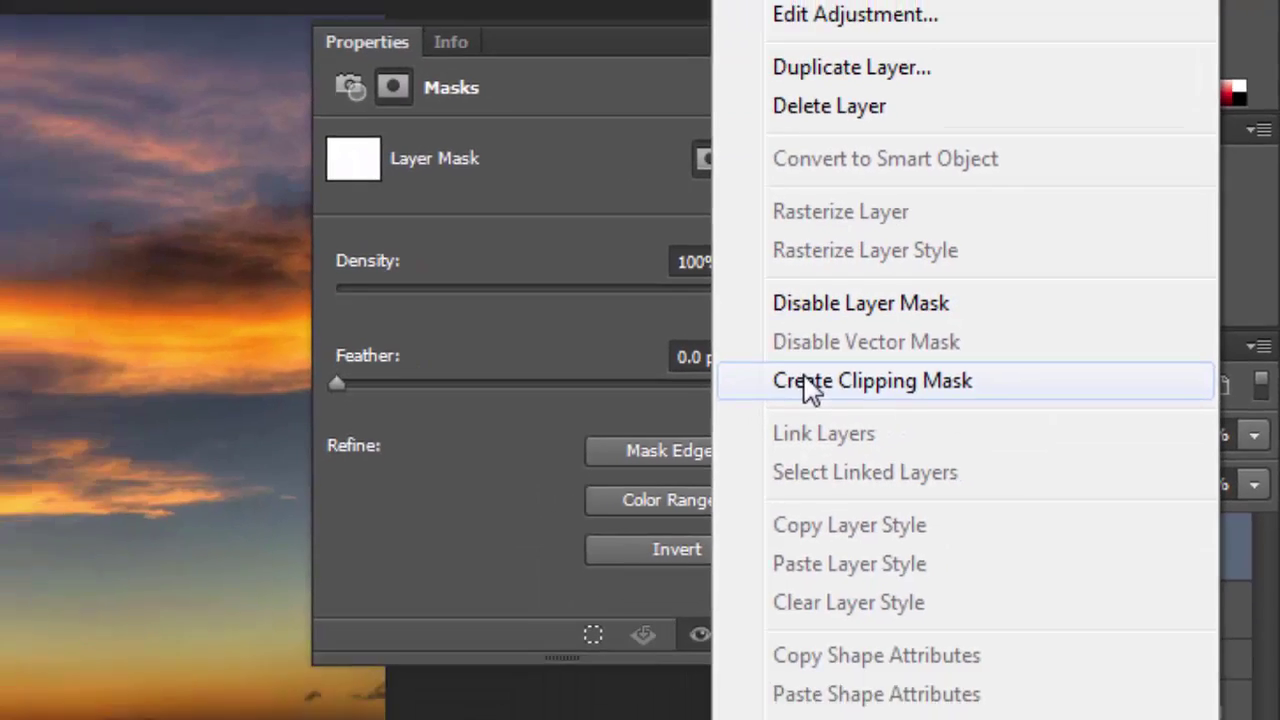
click(579, 472)
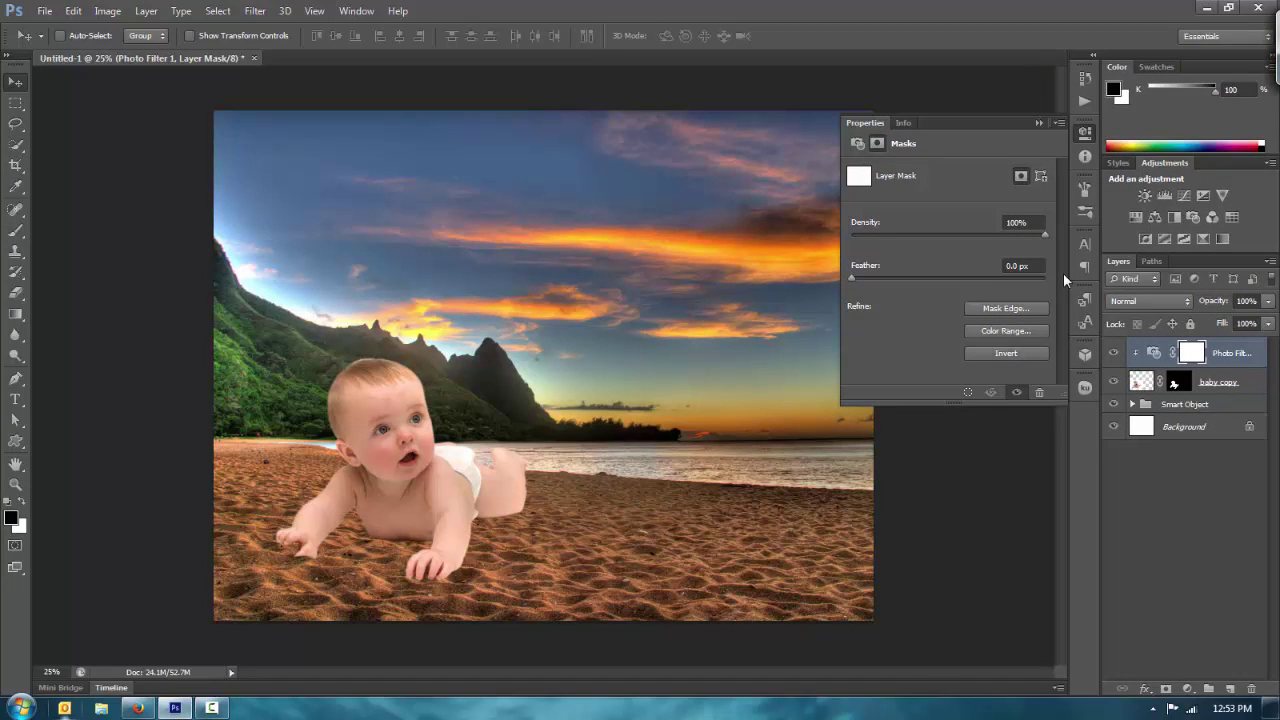
- Change the clipped photo filter's preset to Warming Filter (LBA)
click(1219, 365)
click(970, 172)
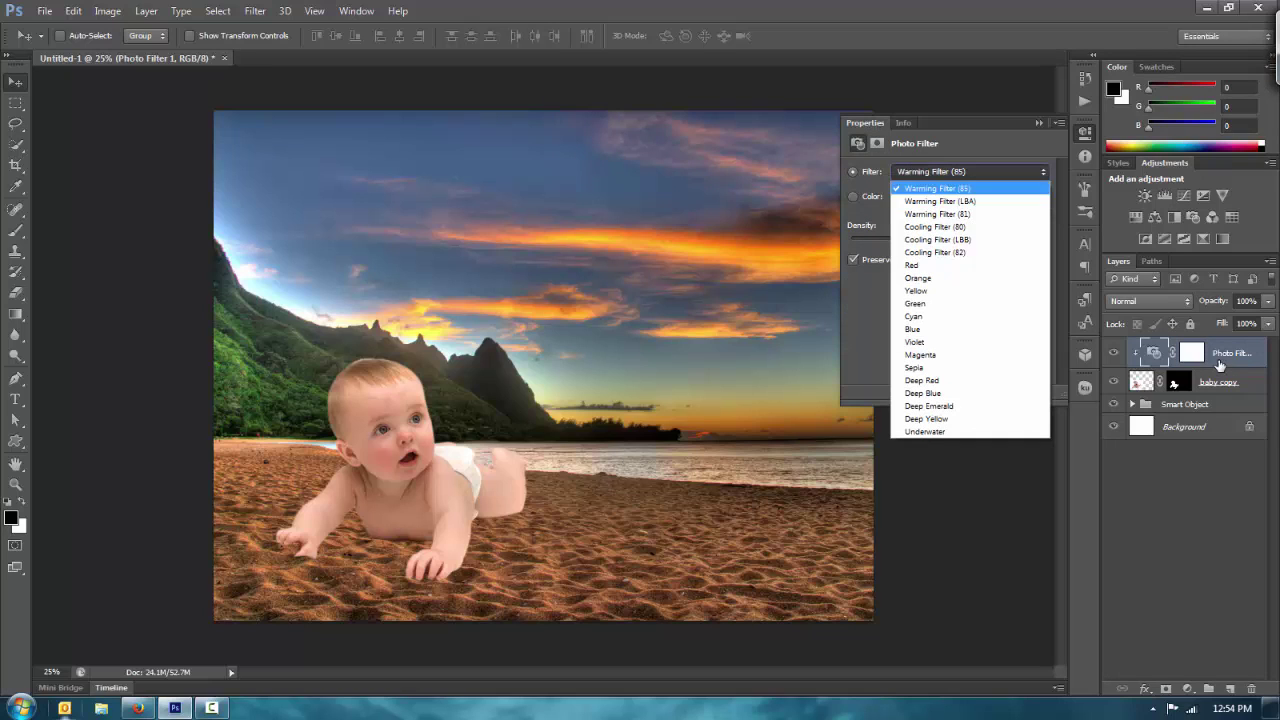
key(Down)
key(Return)
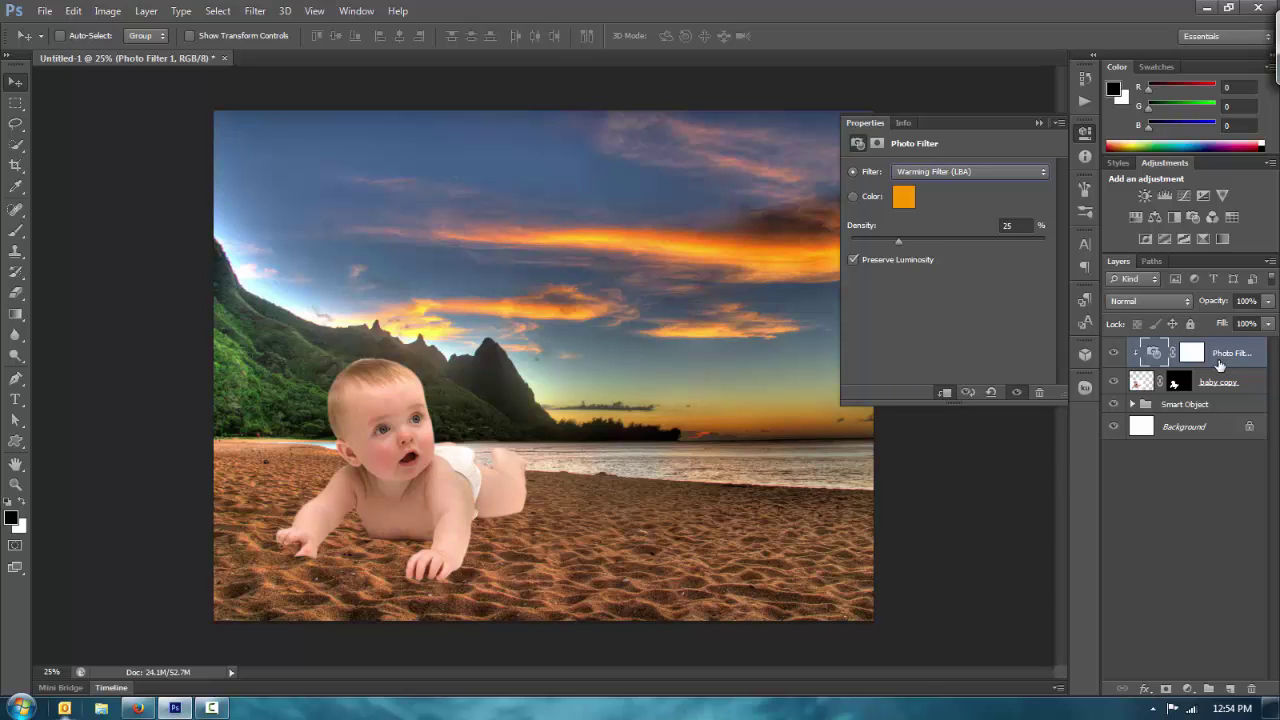
- Try the Warming Filter (81) preset on the photo filter and switch back to Warming Filter (LBA)
click(940, 172)
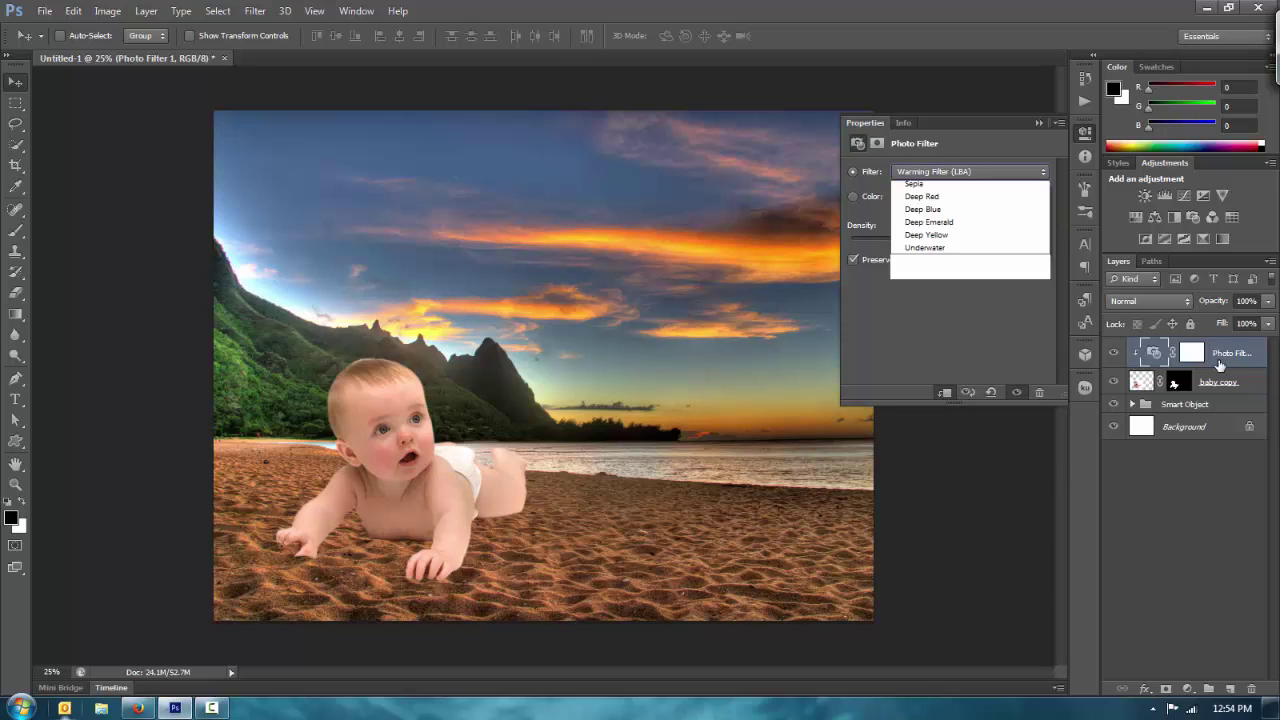
key(Down)
key(Down)
key(Return)
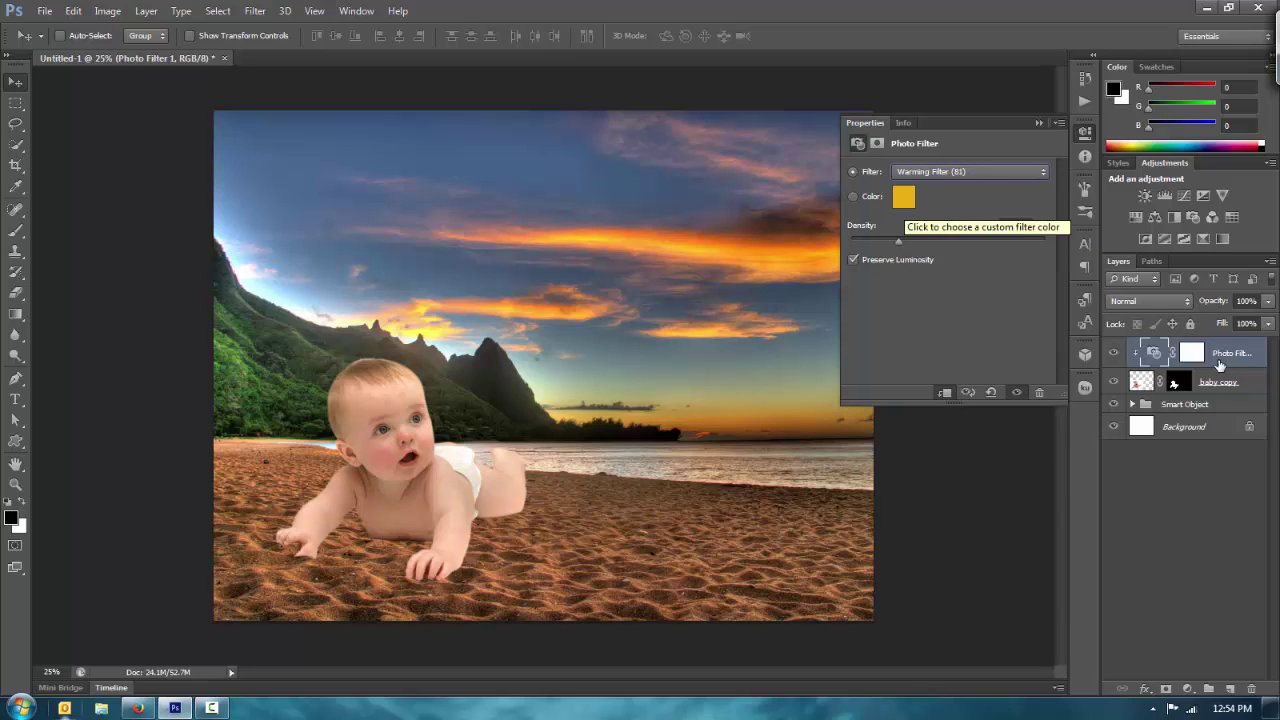
click(940, 172)
key(Down)
key(Return)
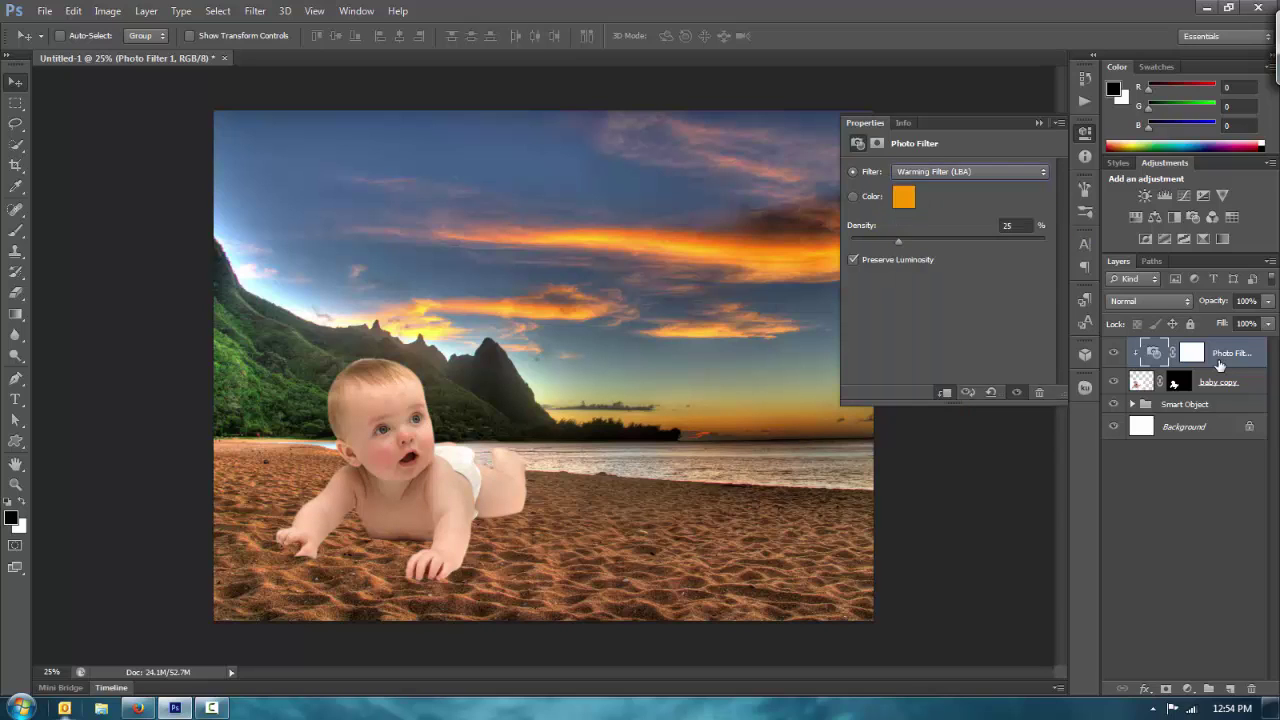
- Change the photo filter preset to Warming Filter (85) and switch the filter to a custom color
key(alt+Down)
key(Up)
key(Return)
click(853, 197)
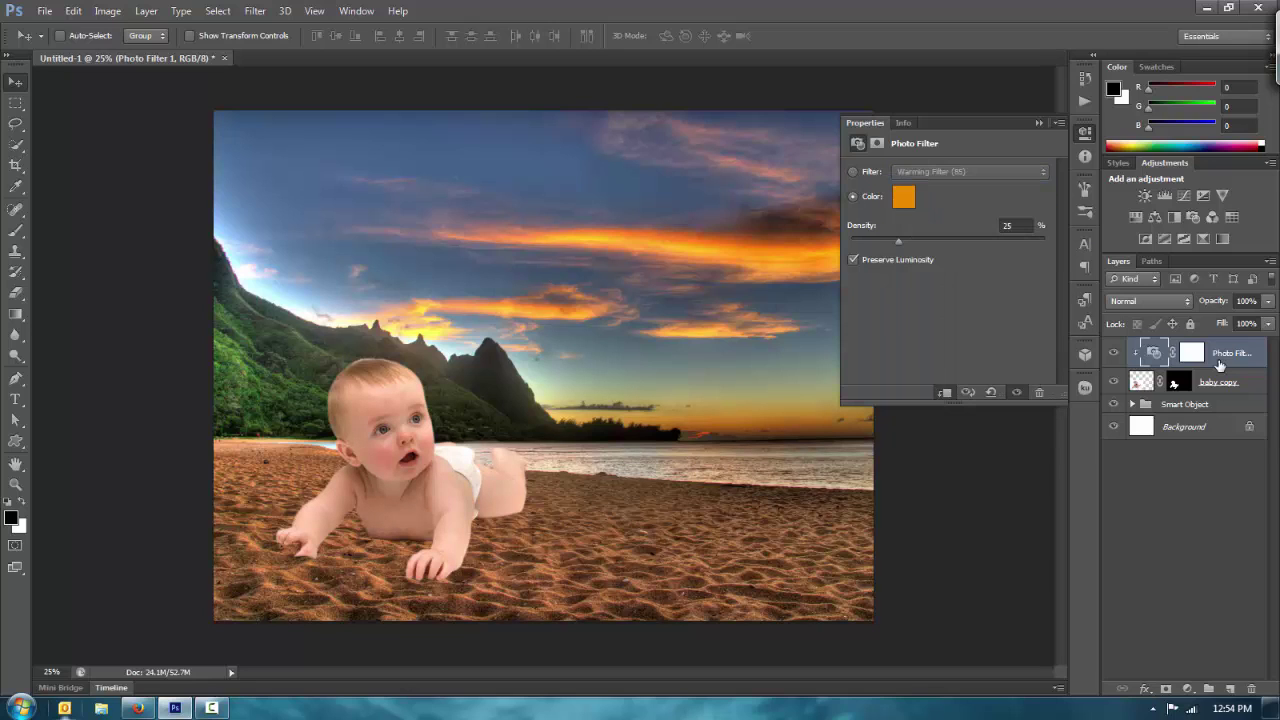
- Try pink, blue and green hues for the custom photo filter color and set it to orange e79b23
click(904, 197)
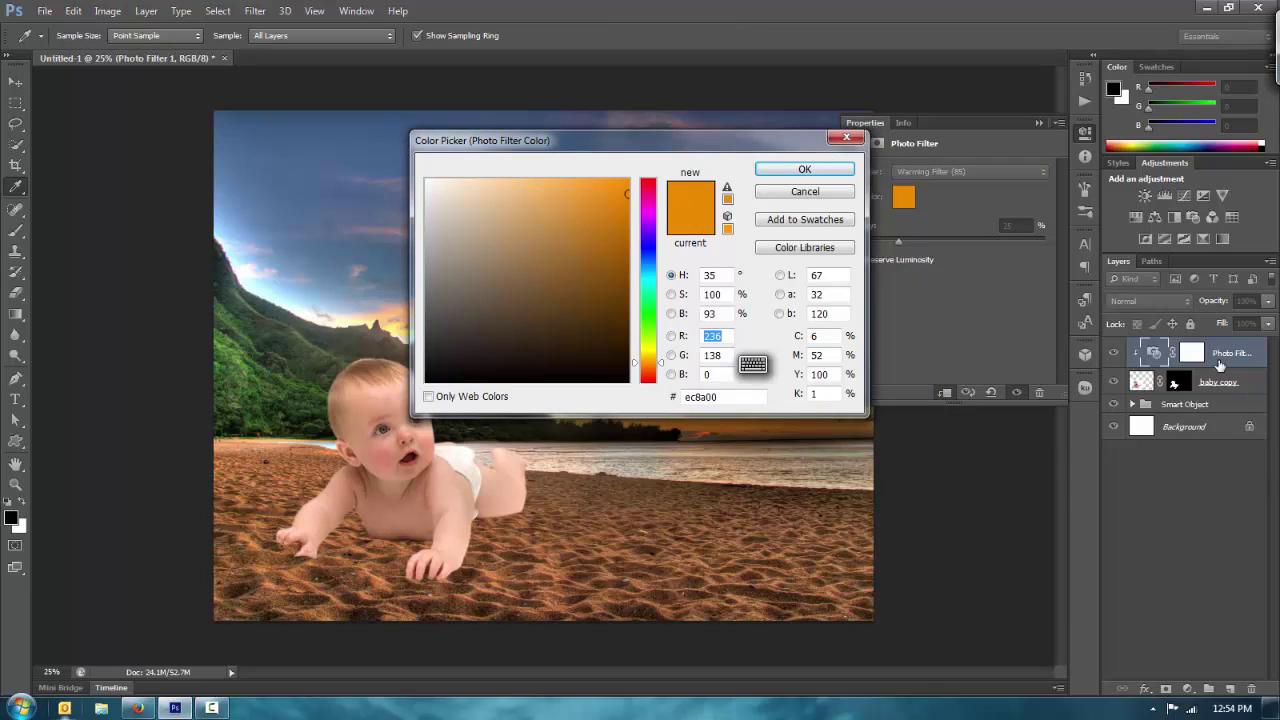
drag(640, 140, 733, 130)
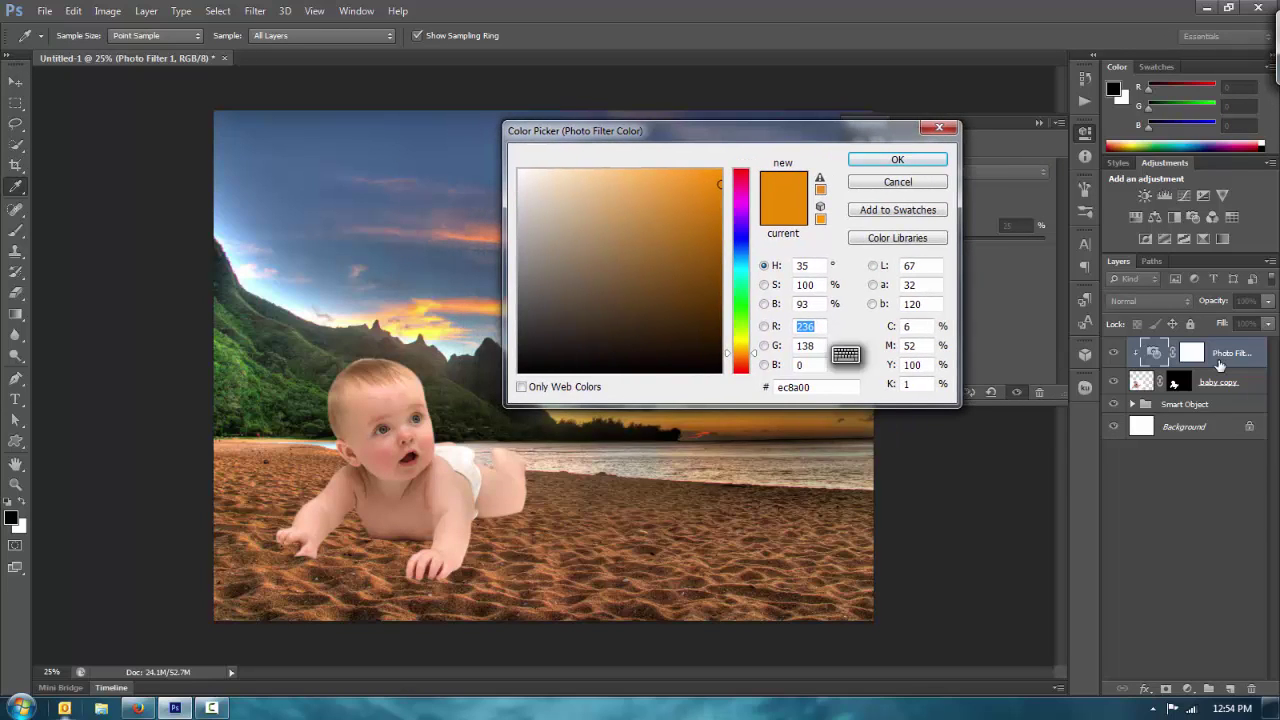
drag(714, 211, 715, 217)
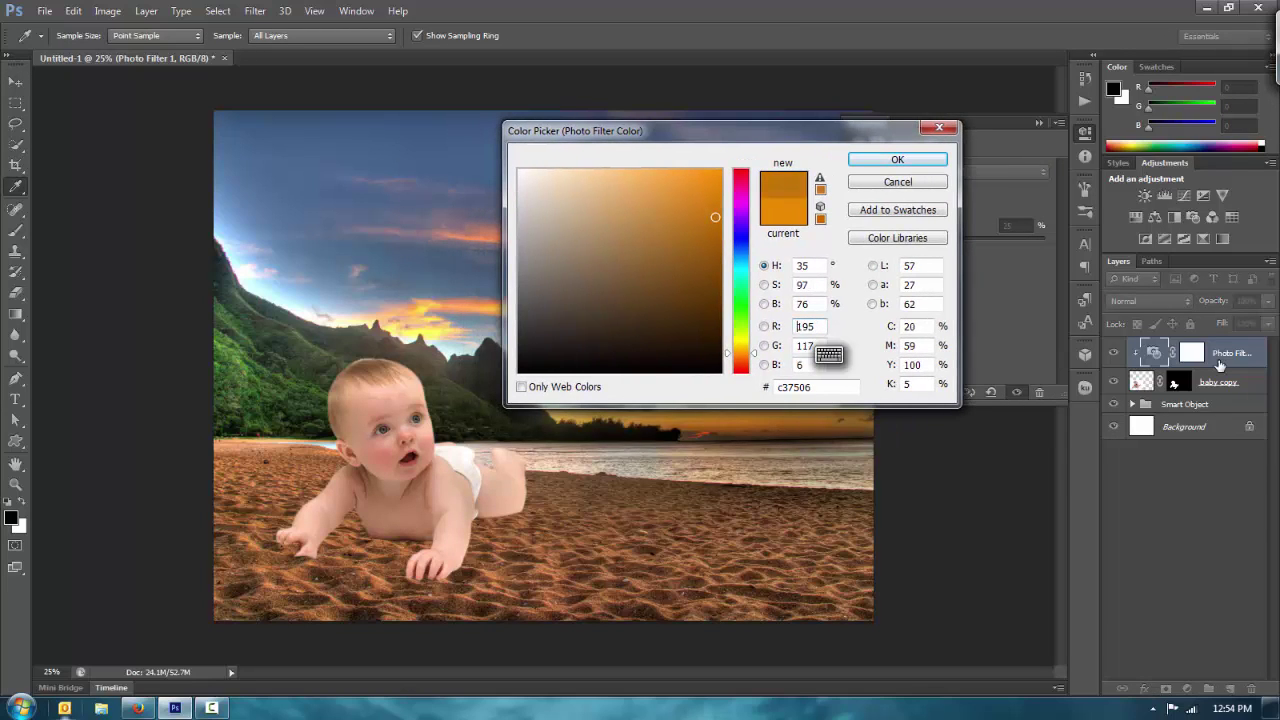
click(658, 194)
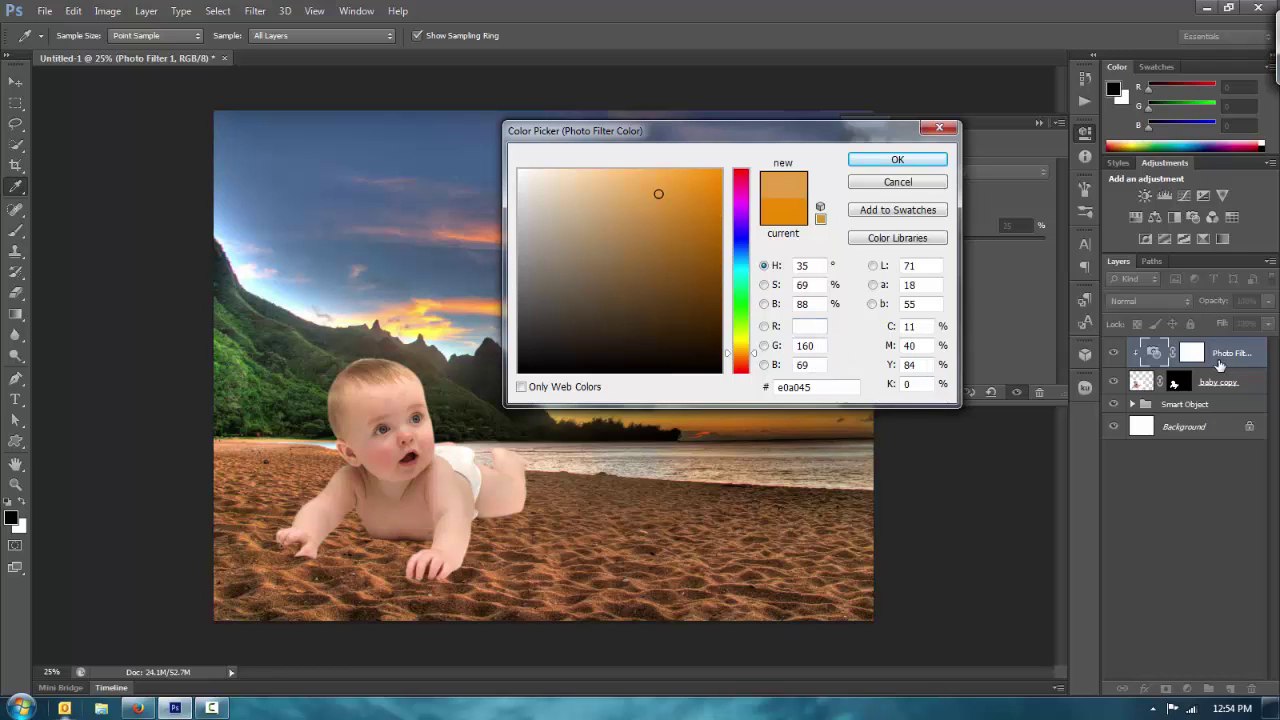
click(741, 178)
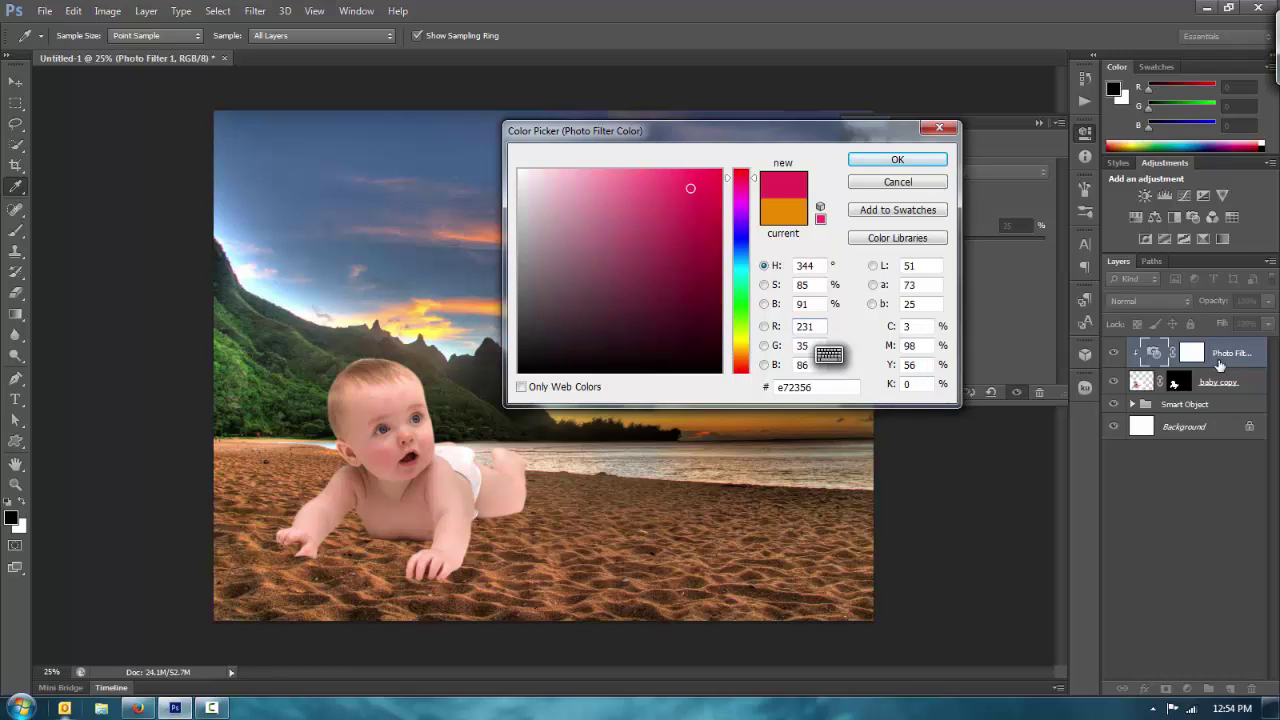
drag(741, 177, 741, 260)
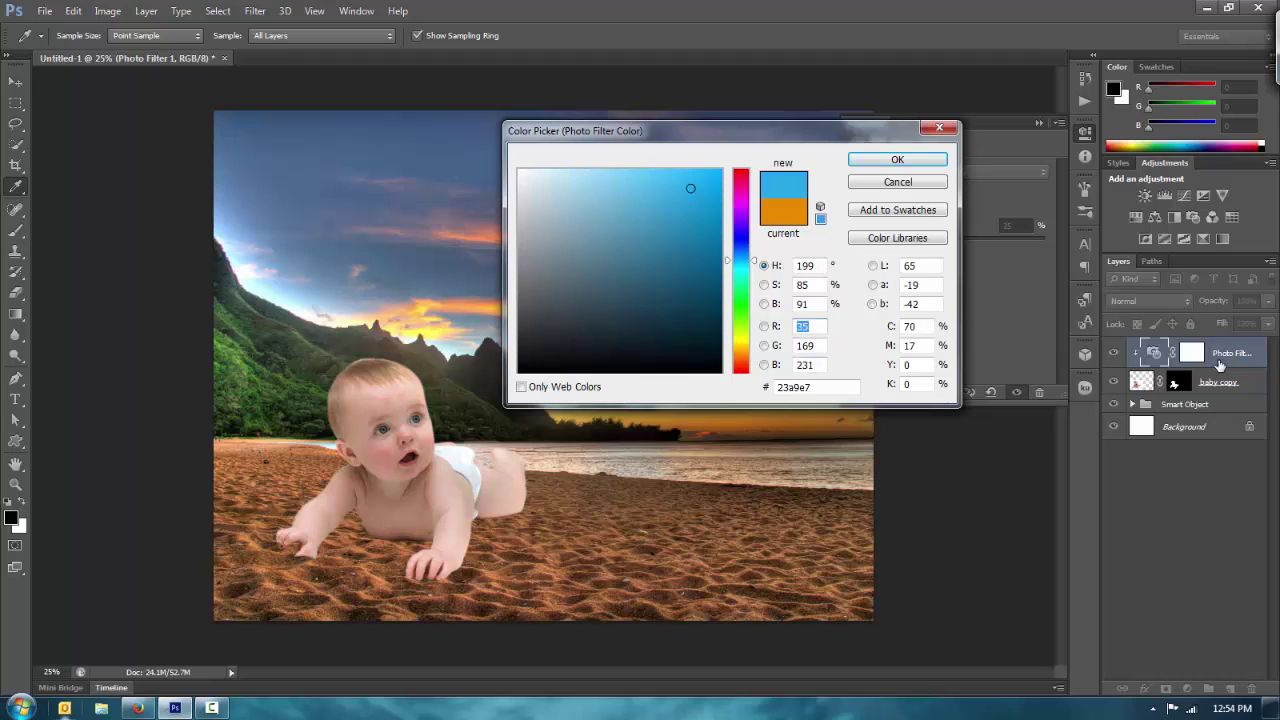
click(741, 298)
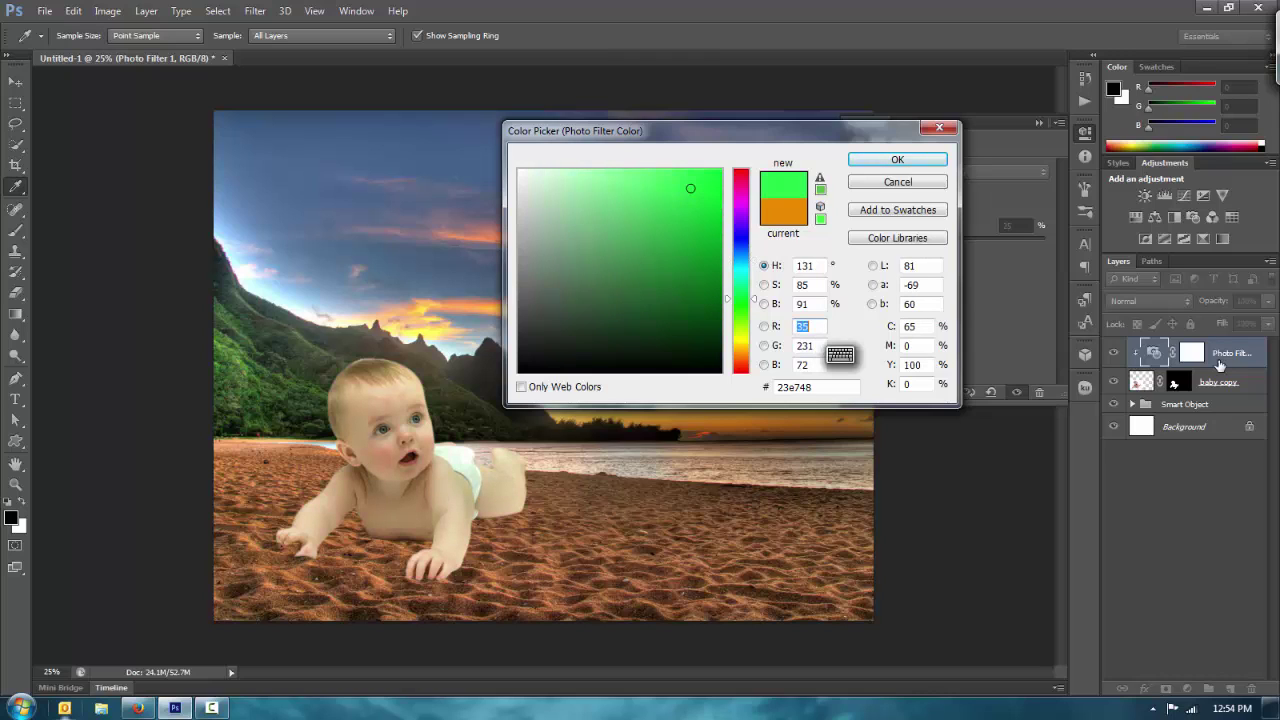
drag(741, 298, 741, 352)
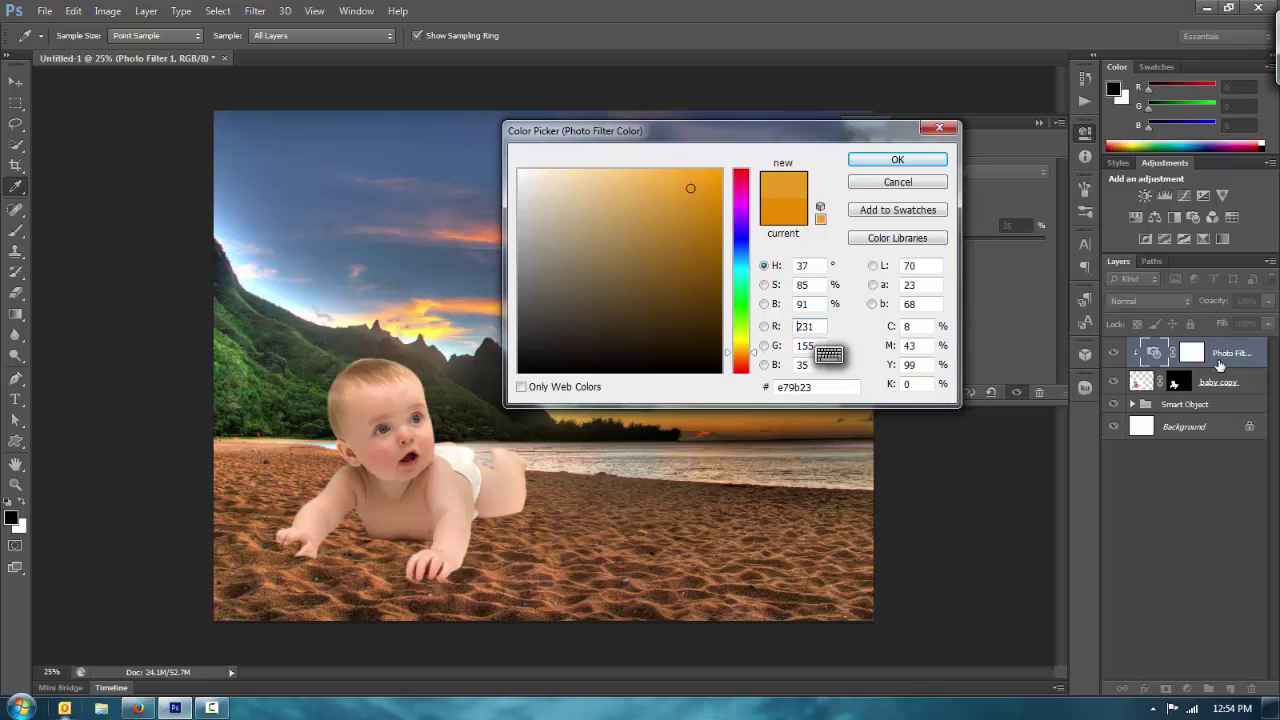
key(Return)
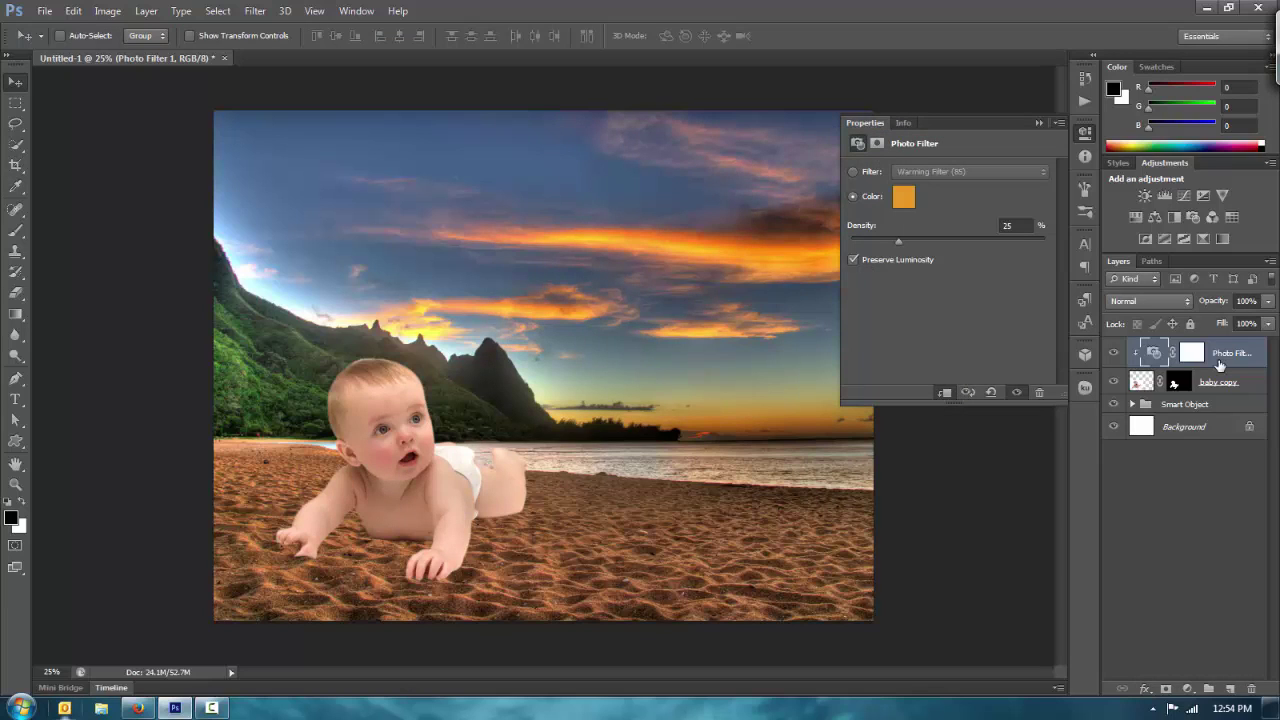
- Try a photo filter density of 96% and set the density back to 25%
drag(898, 241, 958, 241)
drag(958, 241, 1038, 241)
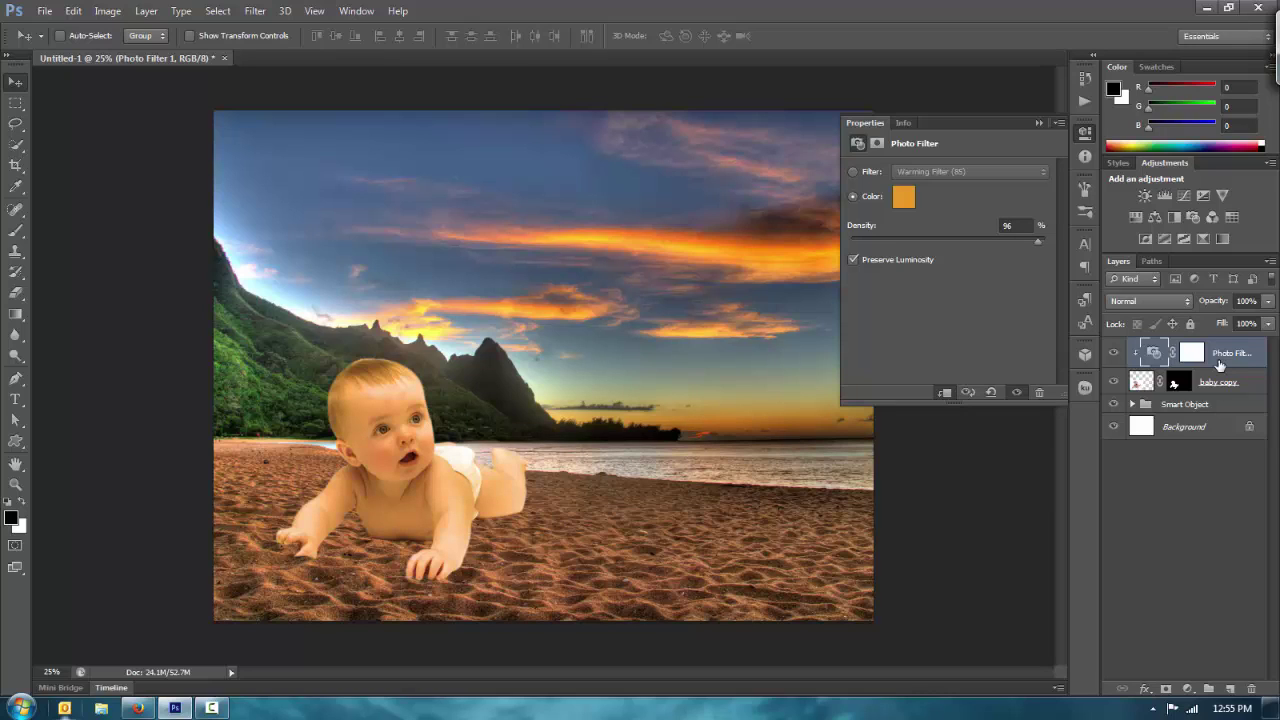
text(34)
click(1016, 226)
key(BackSpace)
key(BackSpace)
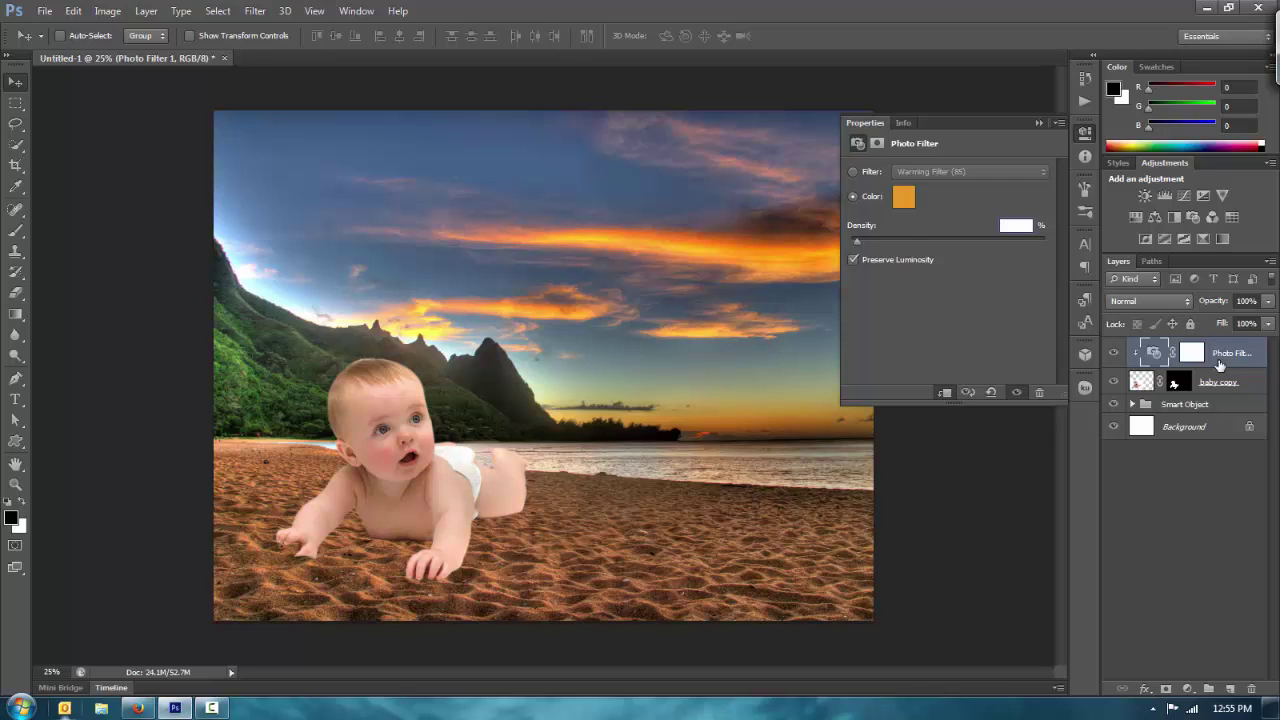
text(25)
key(Return)
- Collapse the photo filter's properties and compare the baby with the Photo Filter layer hidden and shown
click(1039, 123)
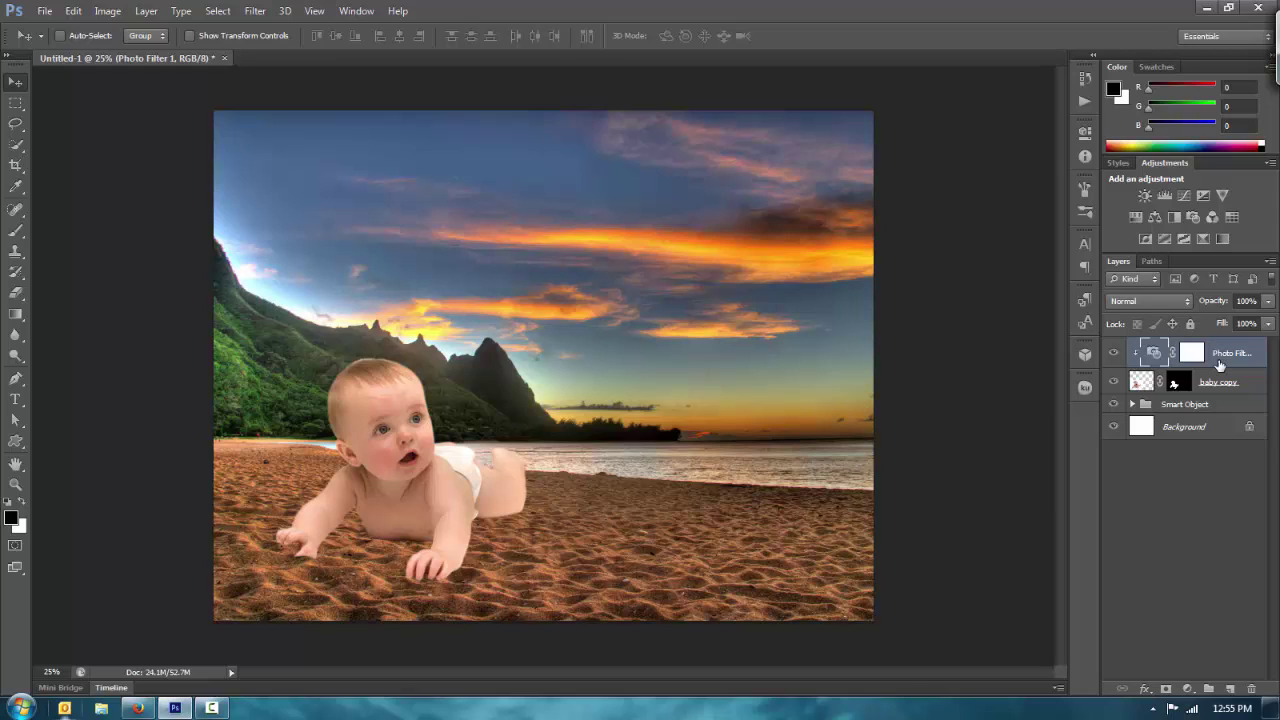
key(ctrl+comma)
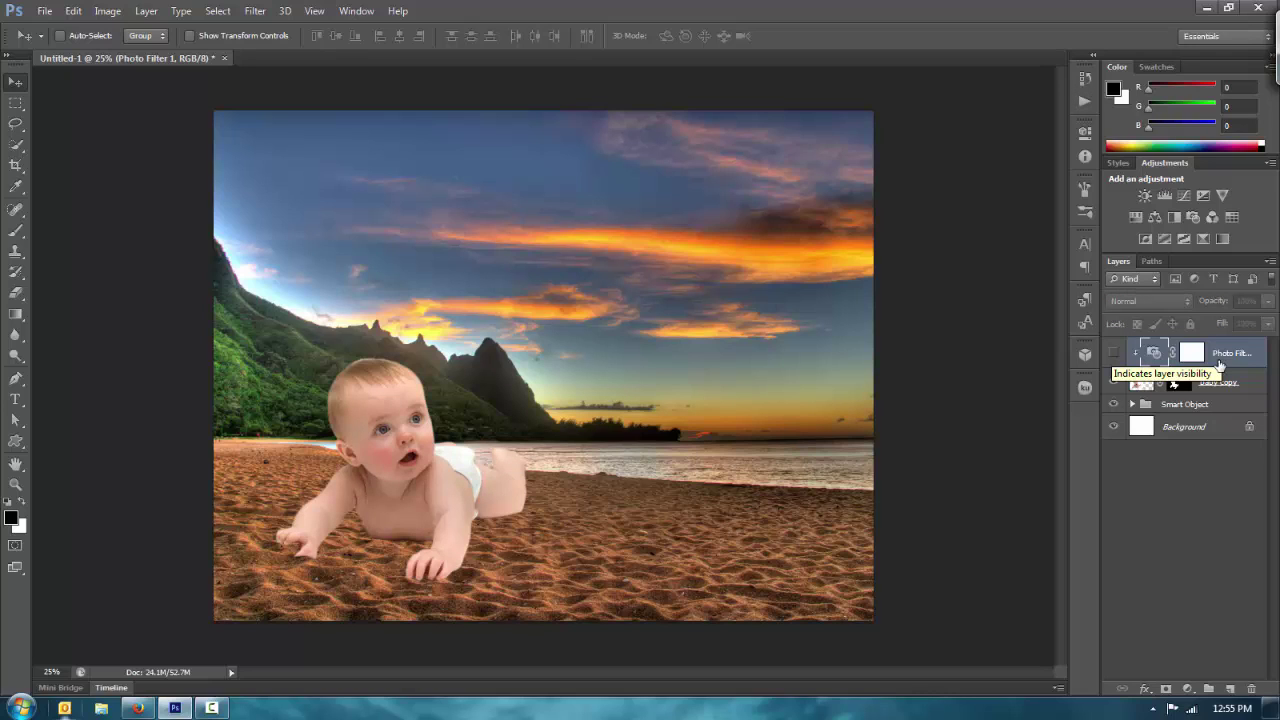
key(ctrl+comma)
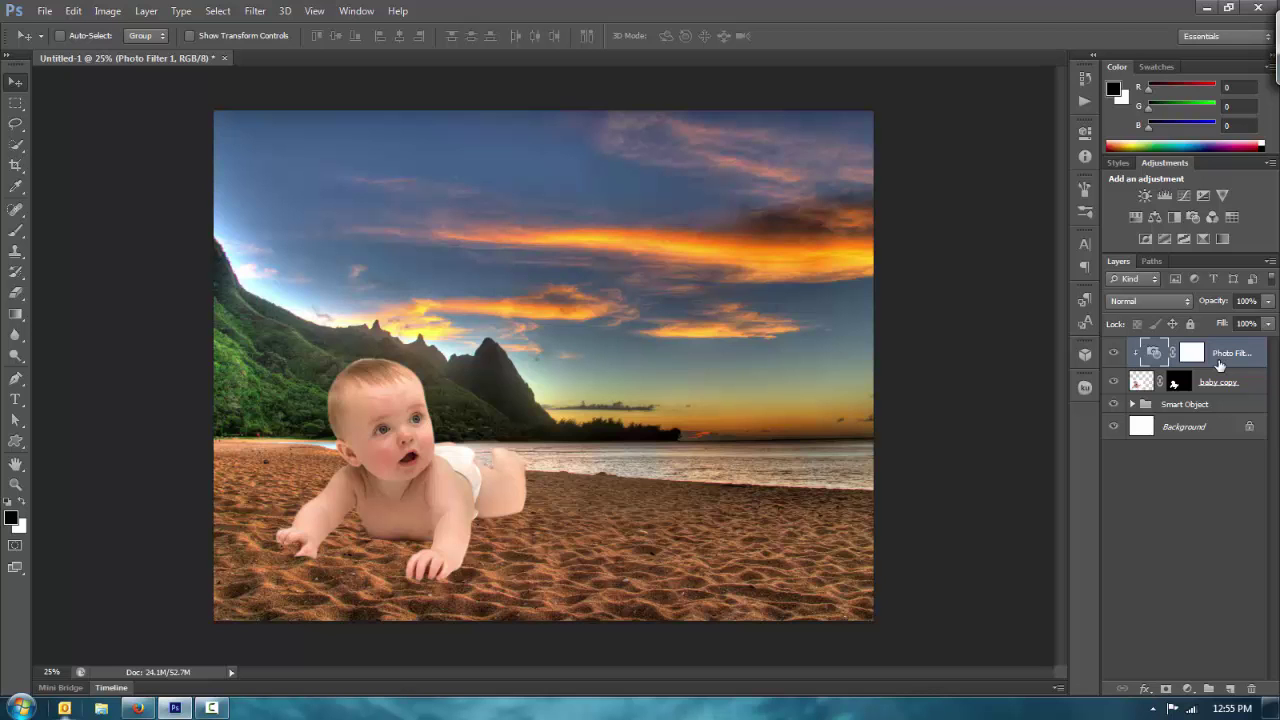
- Disable the baby copy layer's mask to examine the shadows under the baby in the original photo
key(ctrl+plus)
key(ctrl+plus)
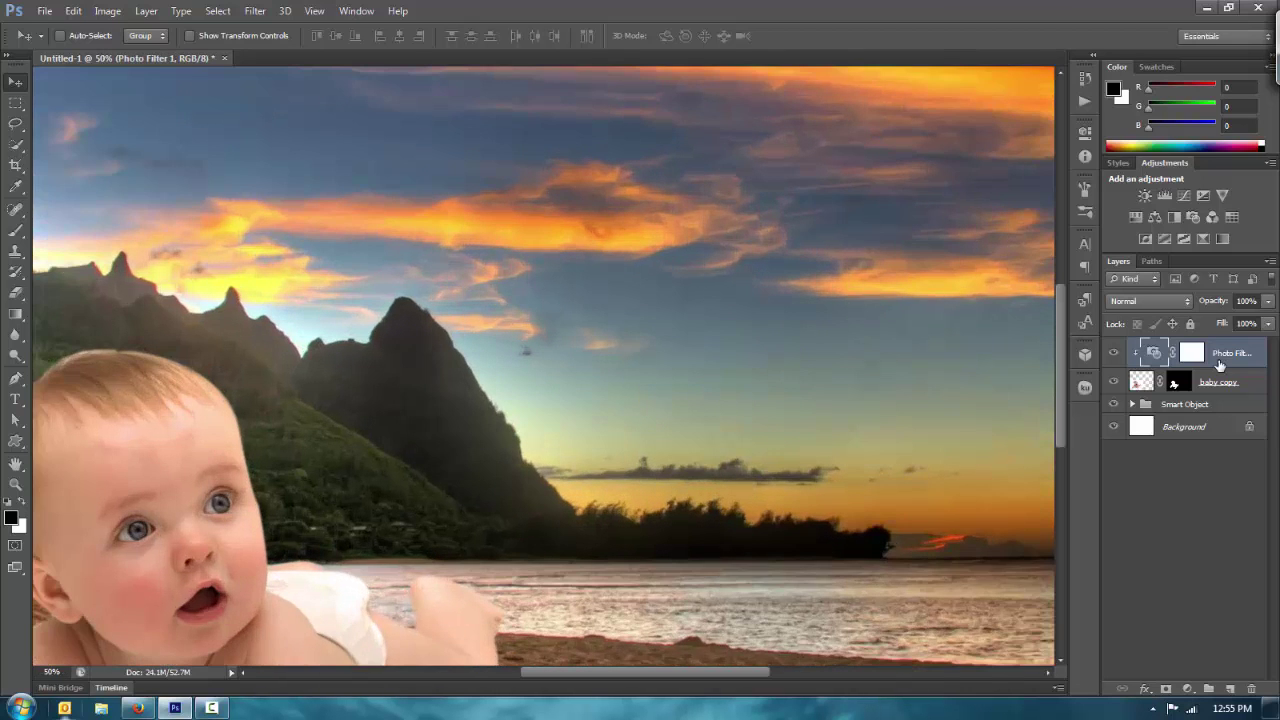
key(ctrl+plus)
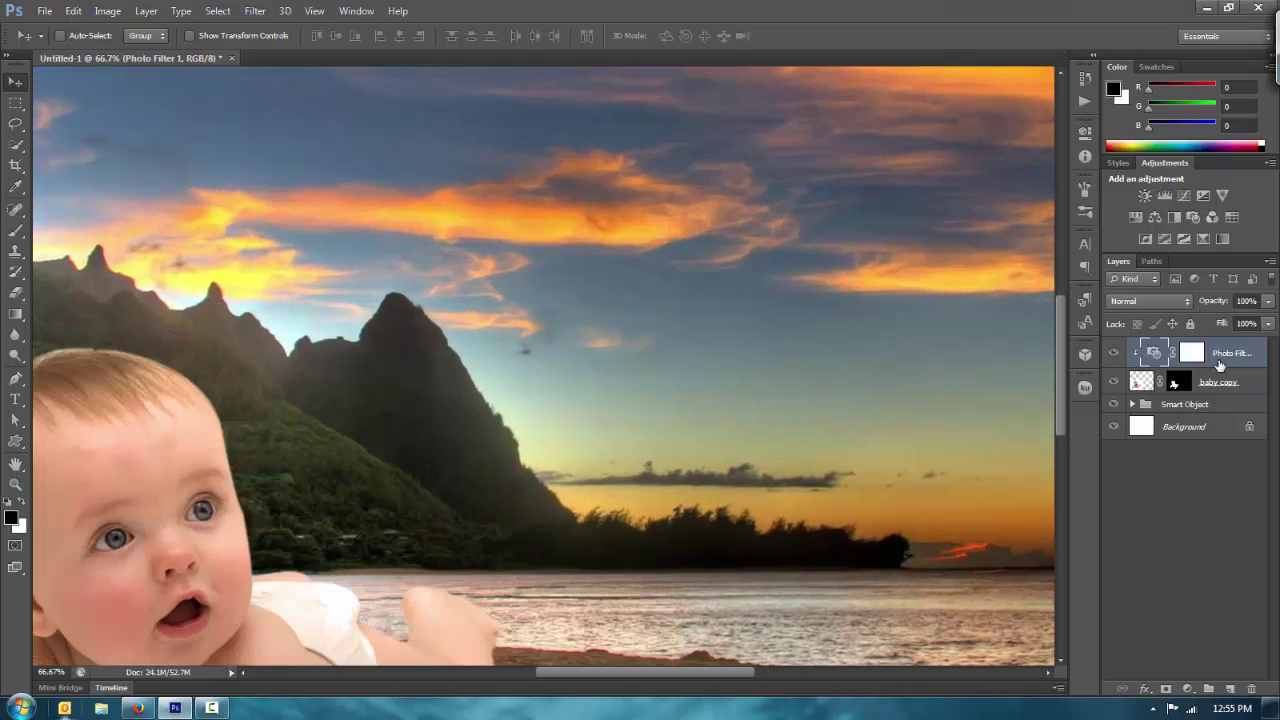
scroll(1219, 365, down, 3)
scroll(1219, 365, left, 5)
scroll(1219, 365, down, 2)
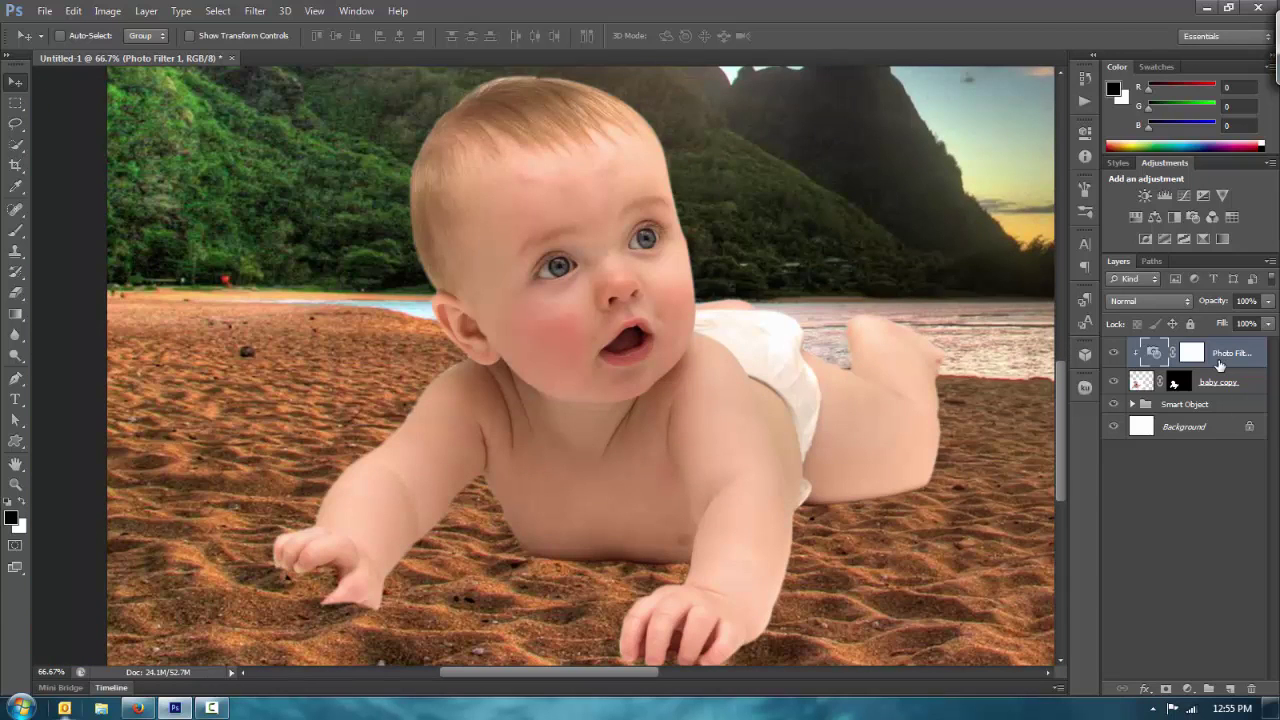
scroll(1219, 365, right, 2)
scroll(1219, 365, down, 1)
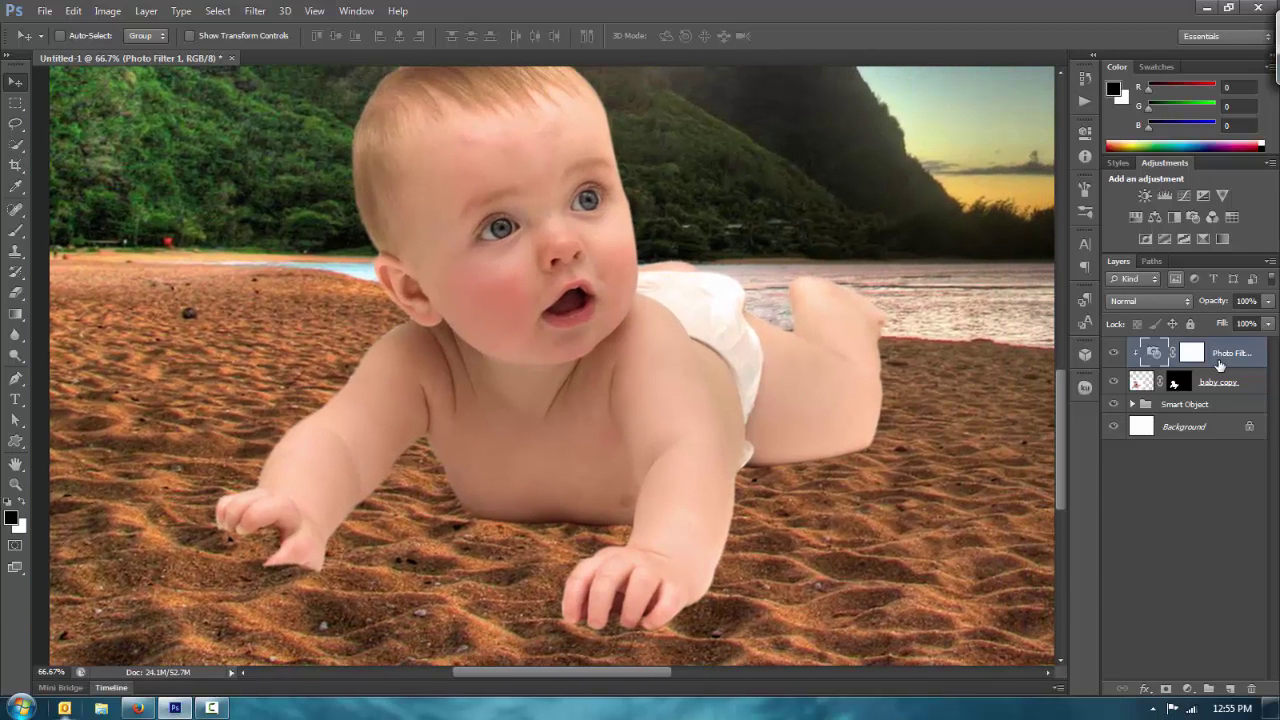
right_click(1180, 382)
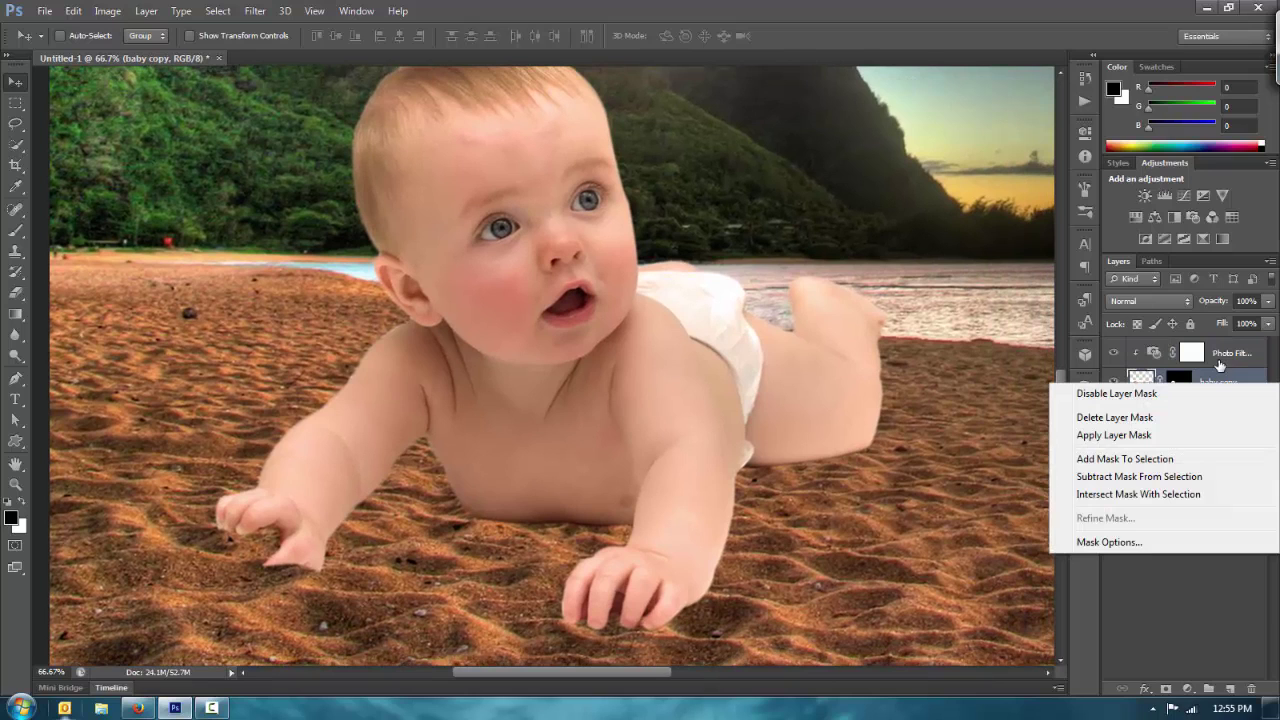
key(Up)
key(Up)
key(Up)
key(Return)
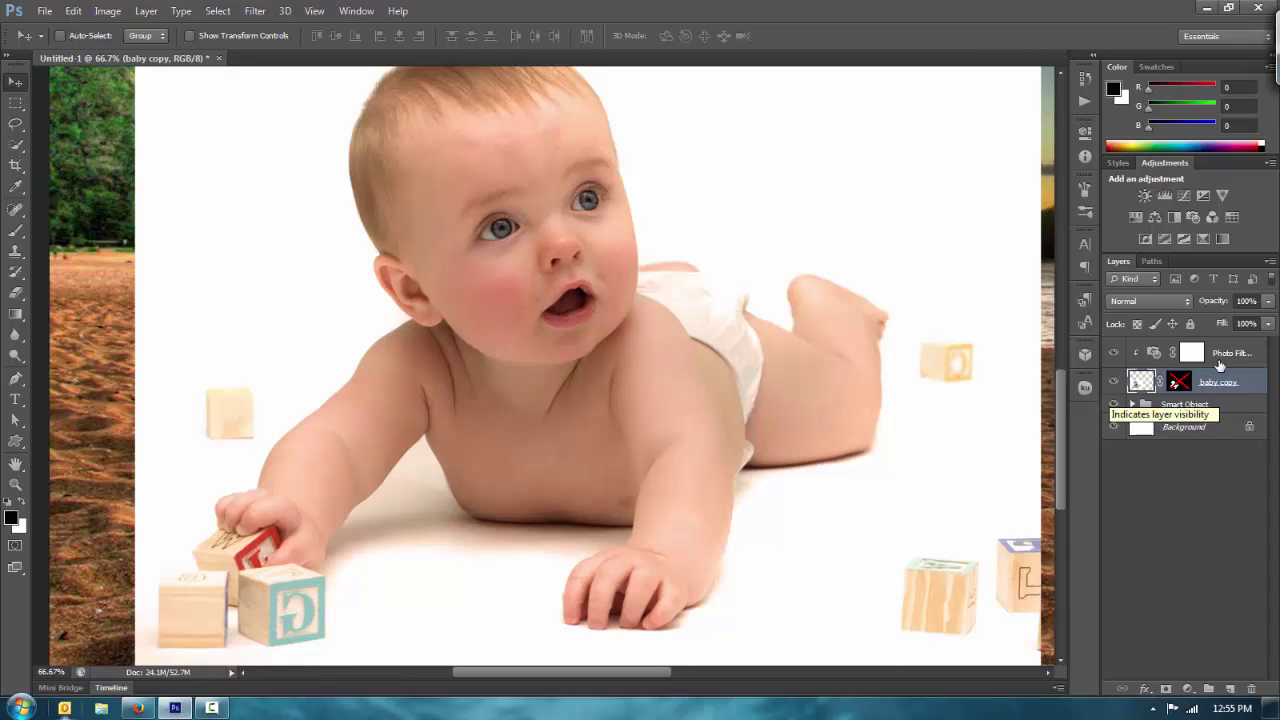
- Re-enable the baby copy layer's mask to restore the cutout over the beach
right_click(1219, 366)
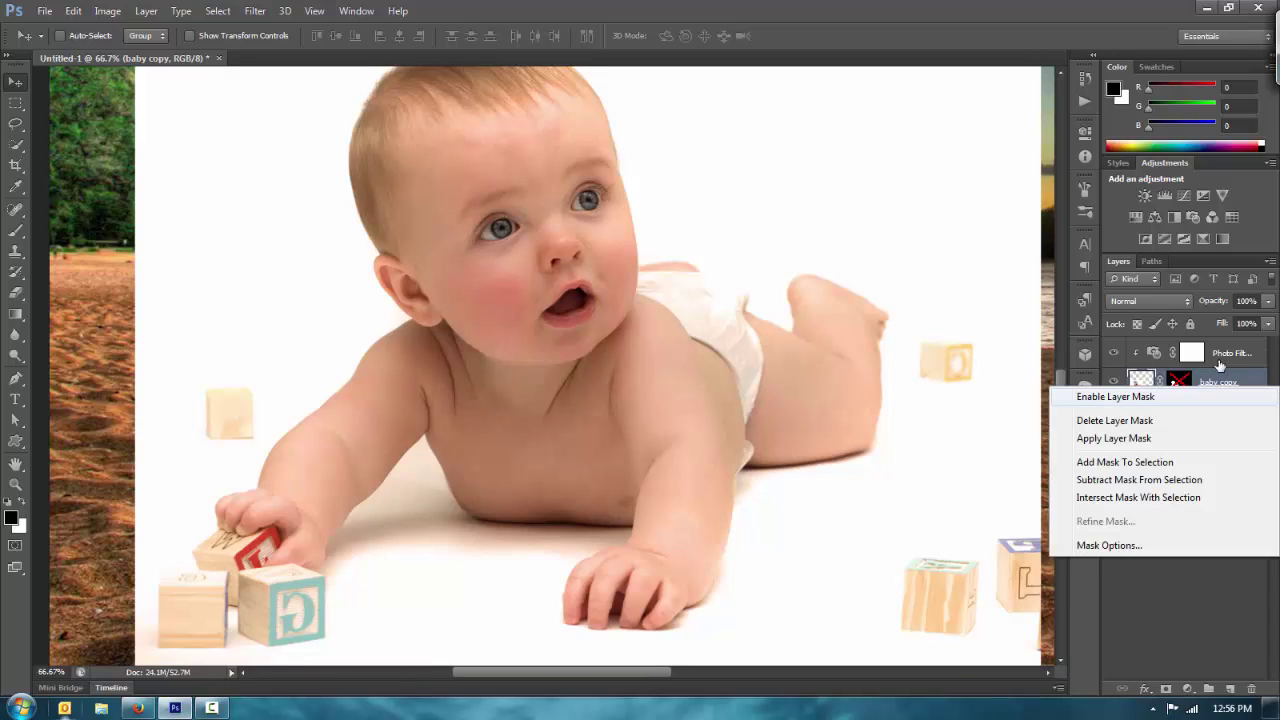
key(Down)
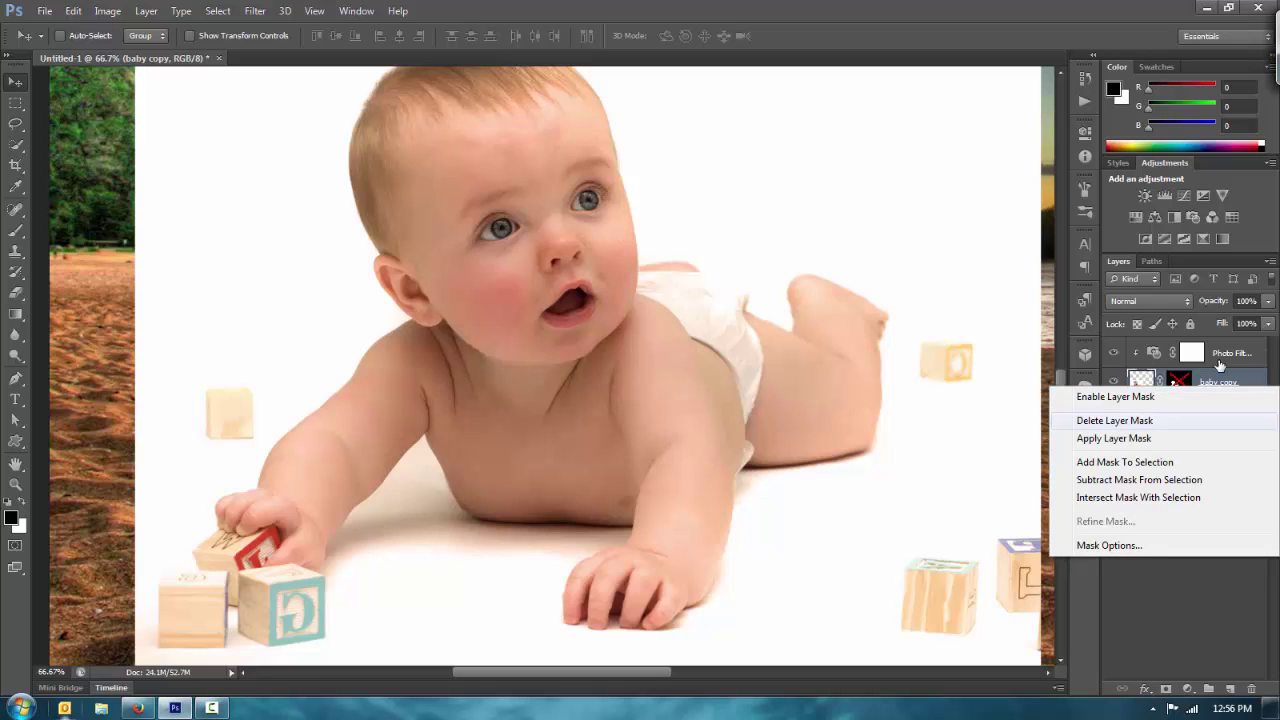
key(Up)
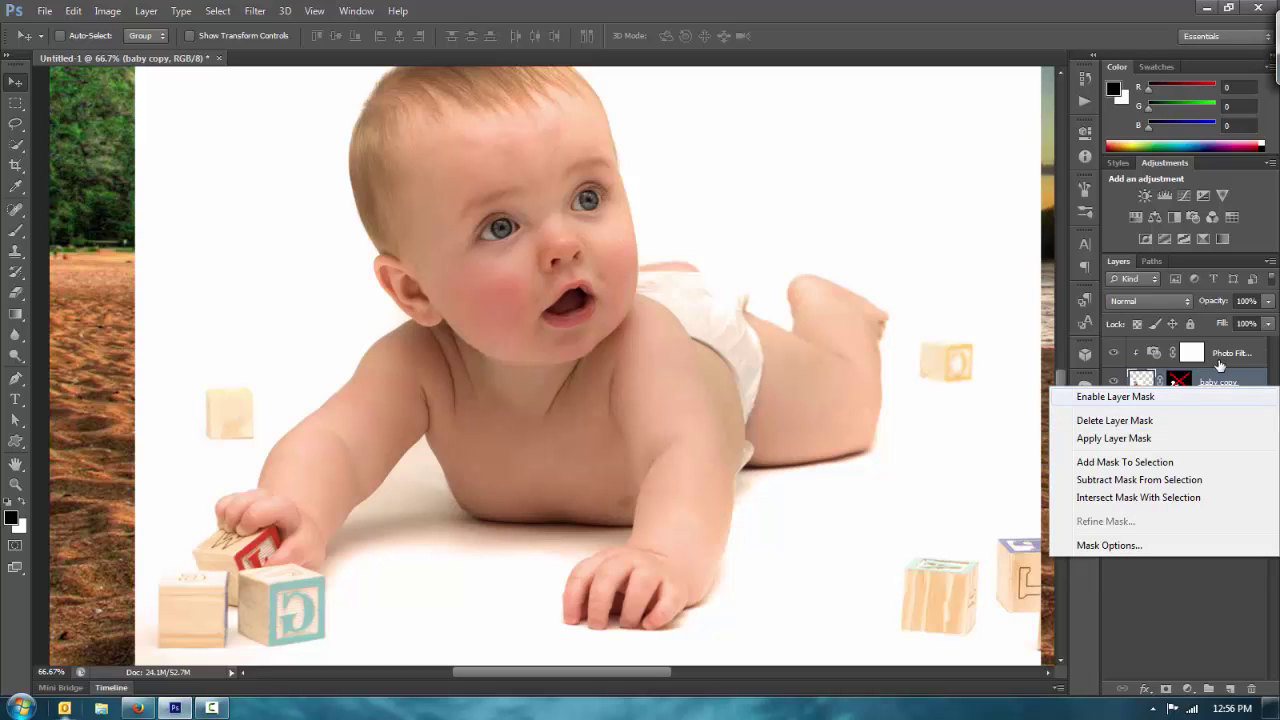
key(Return)
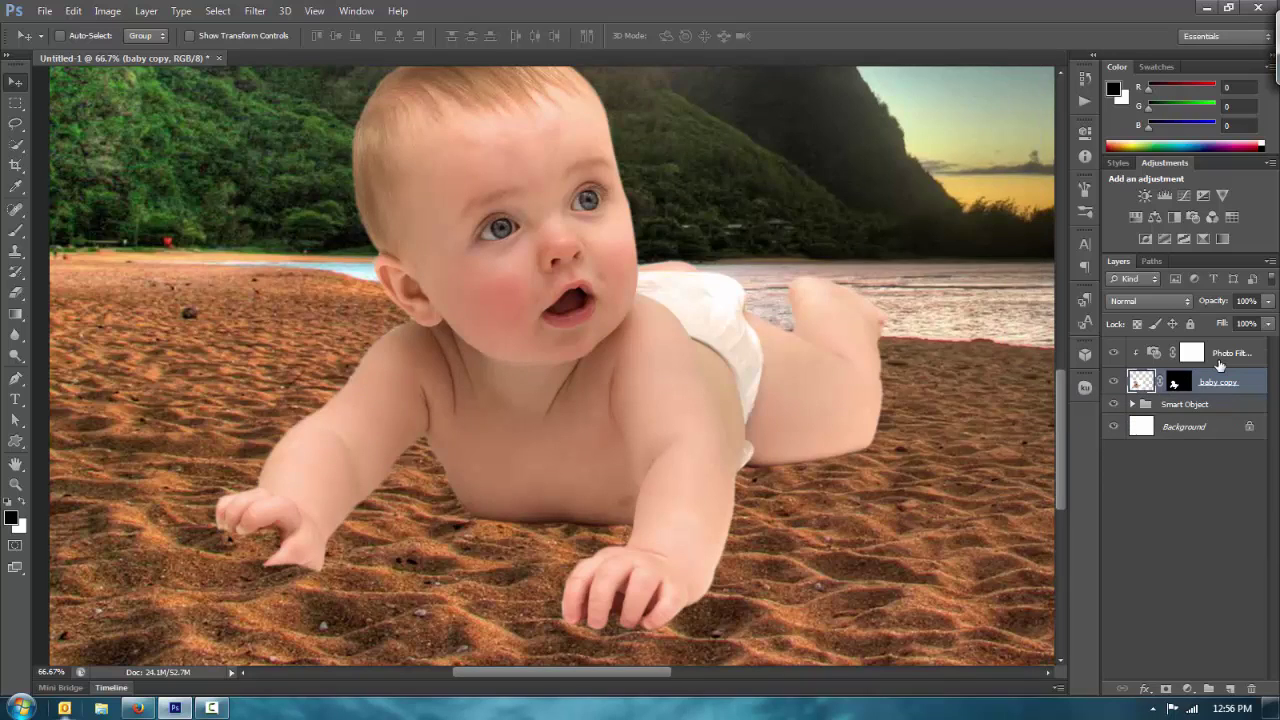
- Try a drop shadow on the baby copy layer with 21 px distance and 12% spread, and discard it
key(ctrl+minus)
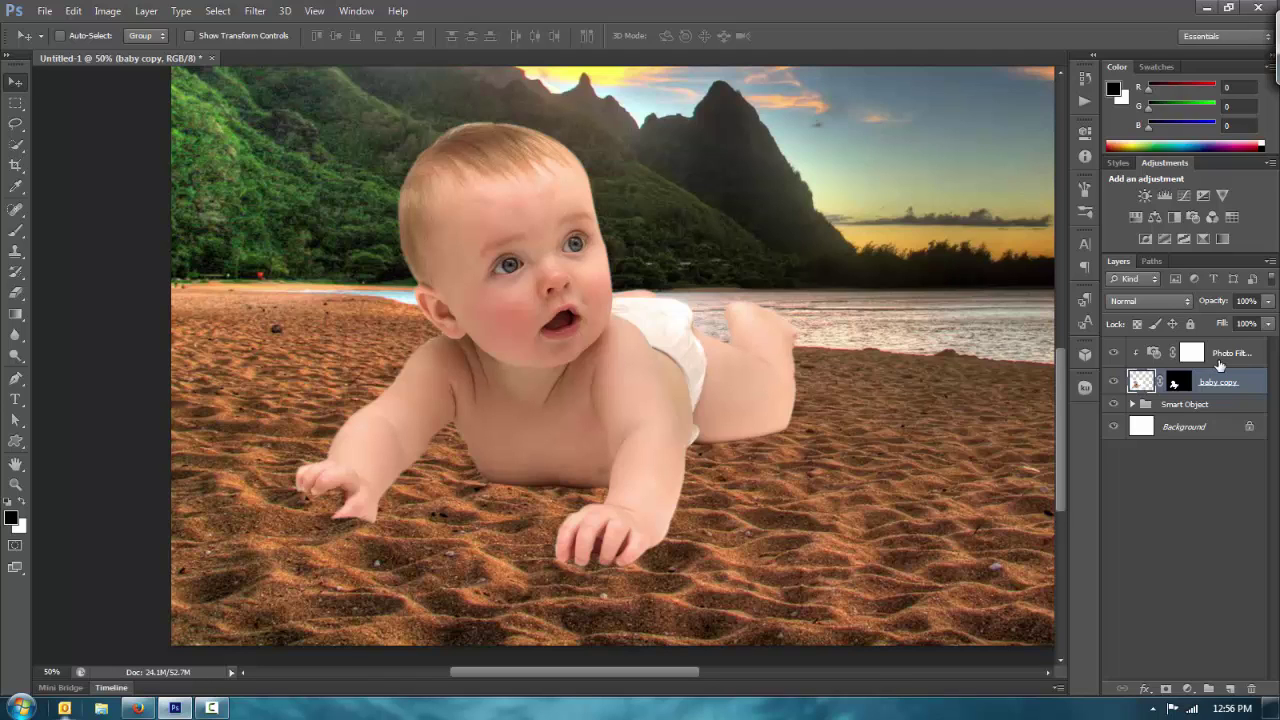
double_click(1219, 366)
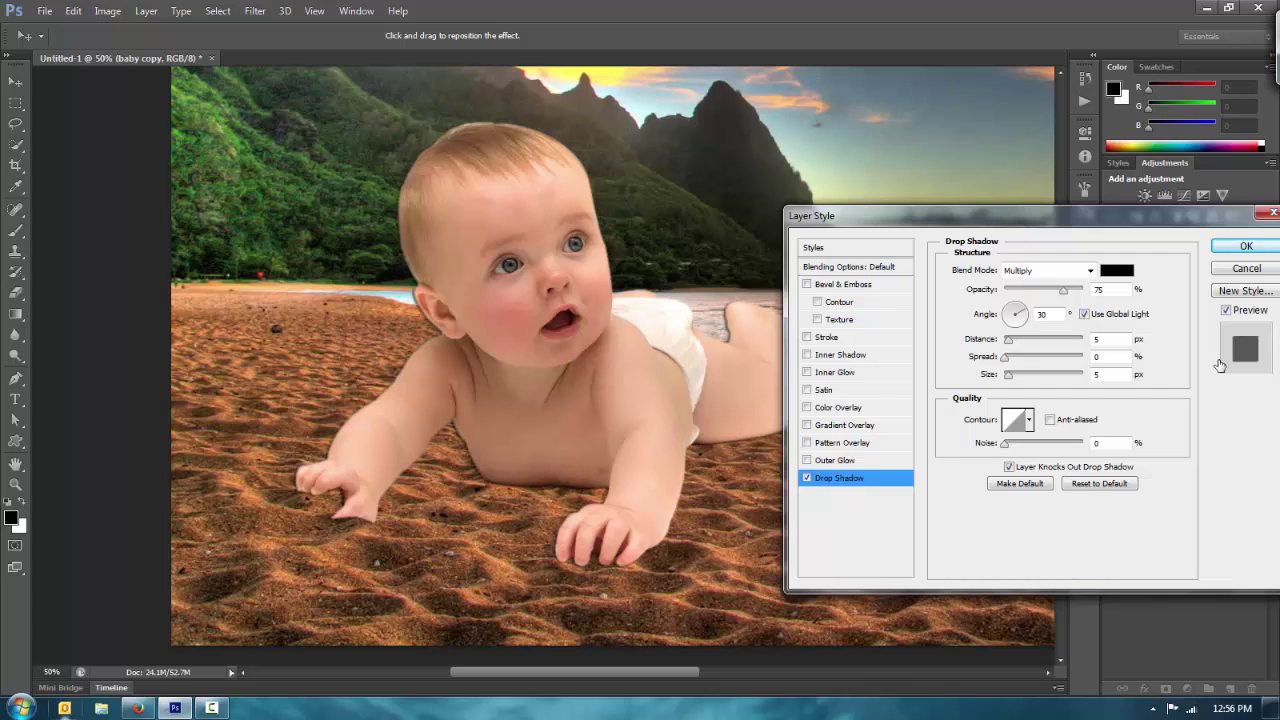
drag(1000, 216, 1010, 252)
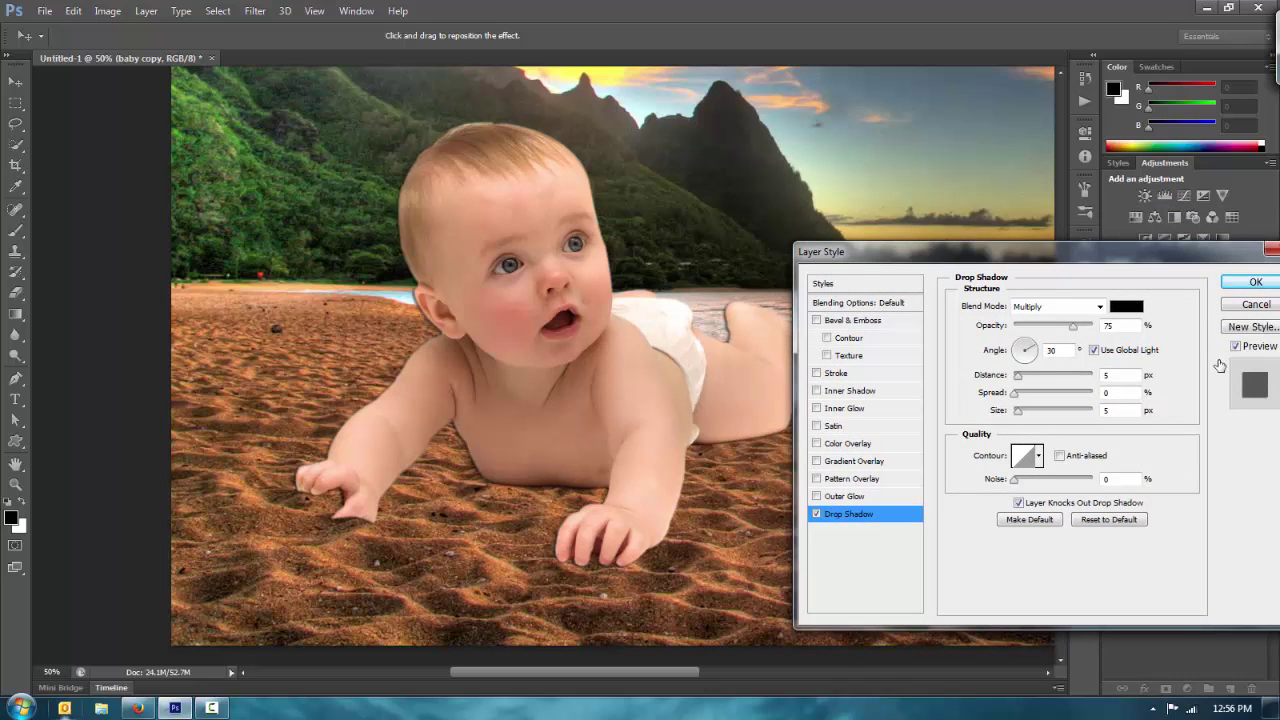
drag(1014, 394, 1030, 376)
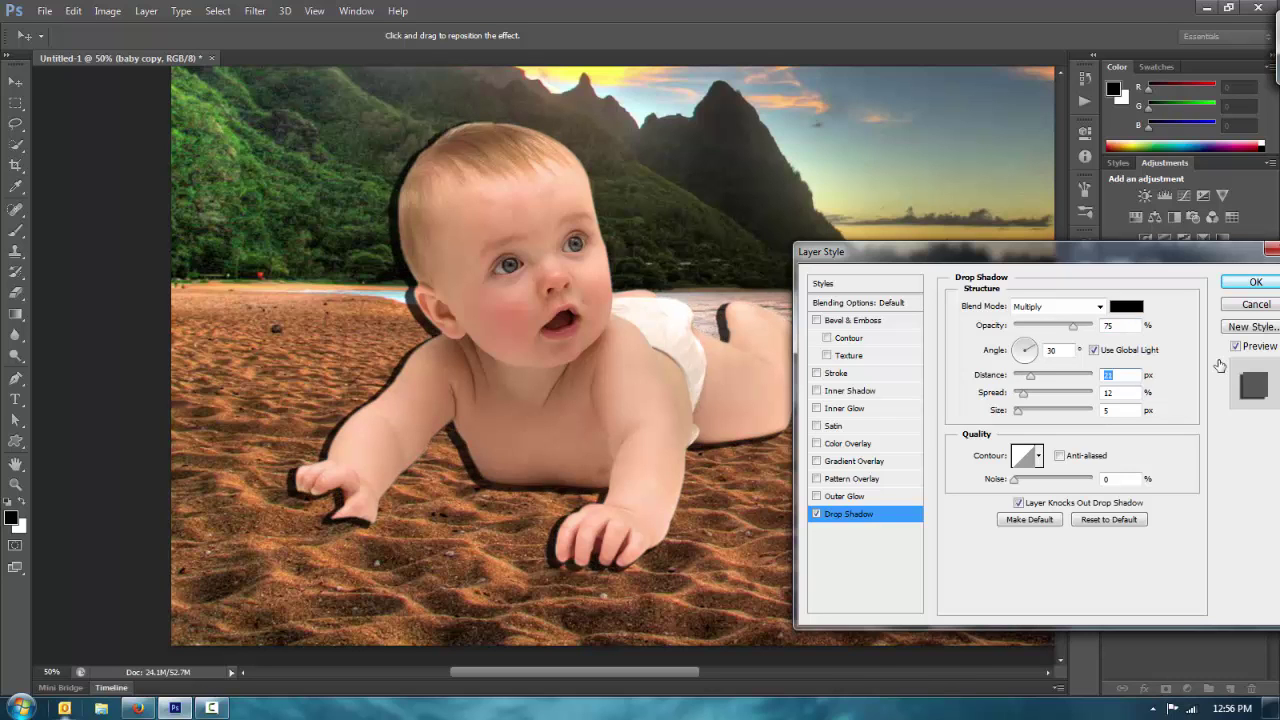
drag(1010, 252, 1064, 195)
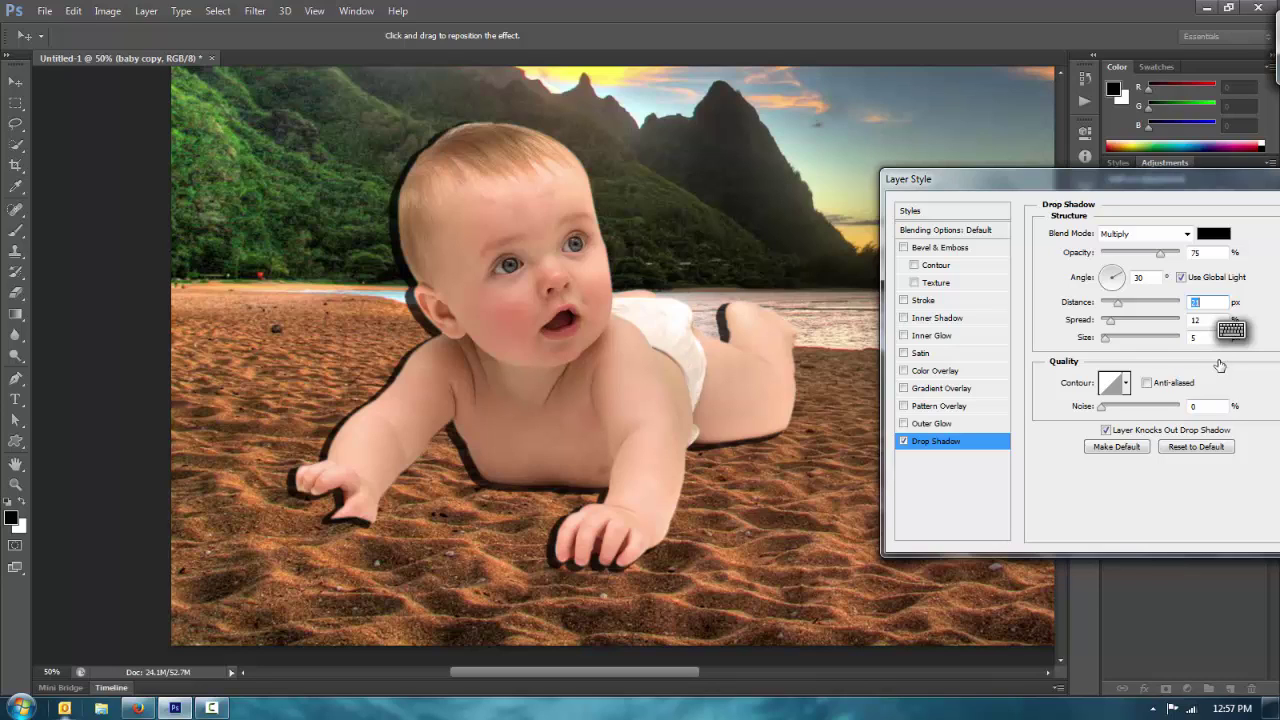
drag(1040, 179, 855, 158)
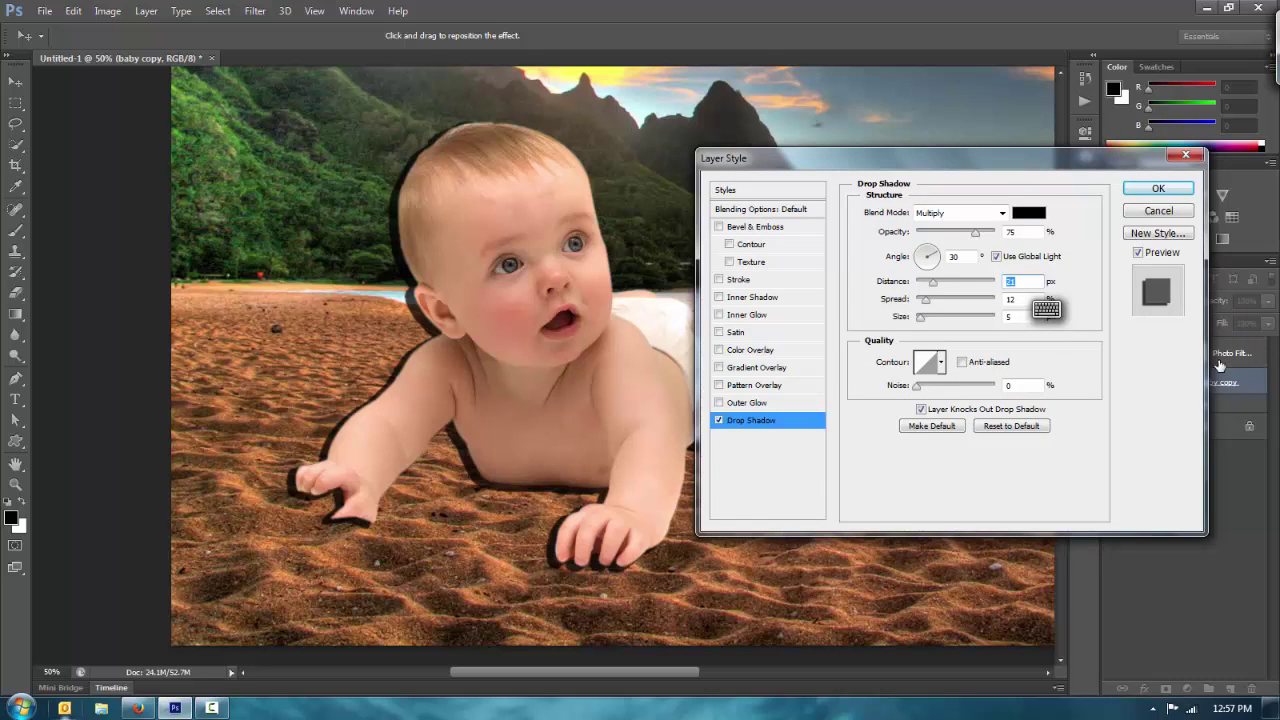
click(719, 420)
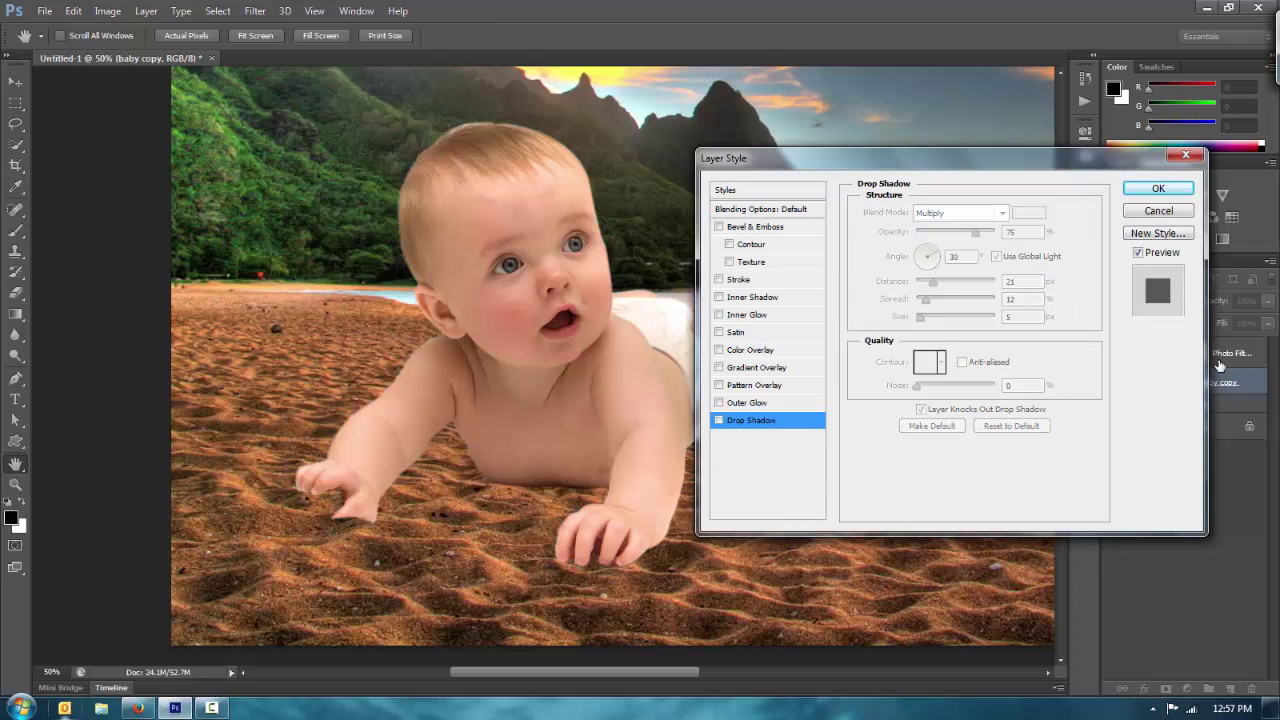
key(Escape)
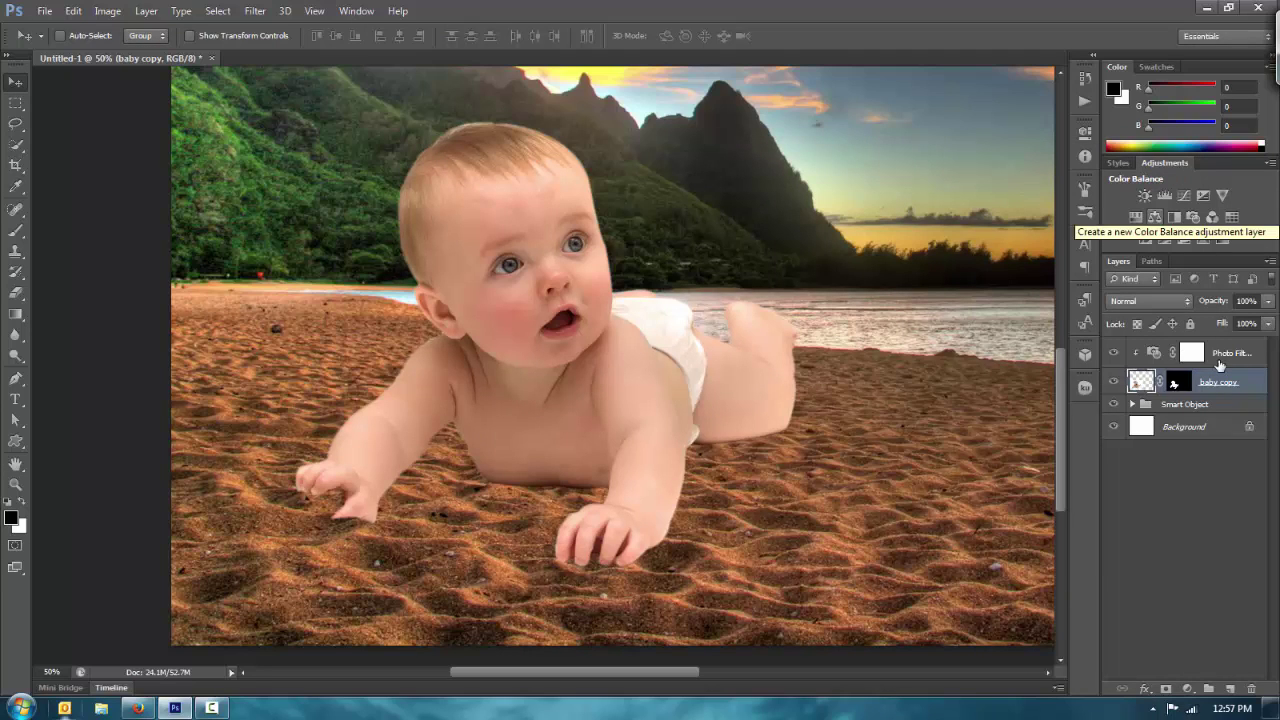
- Load the baby copy layer's mask as a selection around the baby
right_click(1178, 381)
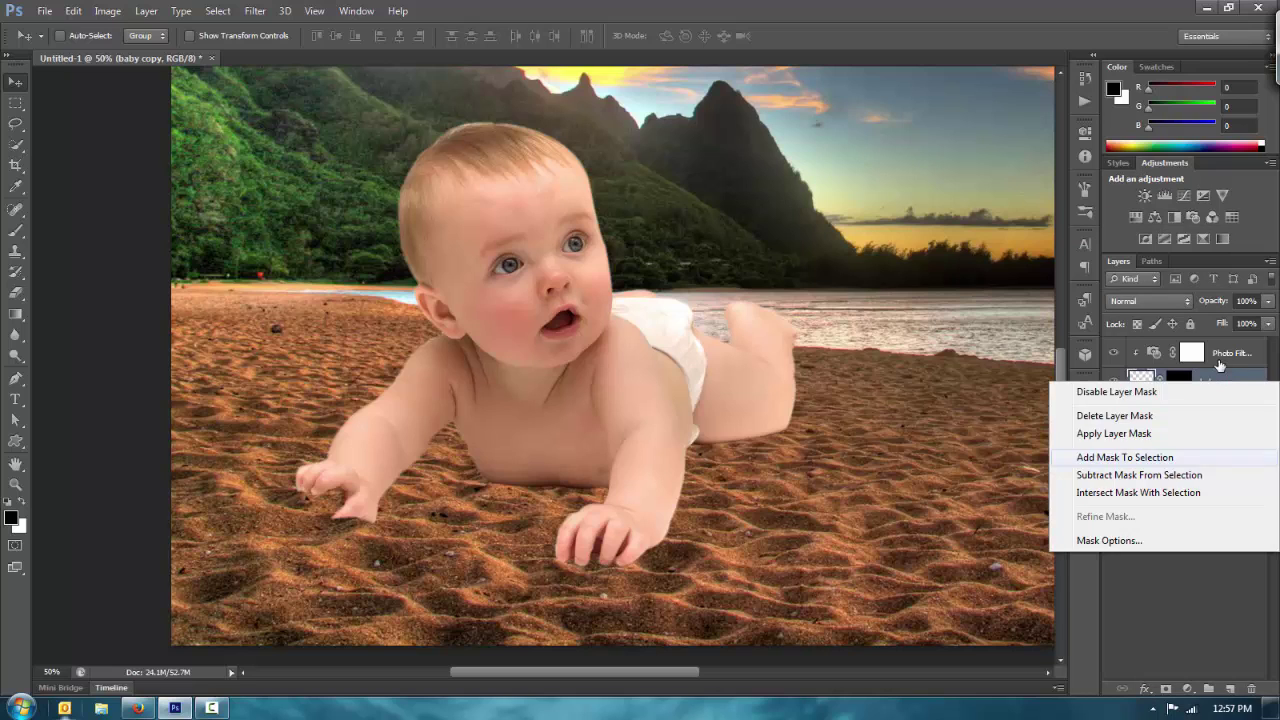
key(Return)
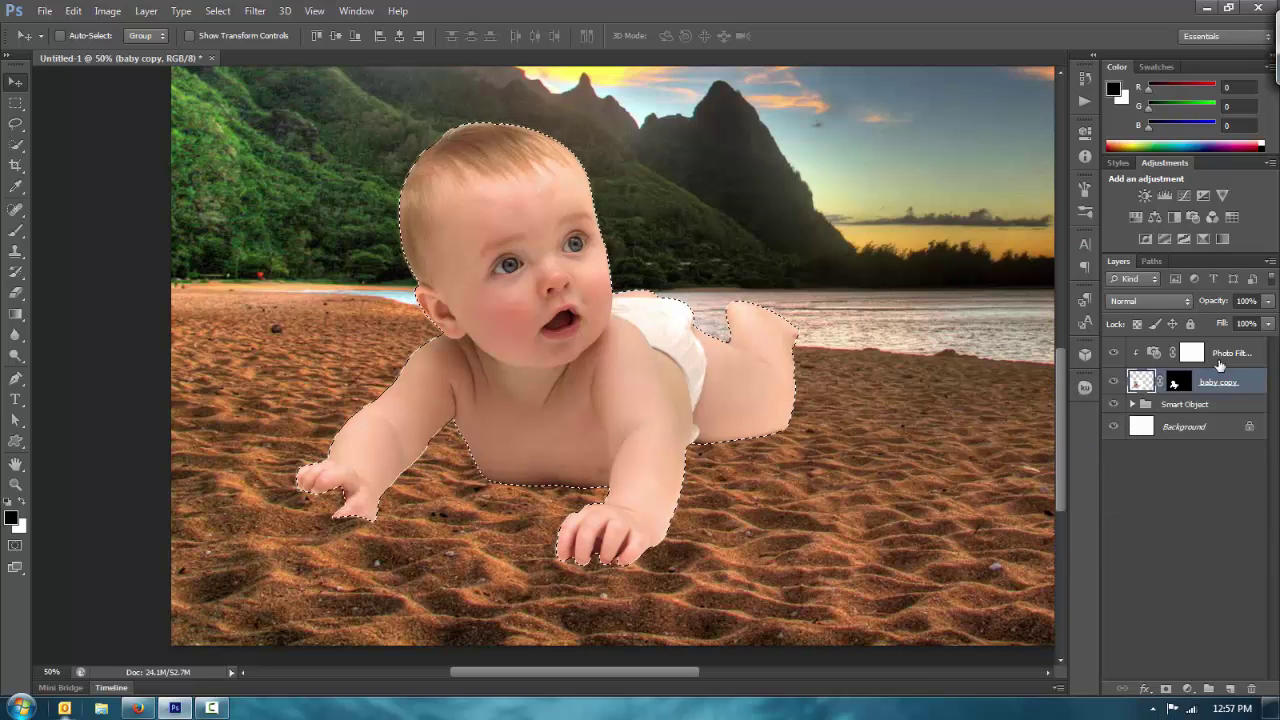
- Try shifting the baby-shaped selection outline sideways over the beach, and undo the shift
key(m)
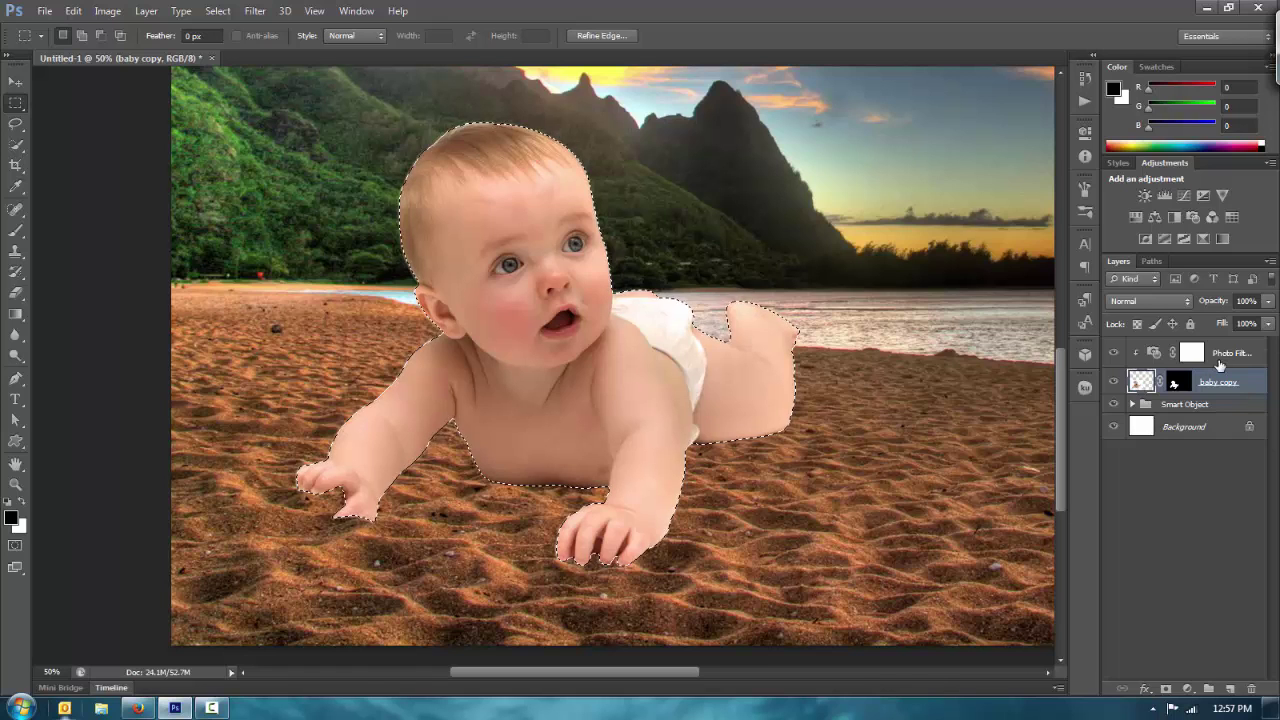
mouse_move(610, 365)
mouse_down()
mouse_move(816, 393)
mouse_move(766, 377)
mouse_up()
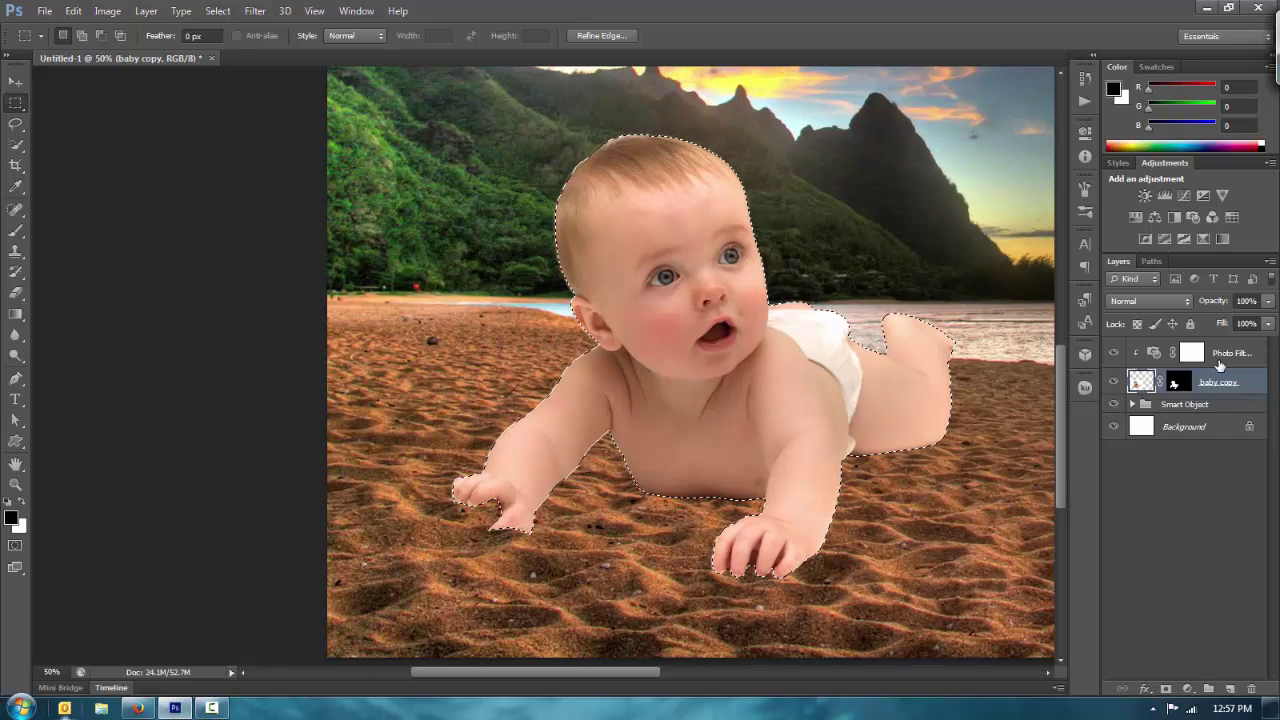
drag(739, 361, 636, 366)
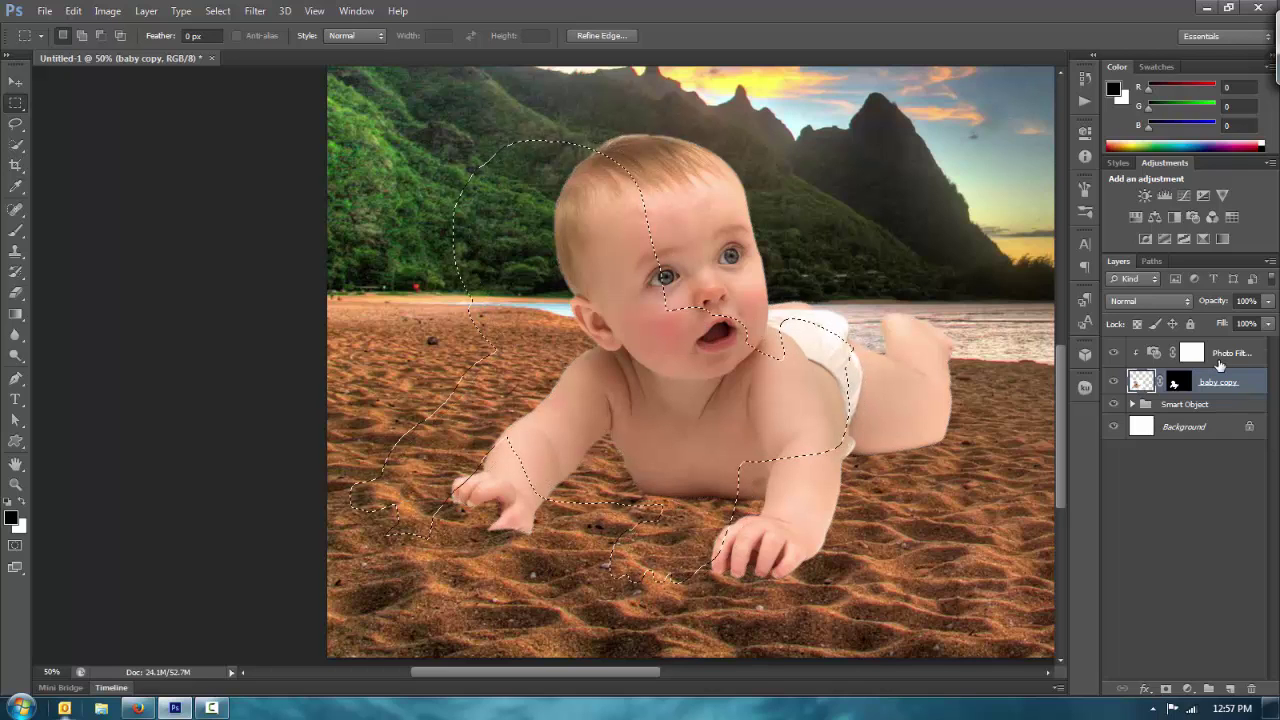
key(ctrl+z)
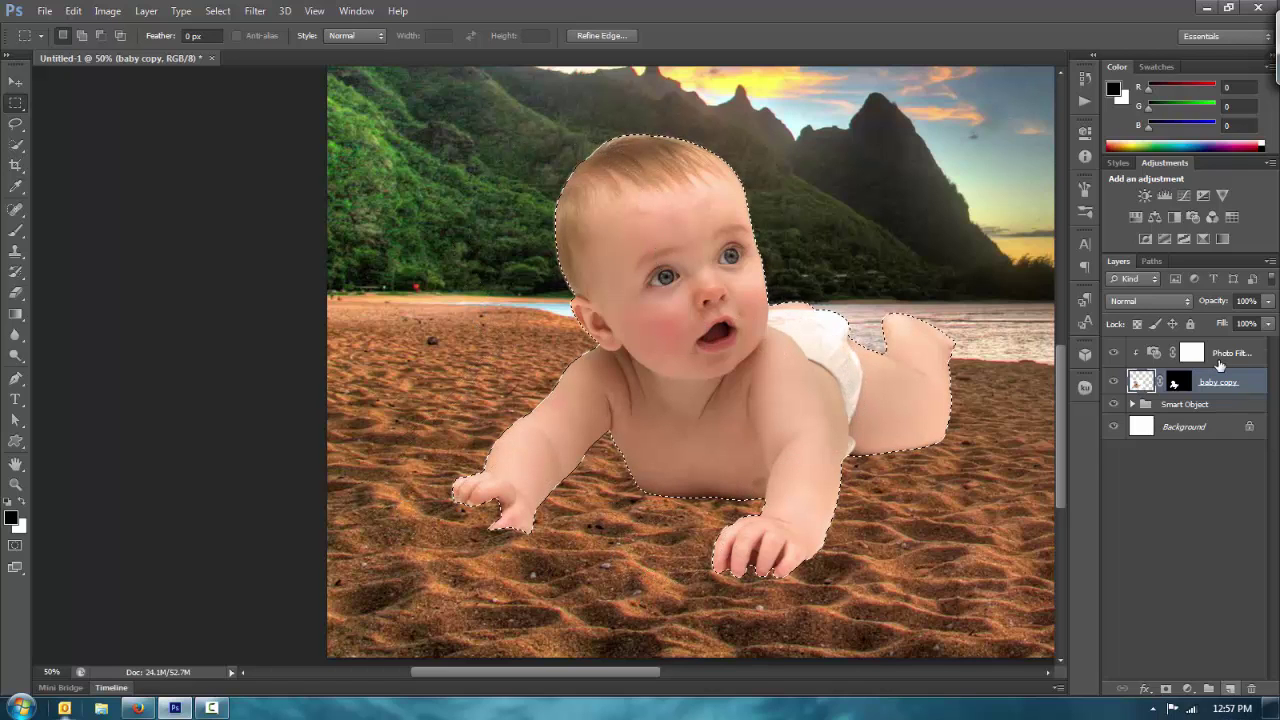
- Add a new layer above the baby copy layer and fill the baby selection with the black foreground colour at 100% opacity
key(ctrl+shift+alt+n)
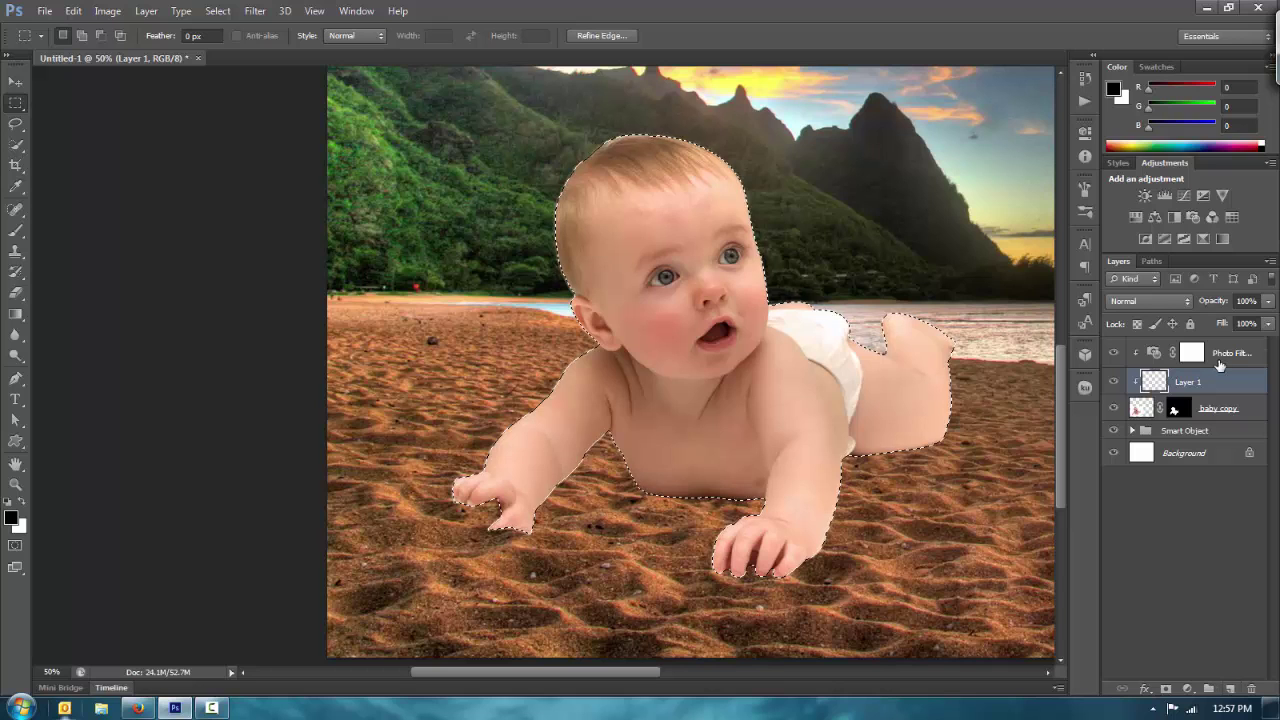
key(ctrl+shift+n)
key(alt+l)
key(Left)
key(Left)
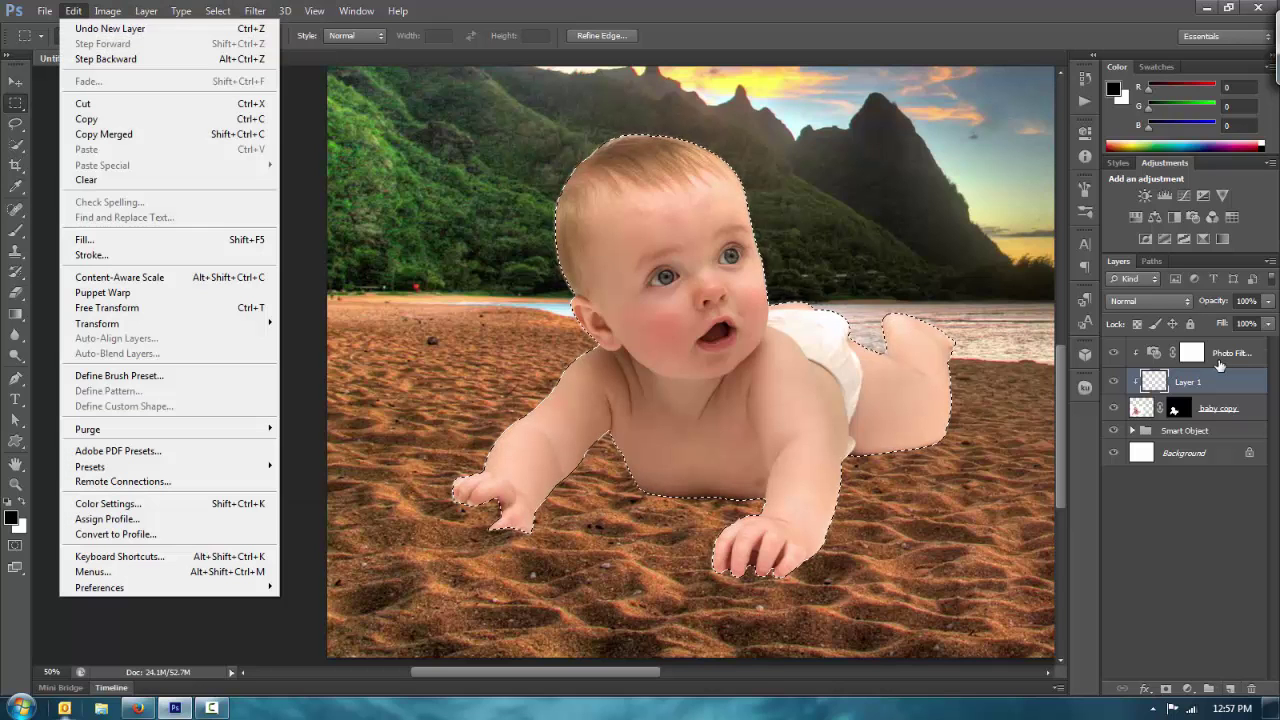
key(Down)
key(Down)
key(Down)
key(Down)
key(Down)
key(Down)
key(Down)
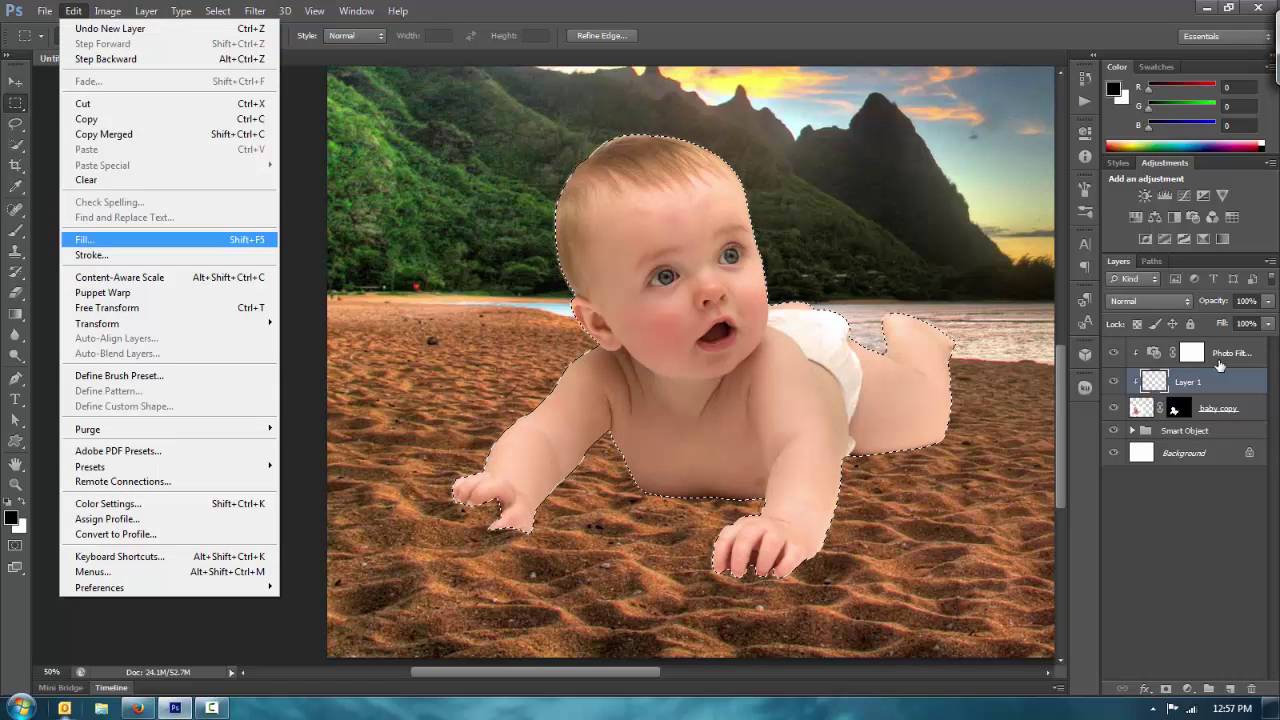
key(Return)
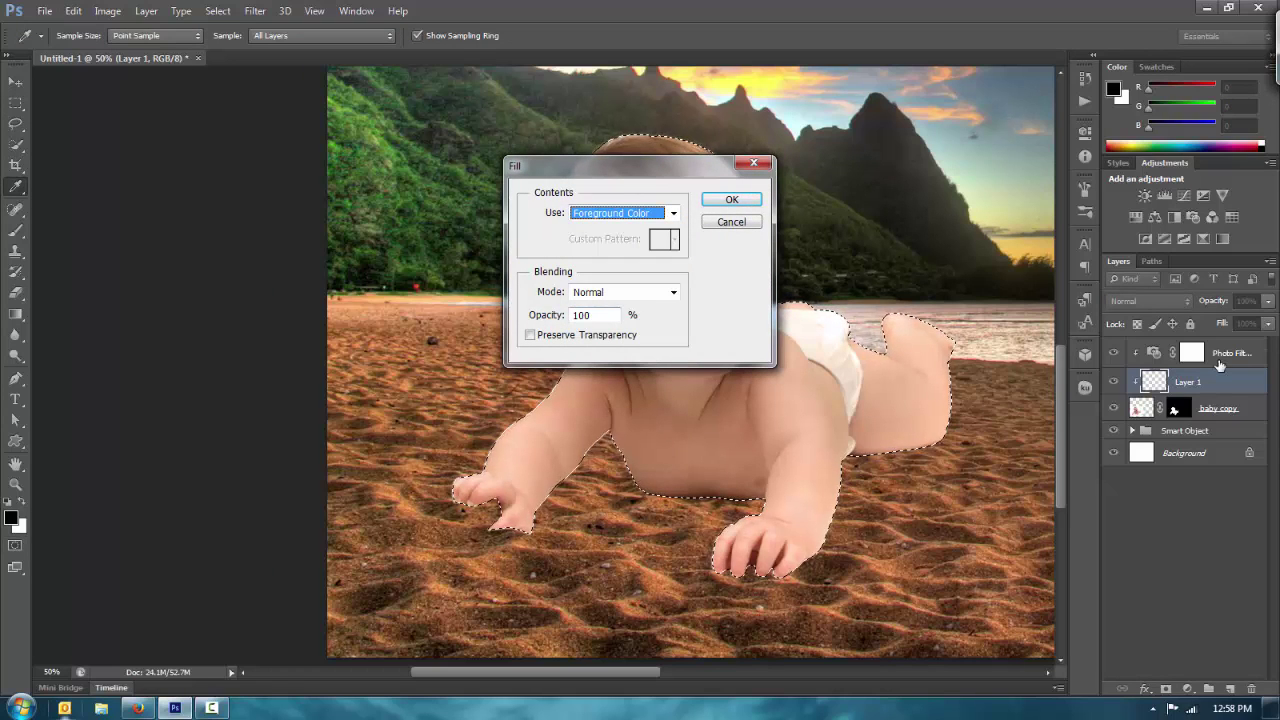
key(Return)
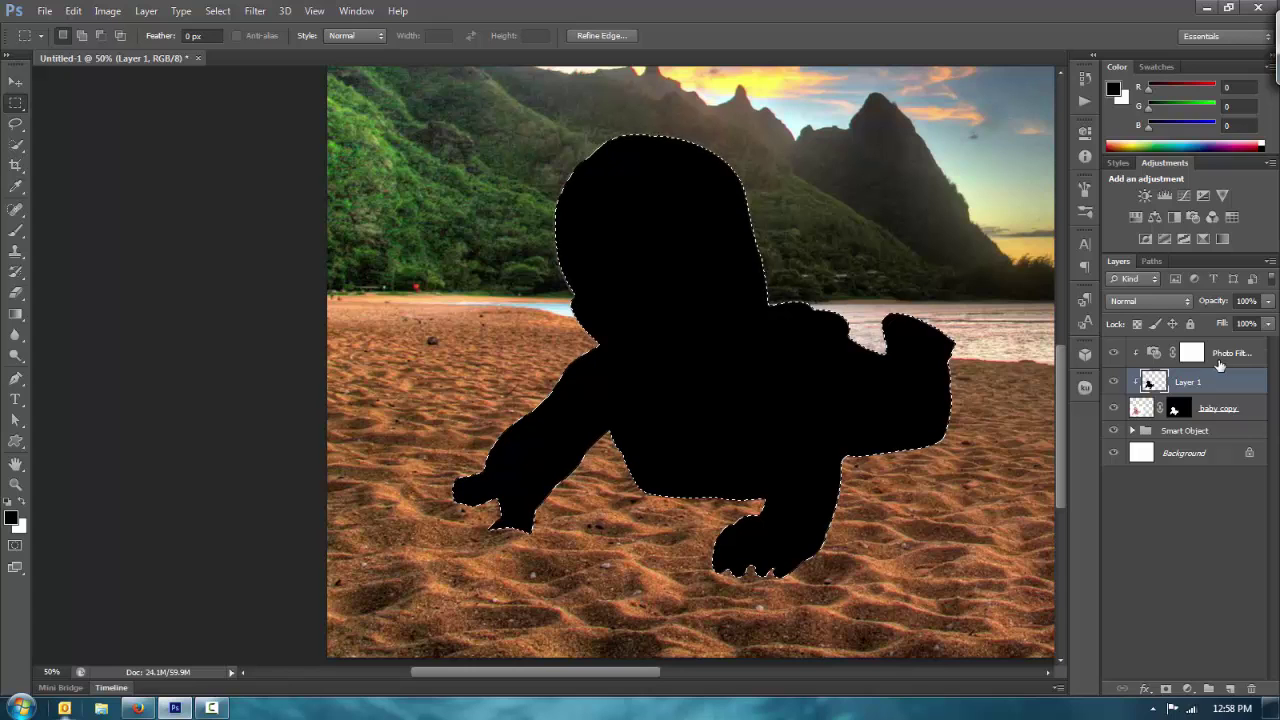
- Place the black silhouette layer beneath the baby copy layer, rename it hadow, and deselect
key(ctrl+bracketleft)
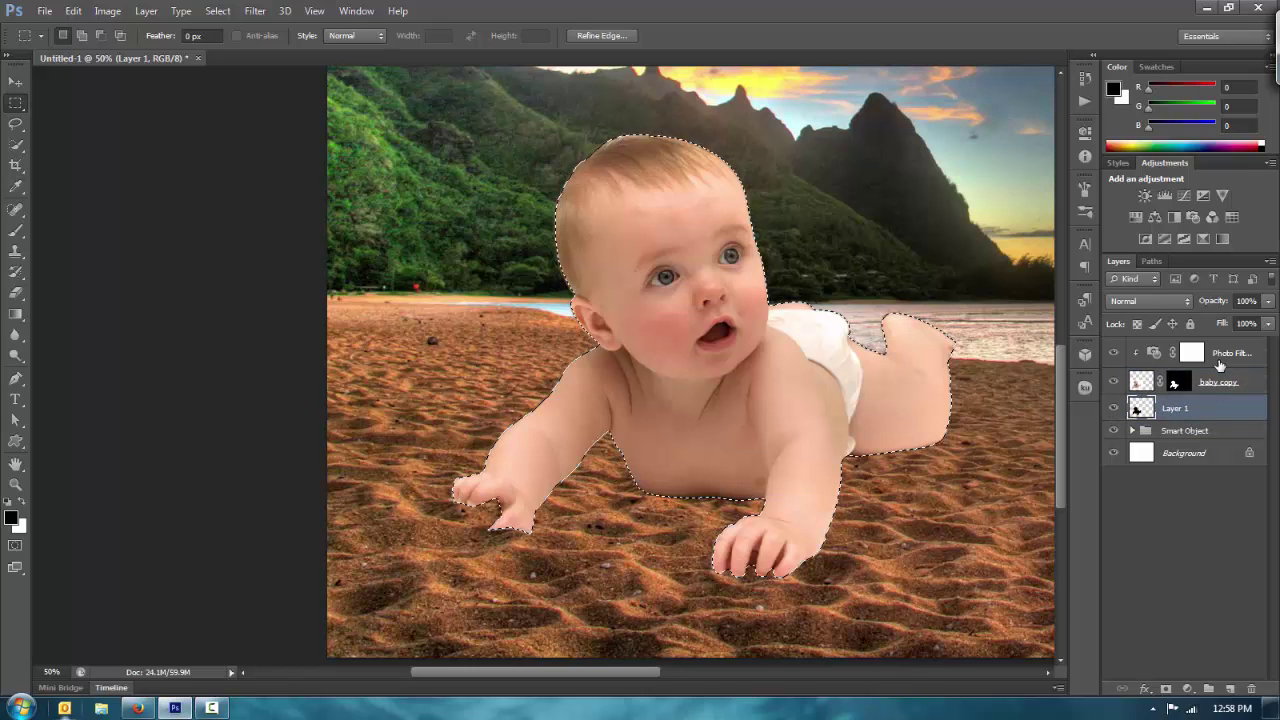
key(F2)
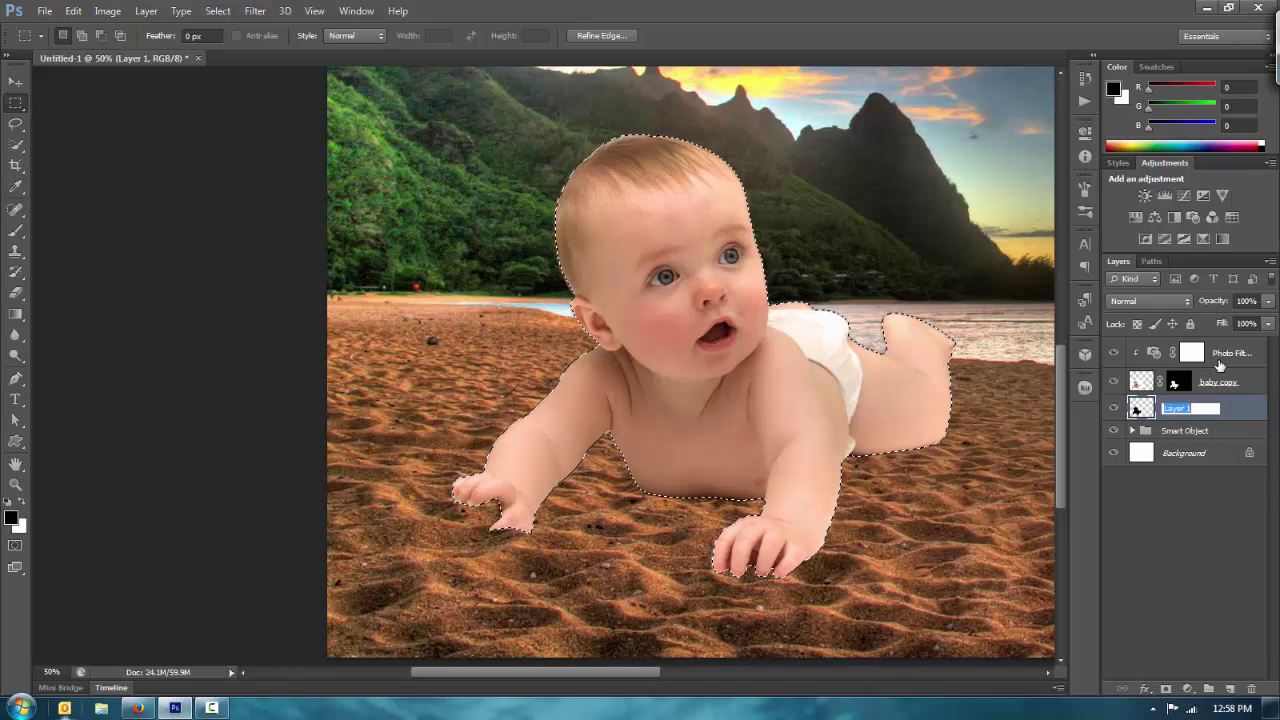
text(shadow)
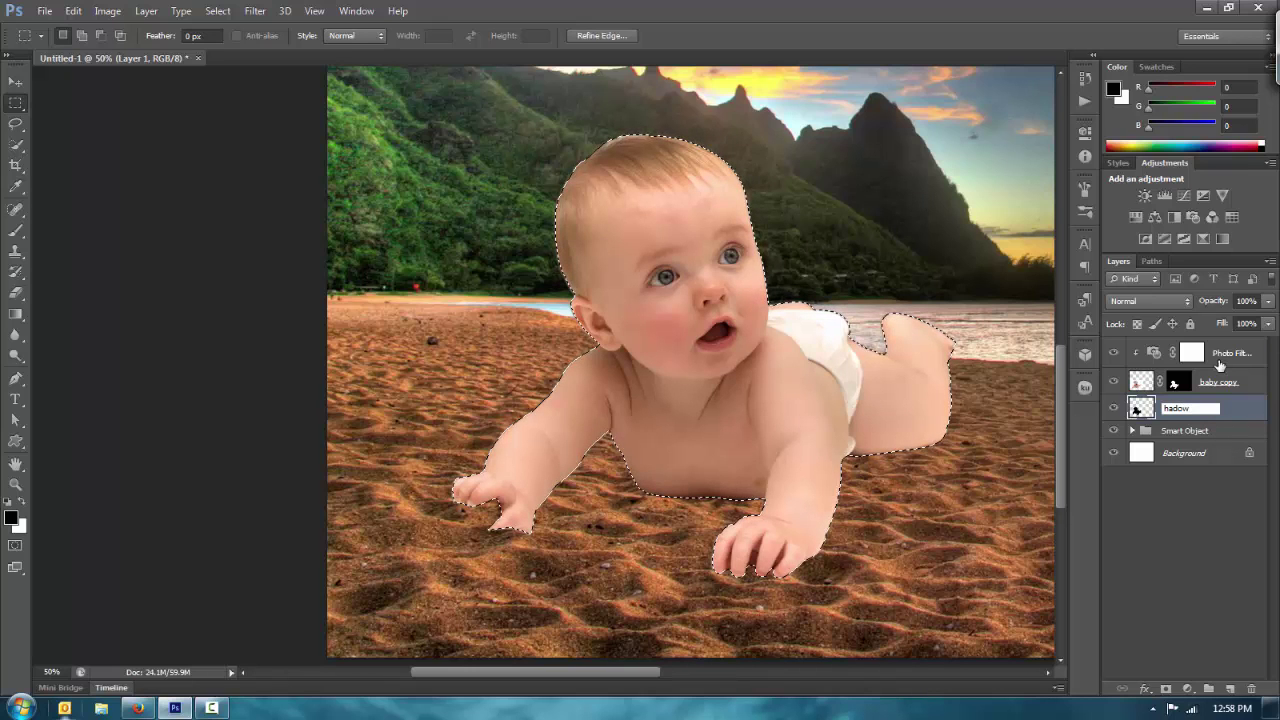
key(Return)
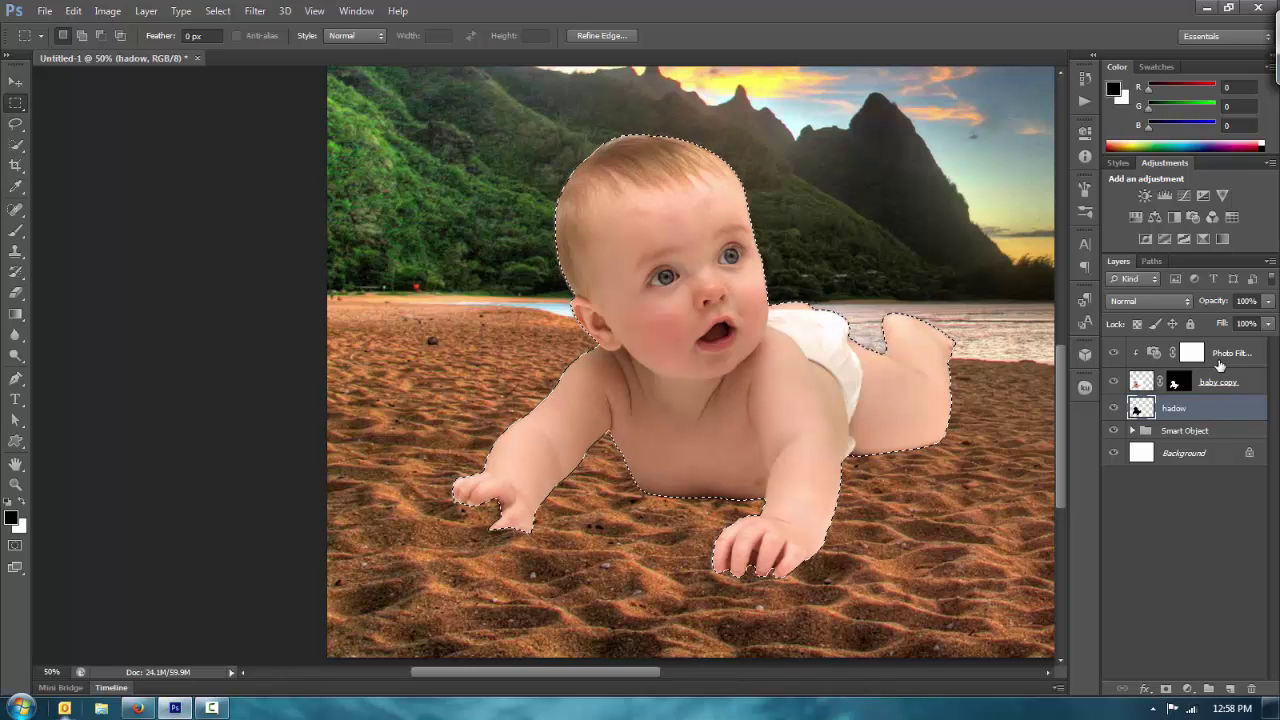
key(ctrl+d)
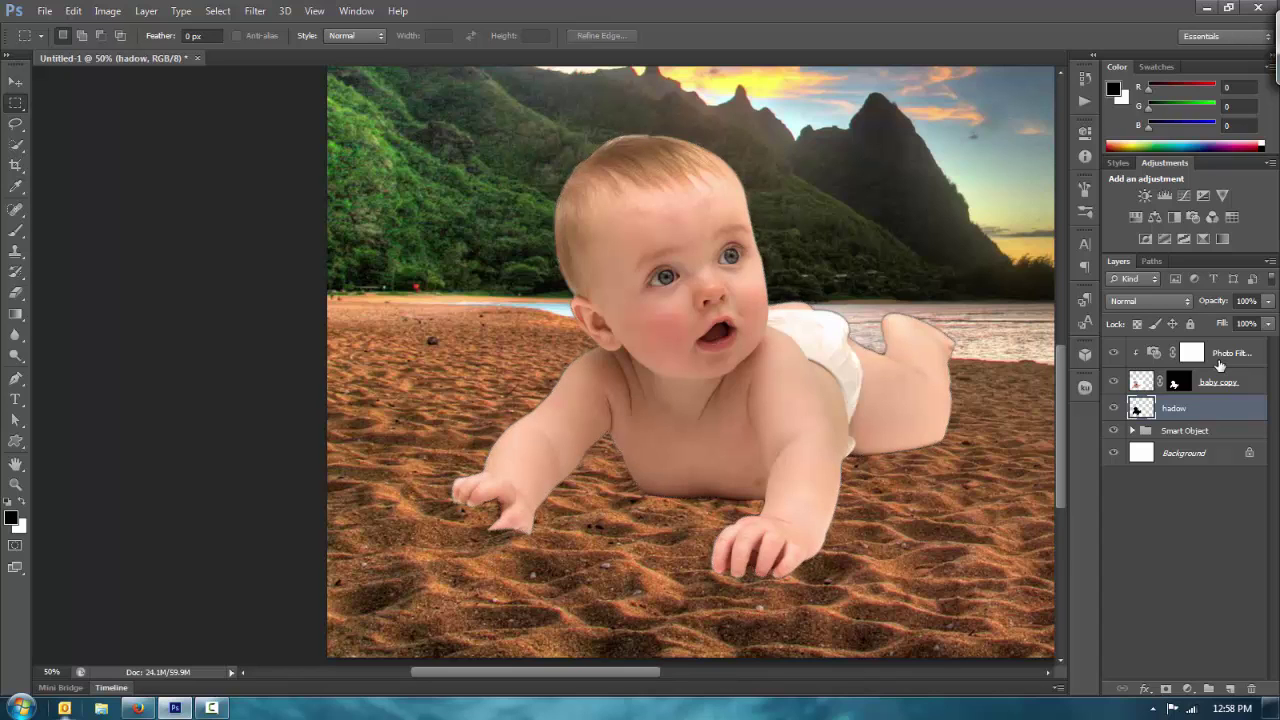
- Free-transform the black silhouette to about 61% height and shift it slightly upward beneath the baby
key(v)
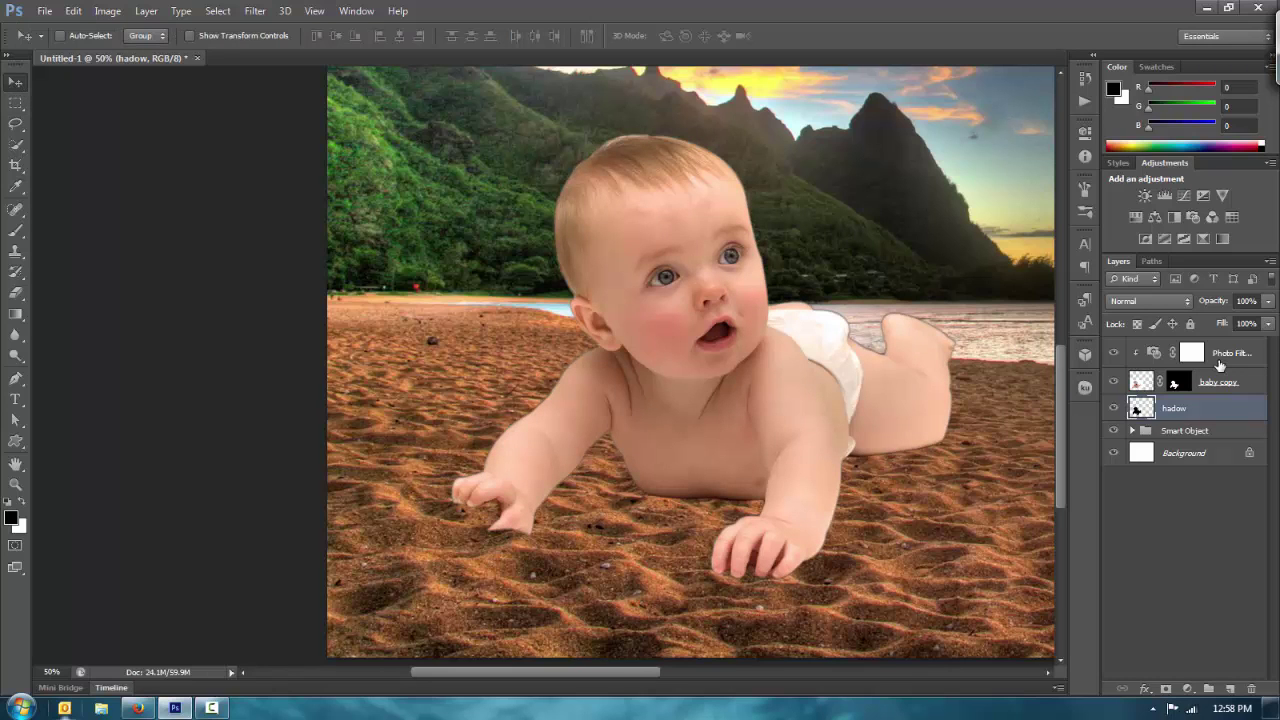
drag(707, 456, 551, 445)
key(ctrl+t)
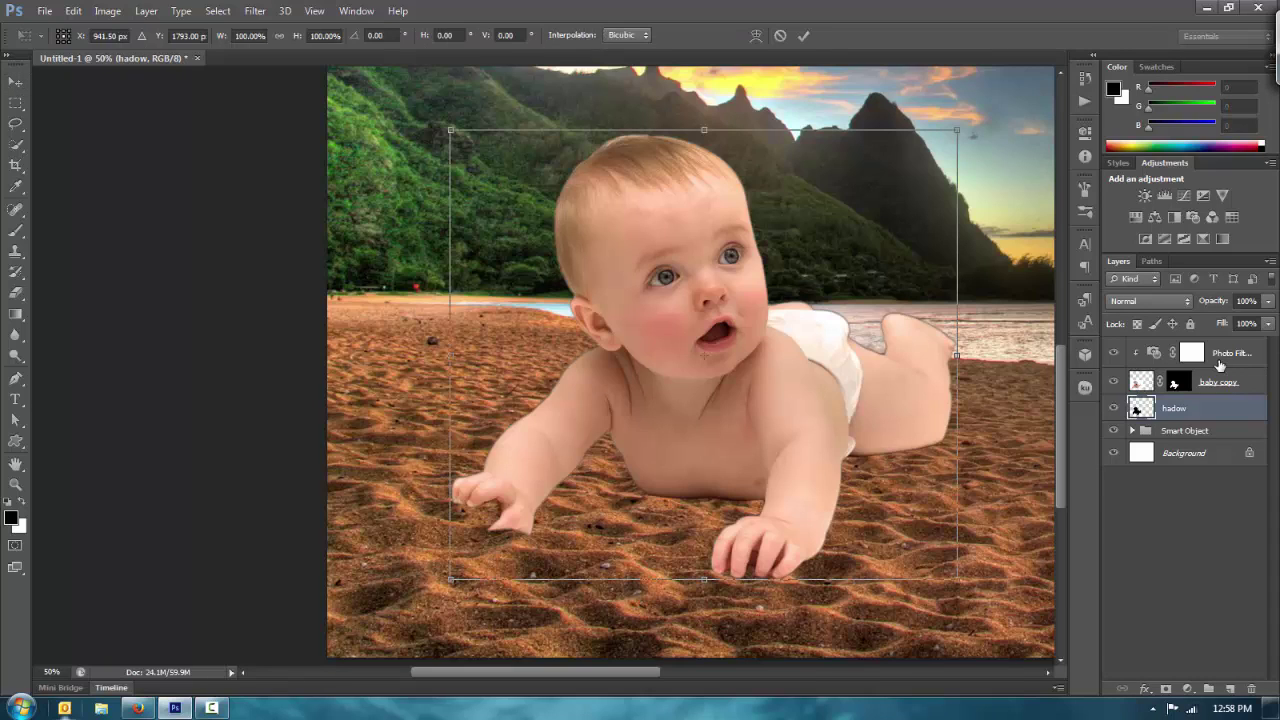
drag(704, 130, 704, 304)
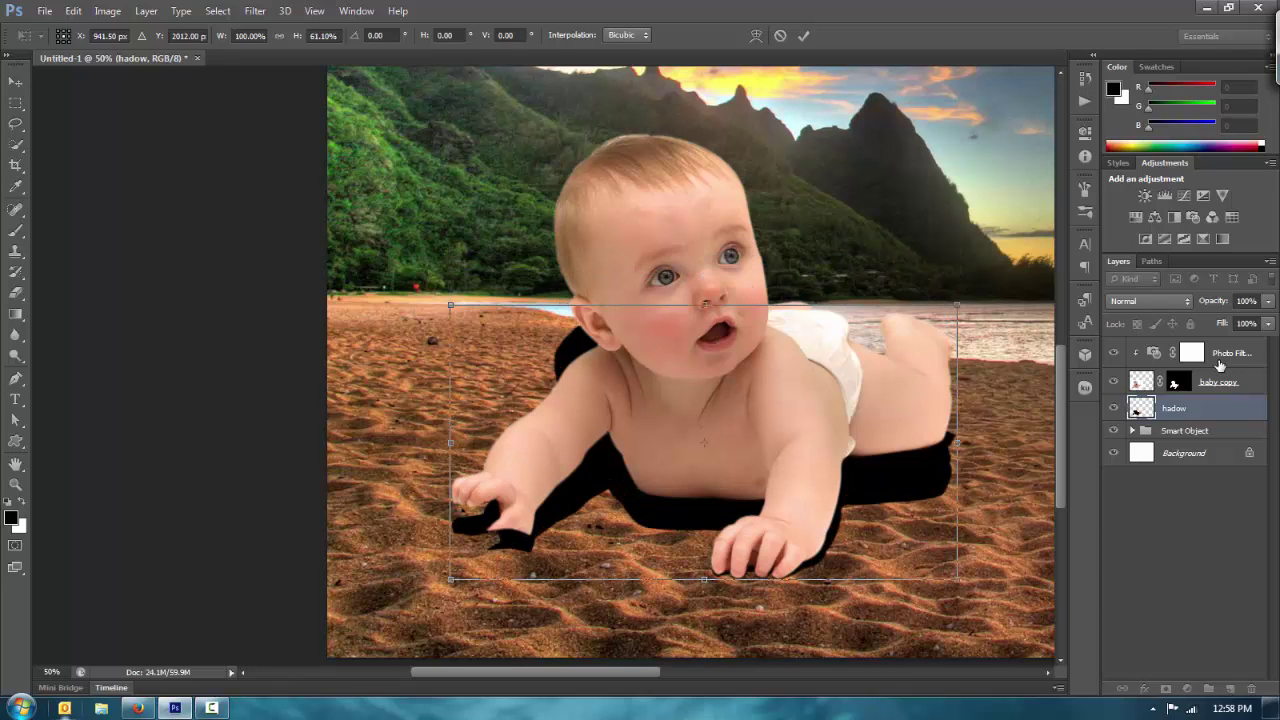
drag(704, 400, 703, 386)
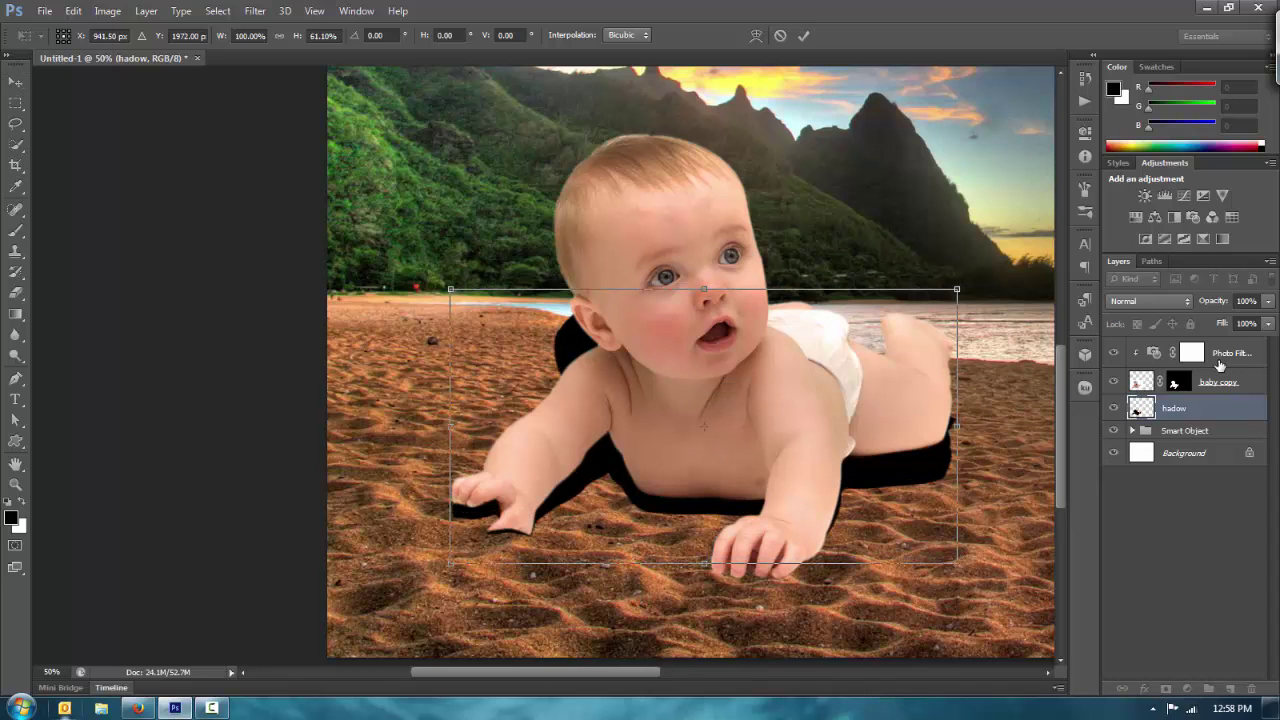
- Apply a Perspective transform to the silhouette, narrowing its upper edge symmetrically by about 11°
click(73, 11)
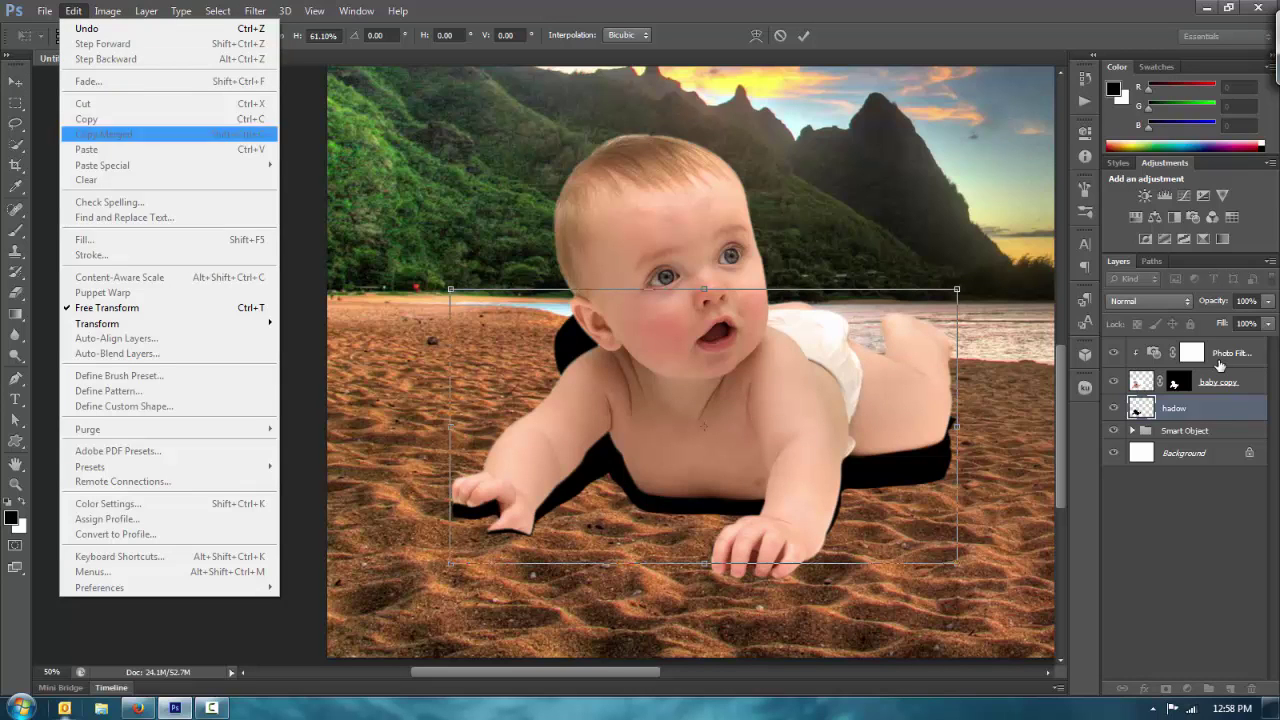
mouse_move(150, 323)
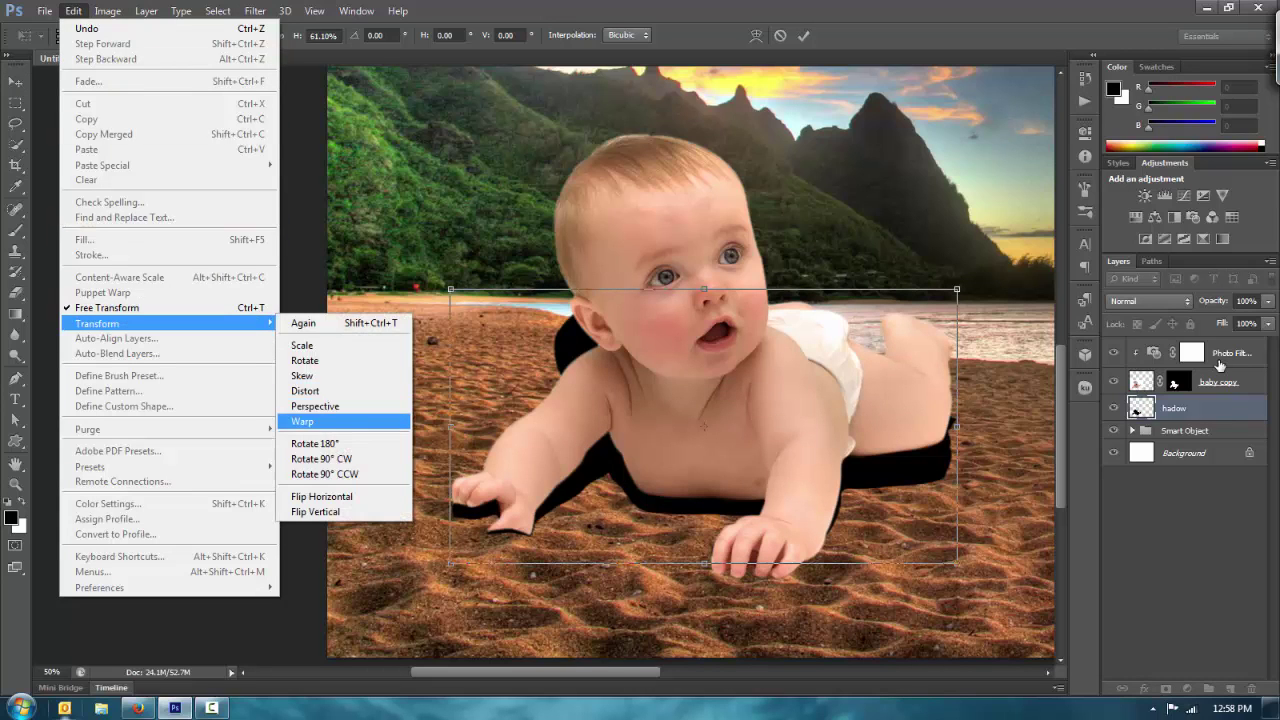
key(Return)
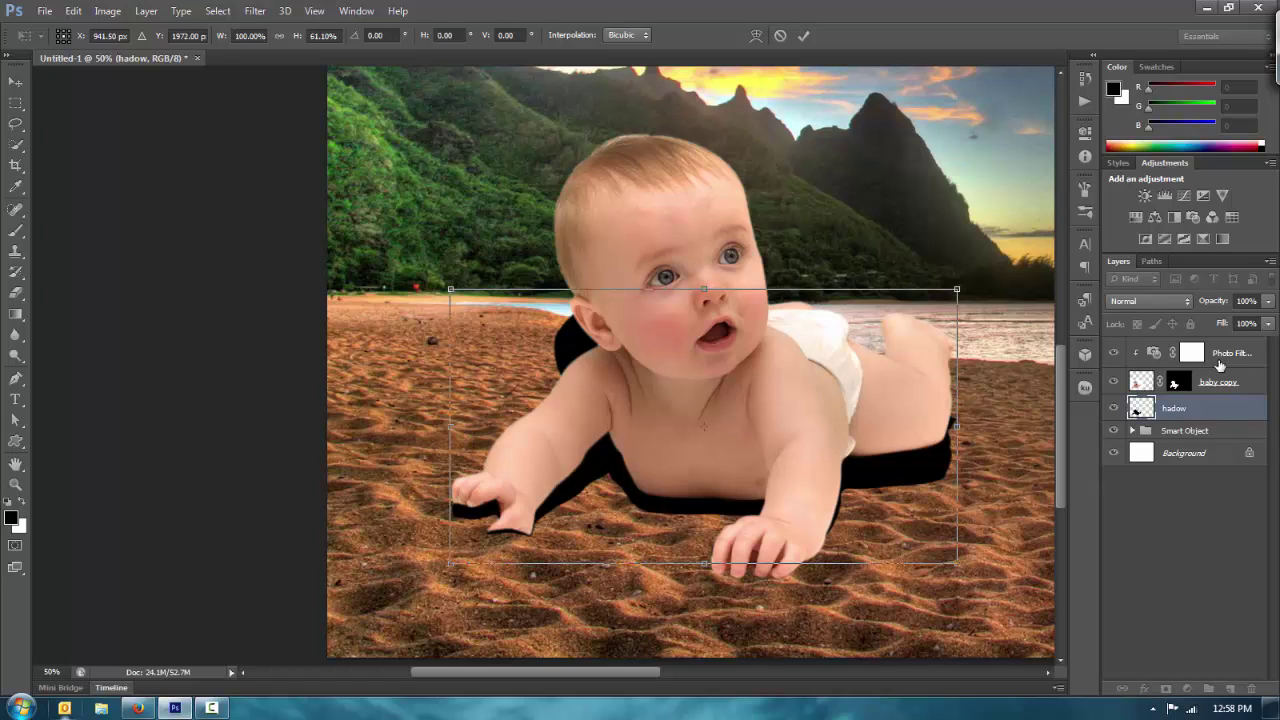
mouse_move(957, 289)
mouse_down()
mouse_move(880, 289)
mouse_move(903, 289)
mouse_up()
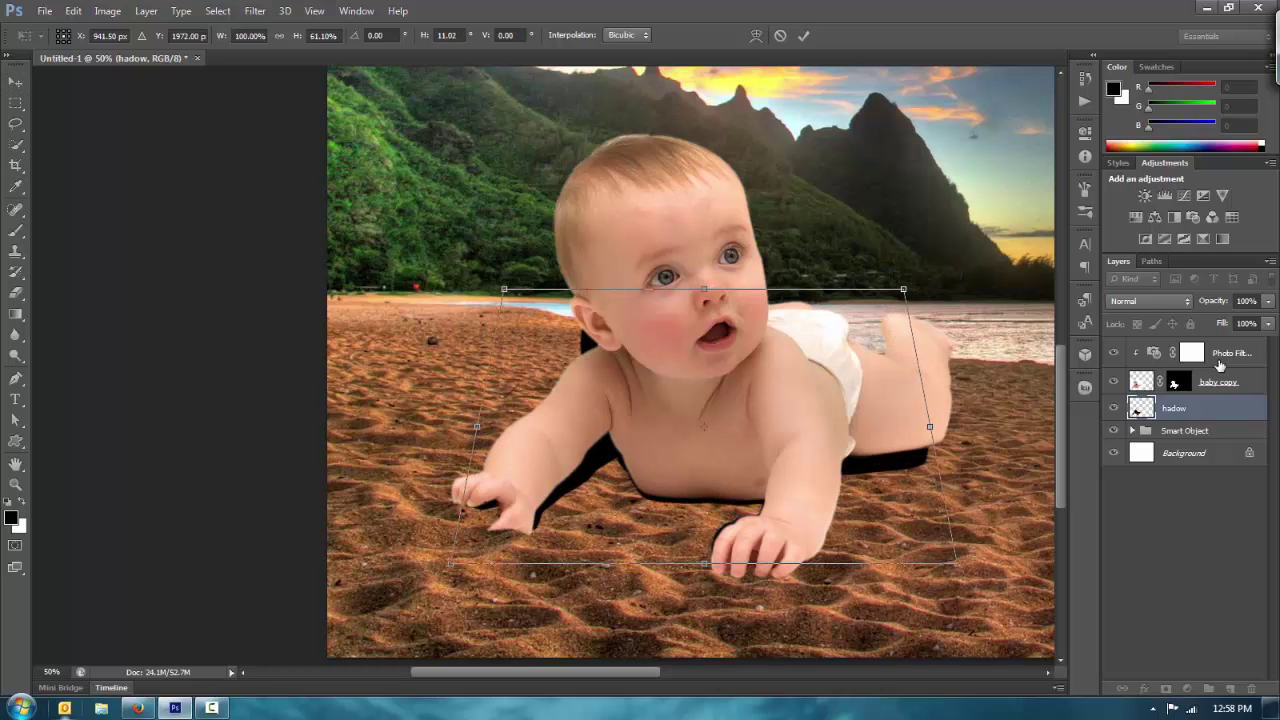
- Skew the silhouette's upper corners far to the left so it falls across the sand behind the baby
click(107, 11)
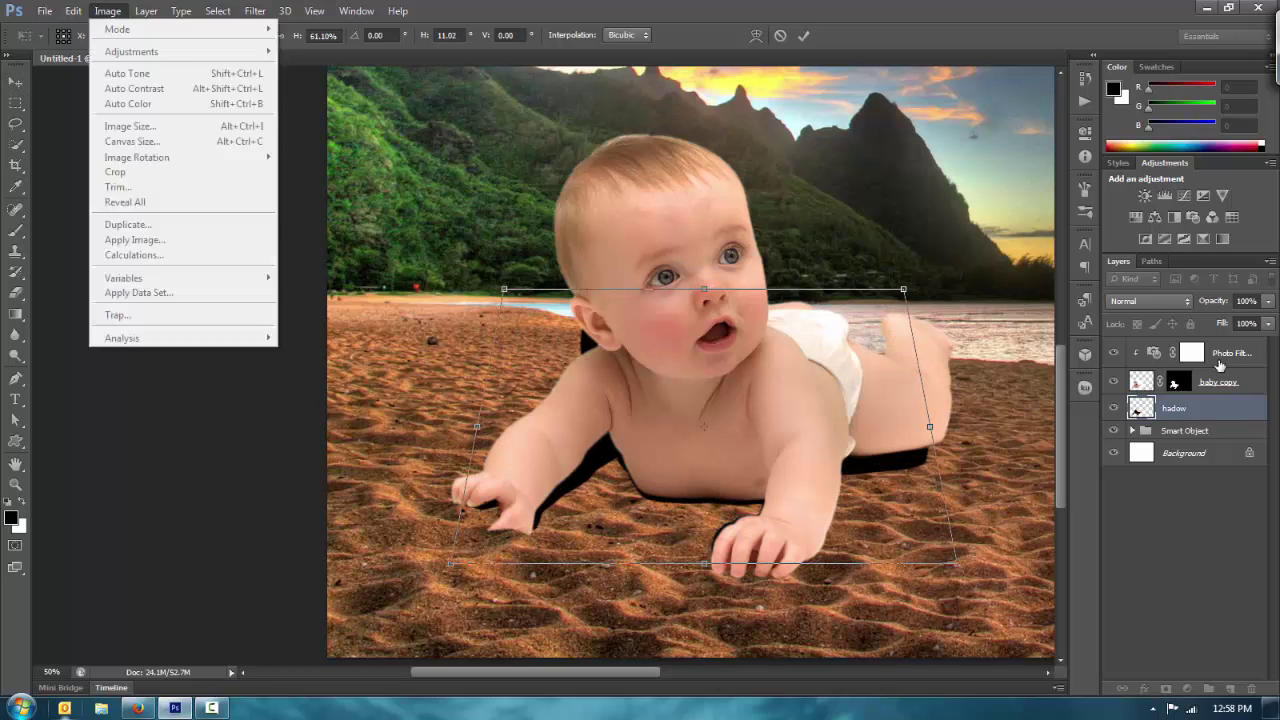
mouse_move(74, 11)
key(Down)
key(Down)
key(Down)
key(Down)
key(Down)
key(Down)
key(Down)
key(Down)
key(Down)
key(Down)
key(Down)
key(Down)
key(Down)
key(Down)
key(Right)
key(Down)
key(Down)
key(Down)
key(Down)
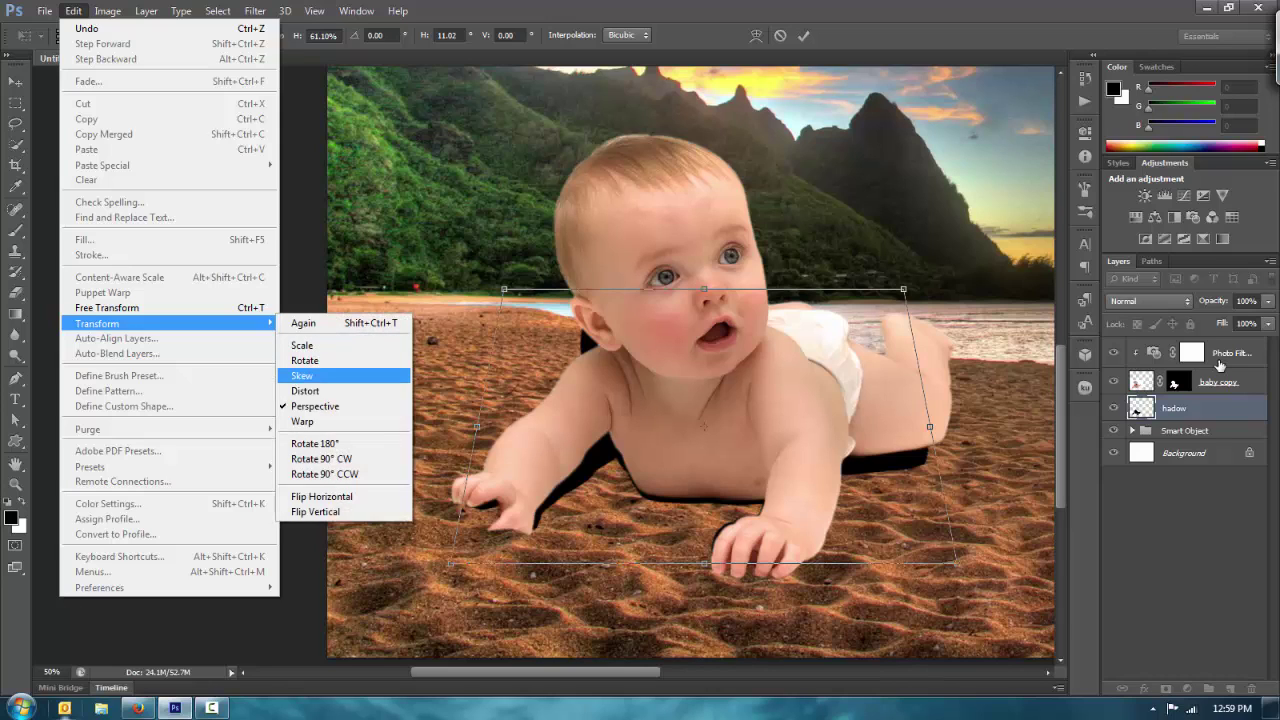
key(Return)
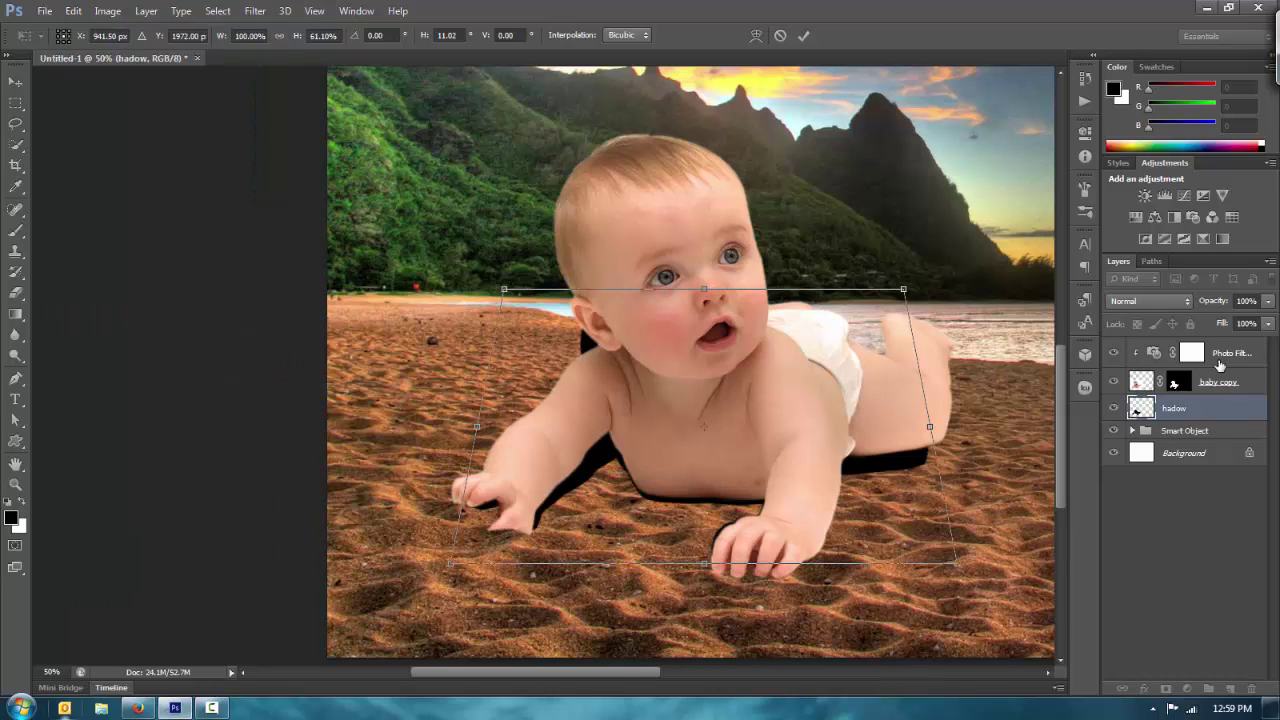
drag(503, 289, 242, 295)
drag(903, 289, 637, 302)
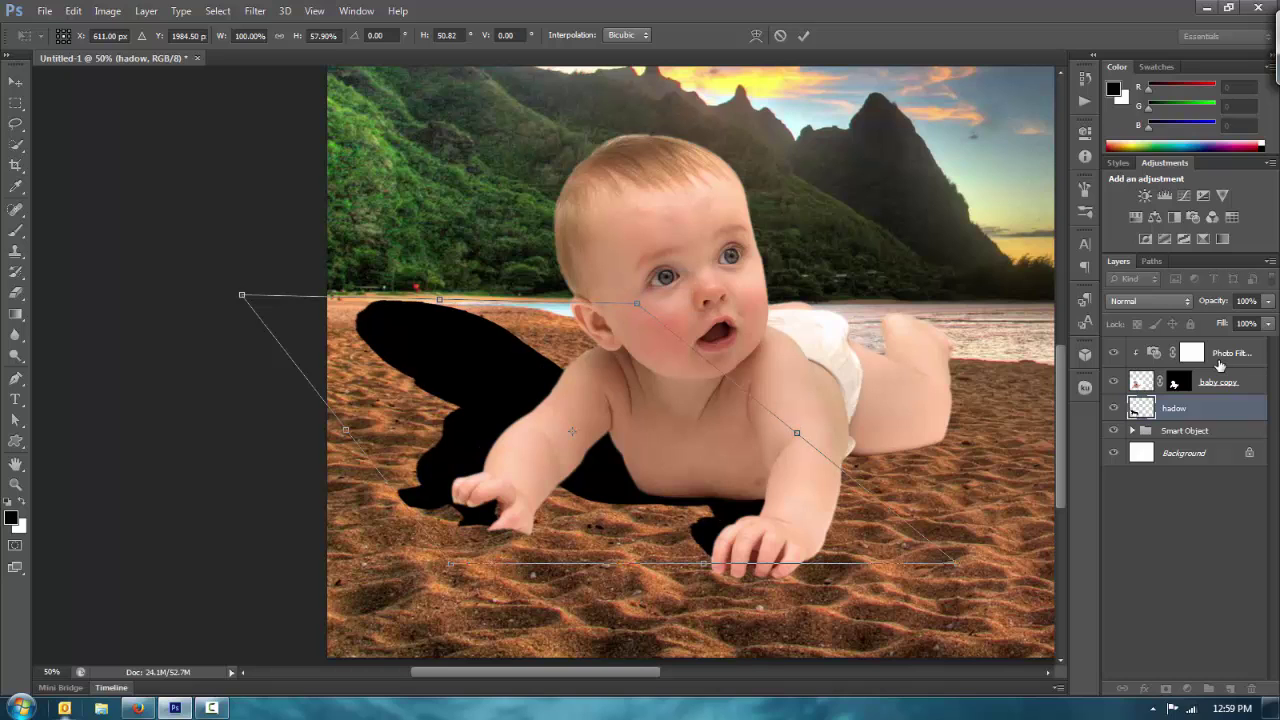
- Flatten the shadow to about 43% height, slant it about 64°, align it under the baby's body and hands, and apply the transform
drag(439, 299, 440, 361)
drag(712, 508, 738, 490)
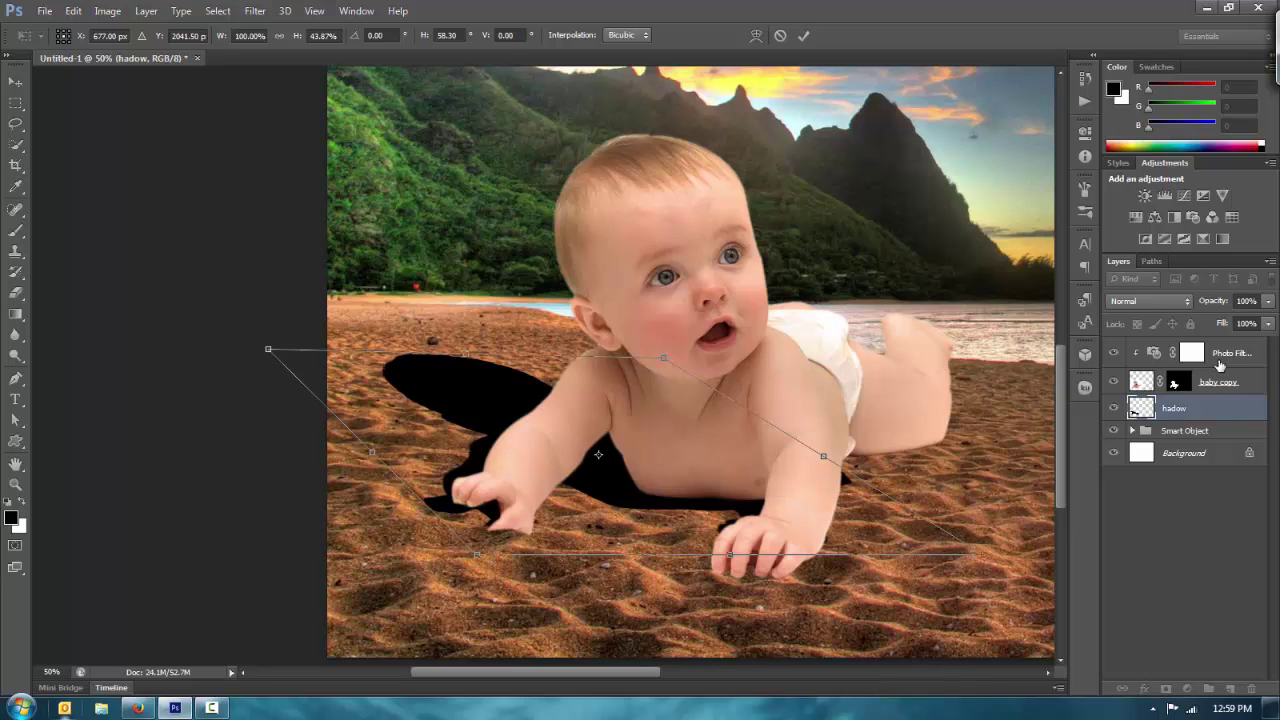
drag(496, 375, 411, 384)
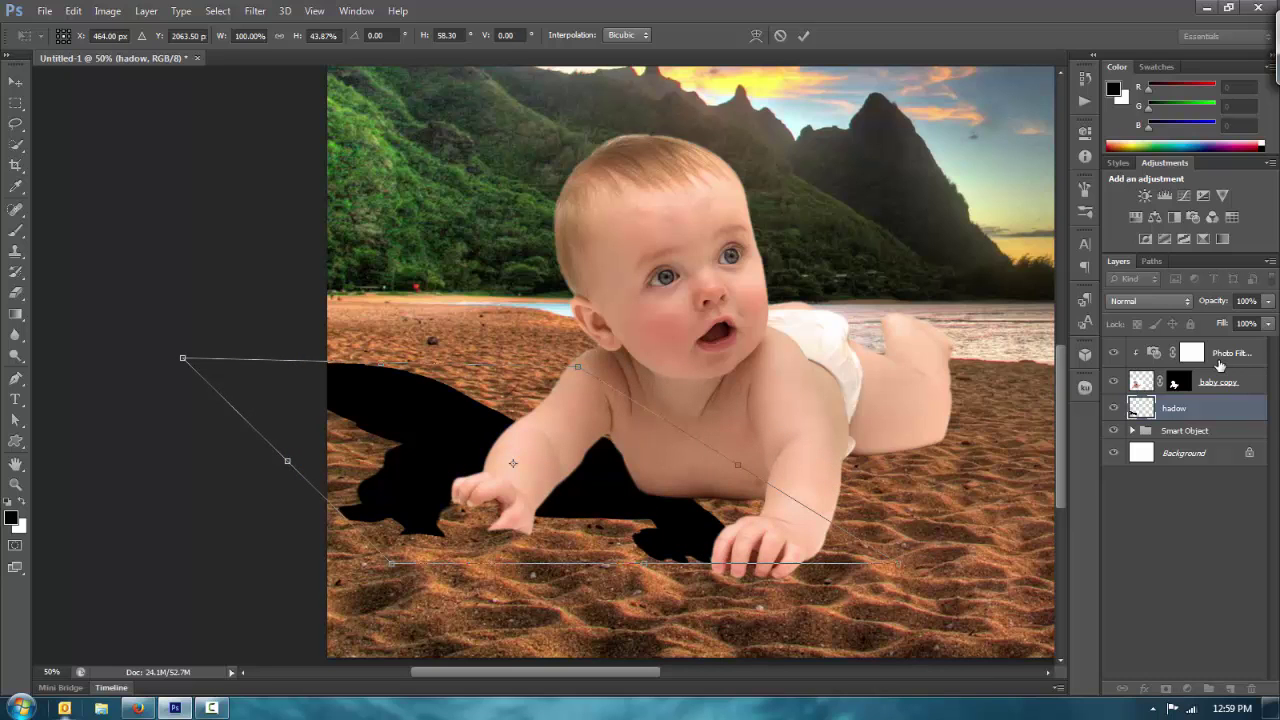
drag(513, 463, 598, 455)
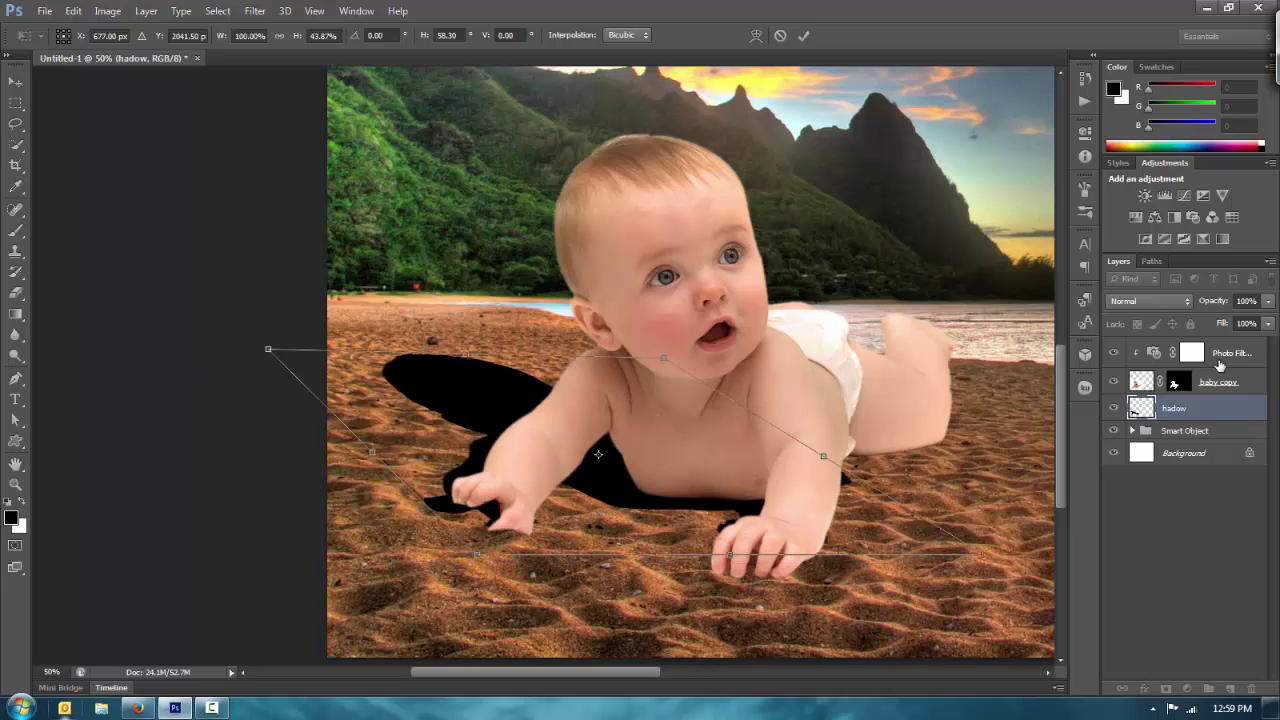
drag(466, 355, 412, 357)
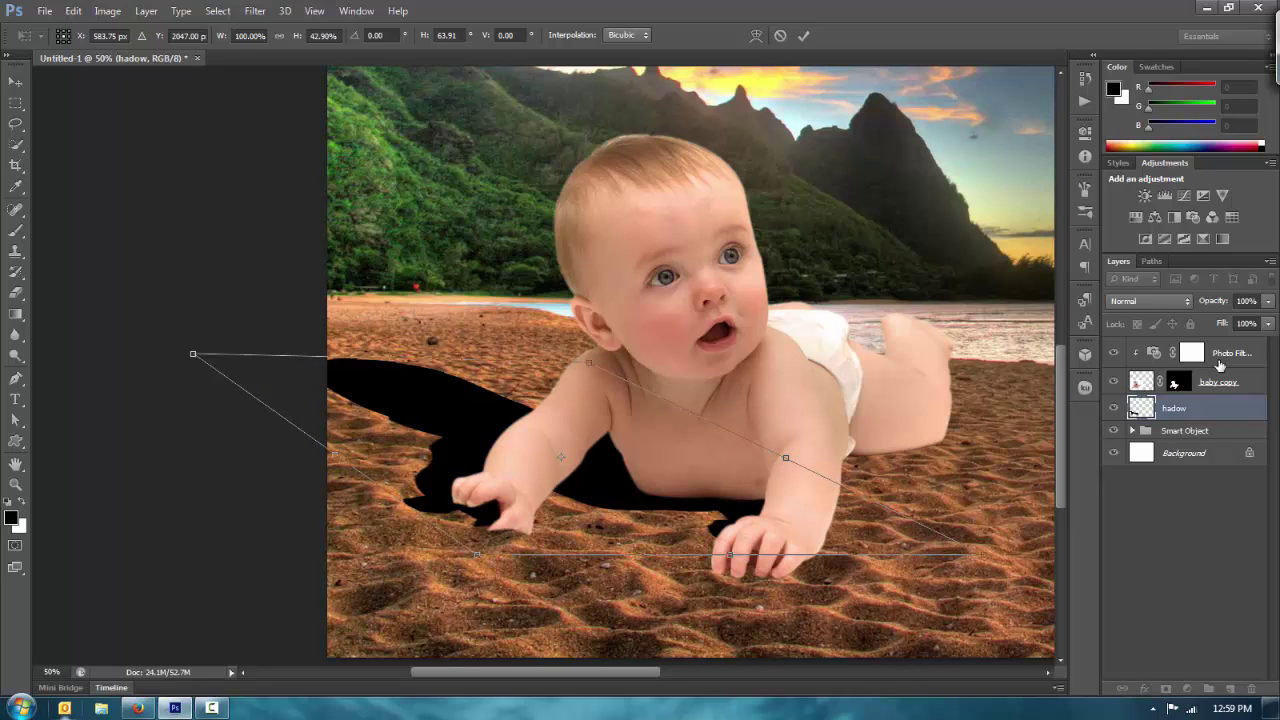
mouse_move(749, 473)
mouse_down()
mouse_move(760, 474)
mouse_move(733, 476)
mouse_move(750, 480)
mouse_up()
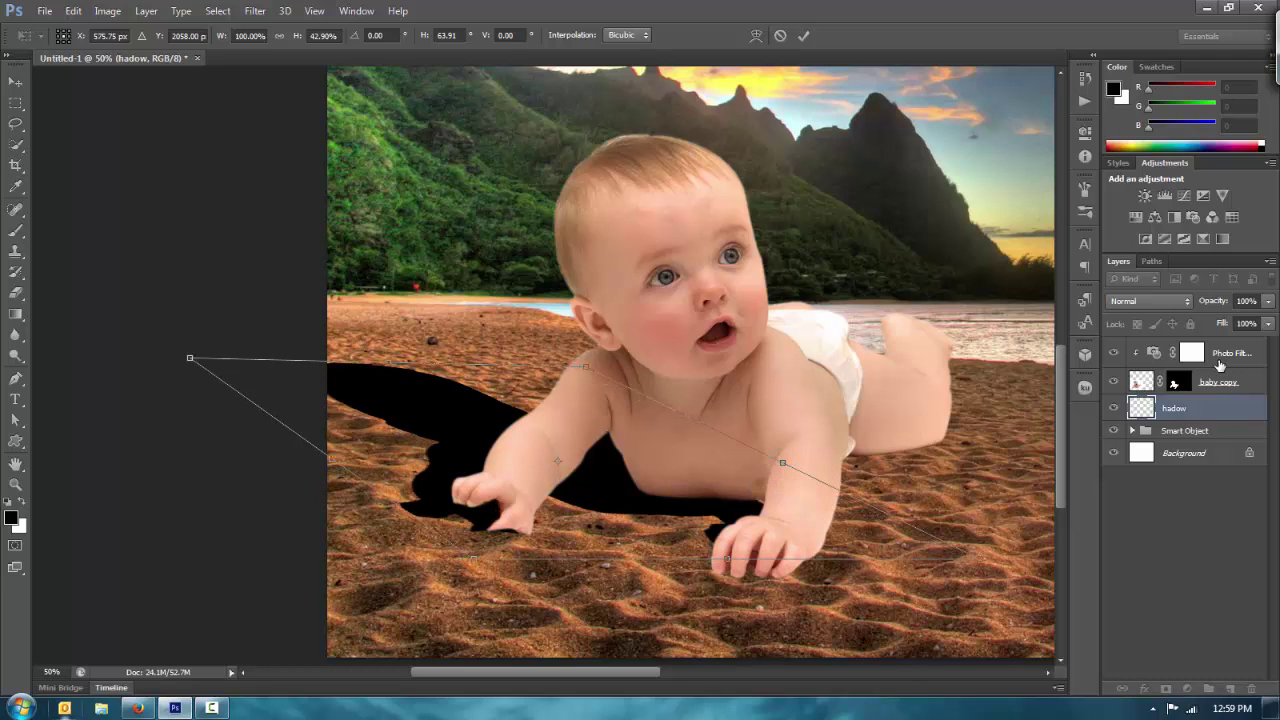
key(Return)
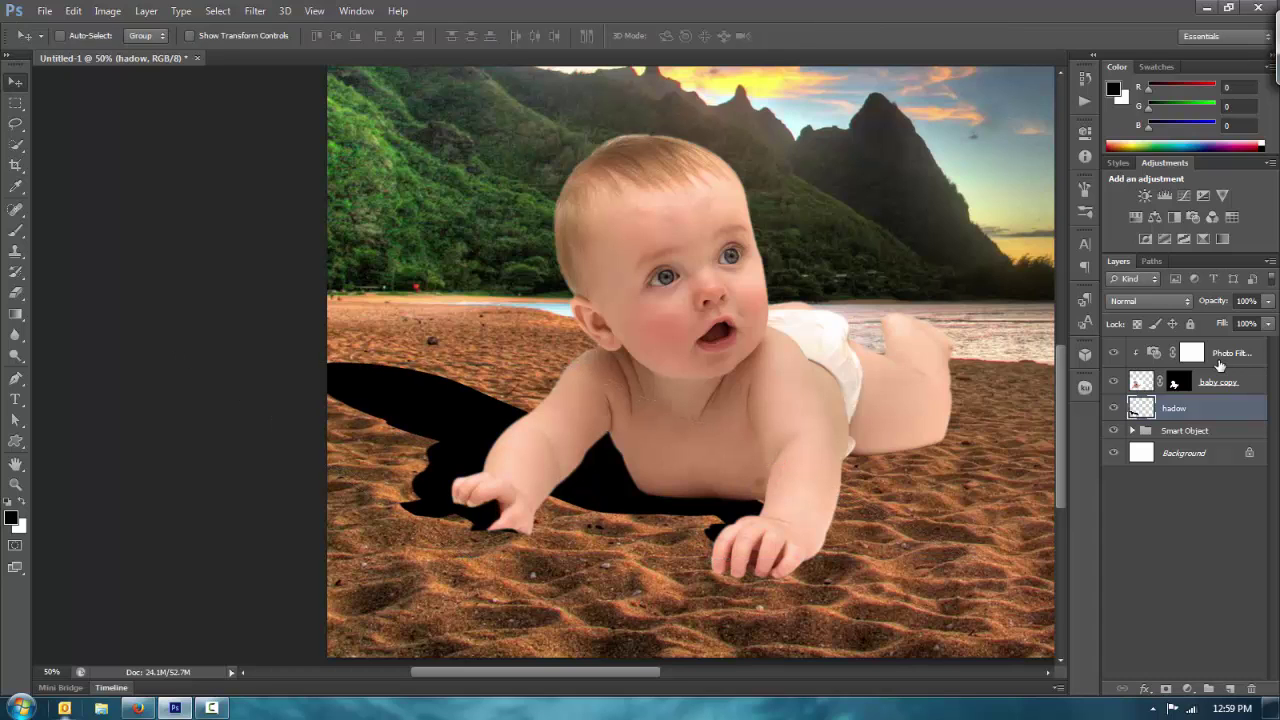
- Try the Darken and Multiply blend modes on the shadow layer
click(1150, 301)
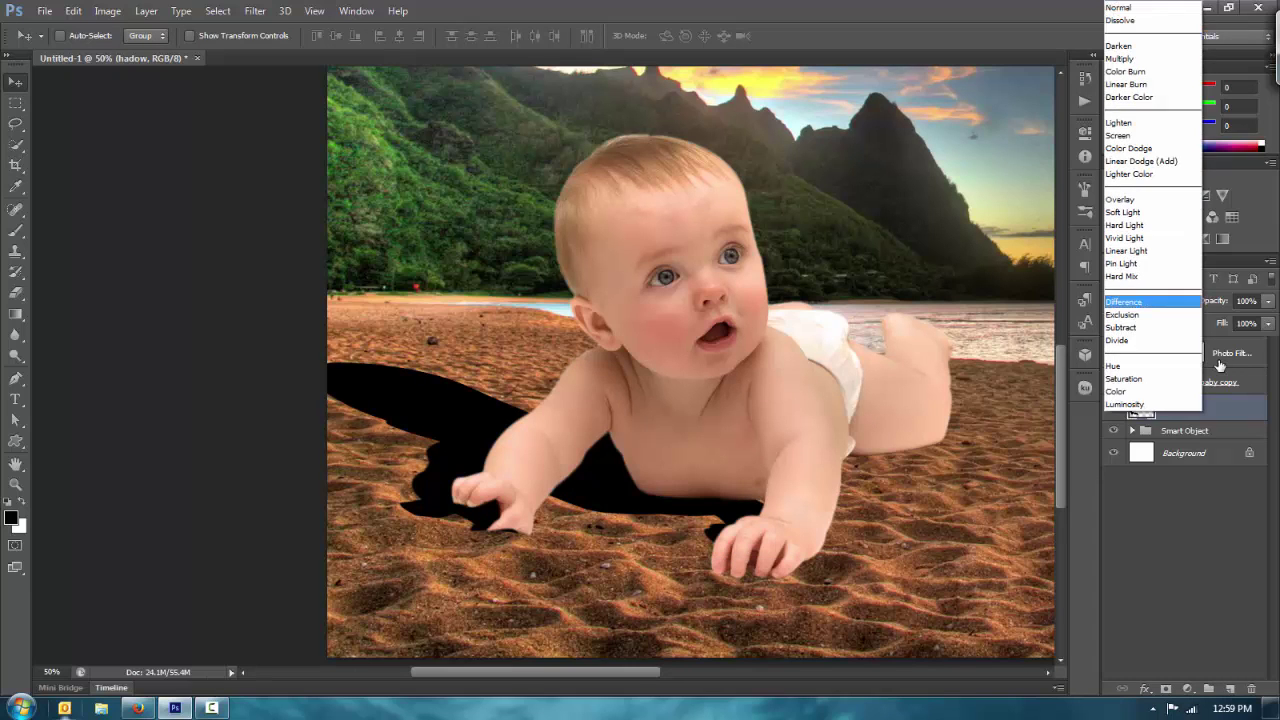
click(1135, 46)
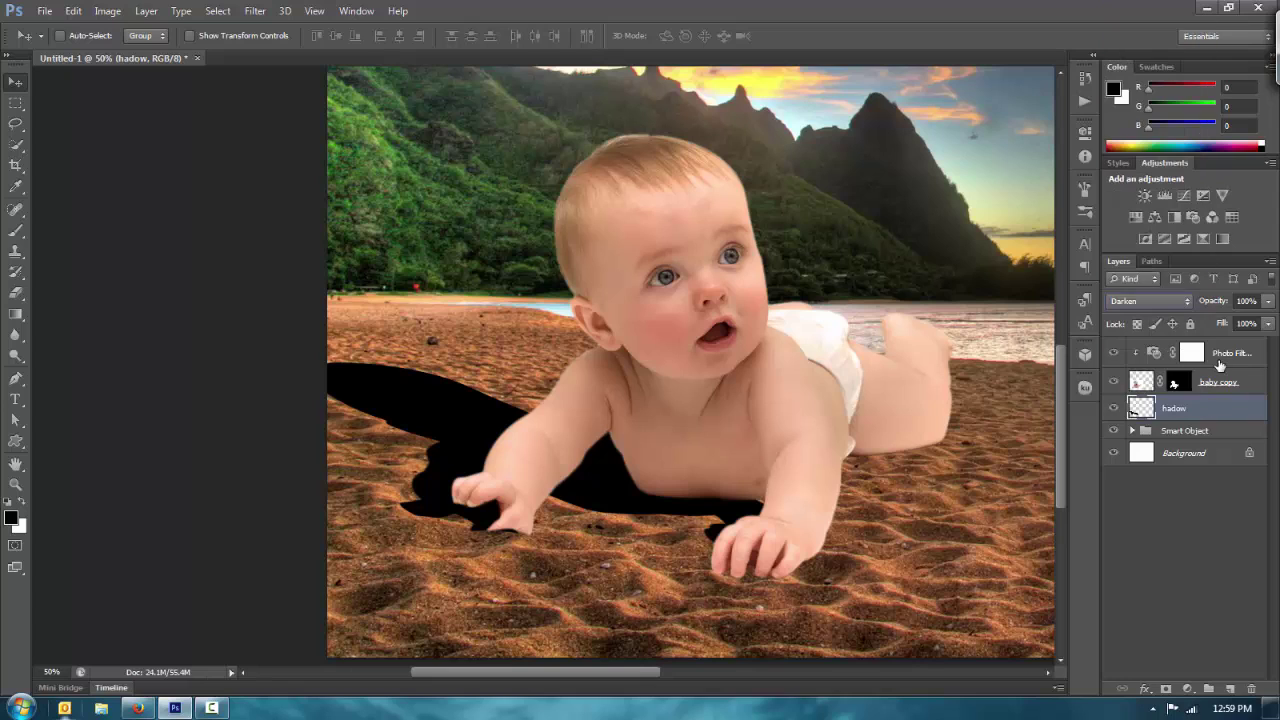
click(1150, 300)
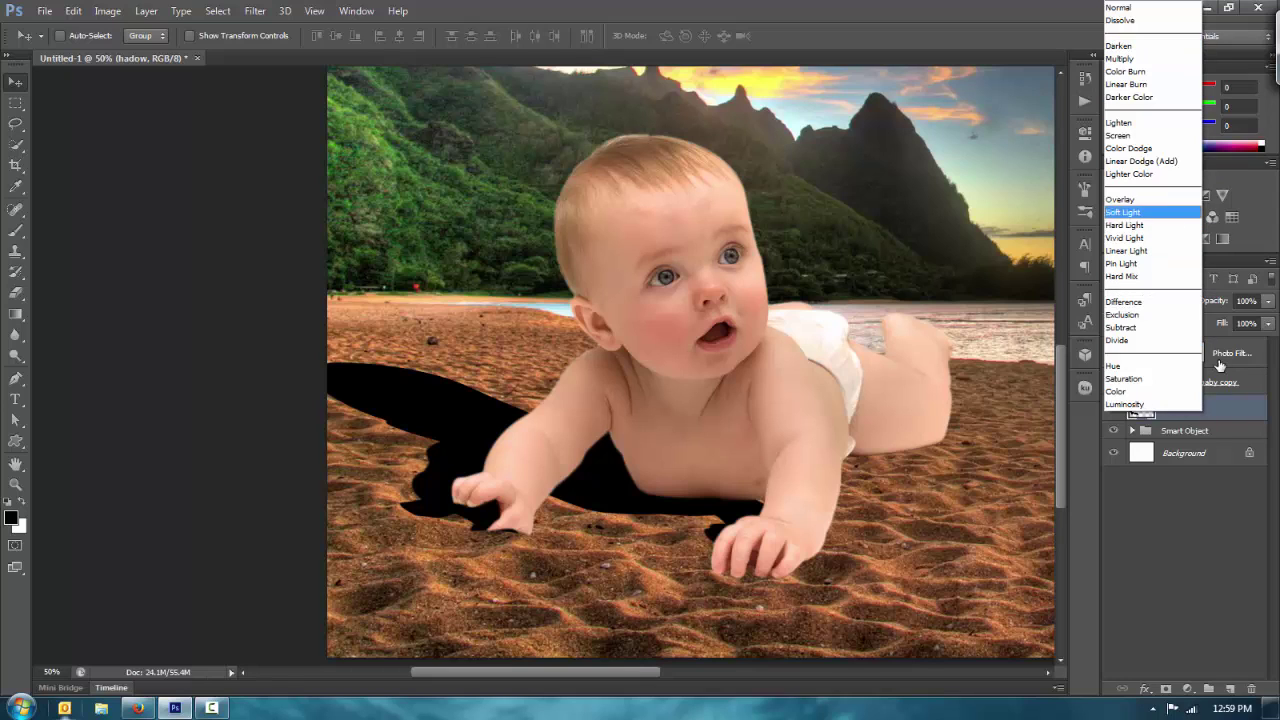
key(Up)
key(Up)
key(Up)
key(Up)
key(Up)
key(Up)
key(Up)
key(Up)
key(Up)
key(Up)
key(Return)
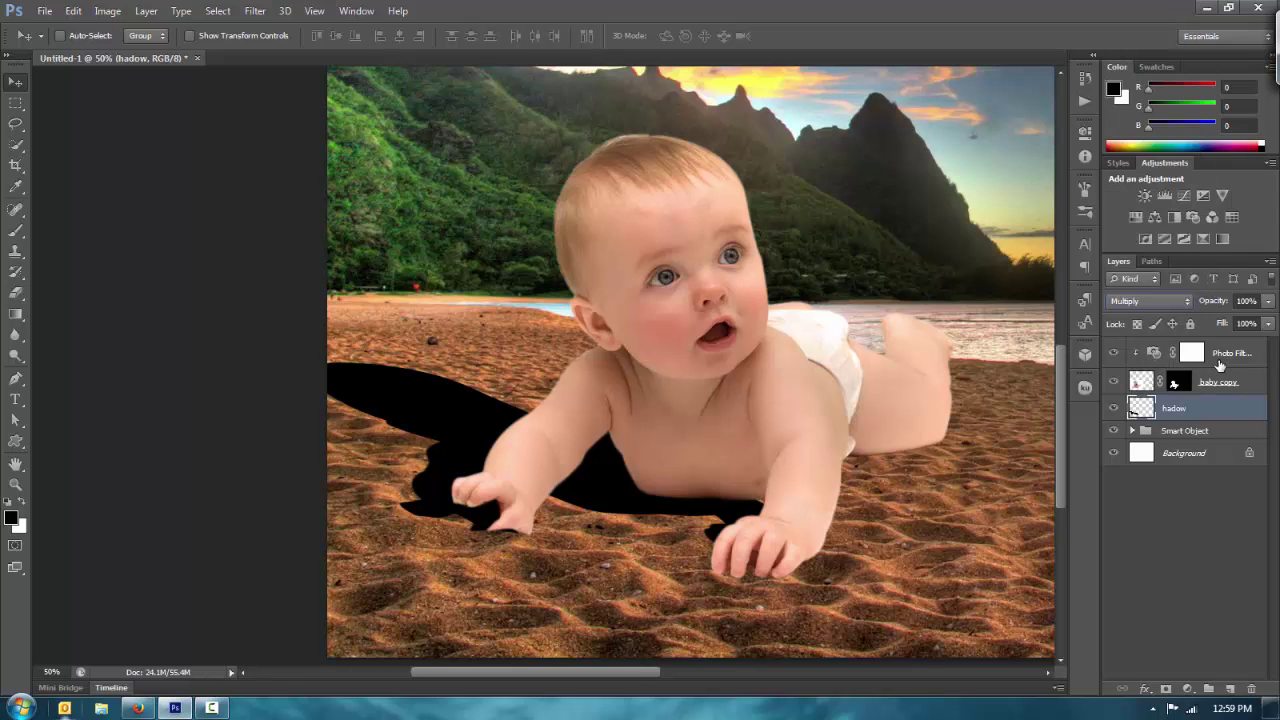
- Cycle the shadow layer through the remaining blend modes from Multiply to Luminosity to compare their effect on the sand
key(Down)
key(Down)
key(Down)
key(Down)
key(Down)
key(Down)
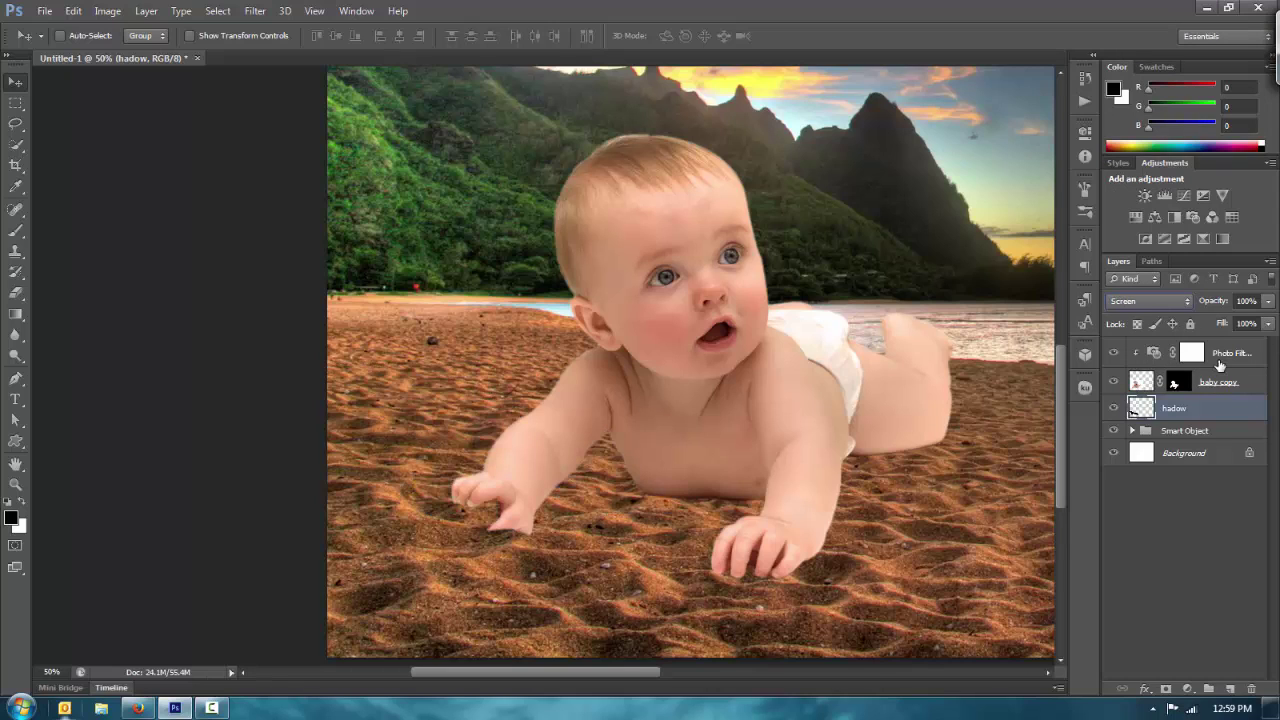
key(Down)
key(Down)
key(Down)
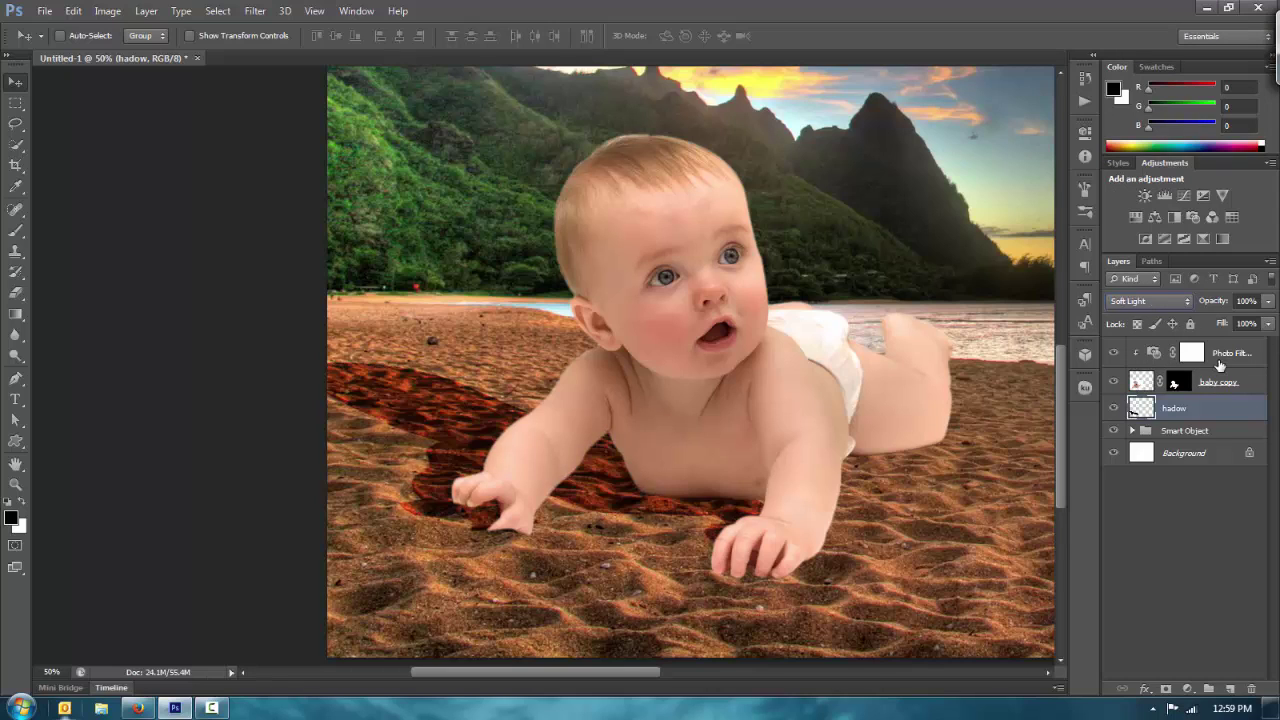
key(Down)
key(Down)
key(Down)
key(Down)
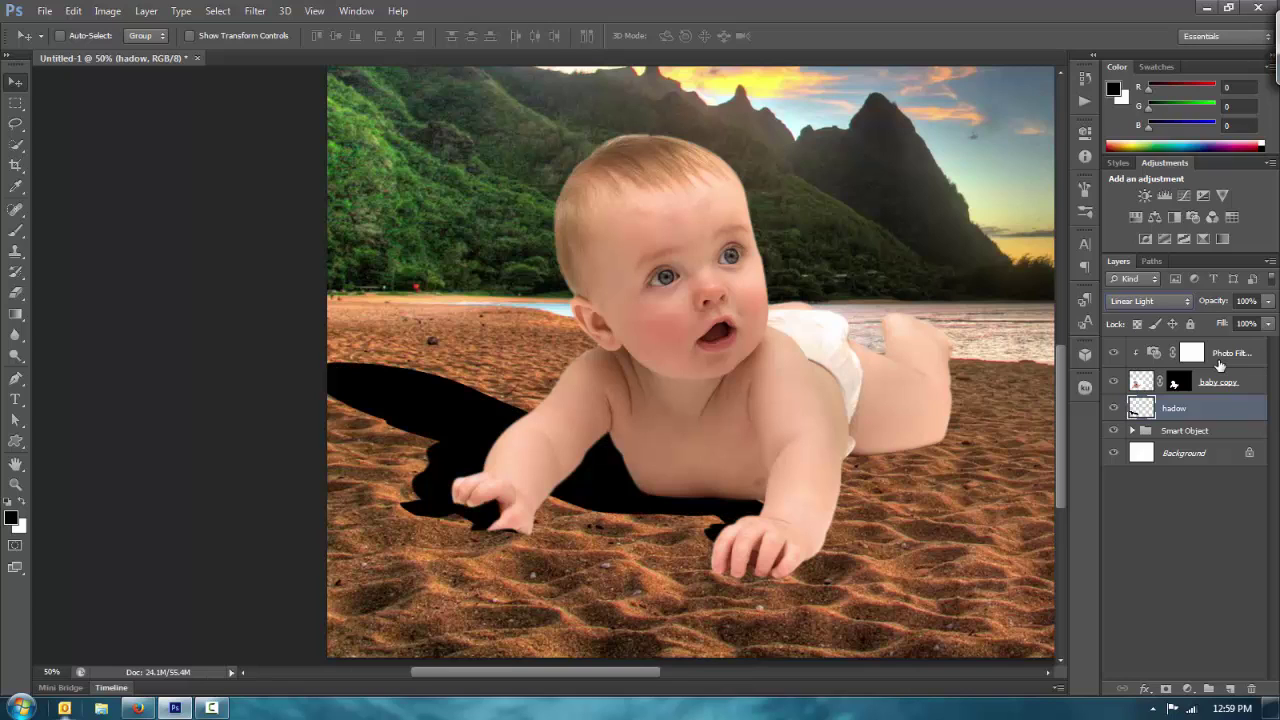
key(Down)
key(Down)
key(Down)
key(Down)
key(Down)
key(Down)
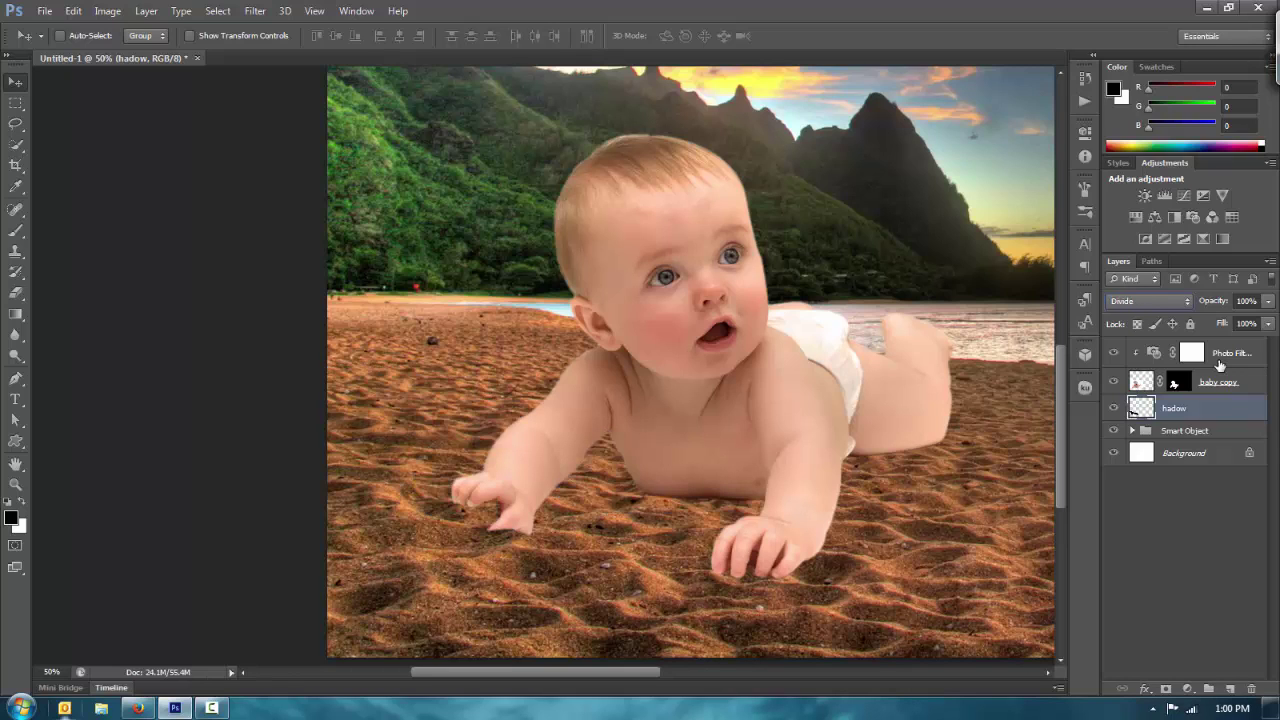
key(Down)
key(Down)
key(Down)
key(Down)
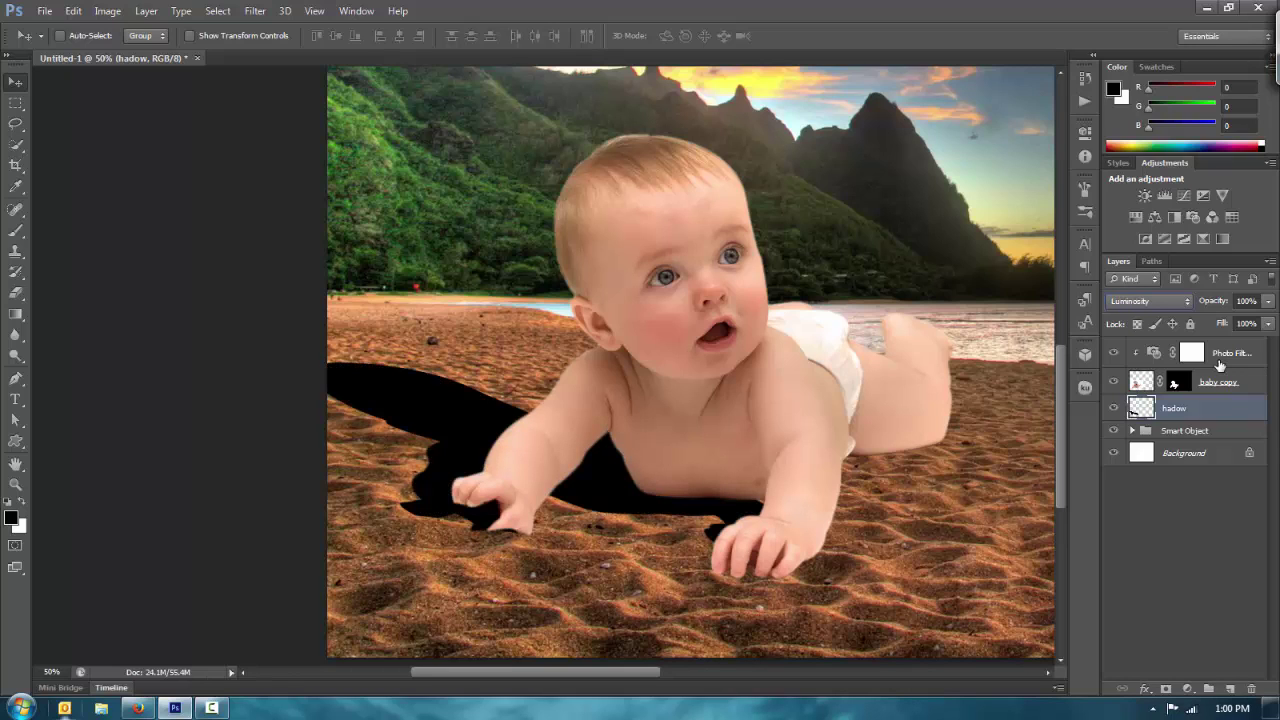
- Set the shadow layer's blend mode to Soft Light
key(Up)
key(Up)
key(Up)
key(Up)
key(Up)
key(Up)
key(Up)
key(Up)
key(Up)
key(Up)
key(Up)
key(Up)
key(Up)
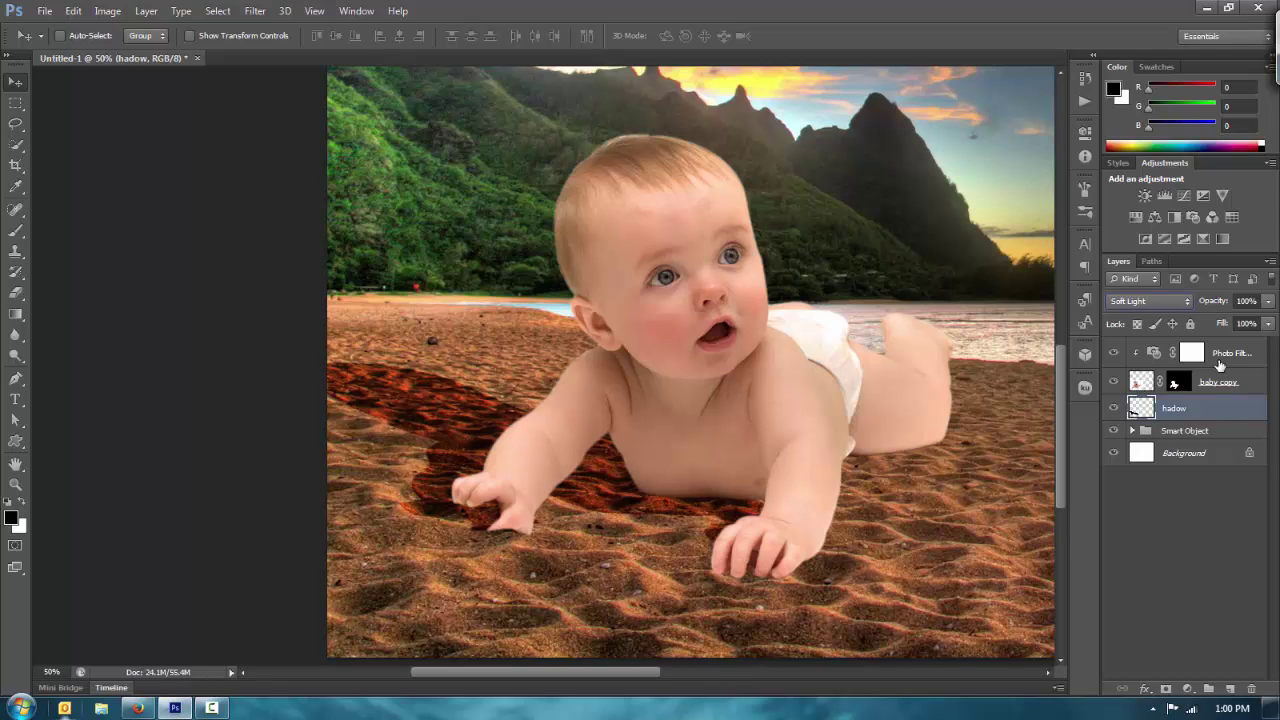
- Soften the shadow layer with a Gaussian Blur of 26.4 pixels radius
key(alt+i)
key(alt+t)
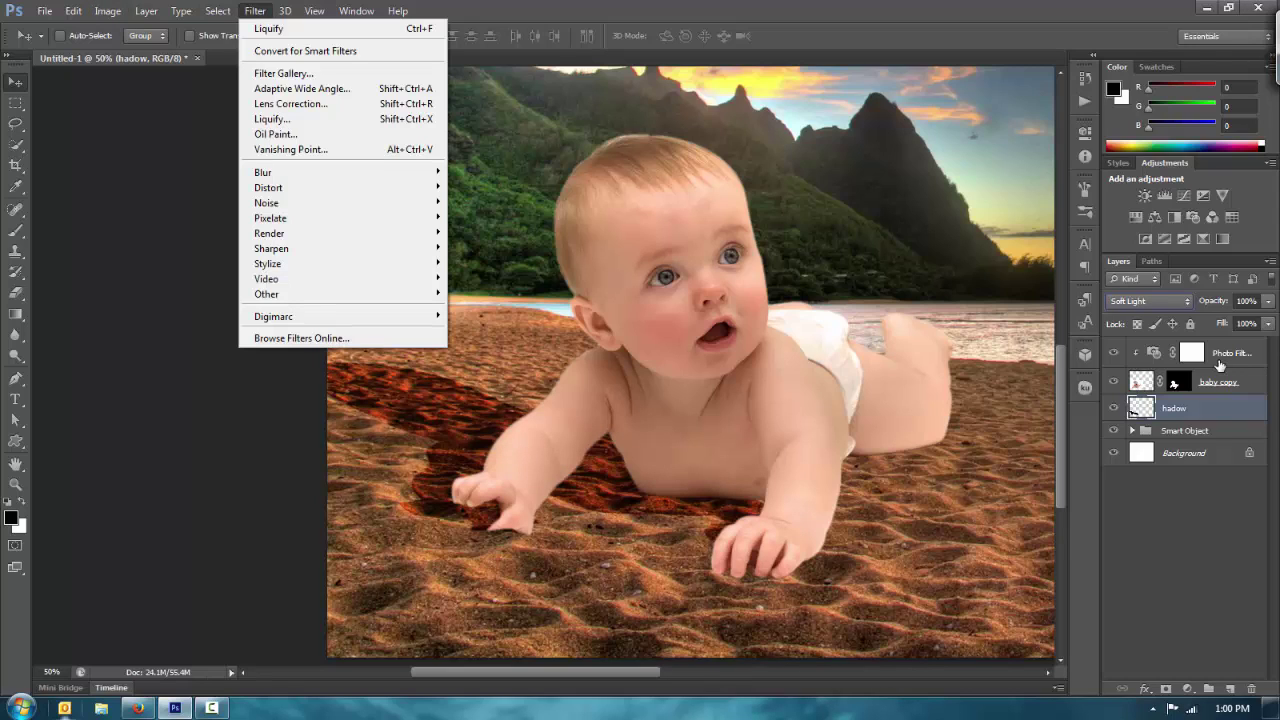
mouse_move(275, 172)
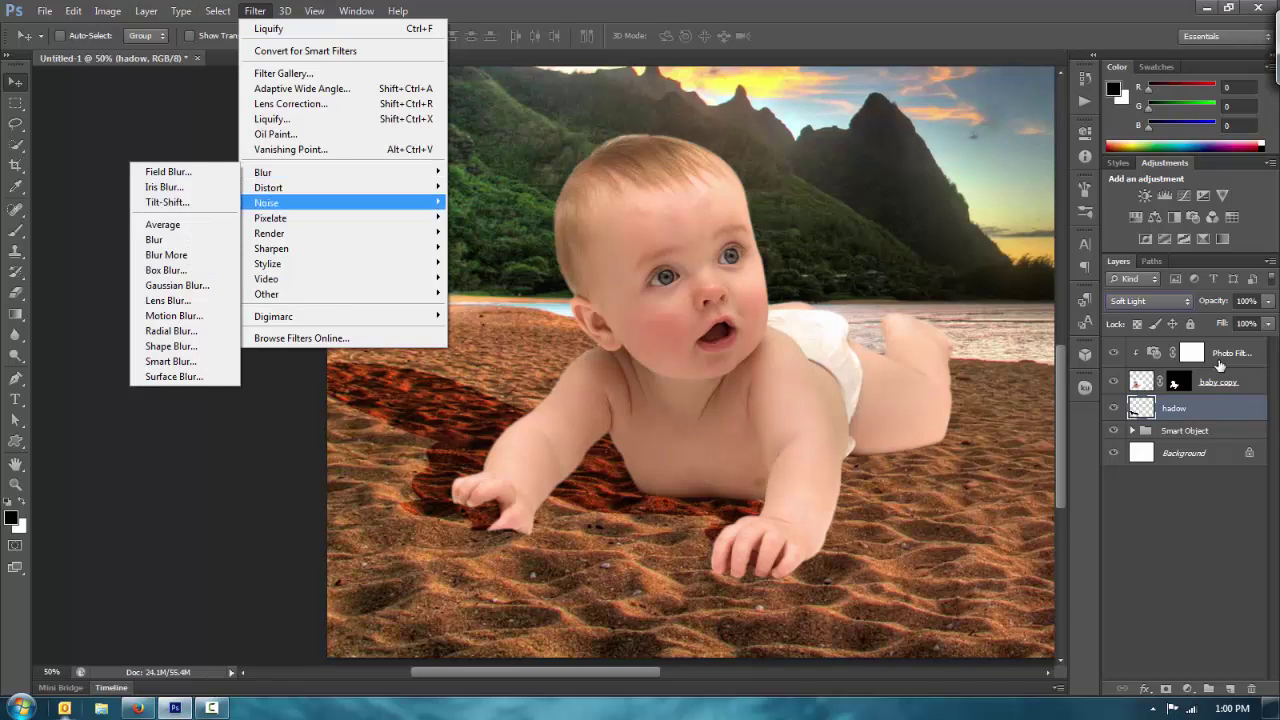
key(Down)
key(Return)
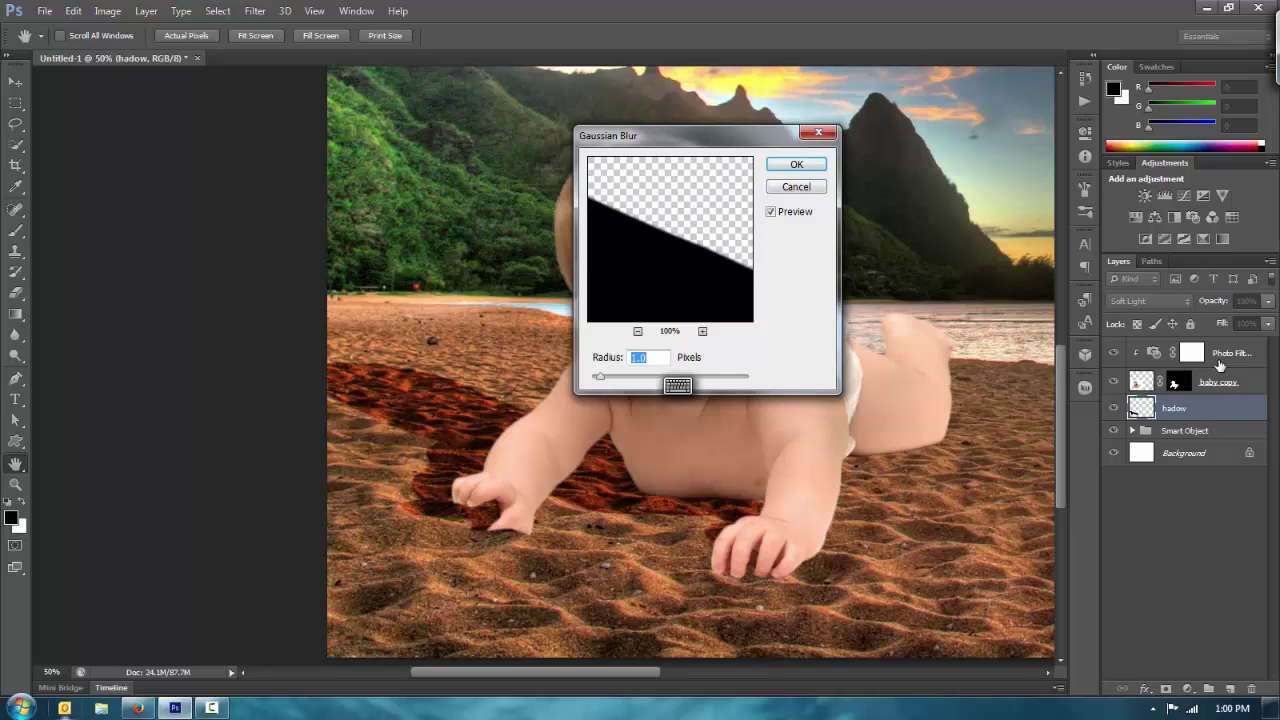
text(7.2)
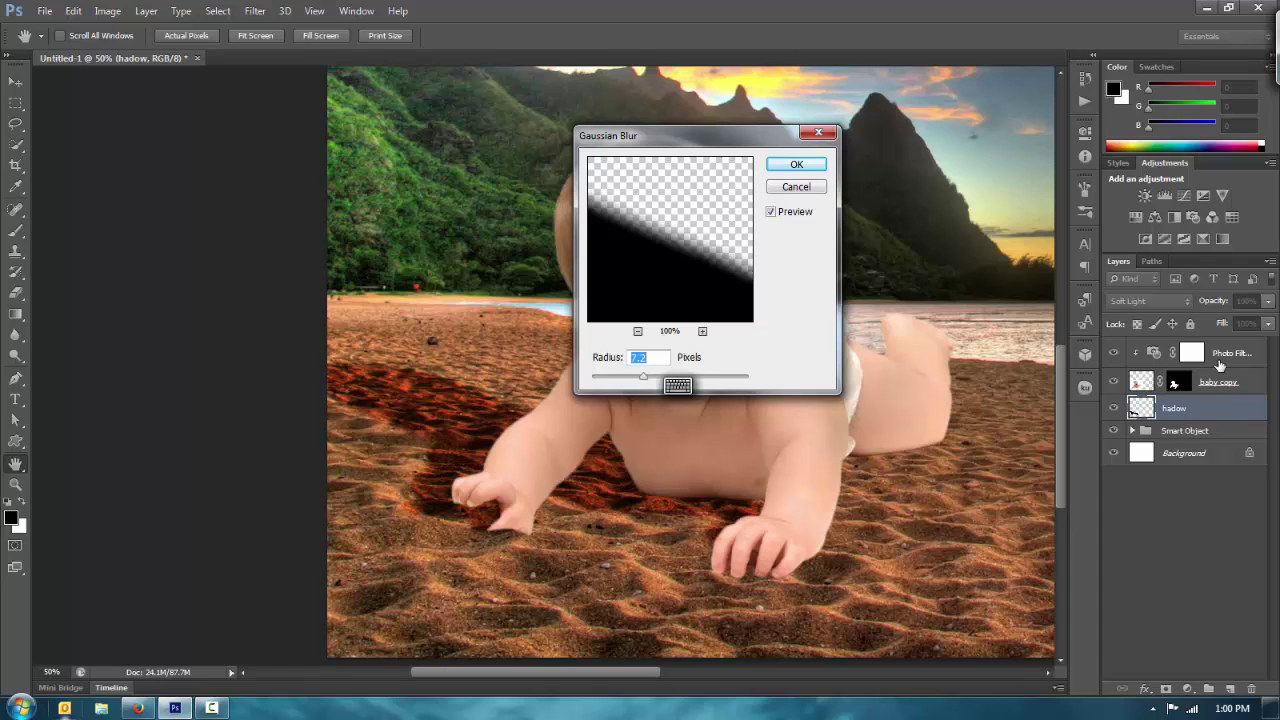
text(26.4)
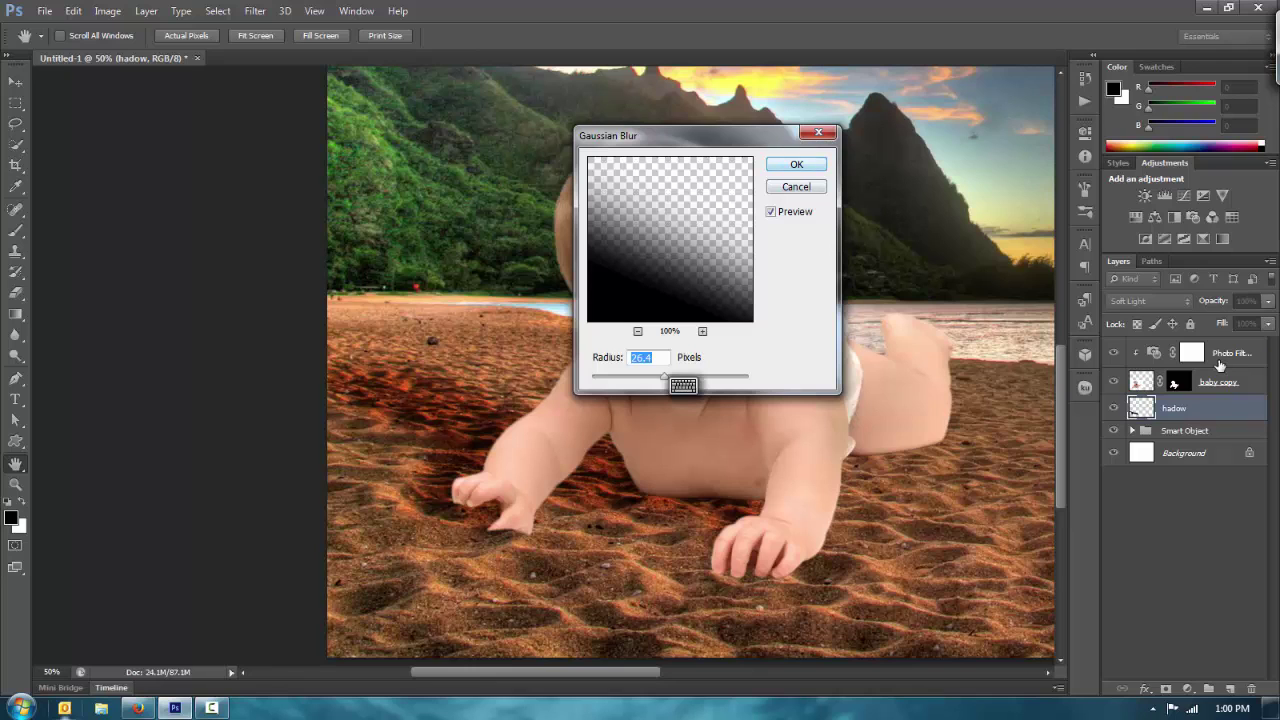
key(Return)
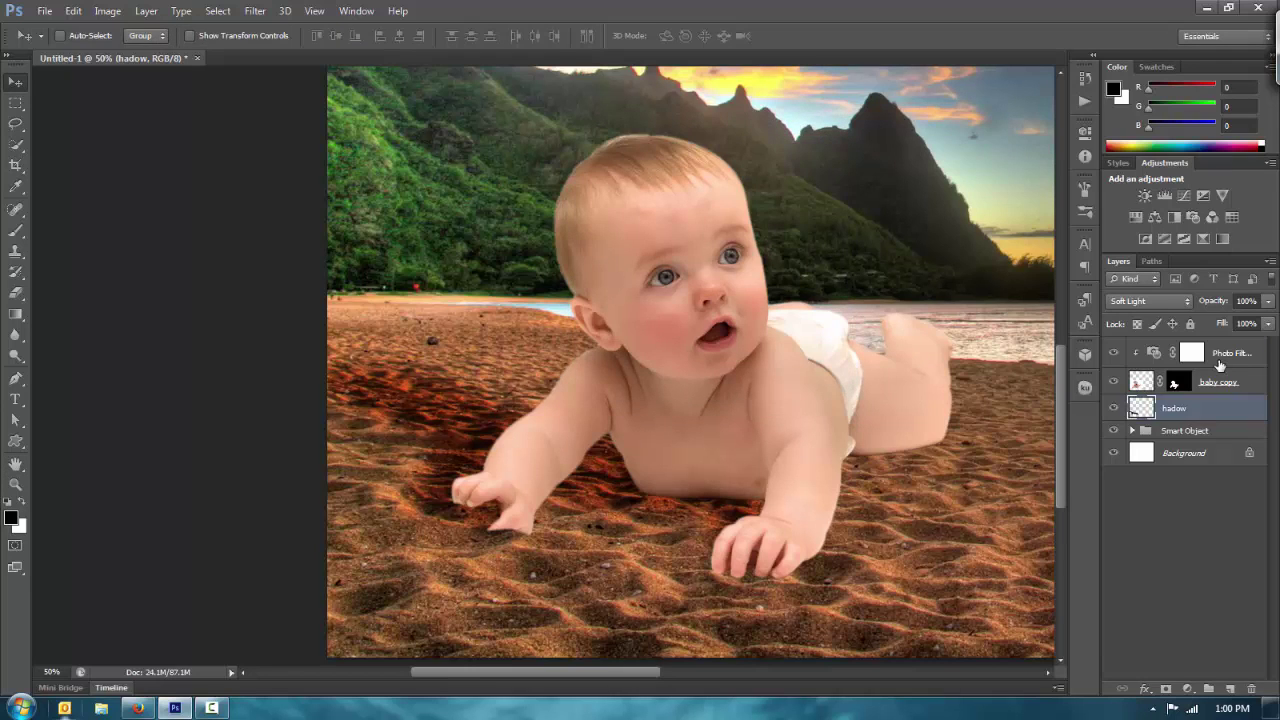
- Set the shadow layer to Multiply blending at 63% opacity
key(ctrl+minus)
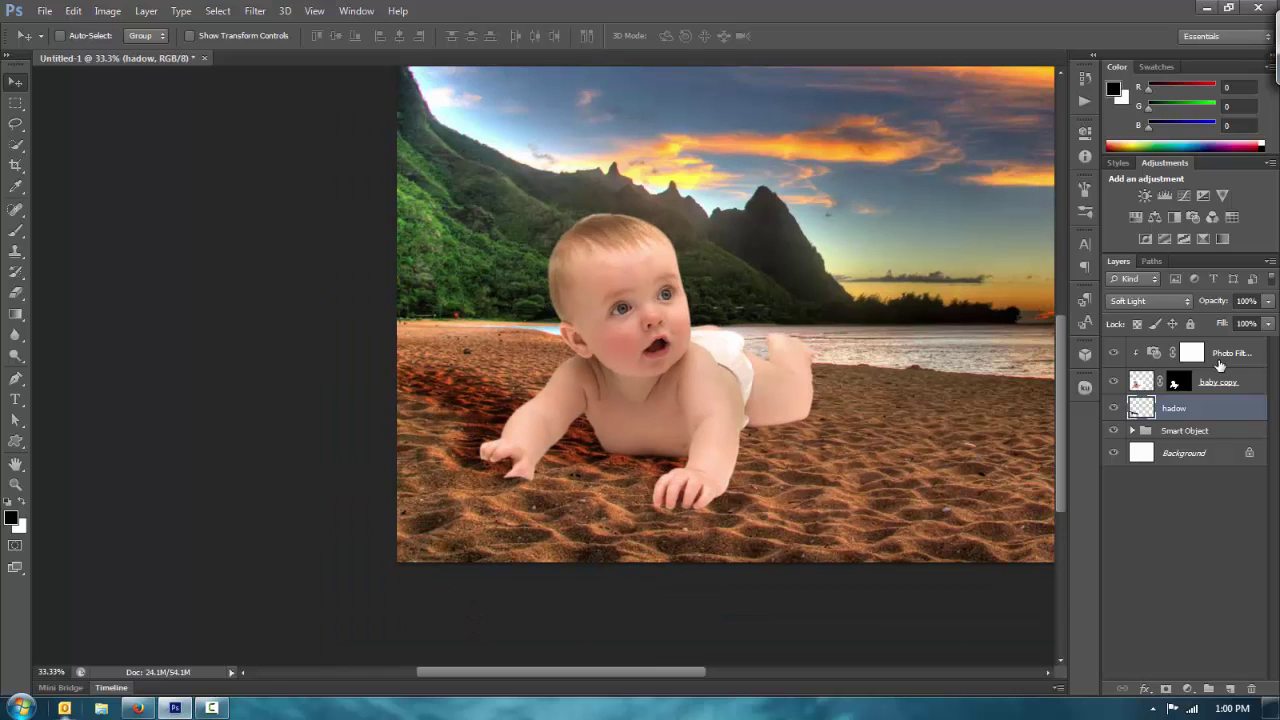
click(1149, 301)
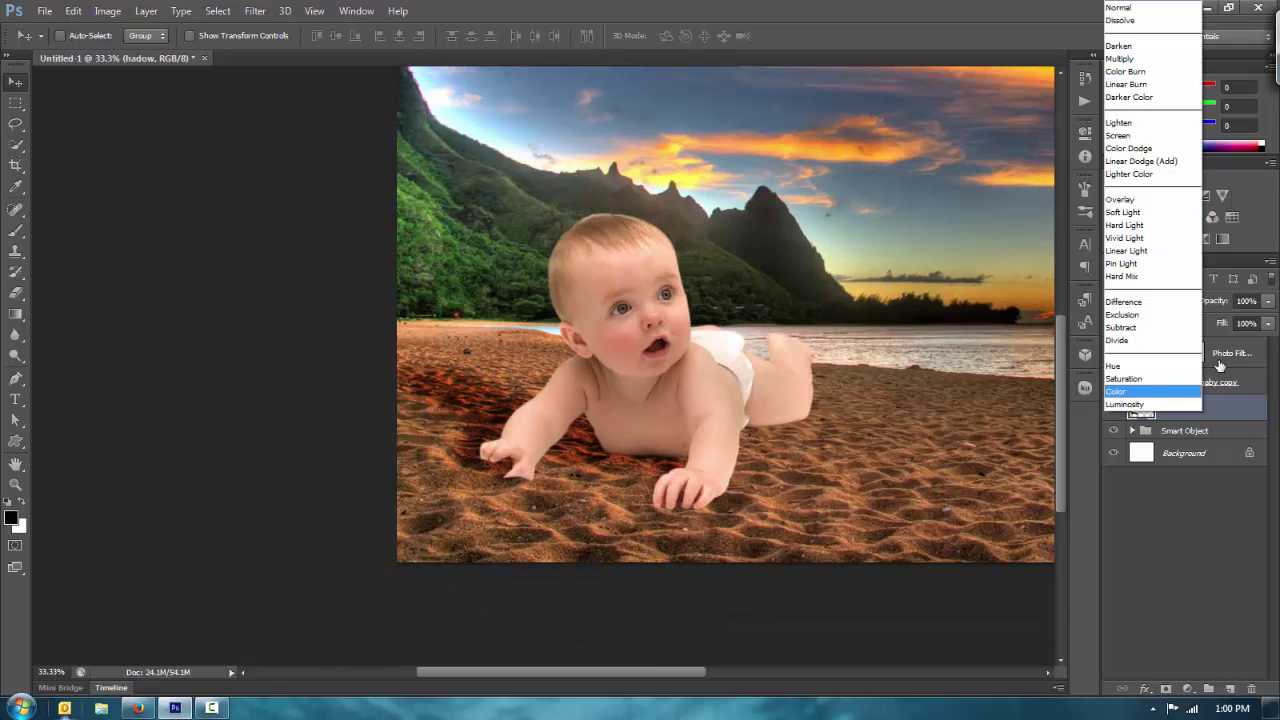
click(1120, 59)
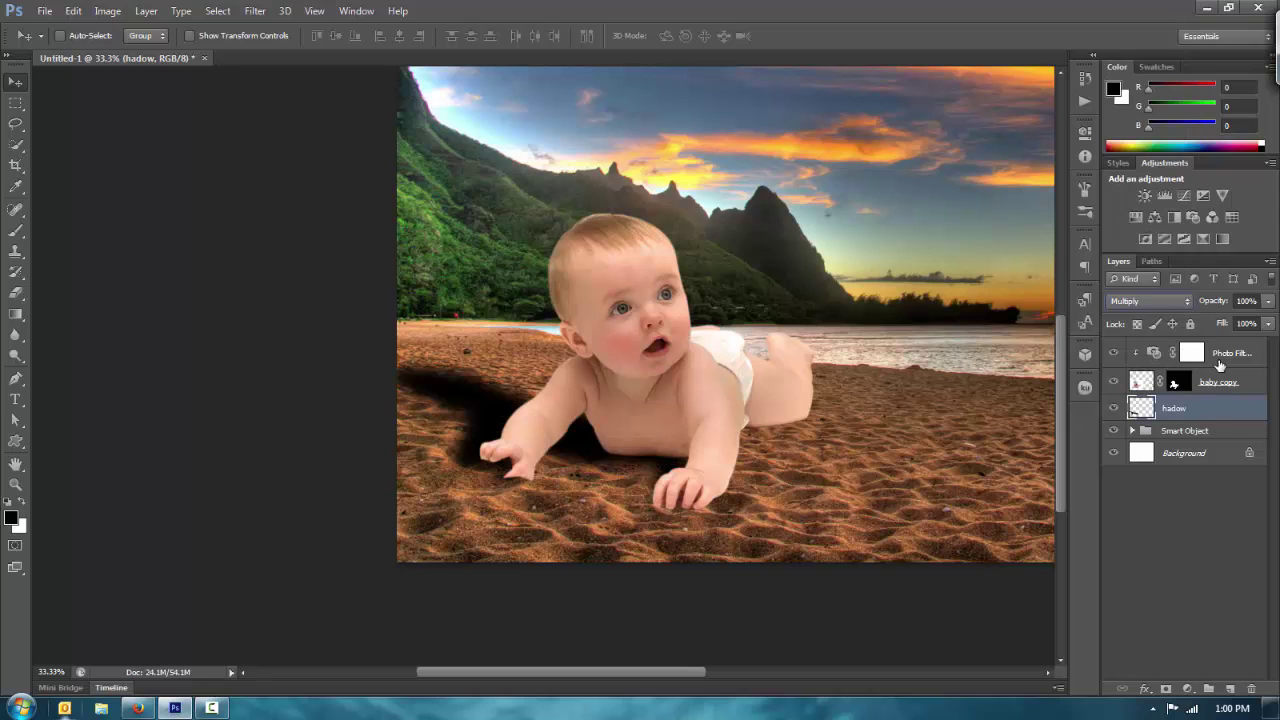
key(6)
key(3)
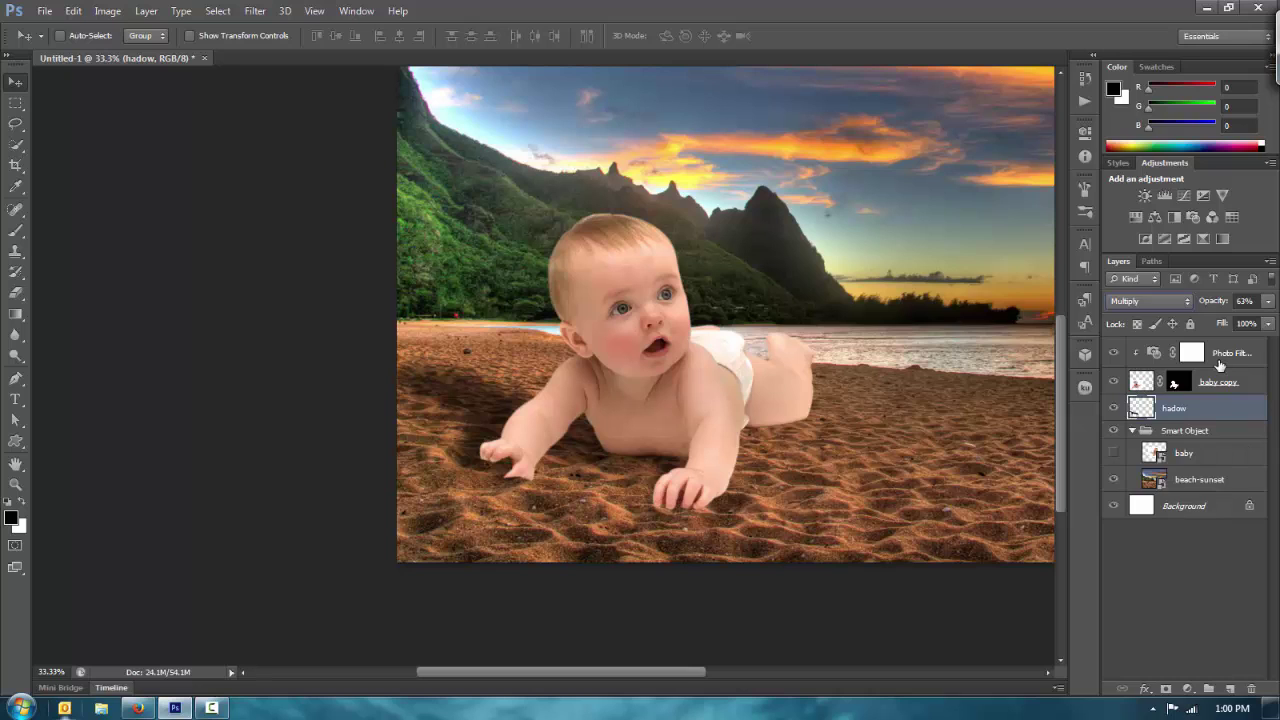
- Duplicate the beach-sunset layer, placing the copy above the Smart Object group, and rasterize the copy
right_click(1185, 479)
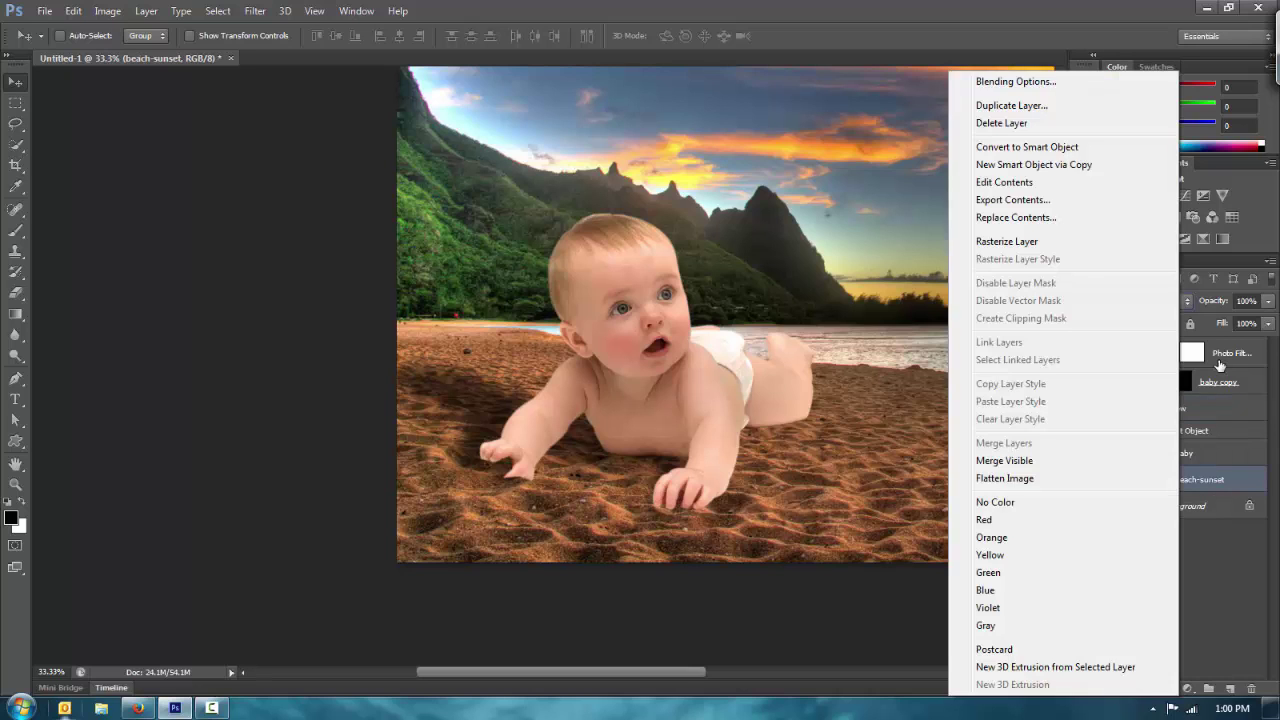
click(1011, 105)
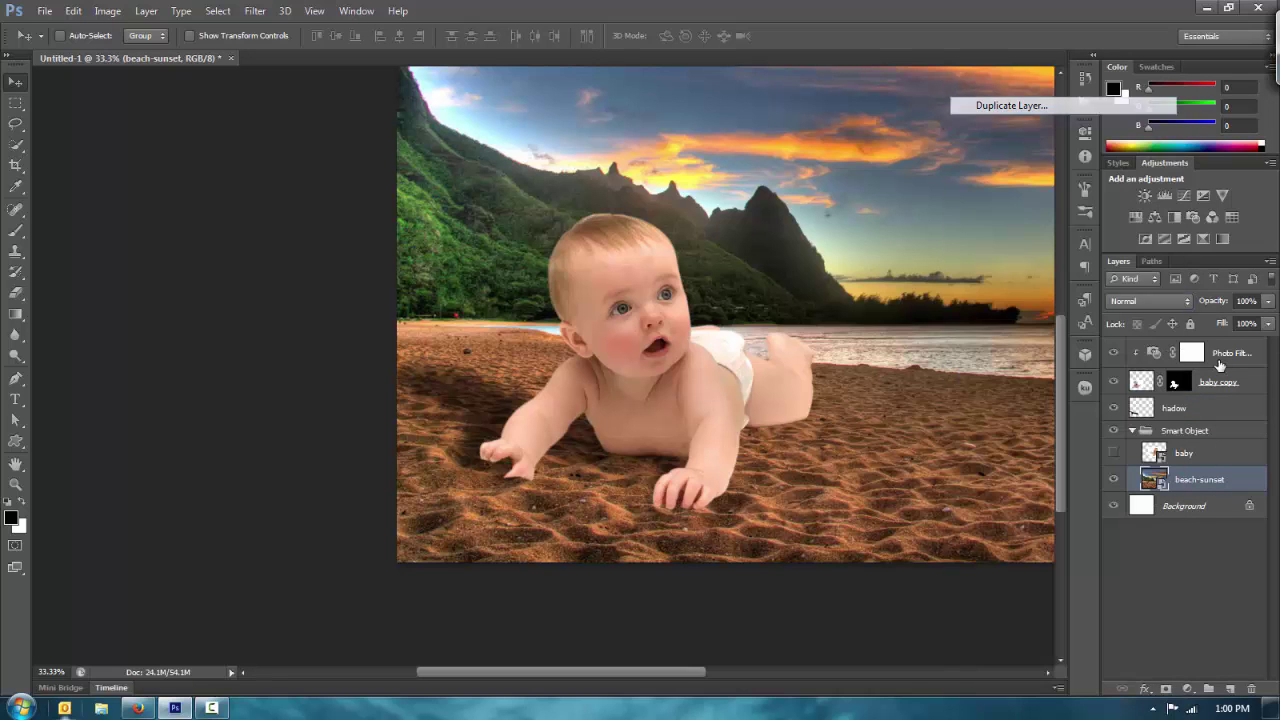
key(Return)
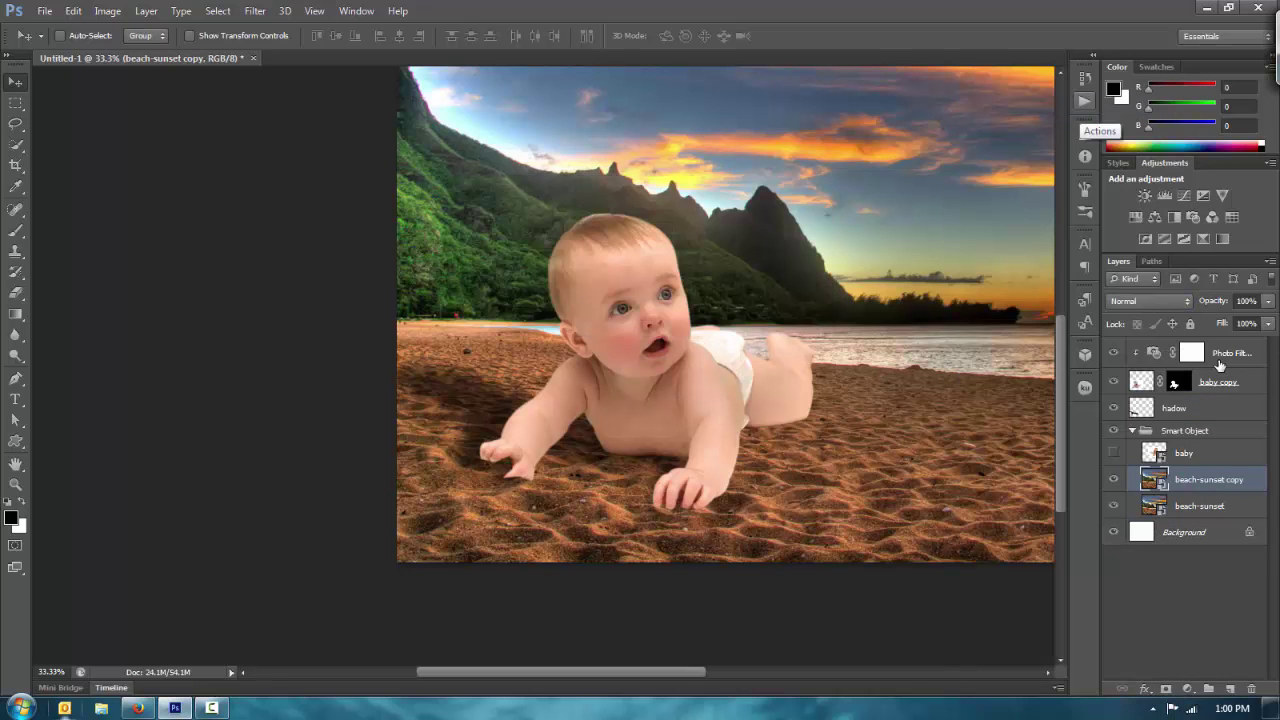
key(ctrl+bracketright)
key(ctrl+bracketright)
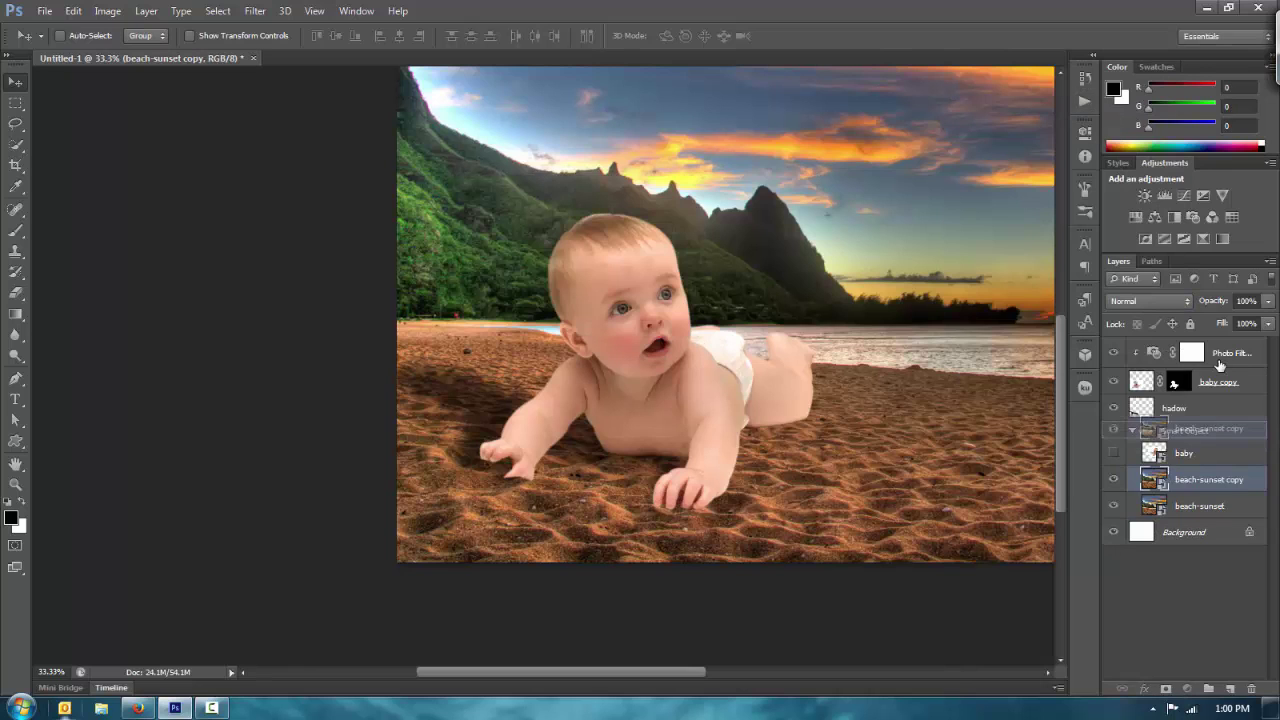
click(1132, 457)
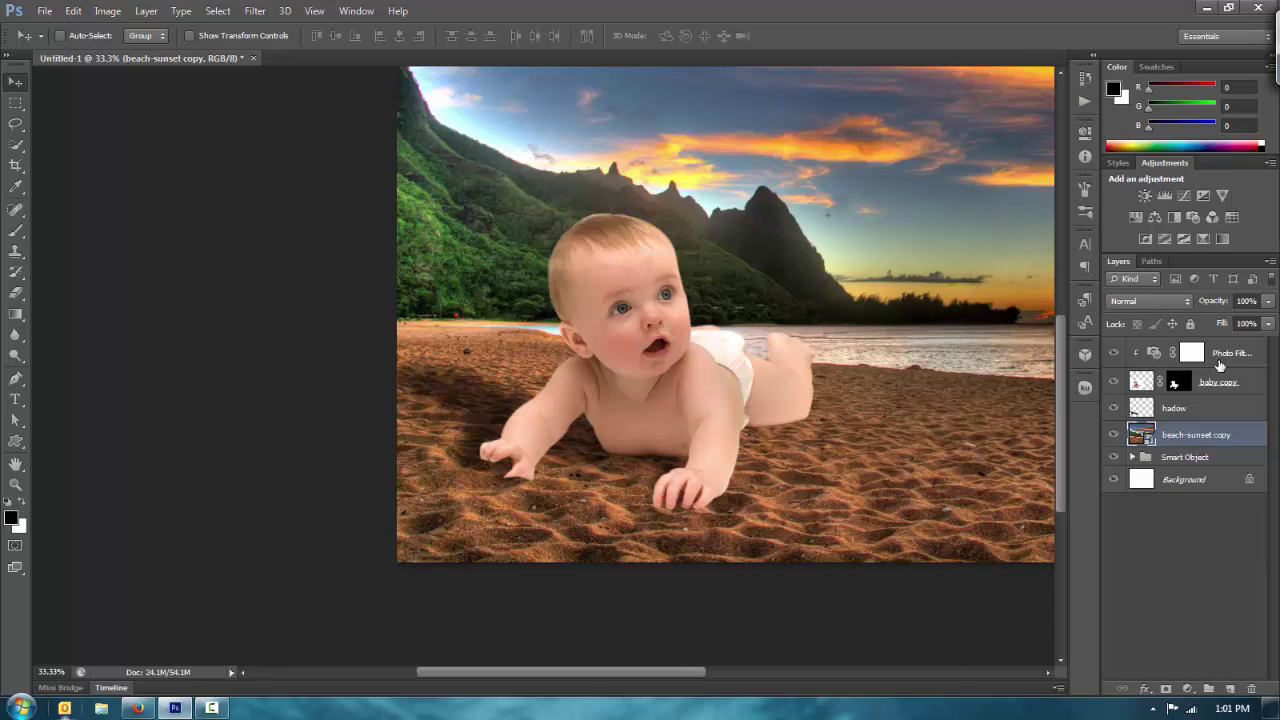
right_click(1184, 435)
click(1020, 242)
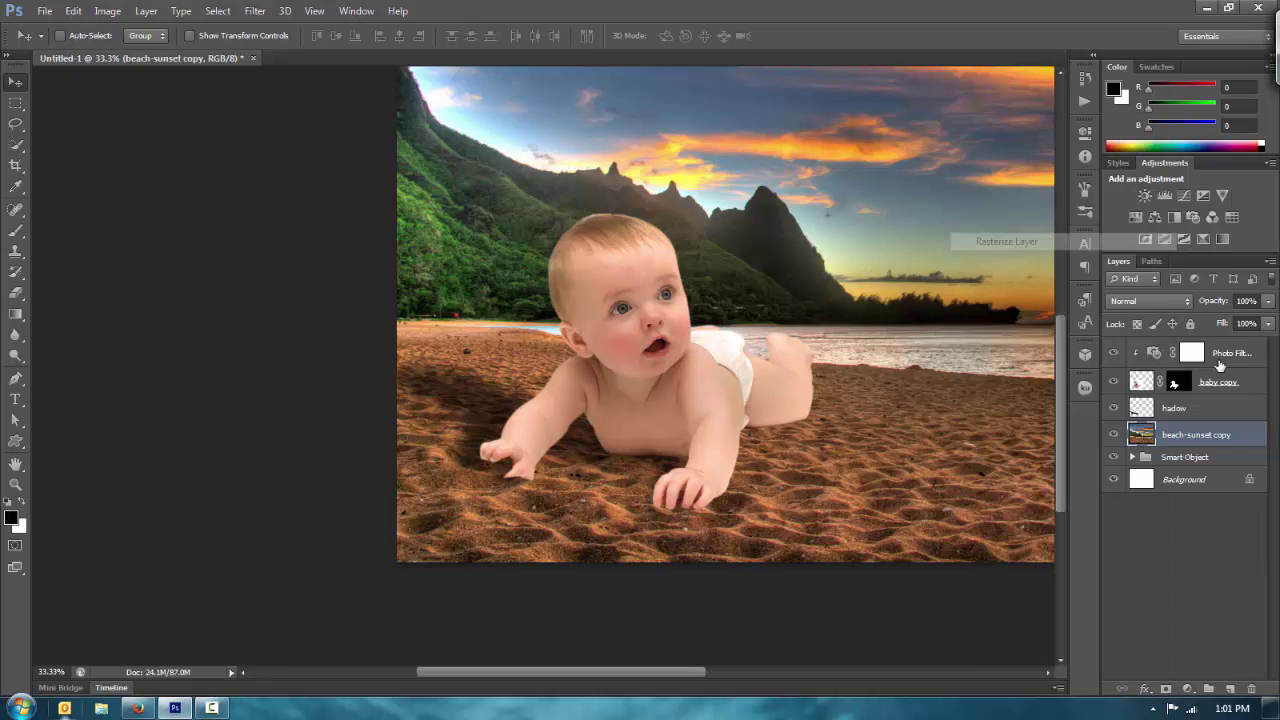
- Switch to the Burn tool with a brush size of 250 and undo the trial stroke on the beach-sunset copy
key(ctrl+plus)
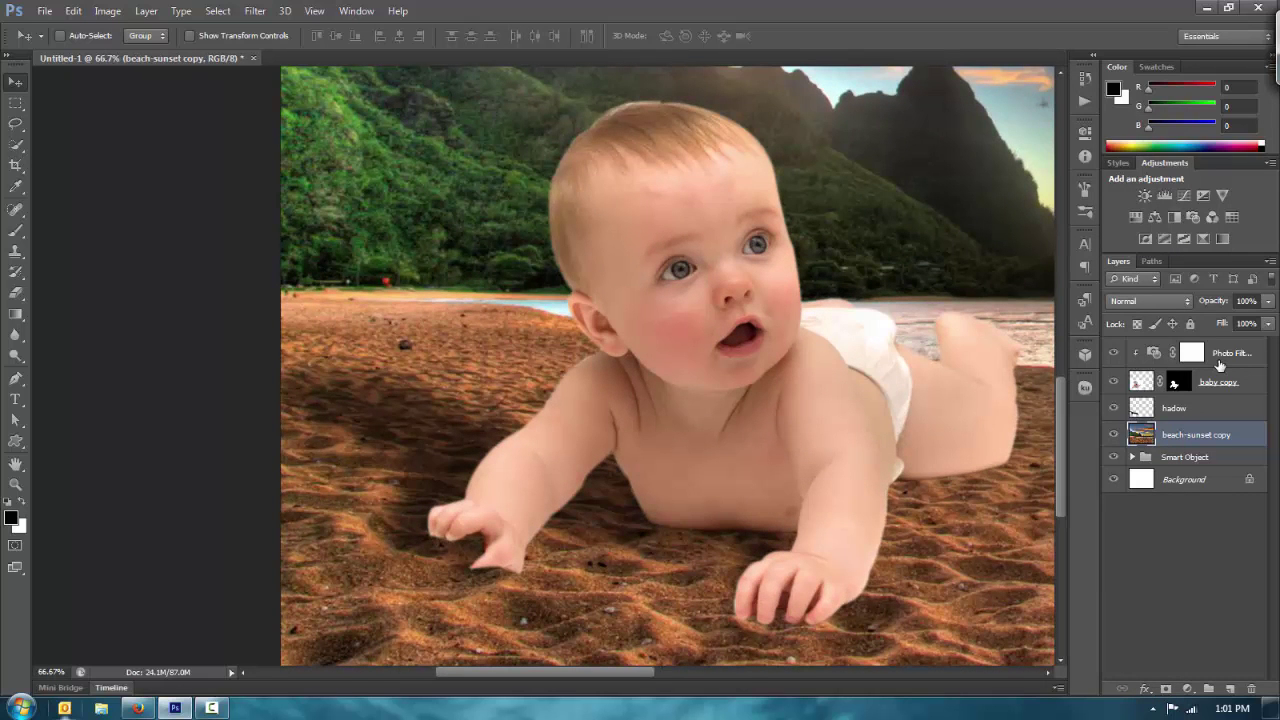
key(ctrl+plus)
drag(600, 330, 539, 400)
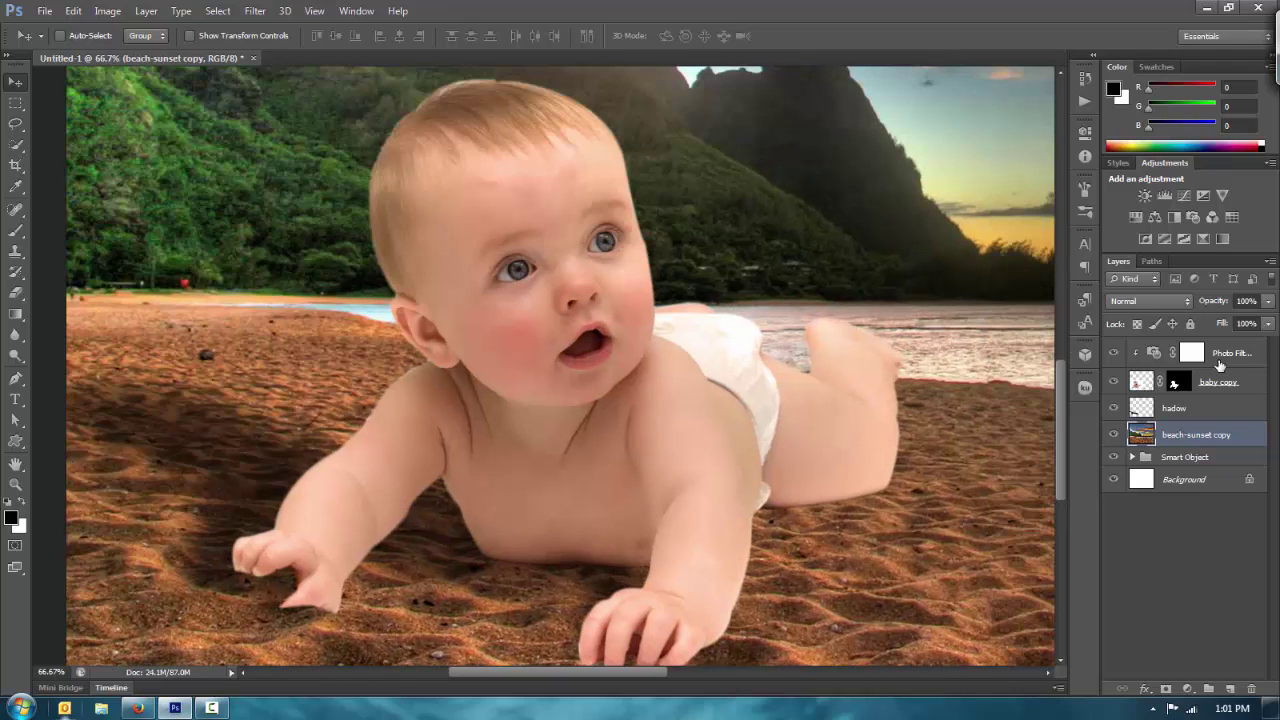
click(15, 355)
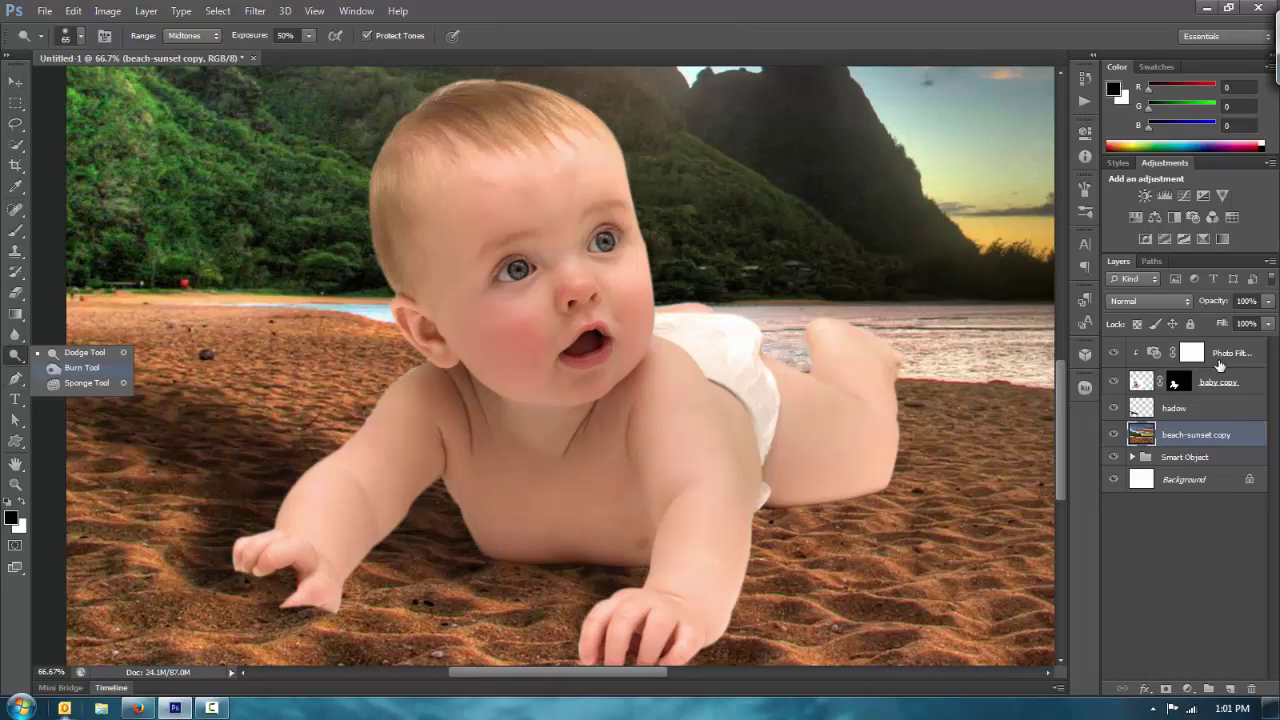
key(shift+o)
key(bracketright)
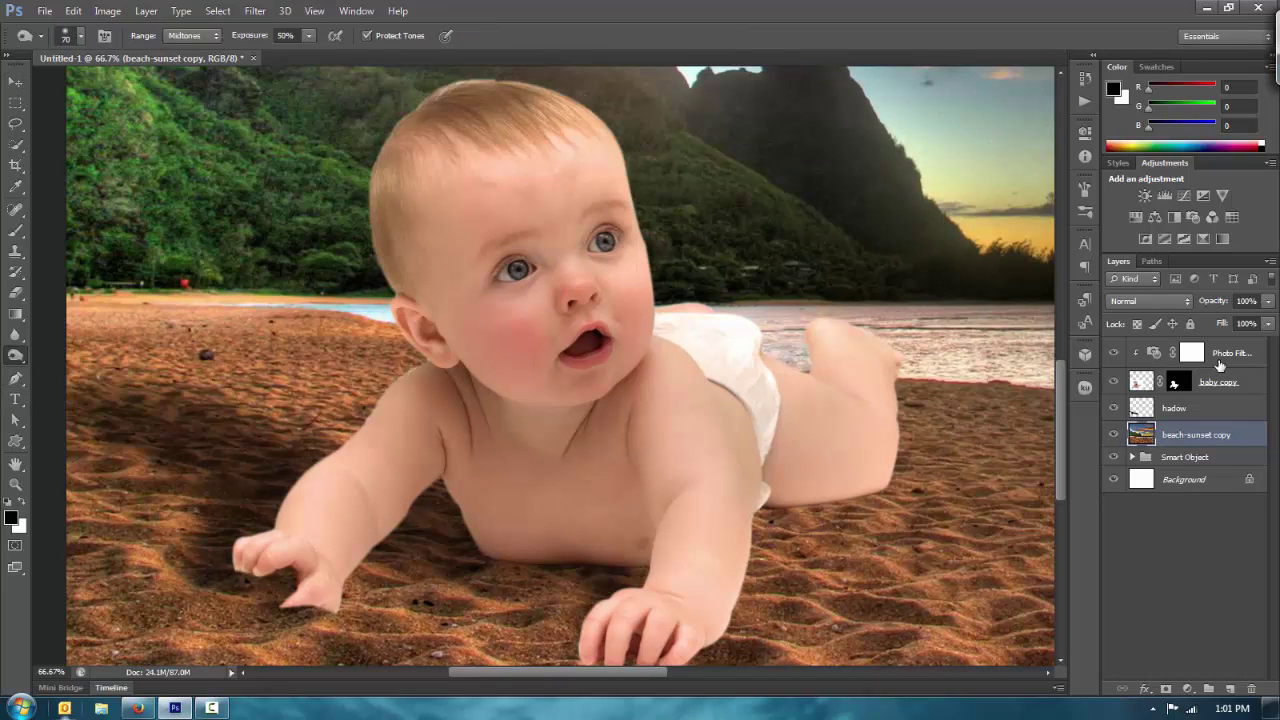
key(bracketright)
key(ctrl+z)
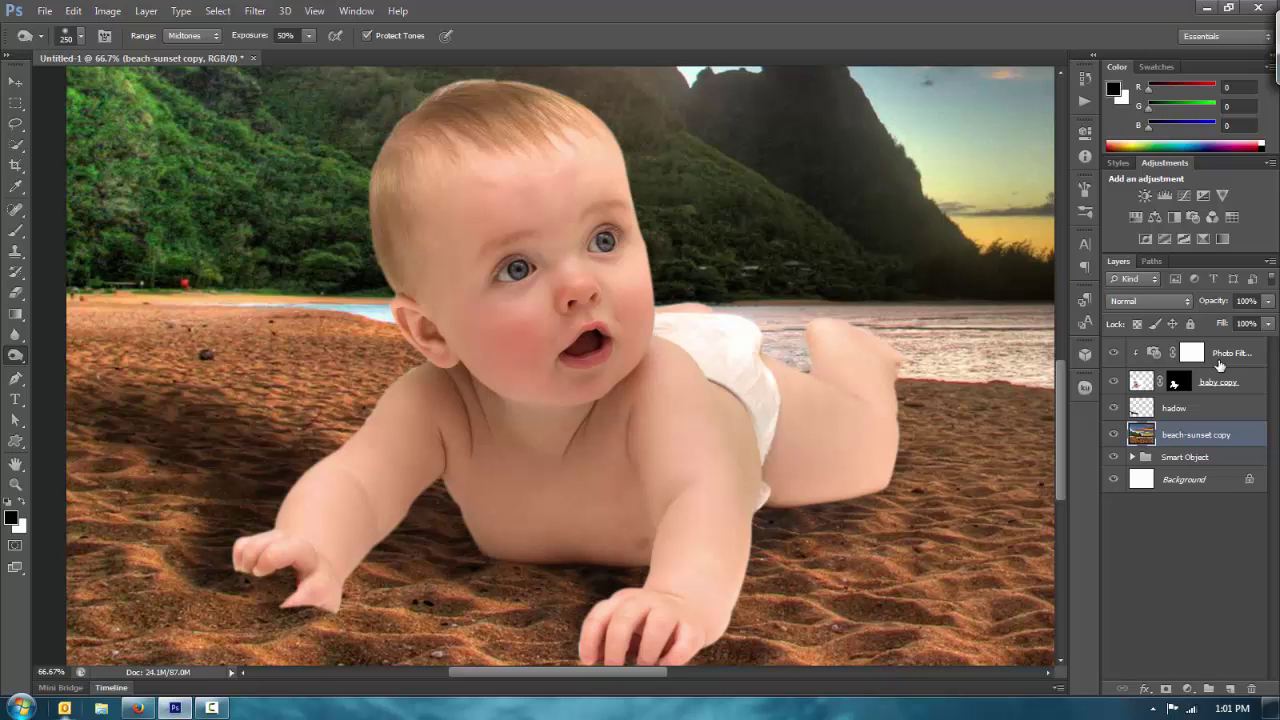
- Burn darker midtone shading at 50% exposure into the face, chest, arms and hands on the baby copy layer
drag(440, 440, 652, 399)
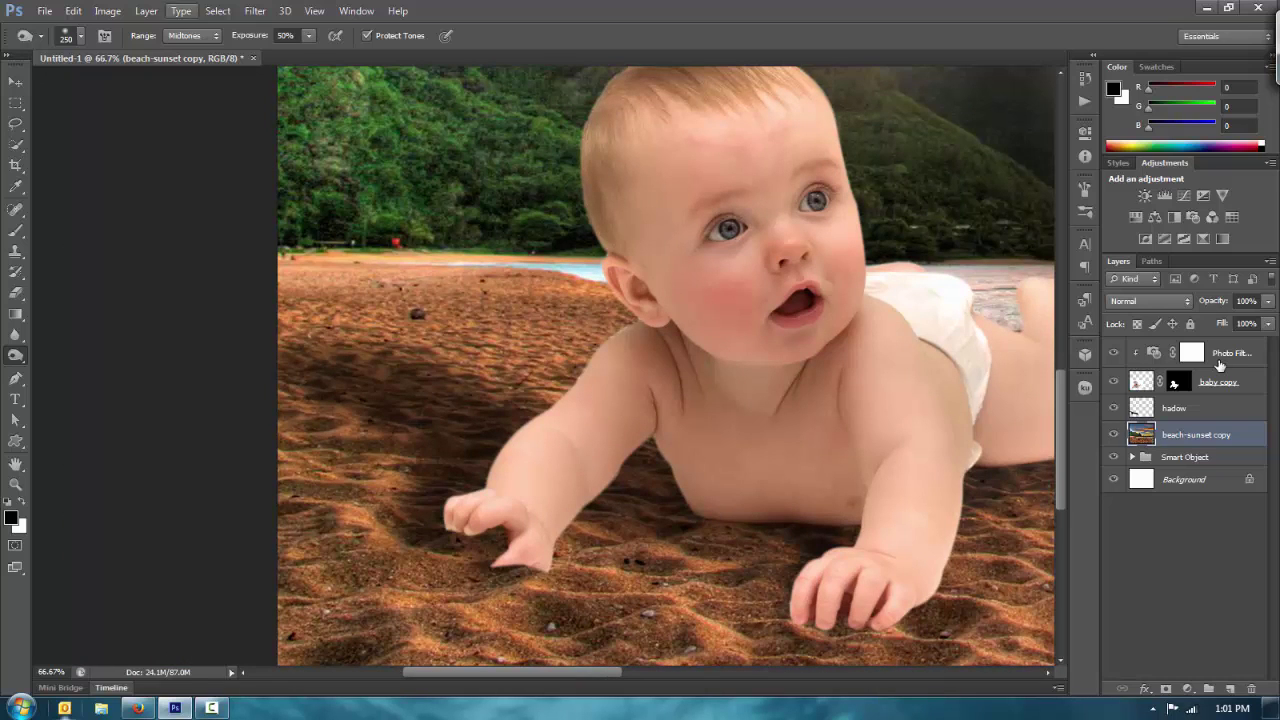
click(1219, 372)
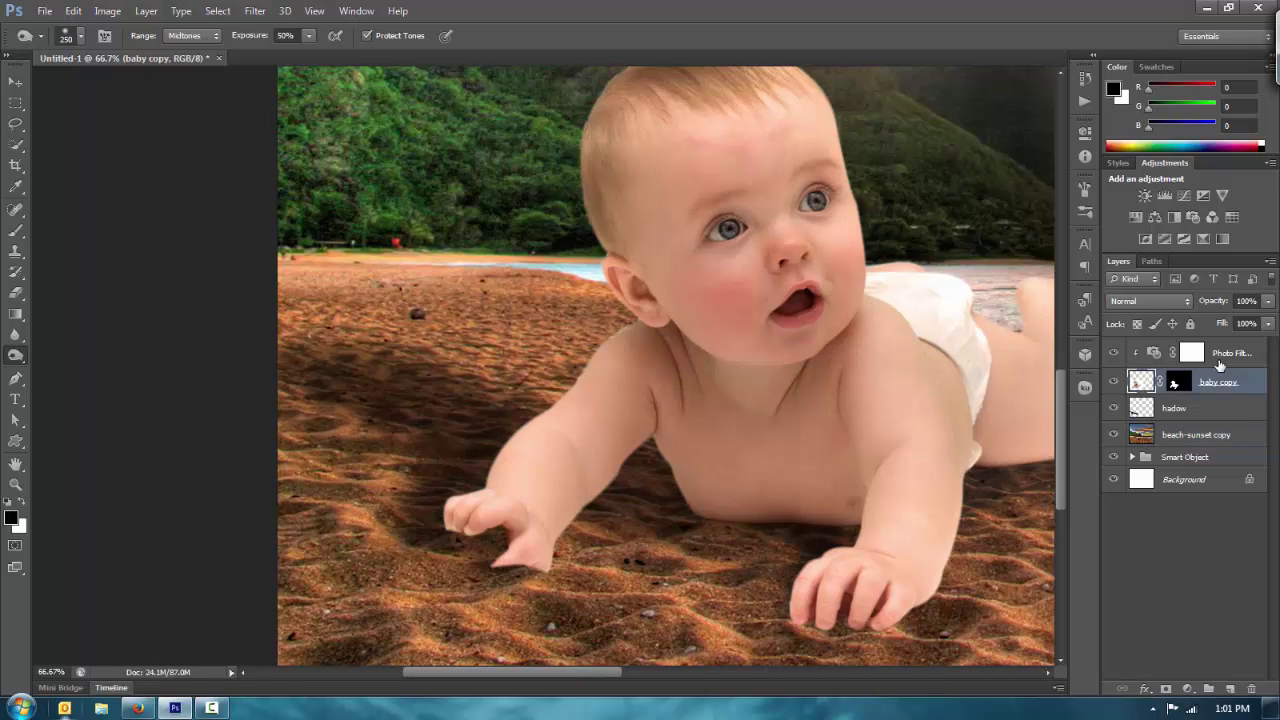
drag(740, 400, 558, 424)
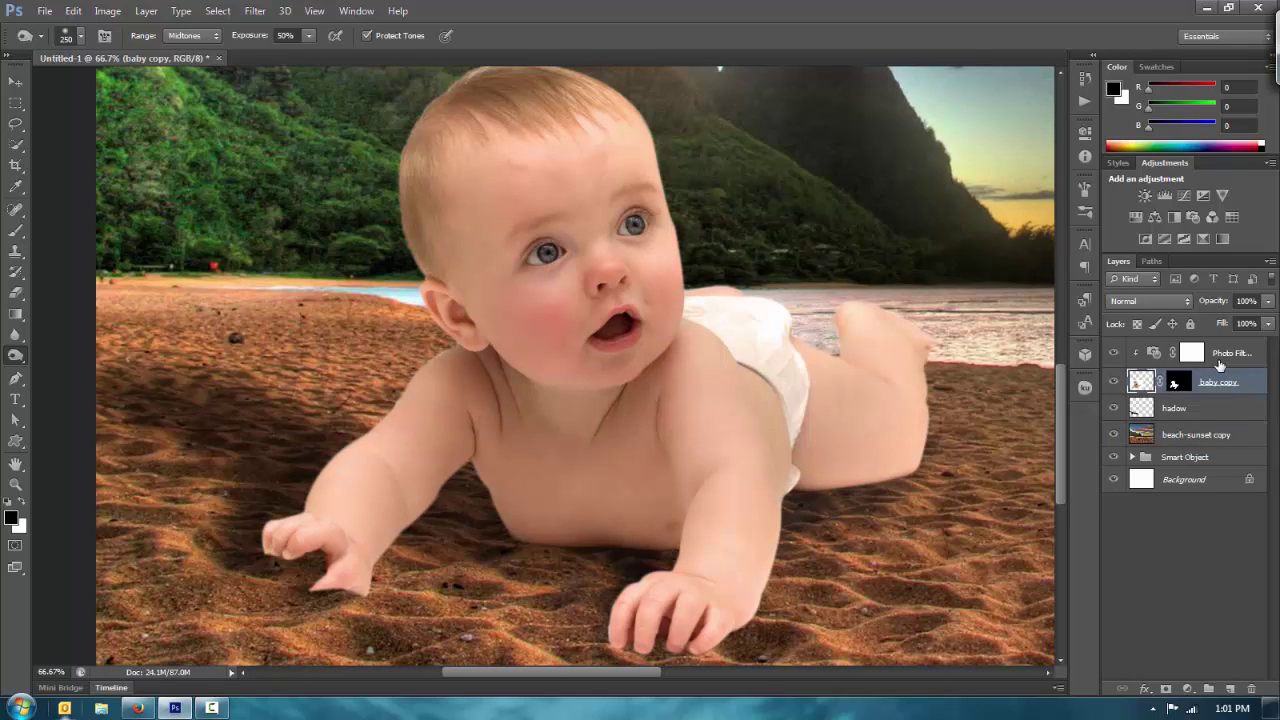
click(469, 367)
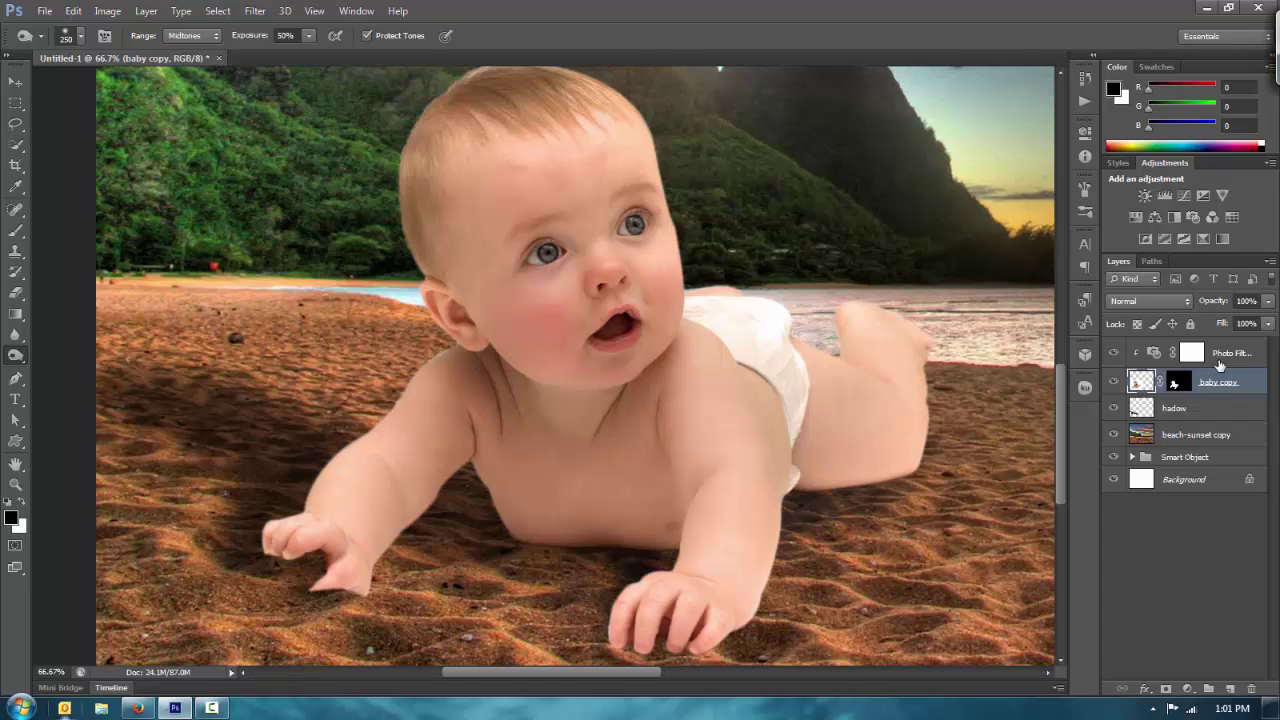
click(663, 518)
click(644, 609)
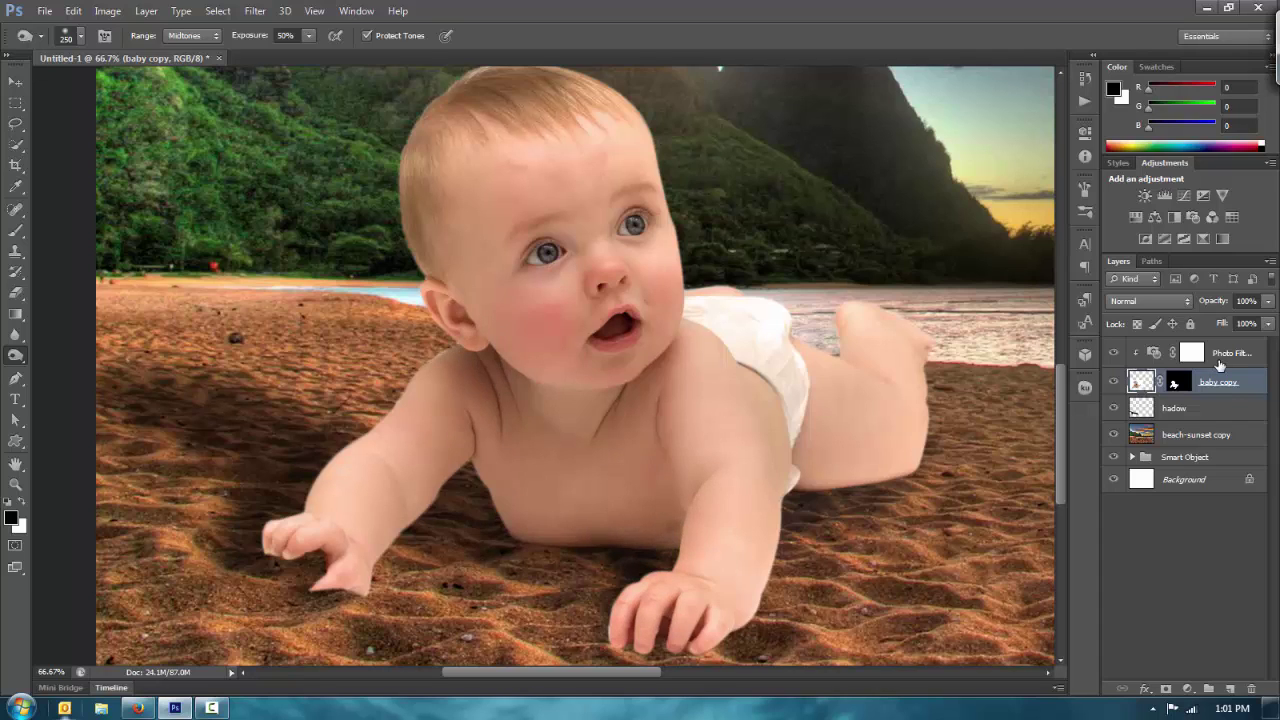
click(570, 430)
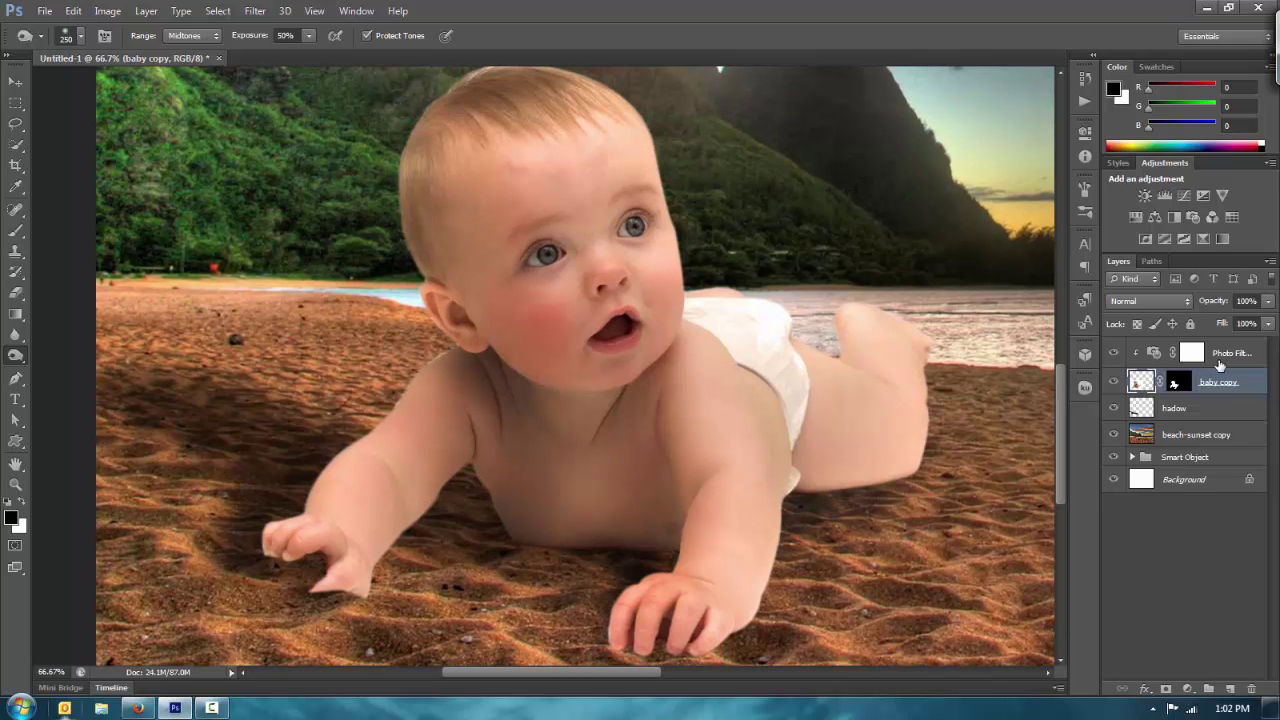
- Examine the whole composite and its edit history, and switch to the Wikipedia Photomontage article in Firefox
key(ctrl+minus)
key(ctrl+minus)
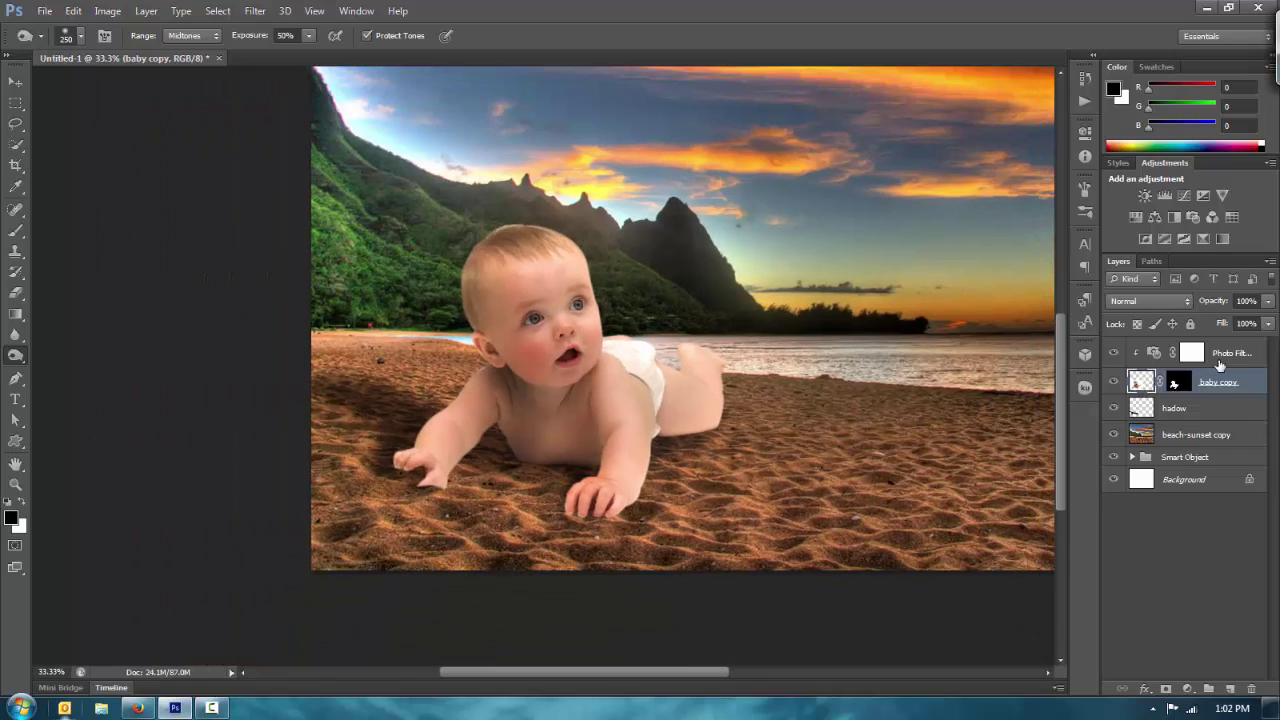
key(ctrl+minus)
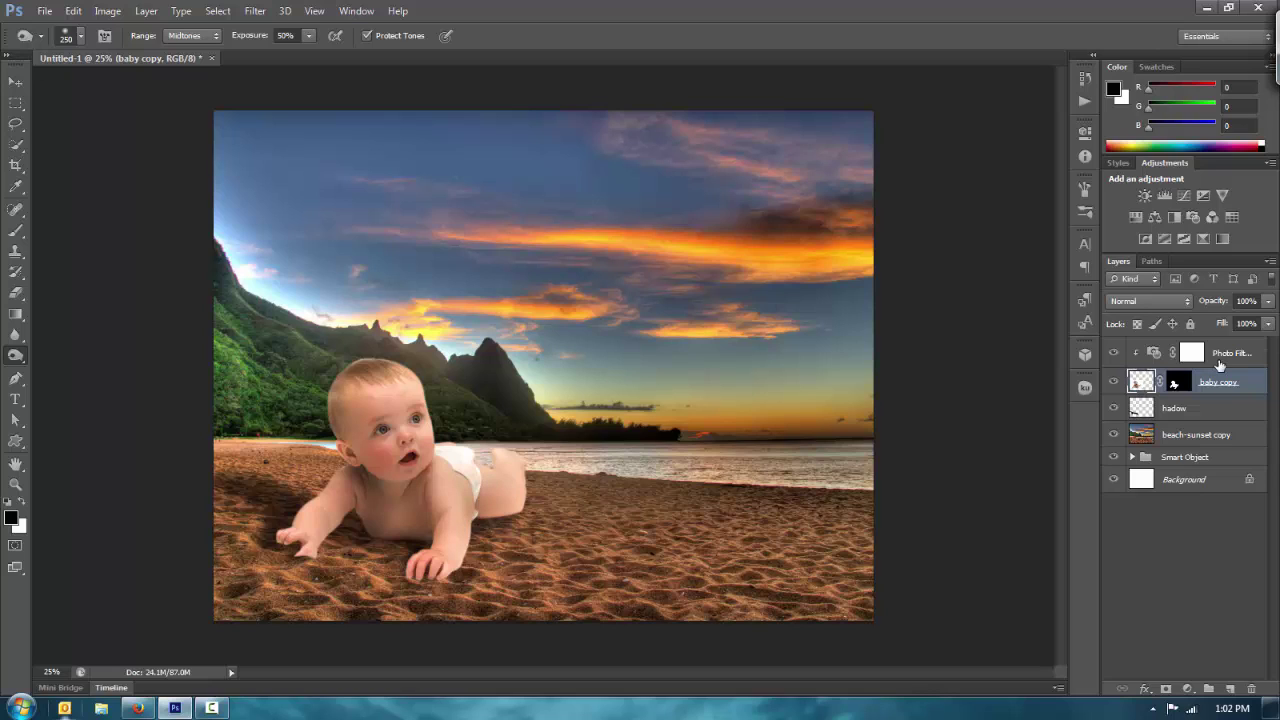
click(1085, 79)
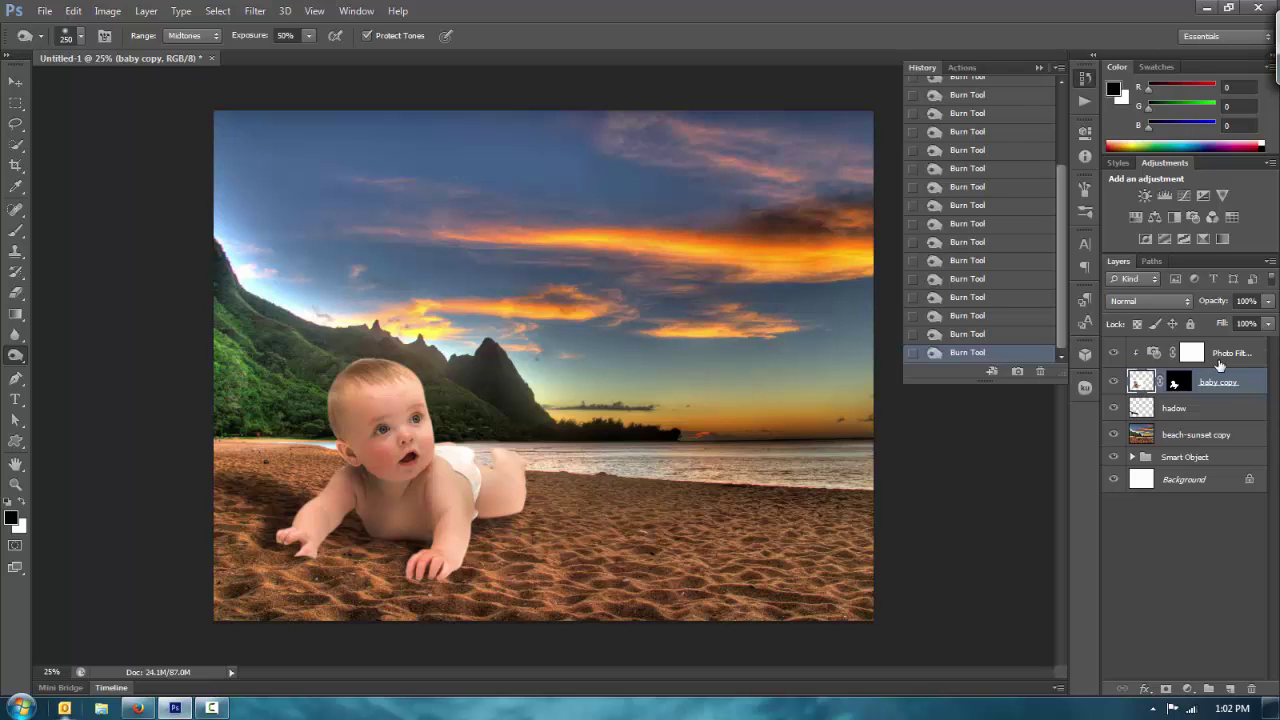
key(F9)
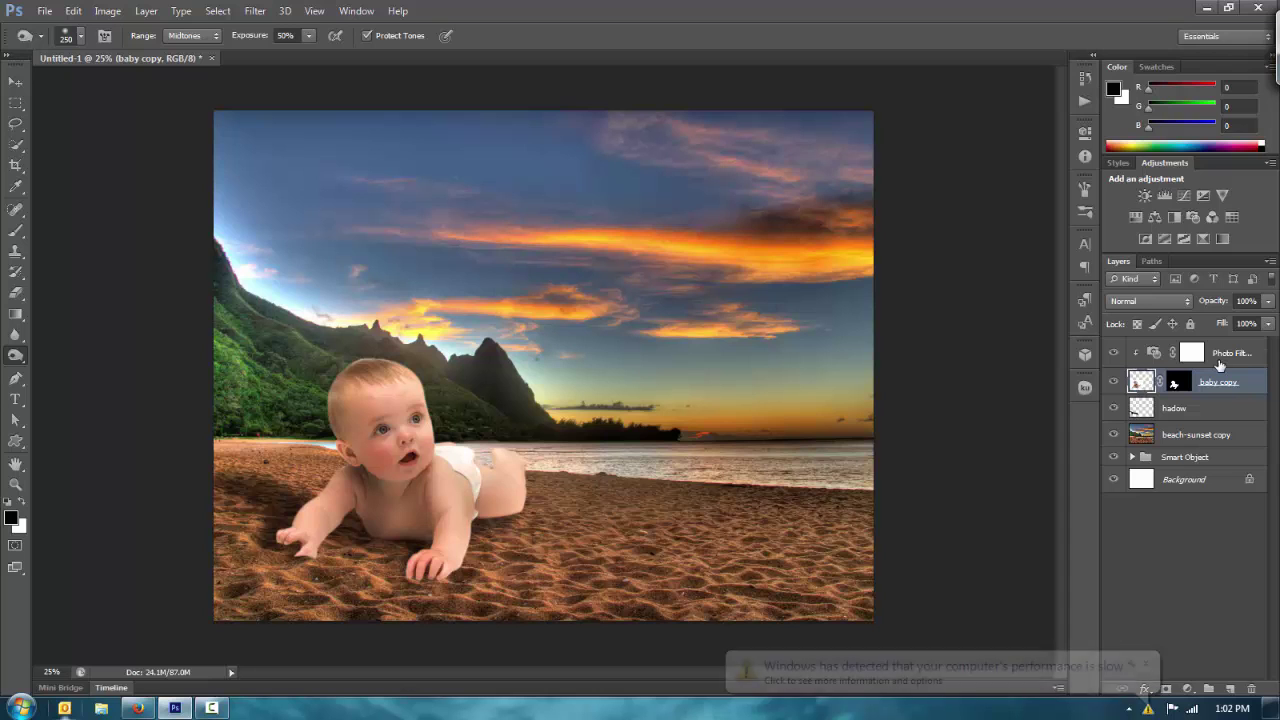
key(alt+Tab)
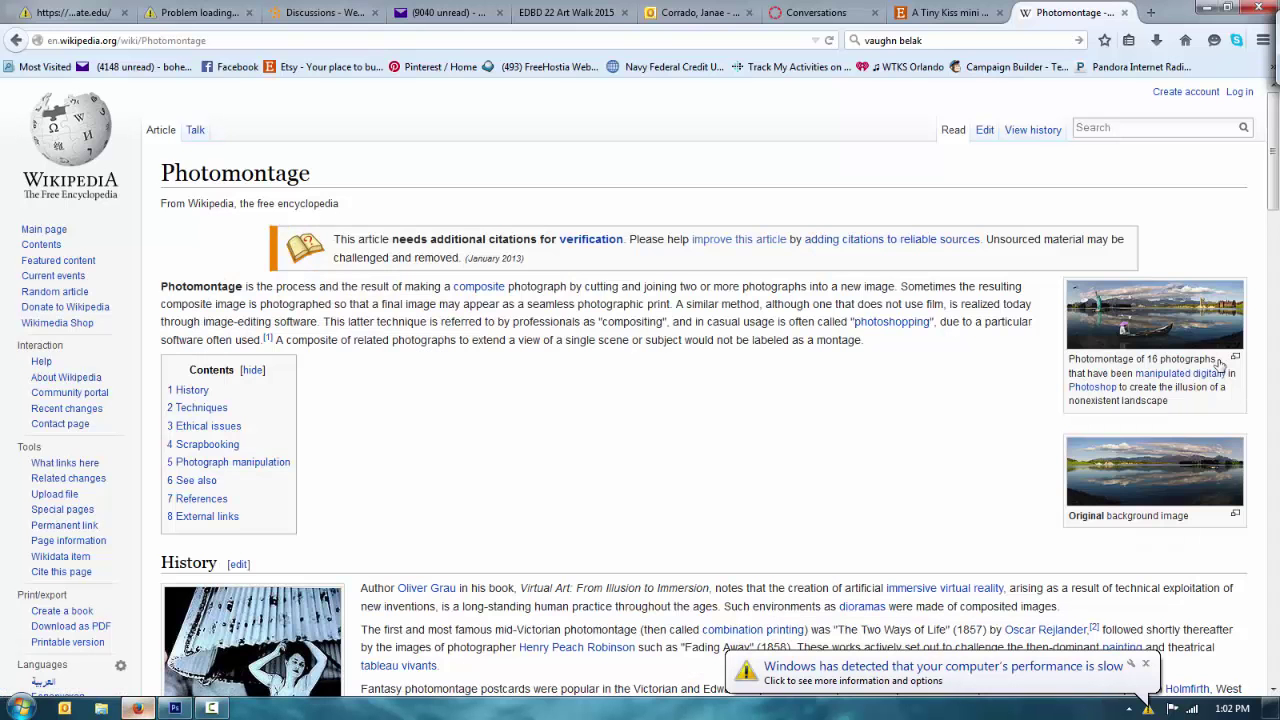
- Search Google for "godzilla" and show the image results
key(ctrl+l)
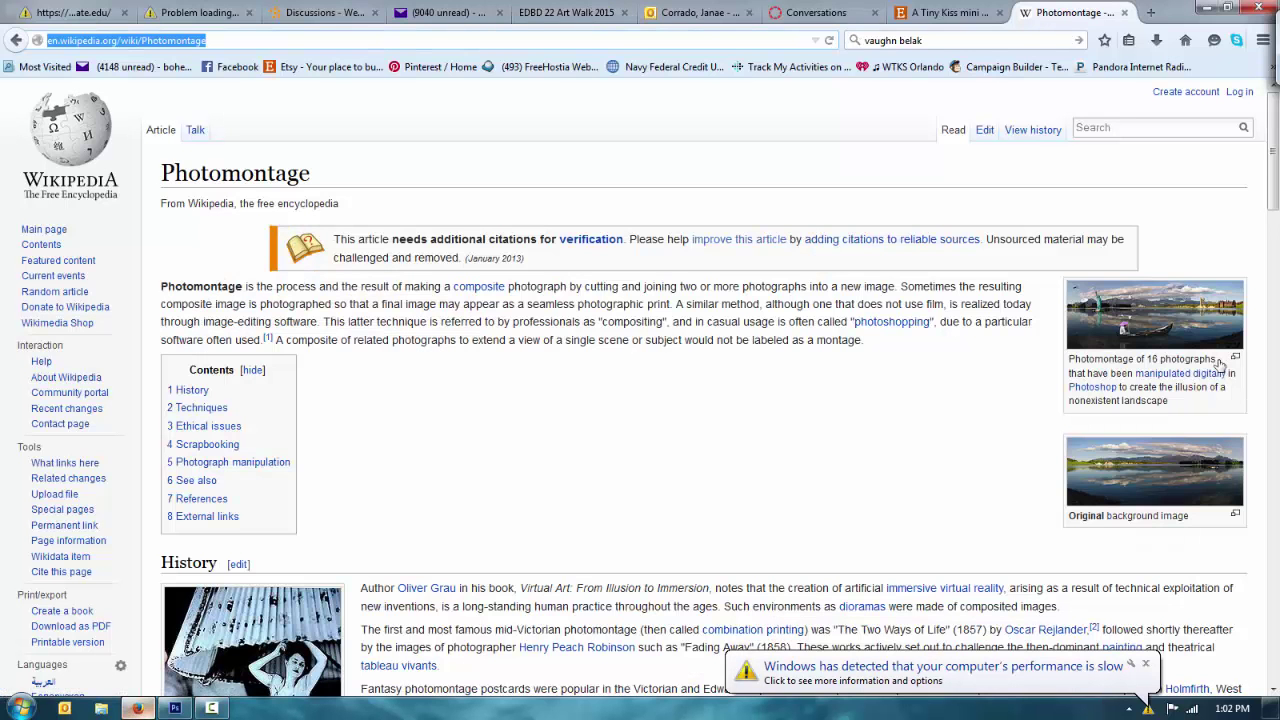
text(godzilla)
key(Return)
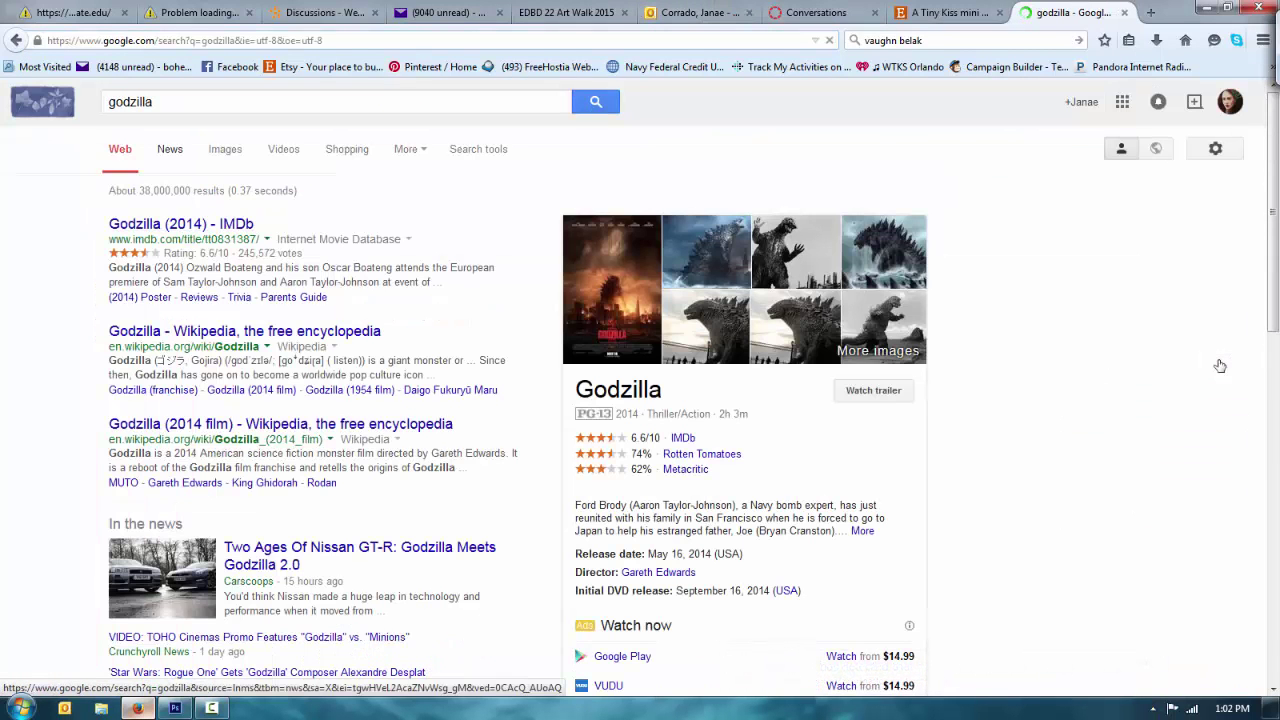
click(225, 149)
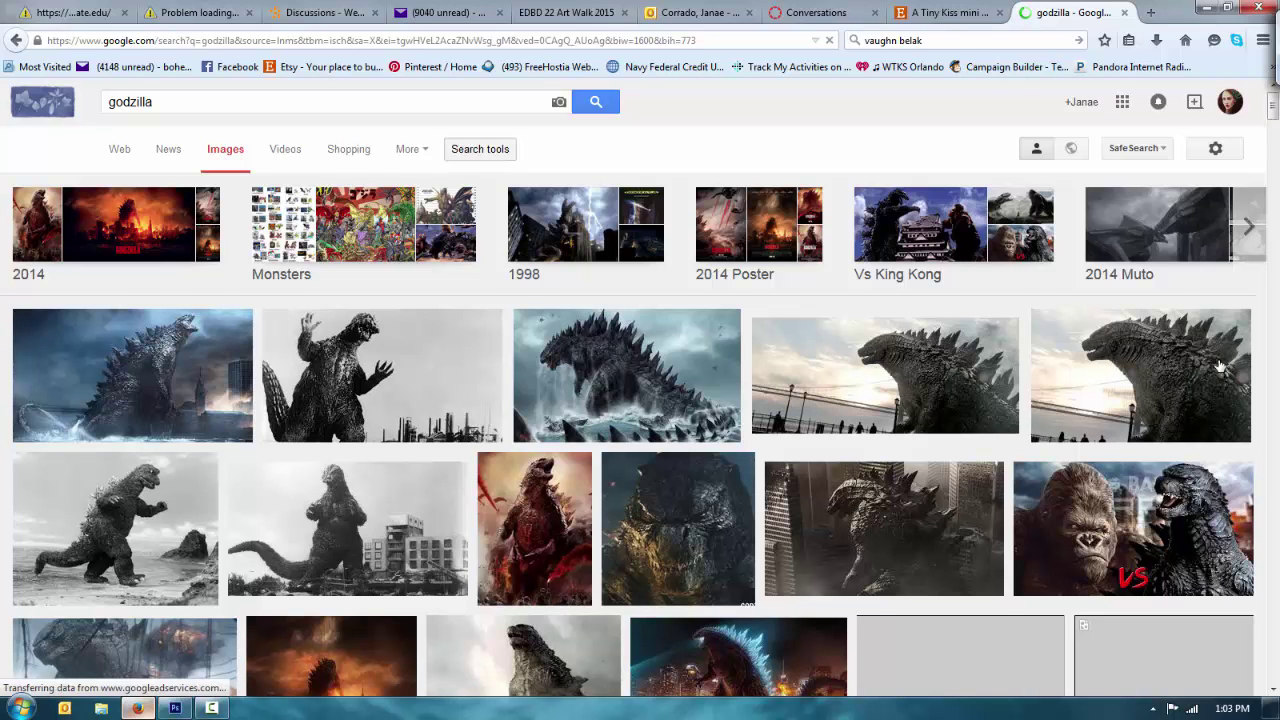
- Examine the Godzilla image results, preview the full-body figure on a white background, and limit the results to large images
scroll(1220, 368, down, 10)
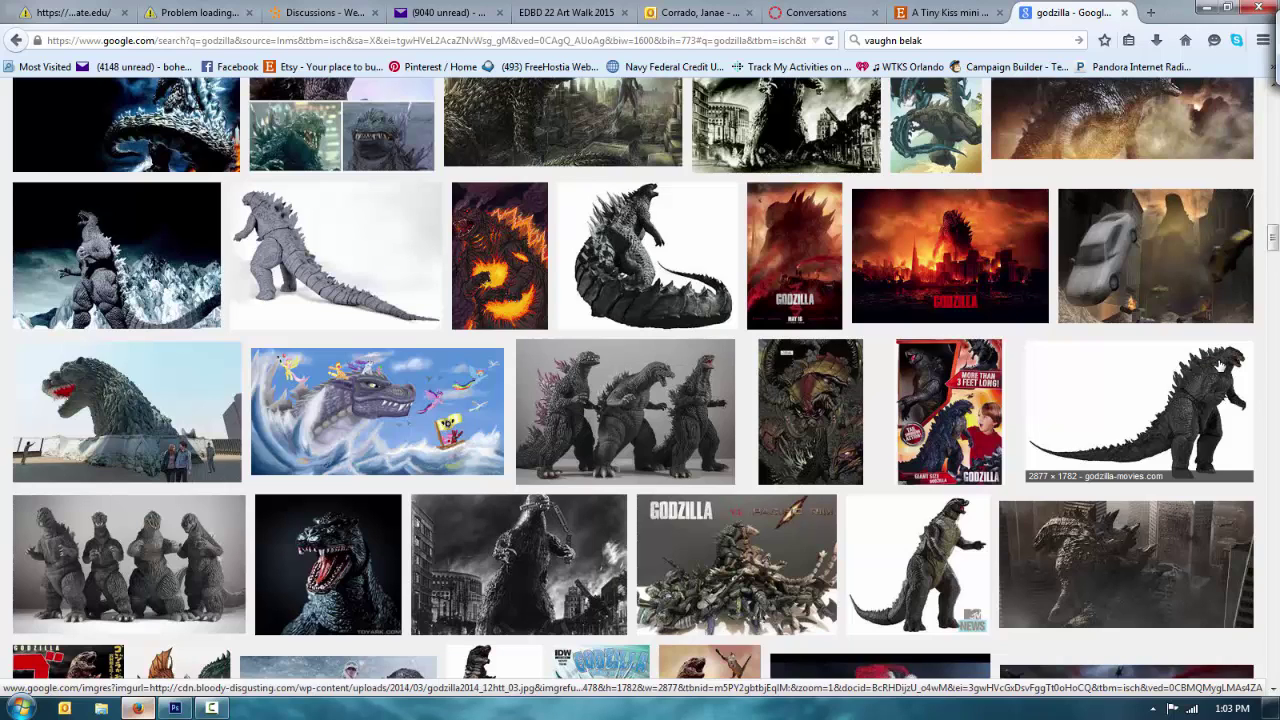
scroll(1220, 368, down, 5)
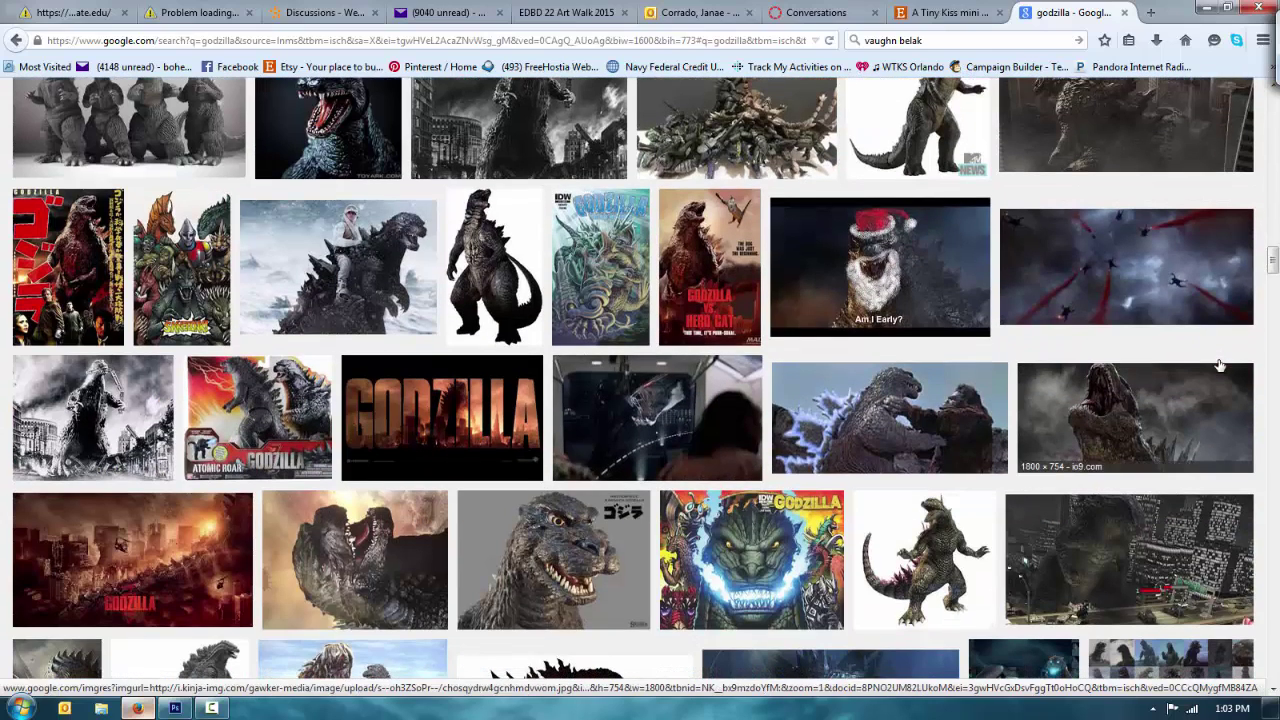
click(925, 560)
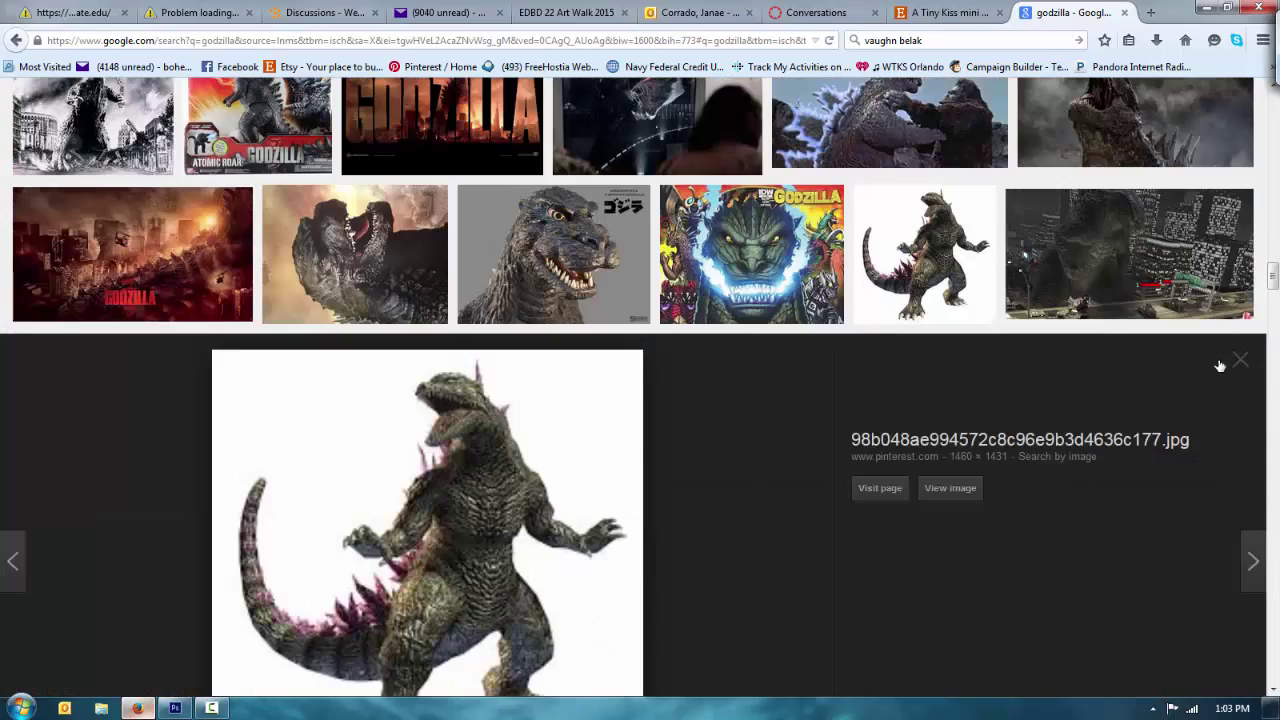
scroll(1220, 366, down, 2)
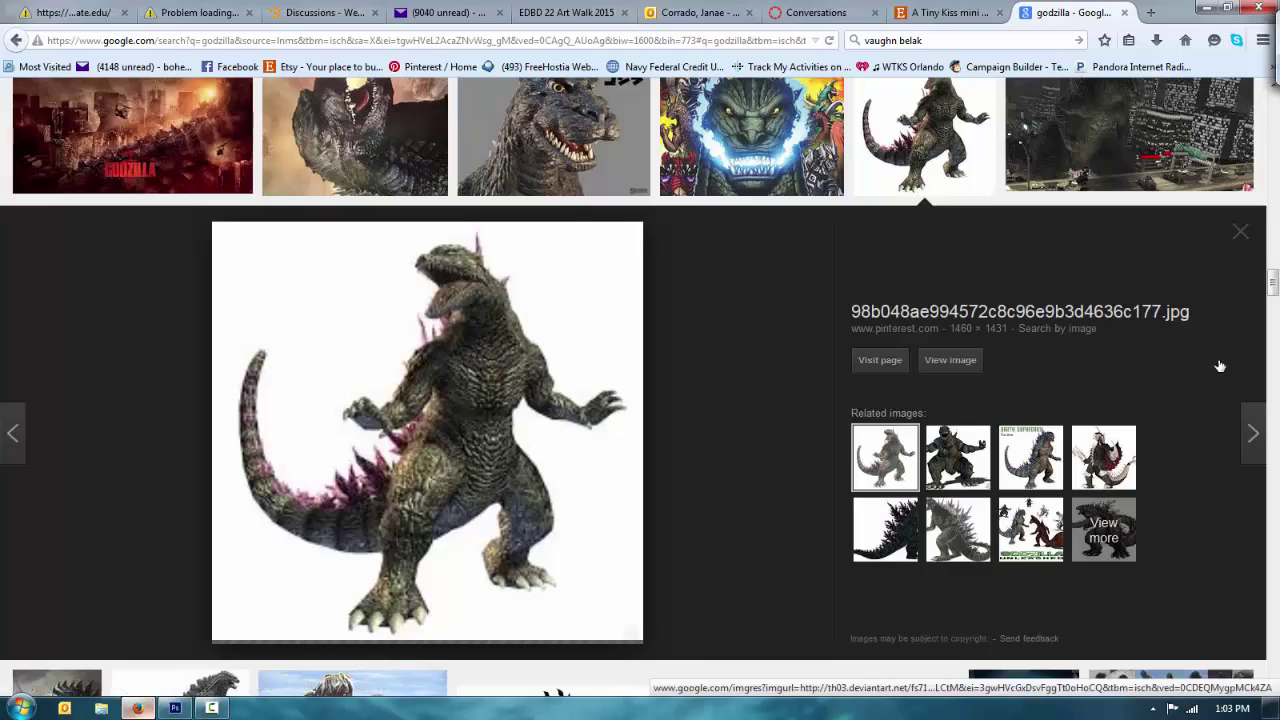
scroll(1220, 366, up, 8)
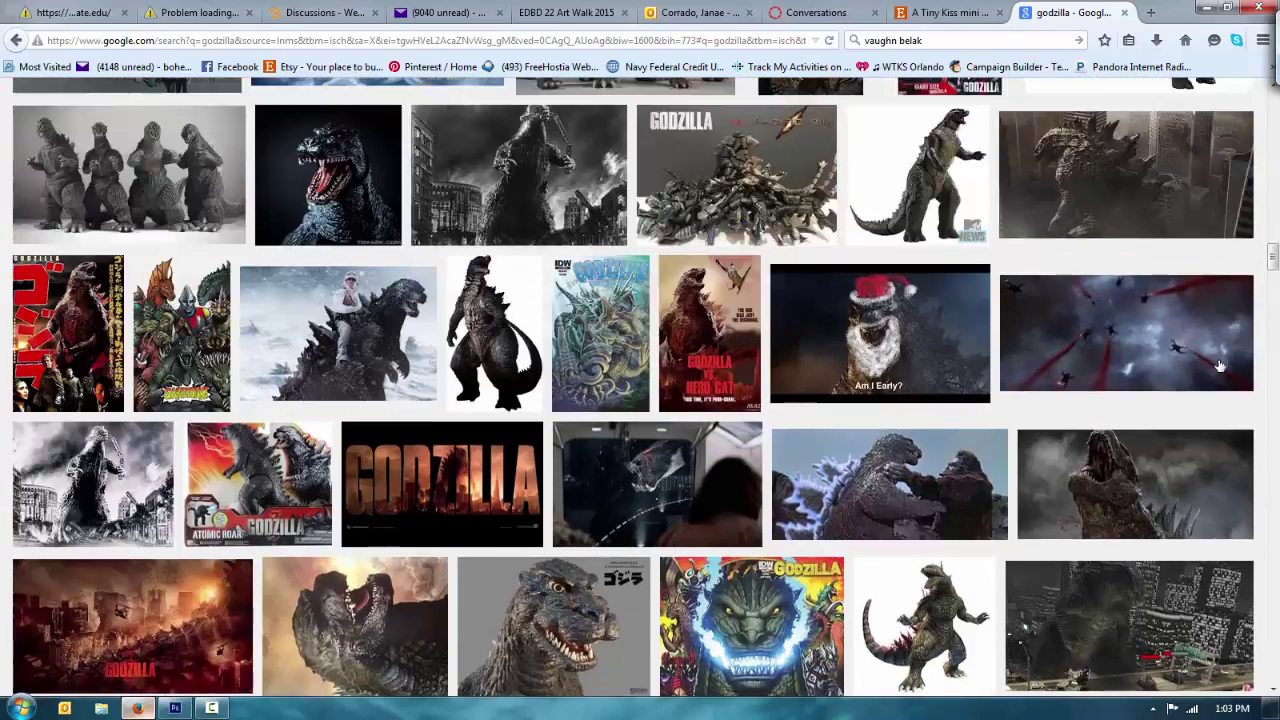
scroll(1220, 366, up, 10)
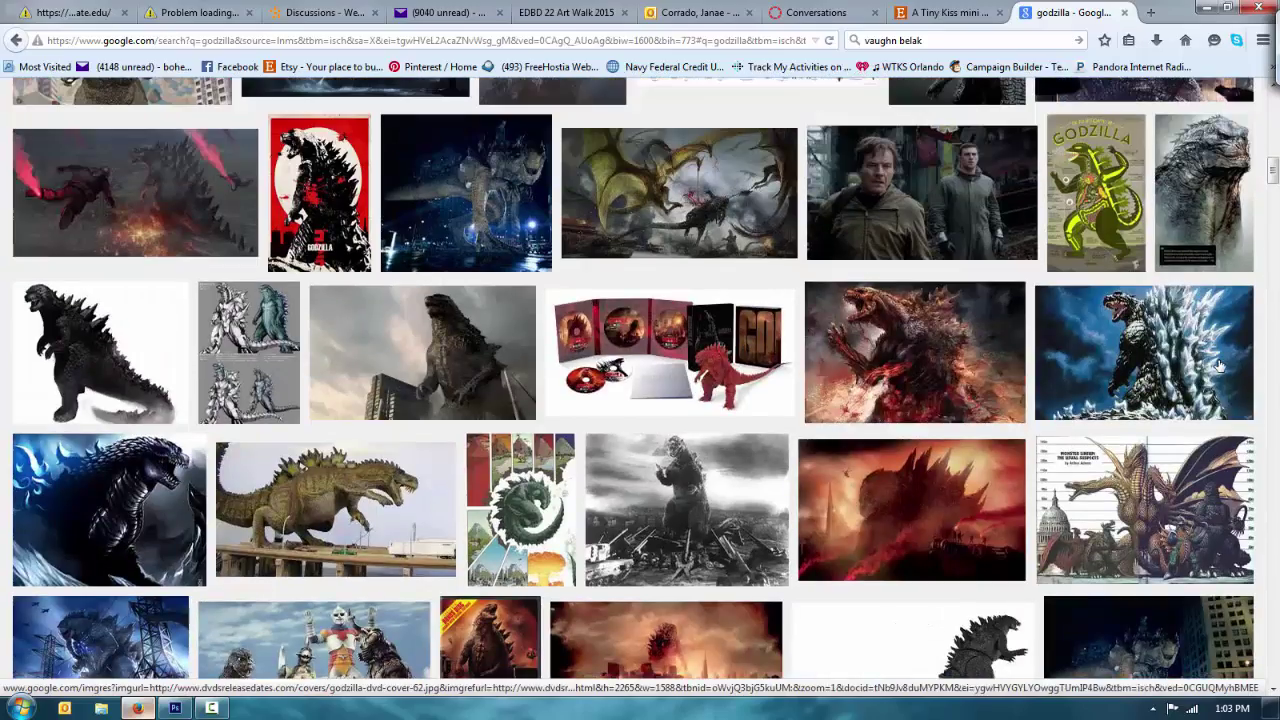
scroll(1220, 366, up, 8)
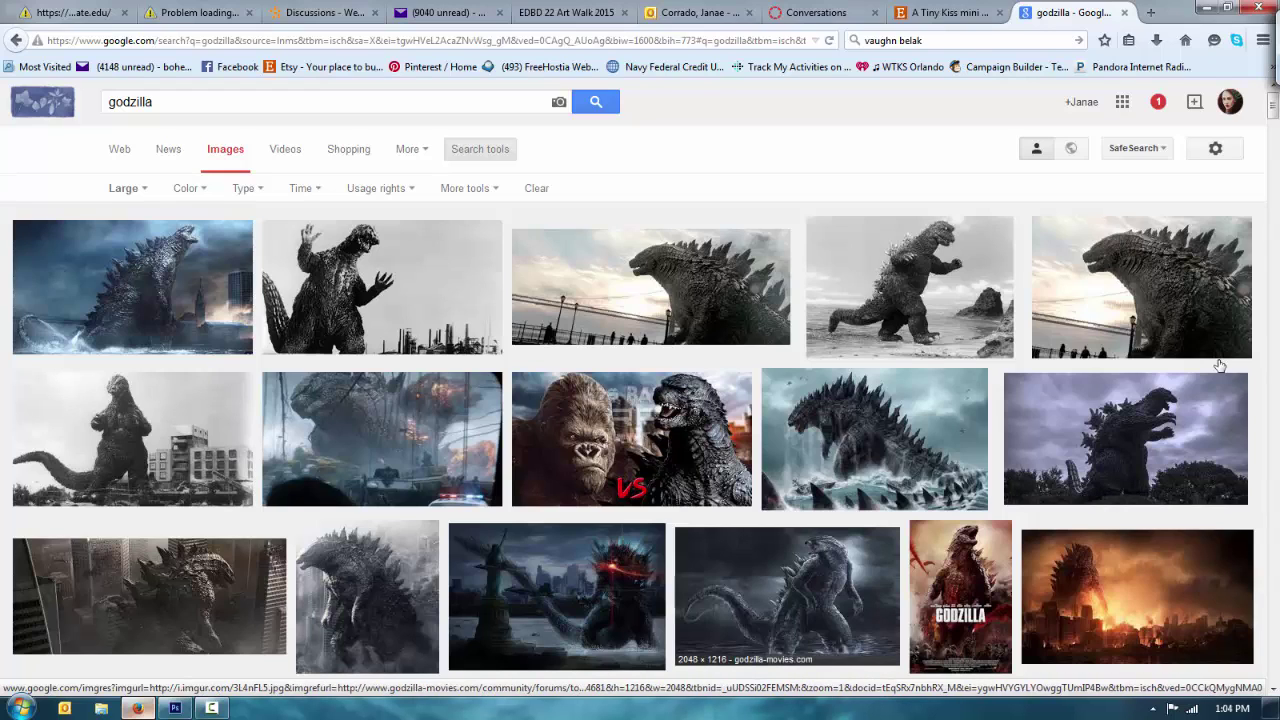
- Change the image search to "godzilla collectable toy"
click(154, 102)
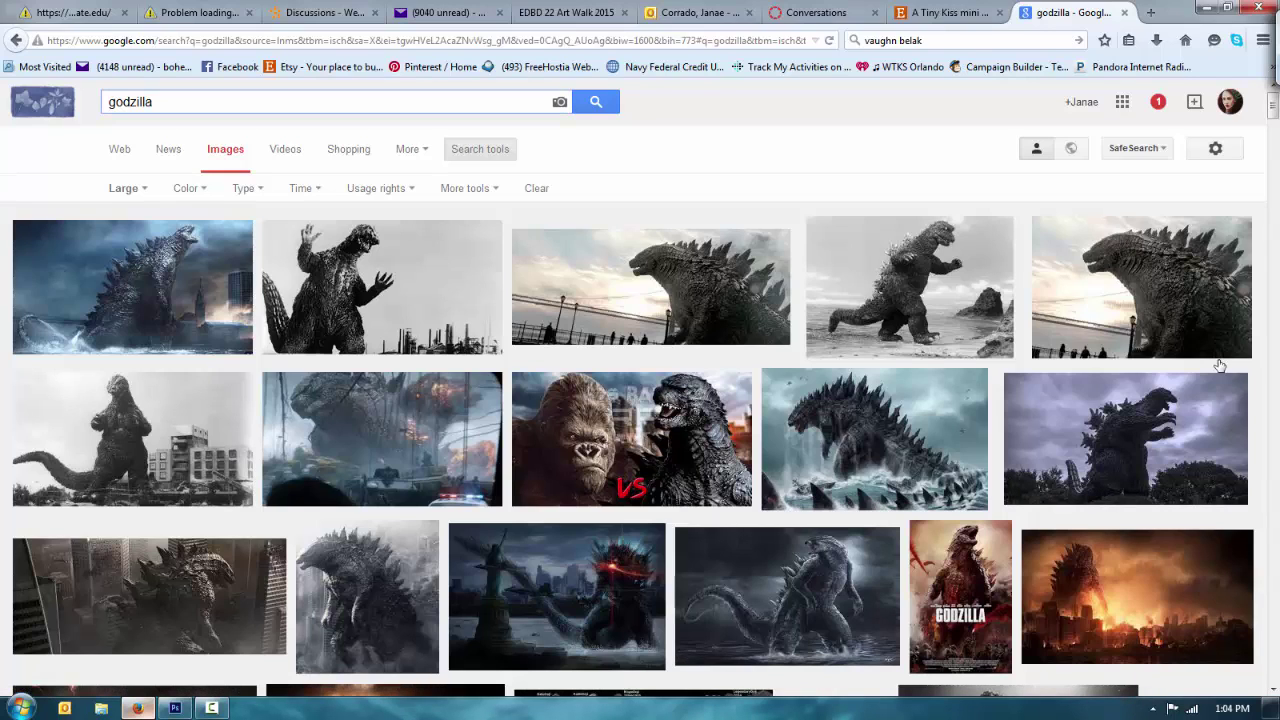
text(toy)
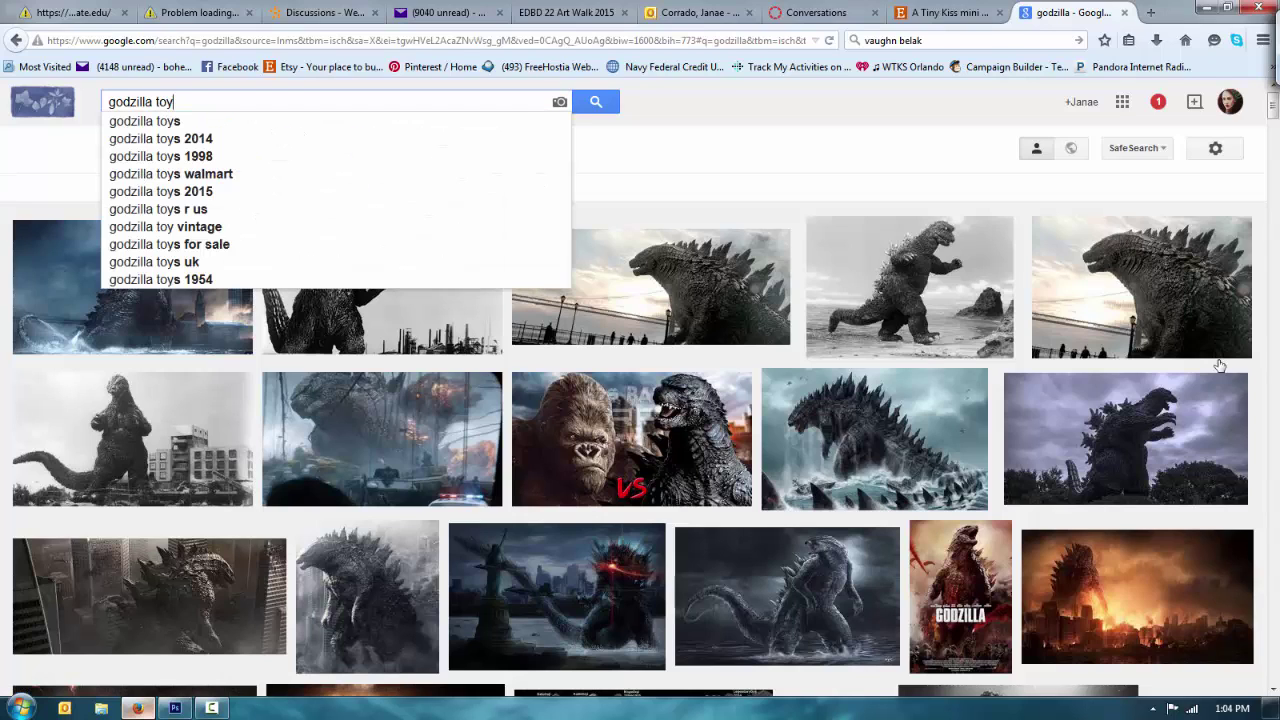
key(Return)
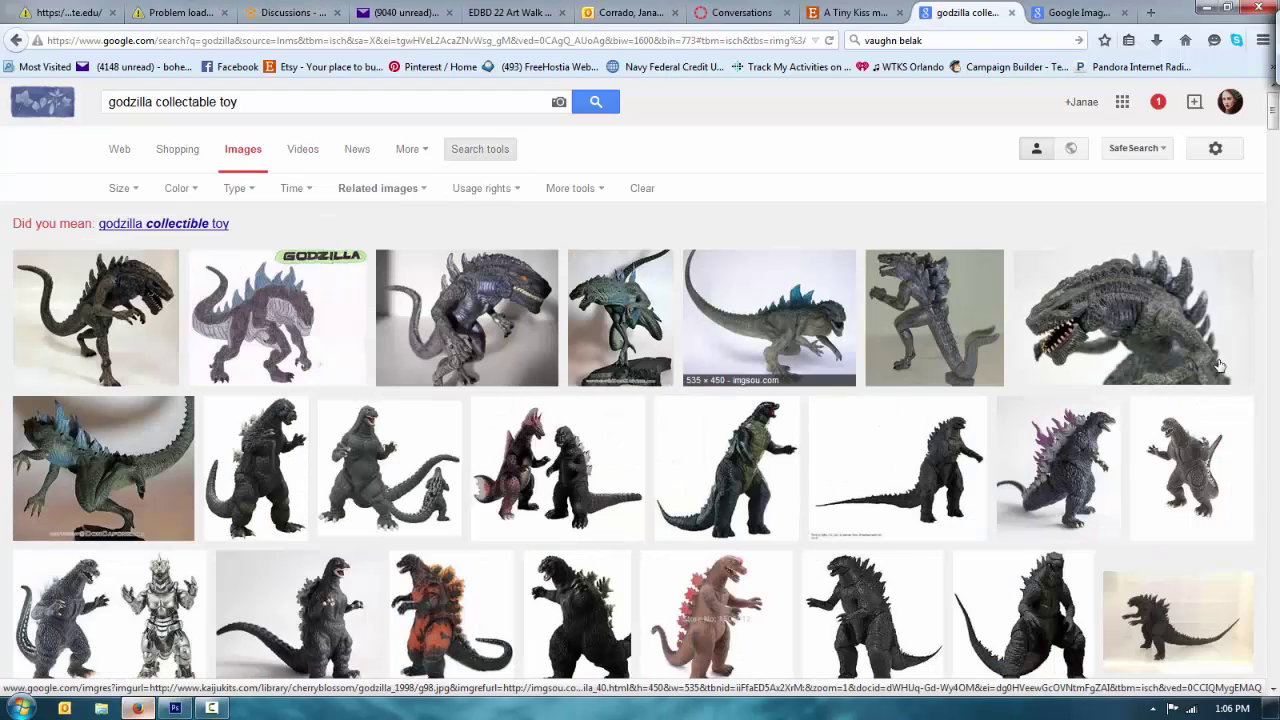
- Open the full-size picture of the 1998 Godzilla statue with blue spines from doncapone.org among the related images
click(769, 317)
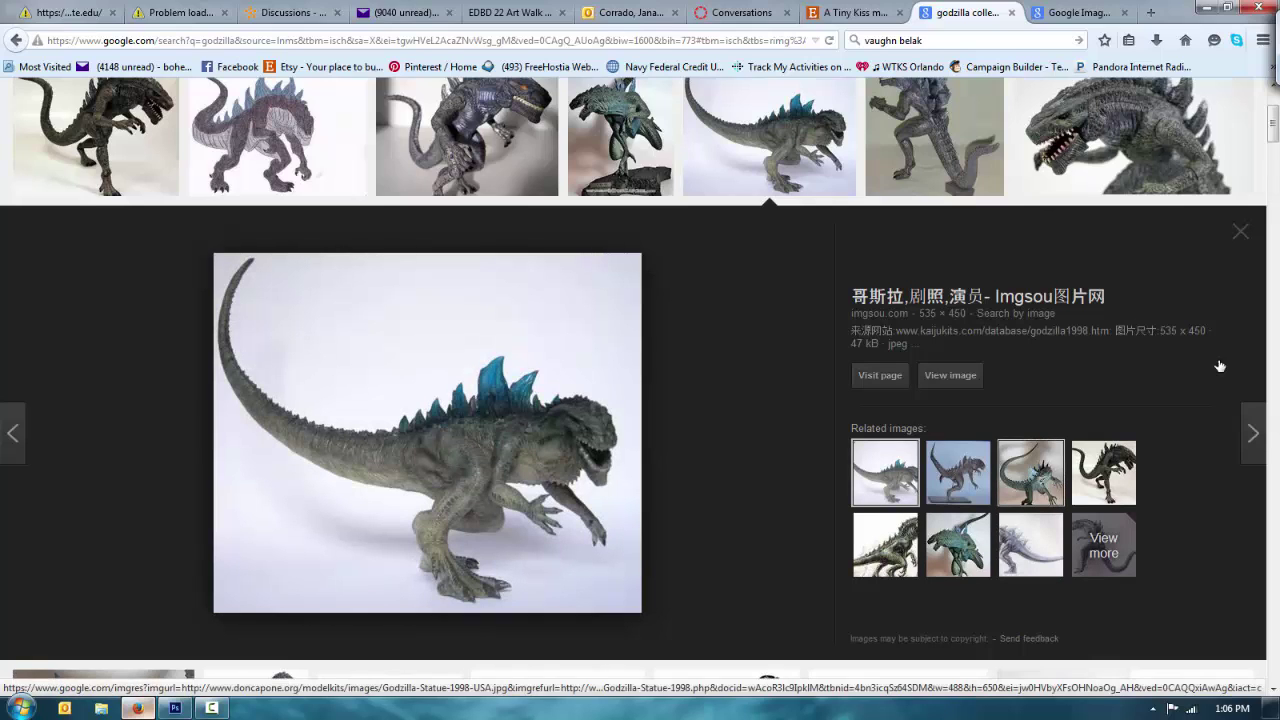
click(1031, 473)
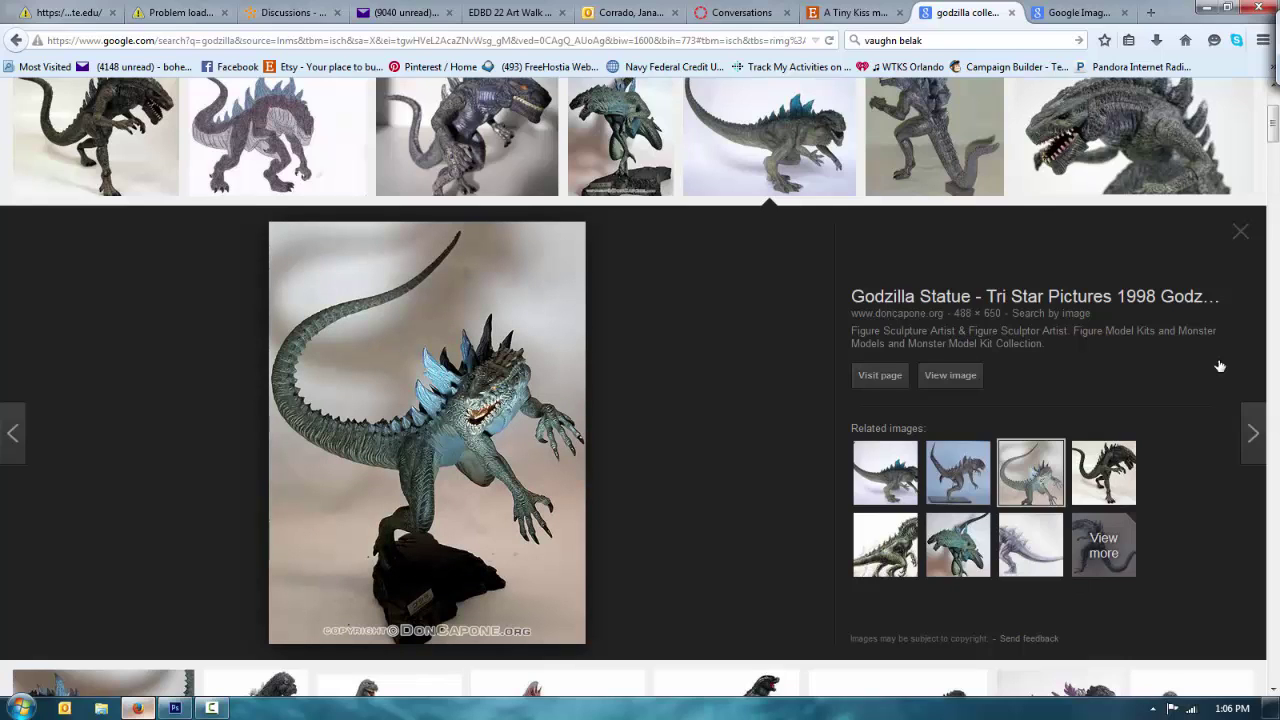
click(950, 375)
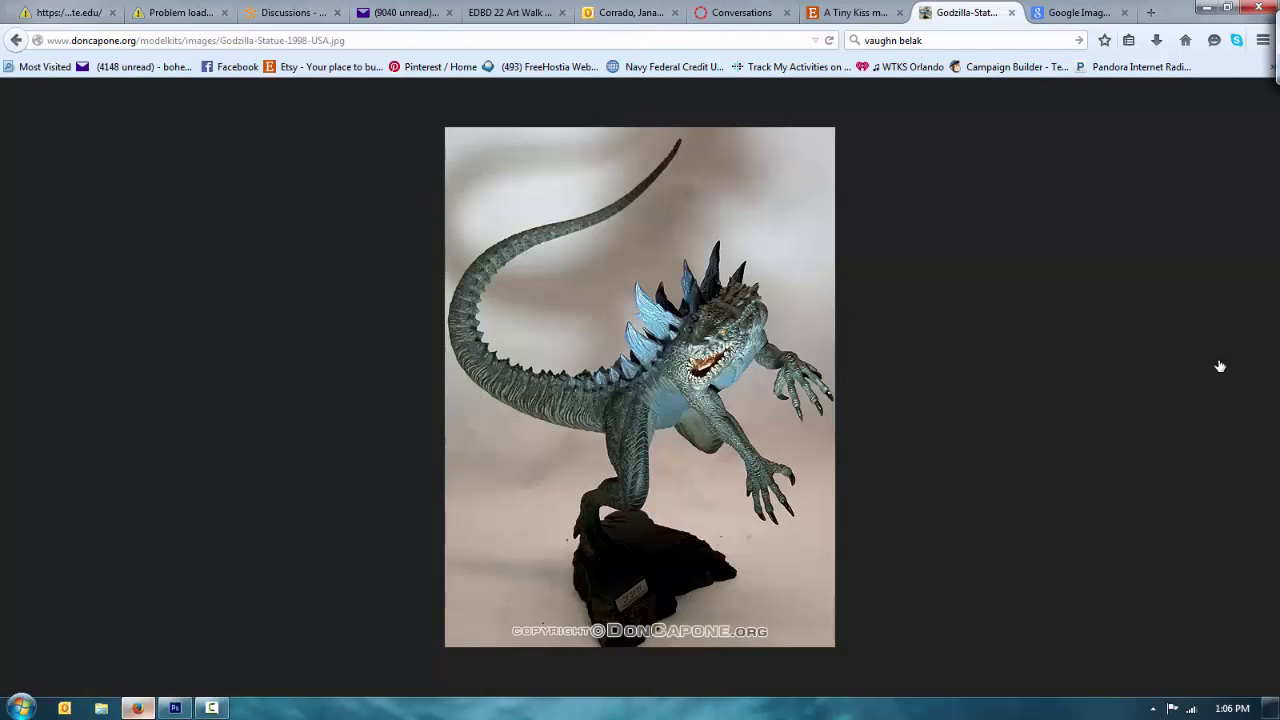
- Save the statue picture to the Desktop as a JPEG image named "godzilla"
right_click(573, 342)
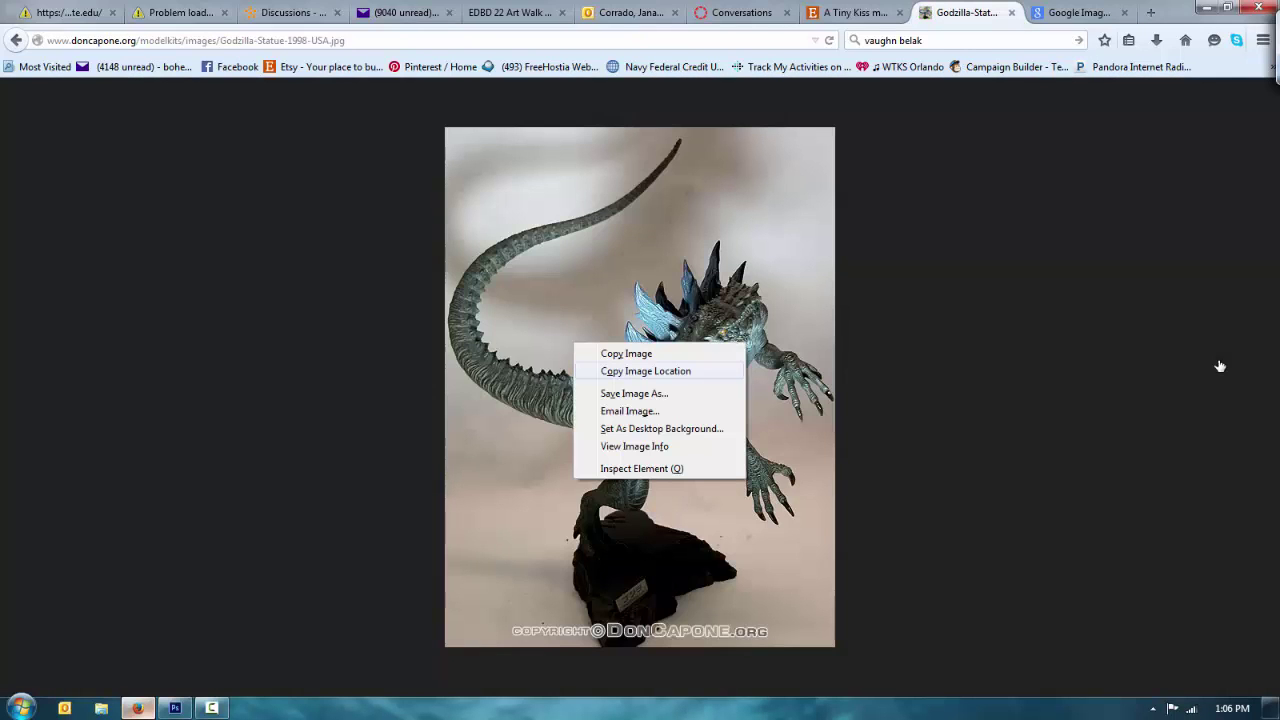
click(1220, 366)
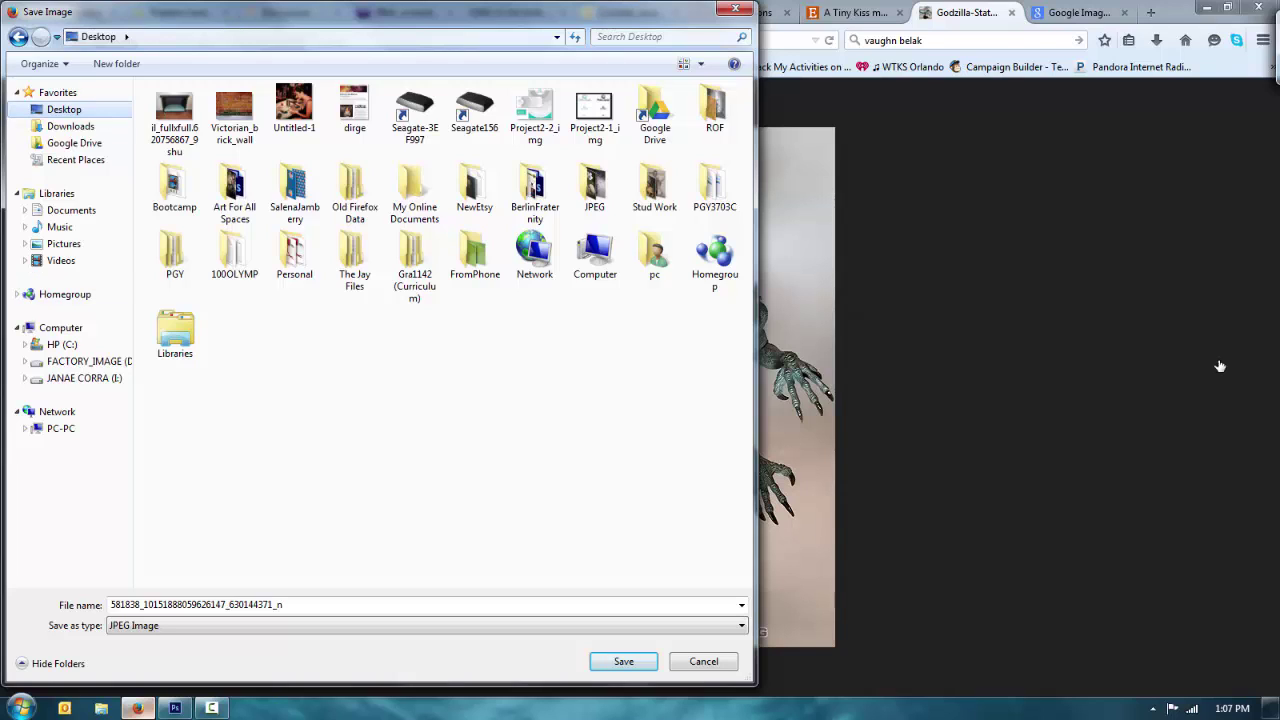
text(g)
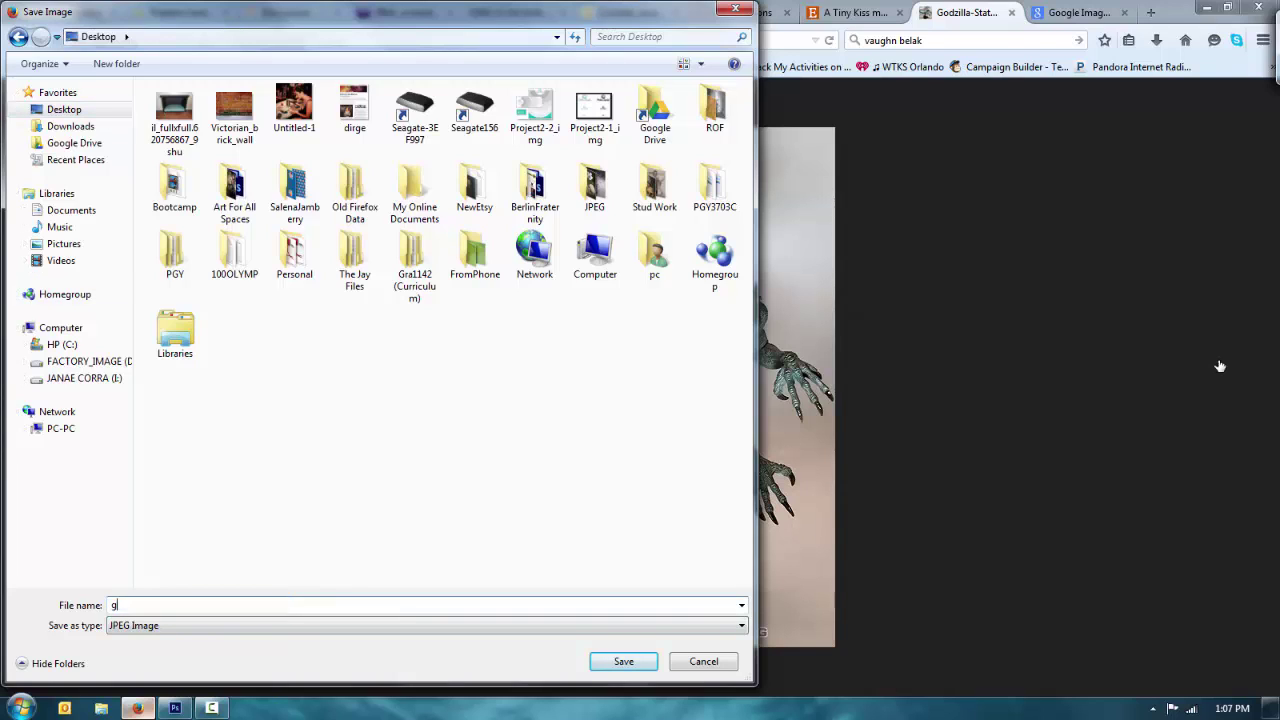
text(odzilla)
key(Return)
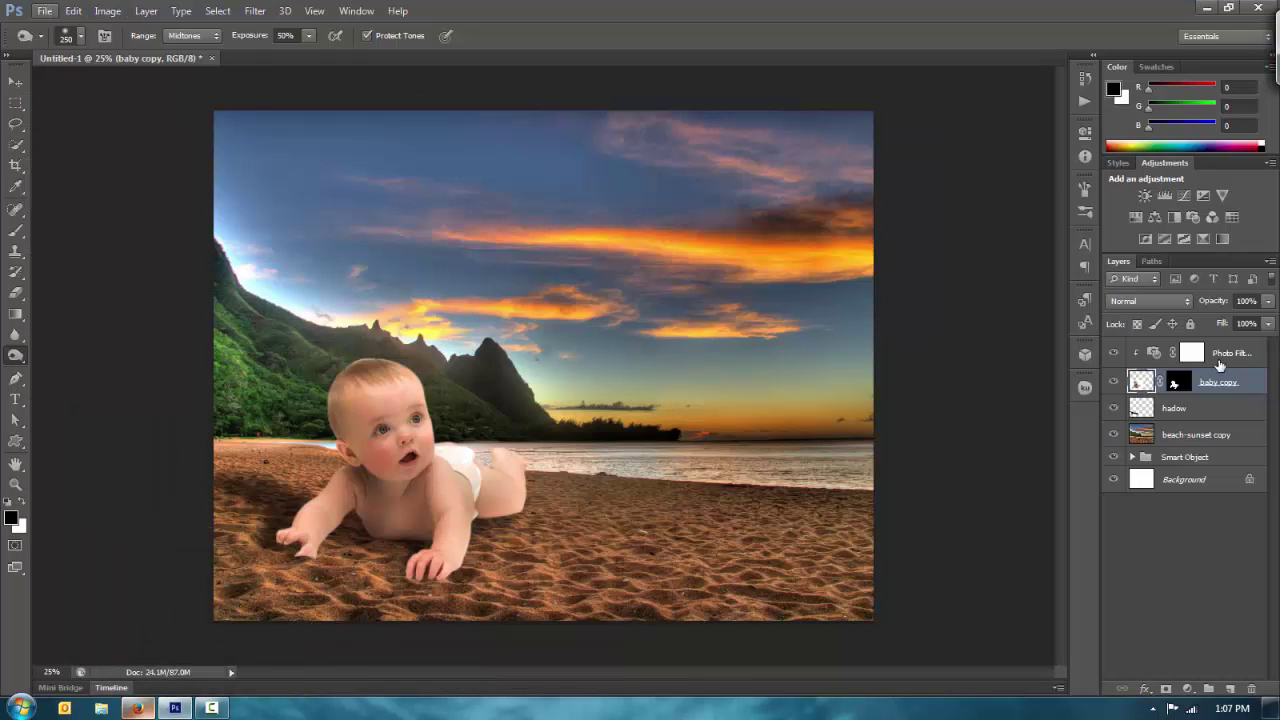
- Switch to Photoshop and place the godzilla image from the Desktop into the beach composite at its default size and position
key(alt+f)
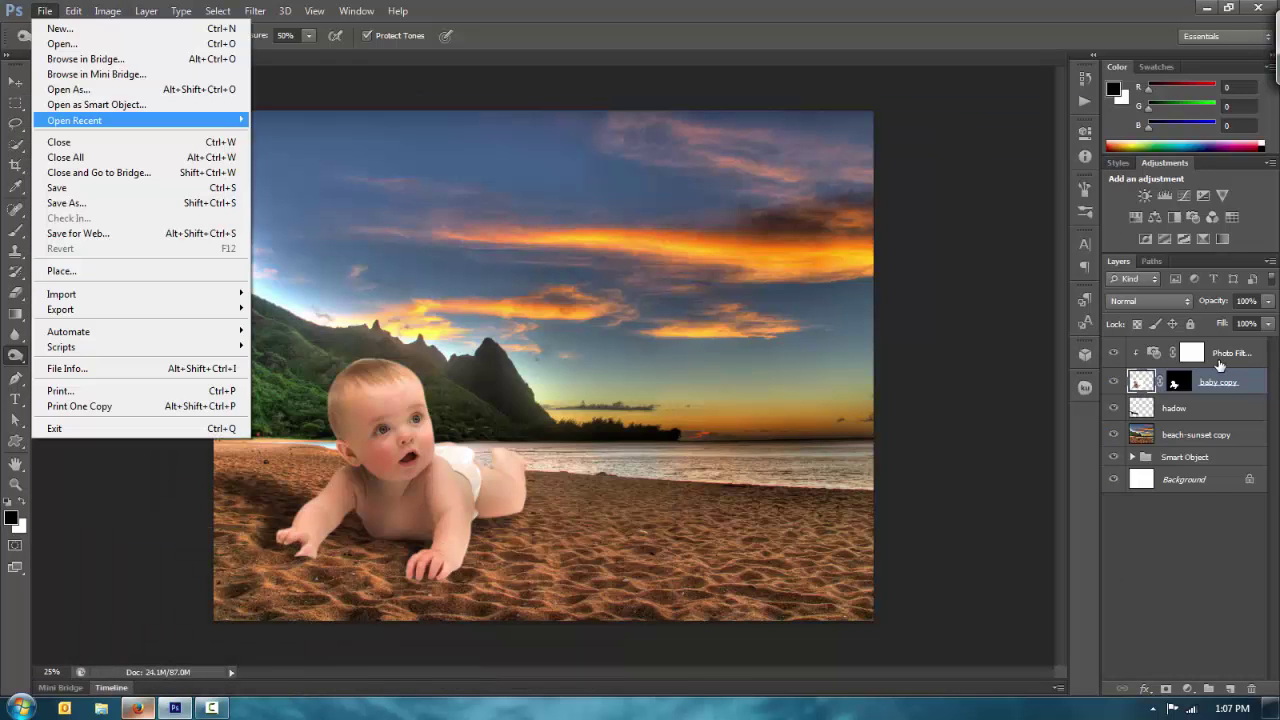
key(Up)
key(Up)
key(Up)
key(Up)
key(Up)
key(Up)
key(Up)
key(Up)
key(Up)
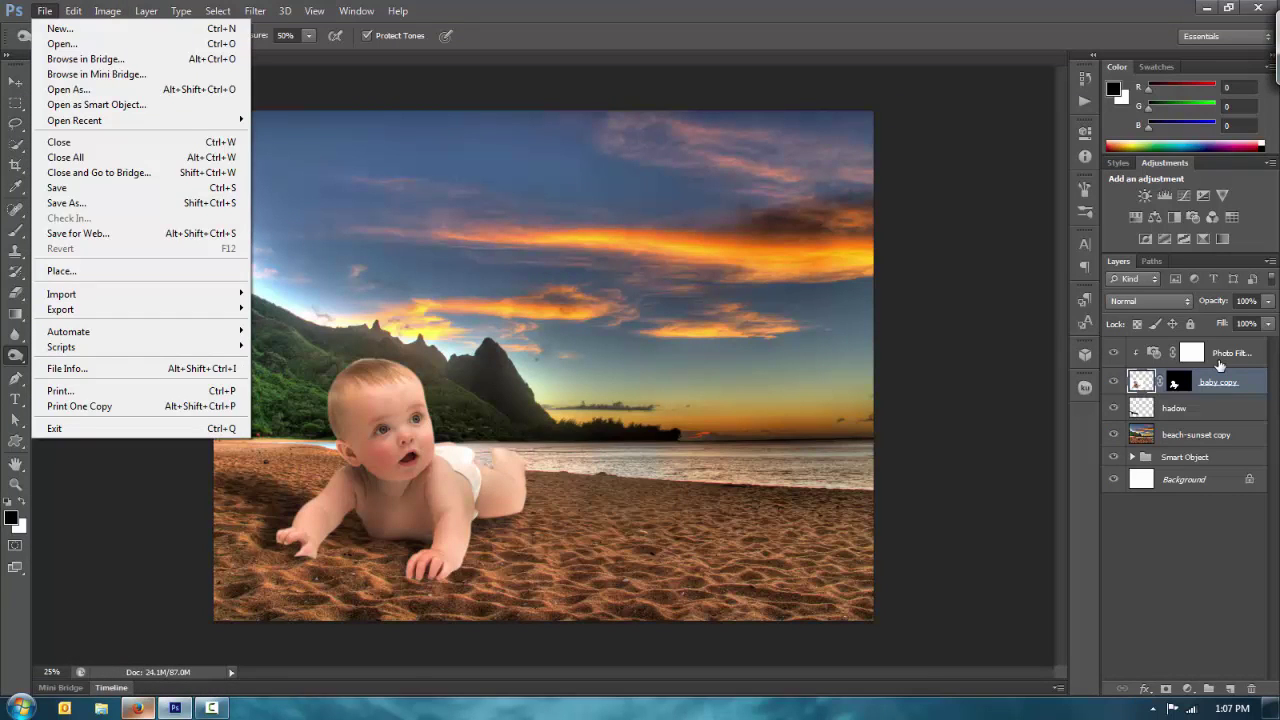
key(Return)
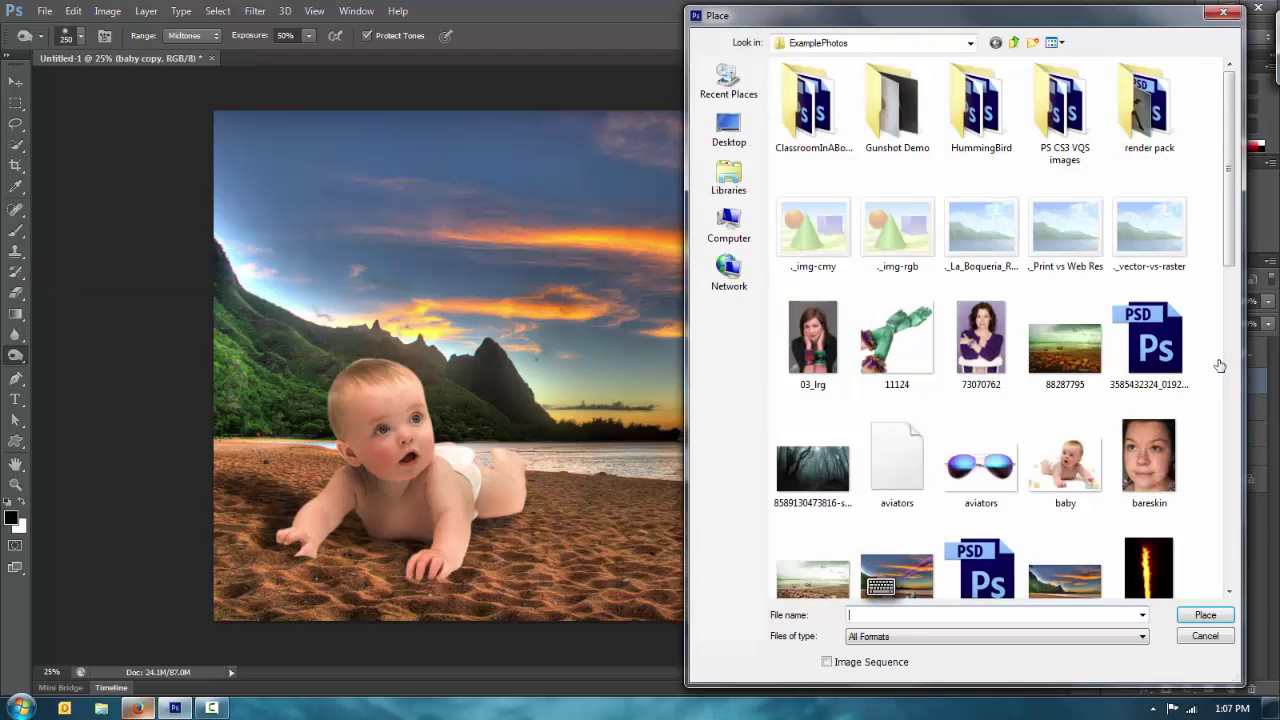
click(729, 130)
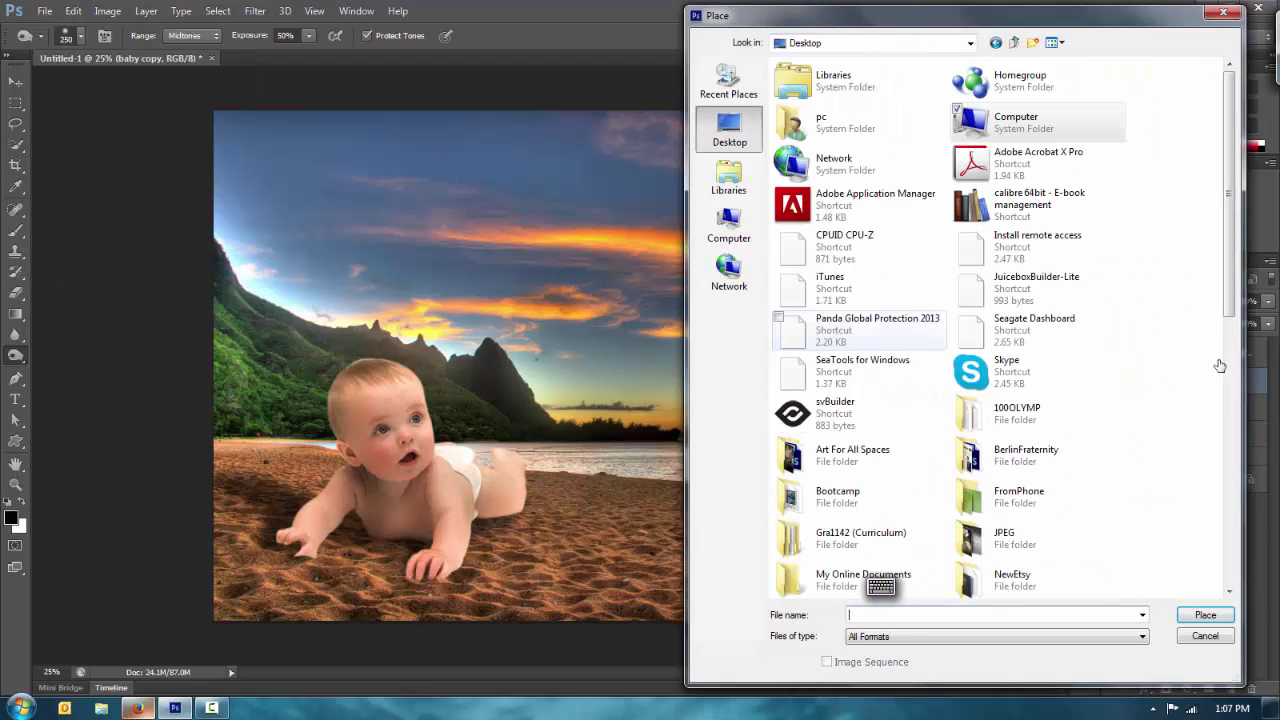
scroll(1220, 366, down, 2)
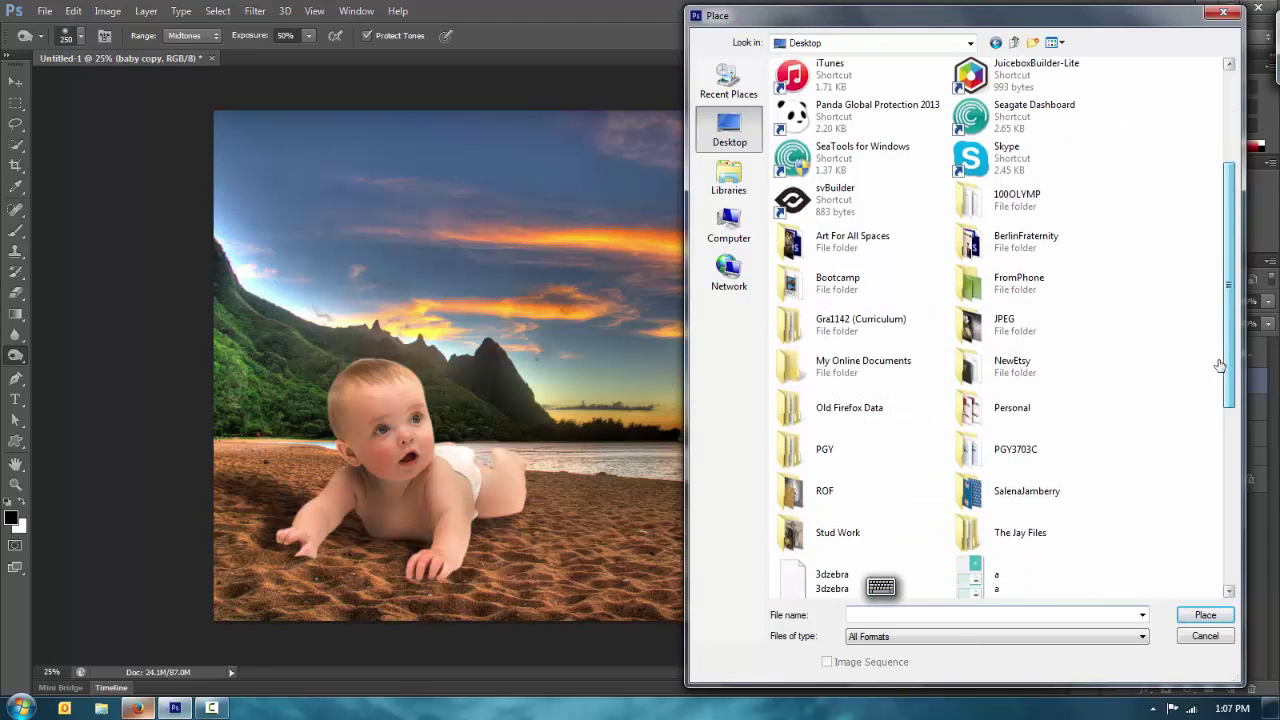
scroll(1220, 366, down, 3)
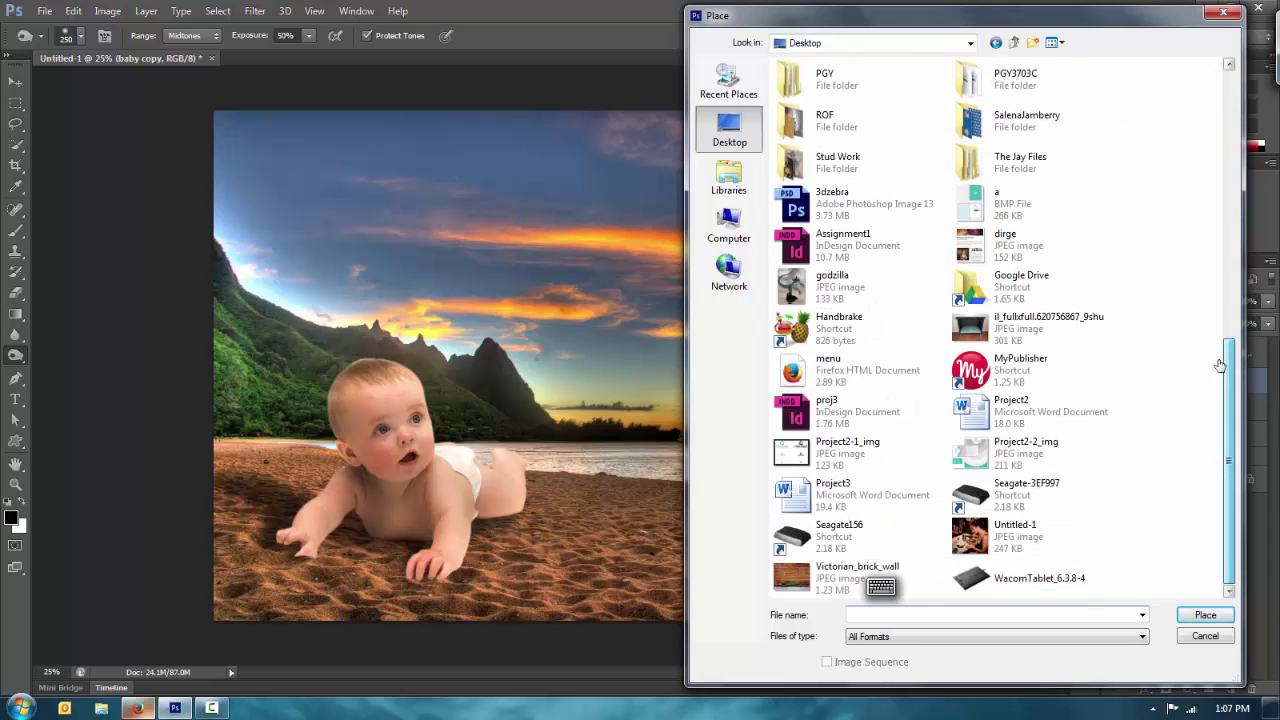
key(g)
key(Return)
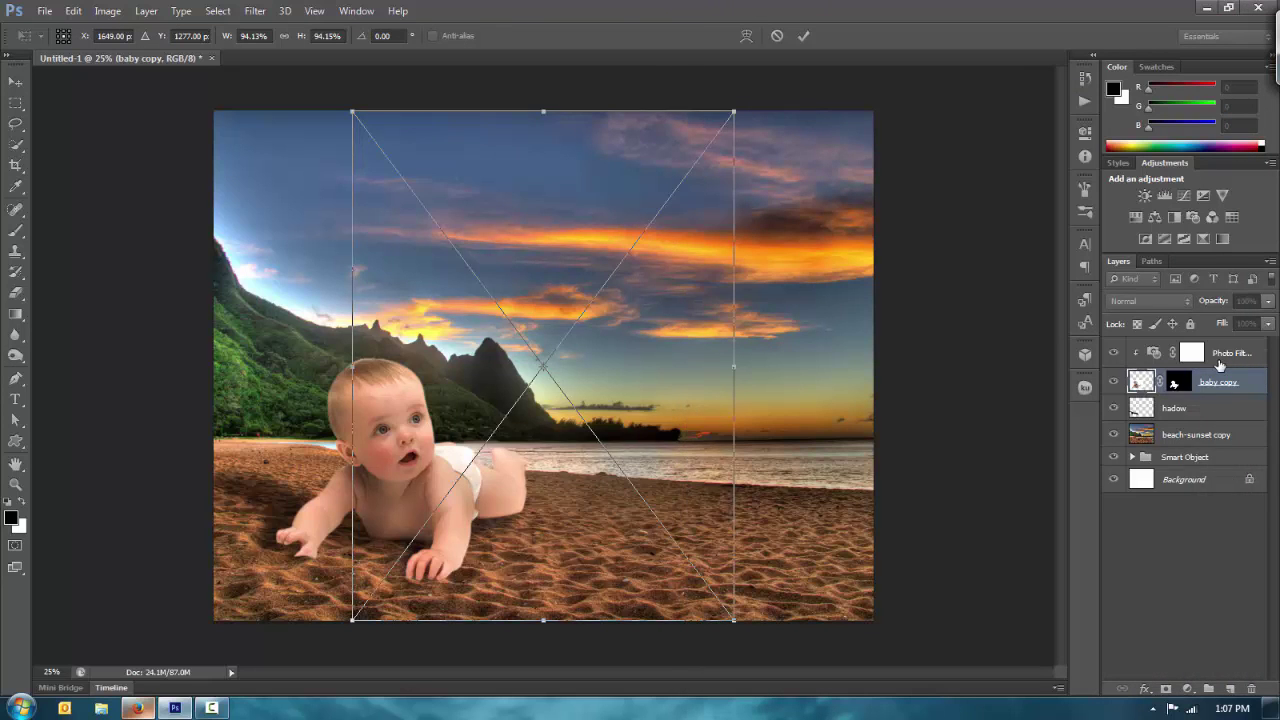
key(o)
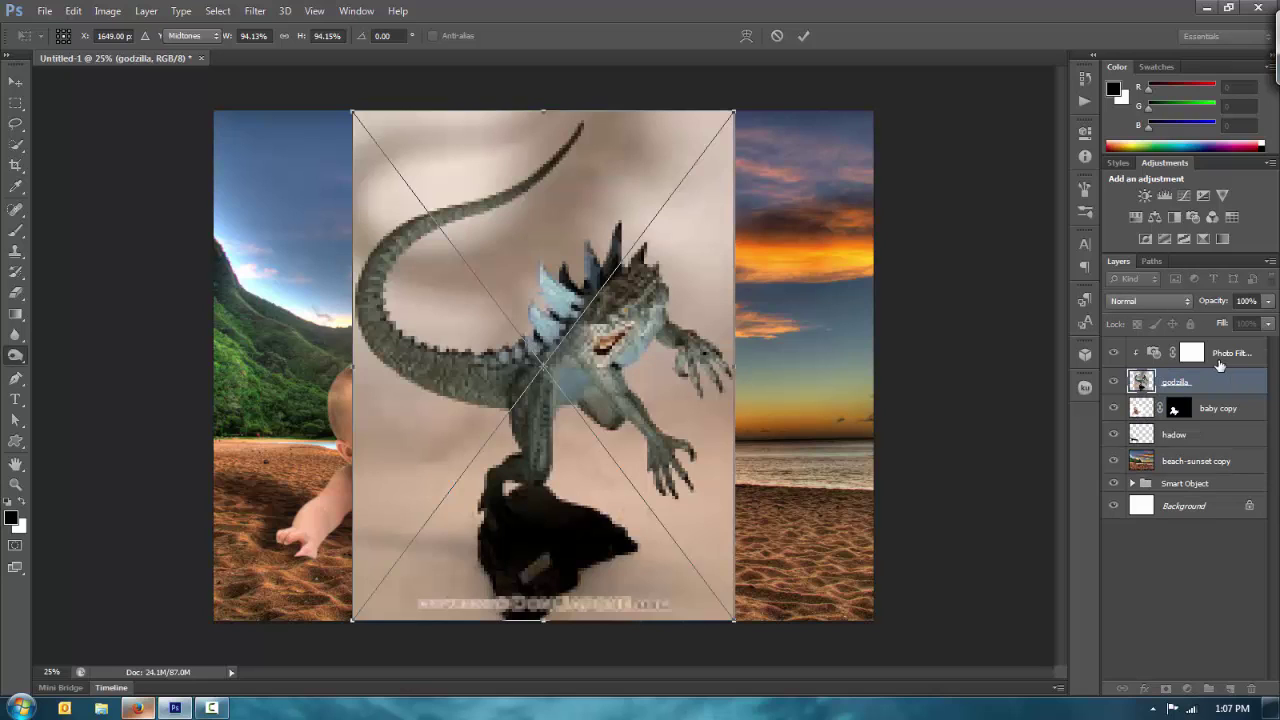
key(Return)
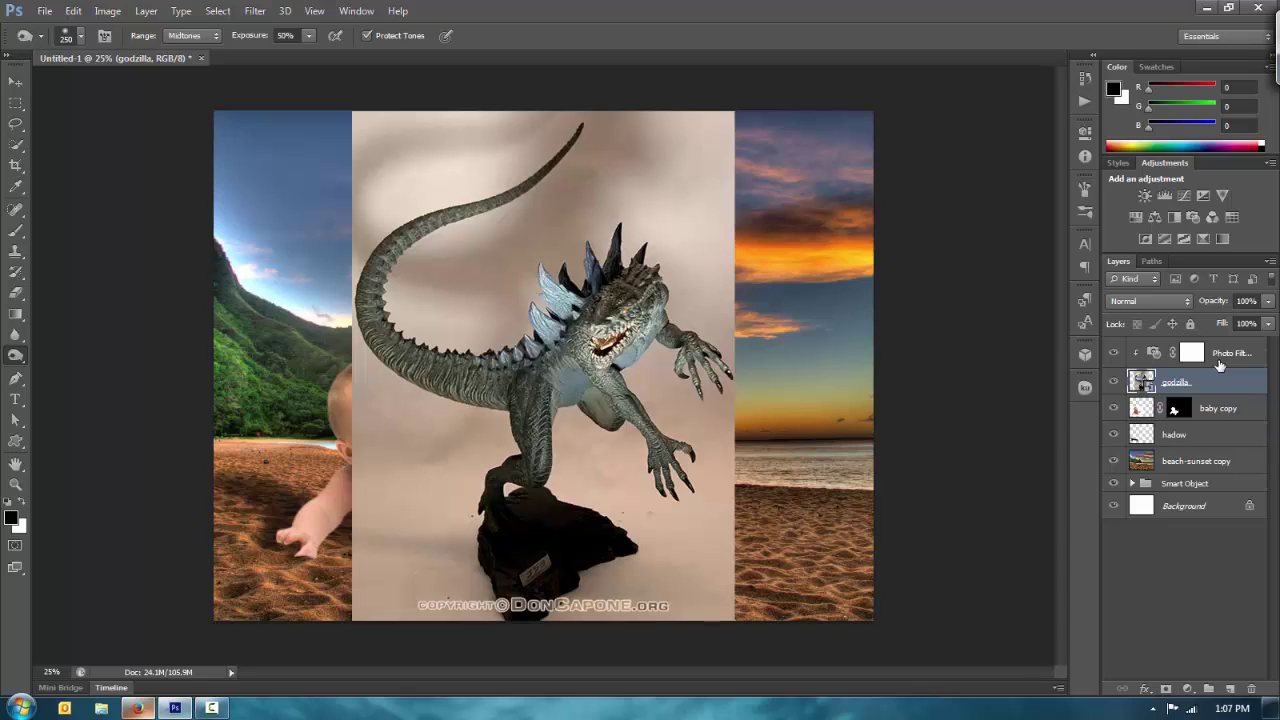
- Move the godzilla layer to the bottom of the Smart Object group and duplicate it there
drag(1219, 381, 1219, 481)
drag(1175, 381, 1180, 483)
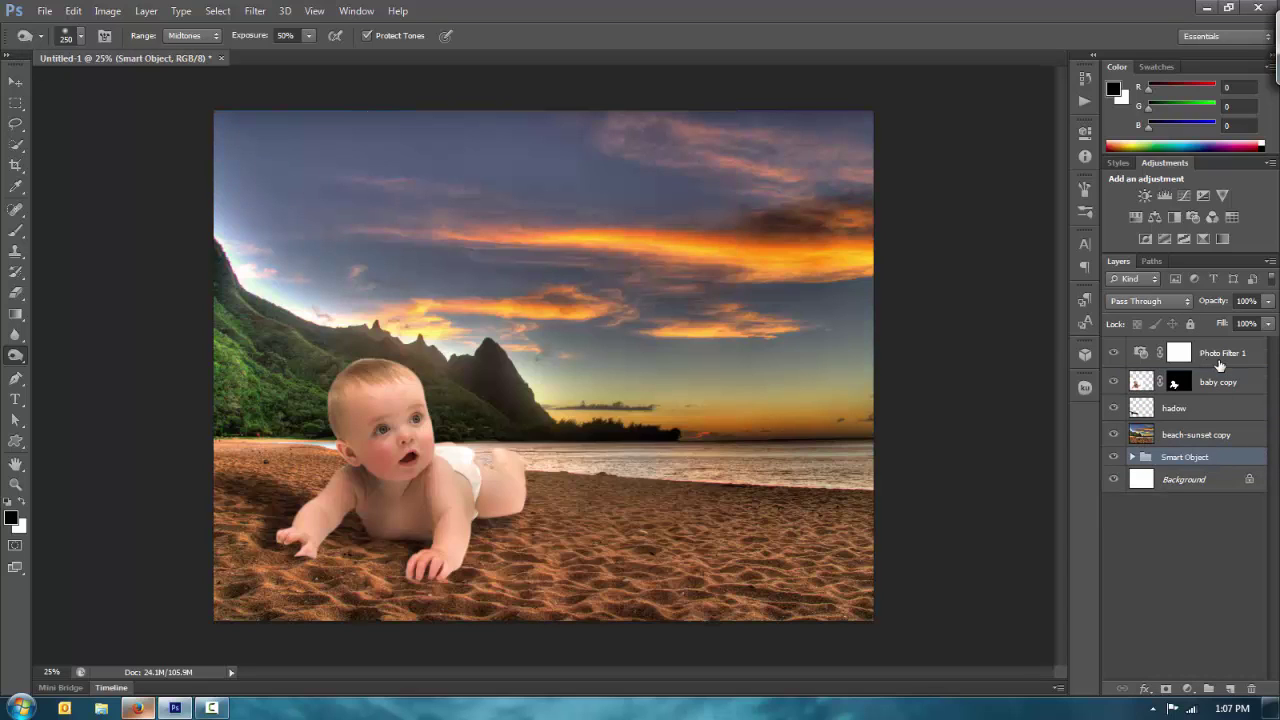
click(1132, 457)
right_click(1172, 532)
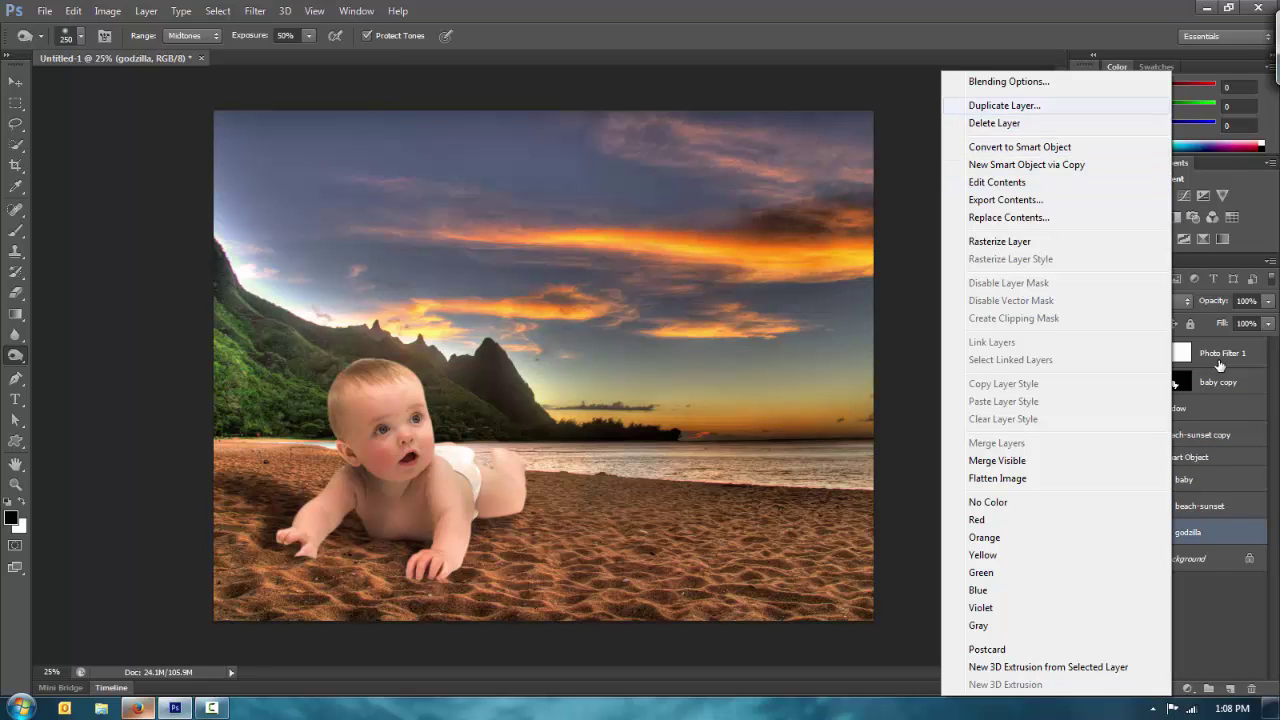
click(1004, 105)
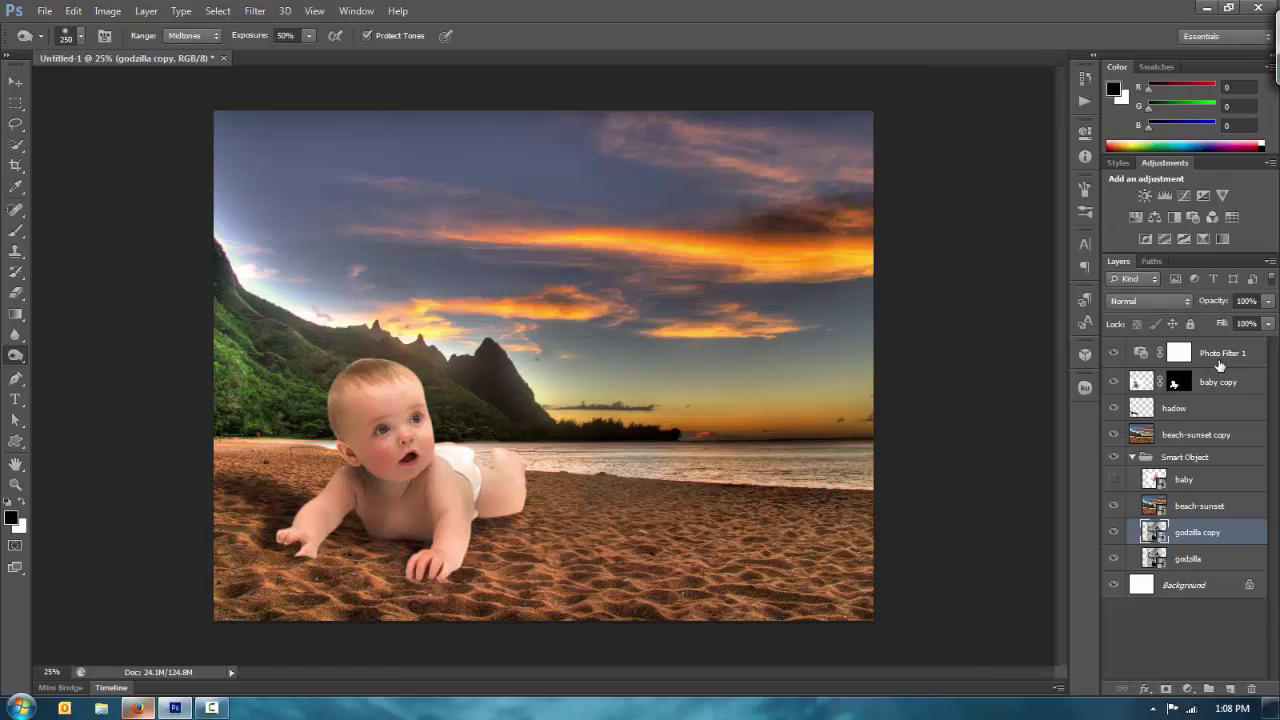
- Rasterize the godzilla copy layer and move it out of the group to the top of the layer stack
right_click(1219, 365)
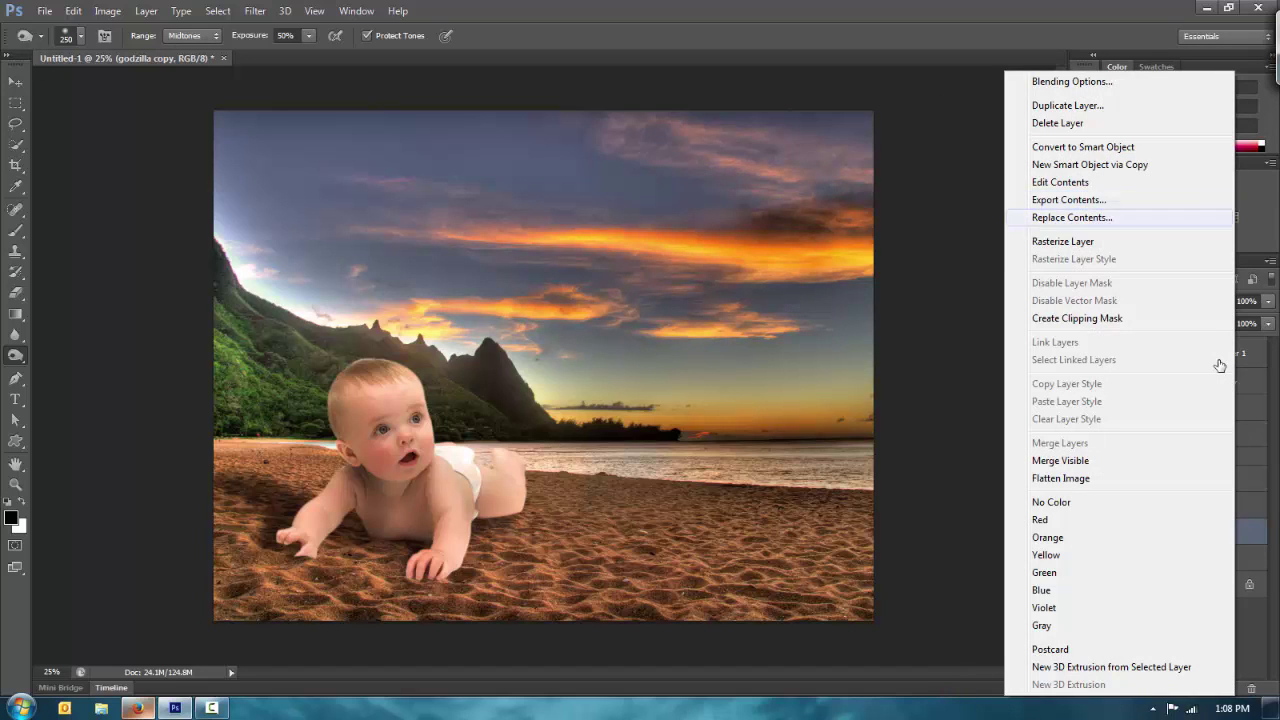
click(1063, 242)
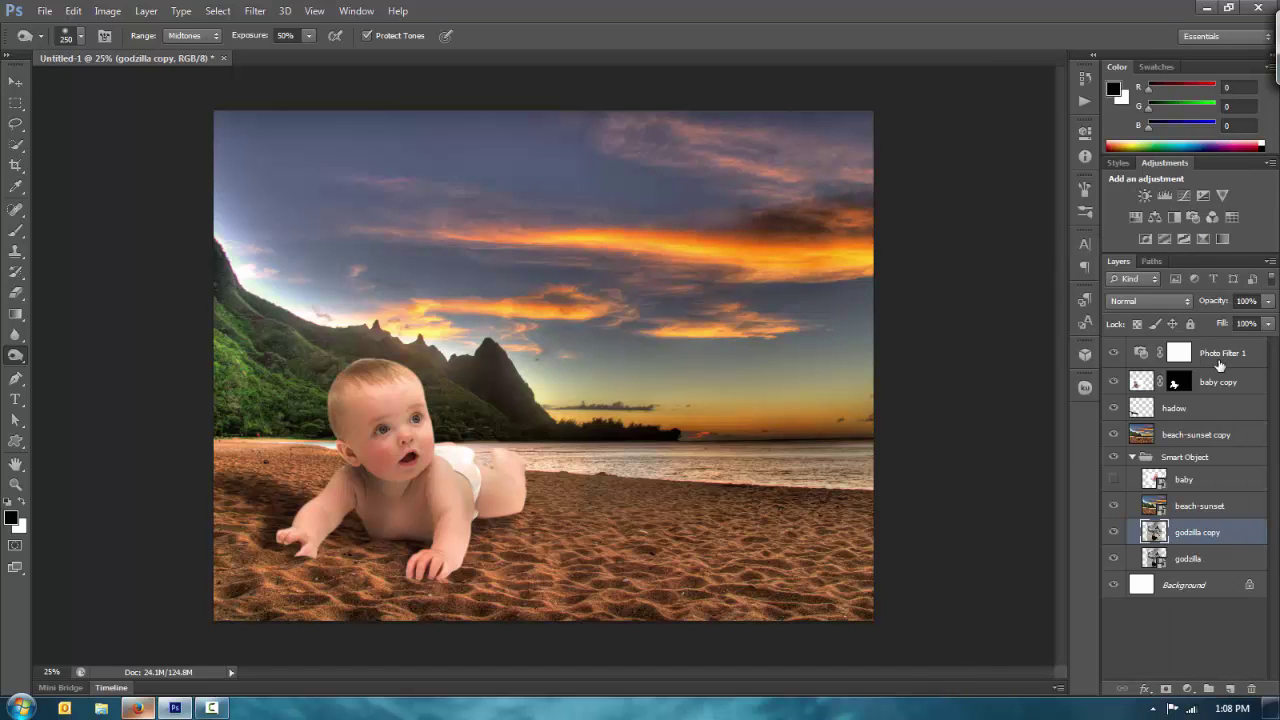
drag(1210, 527, 1219, 366)
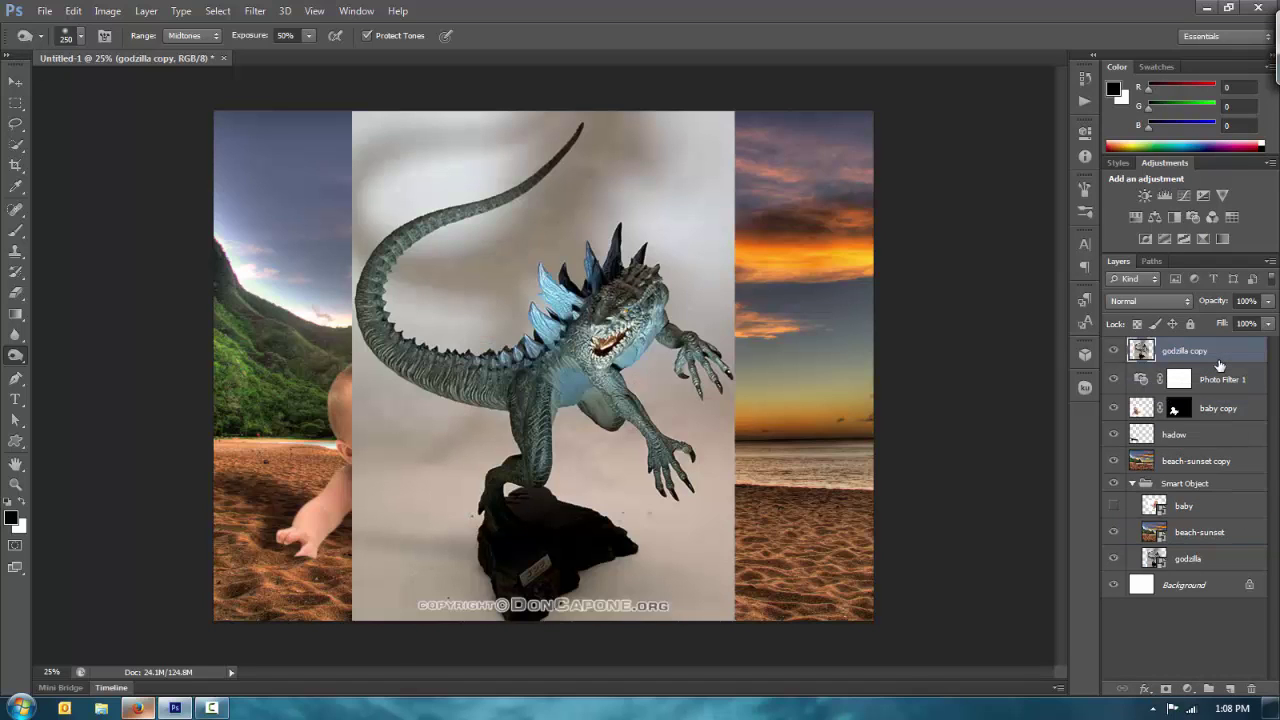
- Try to select the backdrop around the Godzilla figure on the godzilla copy layer with the Quick Selection tool
key(w)
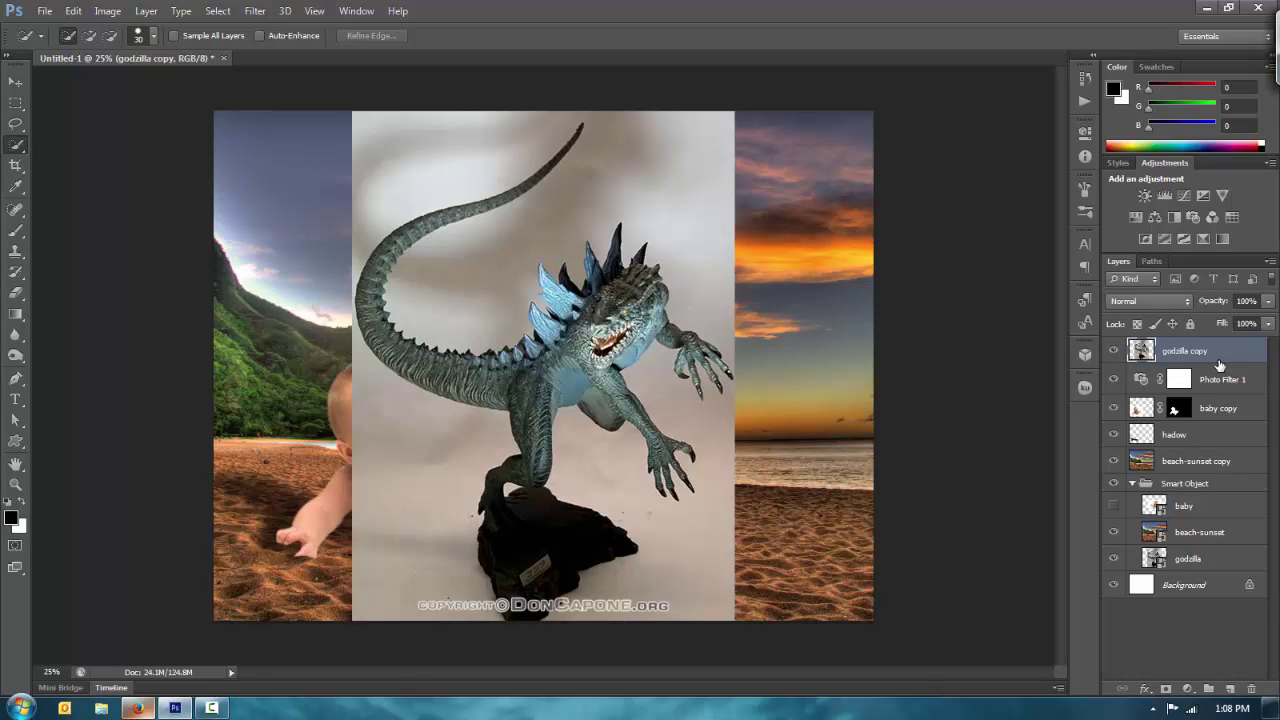
mouse_move(470, 254)
mouse_down()
mouse_move(688, 262)
mouse_move(698, 285)
mouse_up()
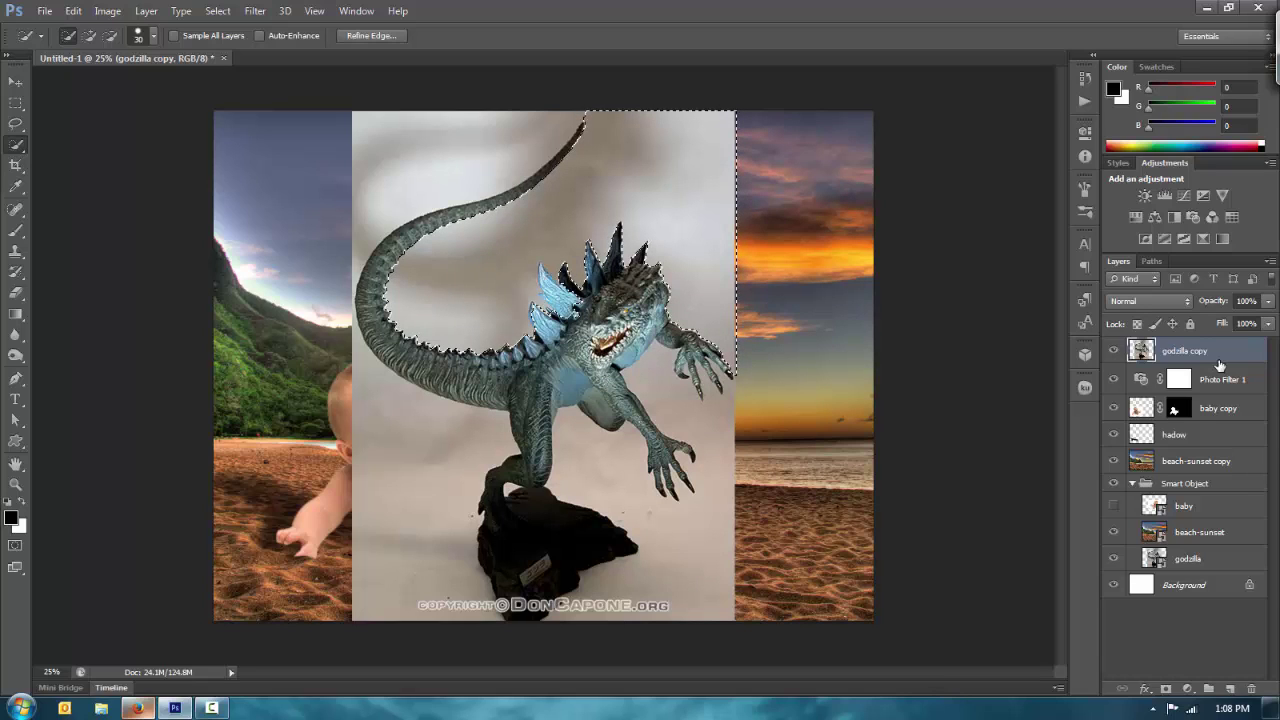
drag(708, 345, 700, 420)
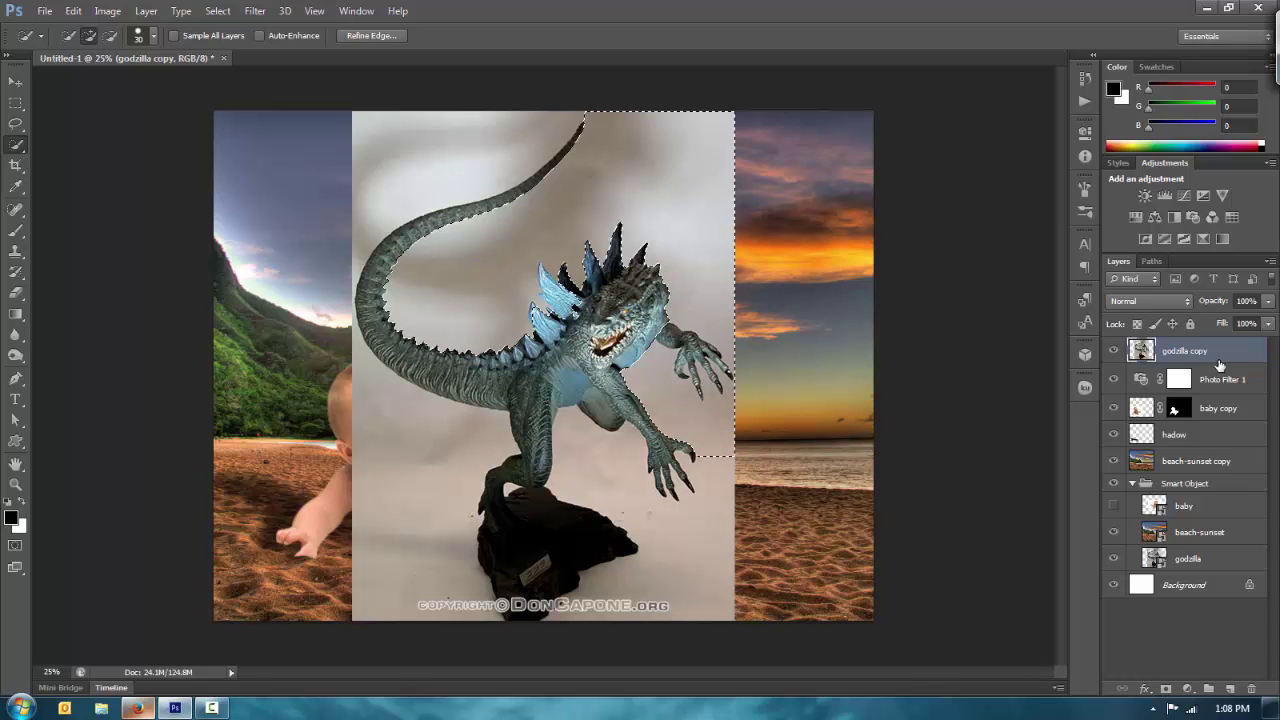
mouse_move(705, 430)
mouse_down()
mouse_move(708, 500)
mouse_move(690, 570)
mouse_up()
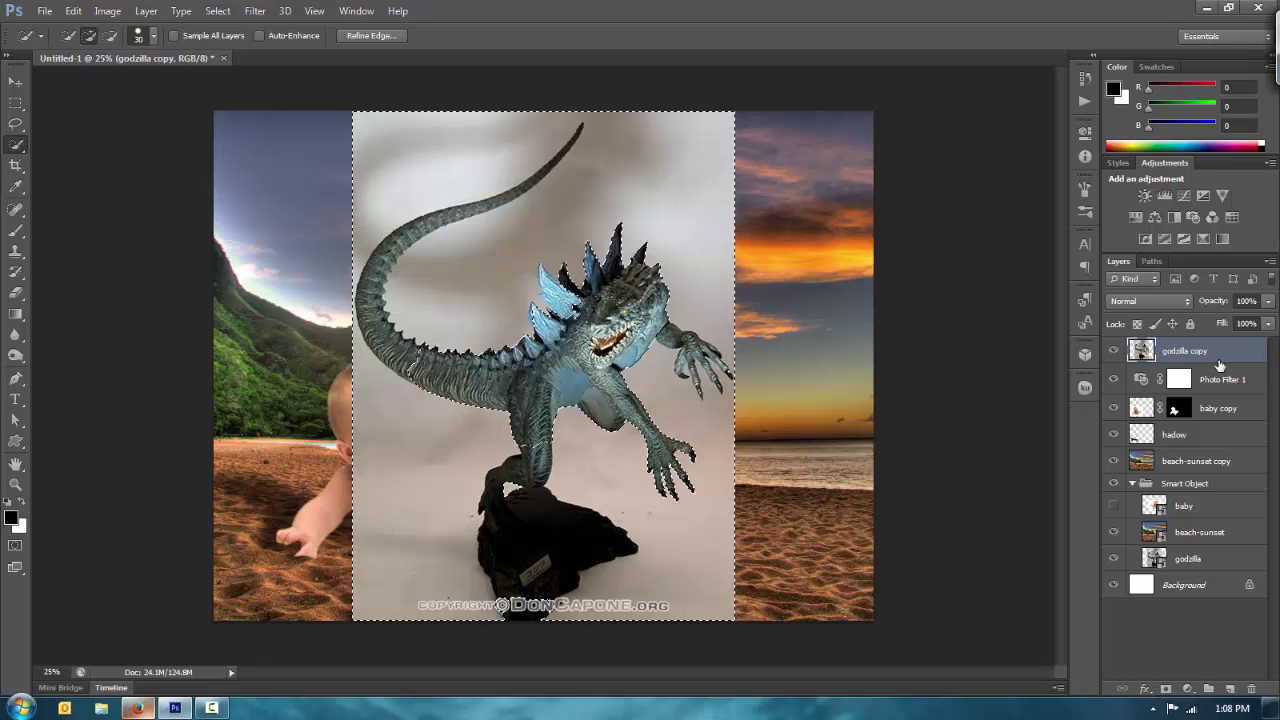
key(ctrl+shift+s)
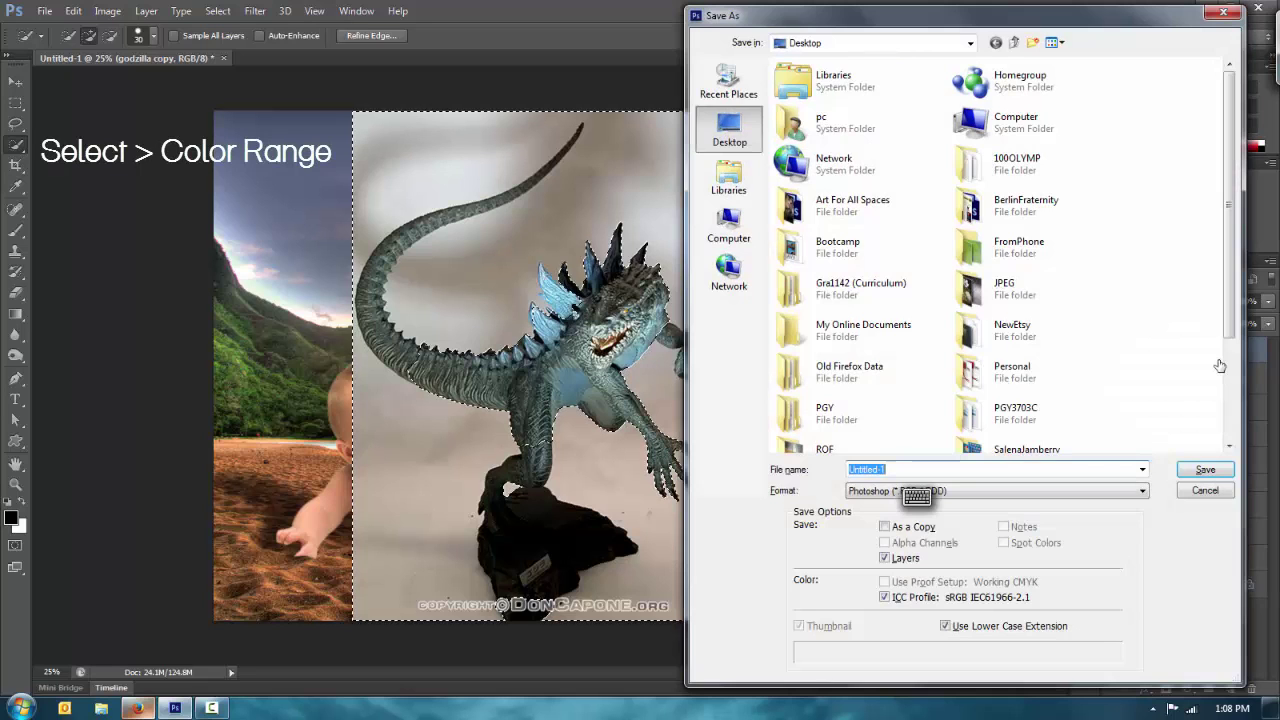
key(Escape)
key(ctrl+d)
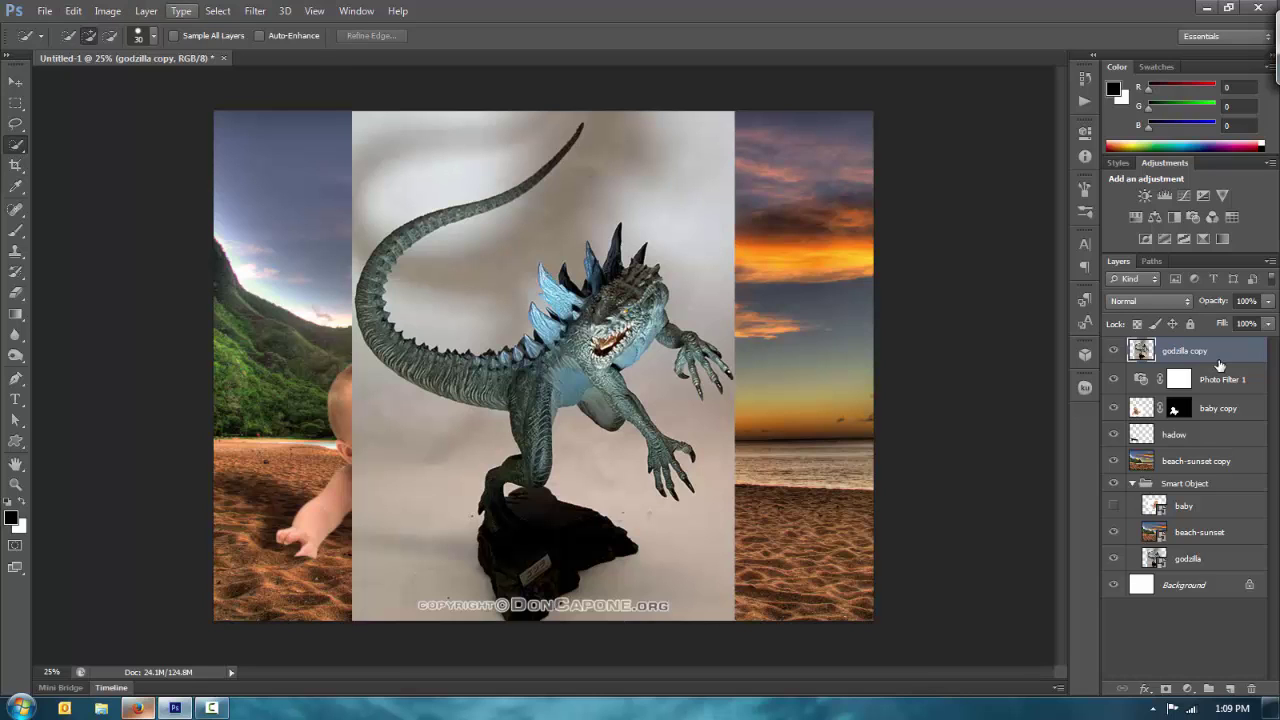
- Start a Color Range selection on the godzilla copy layer, sample the light backdrop and set Fuzziness to 0
click(181, 11)
mouse_move(217, 11)
key(Down)
key(Down)
key(Down)
key(Down)
key(Down)
key(Down)
key(Down)
key(Down)
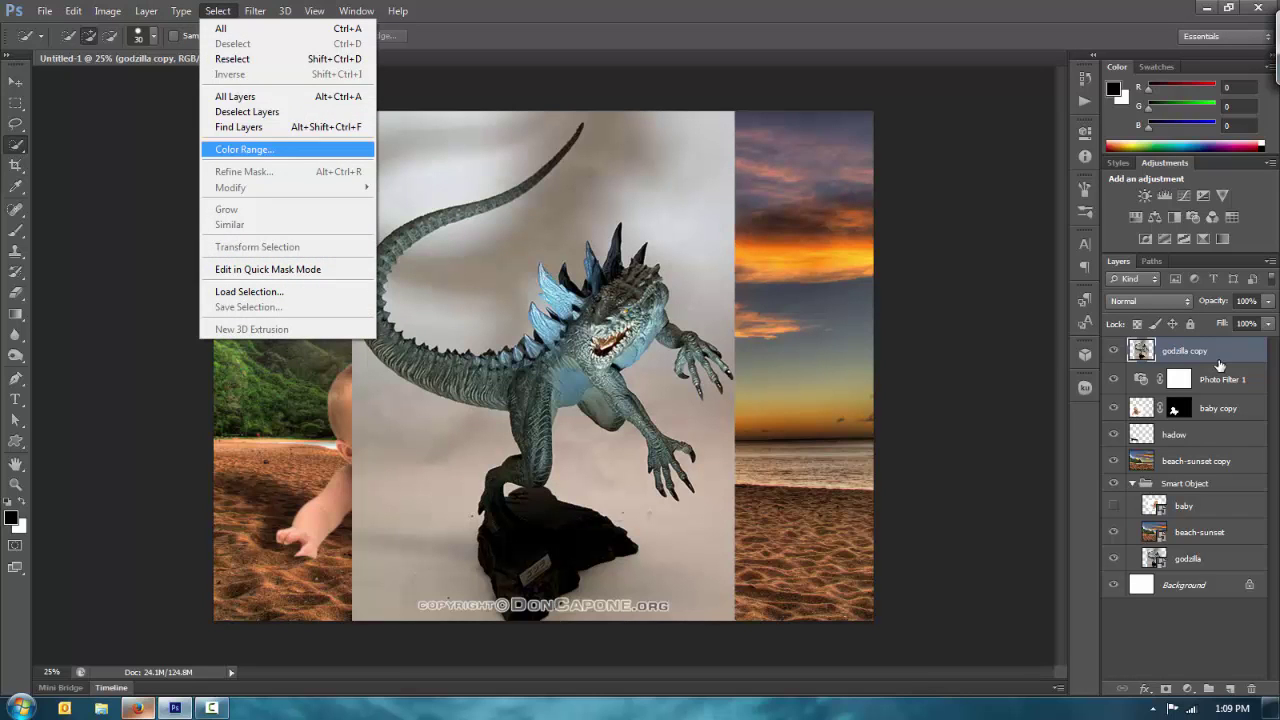
key(Return)
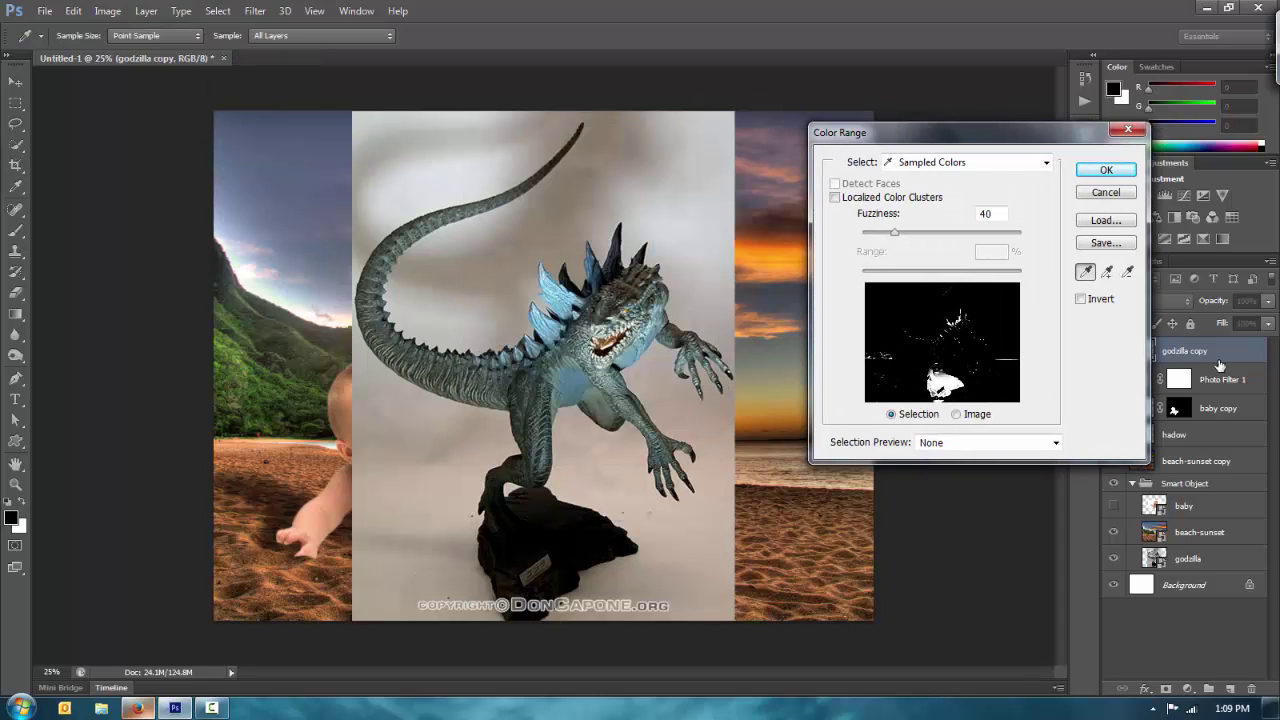
click(676, 198)
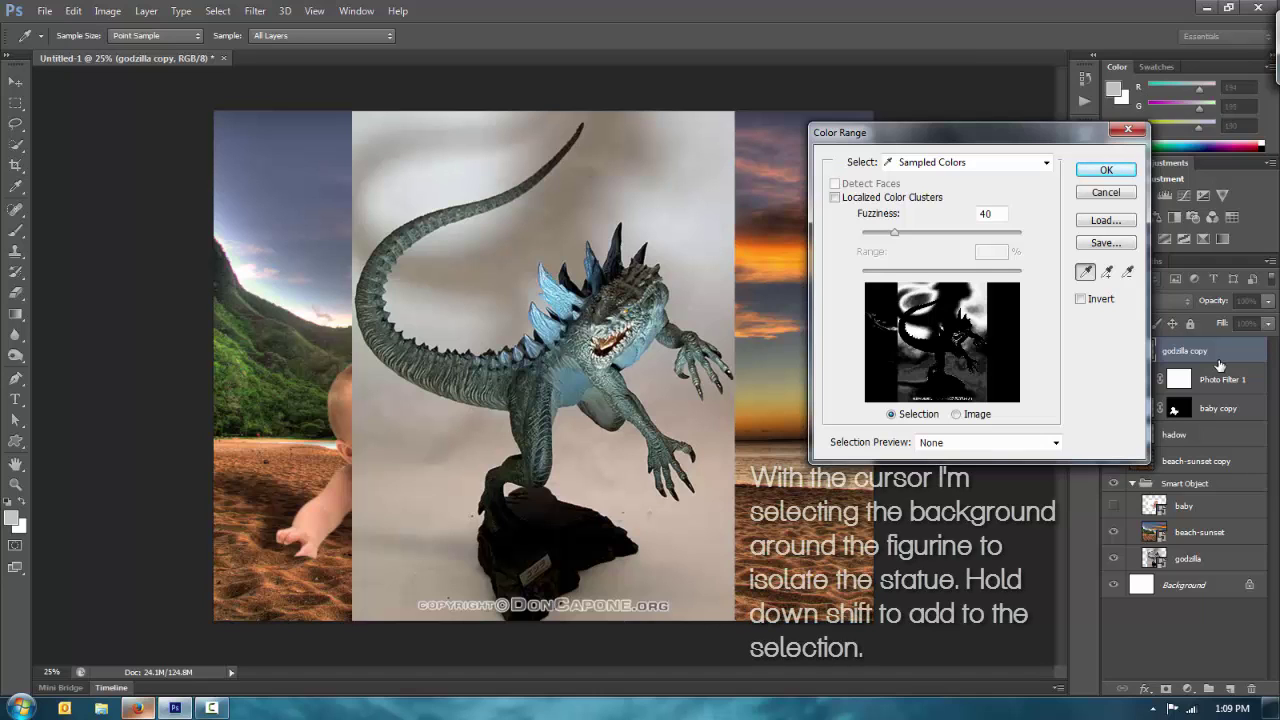
drag(894, 232, 862, 232)
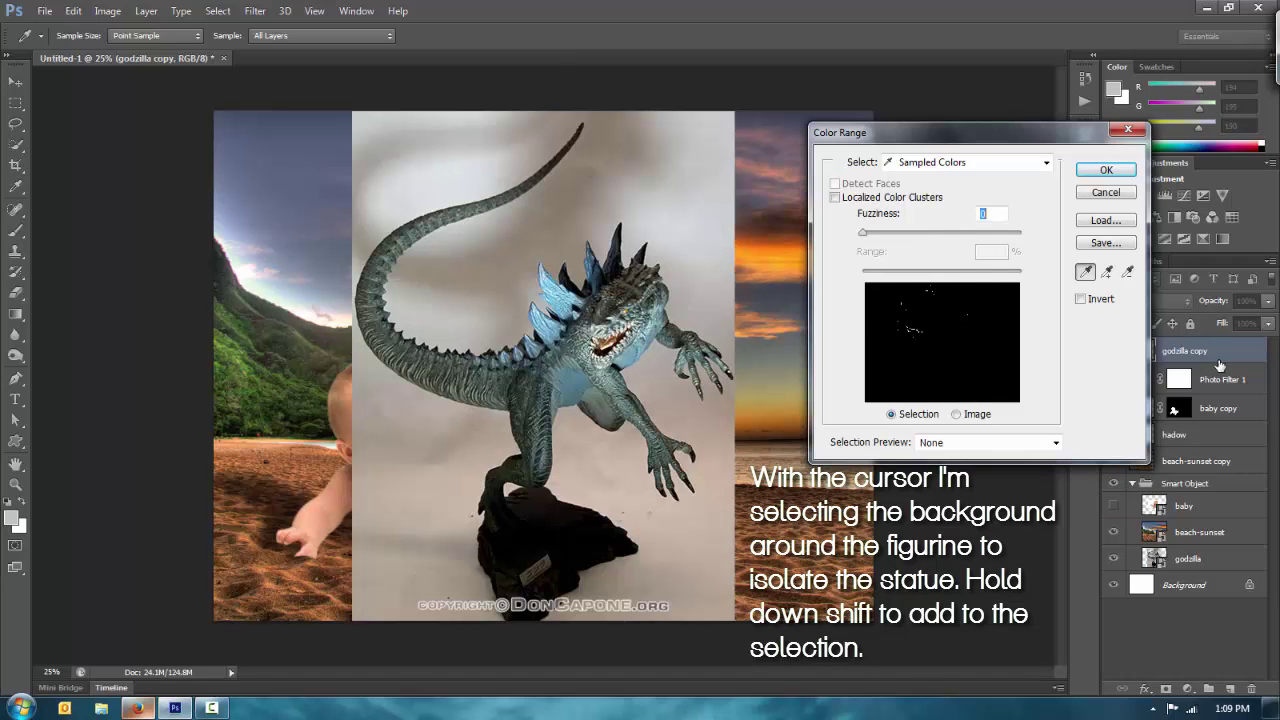
click(992, 213)
- Add the remaining light and dark backdrop tones around the figure to the Color Range sample and apply it as a selection
shift+click(450, 280)
shift+click(660, 190)
shift+click(690, 210)
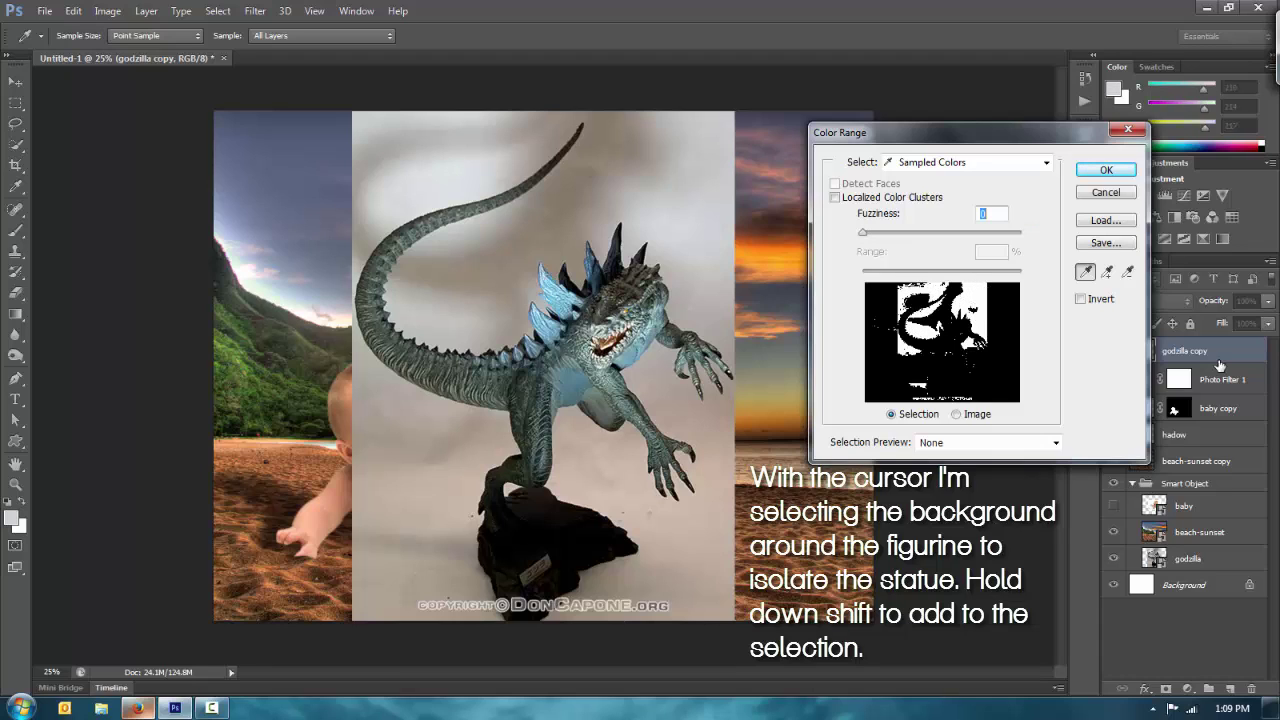
shift+click(420, 550)
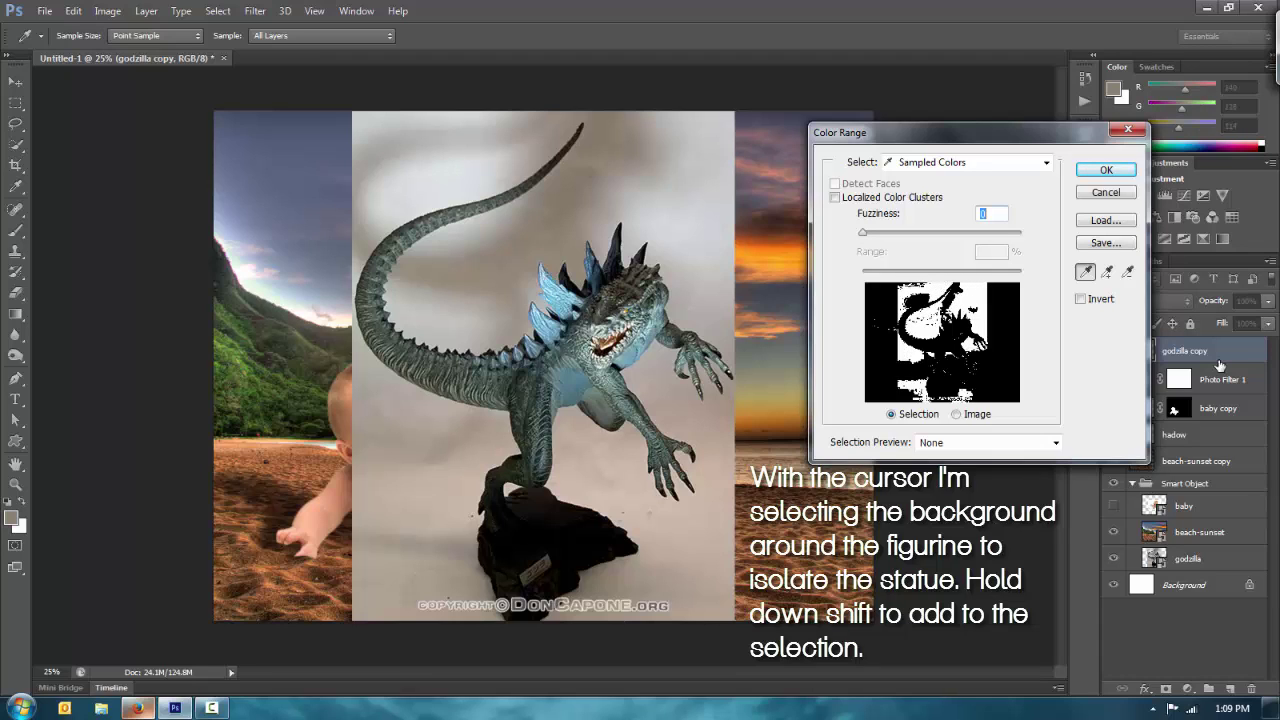
shift+click(425, 145)
shift+click(385, 160)
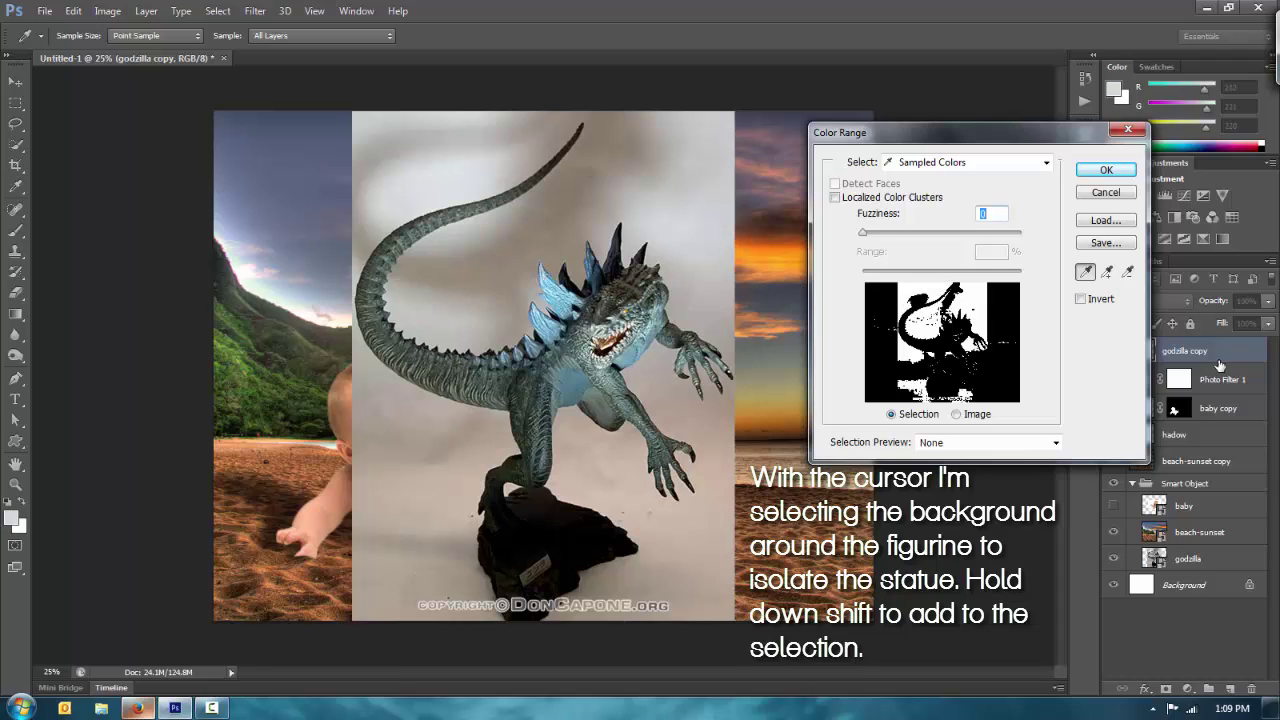
shift+click(430, 175)
shift+click(690, 540)
shift+click(430, 470)
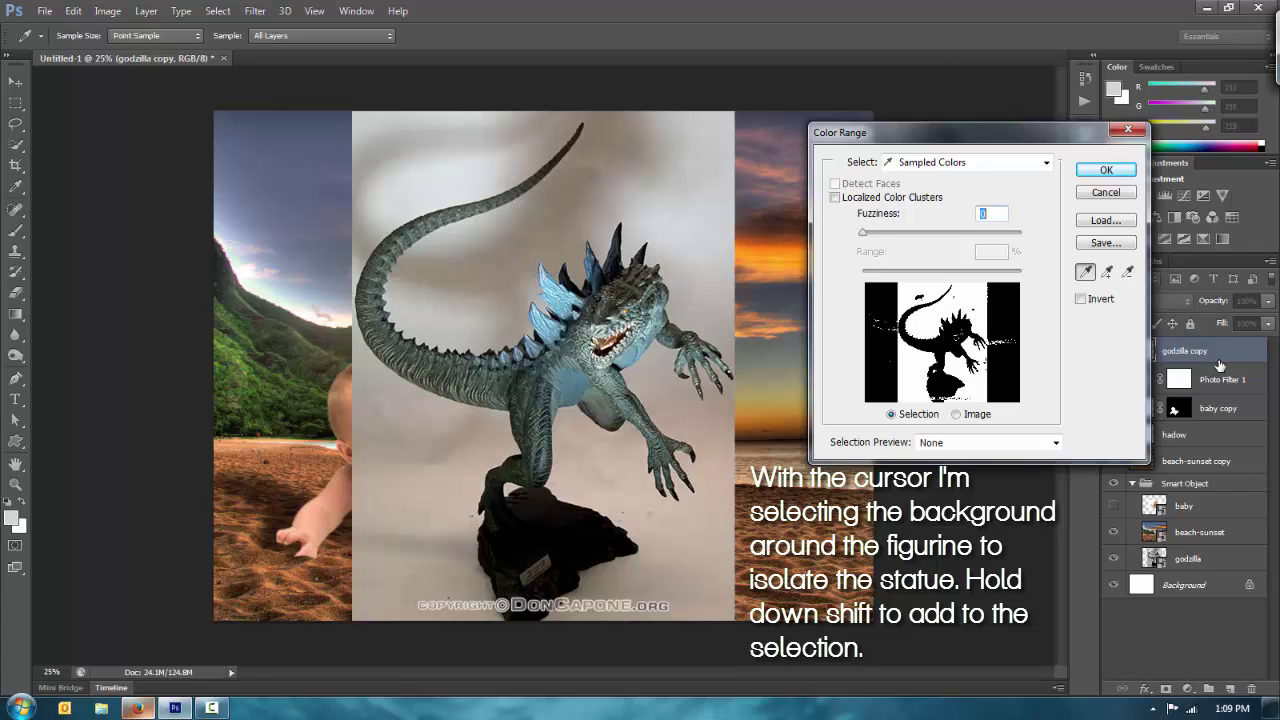
click(434, 170)
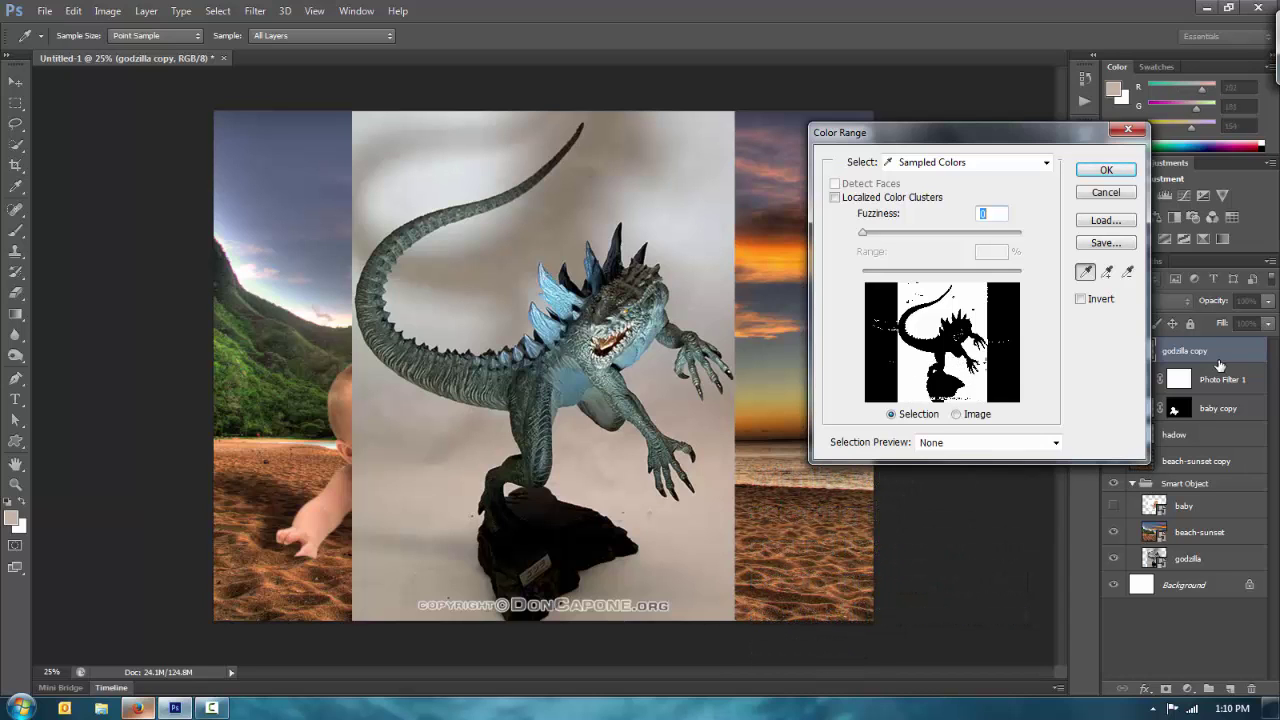
mouse_move(863, 232)
mouse_down()
mouse_move(920, 232)
mouse_move(863, 232)
mouse_up()
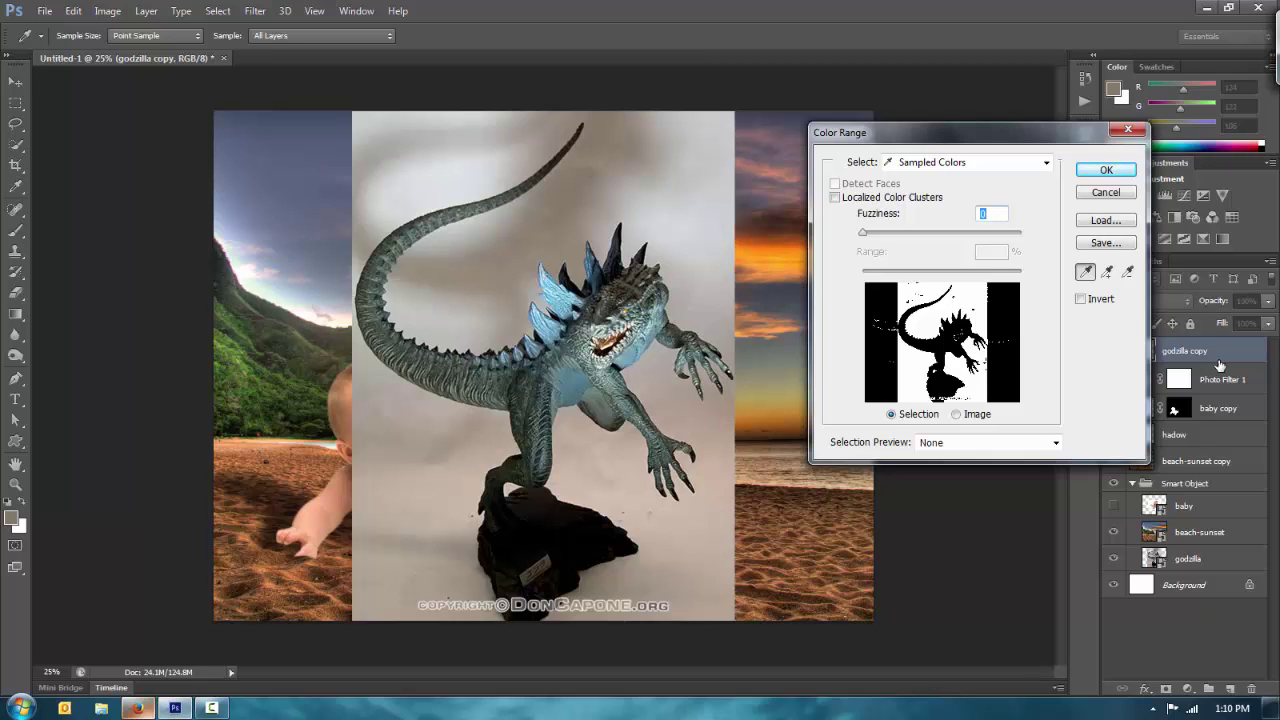
key(Escape)
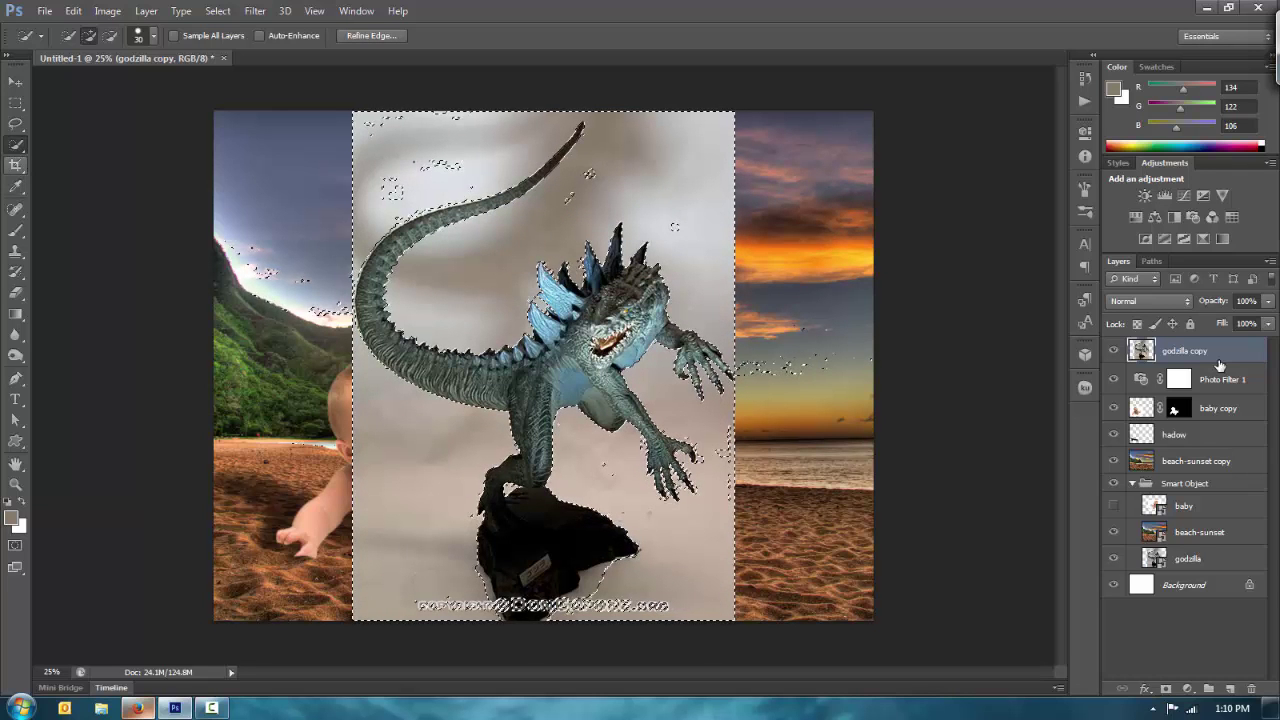
- Use the Lasso tool to add the stray patches in the backdrop and on both beach sides to the selection
key(l)
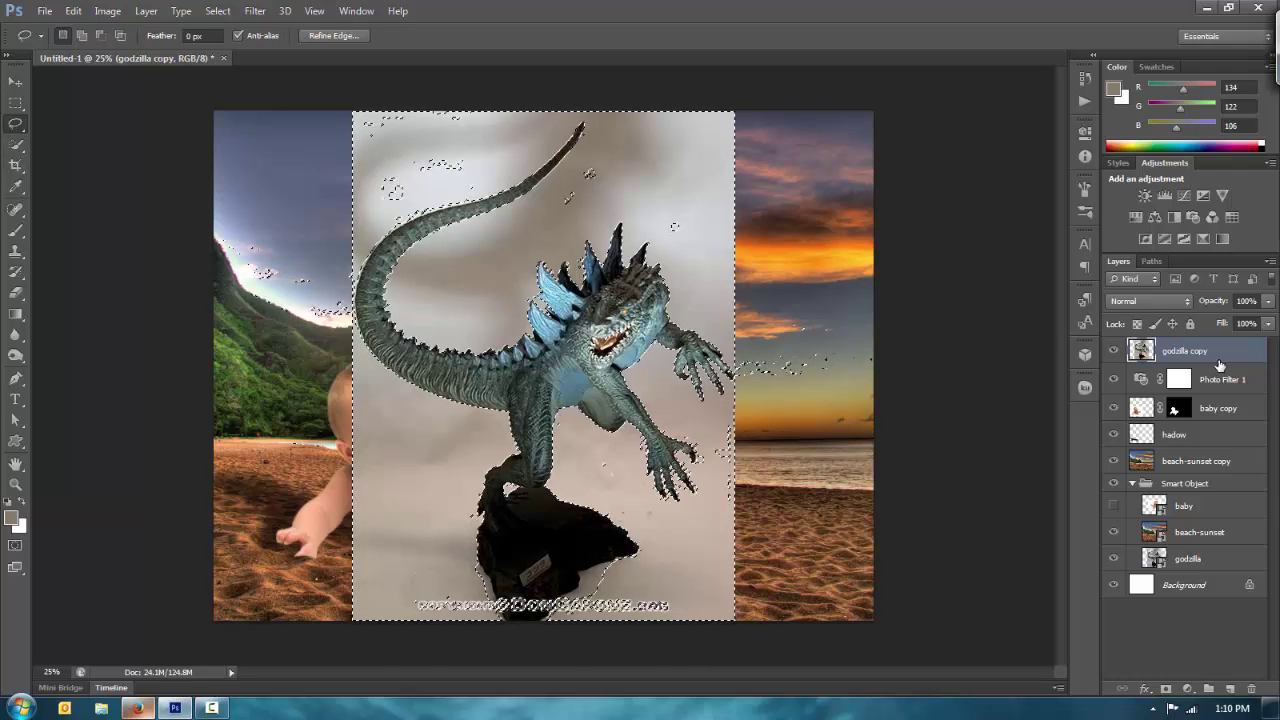
key(shift)
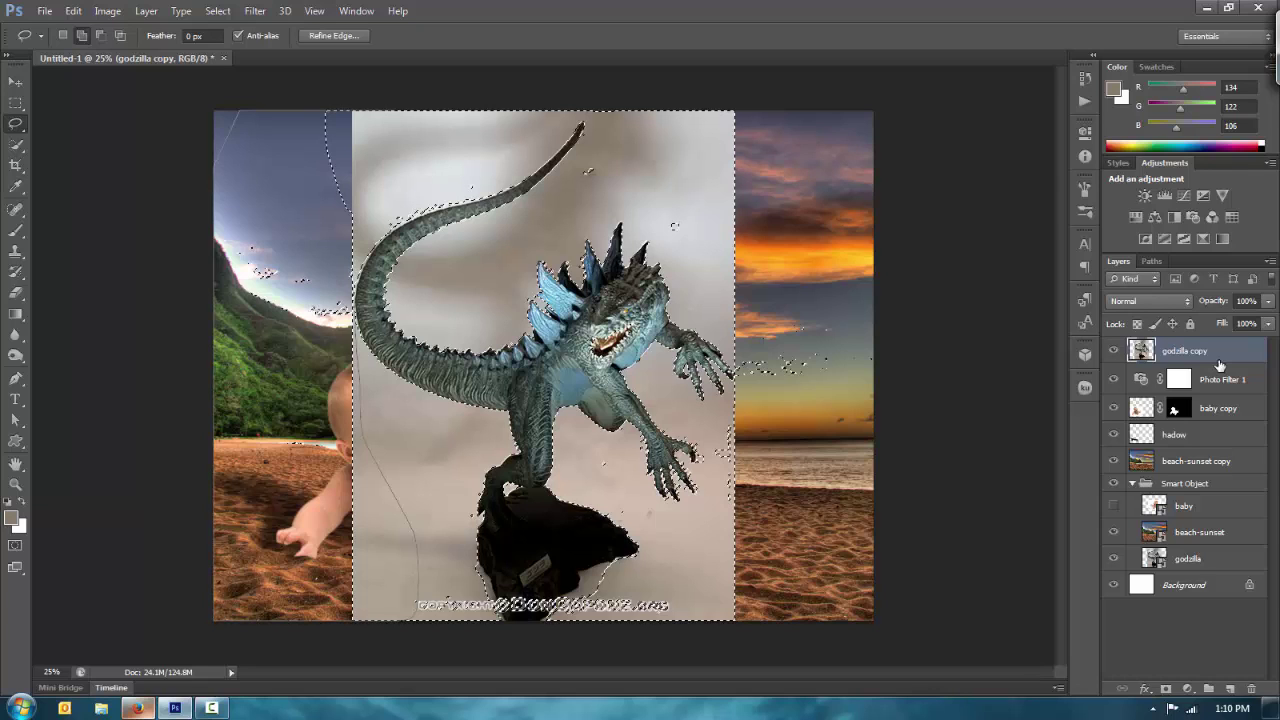
drag(361, 218, 369, 190)
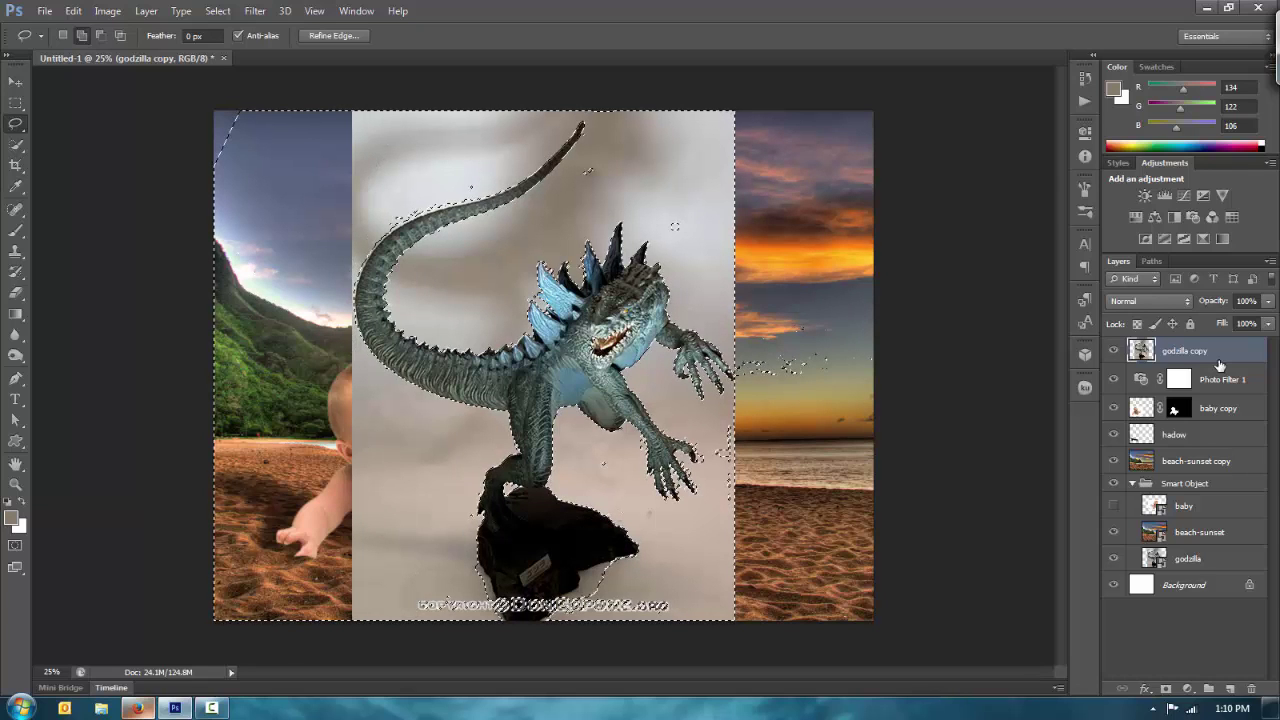
drag(311, 135, 216, 163)
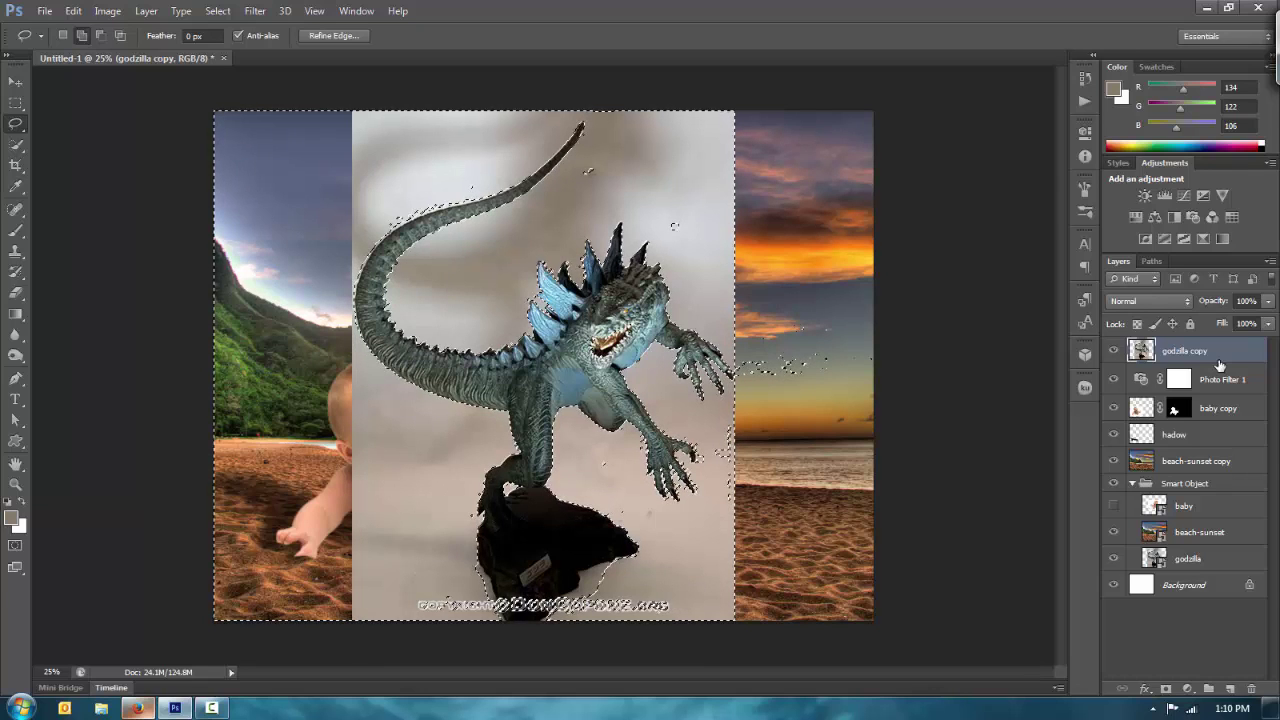
mouse_move(598, 153)
mouse_down()
mouse_move(590, 197)
mouse_move(651, 223)
mouse_move(683, 262)
mouse_move(866, 323)
mouse_move(873, 111)
mouse_move(733, 111)
mouse_move(612, 135)
mouse_up()
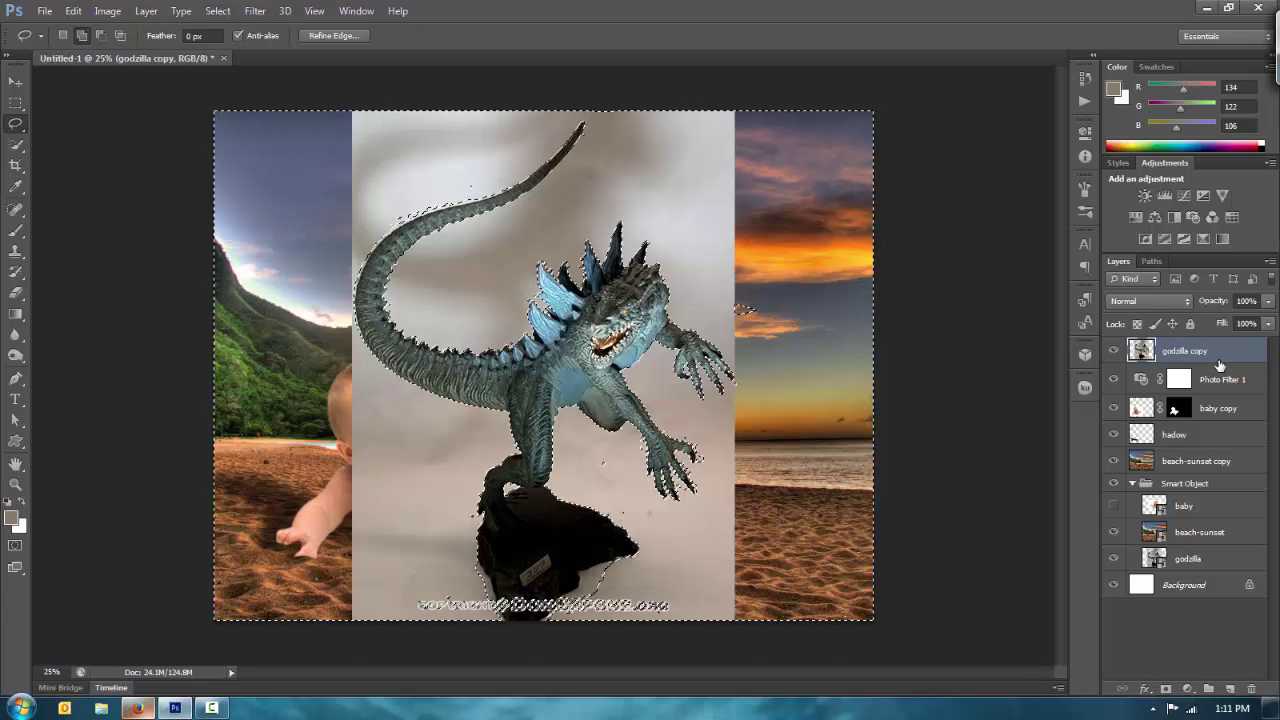
mouse_move(673, 511)
mouse_down()
mouse_move(608, 457)
mouse_move(601, 493)
mouse_move(644, 524)
mouse_move(673, 512)
mouse_up()
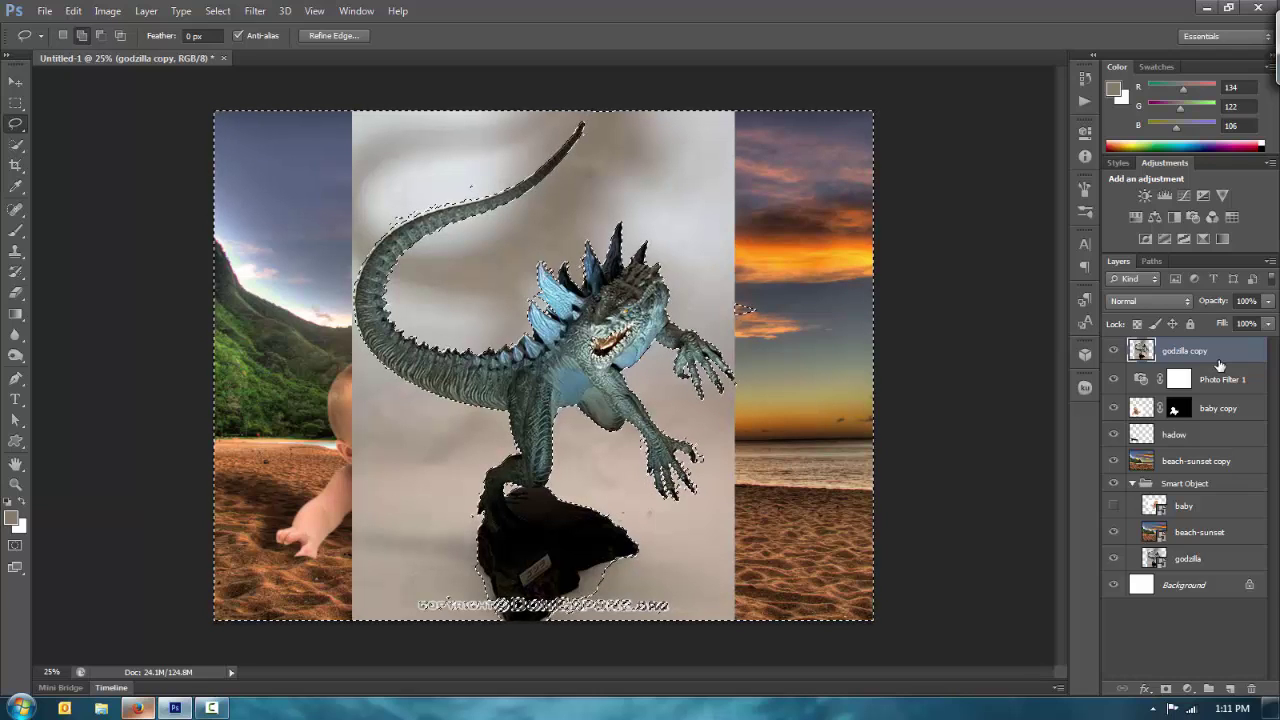
- Refine the selection with the Lasso, subtracting specks inside the figure and adding stray spots near the claws, the rock base and the watermark
key(ctrl+h)
key(ctrl+plus)
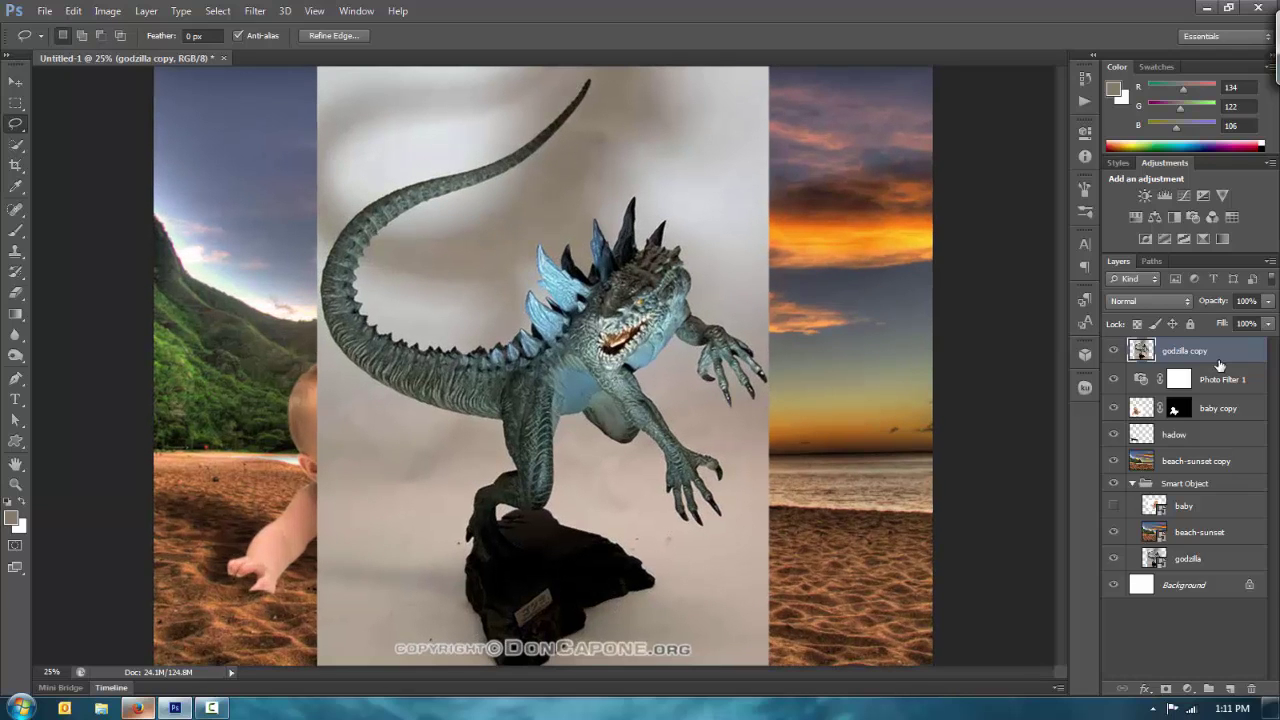
key(ctrl+plus)
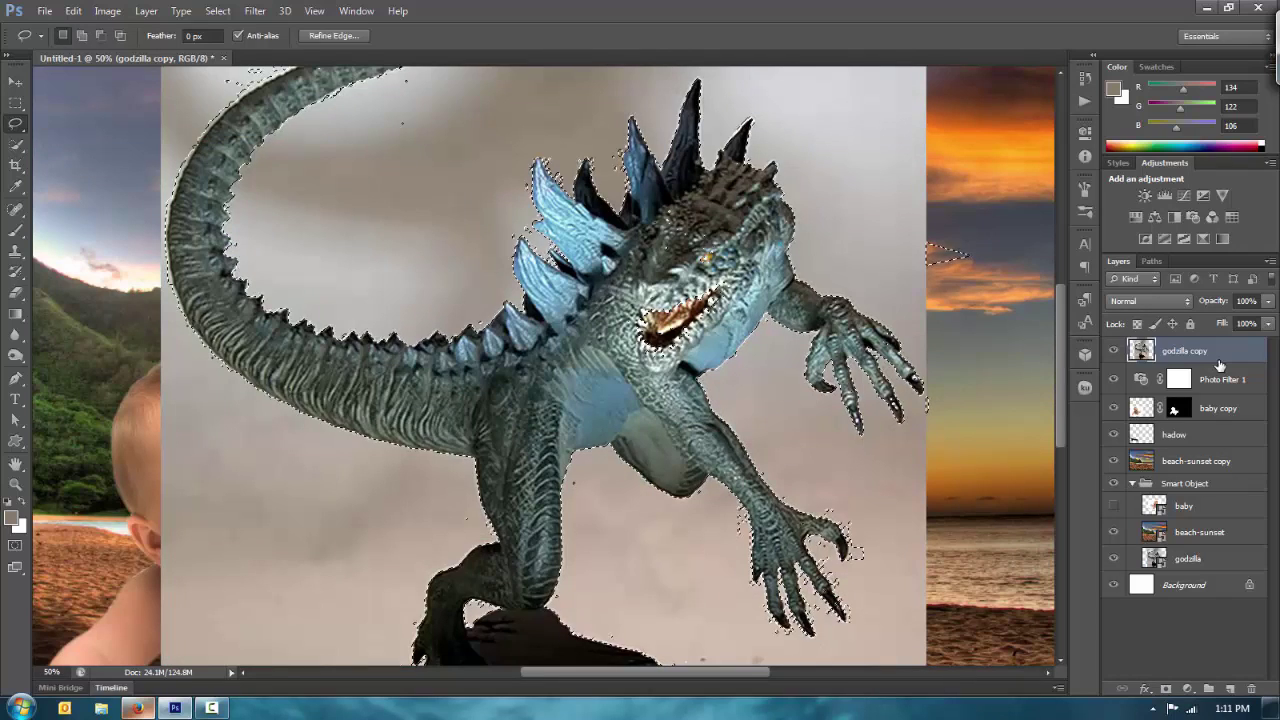
key(alt)
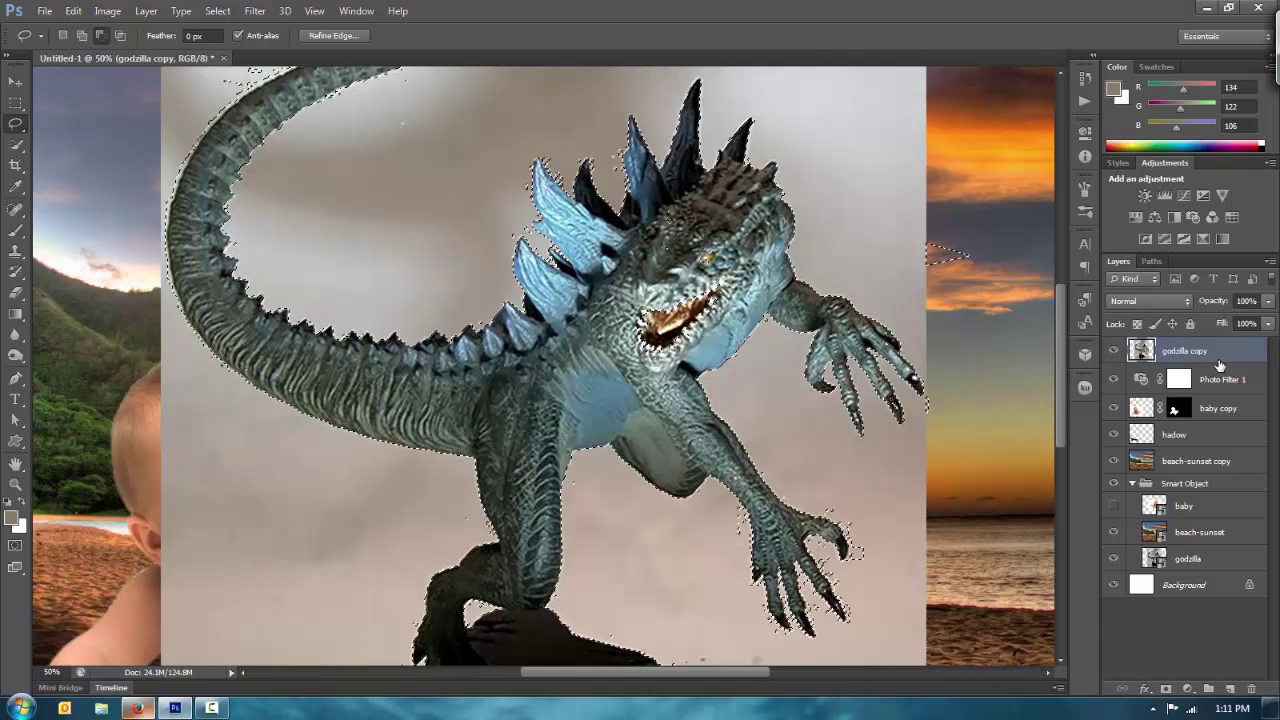
drag(668, 208, 621, 287)
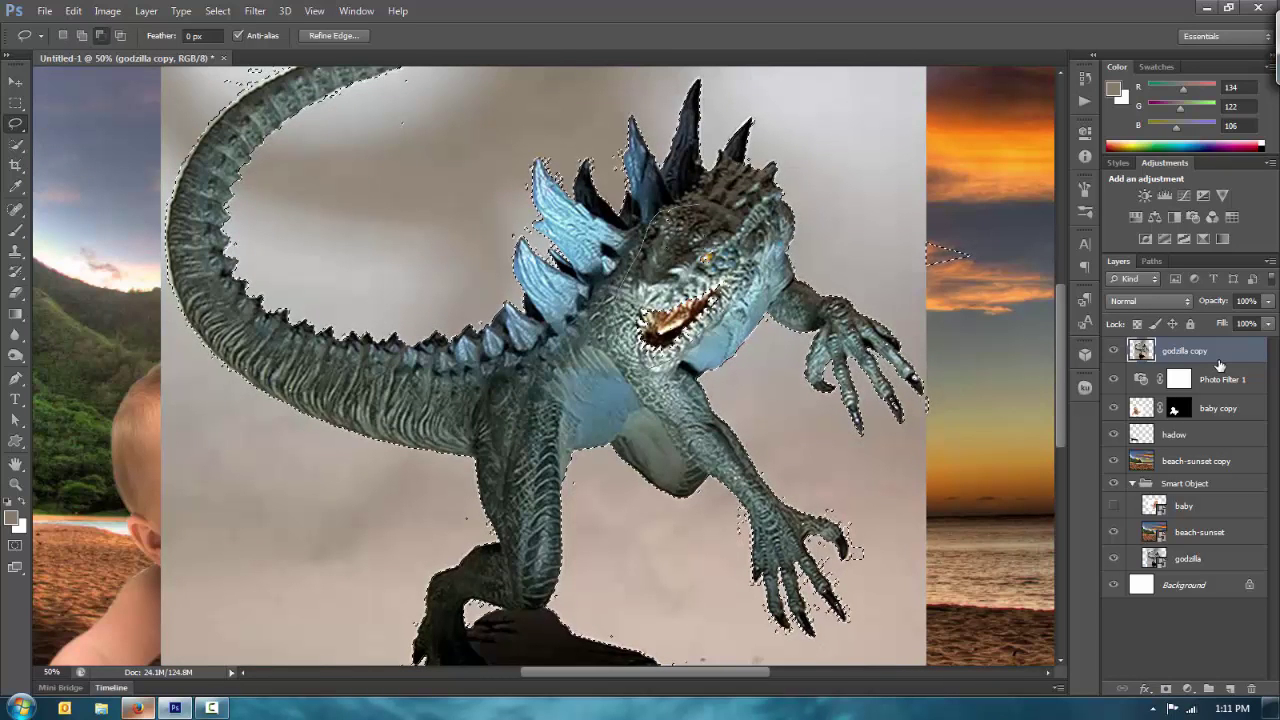
mouse_move(740, 300)
mouse_down()
mouse_move(744, 228)
mouse_move(708, 184)
mouse_move(700, 200)
mouse_up()
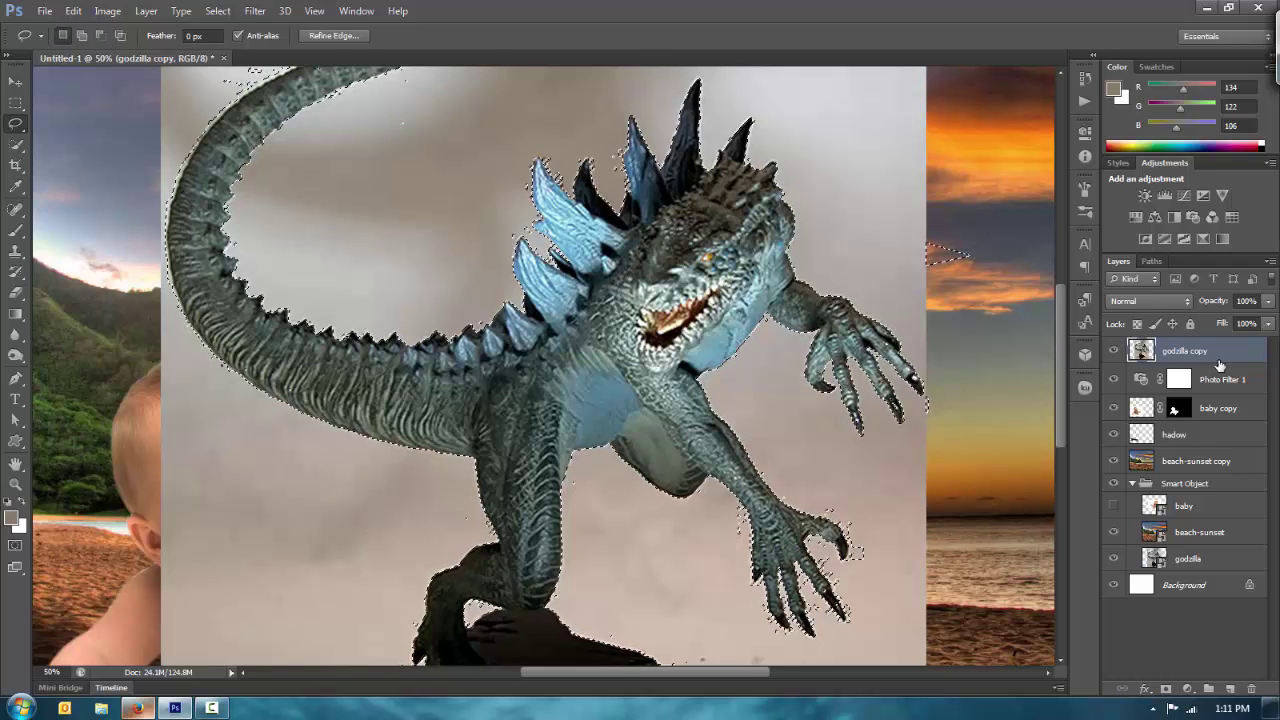
key(shift)
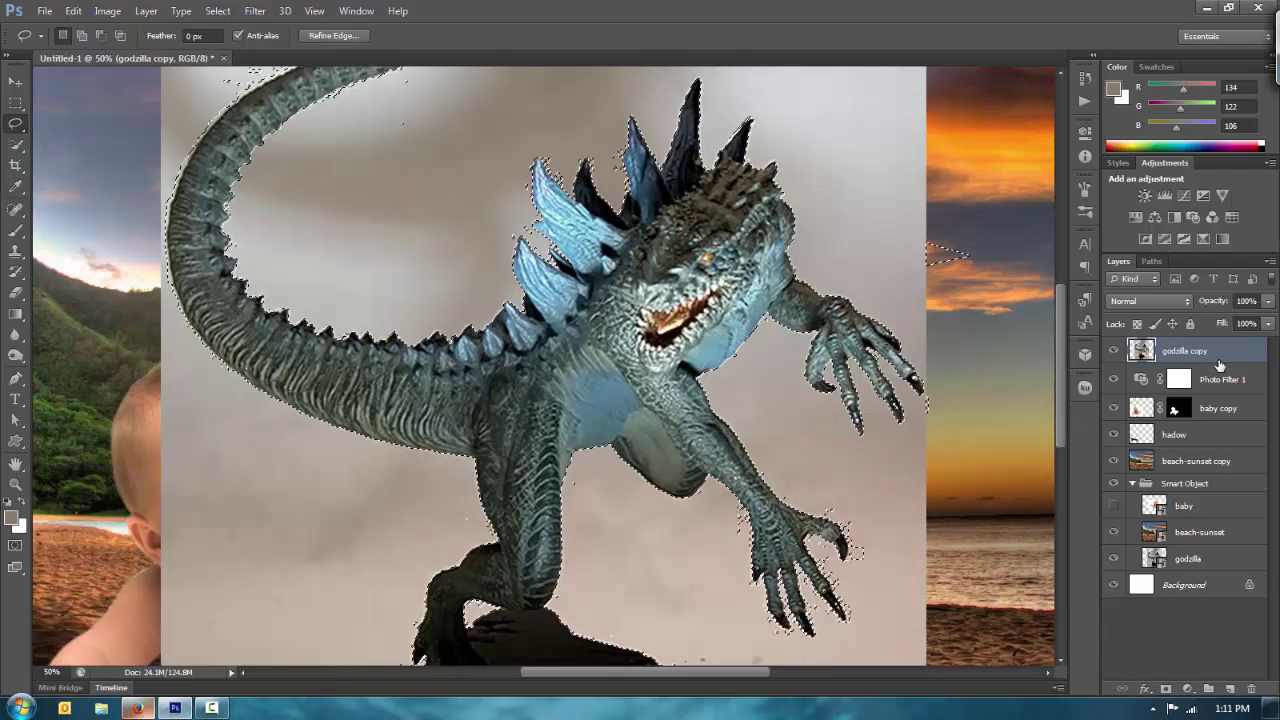
key(shift)
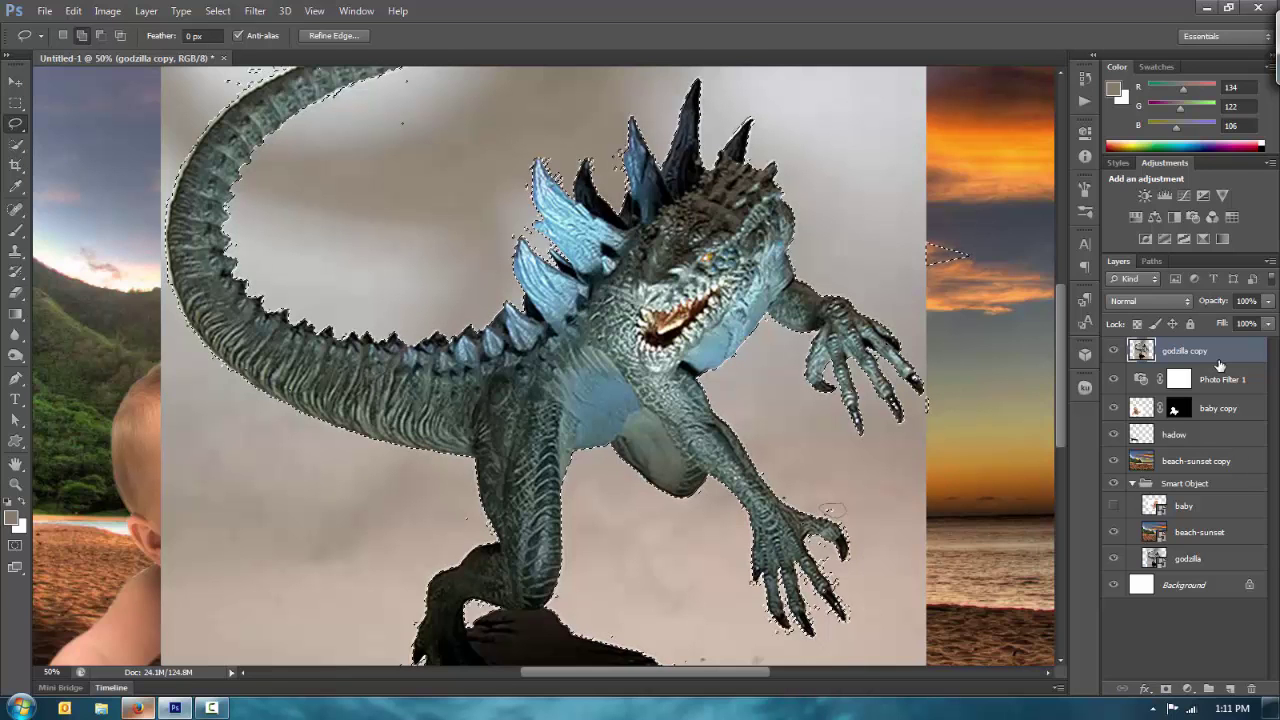
key(ctrl+minus)
key(ctrl+minus)
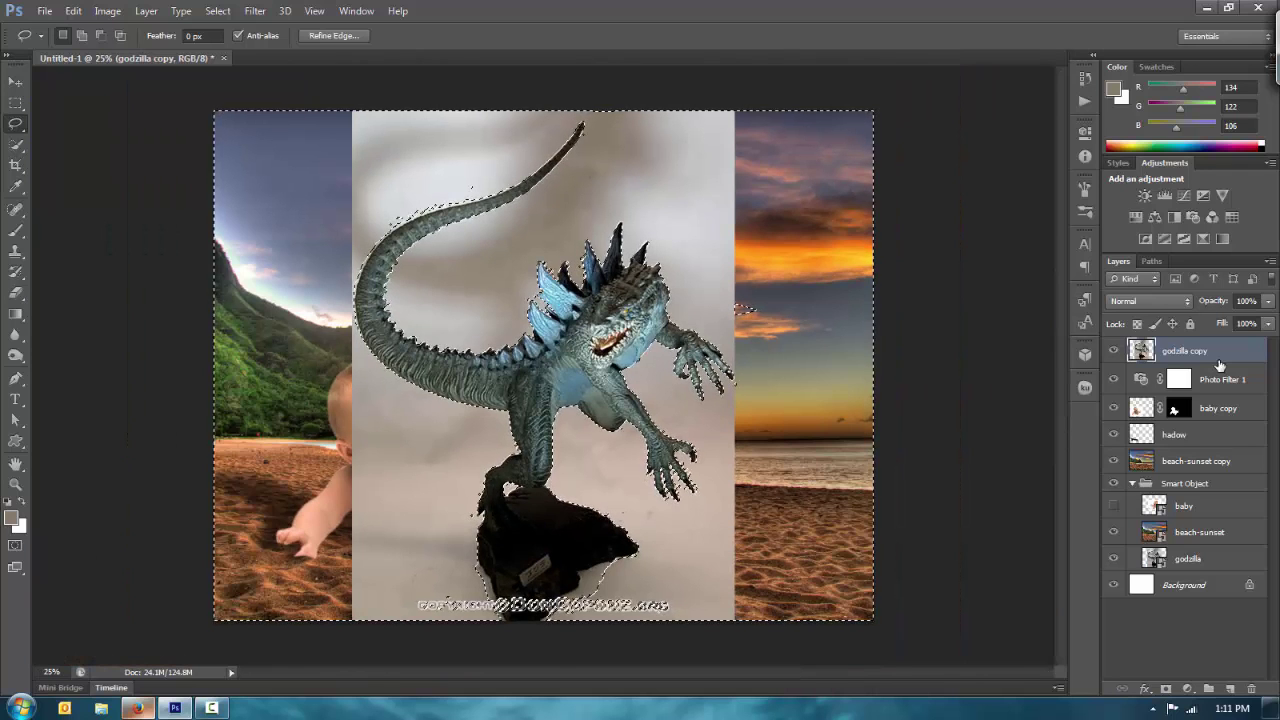
key(alt+w)
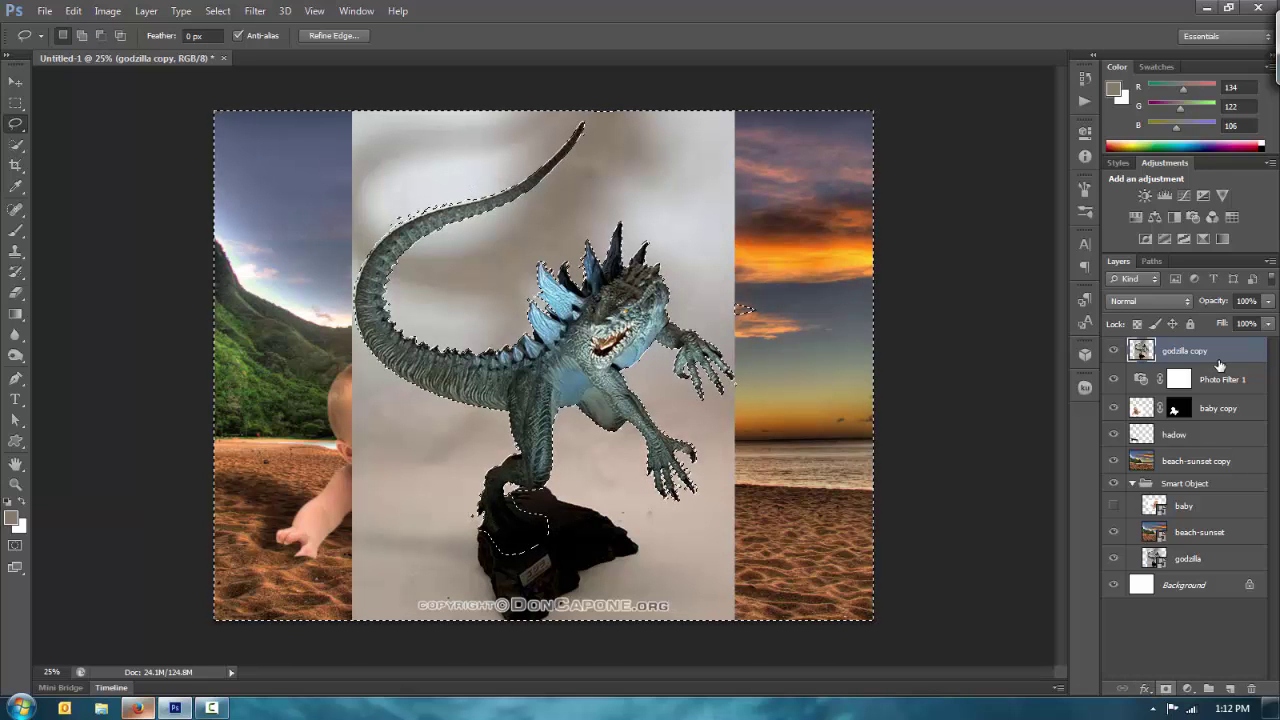
- Invert the selection so it covers the Godzilla figure instead of its surroundings
key(alt+e)
key(Right)
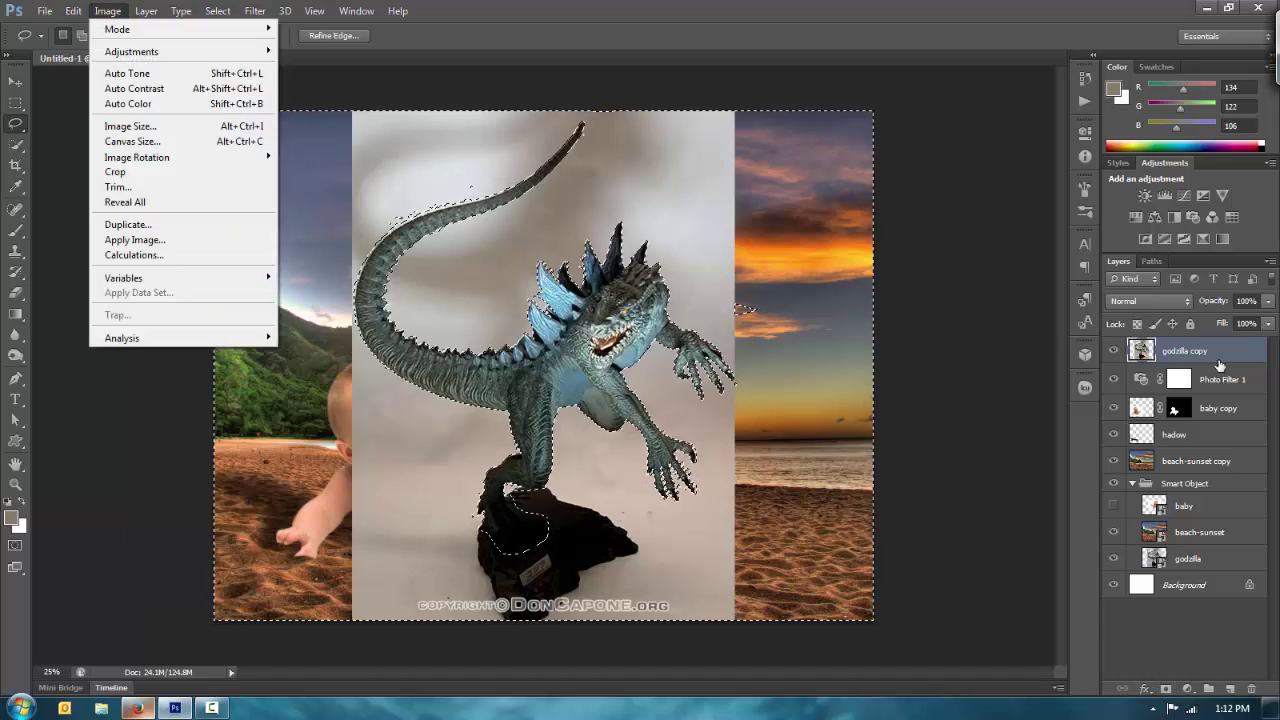
key(Escape)
mouse_move(217, 11)
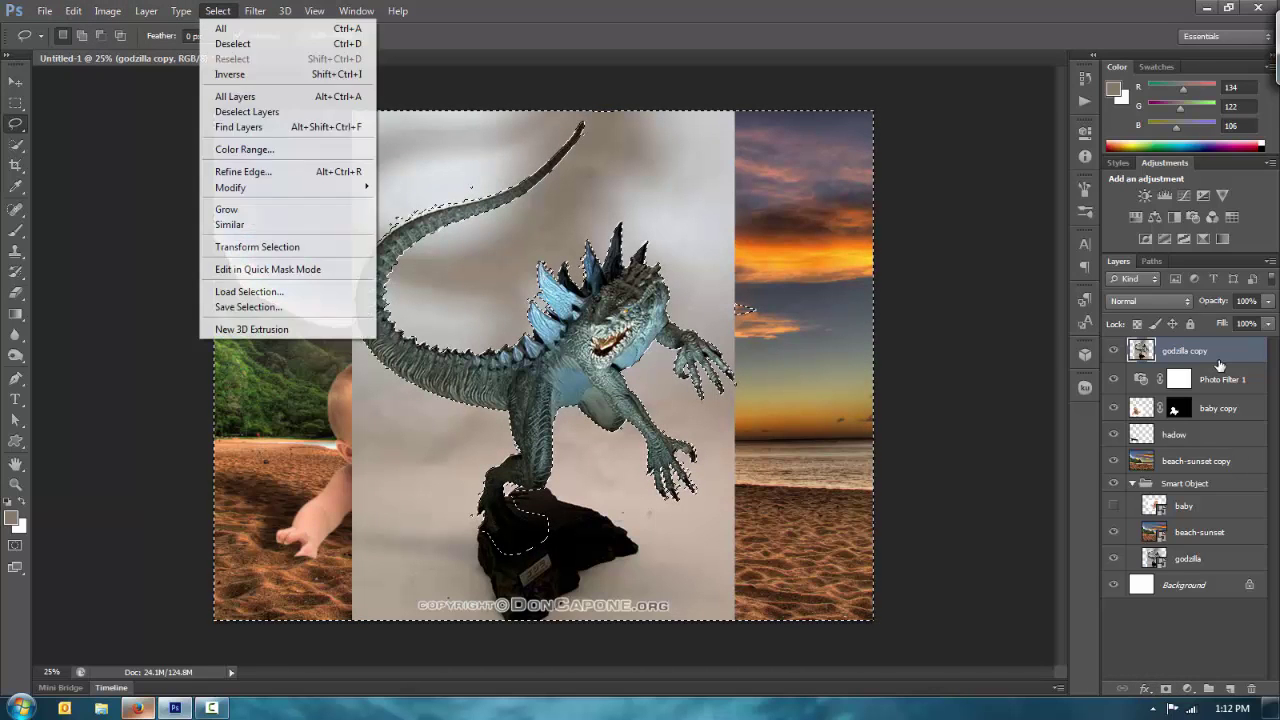
key(Up)
key(Up)
key(Up)
key(Up)
key(Up)
key(Return)
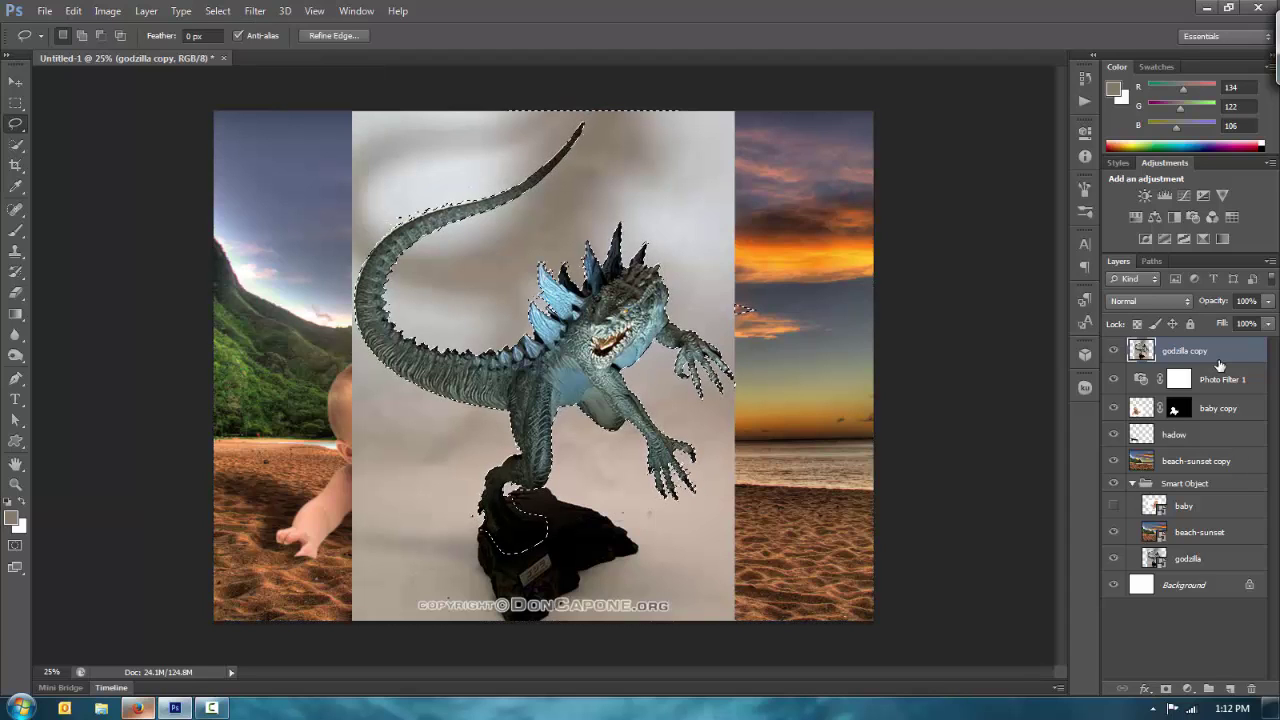
- Subtract the stray spots at the canvas's upper edge and beside the right-hand backdrop edge with the Lasso, and mask the godzilla copy layer
key(alt)
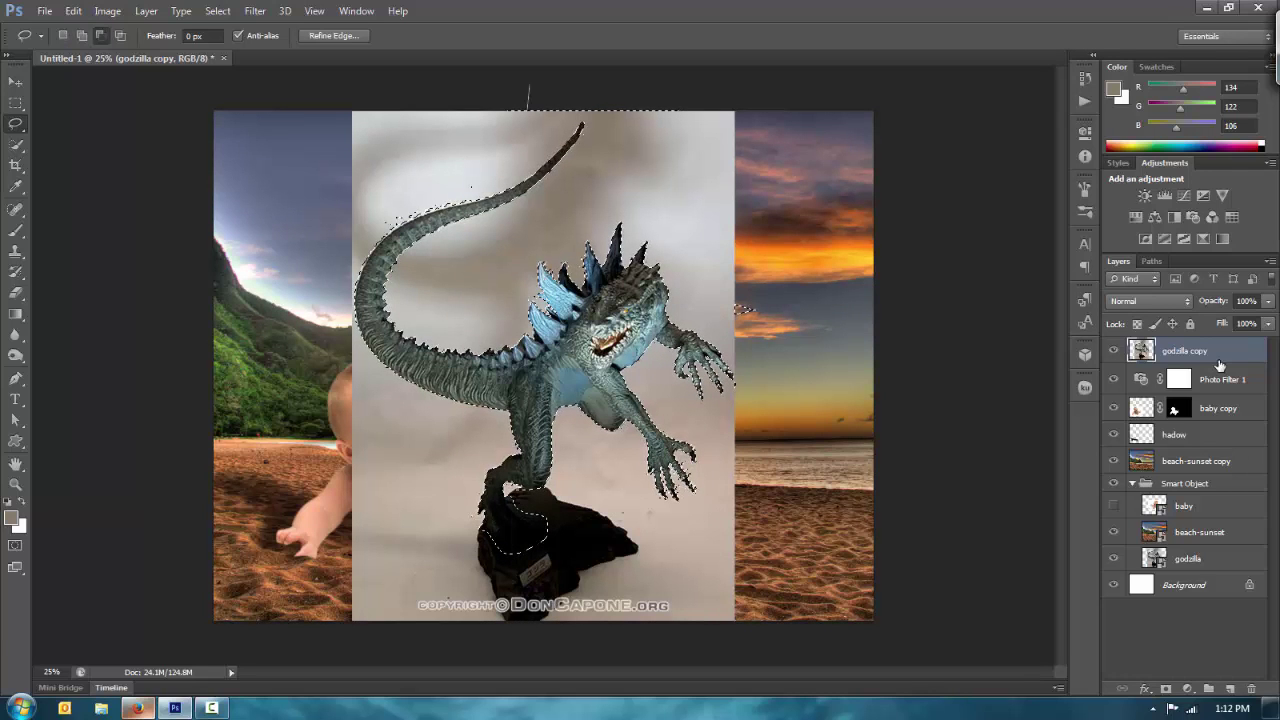
mouse_move(585, 118)
mouse_down()
mouse_move(716, 114)
mouse_move(490, 108)
mouse_move(480, 125)
mouse_move(527, 110)
mouse_up()
mouse_move(737, 317)
mouse_down()
mouse_move(770, 267)
mouse_move(760, 276)
mouse_up()
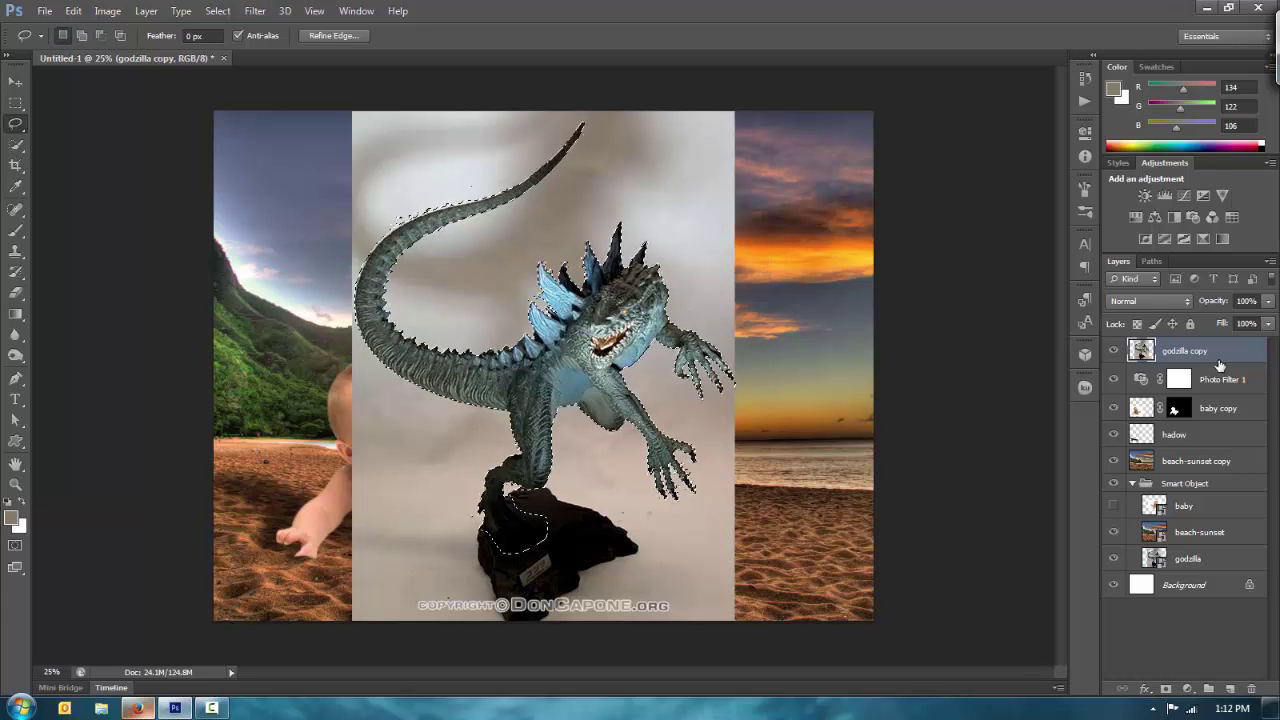
click(1166, 688)
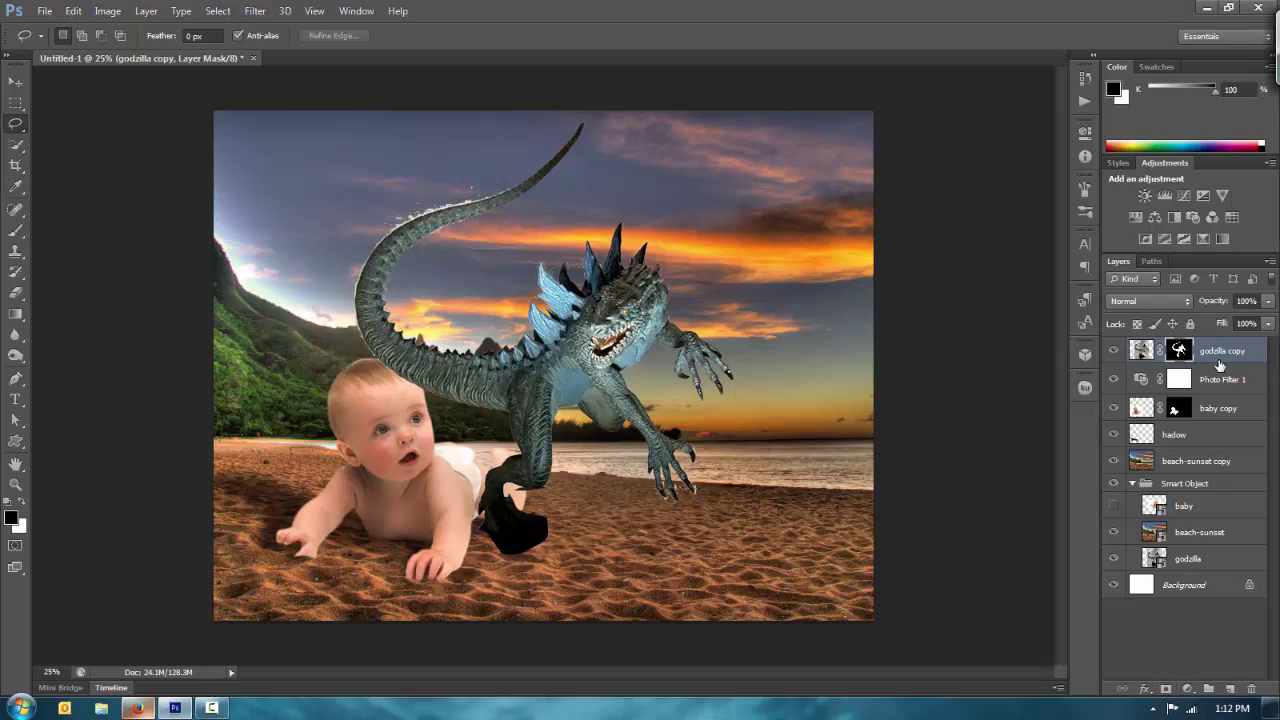
- Scale the masked Godzilla to about 59% and place it at the shoreline on the right side of the beach
key(ctrl+t)
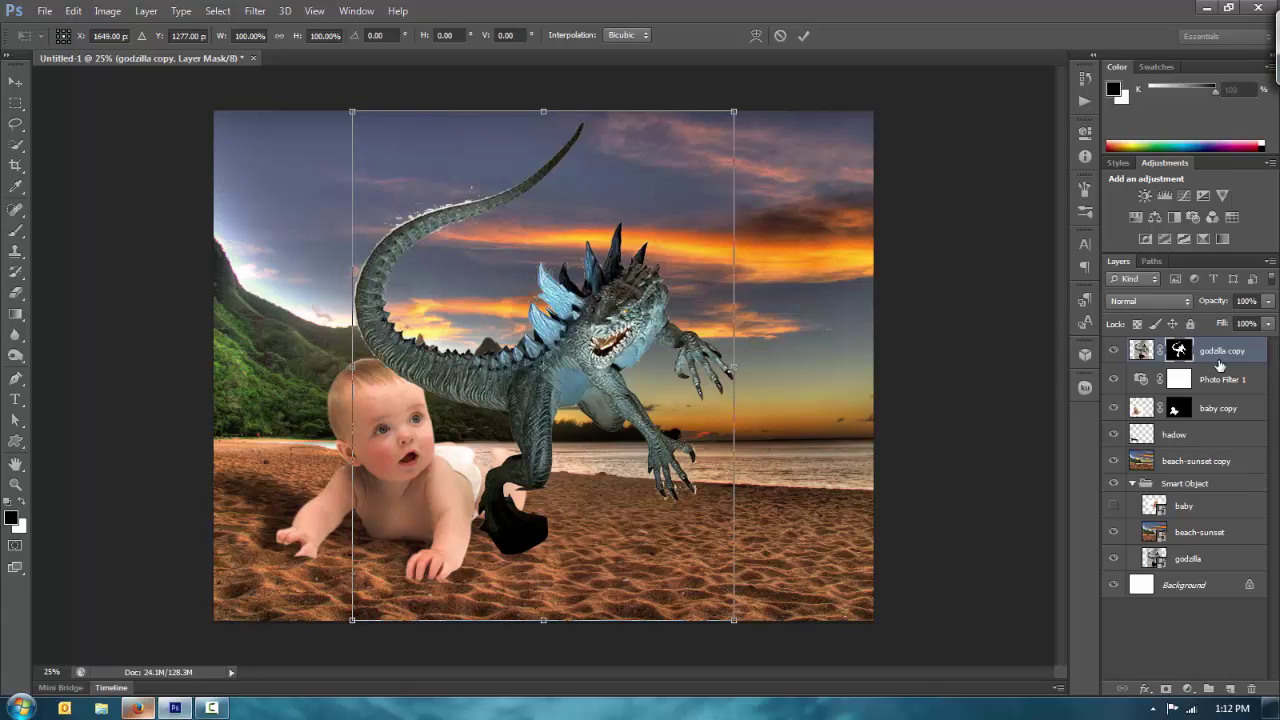
drag(352, 110, 489, 293)
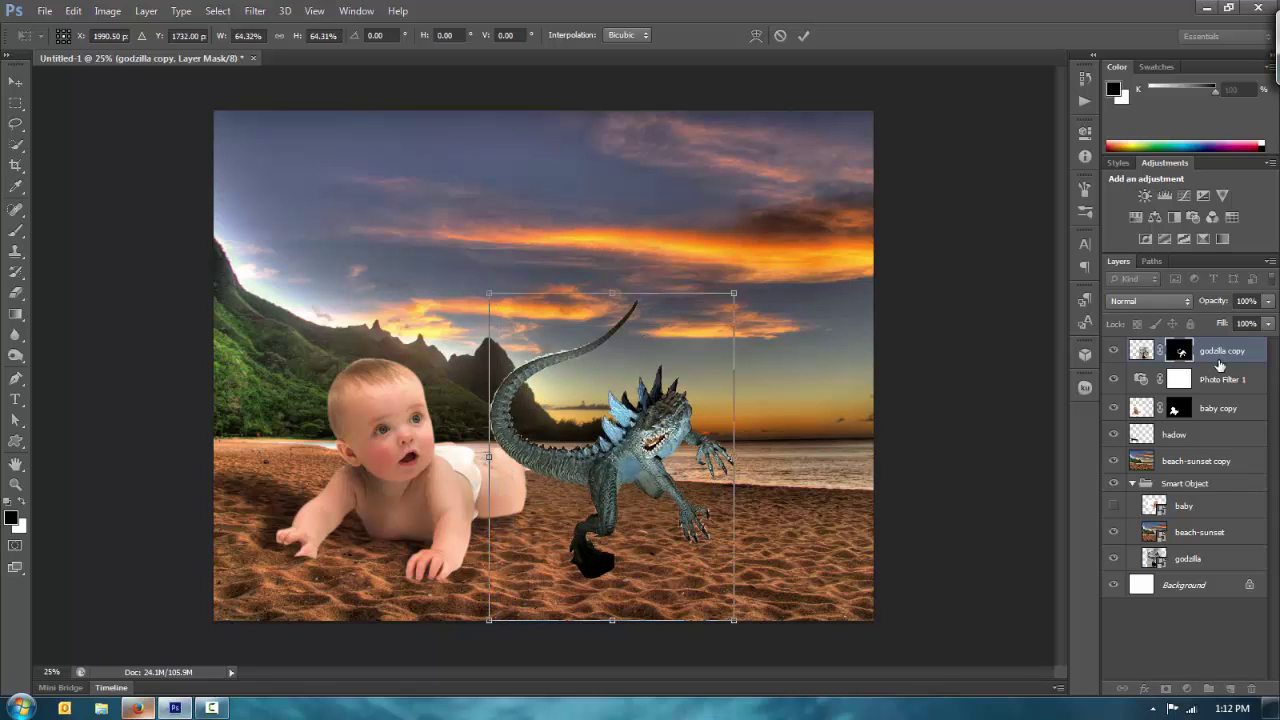
drag(614, 454, 718, 378)
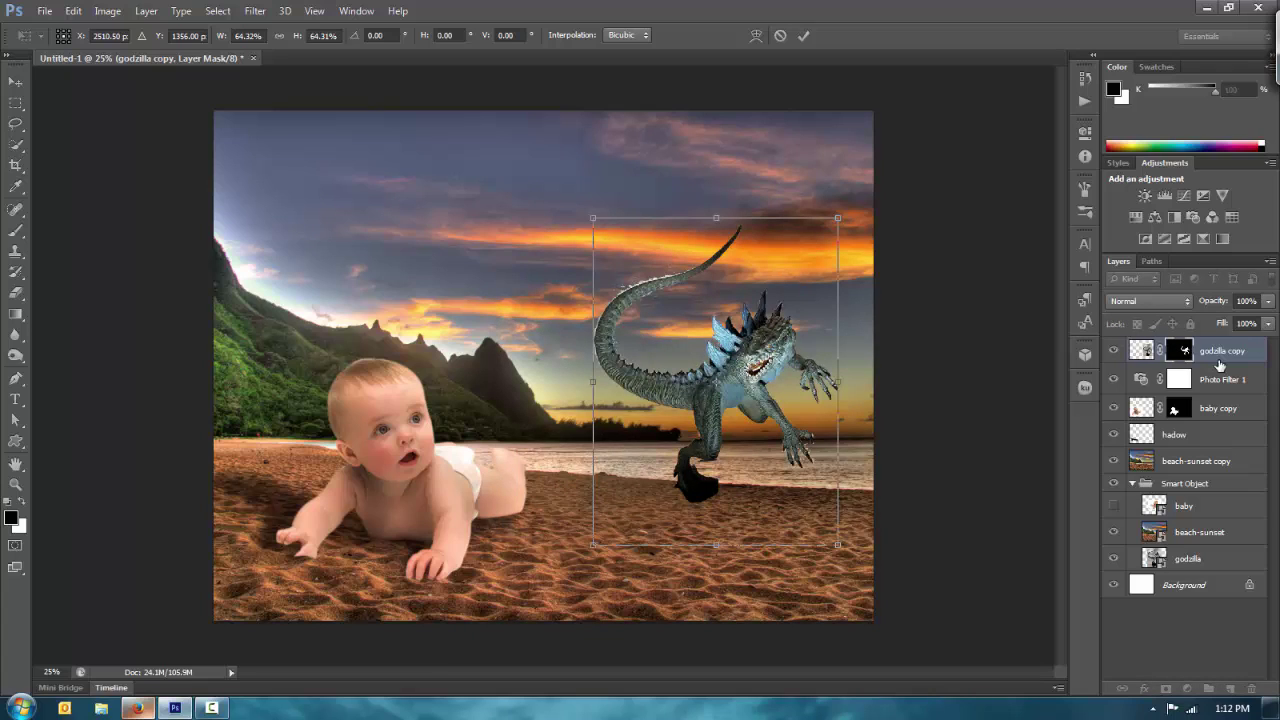
drag(593, 217, 613, 245)
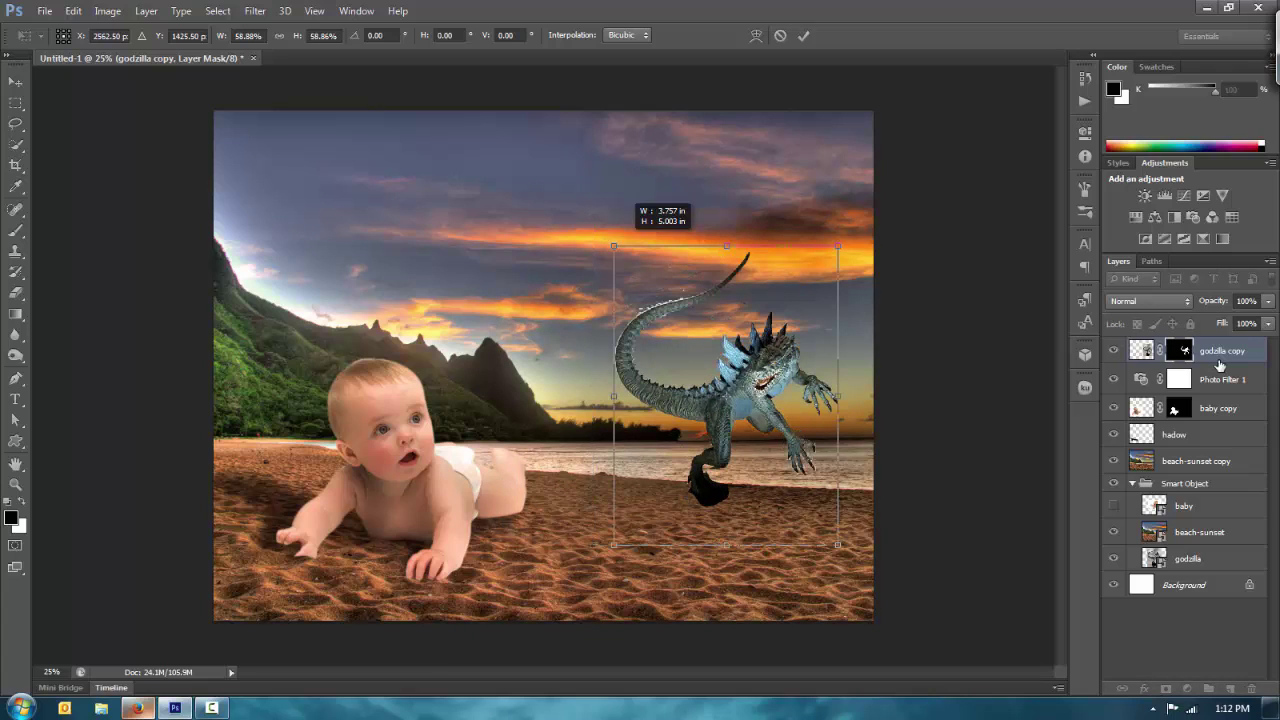
mouse_move(743, 406)
mouse_down()
mouse_move(740, 374)
mouse_move(738, 394)
mouse_up()
key(Return)
key(l)
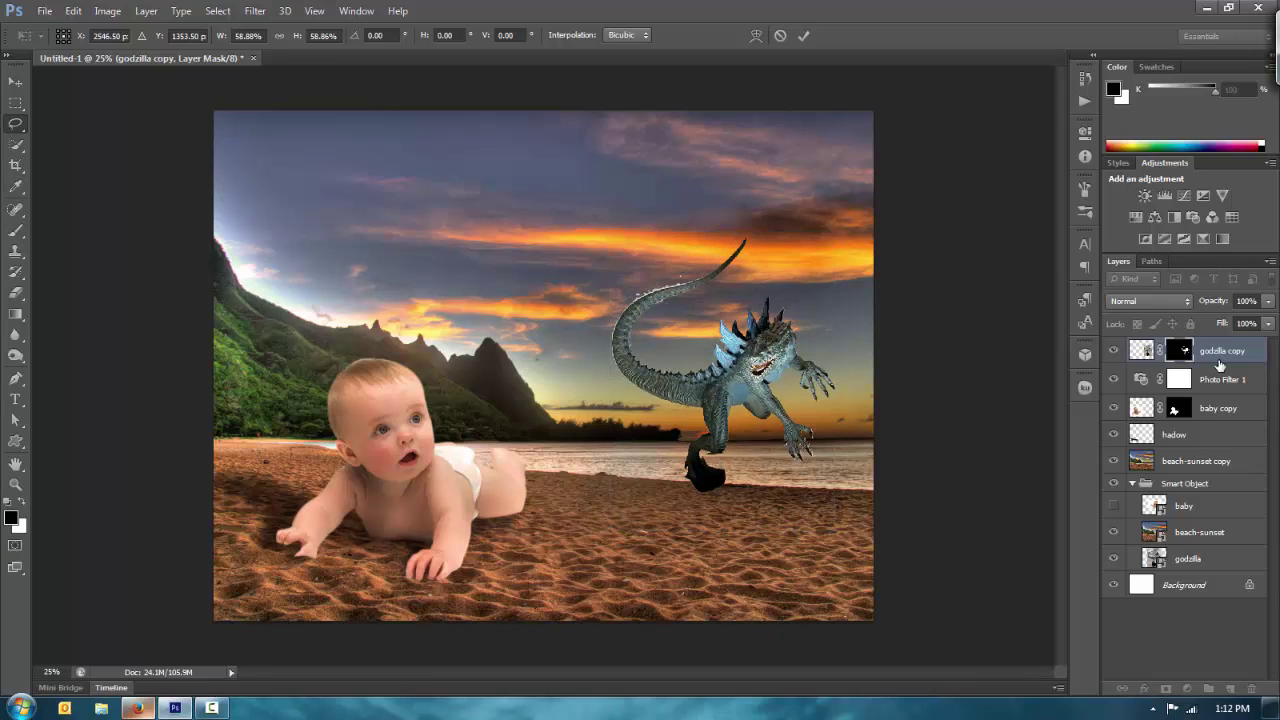
- Start Refine Mask on the godzilla copy layer mask and raise Smooth to 100
key(ctrl+plus)
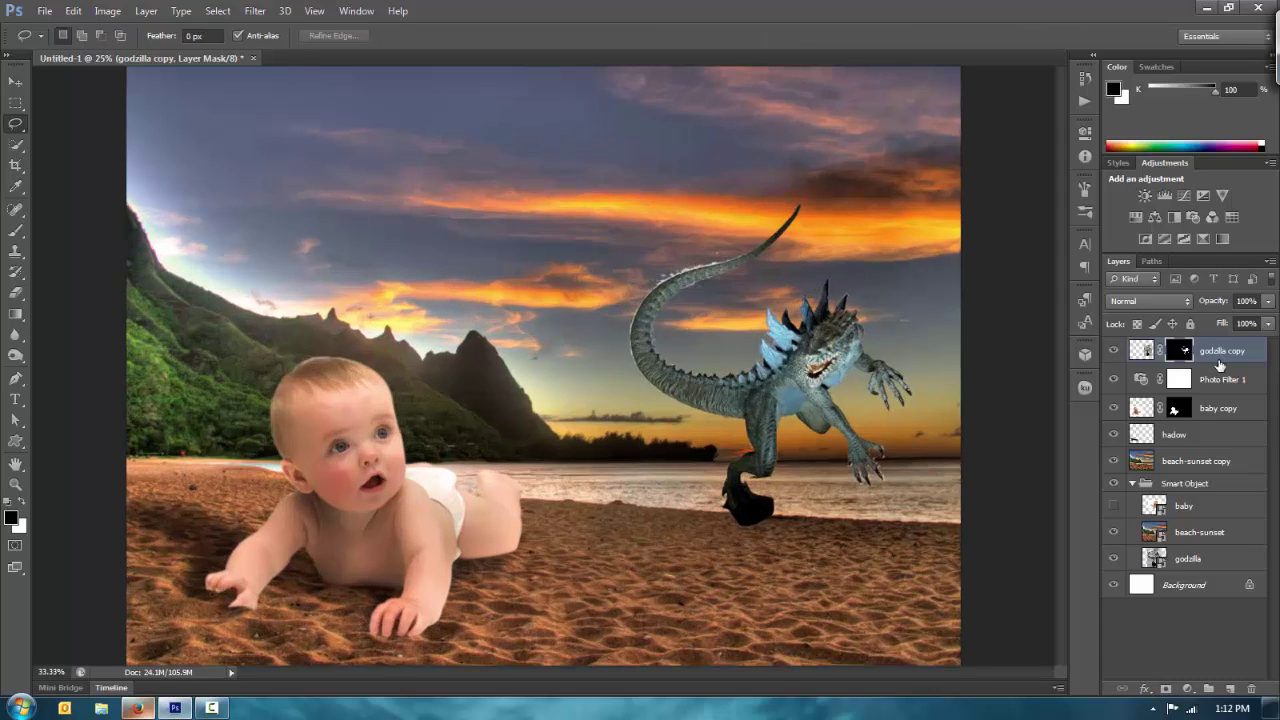
key(ctrl+plus)
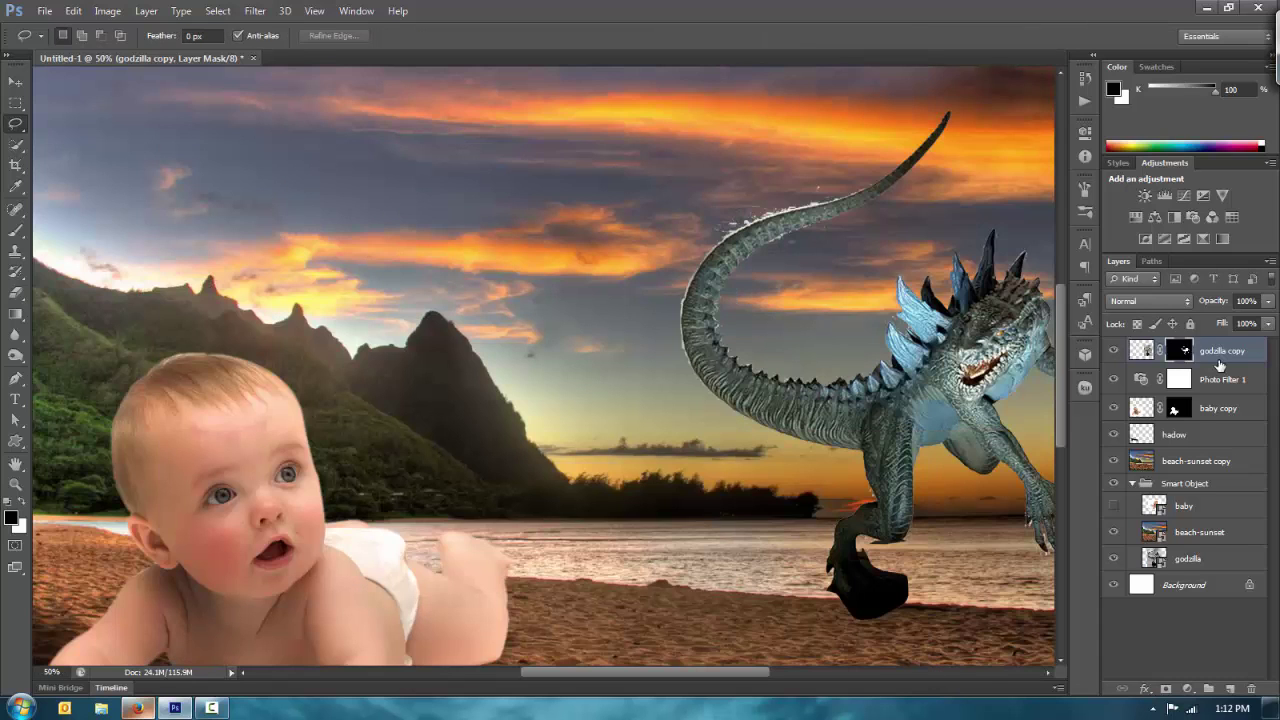
scroll(1219, 365, right, 5)
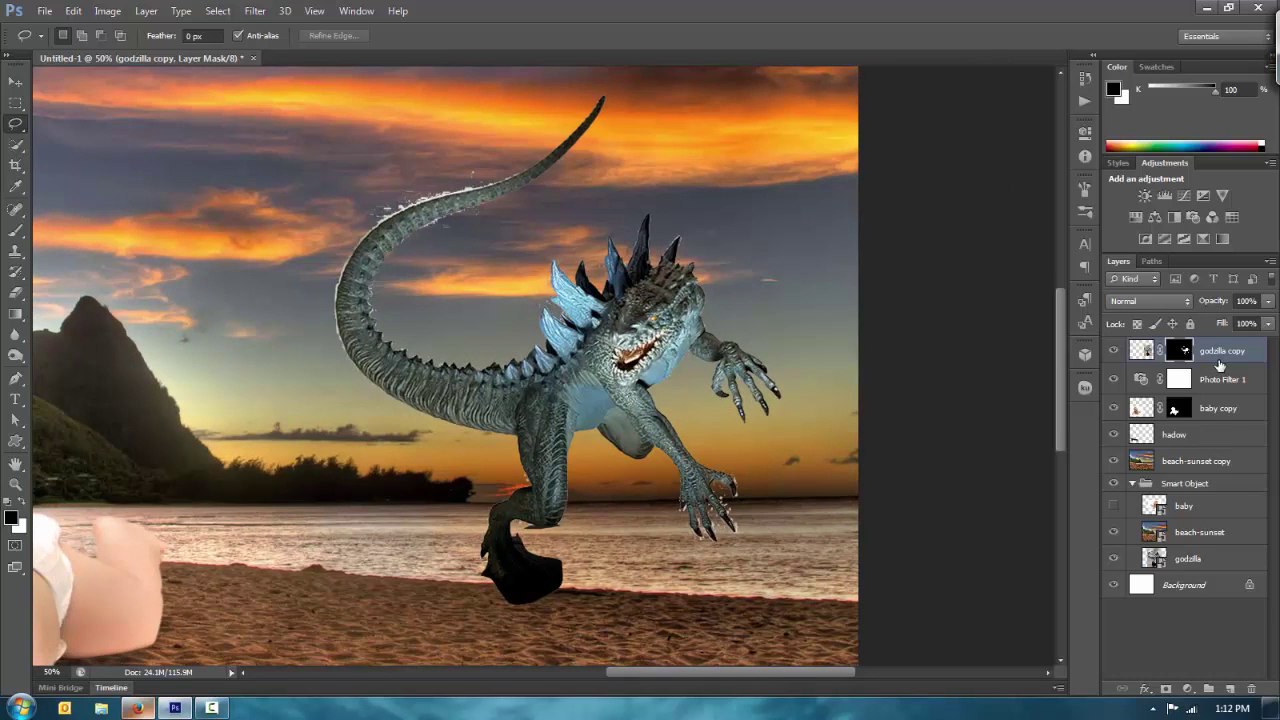
key(b)
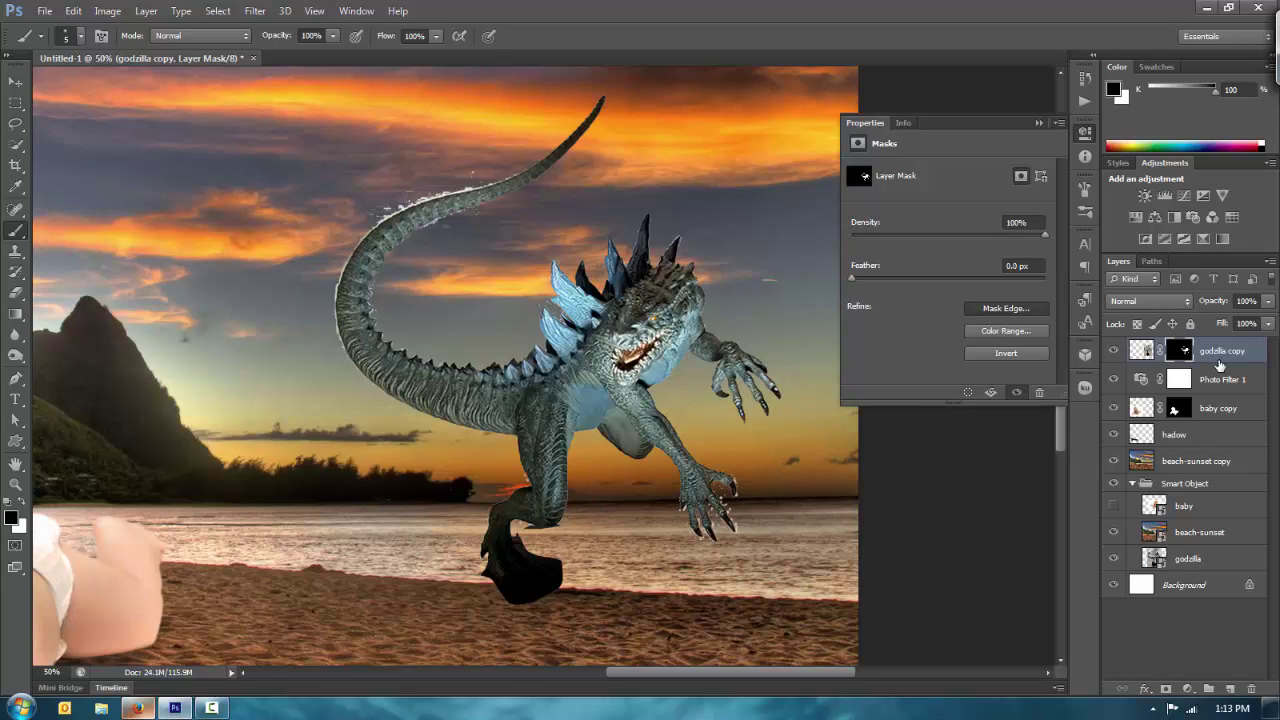
key(ctrl+alt+r)
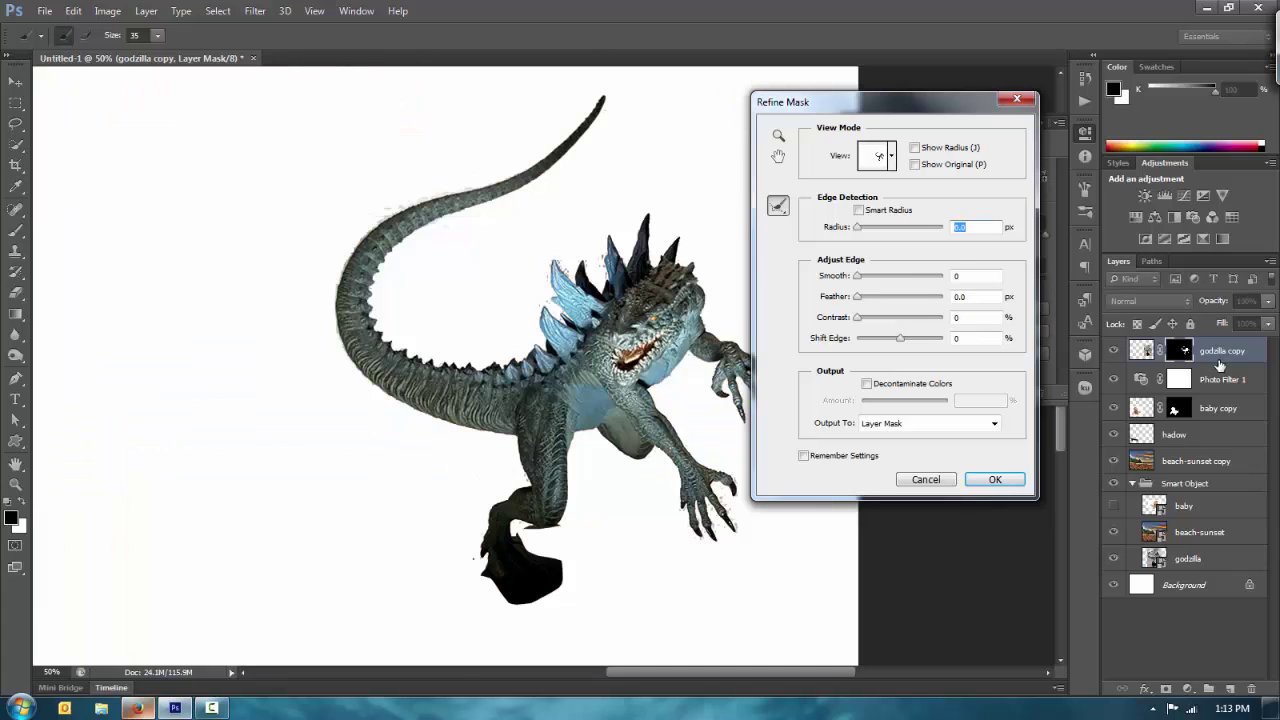
key(Tab)
text(60)
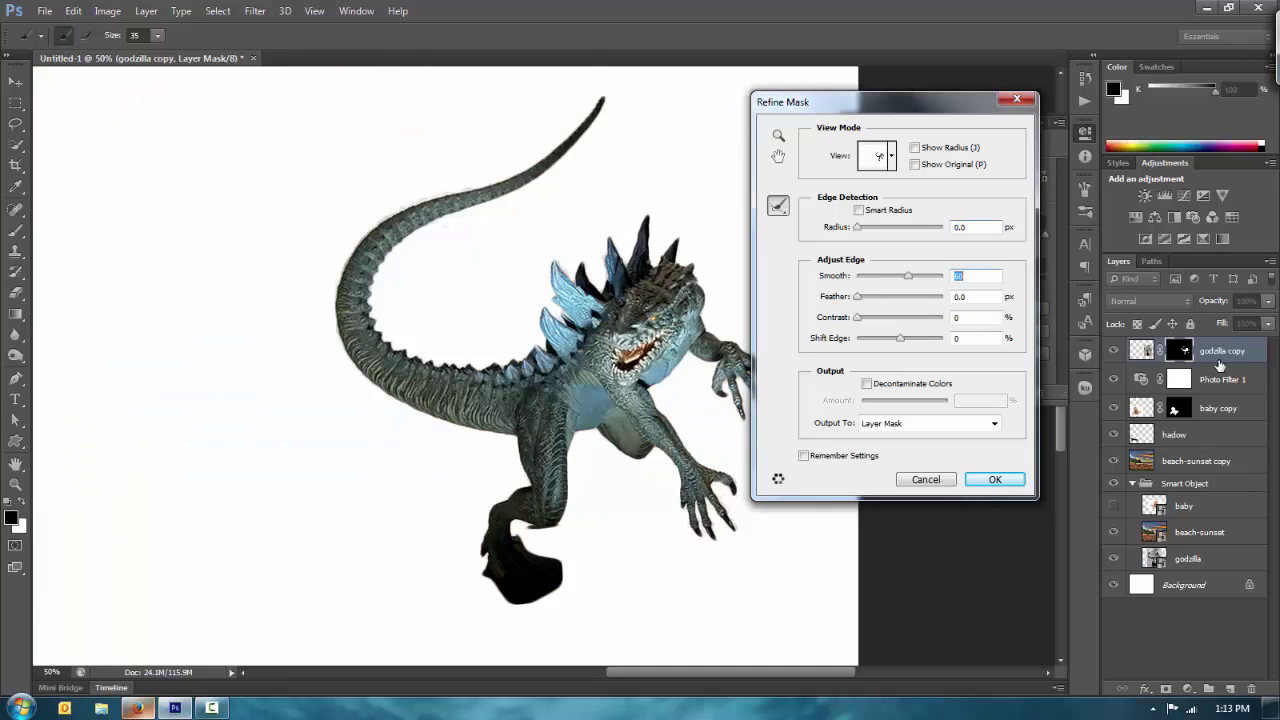
key(shift+Up)
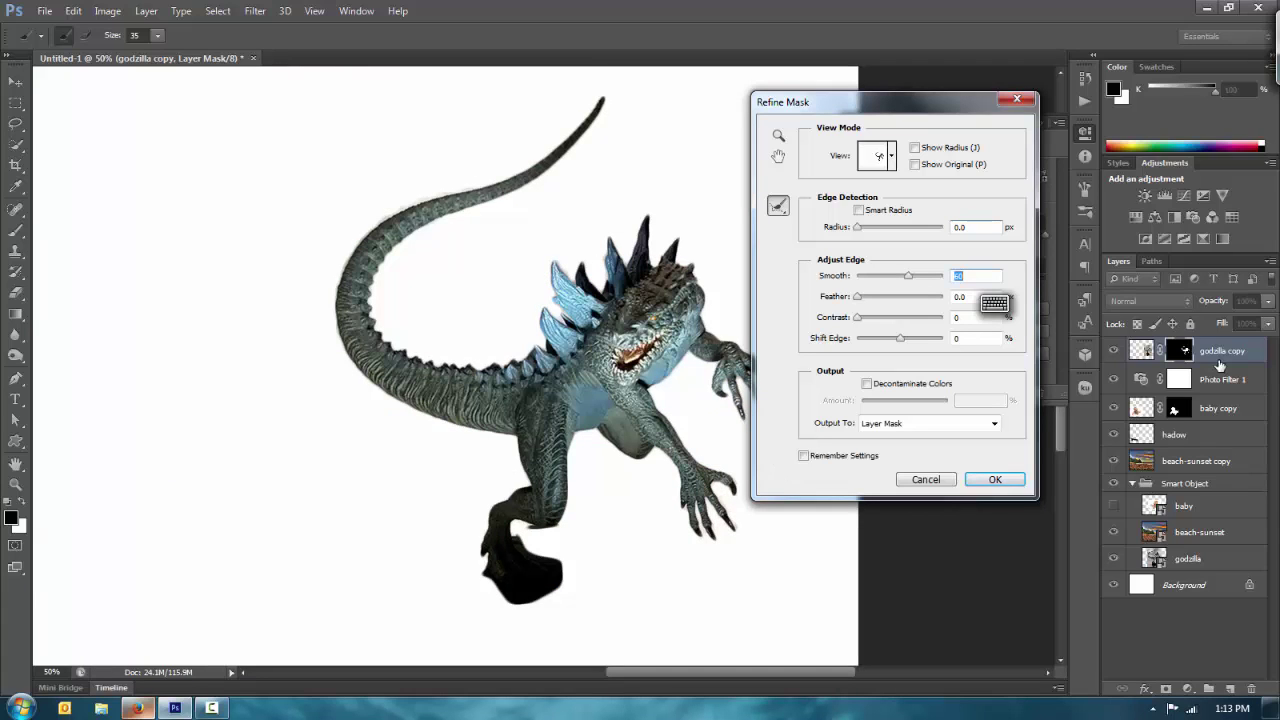
key(shift+Up)
key(shift+Up)
key(shift+Up)
key(shift+Up)
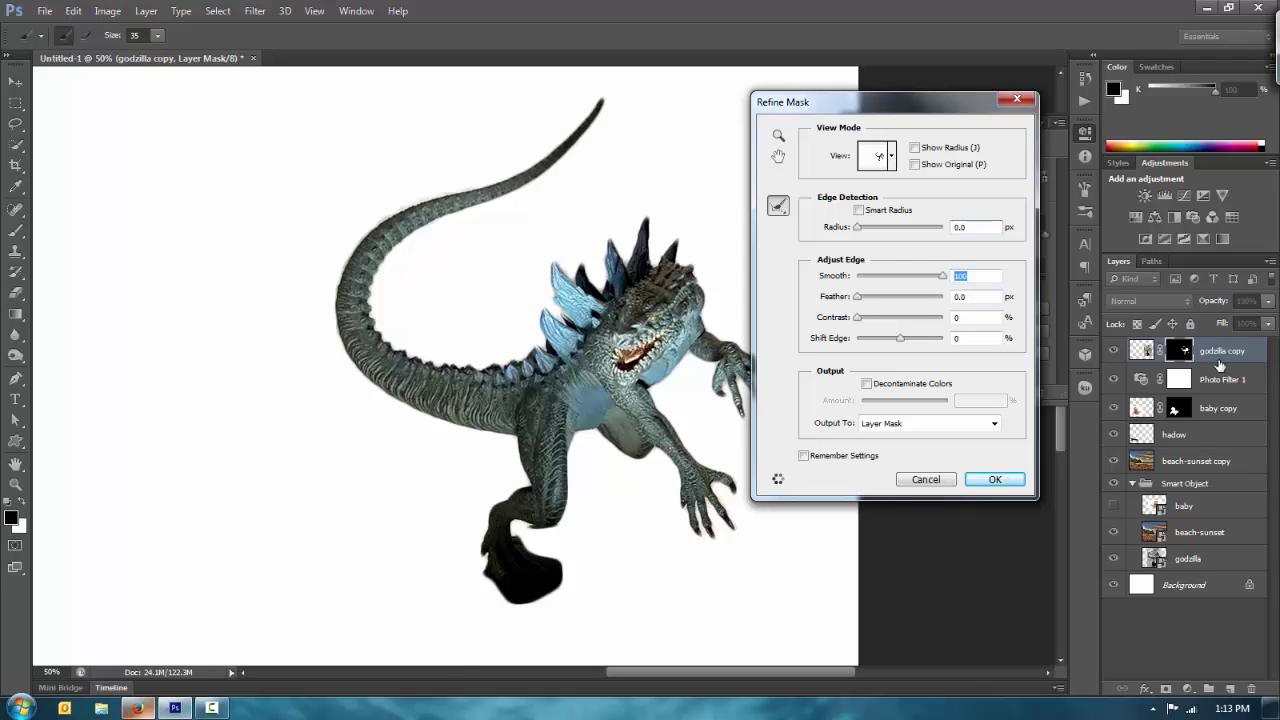
key(shift+Up)
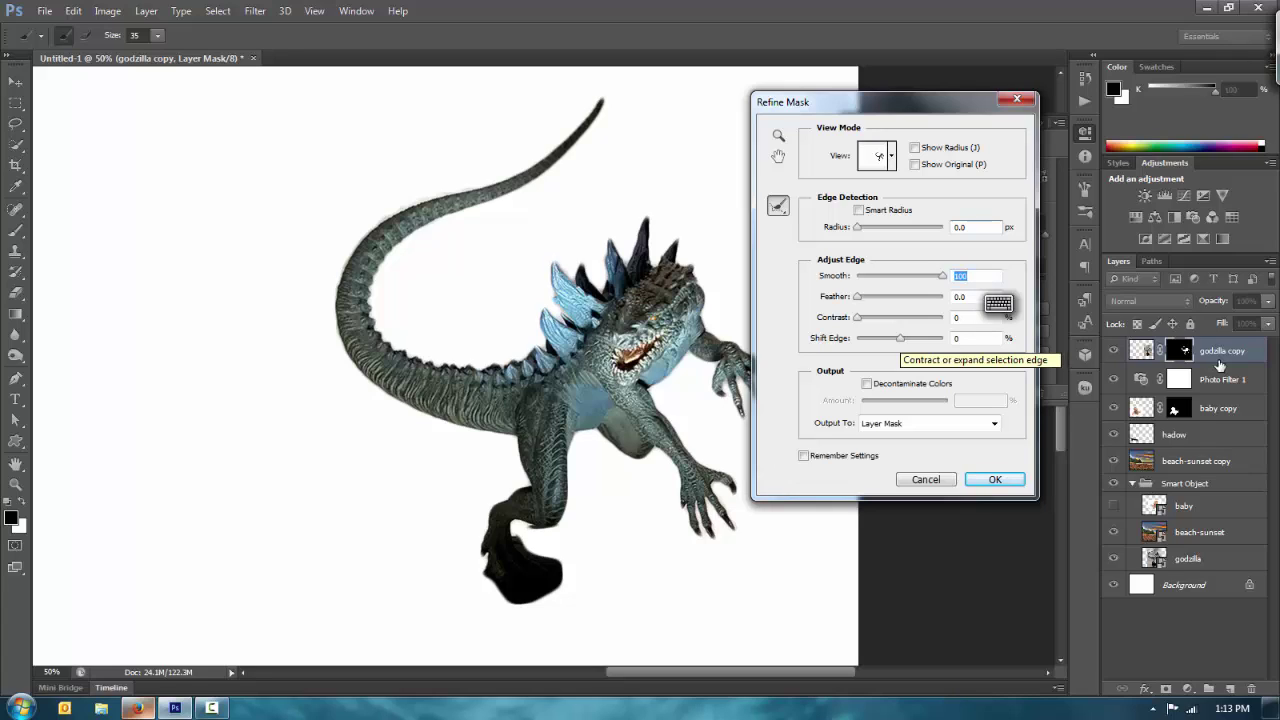
- Set the mask's Shift Edge to -42% and lower Smooth to 64
drag(900, 338, 895, 338)
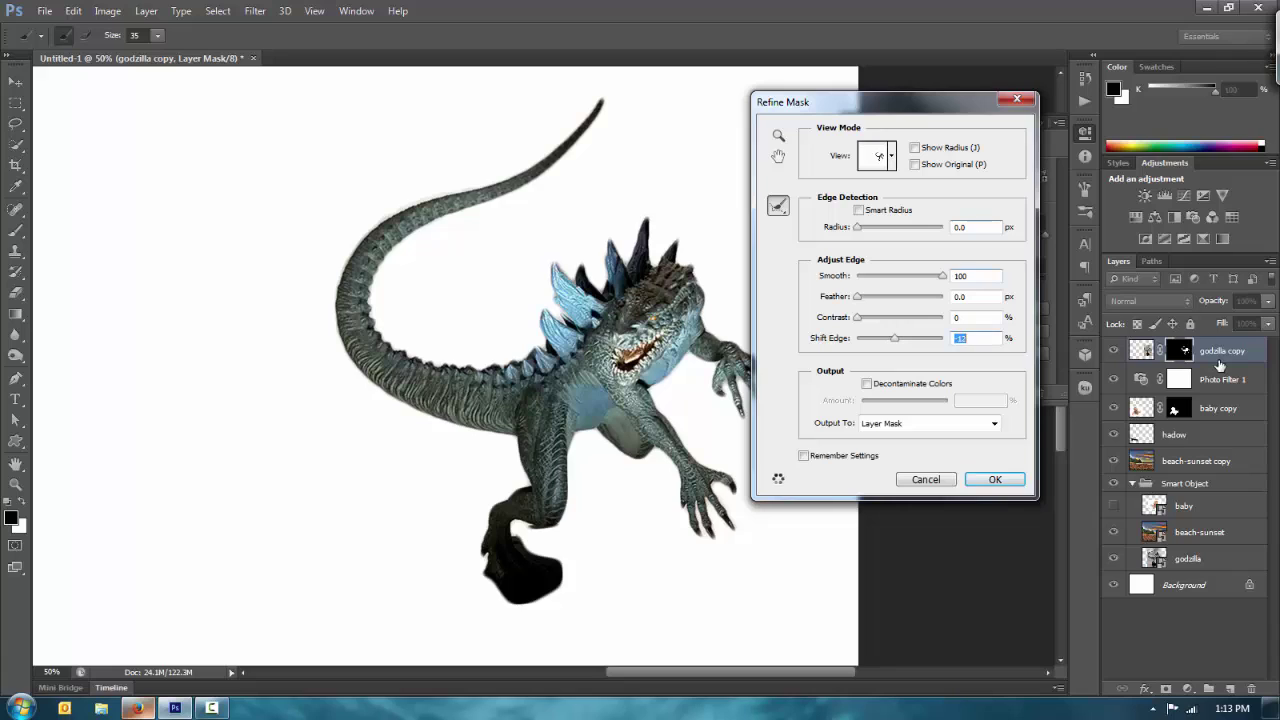
key(shift+Down)
key(shift+Down)
key(shift+Down)
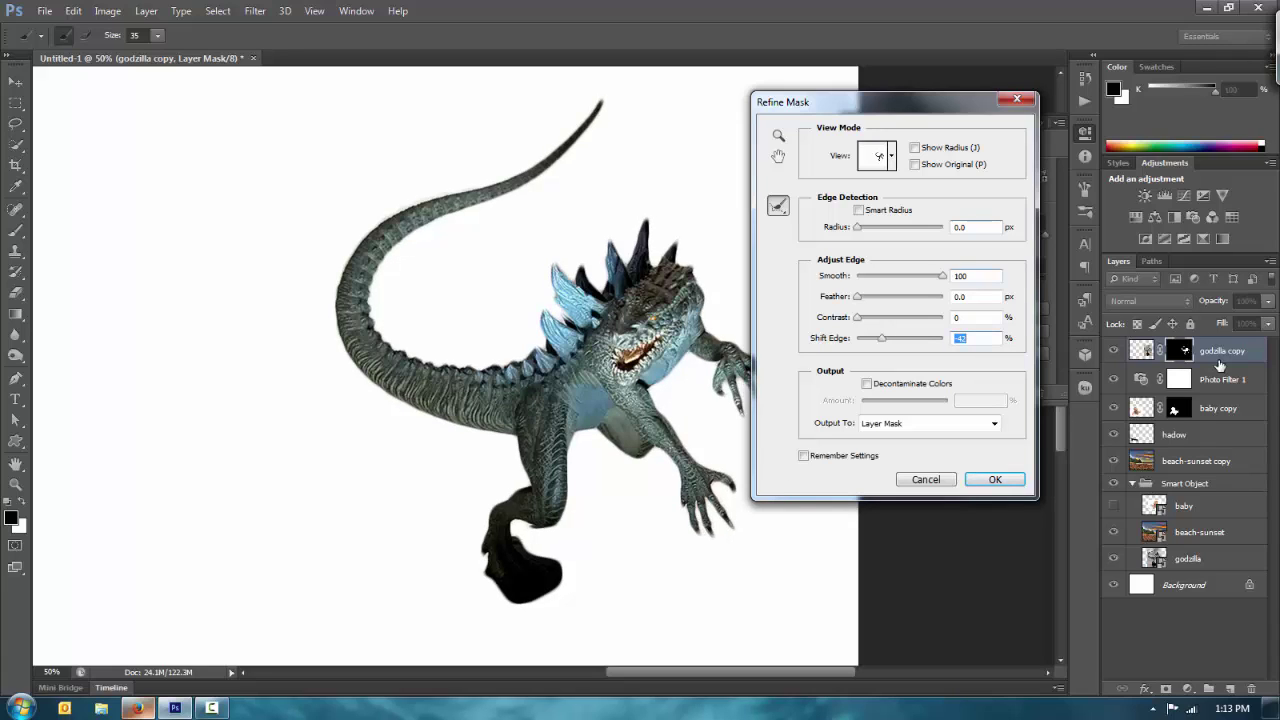
drag(943, 276, 912, 276)
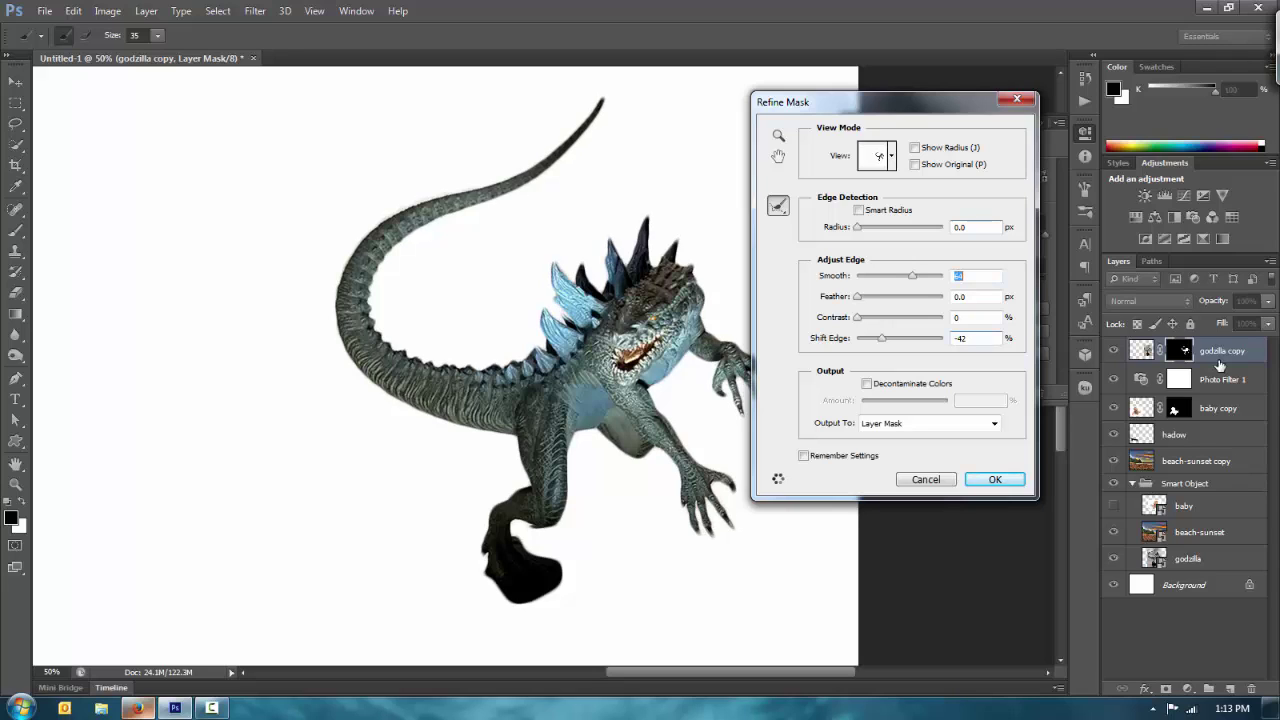
- Contract the mask edge further by setting Shift Edge to -74%
key(Tab)
key(Tab)
key(Tab)
key(shift+Down)
key(shift+Down)
key(shift+Down)
key(shift+Down)
key(shift+Down)
key(shift+Down)
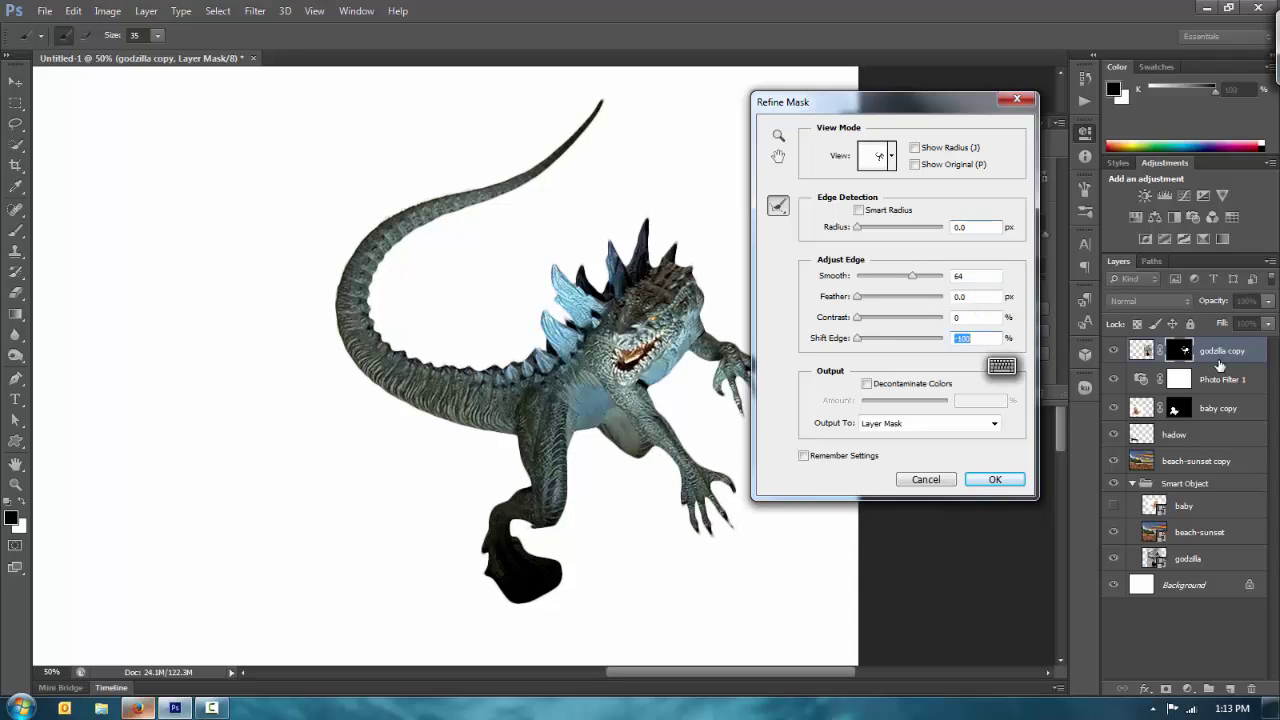
key(shift+Up)
key(shift+Up)
key(shift+Up)
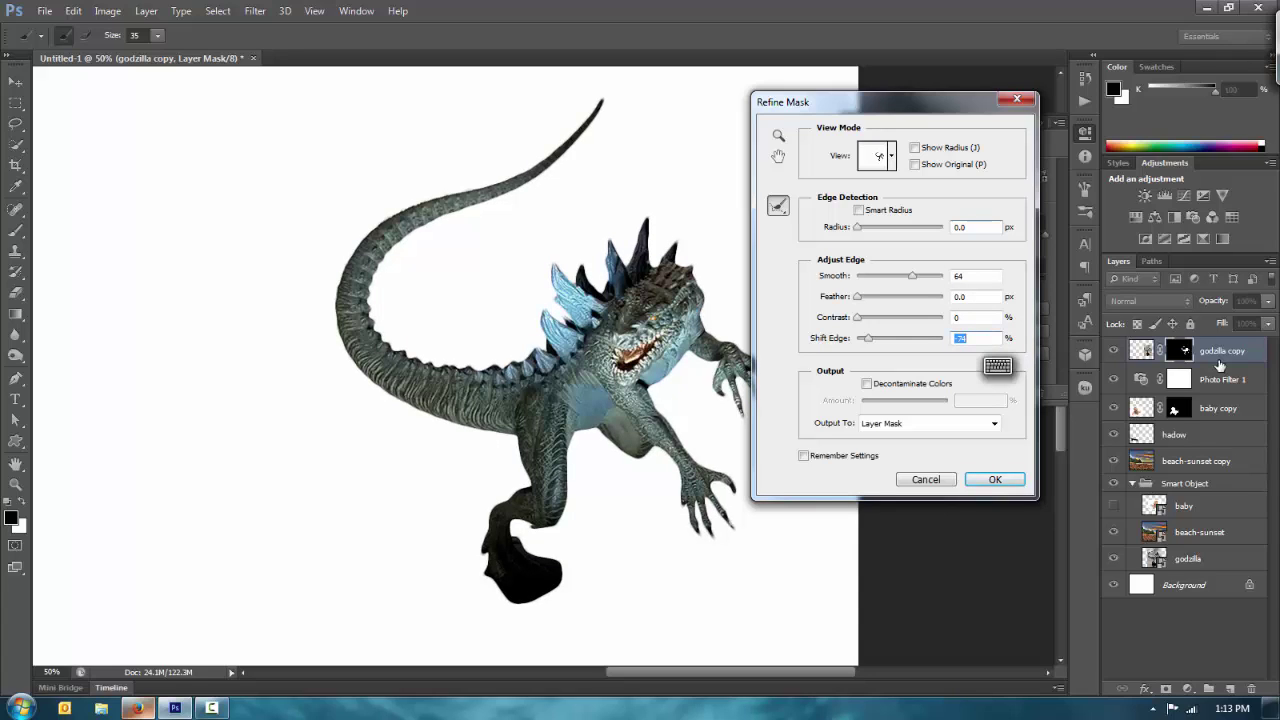
- Set Smooth to 46 and Feather to 1.2 px, and apply the mask refinement
drag(912, 276, 896, 276)
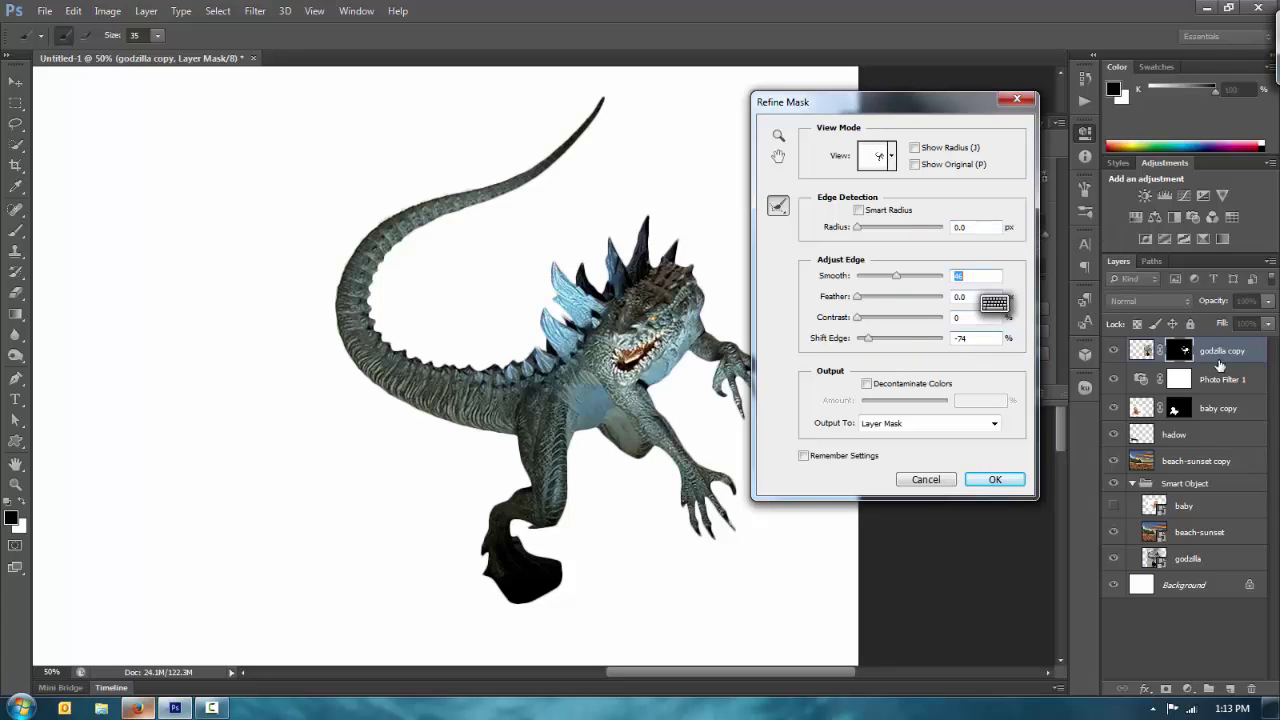
drag(857, 297, 862, 297)
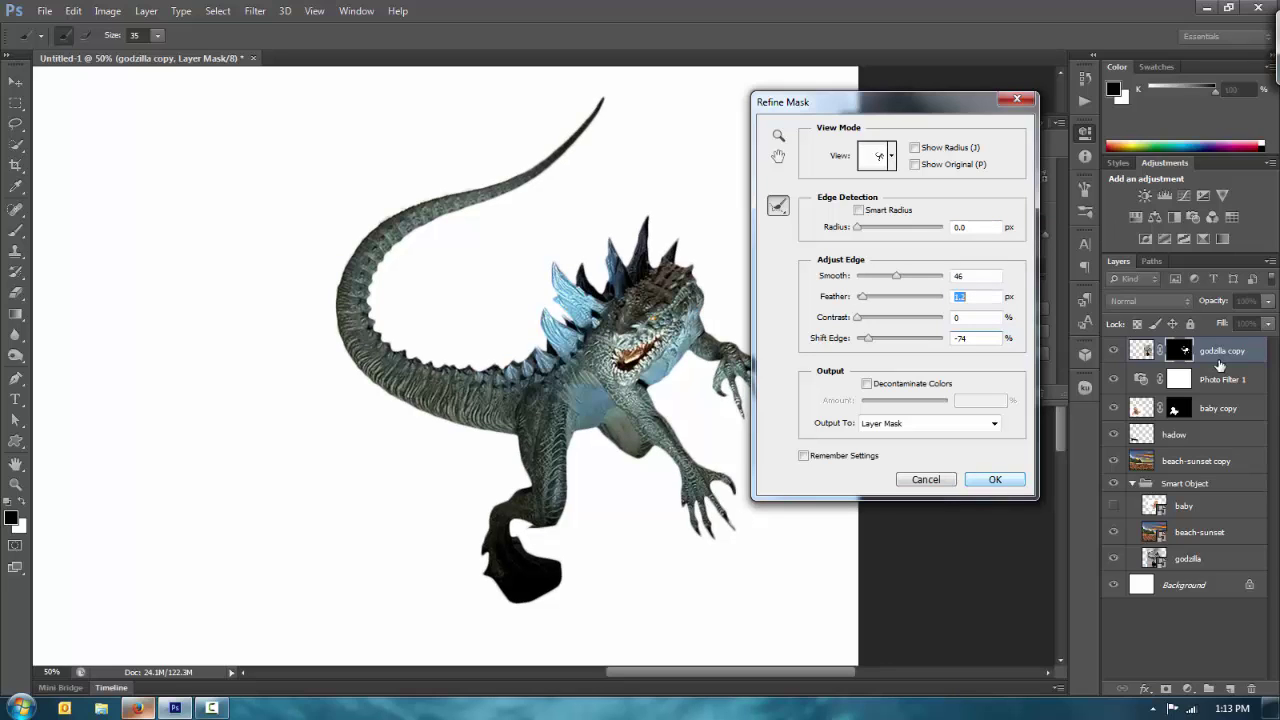
key(Return)
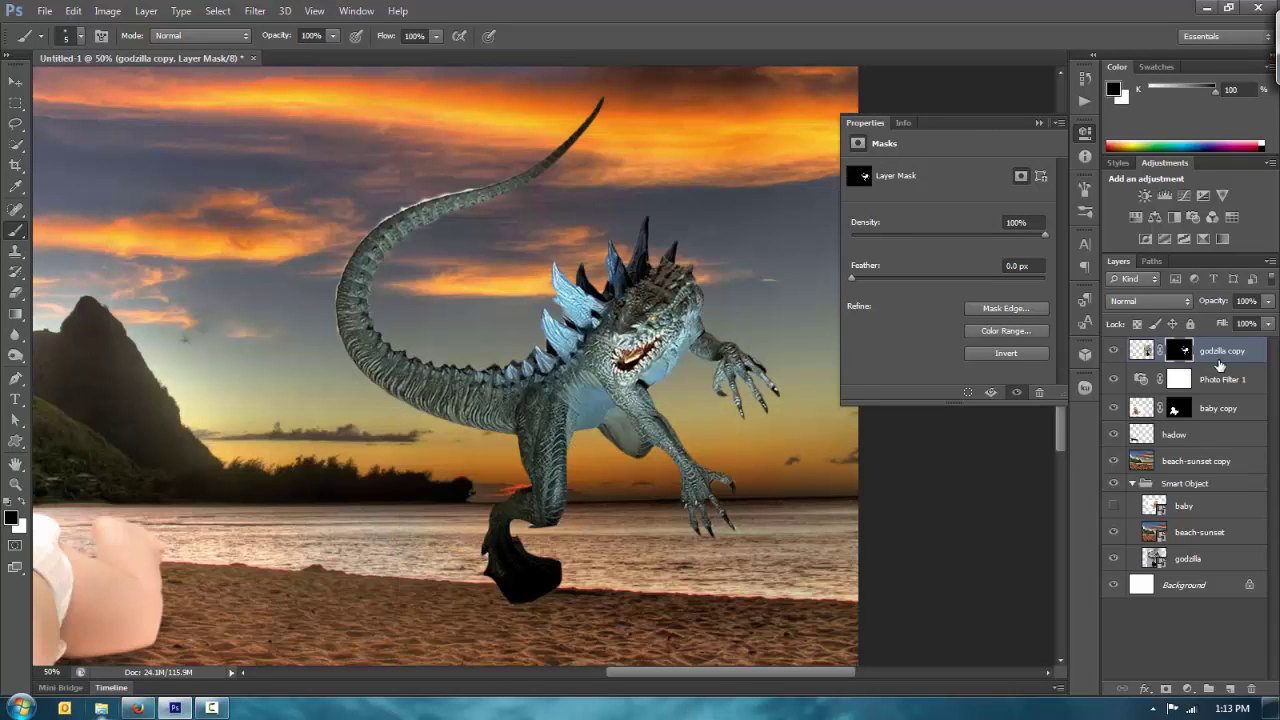
- Paint black on the mask with a 20 px brush to remove the white fringe along the tail's upper edge
key(ctrl+plus)
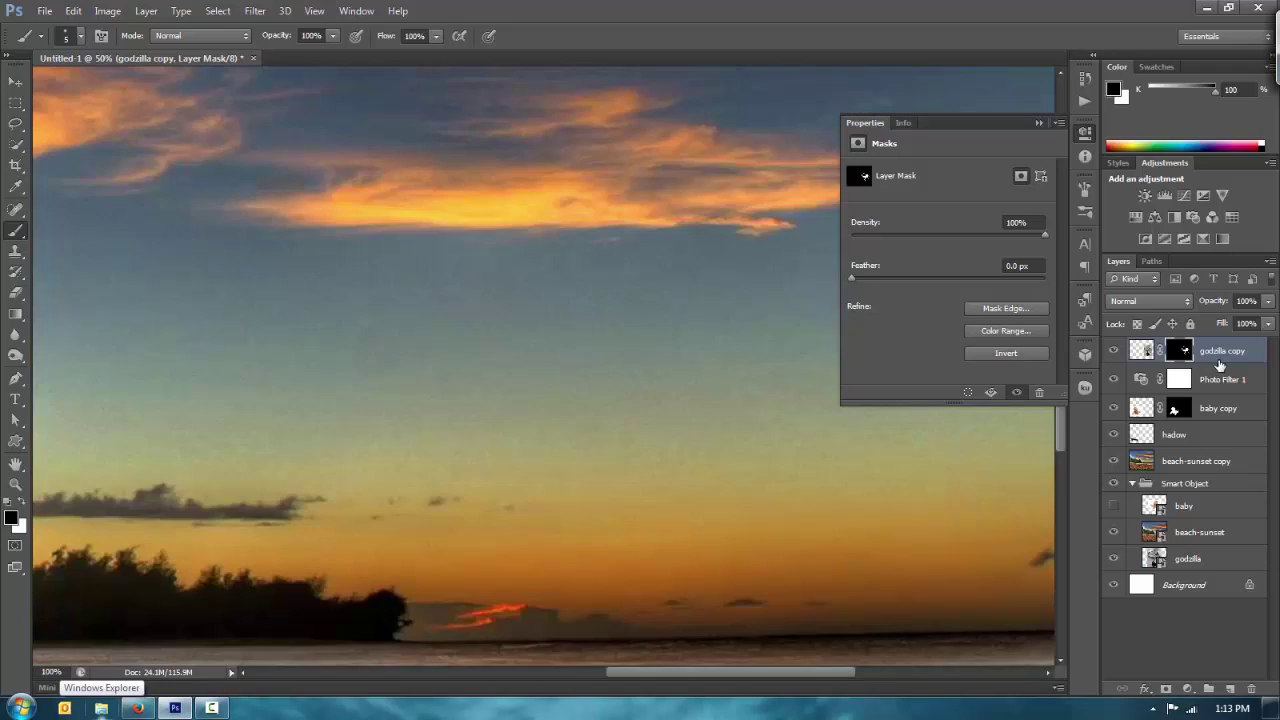
drag(540, 300, 568, 524)
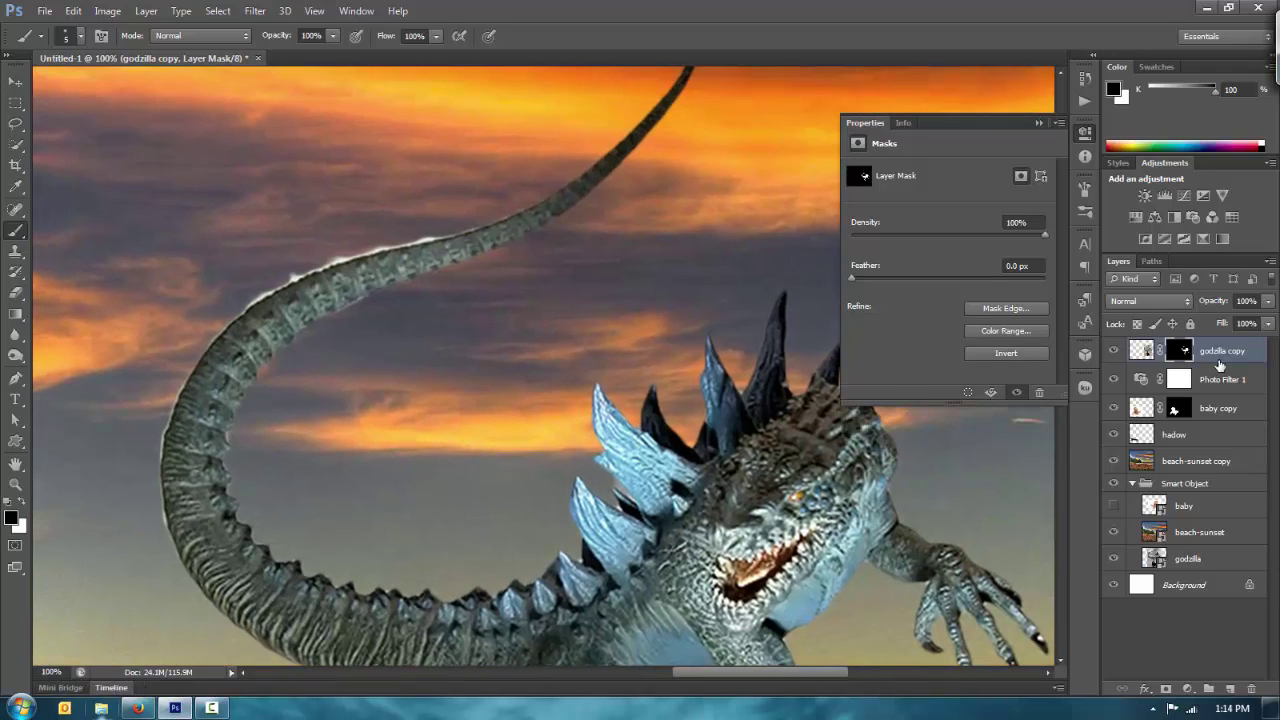
key(bracketright)
key(bracketright)
key(bracketright)
mouse_move(364, 253)
mouse_down()
mouse_move(423, 234)
mouse_move(312, 266)
mouse_move(292, 278)
mouse_move(350, 259)
mouse_move(246, 309)
mouse_up()
key(ctrl+z)
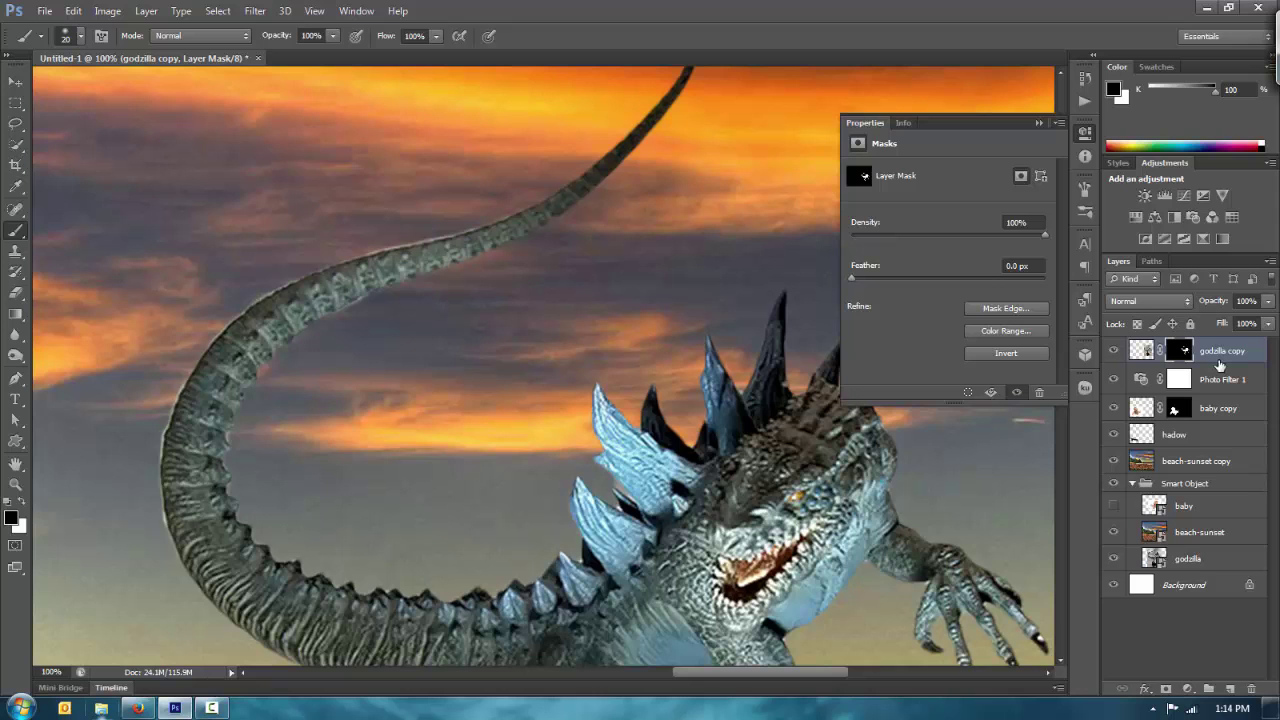
drag(384, 250, 450, 238)
- Try to mask out the dark rock base under Godzilla's foot with a soft 300 px brush, and undo the stroke
drag(620, 480, 354, 180)
drag(490, 380, 521, 254)
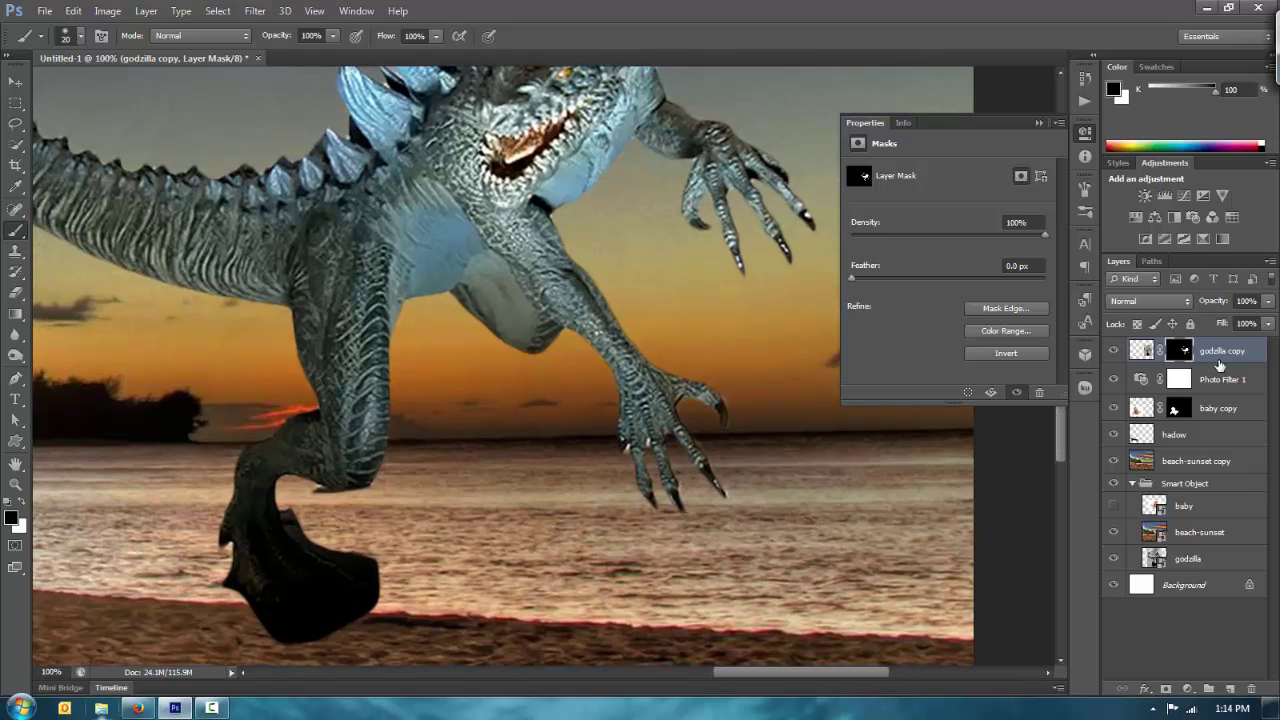
key(ctrl+minus)
key(ctrl+minus)
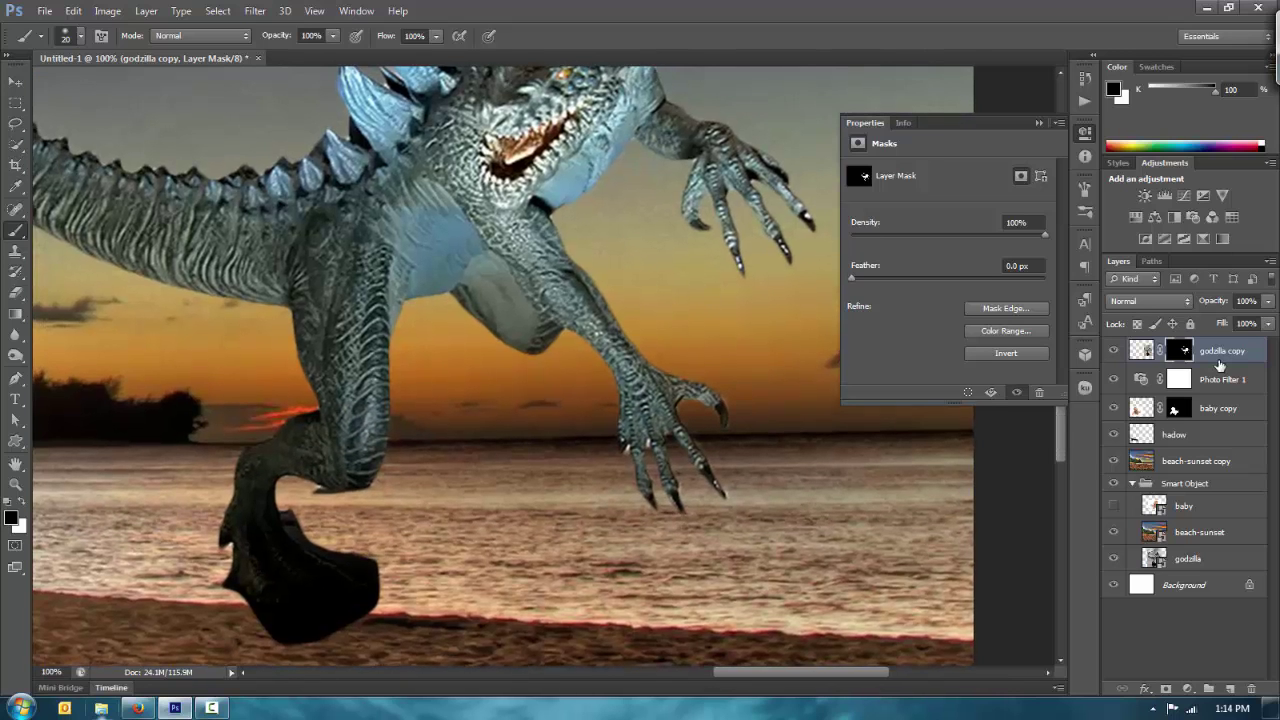
key(ctrl+minus)
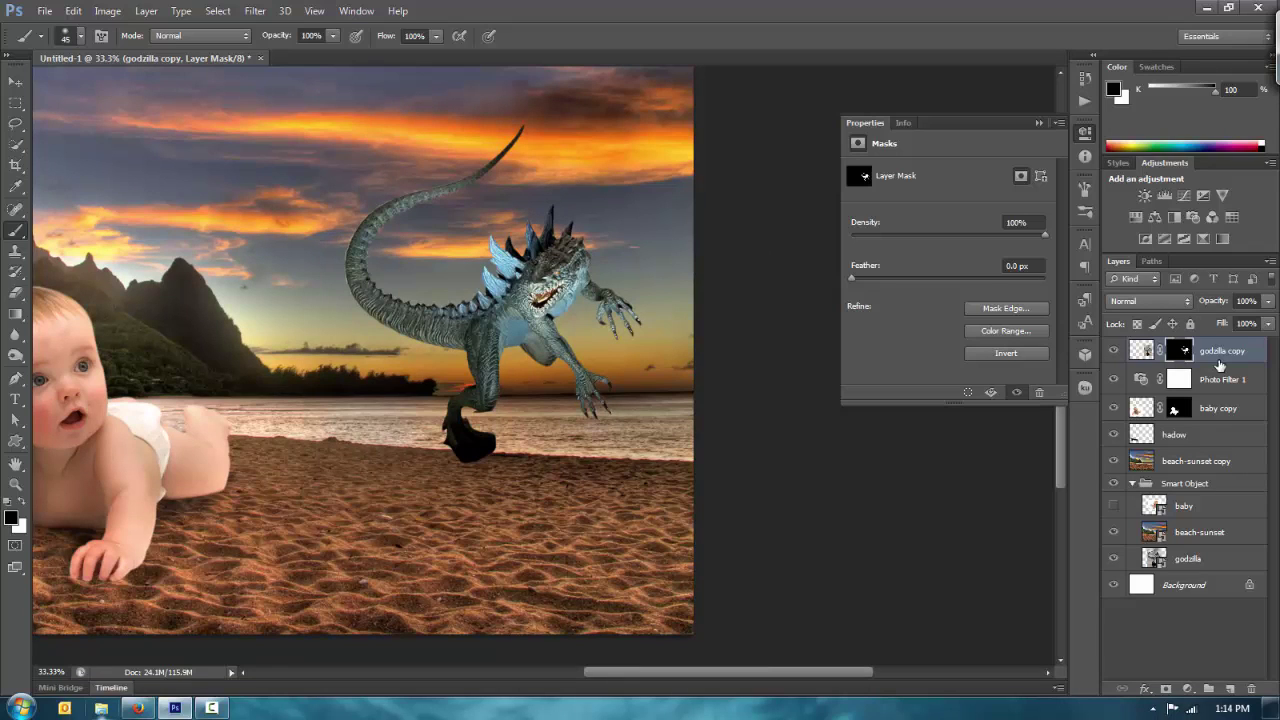
key(bracketright)
key(bracketright)
key(bracketright)
key(bracketright)
key(bracketright)
key(bracketright)
key(bracketright)
key(bracketright)
key(bracketright)
key(bracketright)
key(bracketright)
key(bracketright)
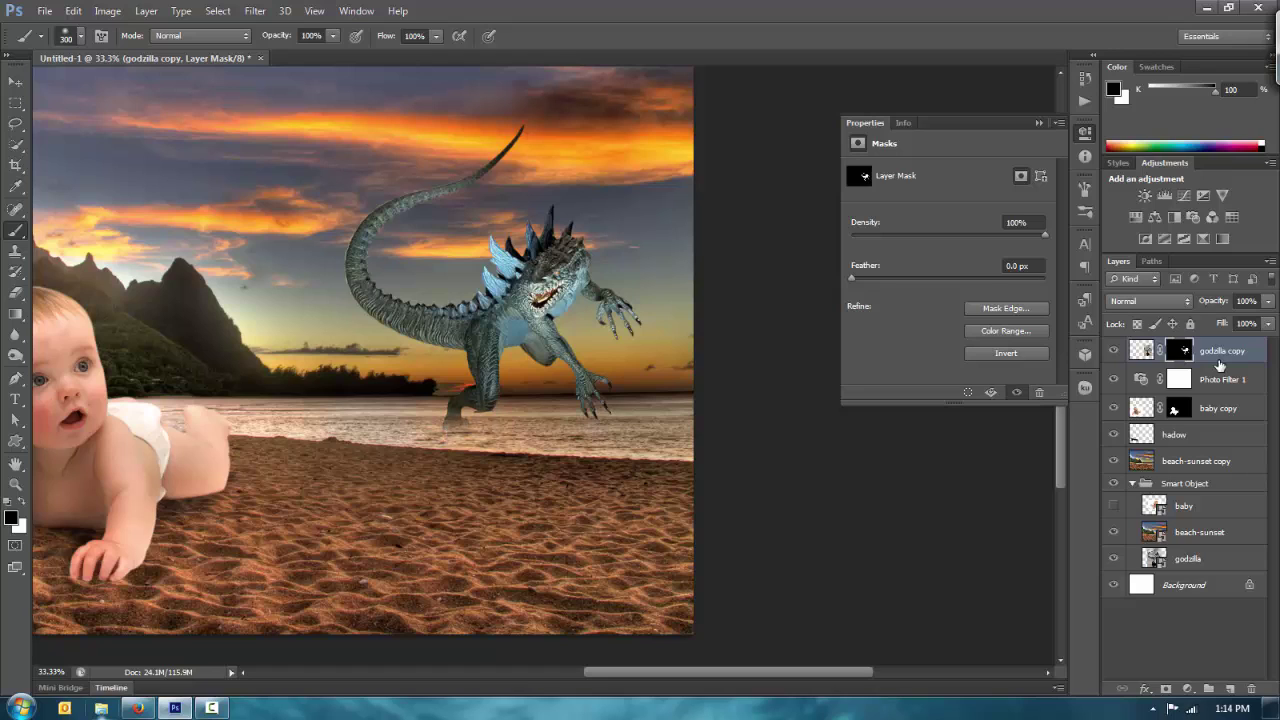
key(ctrl+z)
- Paint black on the godzilla copy mask with the soft 300 px brush to hide the rock base under the foot
click(81, 36)
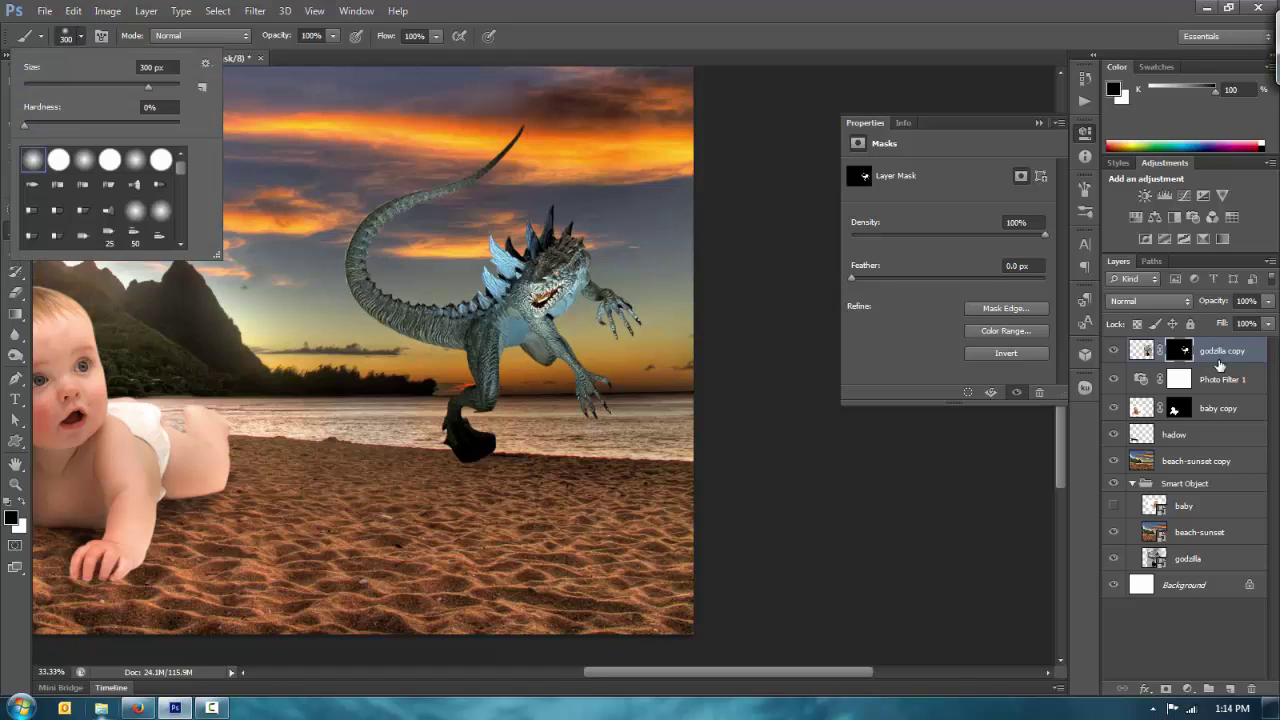
scroll(103, 198, down, 10)
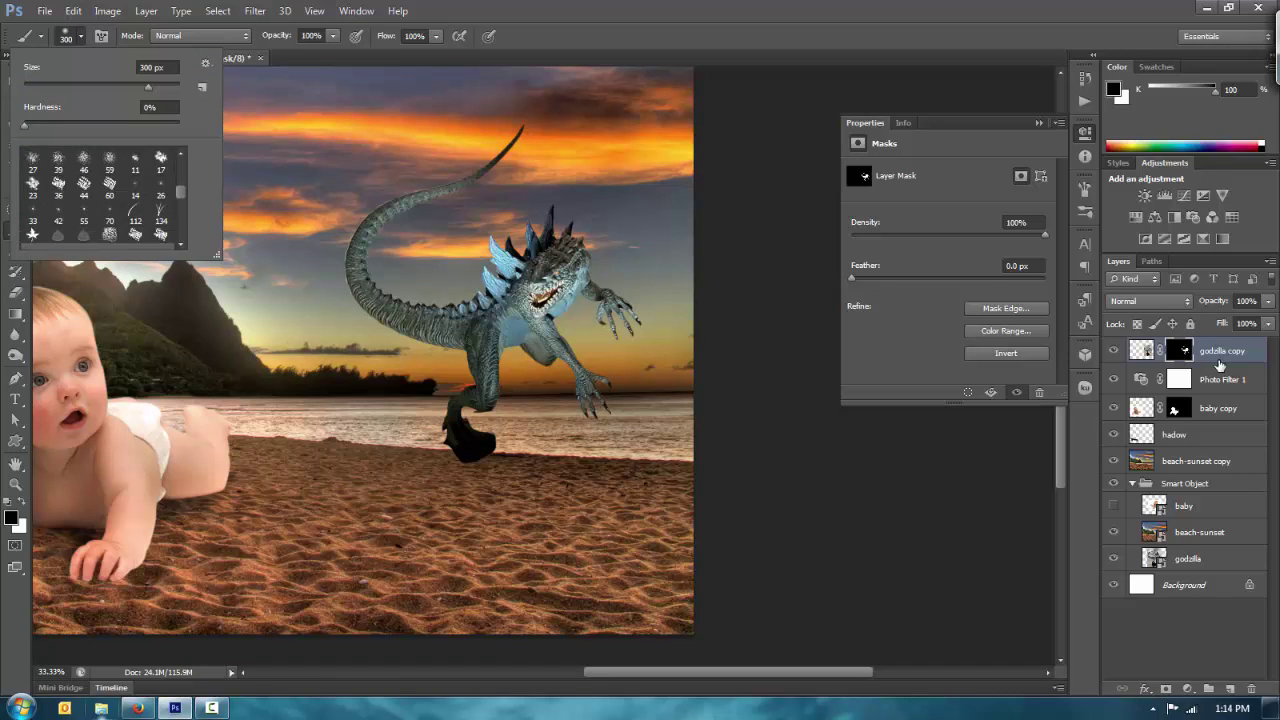
scroll(103, 198, down, 8)
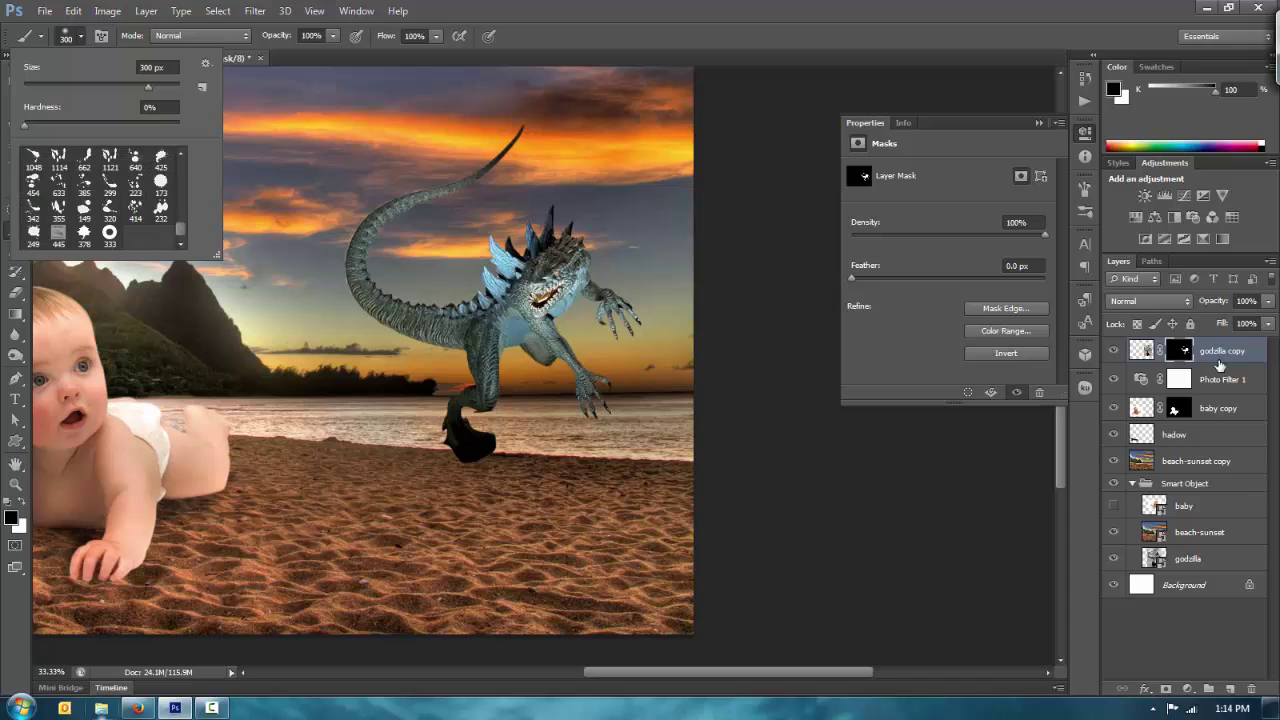
scroll(100, 195, up, 12)
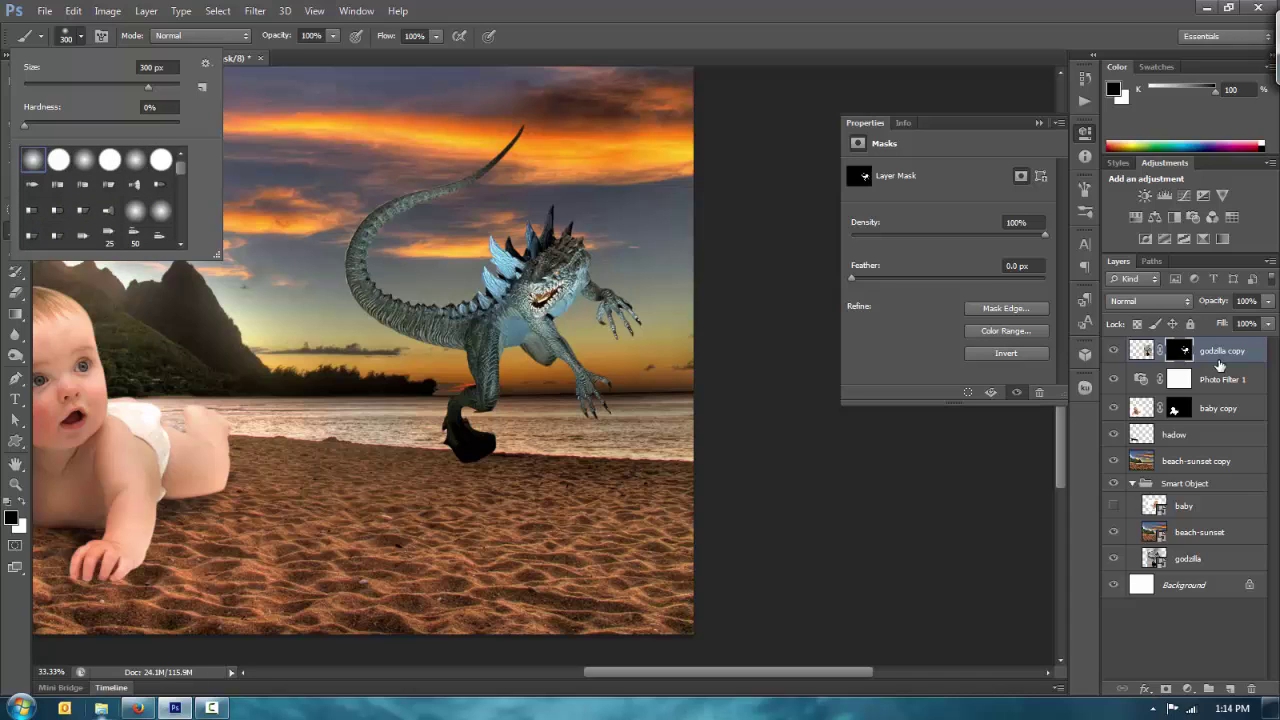
key(Return)
click(81, 36)
key(Return)
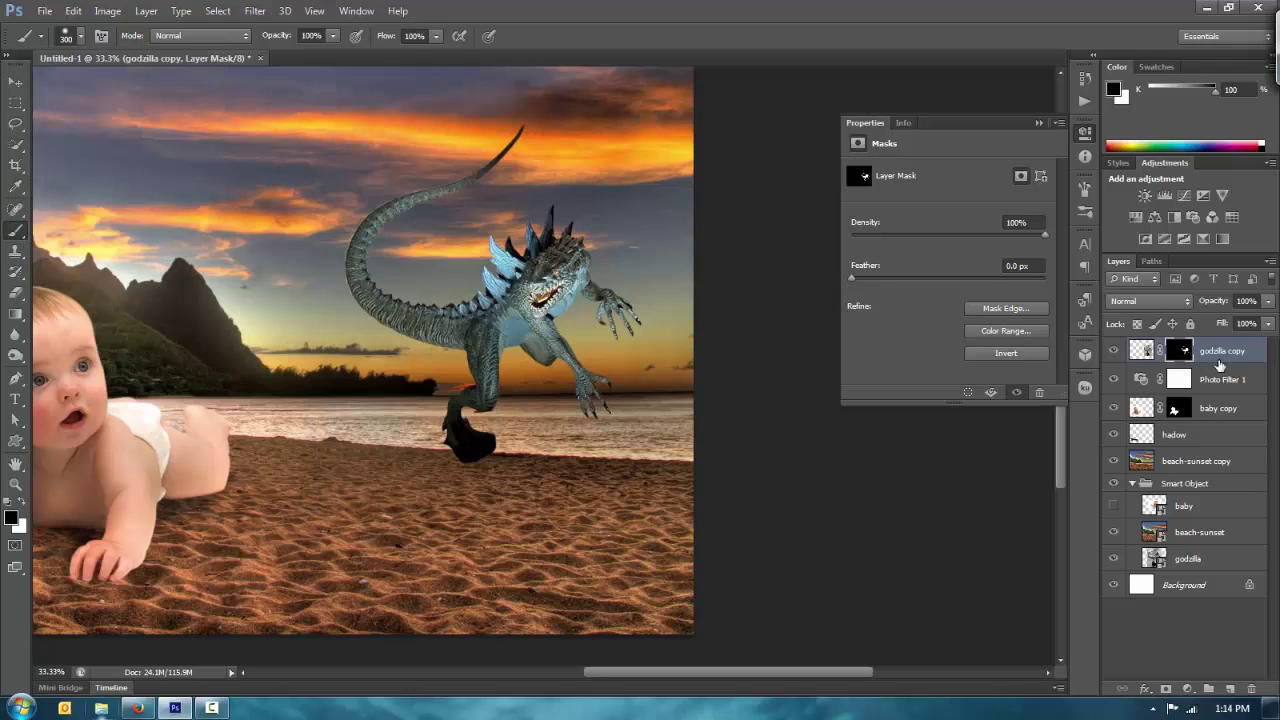
drag(484, 452, 450, 440)
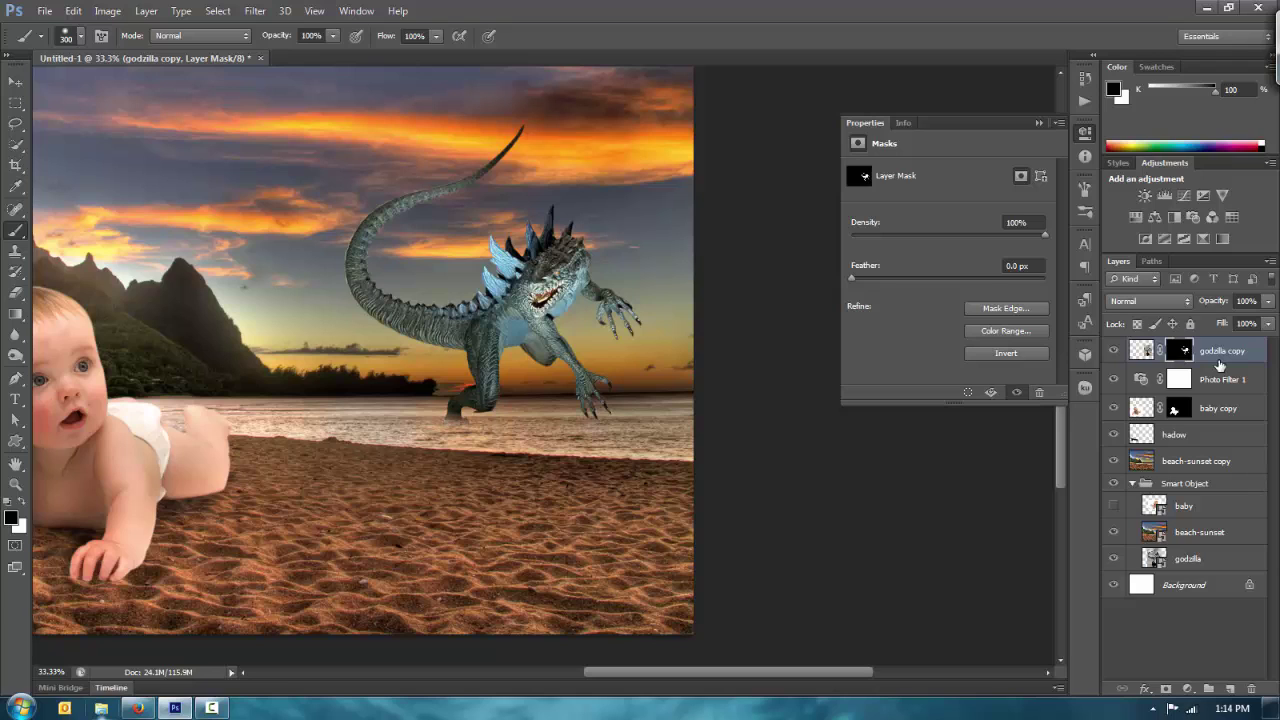
key(ctrl+y)
- Examine how Godzilla's foot and hand blend into the waterline, both close up and in the whole composition
key(ctrl+minus)
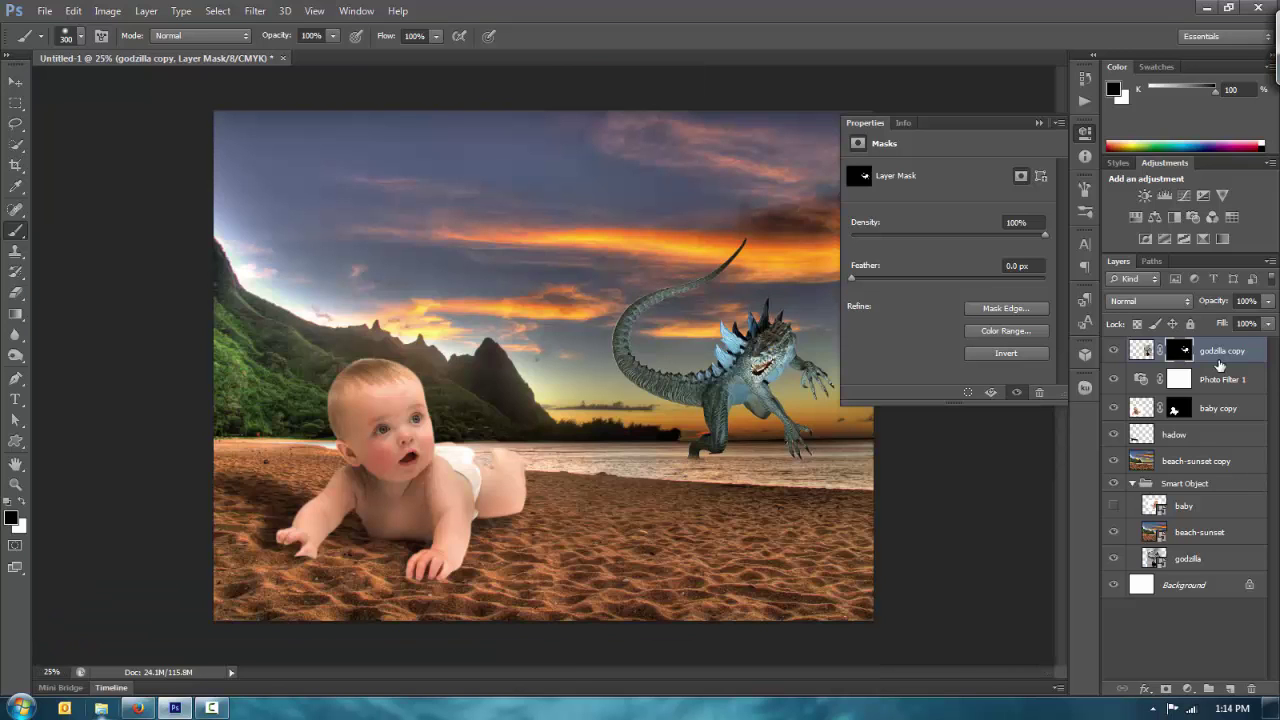
key(ctrl+plus)
key(ctrl+plus)
key(ctrl+plus)
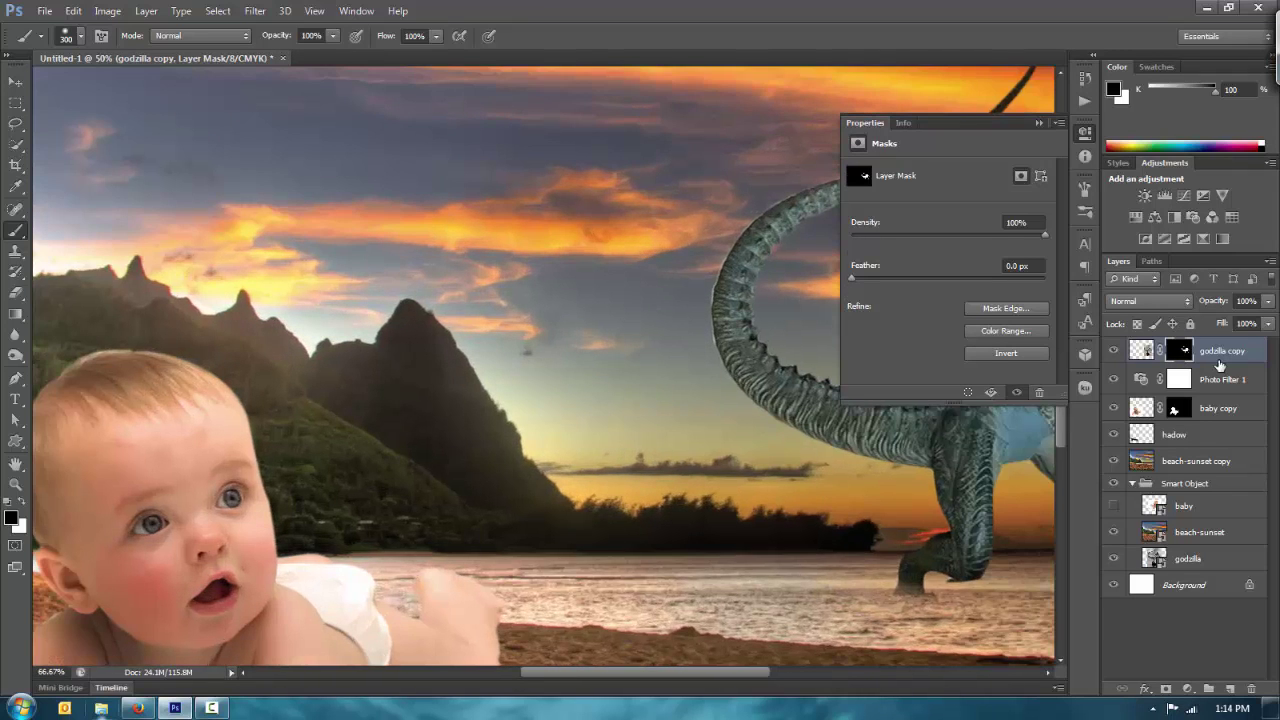
key(ctrl+plus)
scroll(1219, 365, down, 4)
scroll(1219, 365, right, 2)
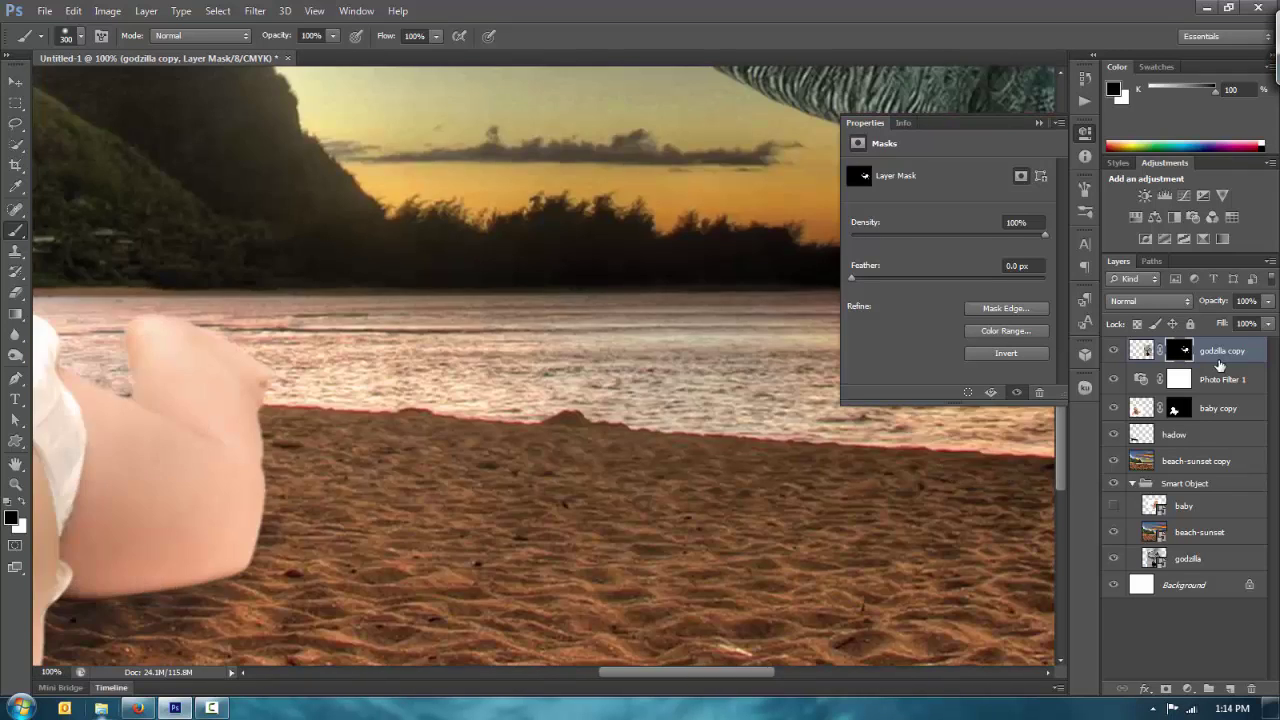
scroll(1219, 365, right, 6)
scroll(1219, 365, up, 4)
scroll(1219, 365, left, 3)
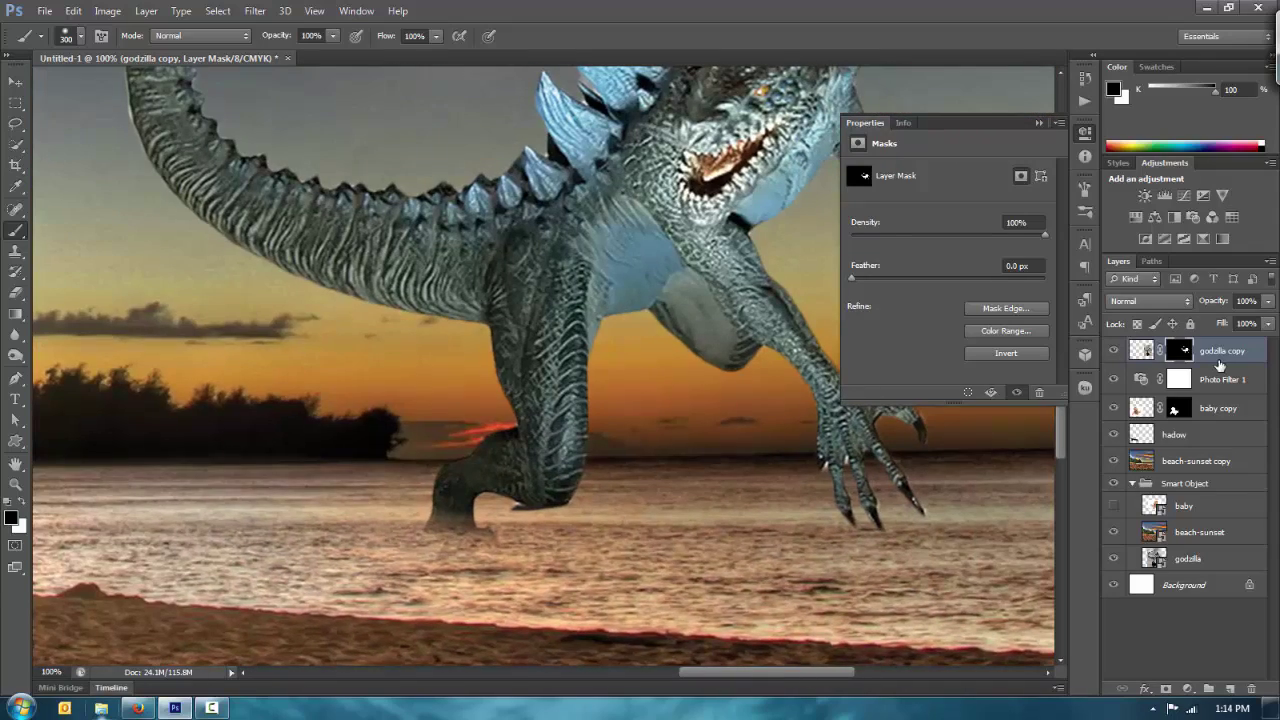
key(ctrl+minus)
key(ctrl+minus)
key(ctrl+minus)
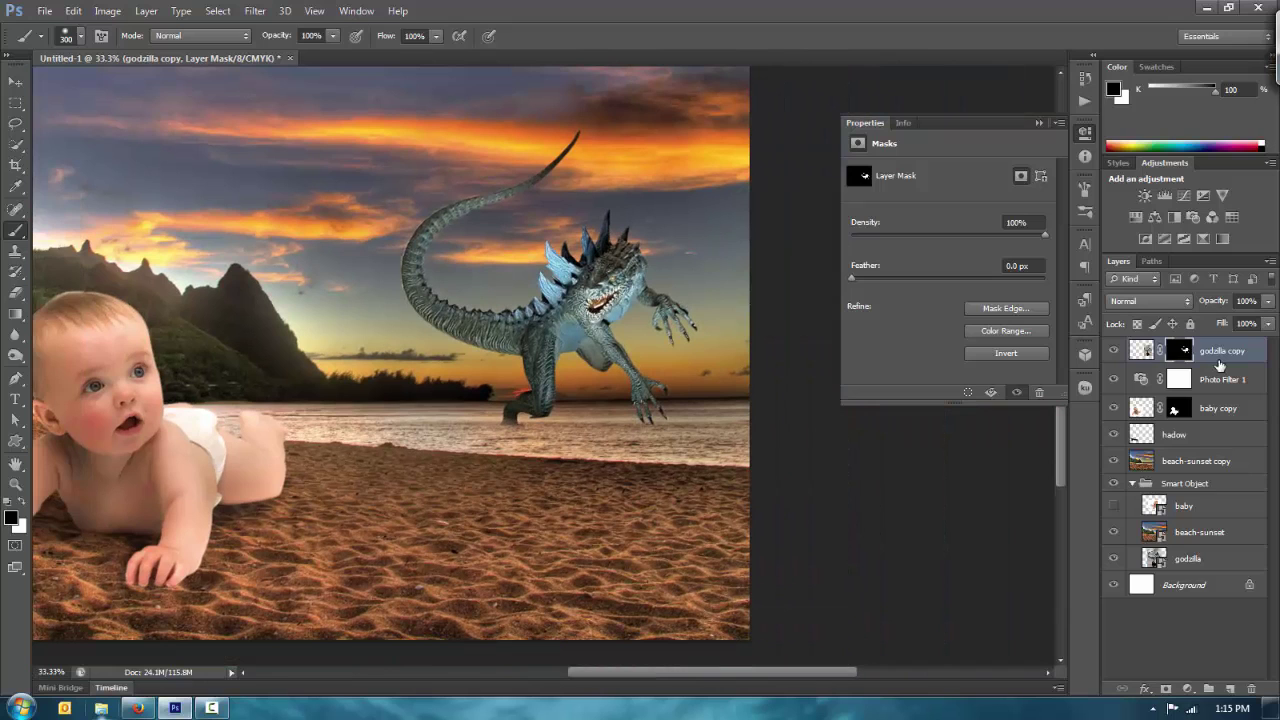
- Duplicate the godzilla copy layer and flip the duplicate vertically
right_click(1219, 366)
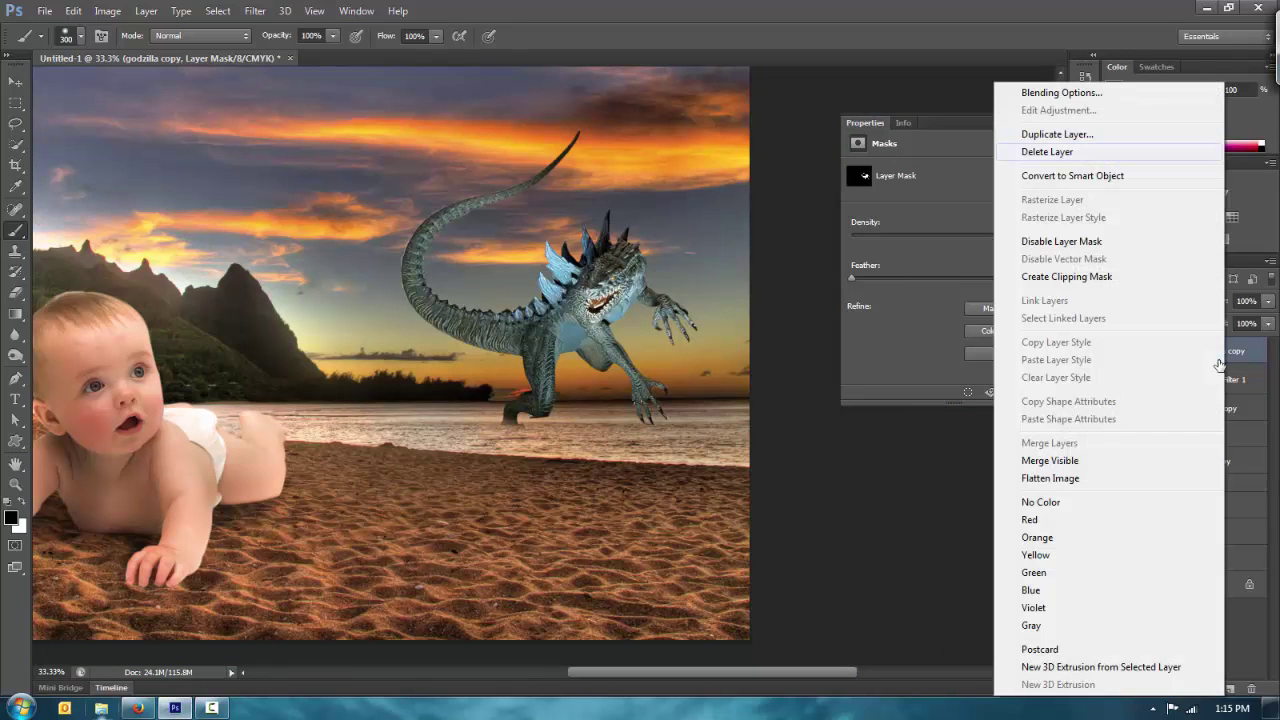
click(1057, 134)
key(Return)
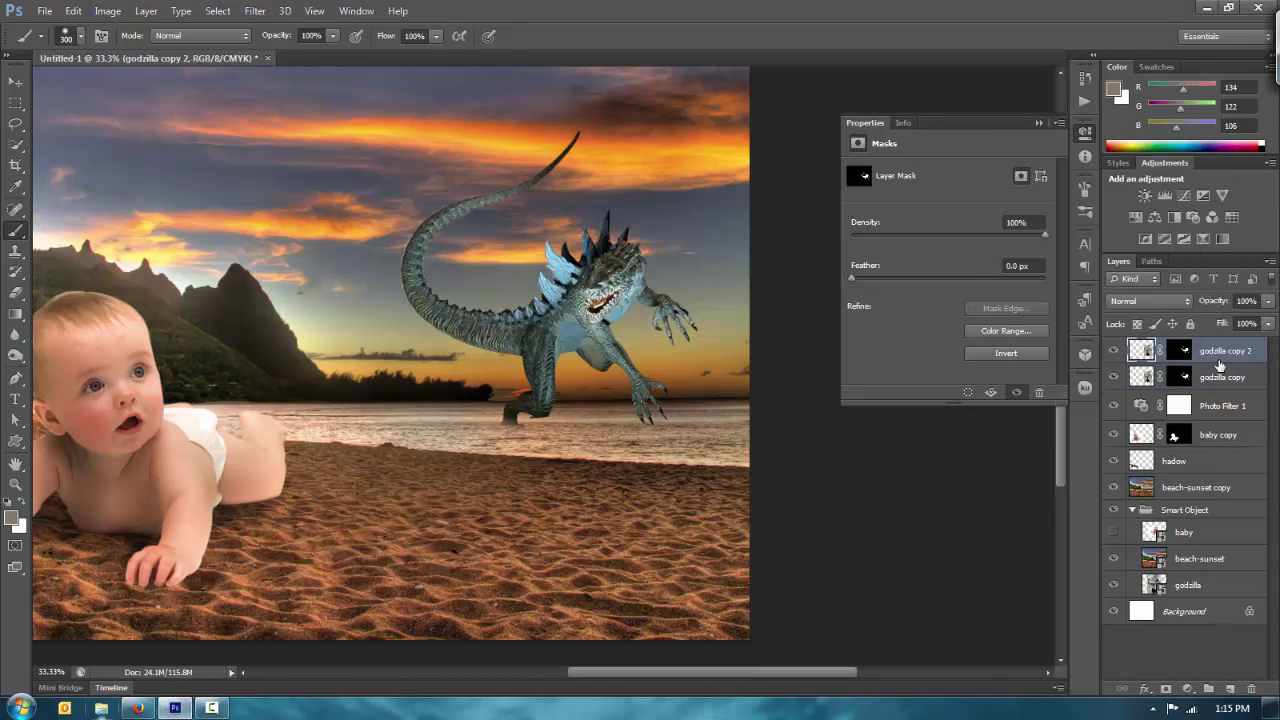
key(alt+e)
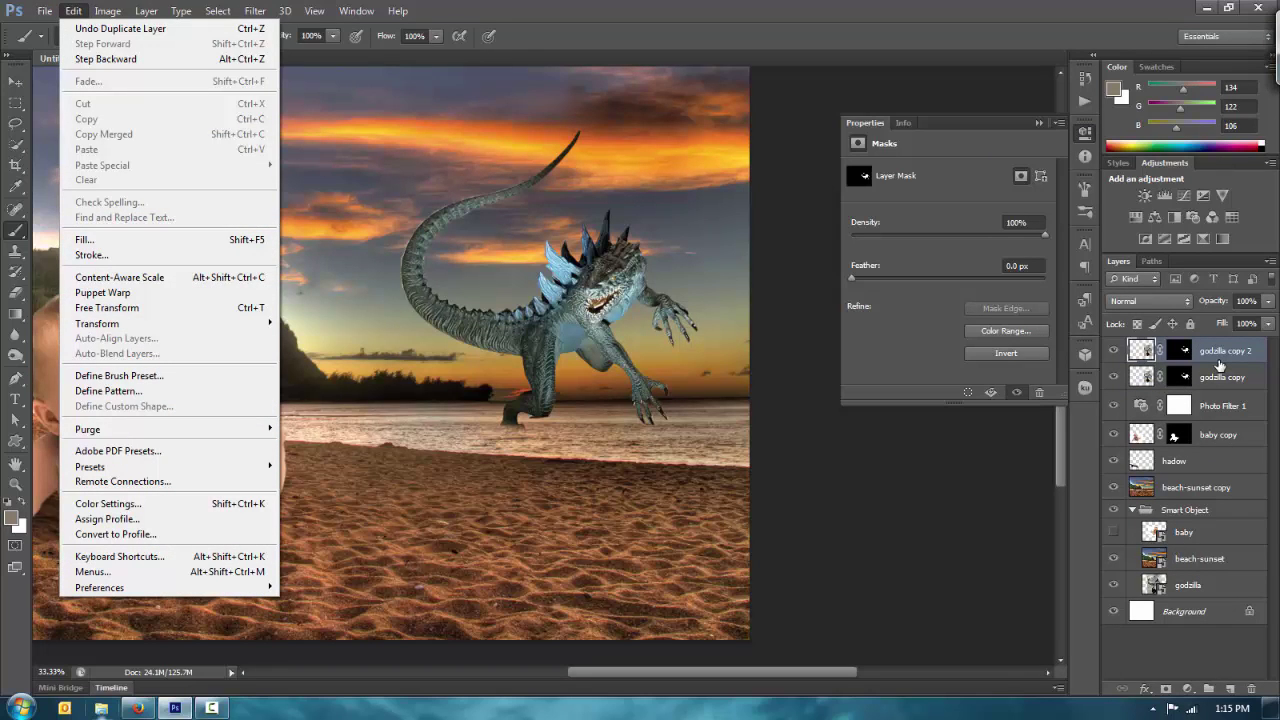
mouse_move(97, 324)
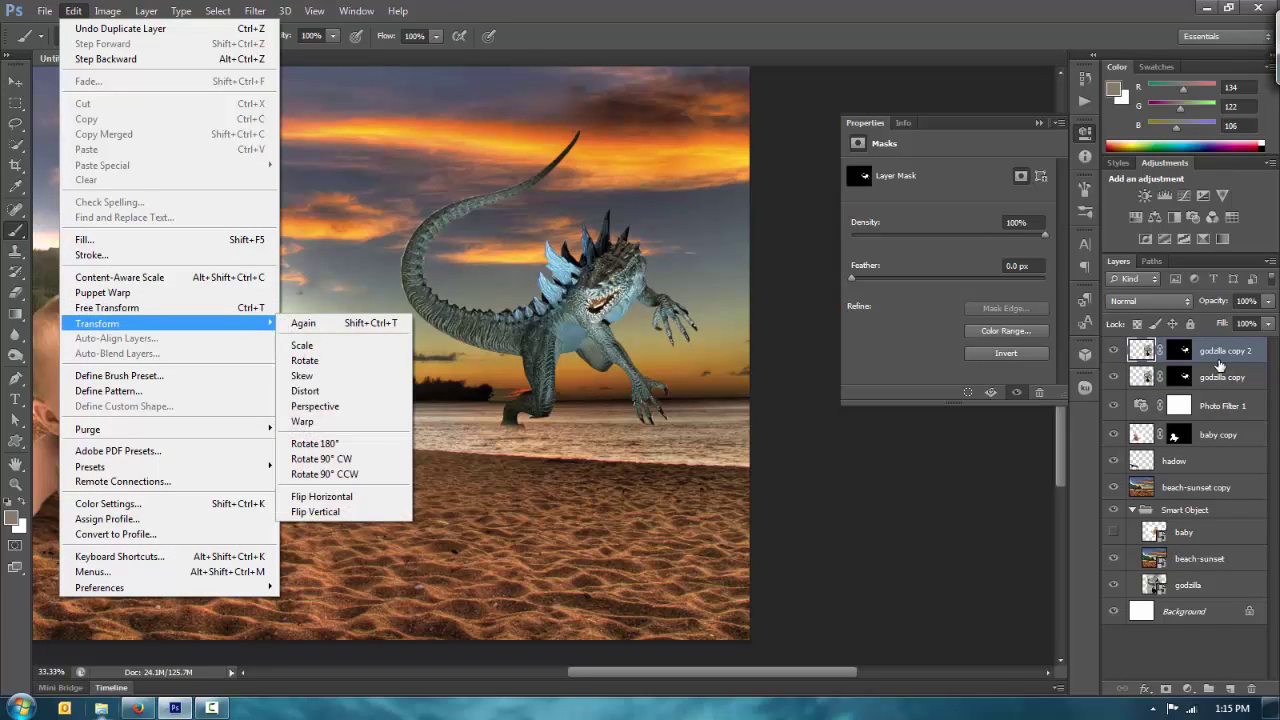
key(Up)
key(Return)
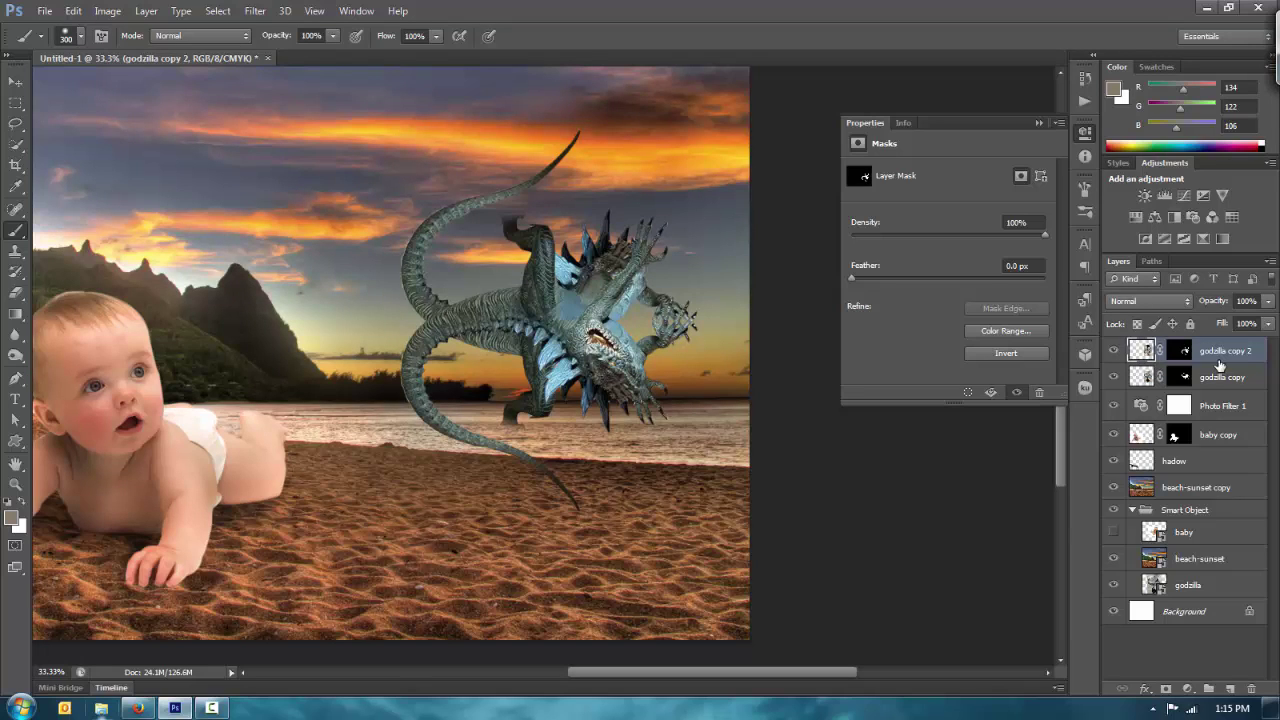
- Move the flipped Godzilla copy straight down so its foot meets the original's foot at the waterline
key(v)
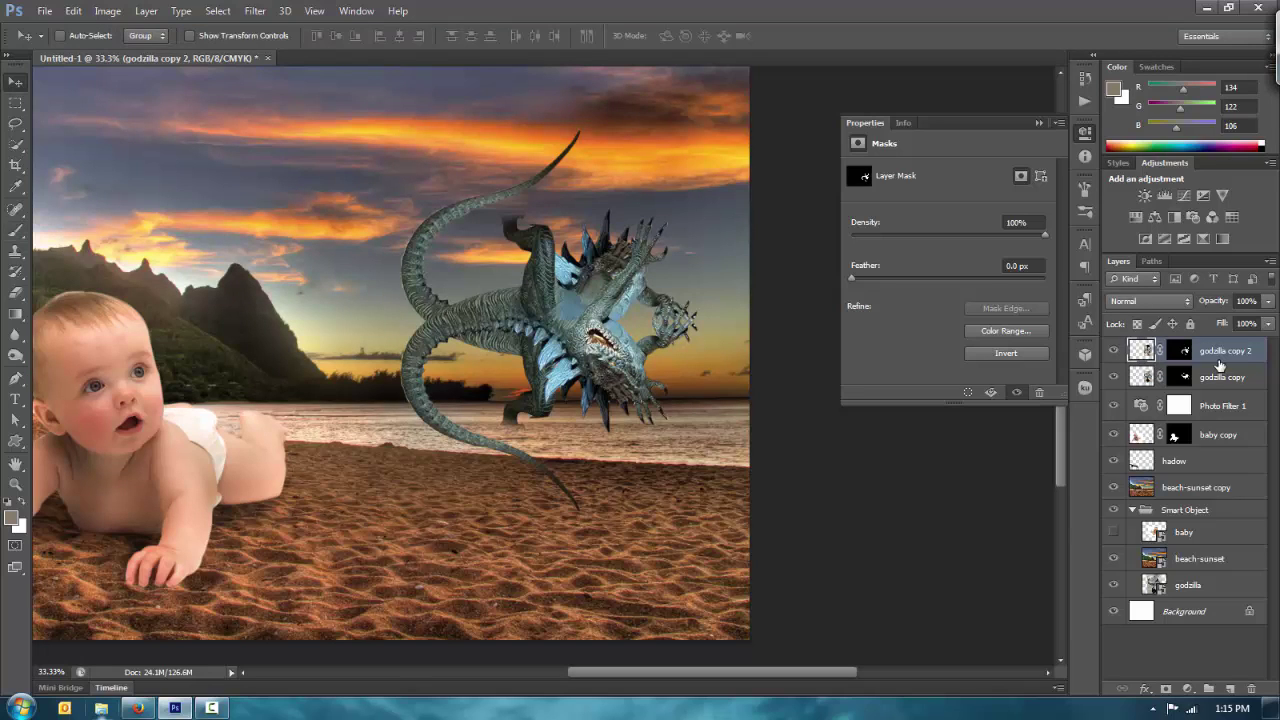
mouse_move(580, 313)
mouse_down()
mouse_move(596, 535)
mouse_move(582, 523)
mouse_up()
key(shift+Up)
key(shift+Up)
key(shift+Up)
key(shift+Up)
key(shift+Down)
key(shift+Down)
key(shift+Down)
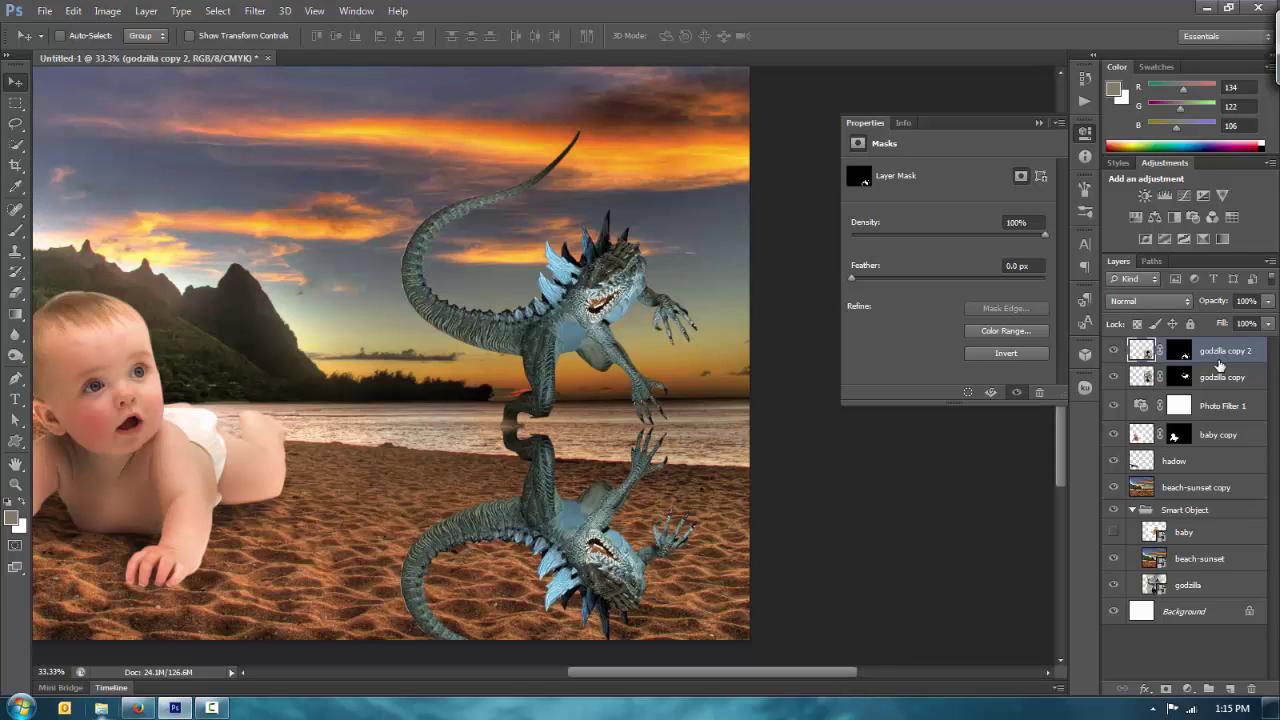
- Squash the flipped copy to about 41% height with Free Transform, place it under the foot and nudge it slightly right
key(ctrl+t)
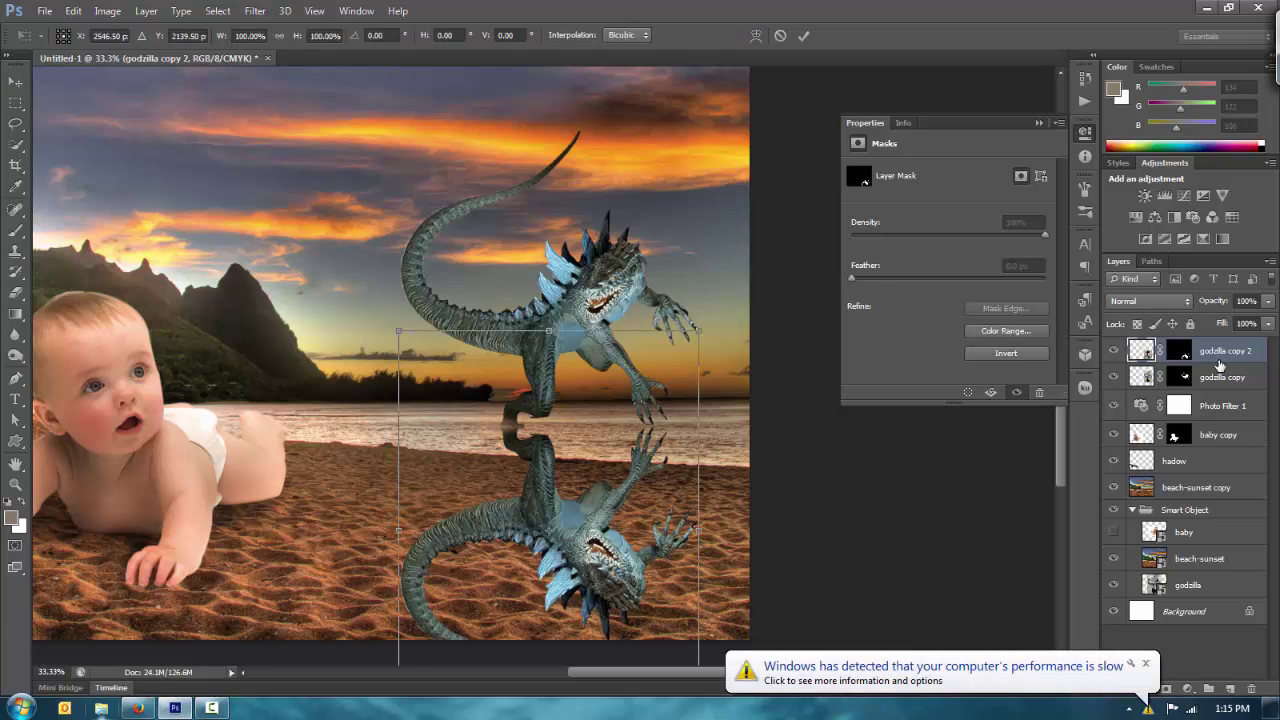
key(ctrl+minus)
key(ctrl+minus)
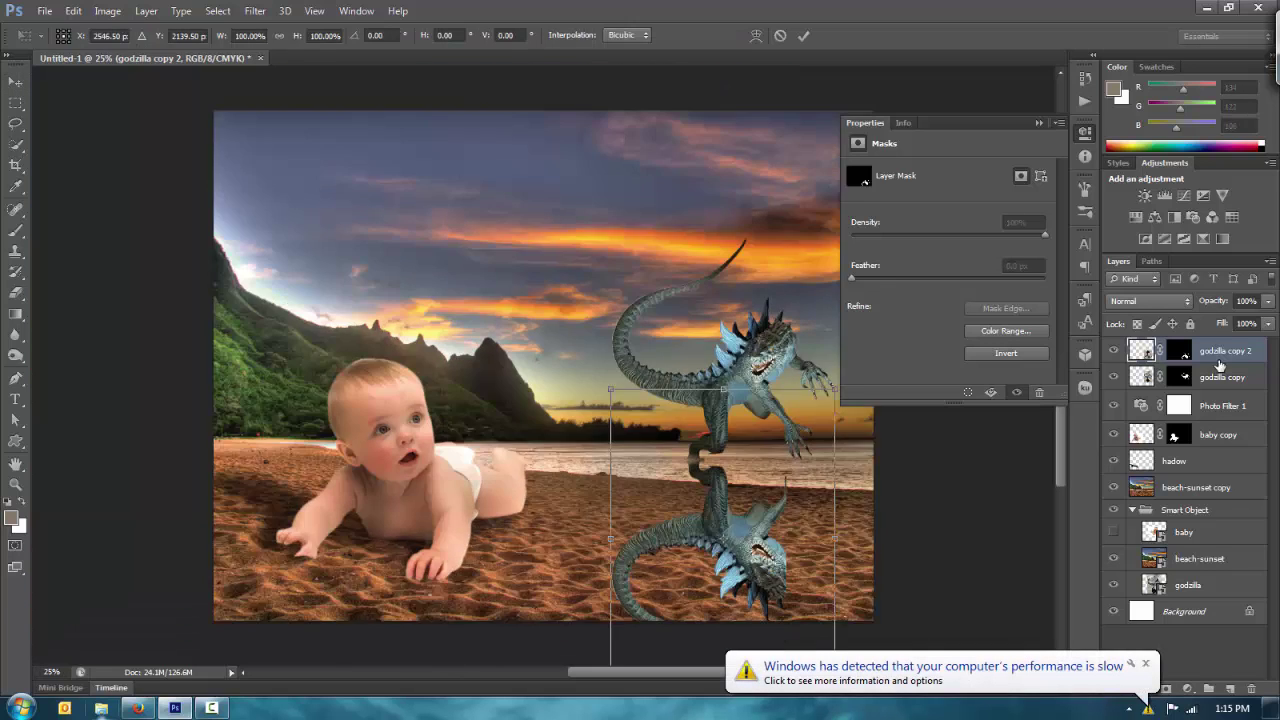
key(ctrl+plus)
key(ctrl+plus)
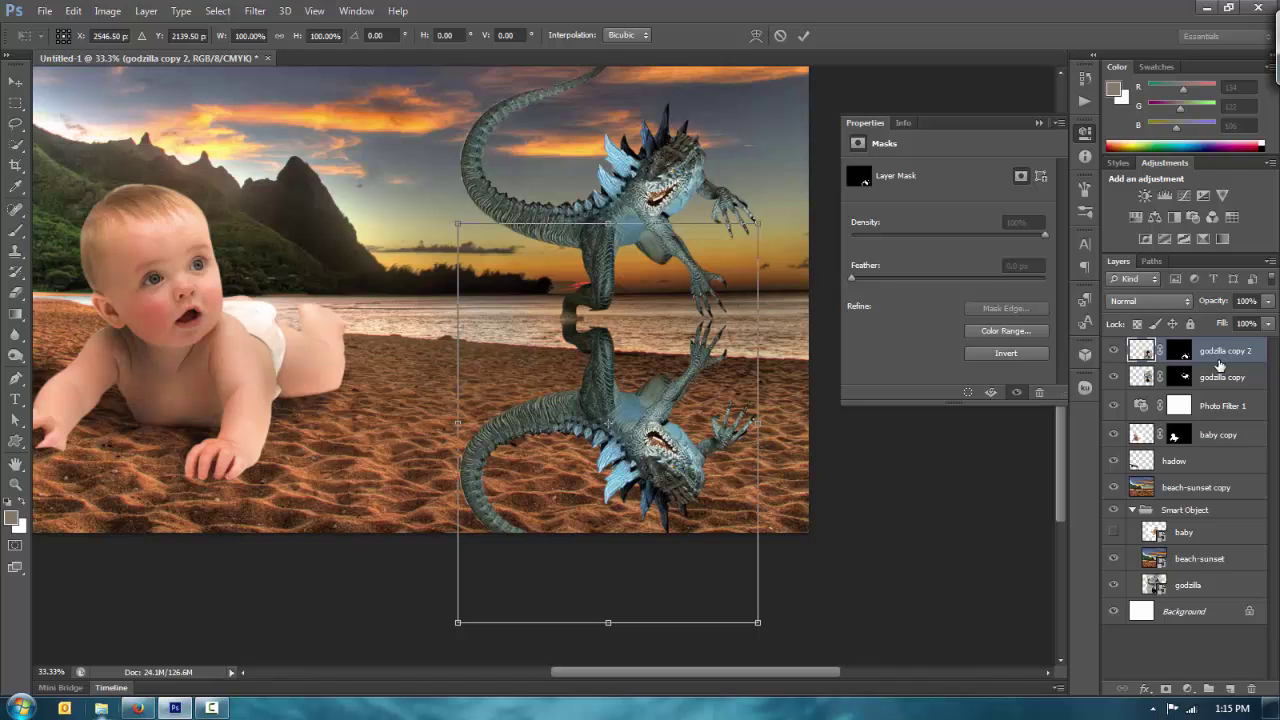
drag(608, 222, 609, 312)
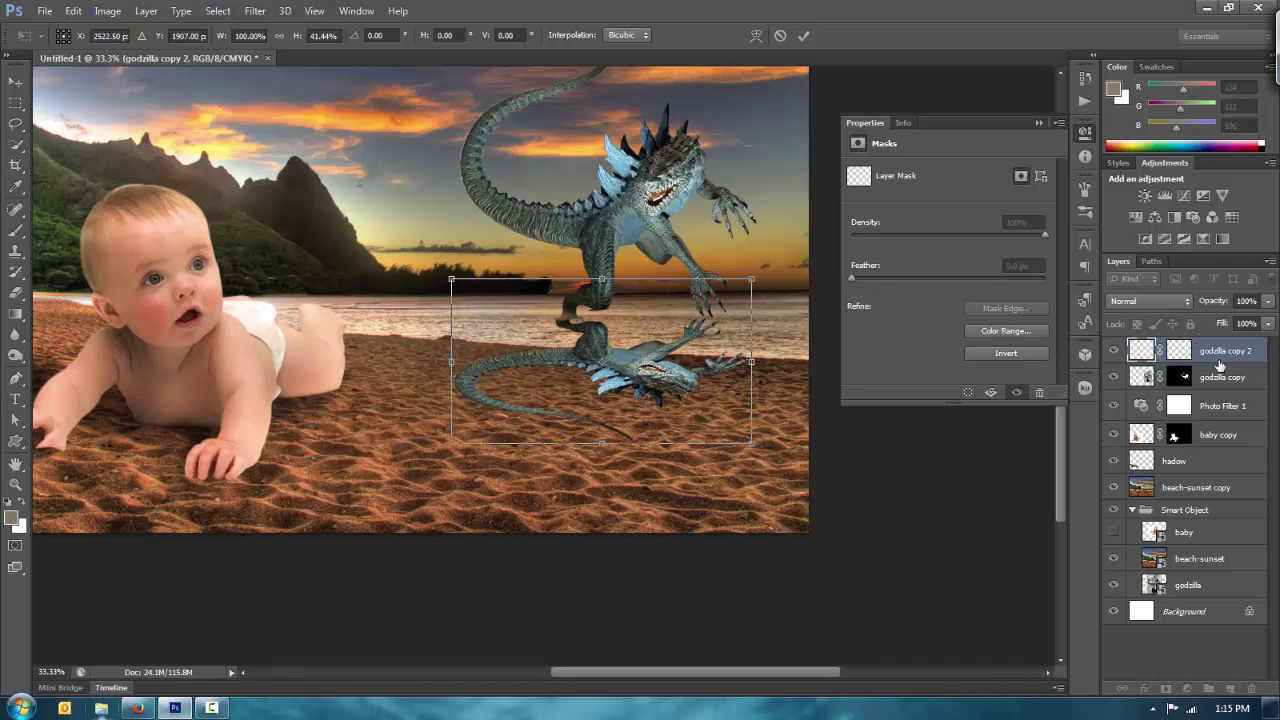
key(Return)
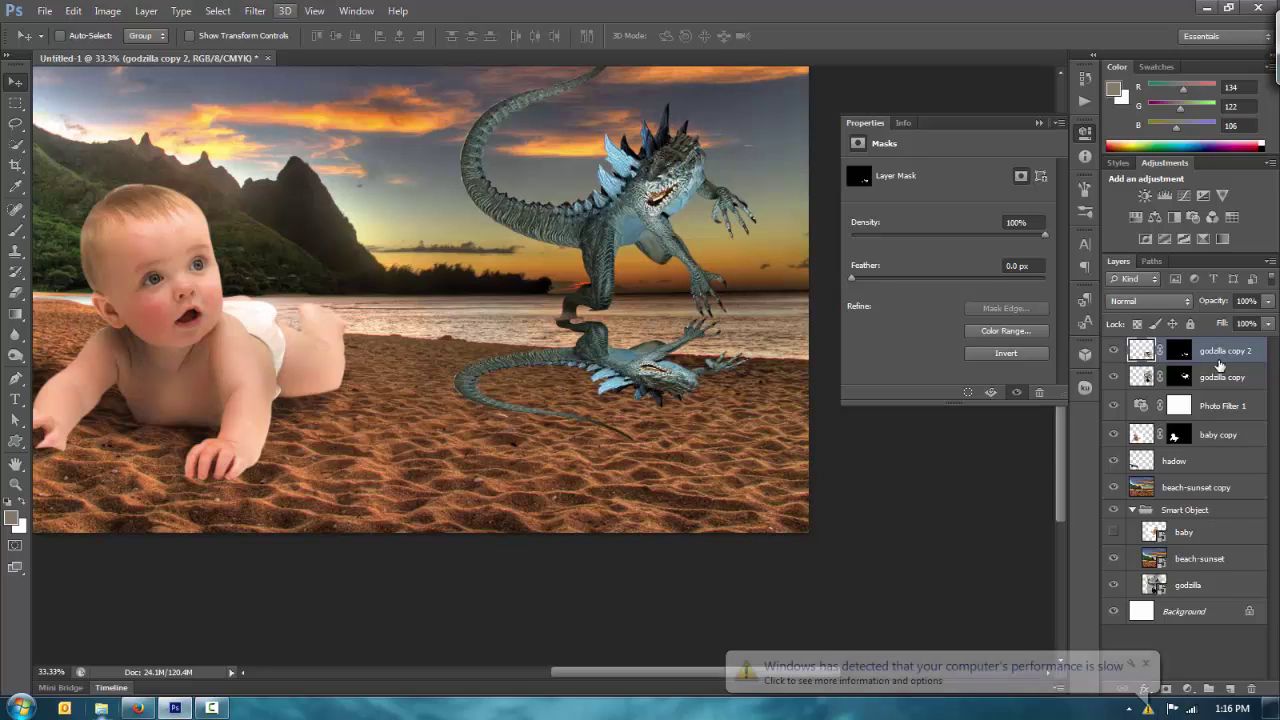
key(shift+Right)
key(shift+Right)
key(shift+Right)
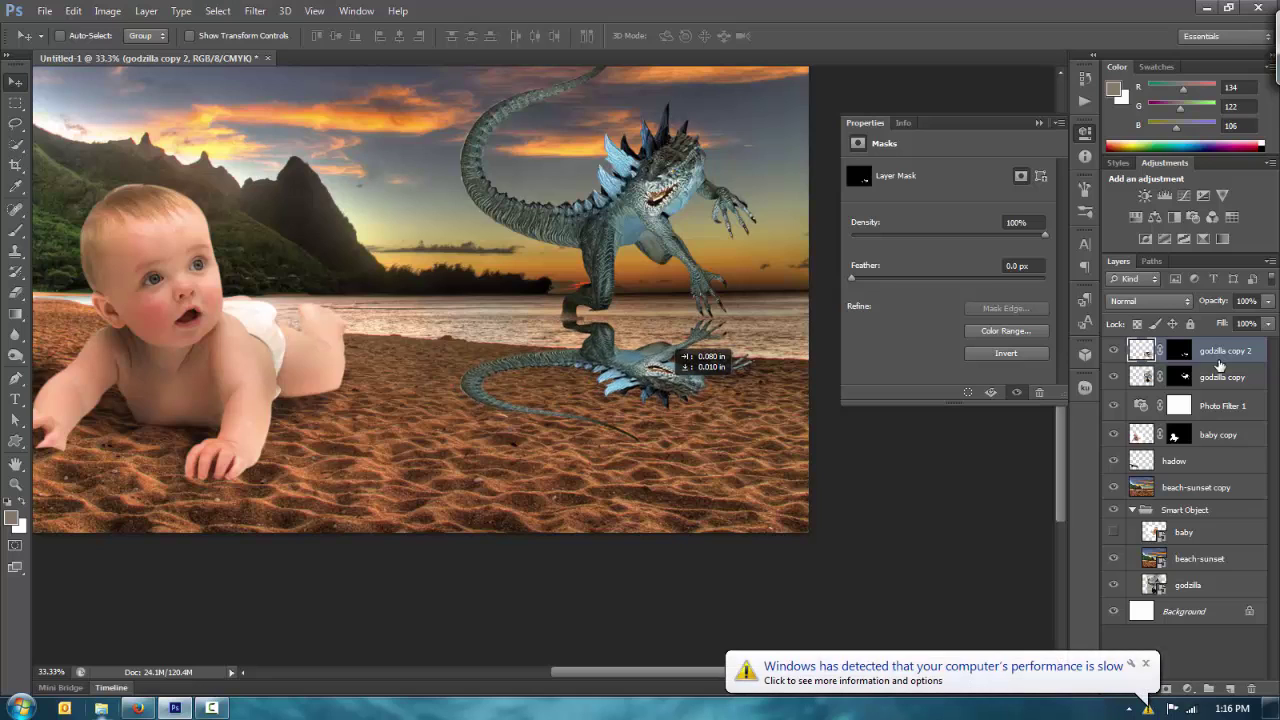
- Start the Ripple distortion filter on the flipped copy and bring the reflection into the preview at 25% zoom
key(alt+s)
key(Right)
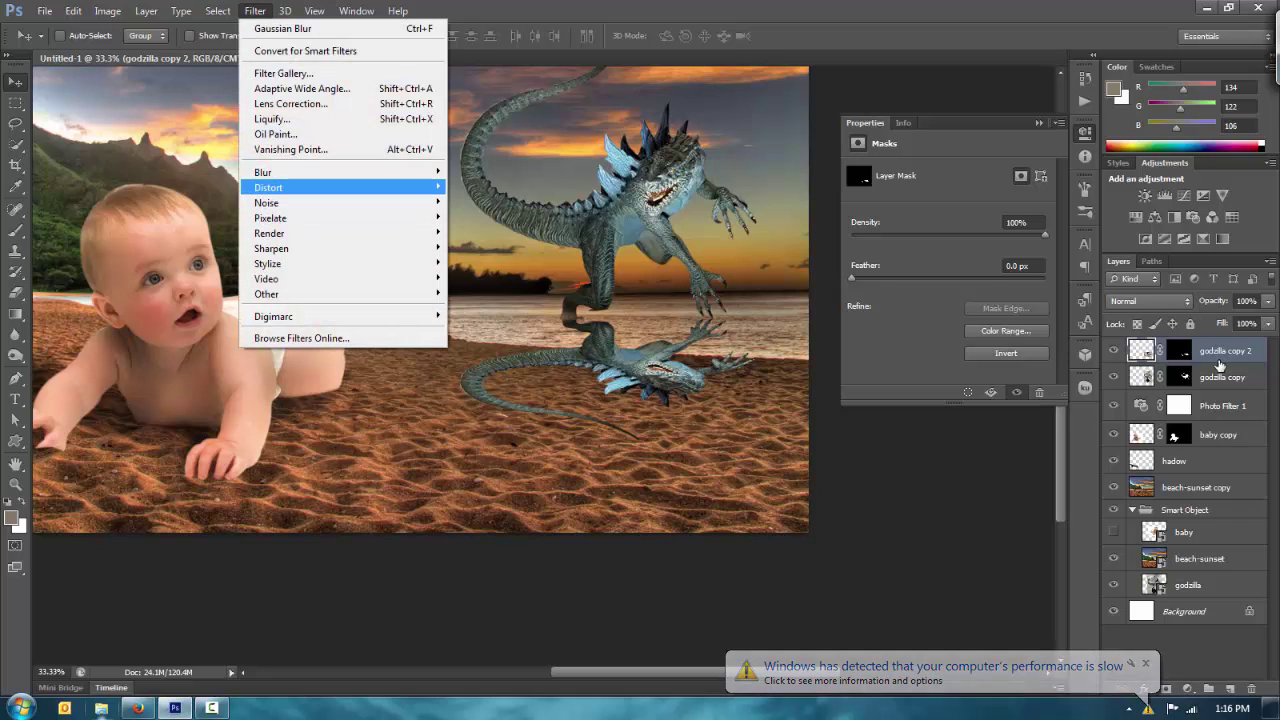
mouse_move(300, 187)
key(Up)
key(Up)
key(Up)
key(Up)
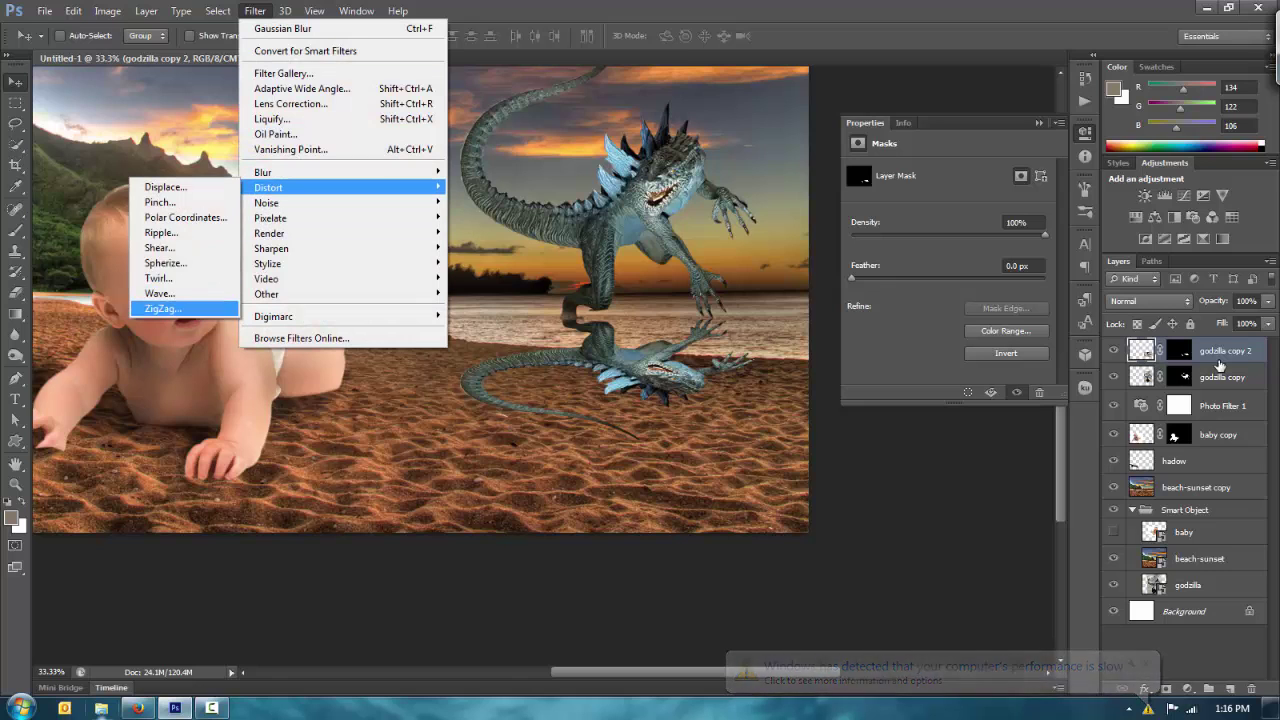
key(Up)
key(Up)
key(Return)
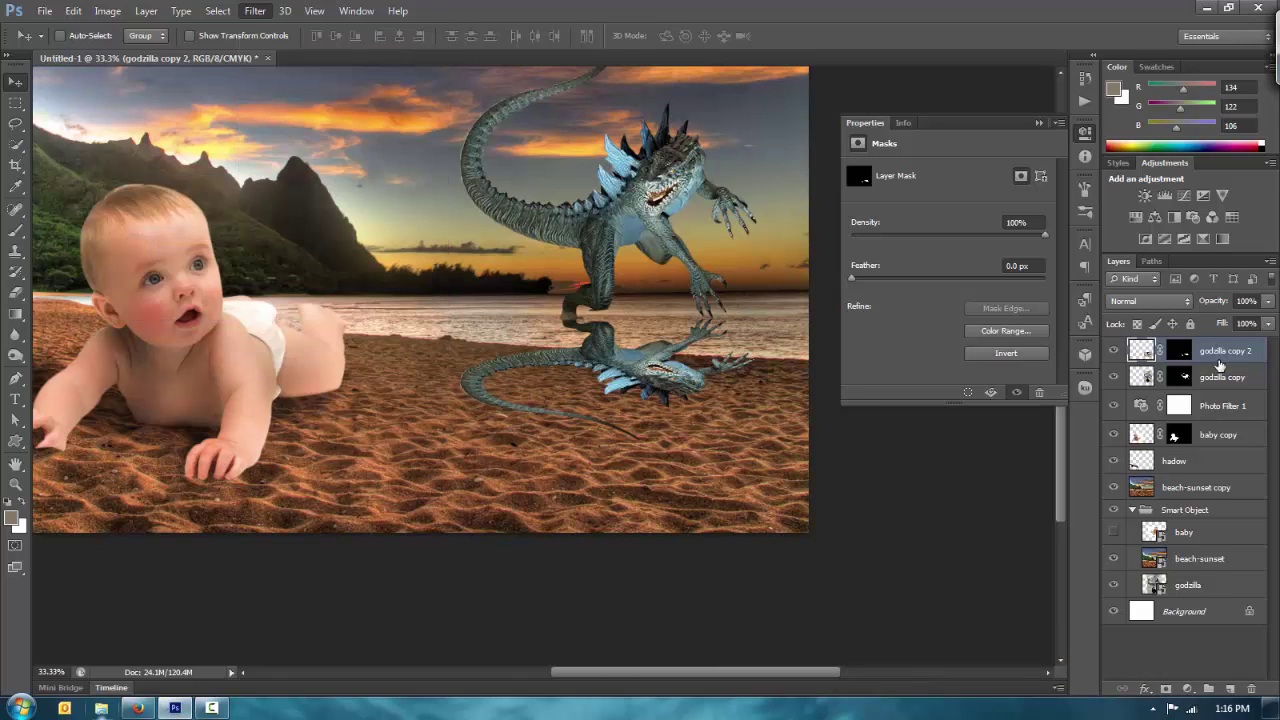
drag(600, 131, 893, 130)
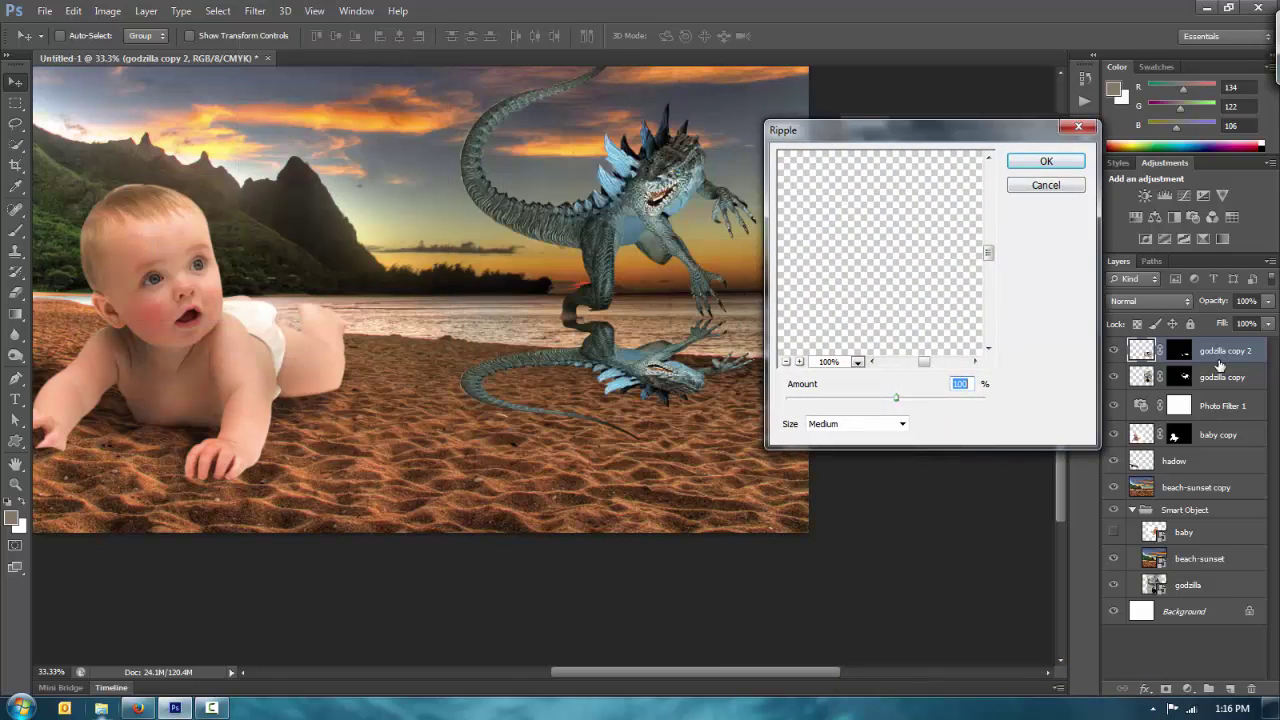
drag(880, 275, 880, 219)
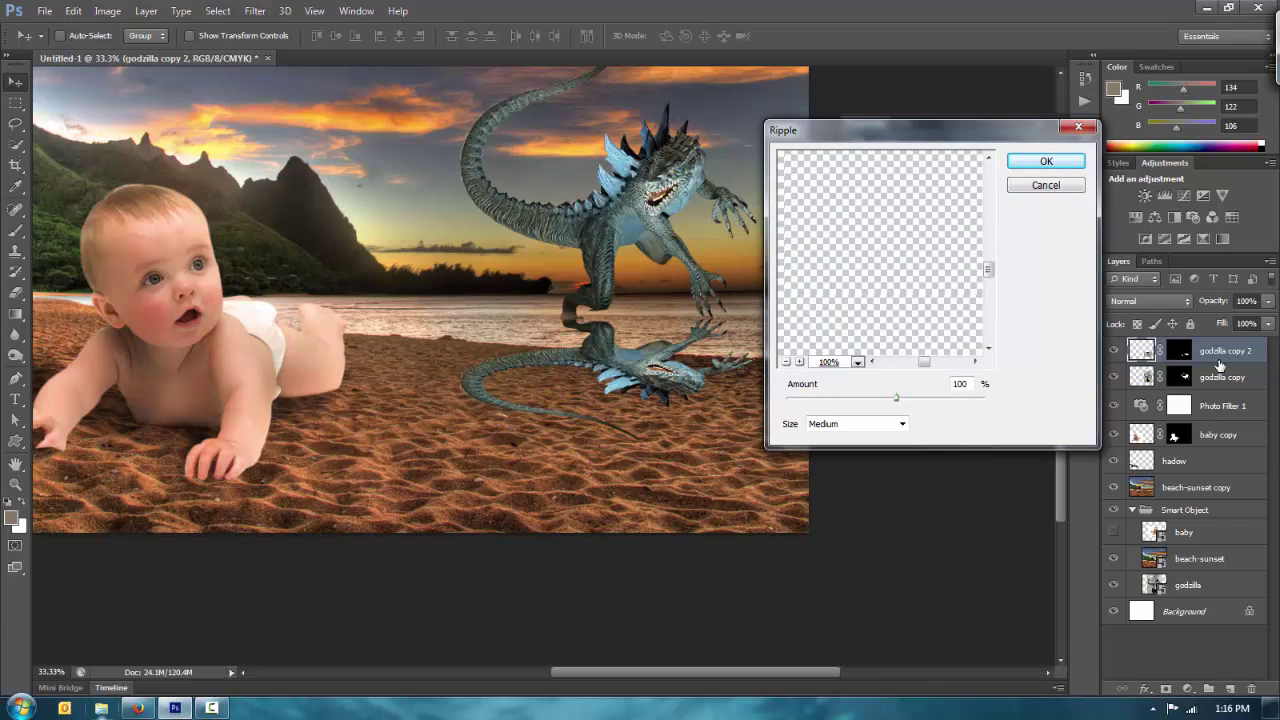
click(786, 362)
click(786, 362)
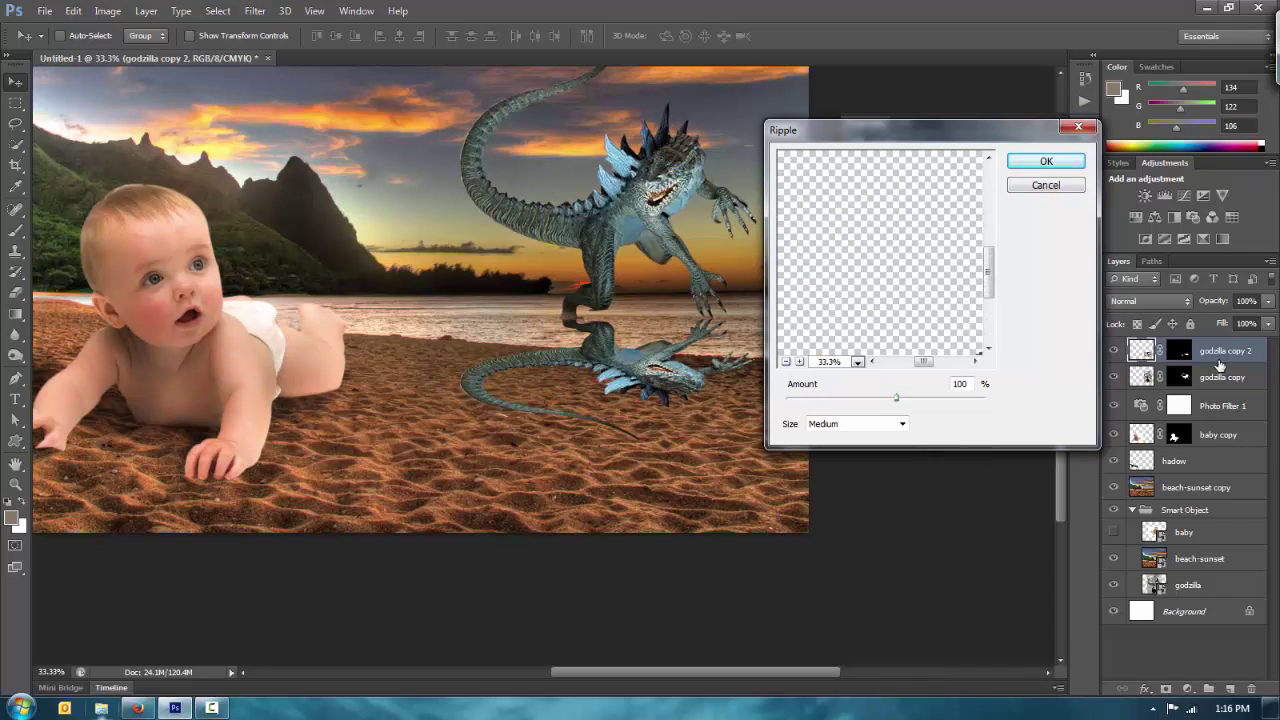
click(786, 362)
mouse_move(960, 310)
mouse_down()
mouse_move(889, 267)
mouse_move(761, 266)
mouse_up()
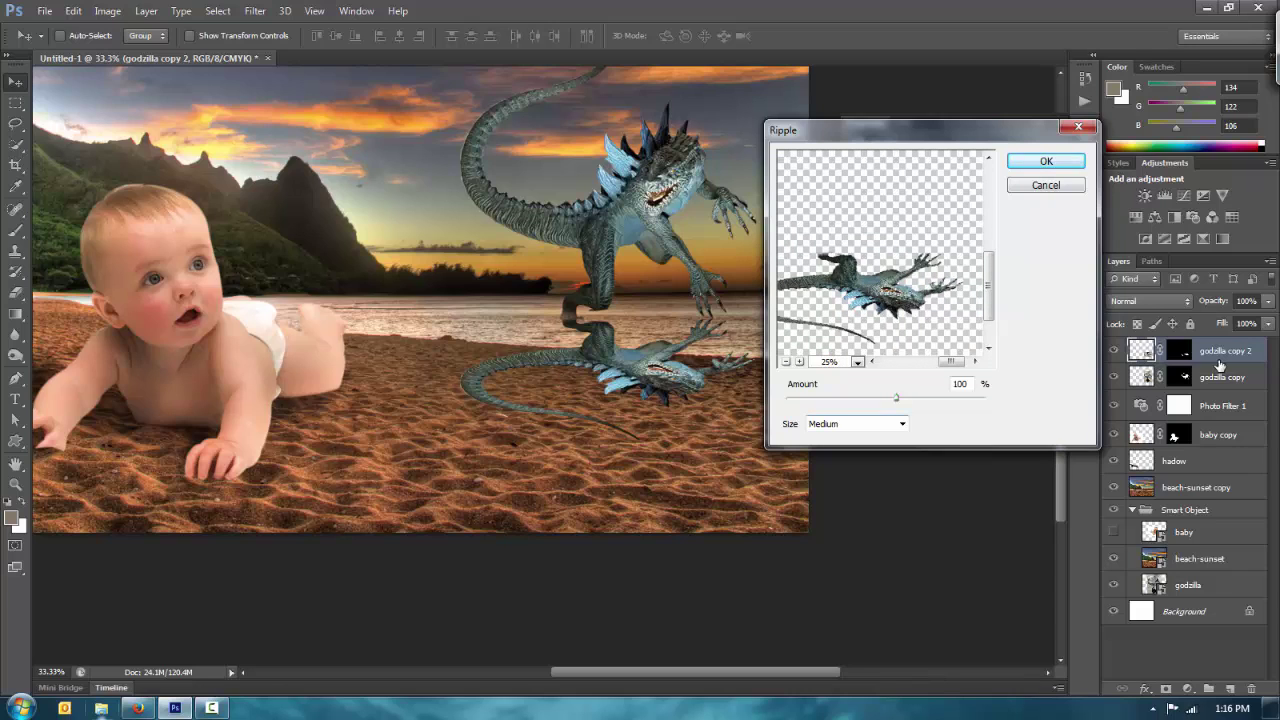
- Set the ripple amount to 837% and try the Small ripple size
drag(896, 398, 948, 398)
text(551)
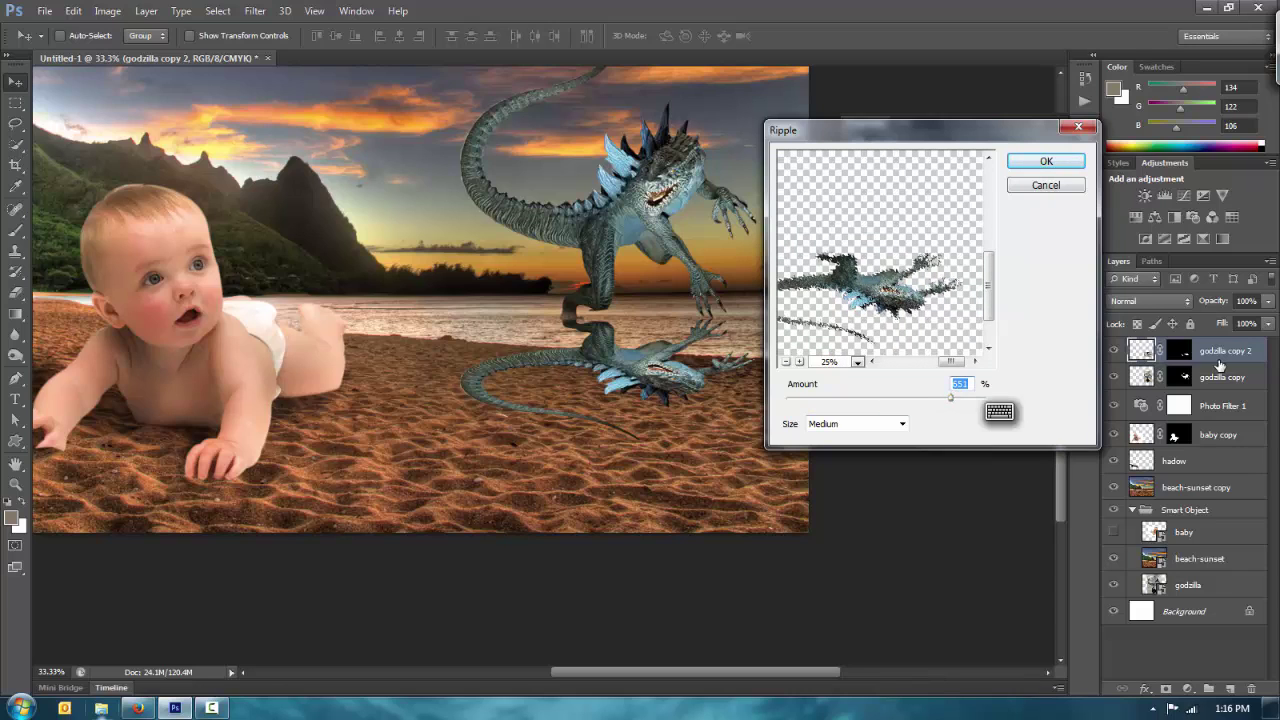
text(837)
key(Tab)
key(alt+Down)
key(Up)
key(Return)
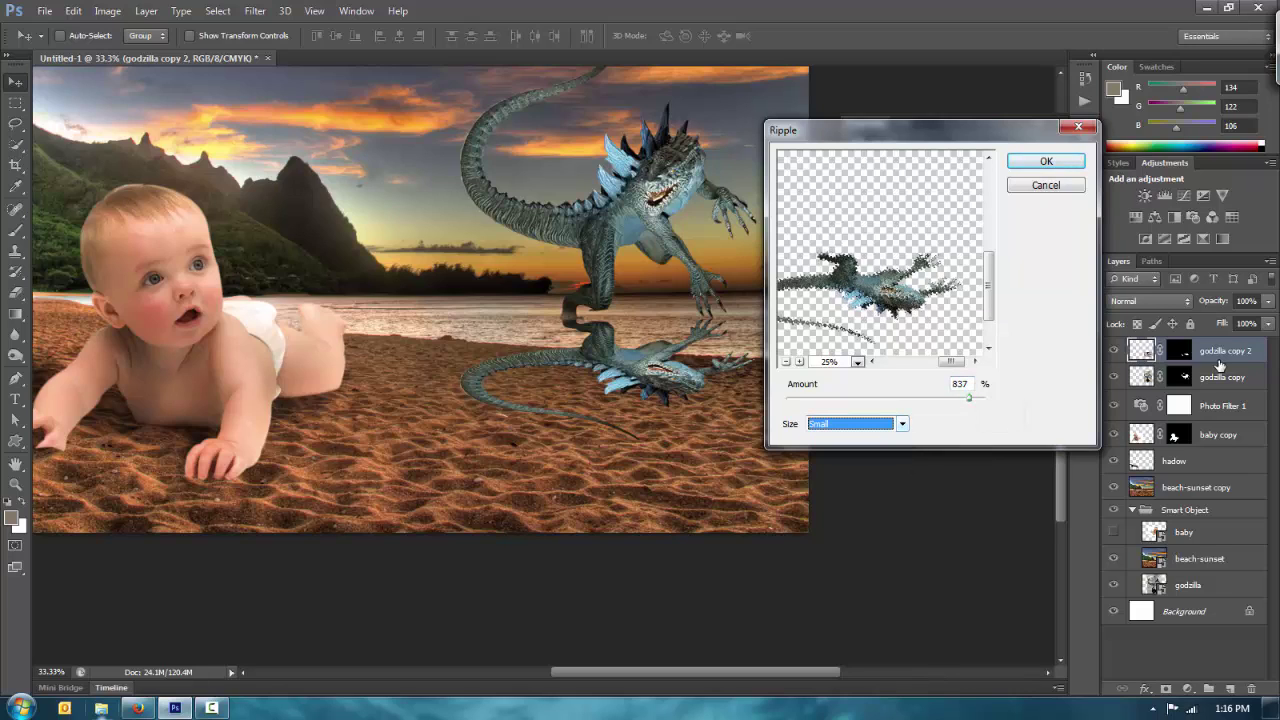
- Set the ripple size to Large and apply the filter to the reflection
key(alt+Down)
key(Down)
key(Down)
key(Return)
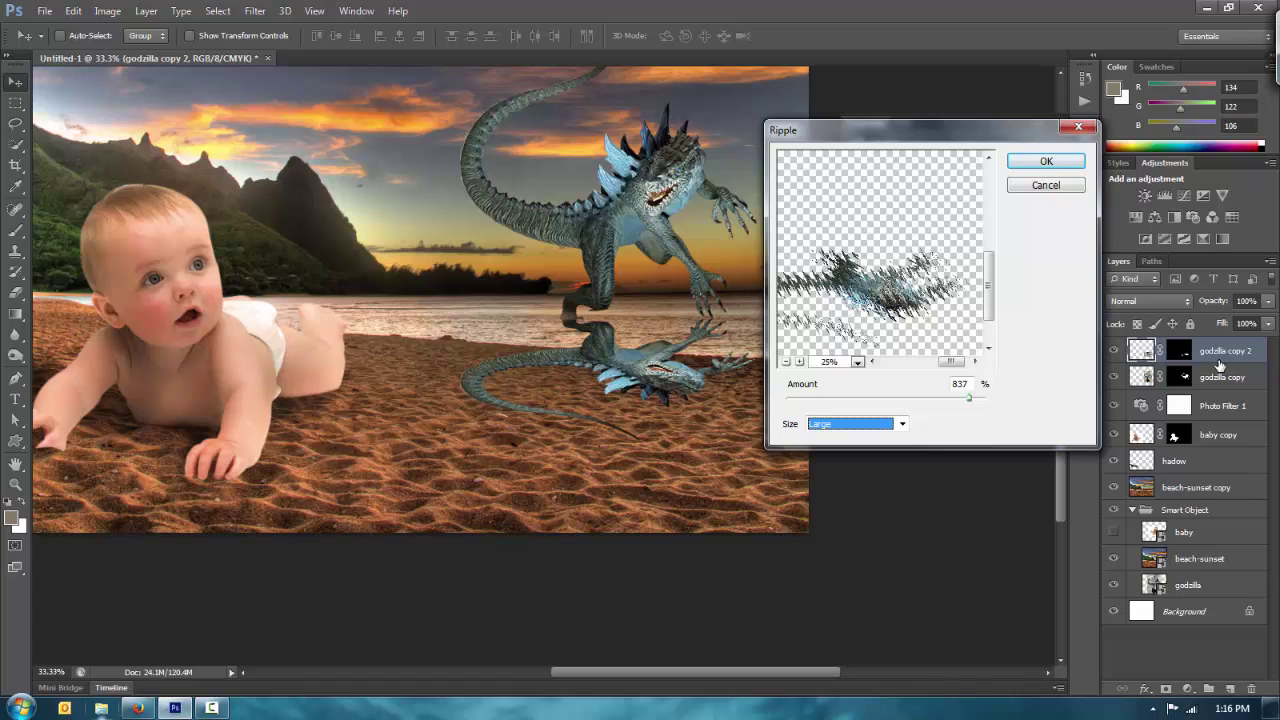
key(Return)
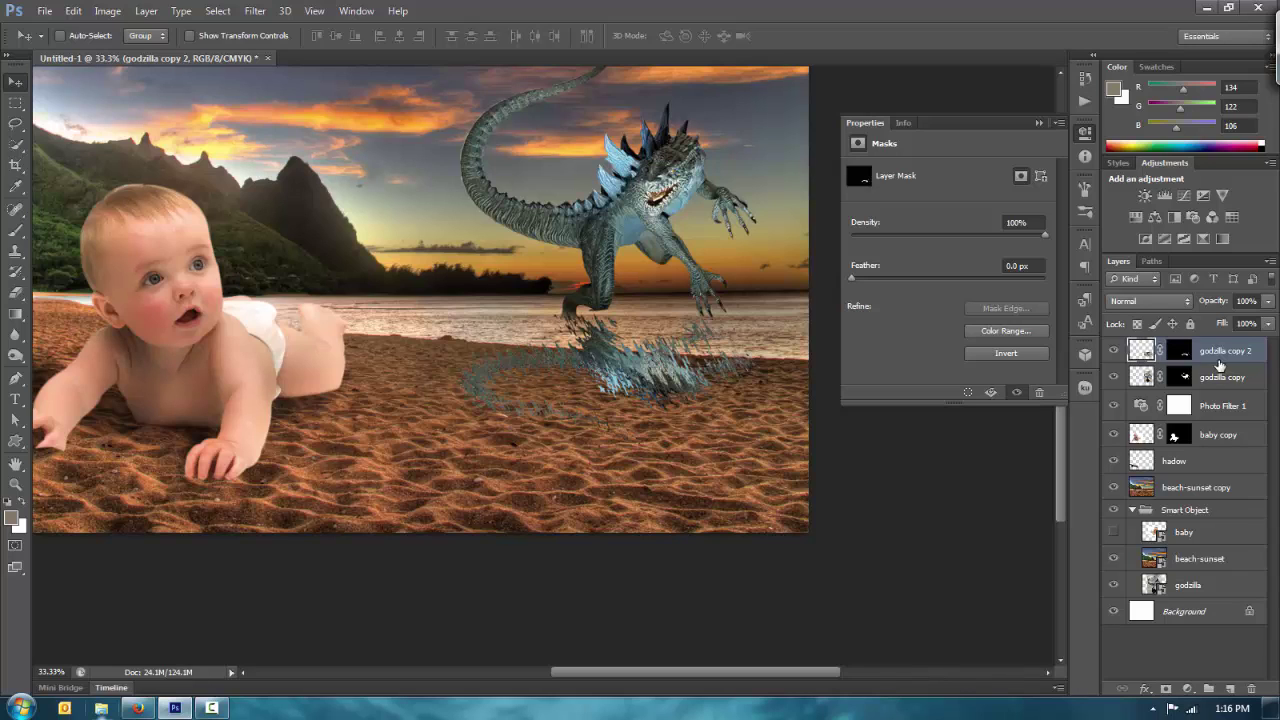
- Nudge the rippled reflection slightly left beneath Godzilla's foot
key(shift+Left)
key(shift+Left)
key(shift+Left)
key(shift+Left)
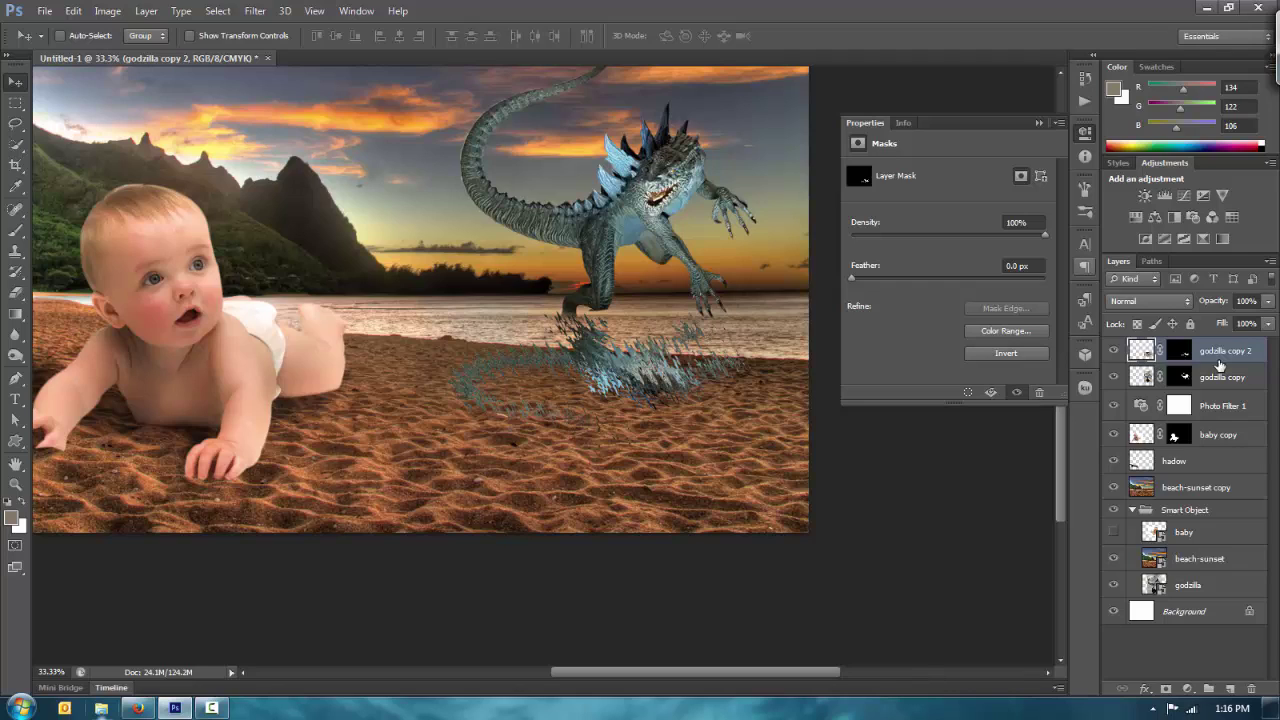
click(255, 11)
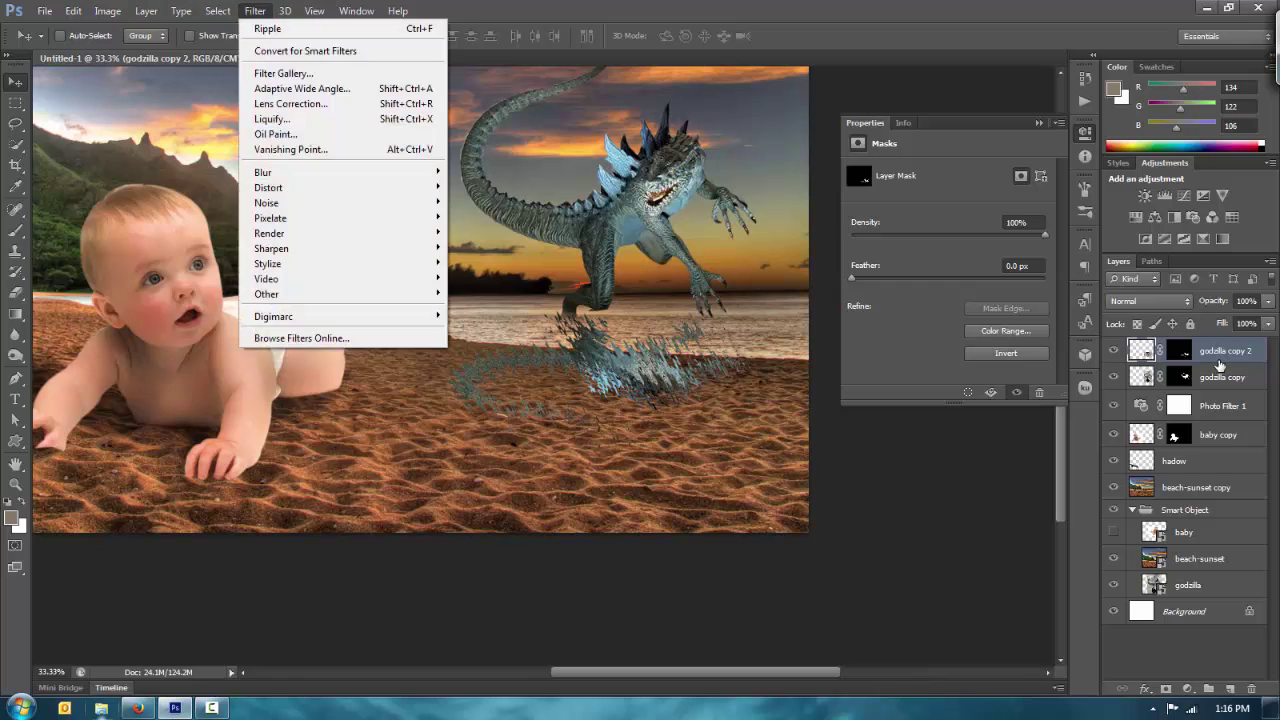
mouse_move(218, 11)
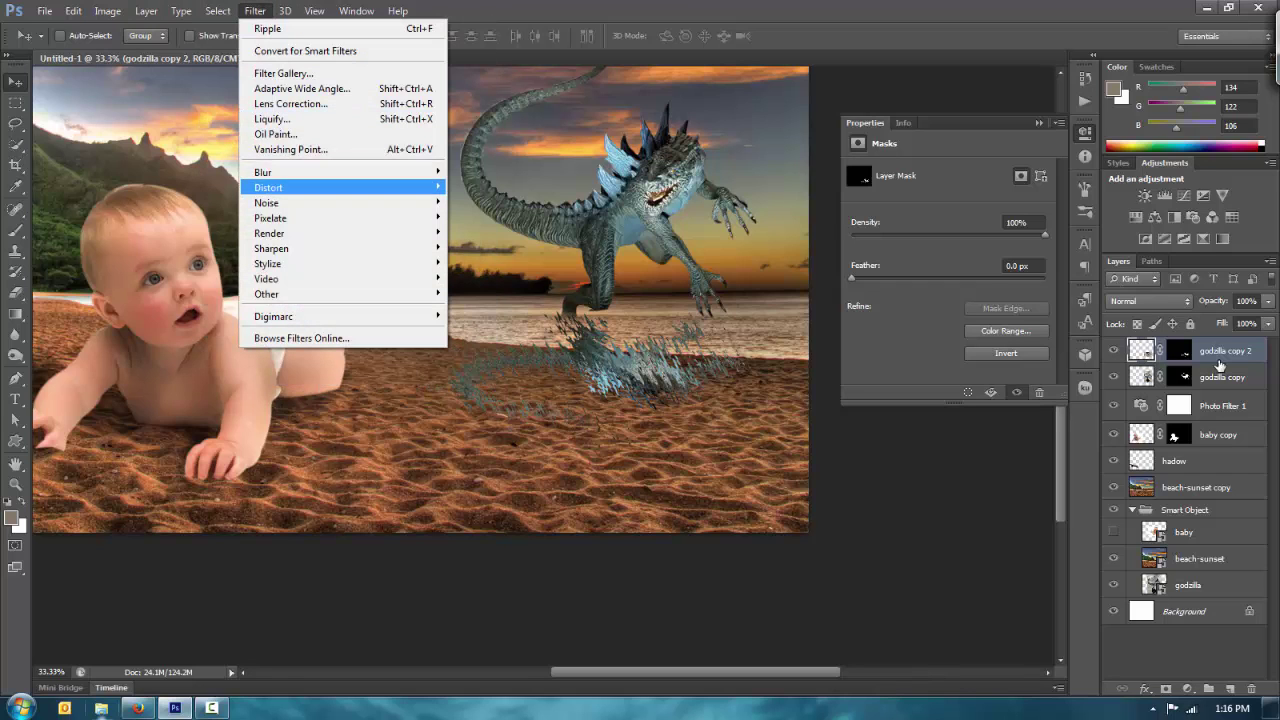
key(Right)
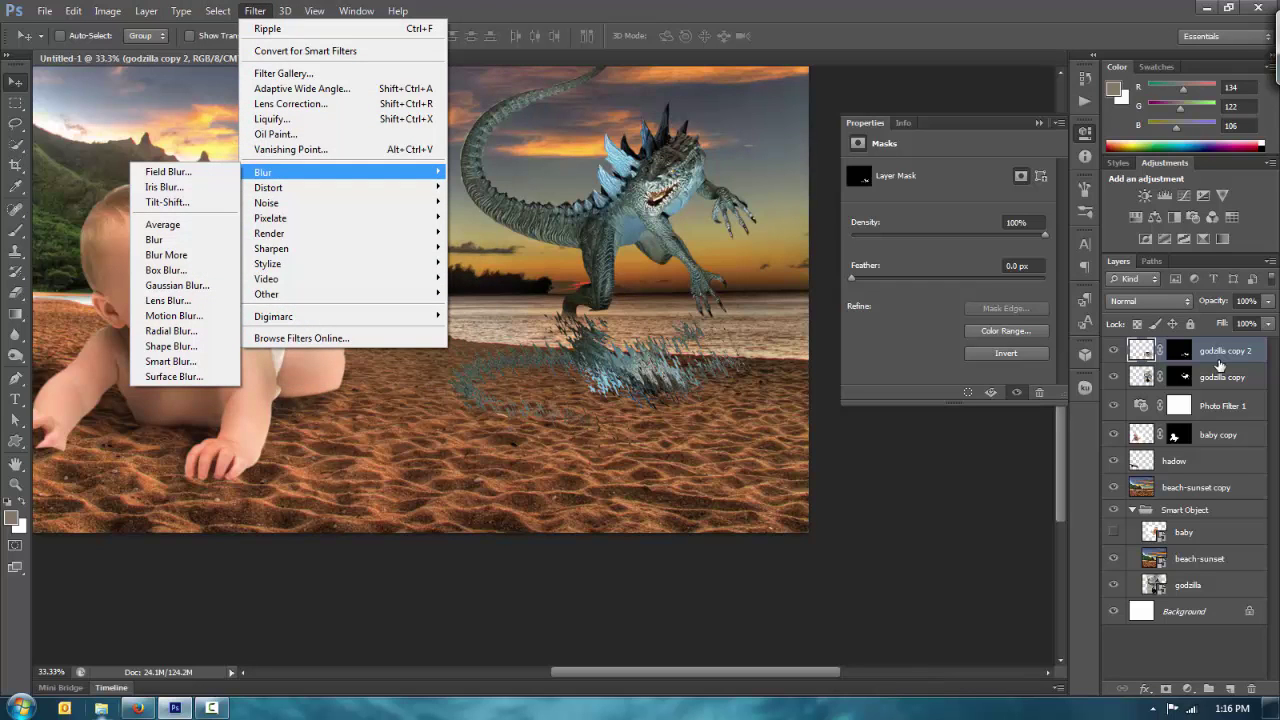
key(Down)
key(Right)
key(w)
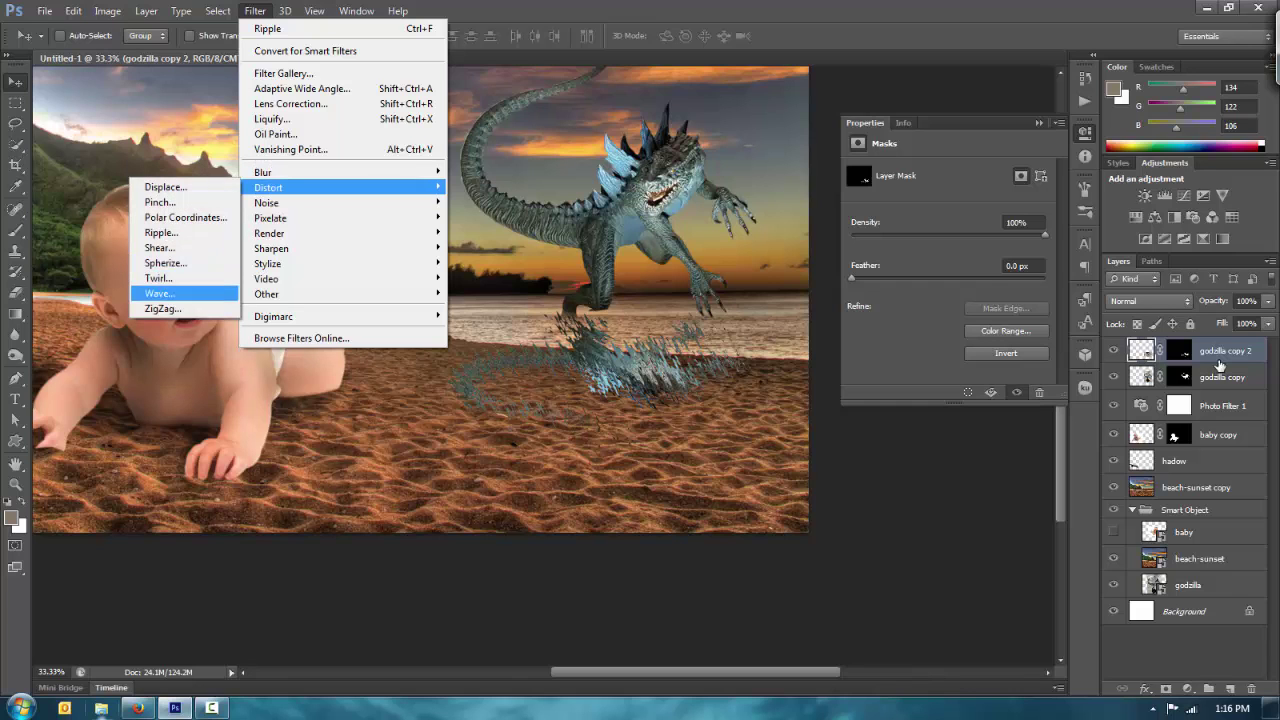
key(Return)
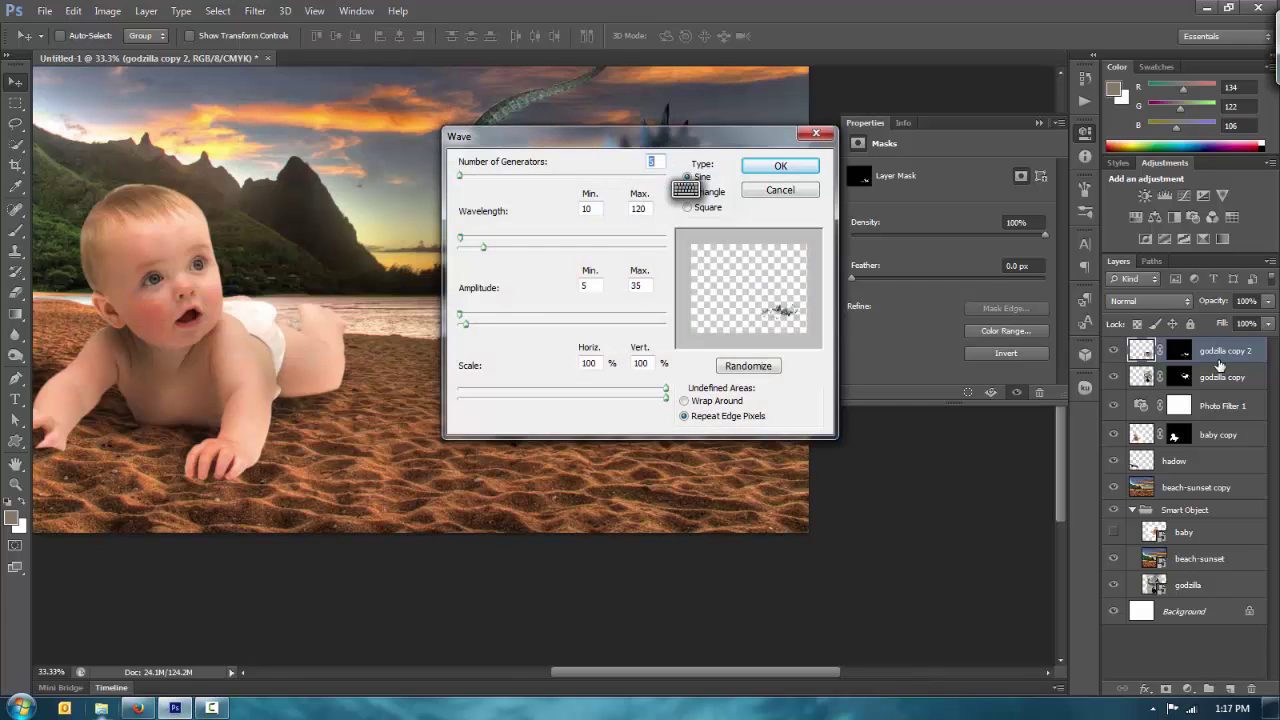
drag(620, 136, 819, 263)
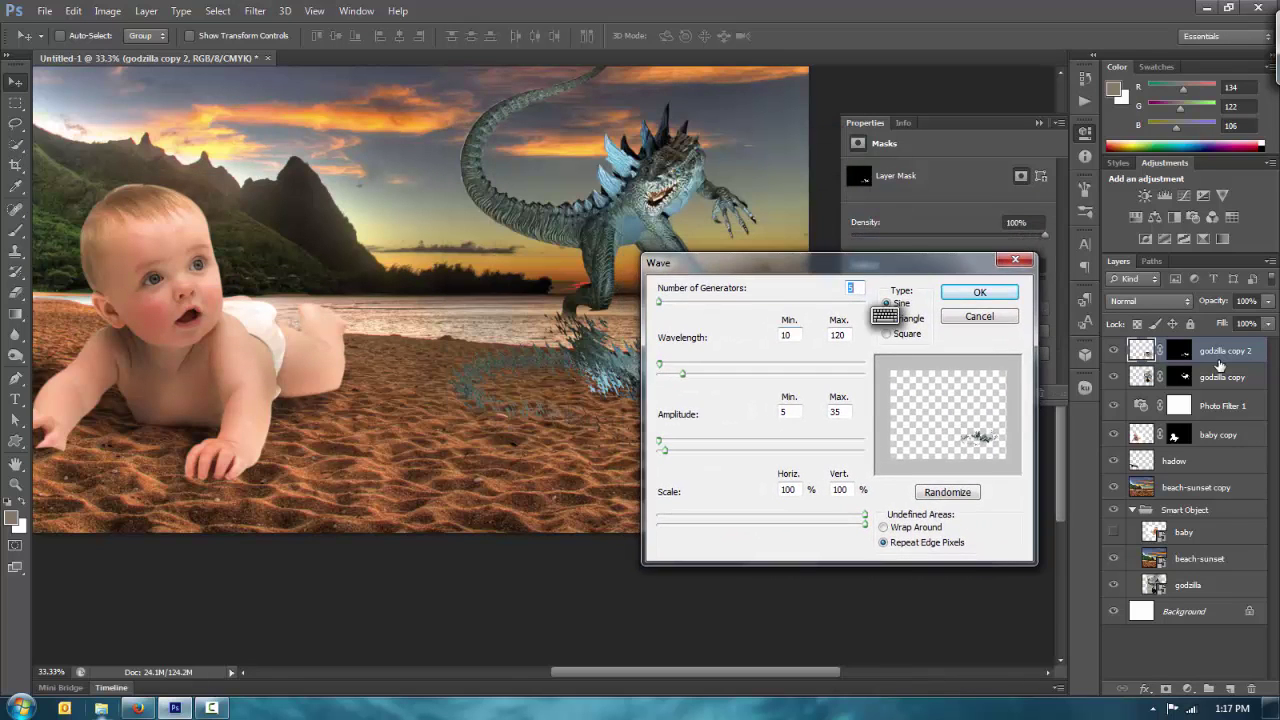
key(Down)
key(Down)
key(Down)
key(Down)
mouse_move(660, 365)
mouse_down()
mouse_move(808, 365)
mouse_move(660, 365)
mouse_up()
mouse_move(659, 441)
mouse_down()
mouse_move(819, 441)
mouse_move(658, 441)
mouse_up()
key(Return)
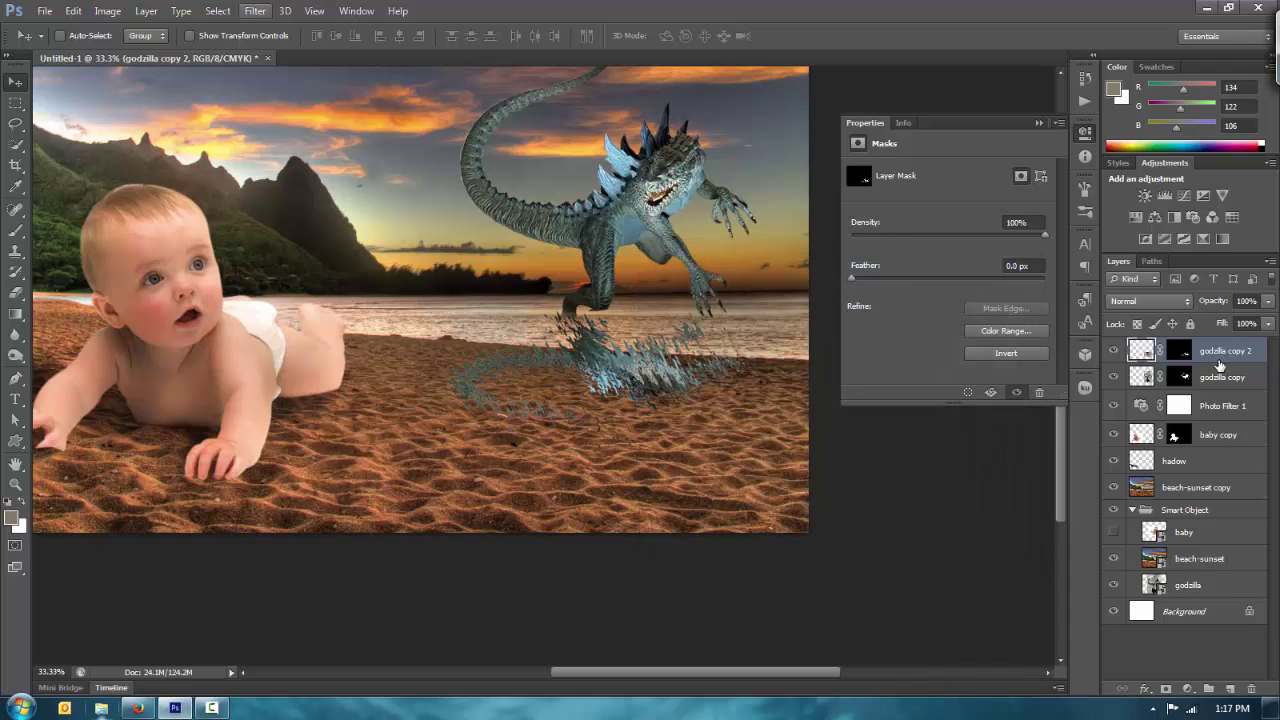
- Start the Wind stylize filter on the reflection and enlarge its preview to 33.3%
click(285, 11)
mouse_move(255, 11)
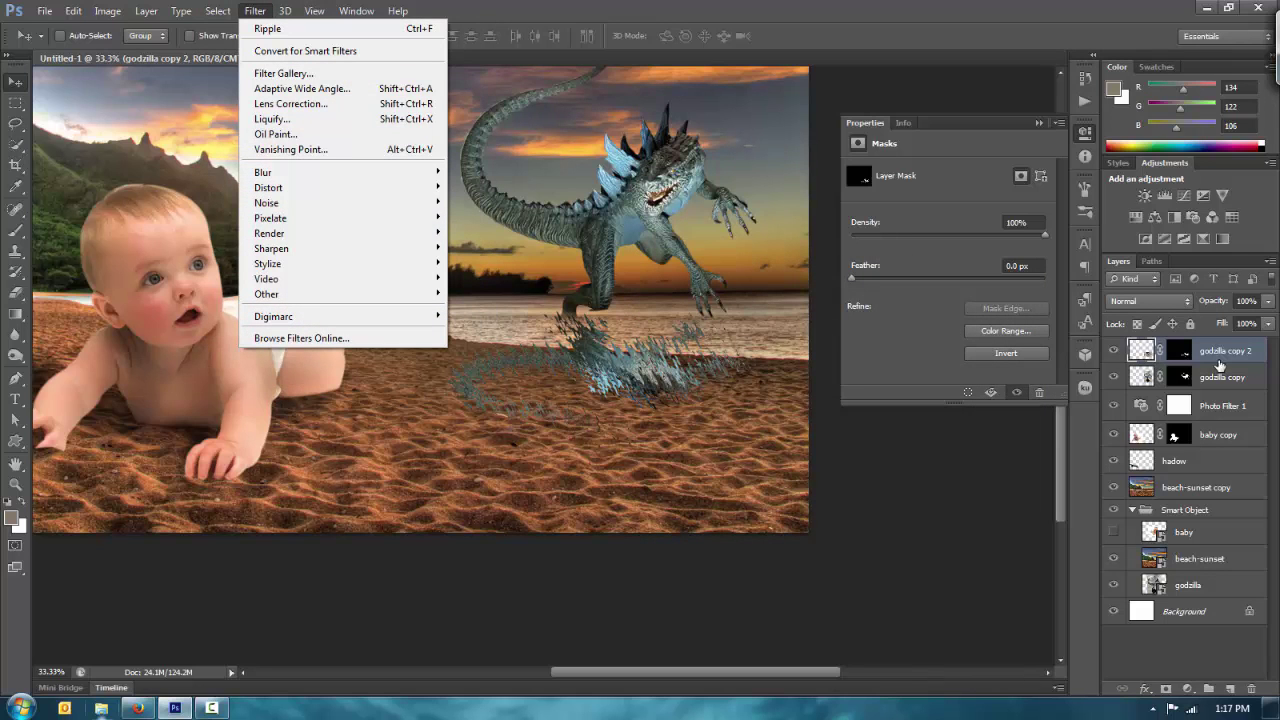
key(Down)
key(Down)
key(Down)
key(Down)
key(Down)
key(Down)
key(Down)
key(Down)
key(Down)
key(Down)
key(Down)
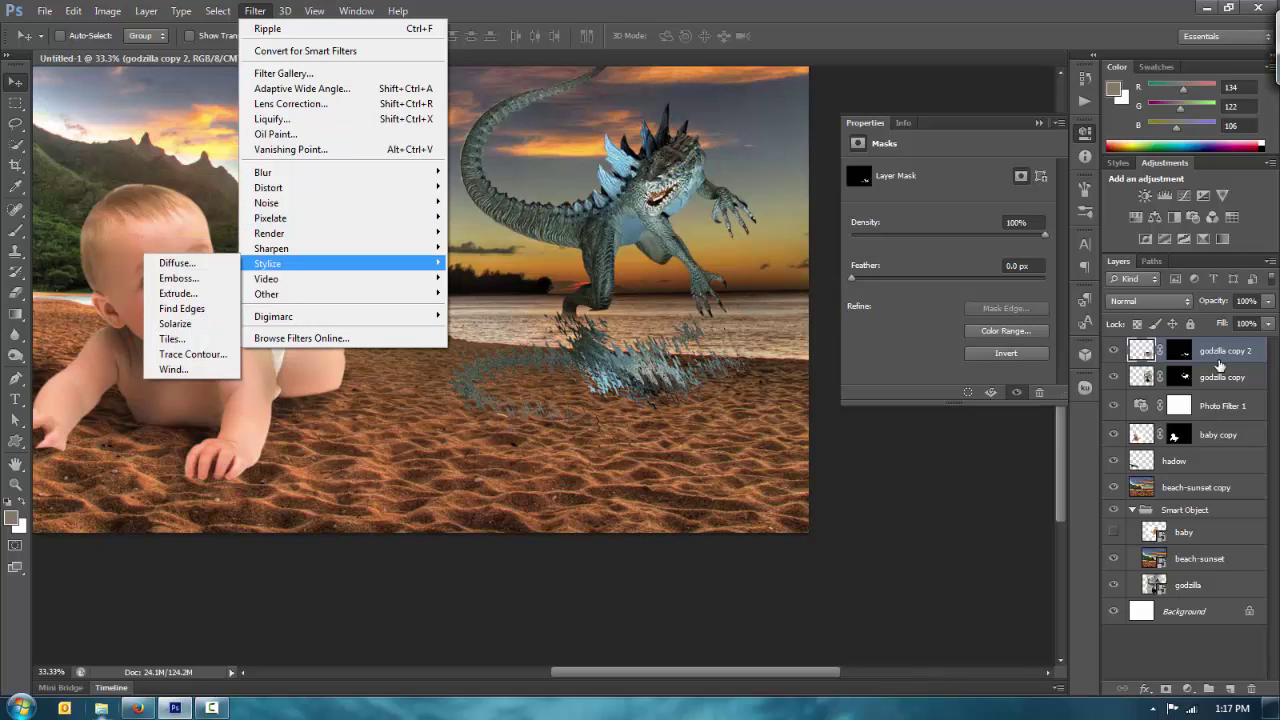
key(Down)
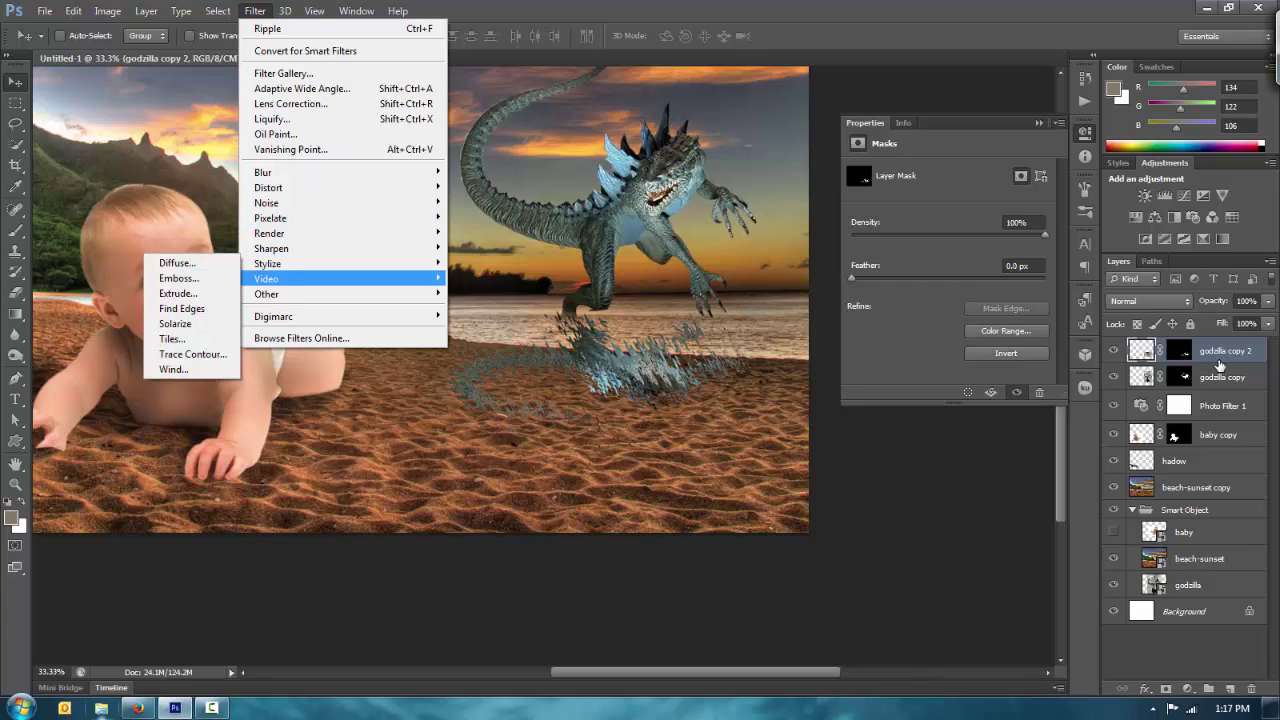
key(Up)
key(Down)
key(Up)
key(Right)
key(Up)
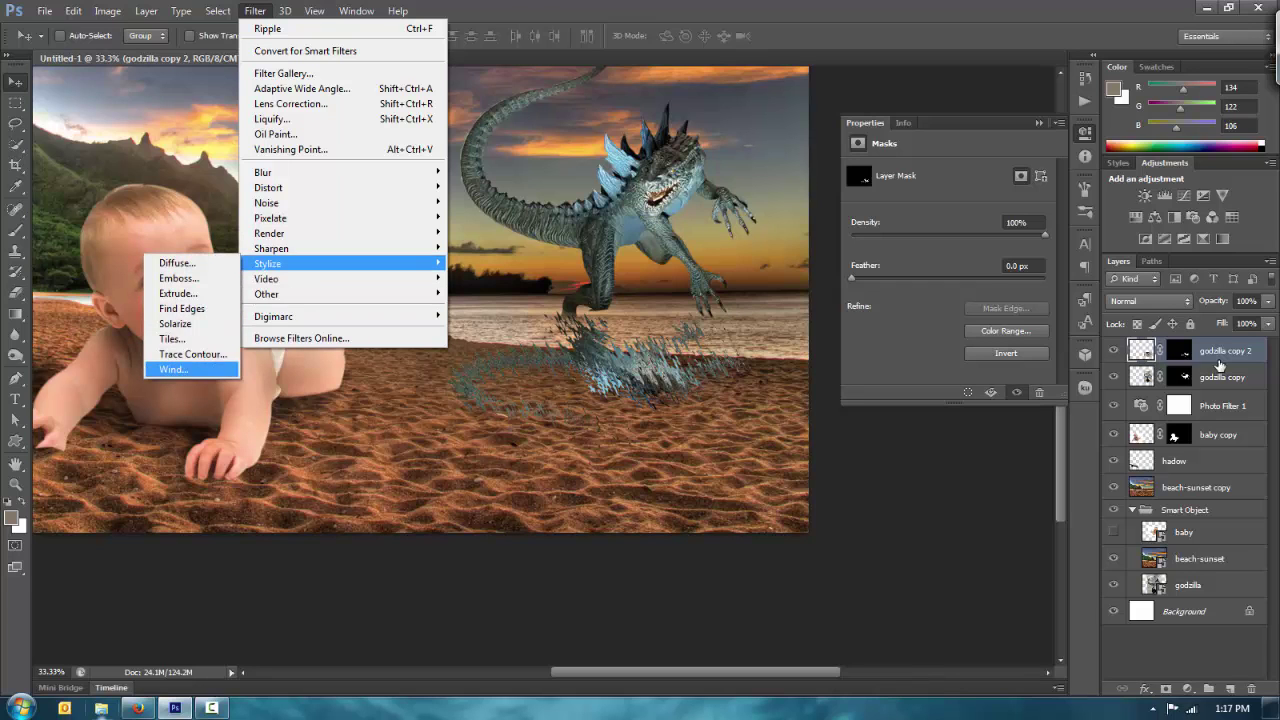
key(Return)
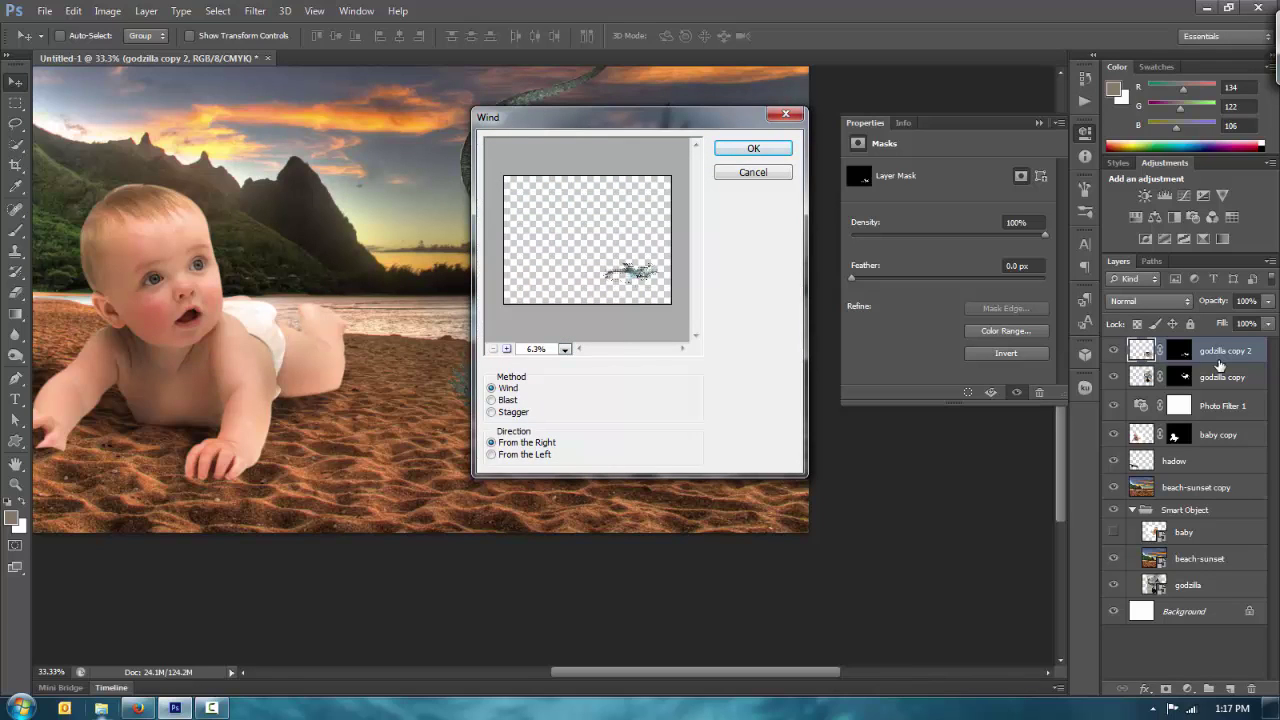
key(ctrl+plus)
key(ctrl+plus)
key(ctrl+plus)
key(ctrl+plus)
key(ctrl+plus)
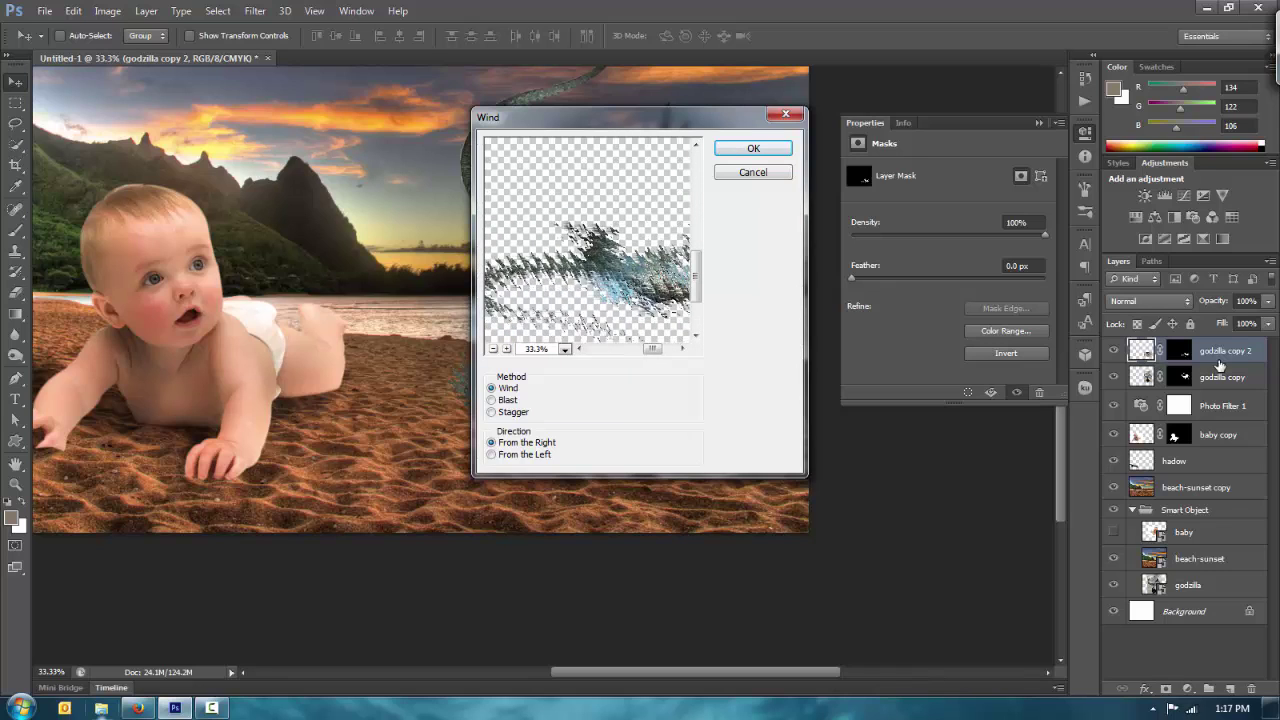
- Set the wind method to Blast with the direction From the Left and apply the filter to the reflection
key(alt+b)
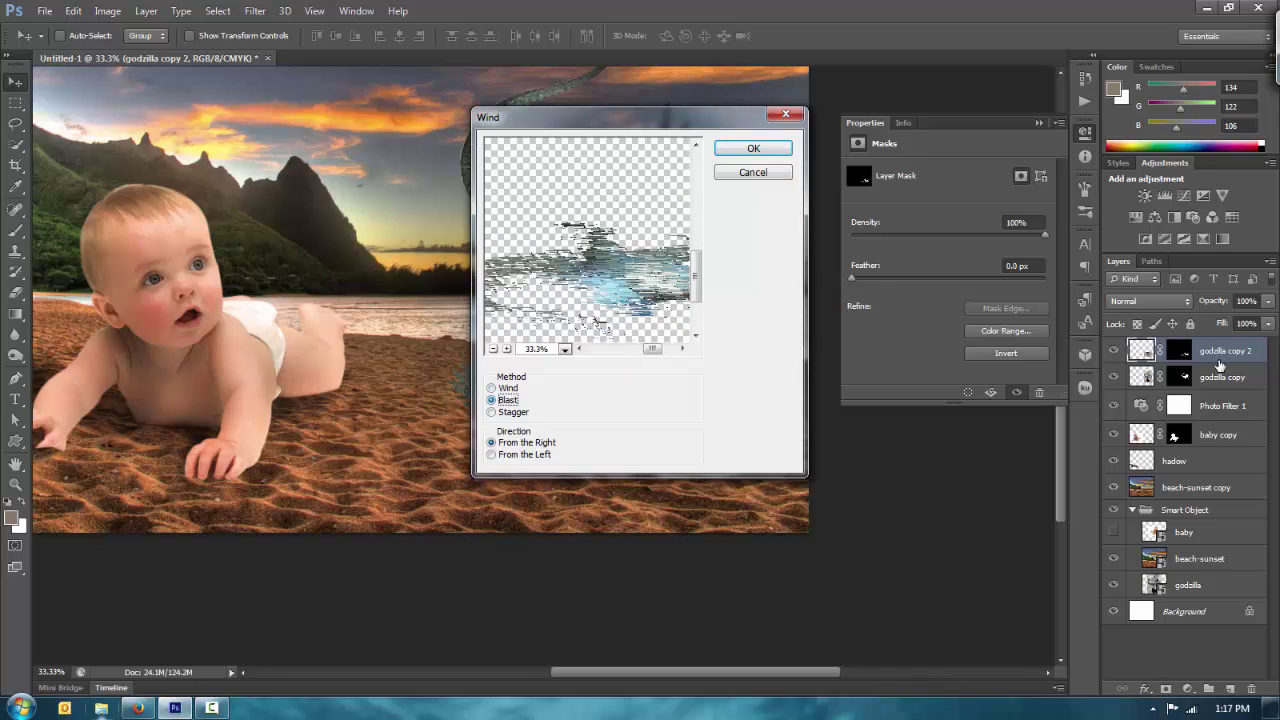
key(alt+l)
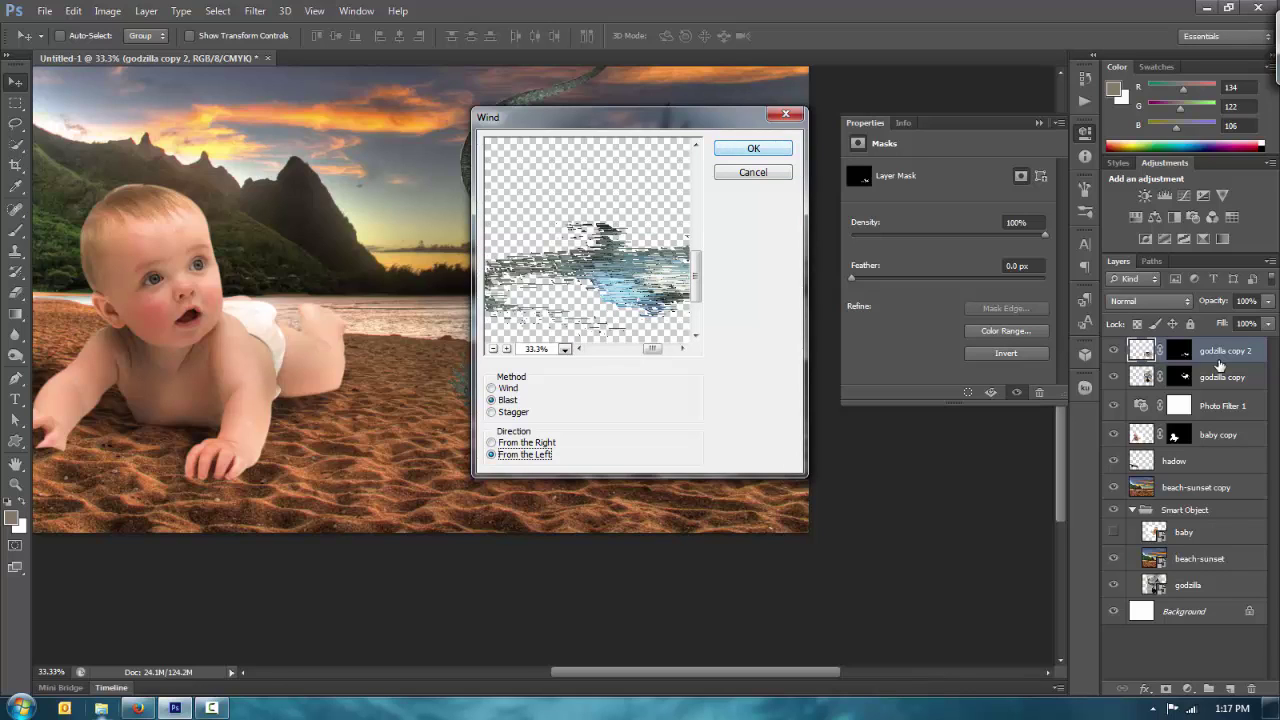
key(alt+s)
key(alt+b)
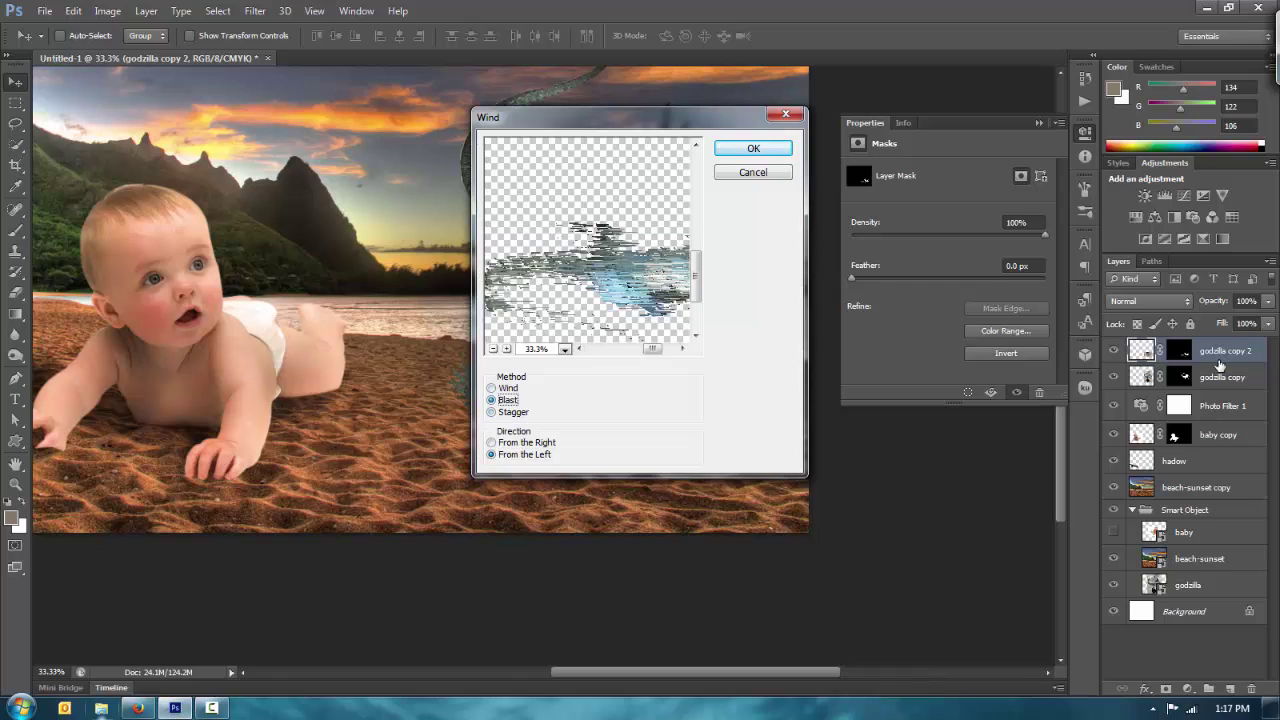
mouse_move(620, 117)
mouse_down()
mouse_move(763, 113)
mouse_move(946, 143)
mouse_up()
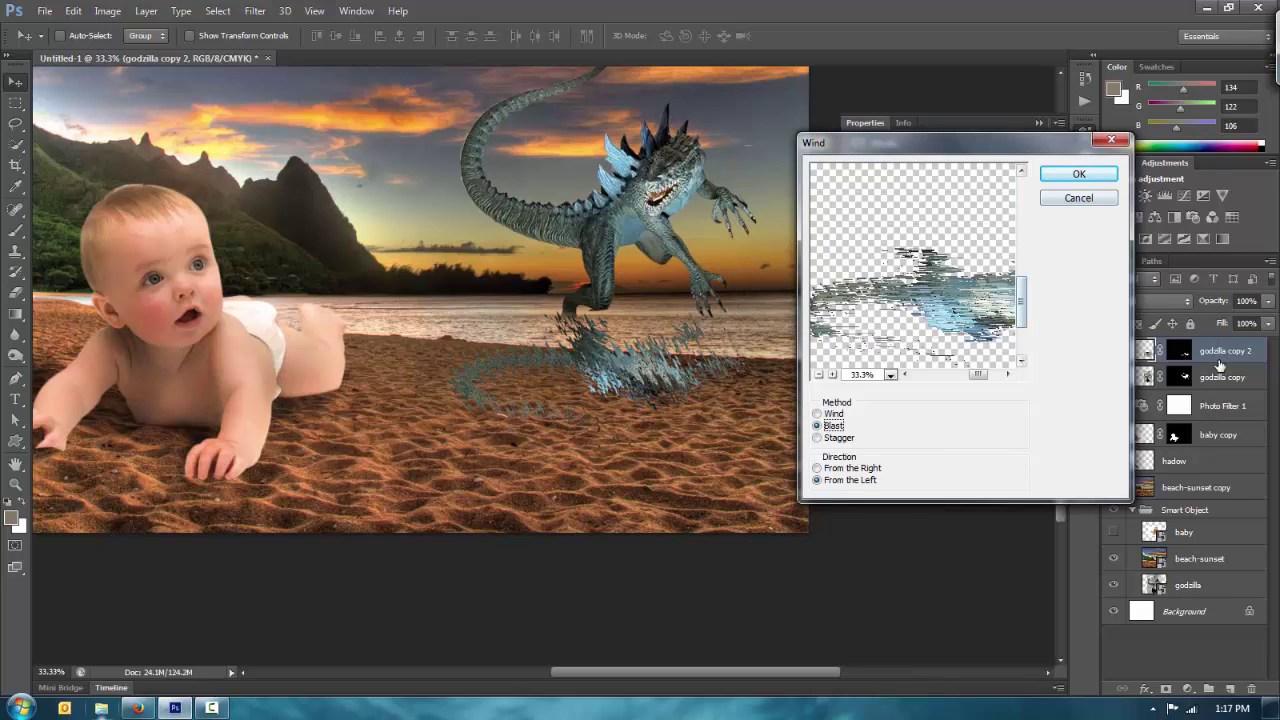
key(Return)
key(ctrl+i)
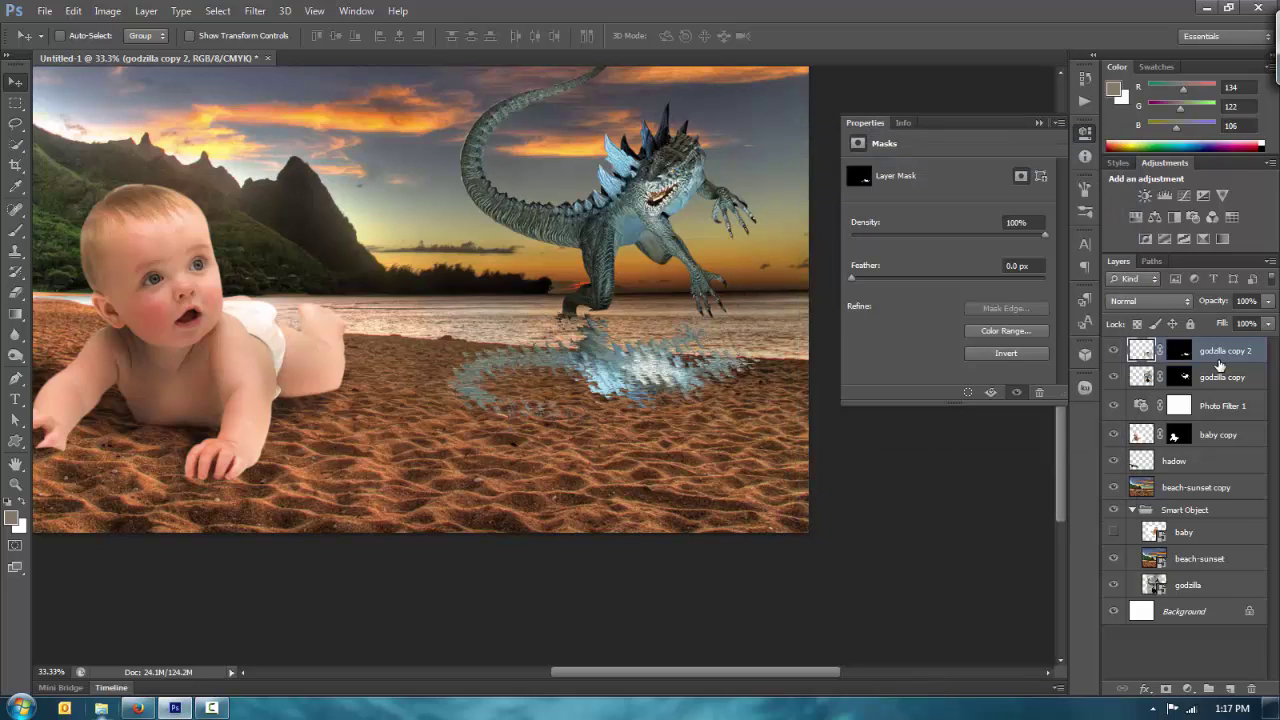
- Reposition the wind-blown reflection slightly to the right so it lines up under Godzilla's foot
drag(617, 376, 606, 380)
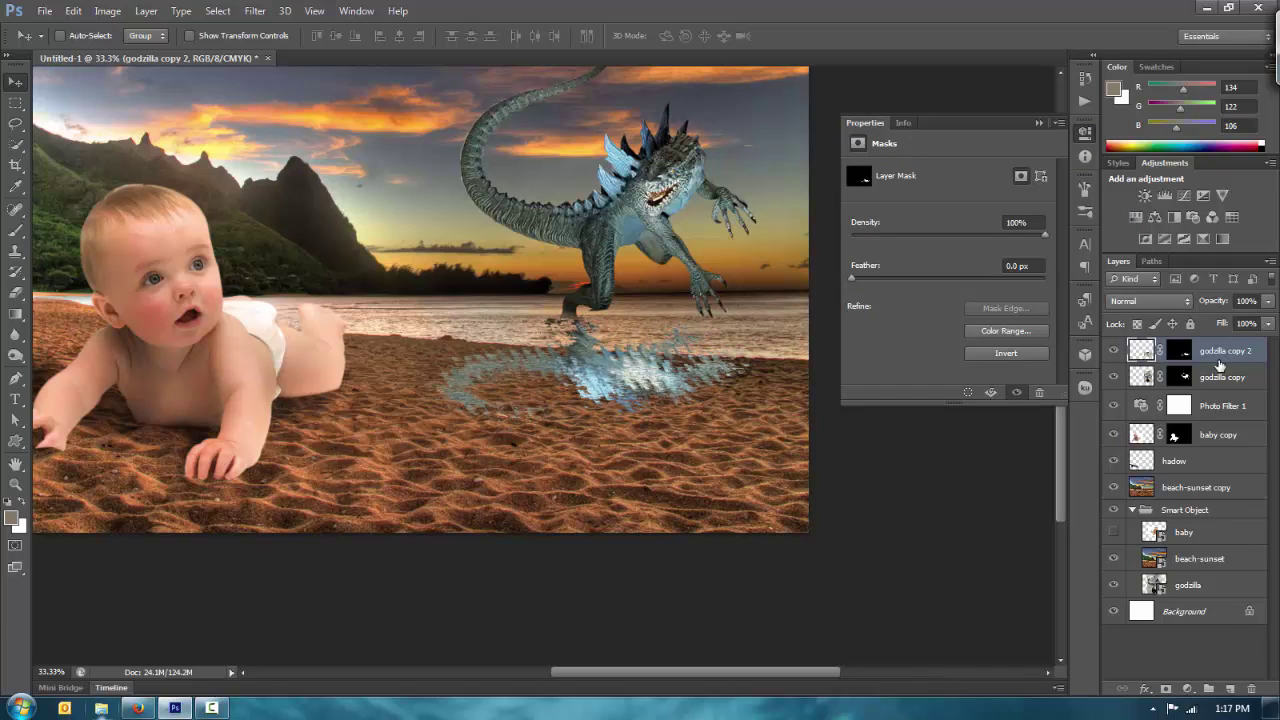
key(shift+Right)
key(shift+Right)
key(shift+Right)
key(shift+Right)
key(shift+Right)
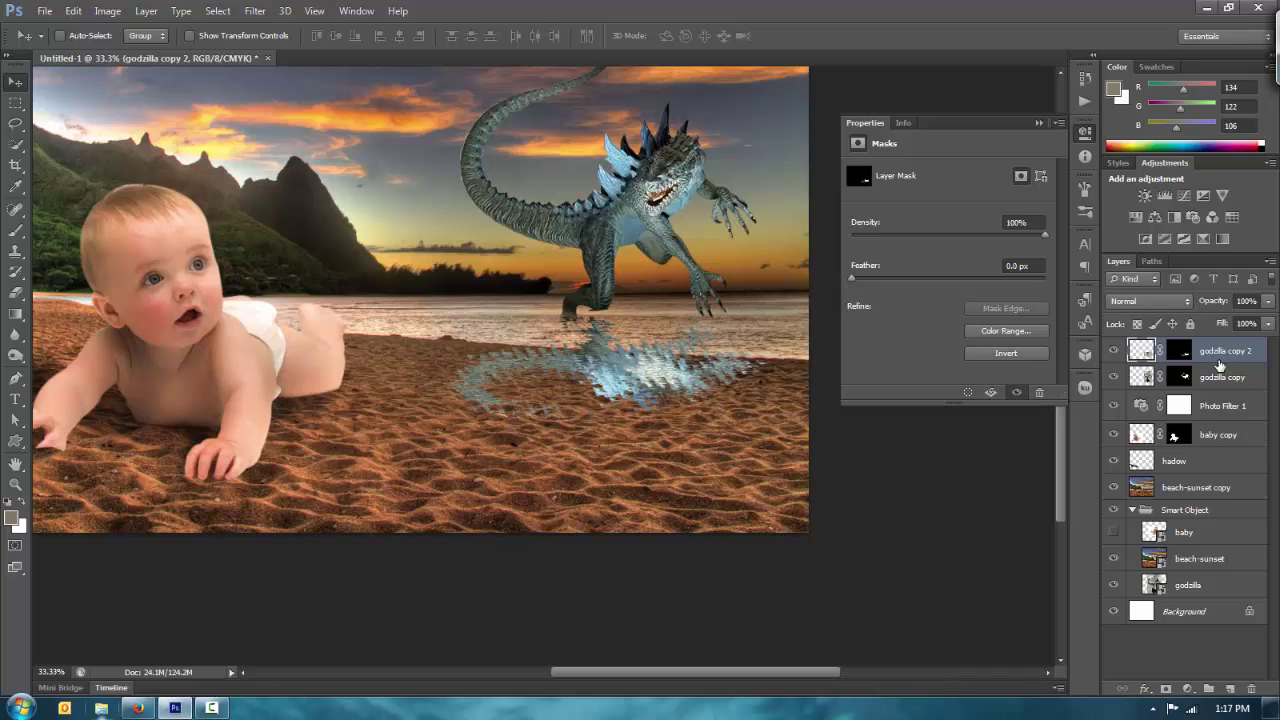
- Try the Overlay and Hard Light blending modes on the reflection layer, and settle on Multiply
click(1165, 301)
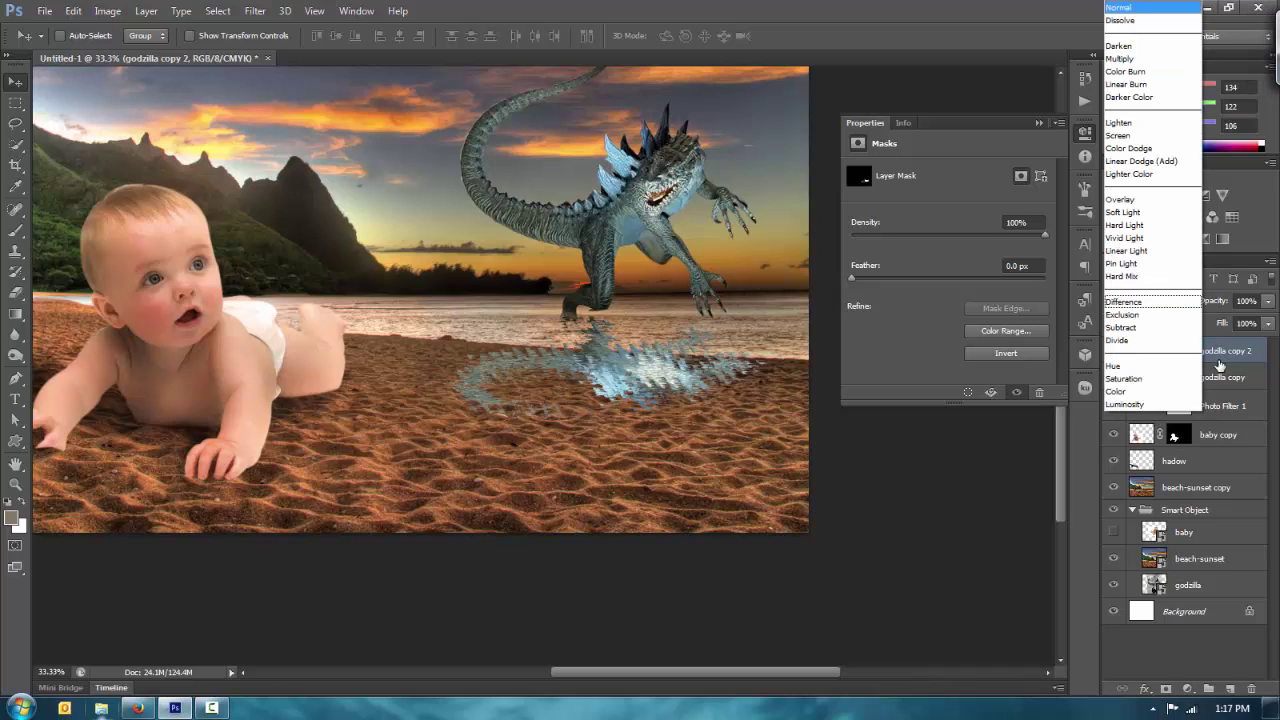
click(1145, 200)
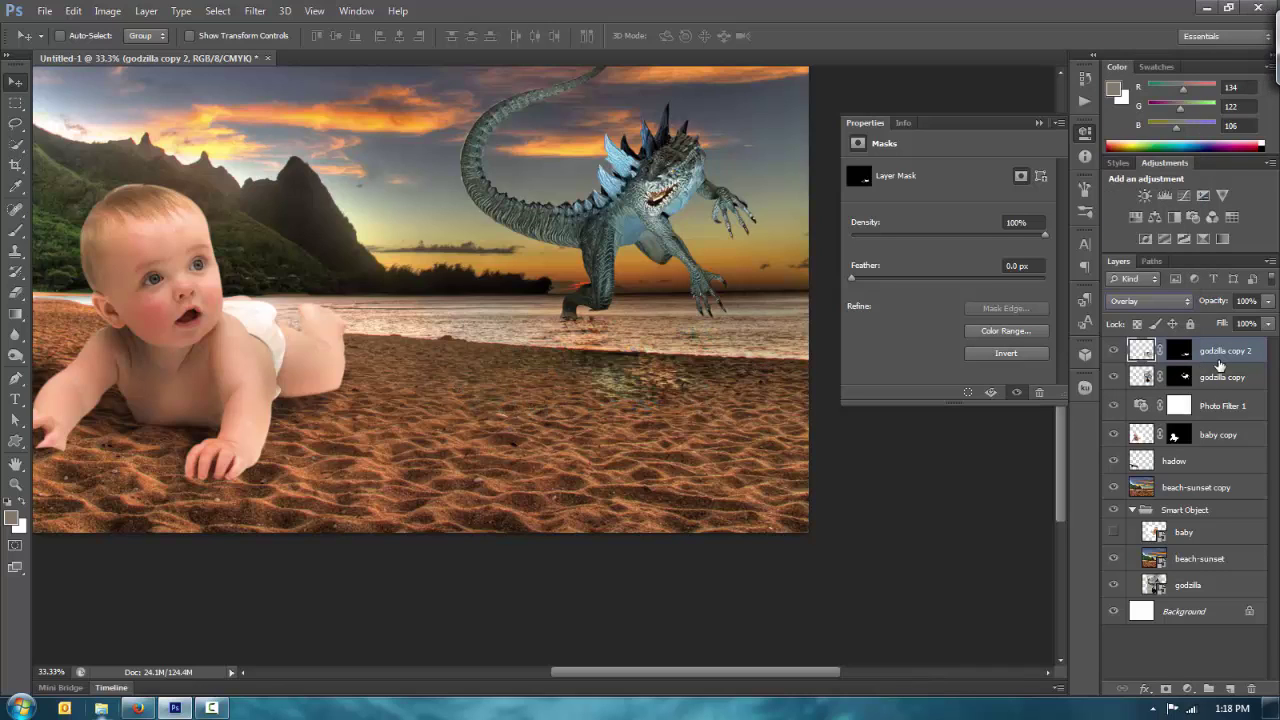
key(alt+Down)
key(Up)
key(Up)
key(Up)
key(Up)
key(Up)
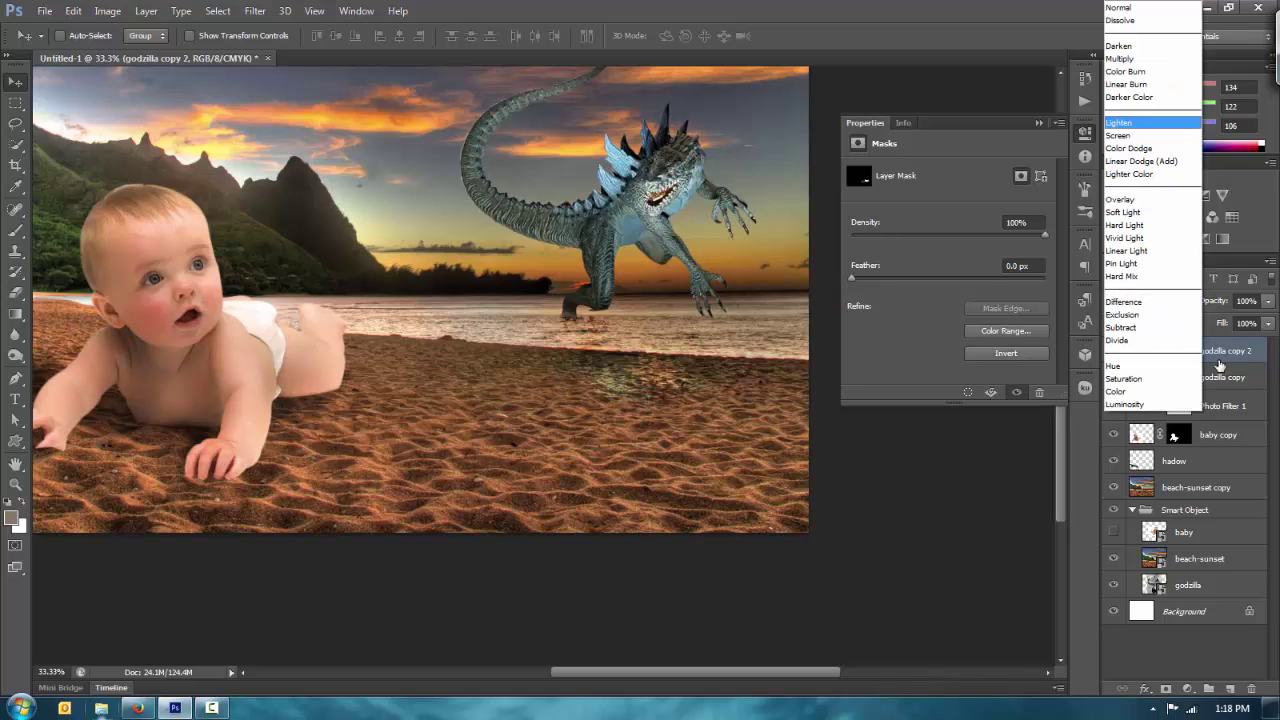
key(Return)
click(1148, 301)
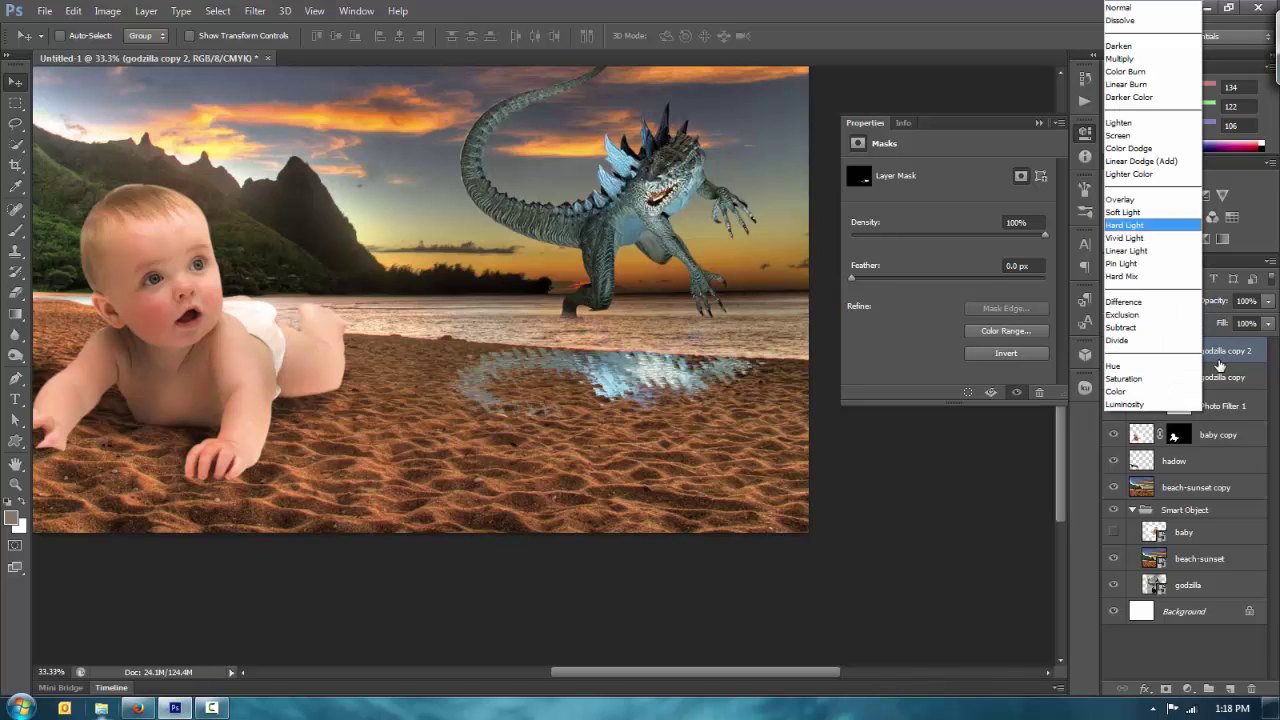
click(1144, 57)
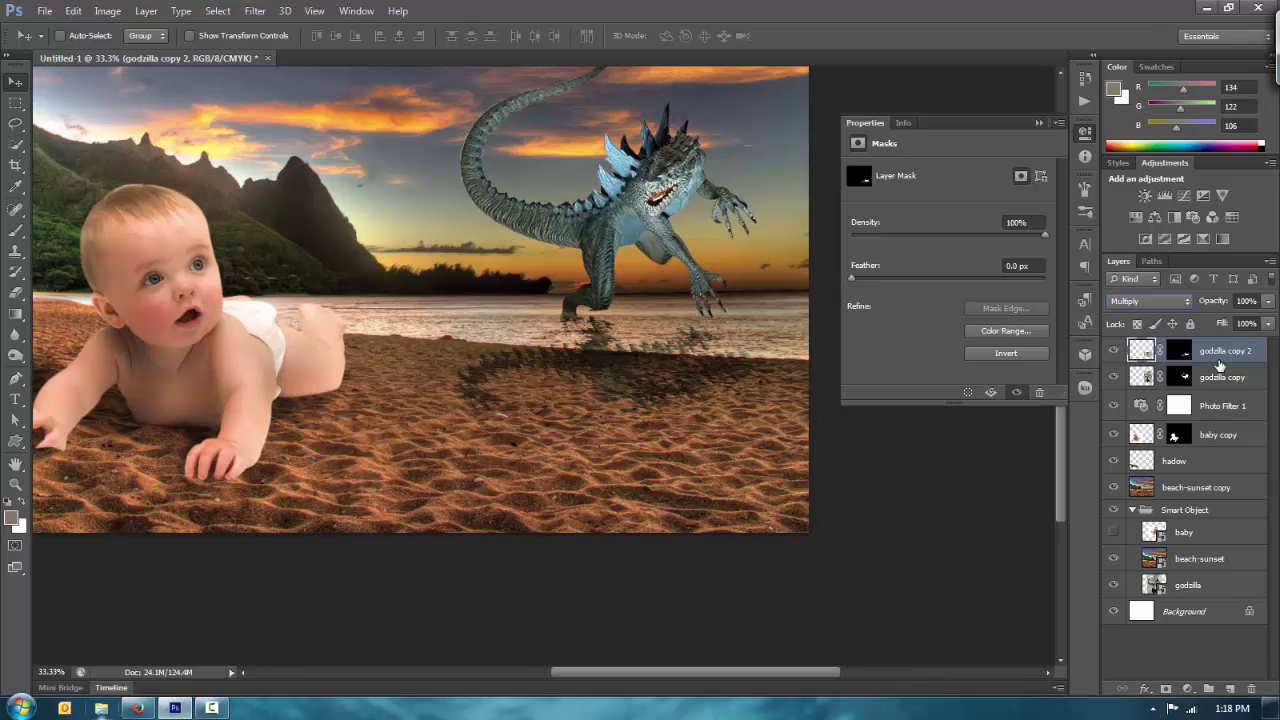
- Hide the reflection layer and select the sand below the waterline on the beach-sunset copy layer with the Magnetic Lasso
click(1113, 350)
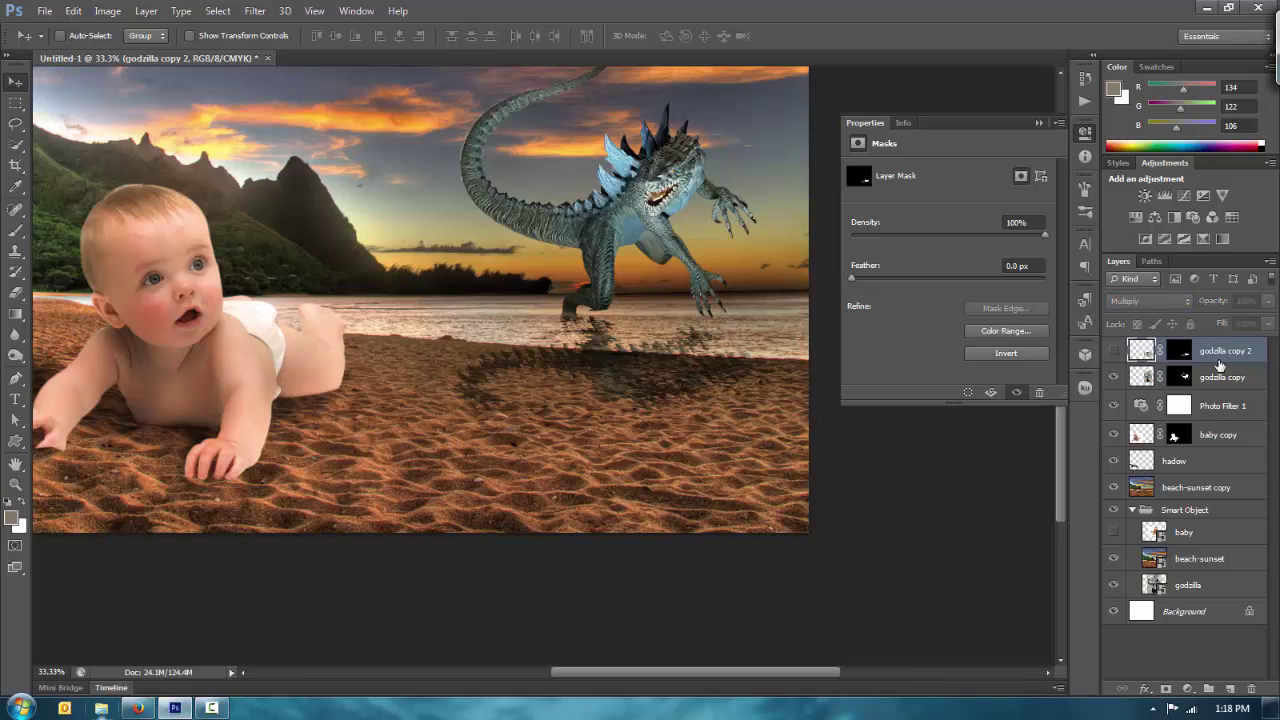
click(1190, 488)
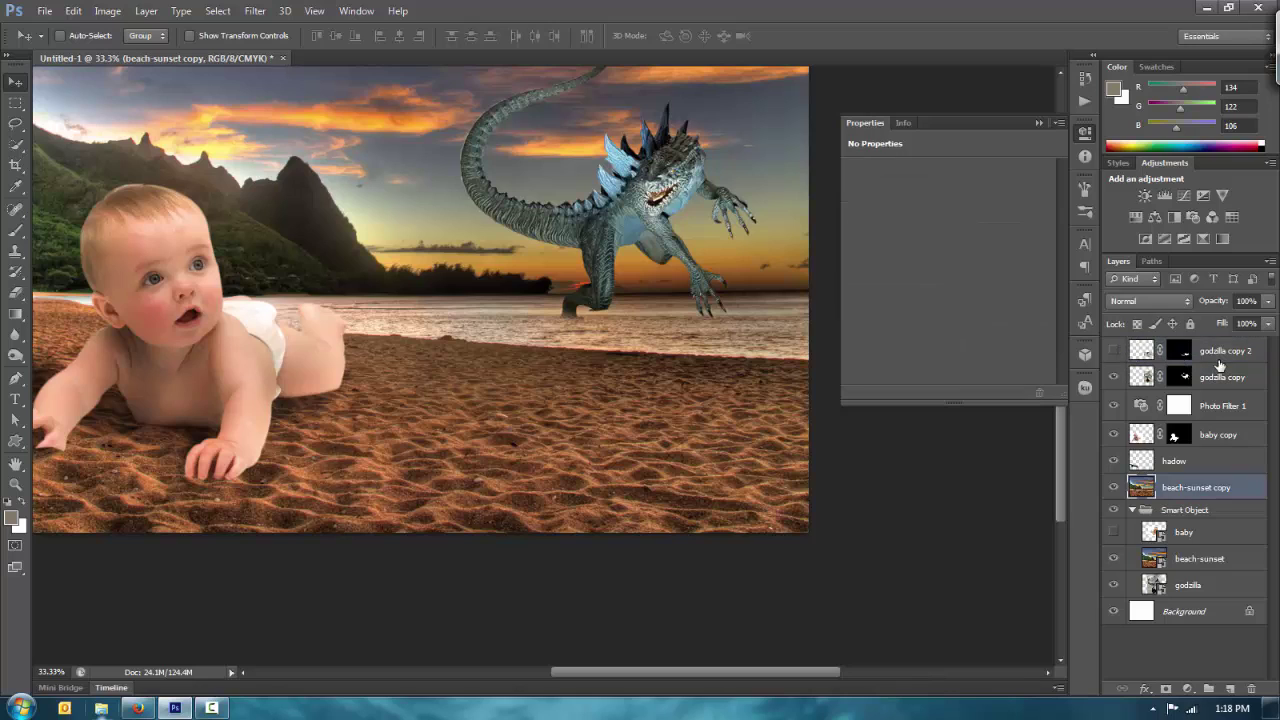
click(15, 124)
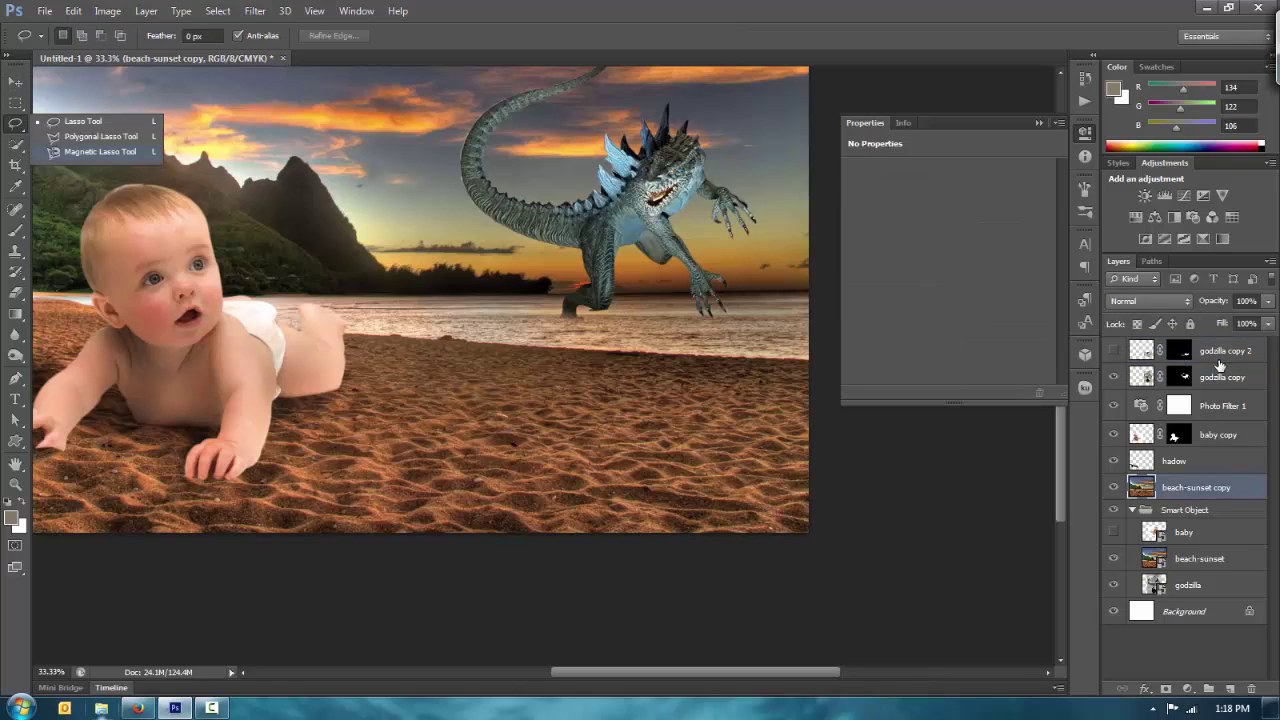
click(97, 153)
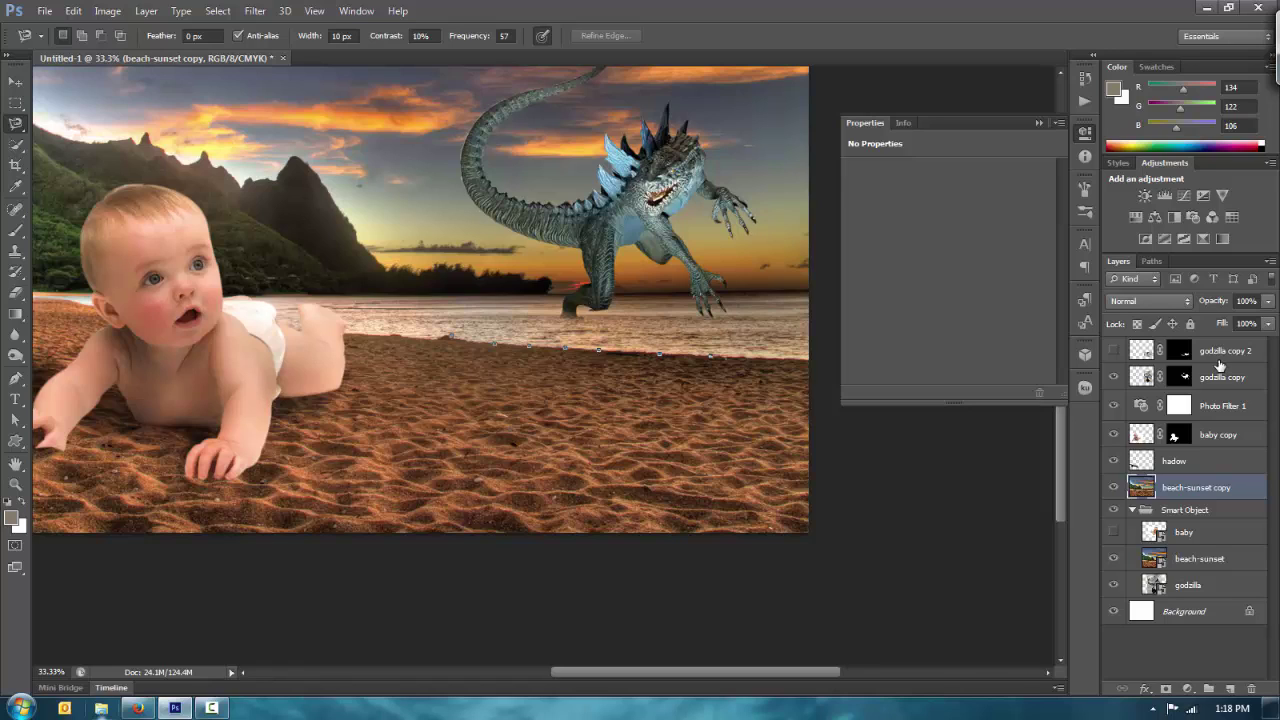
mouse_move(742, 358)
mouse_down()
mouse_move(807, 365)
mouse_move(795, 515)
mouse_move(589, 530)
mouse_move(476, 479)
mouse_move(440, 393)
mouse_move(452, 343)
mouse_up()
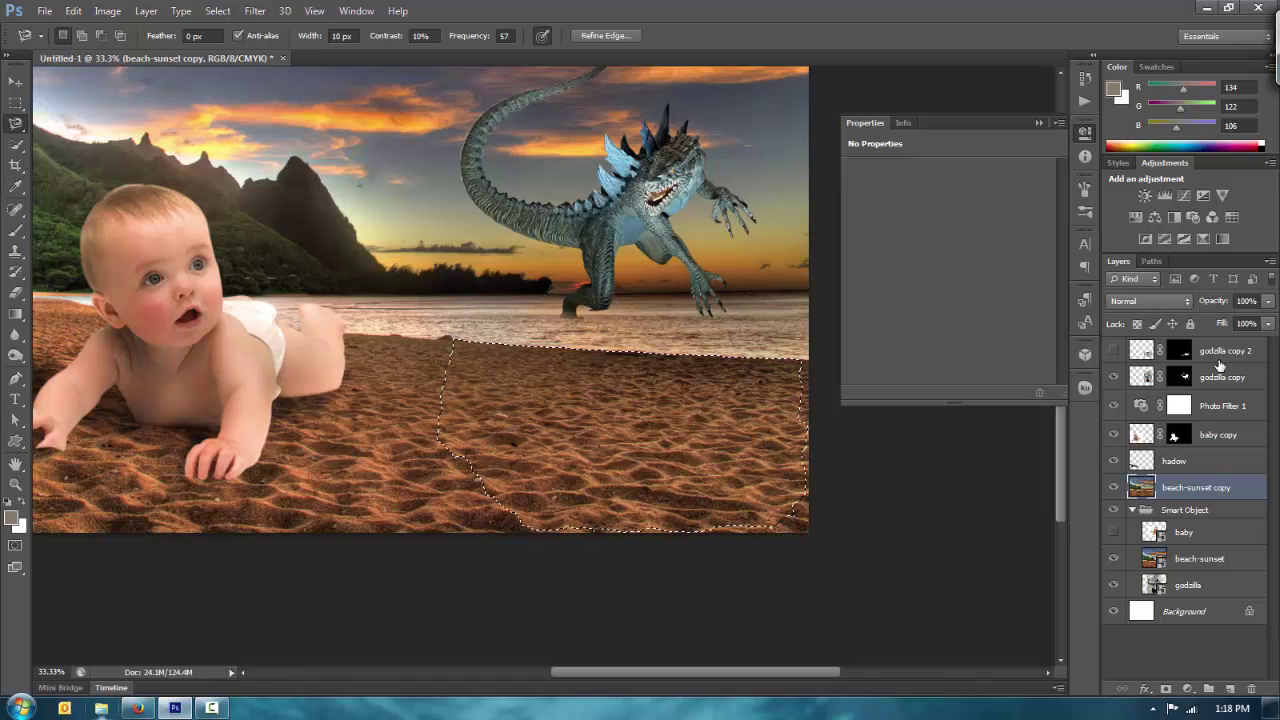
- Show the reflection layer again and paint its mask black inside the selection to hide the reflection on the sand
click(1218, 358)
click(1113, 350)
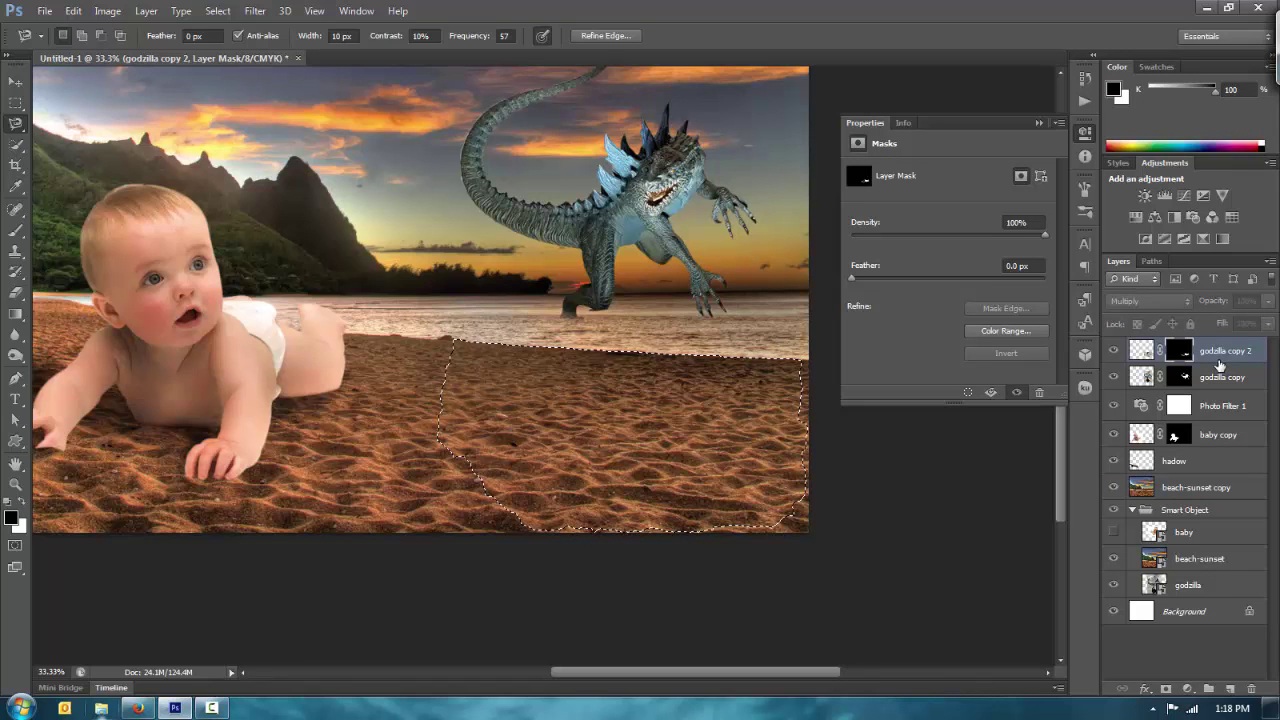
key(ctrl+BackSpace)
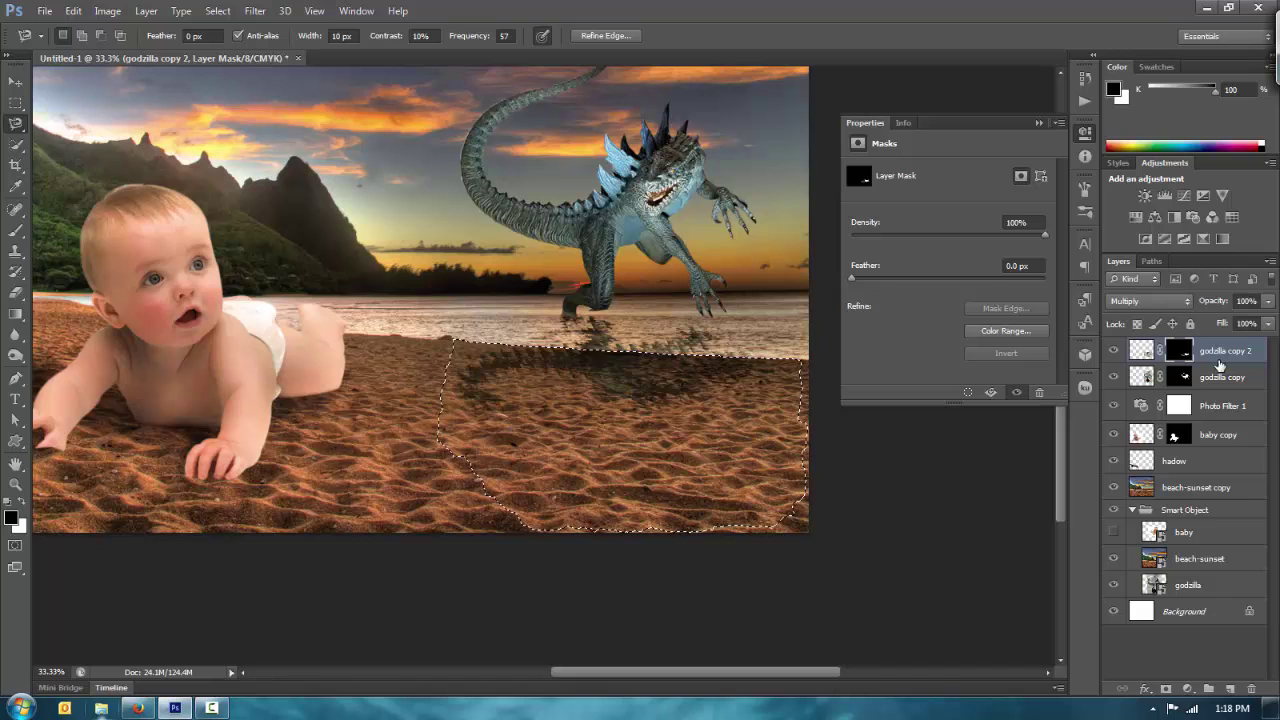
key(b)
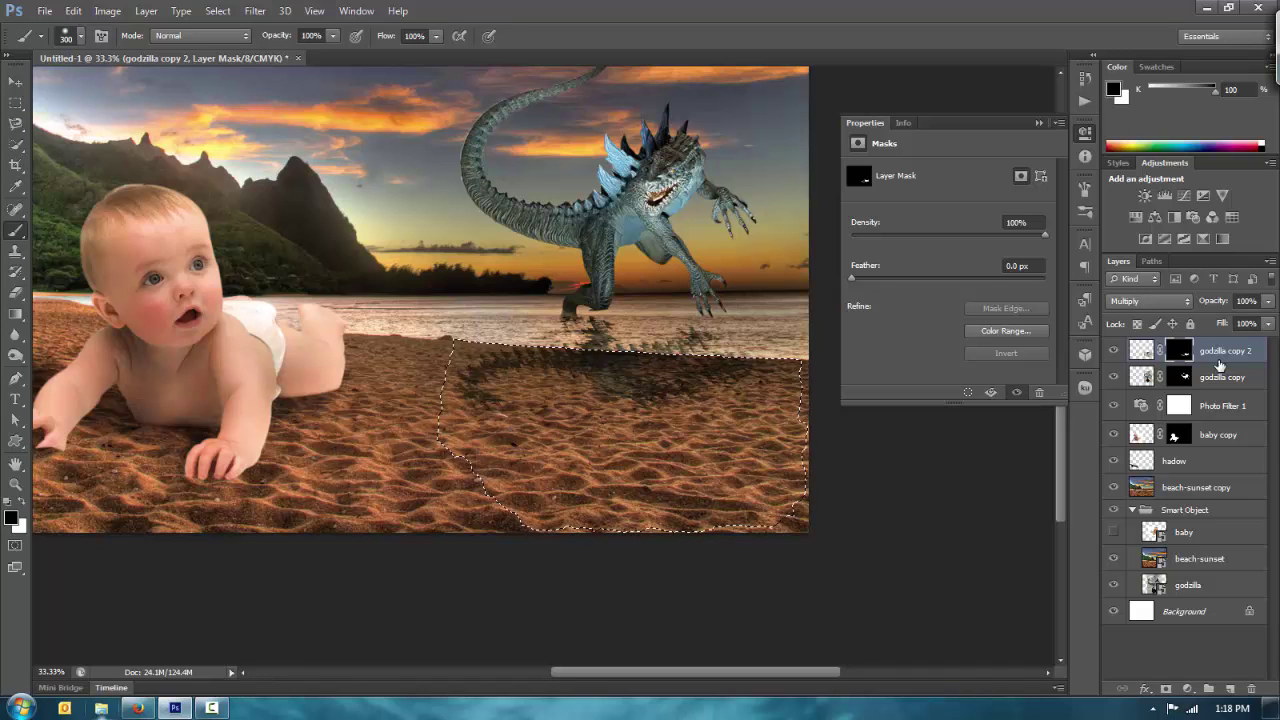
mouse_move(722, 404)
mouse_down()
mouse_move(592, 388)
mouse_move(735, 380)
mouse_up()
drag(560, 382, 490, 378)
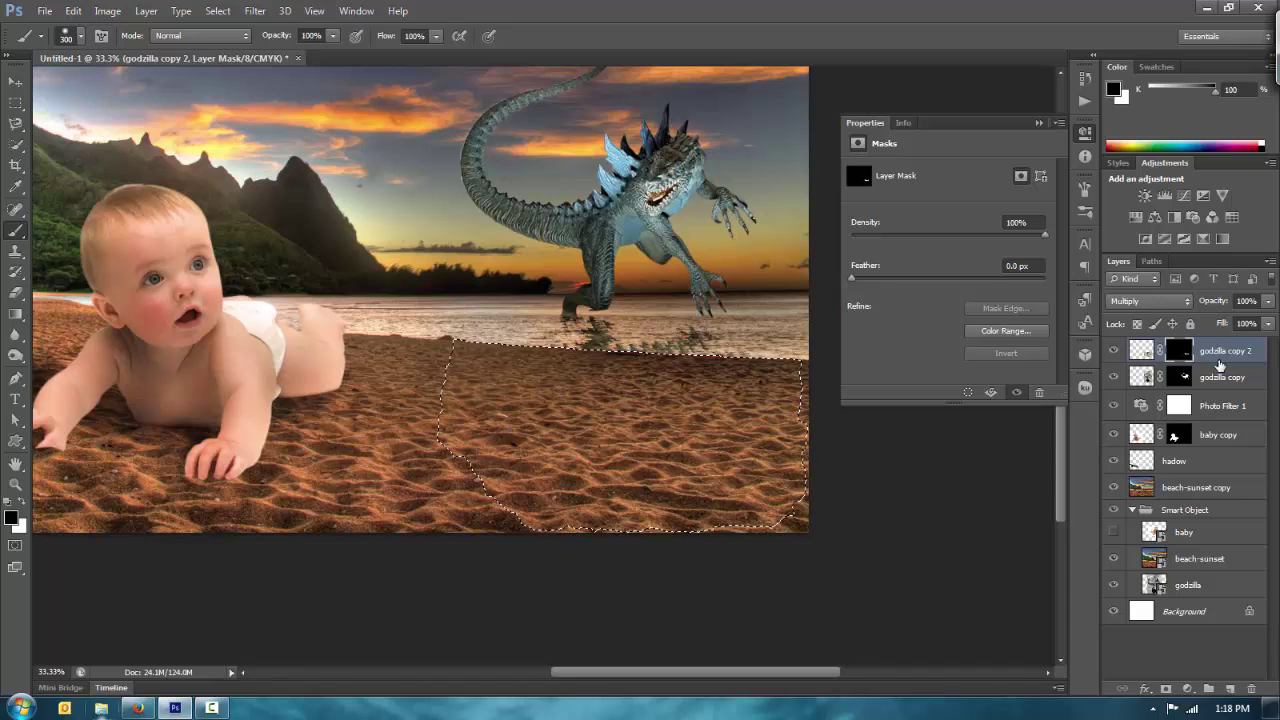
- Deselect the sand area and rename the godzilla copy 2 reflection layer to "godzilla hadow"
key(ctrl+d)
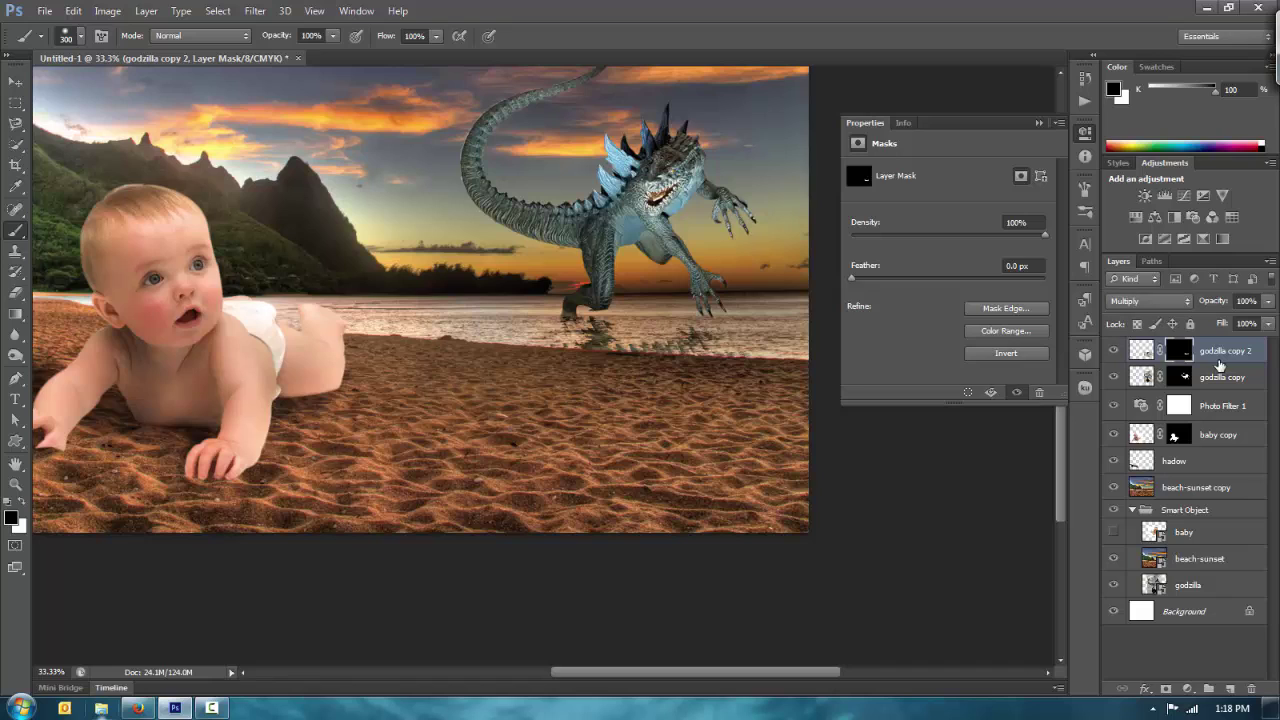
click(1218, 364)
double_click(1218, 364)
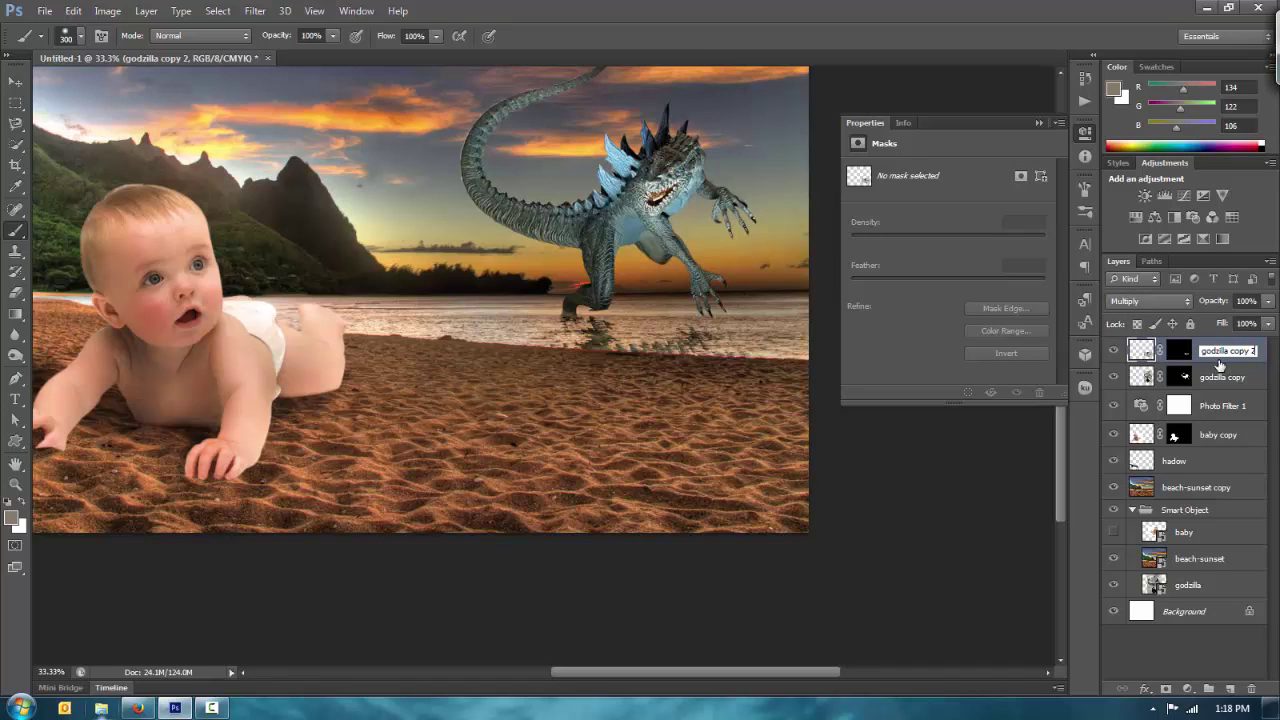
key(BackSpace)
key(BackSpace)
key(BackSpace)
key(BackSpace)
key(BackSpace)
key(BackSpace)
key(BackSpace)
text(hadow)
key(Return)
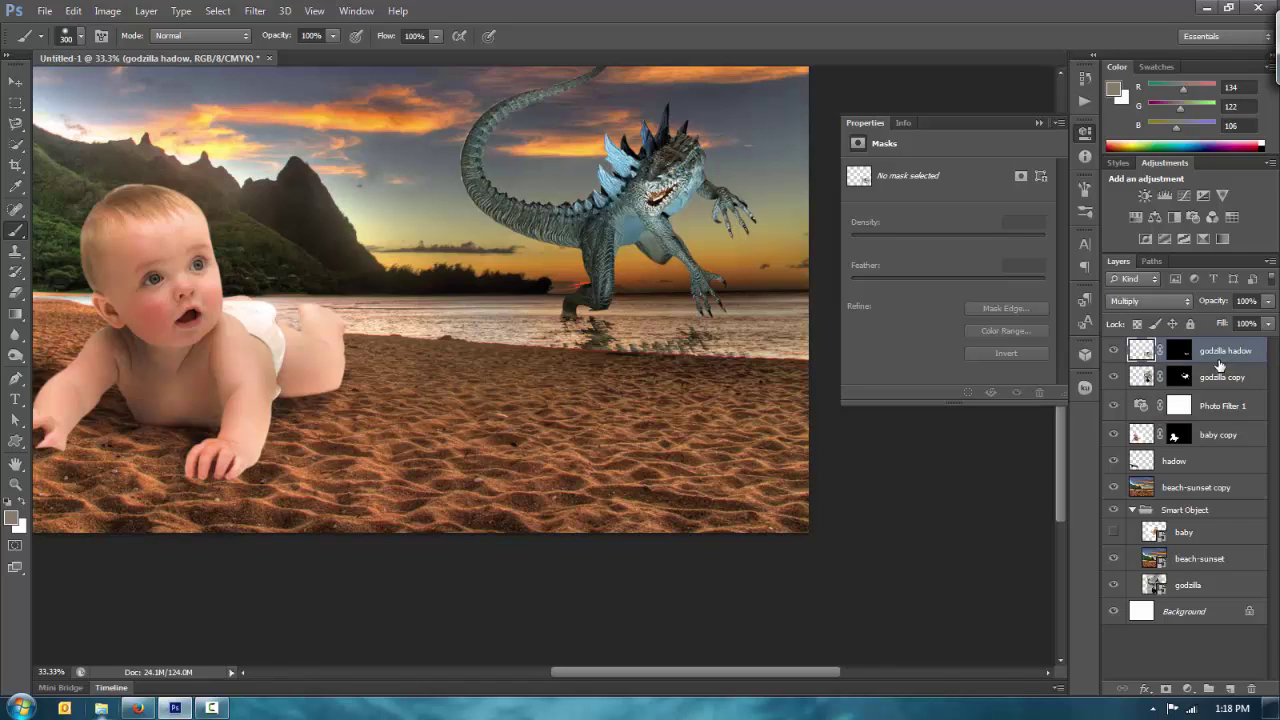
- Duplicate the Photo Filter 1 adjustment layer and move the copy directly above the godzilla copy layer
click(1219, 366)
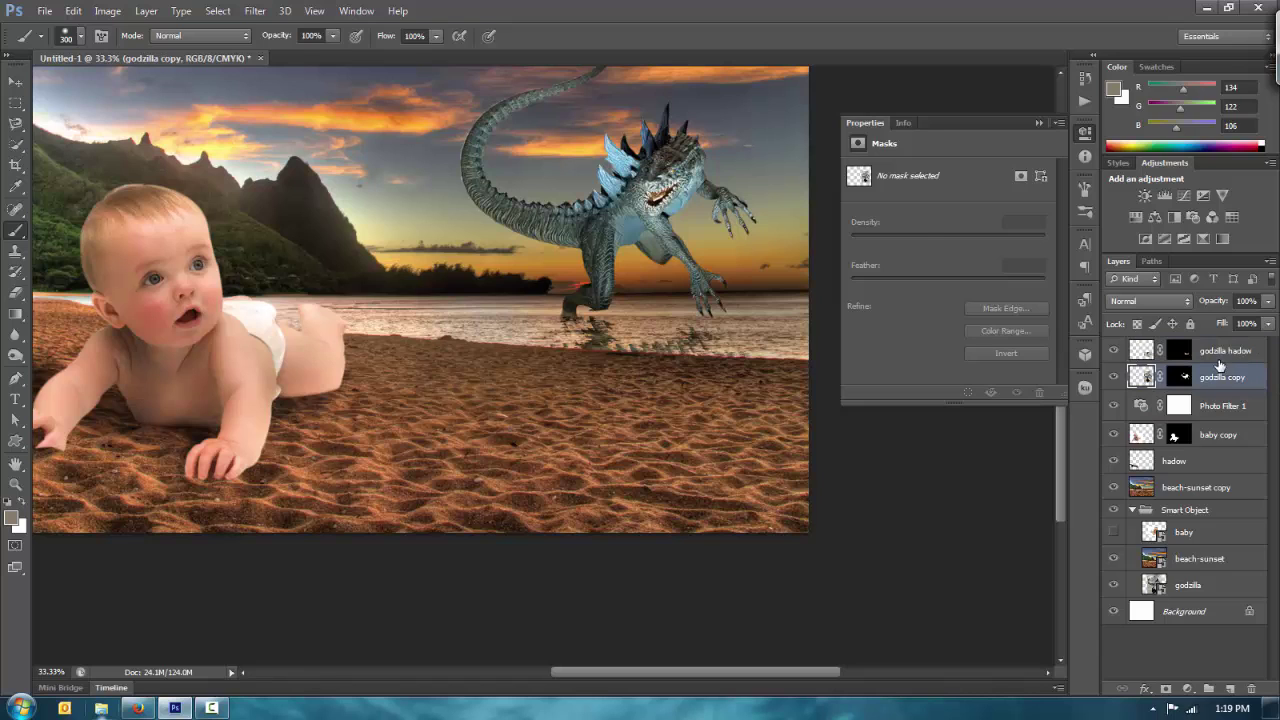
click(1222, 405)
right_click(1222, 405)
click(1065, 134)
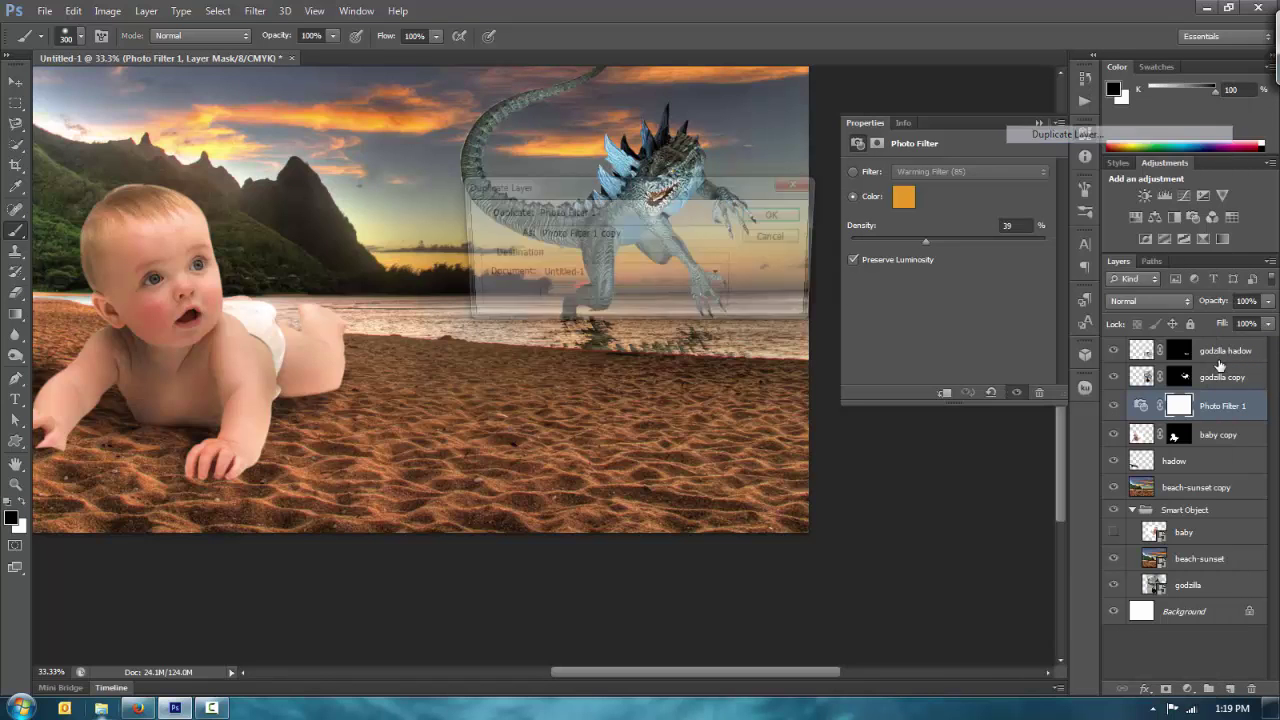
key(Return)
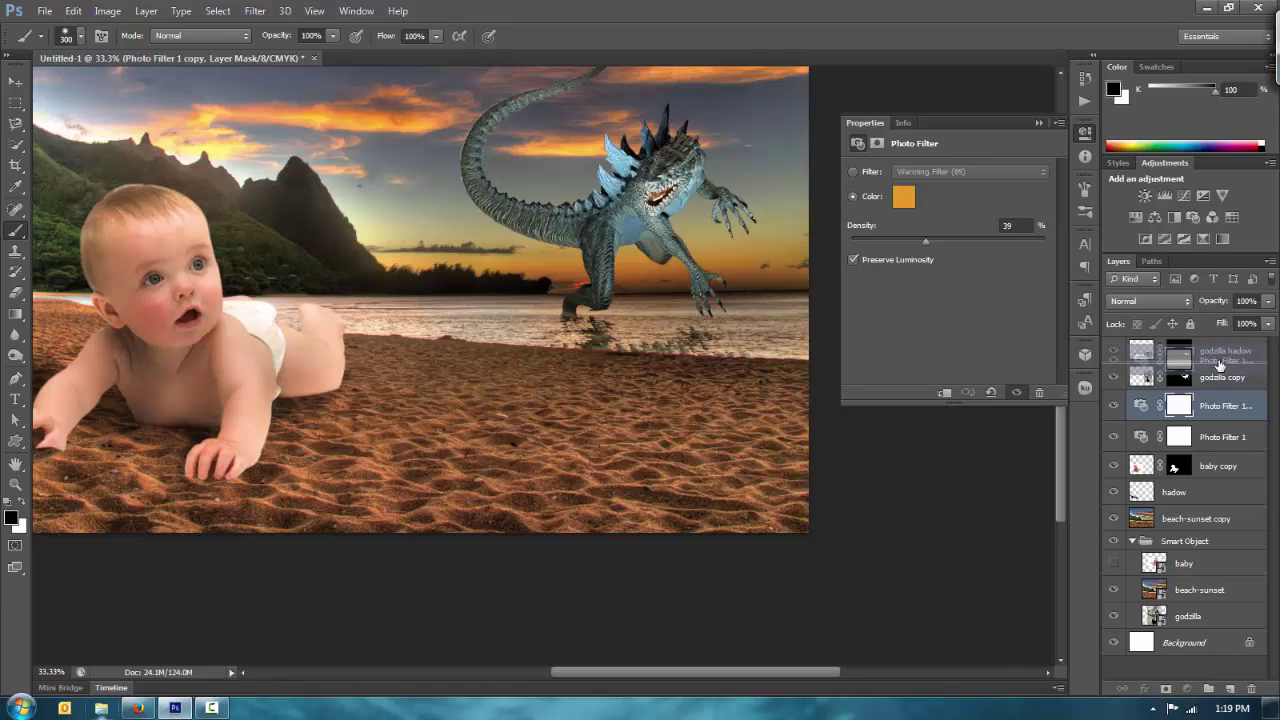
key(ctrl+bracketright)
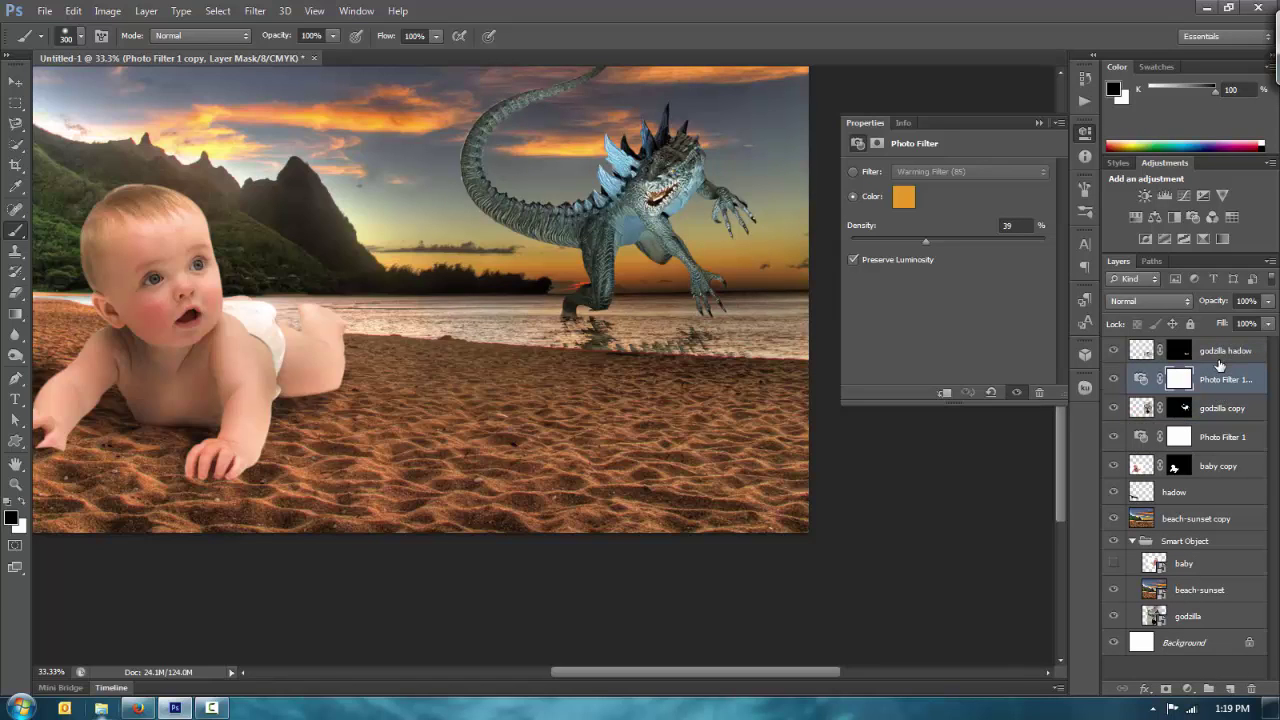
- Clip the duplicated photo filter to the godzilla copy layer and set its density to 62%
right_click(1220, 366)
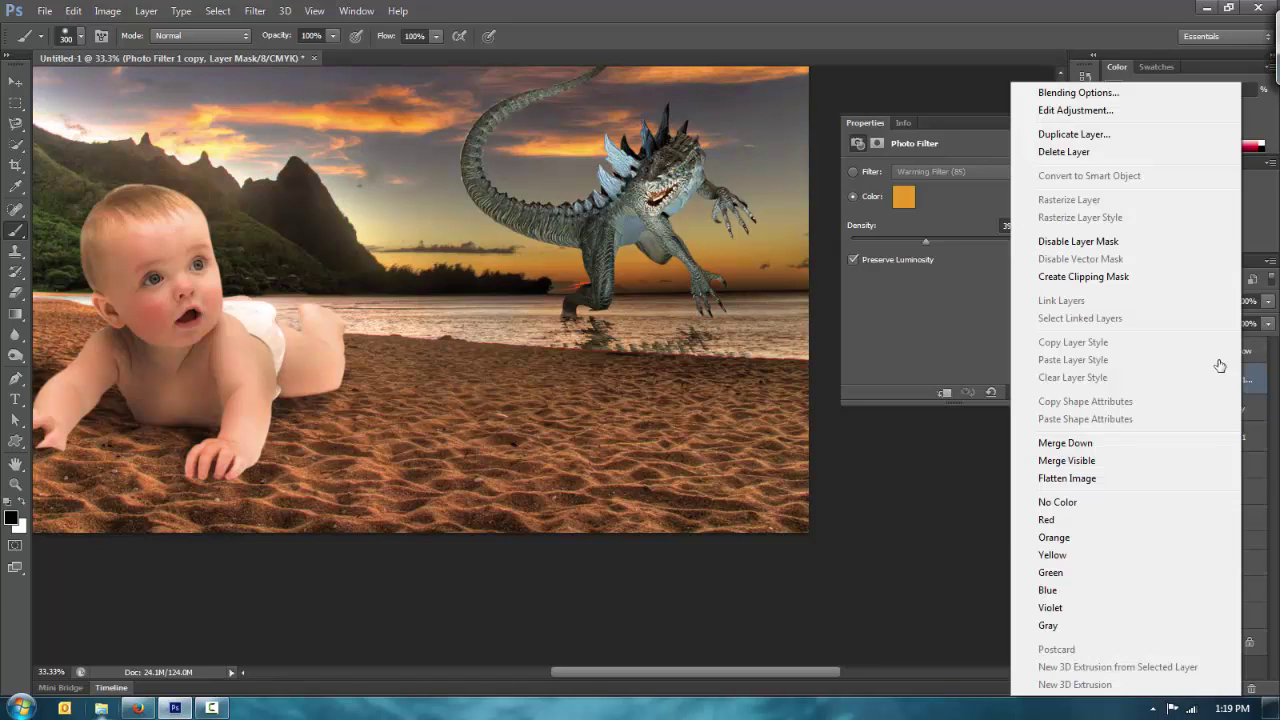
click(1084, 277)
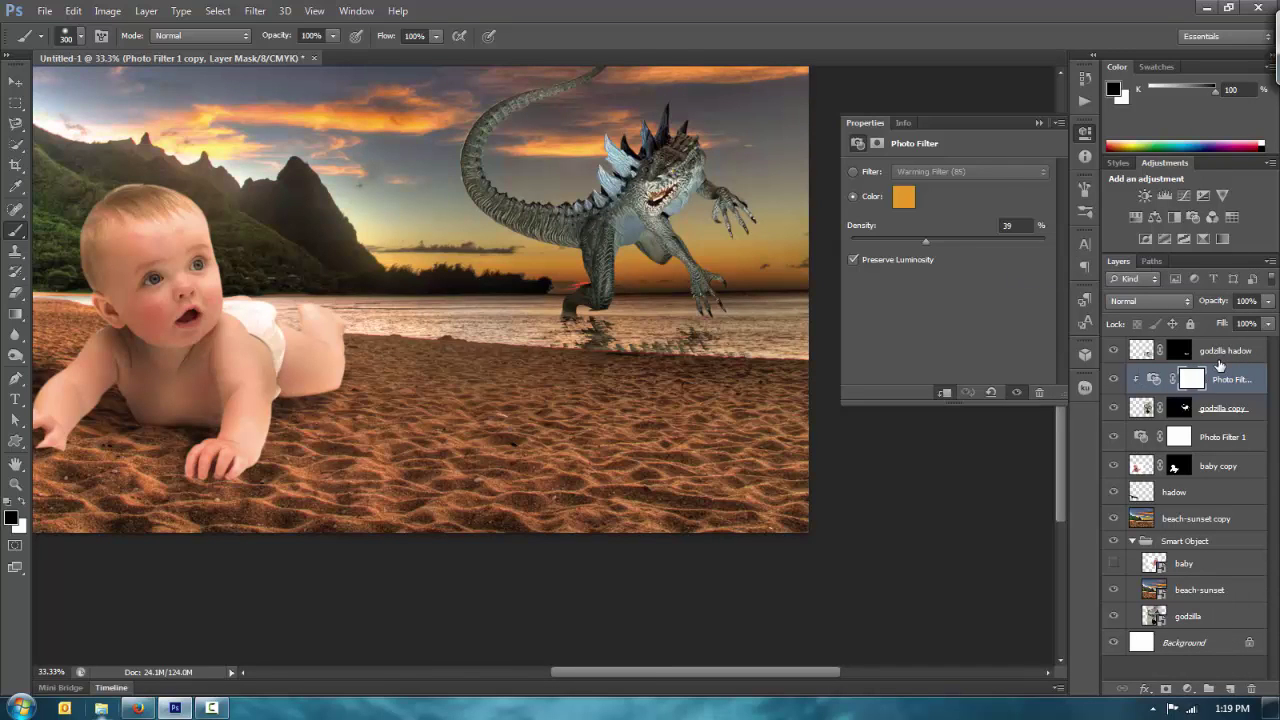
drag(926, 241, 970, 241)
key(ctrl+minus)
key(ctrl+minus)
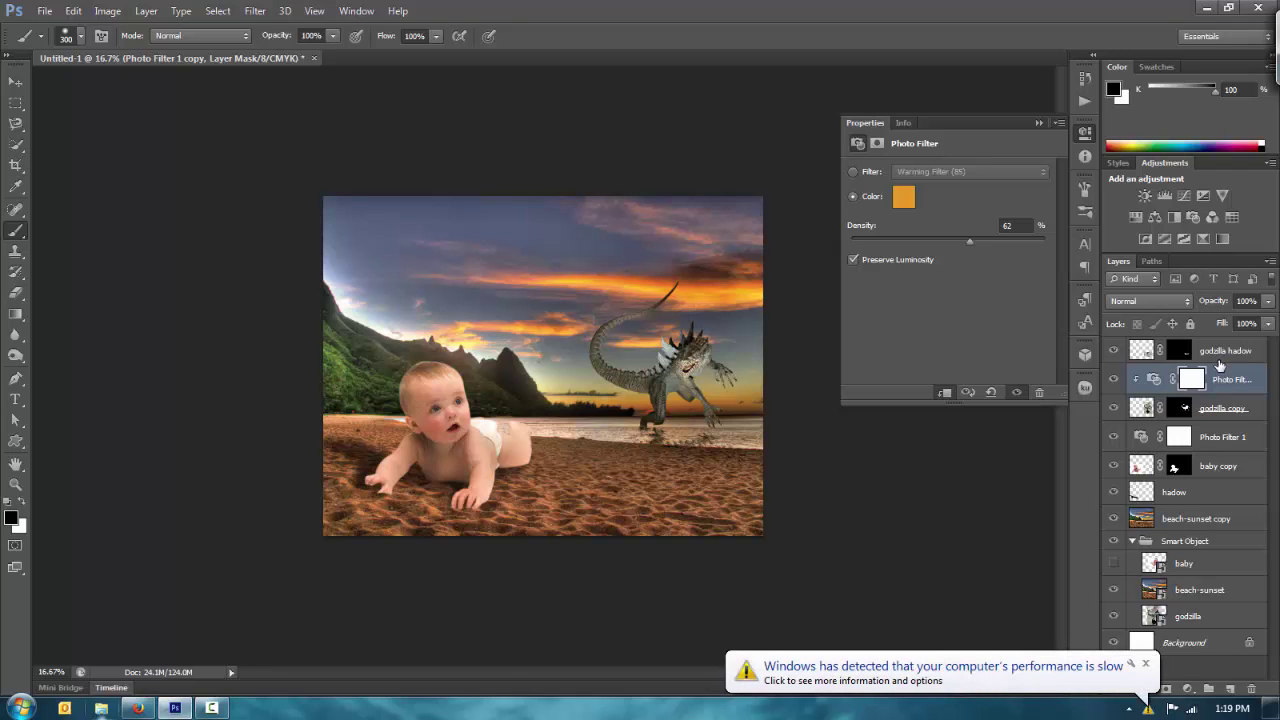
key(ctrl+plus)
key(ctrl+plus)
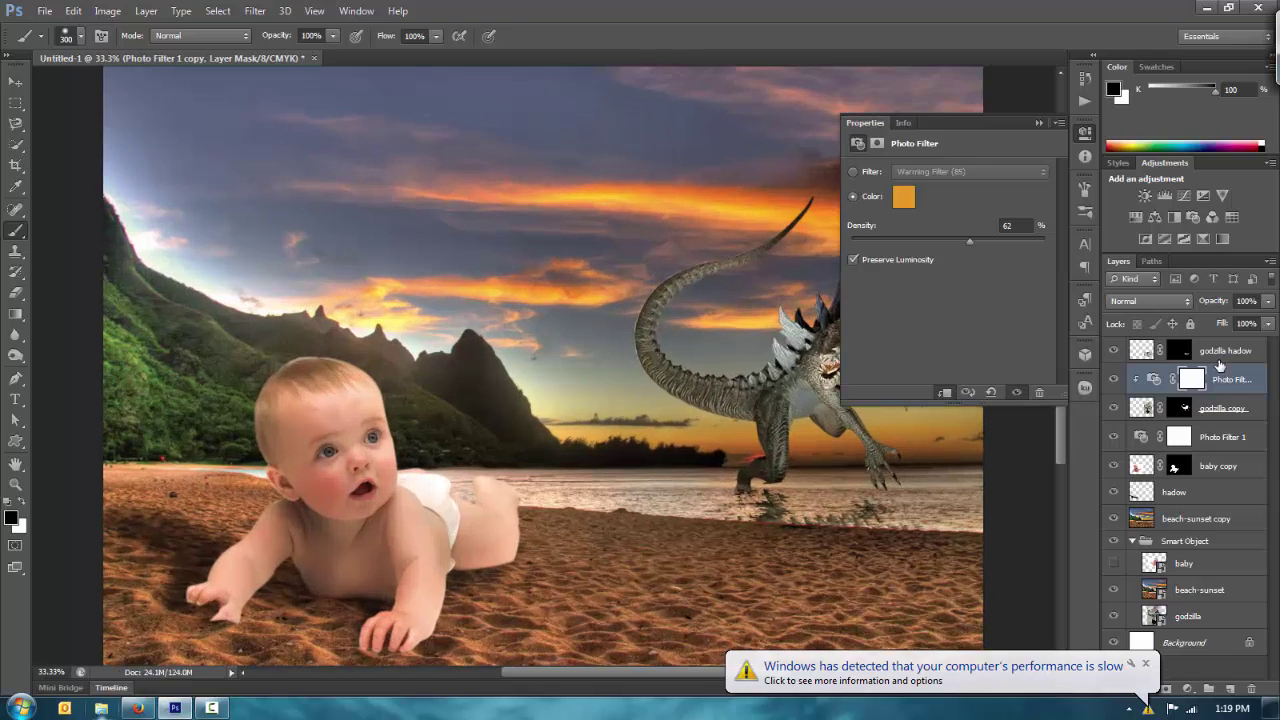
click(1219, 365)
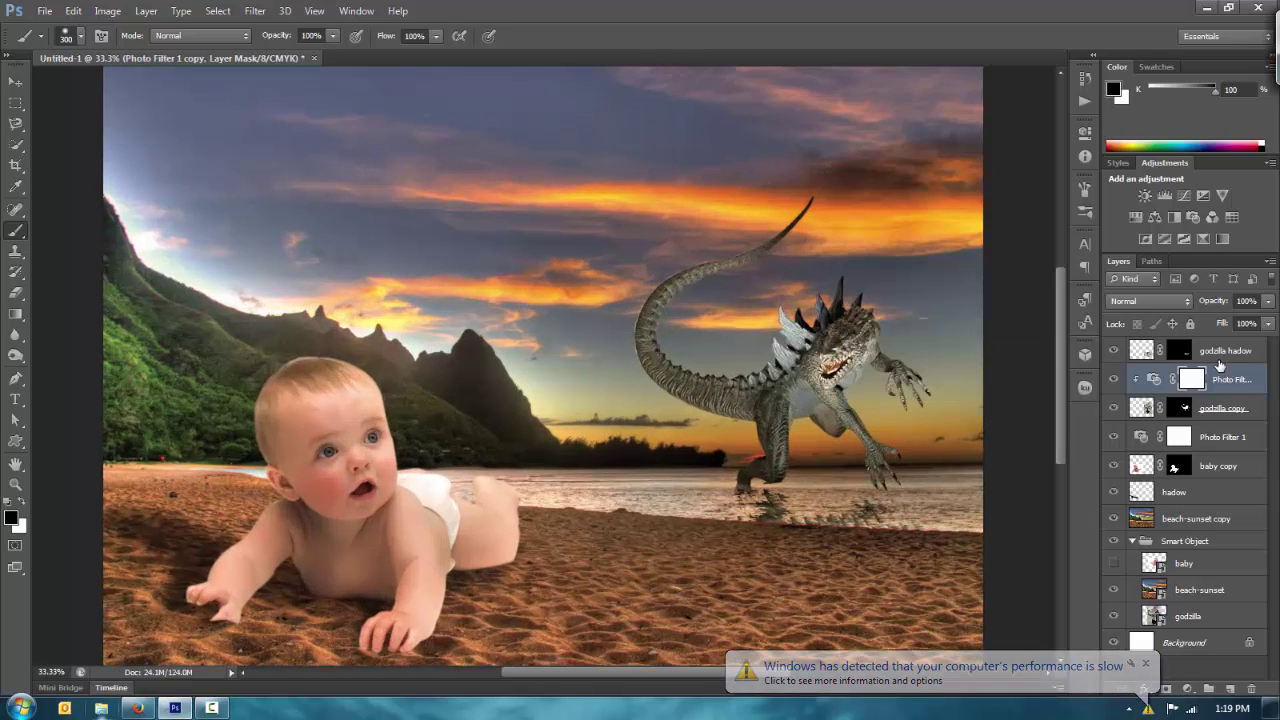
scroll(1219, 365, down, 3)
scroll(1219, 365, left, 2)
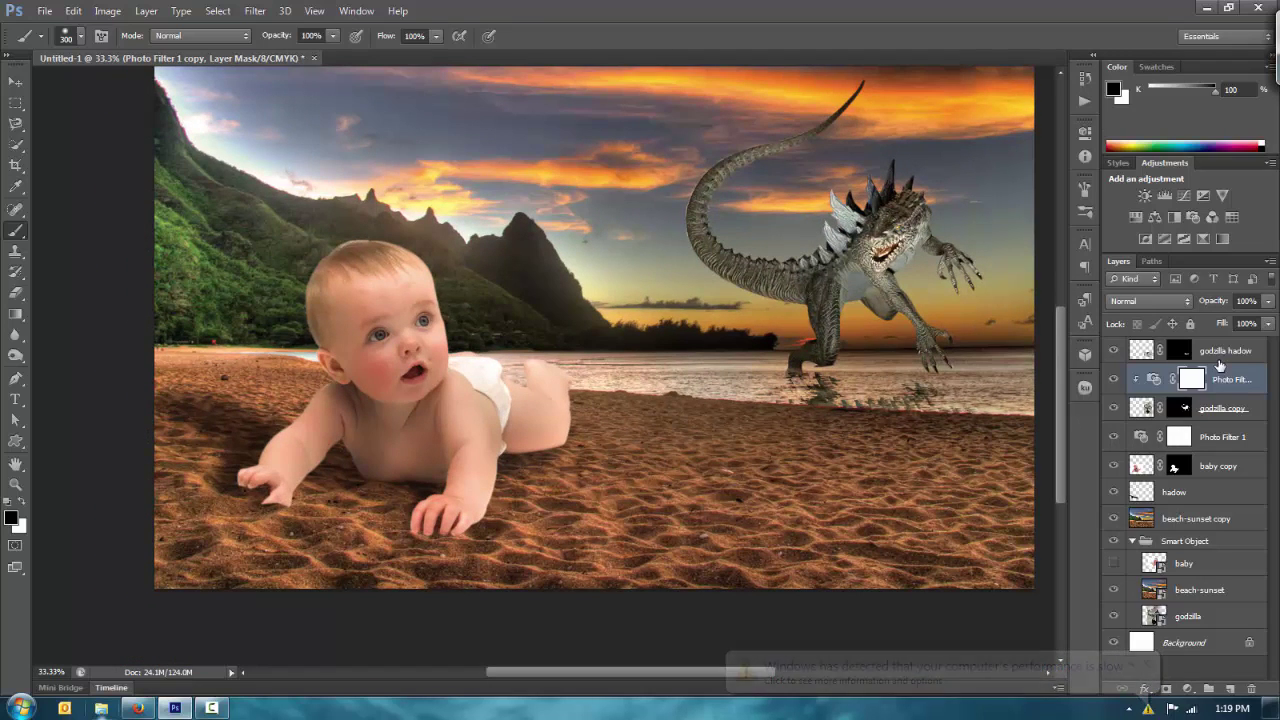
- Switch to Firefox, search Google Images for "dinoaur egg", and open the white speckled egg picture on its own
key(alt+Tab)
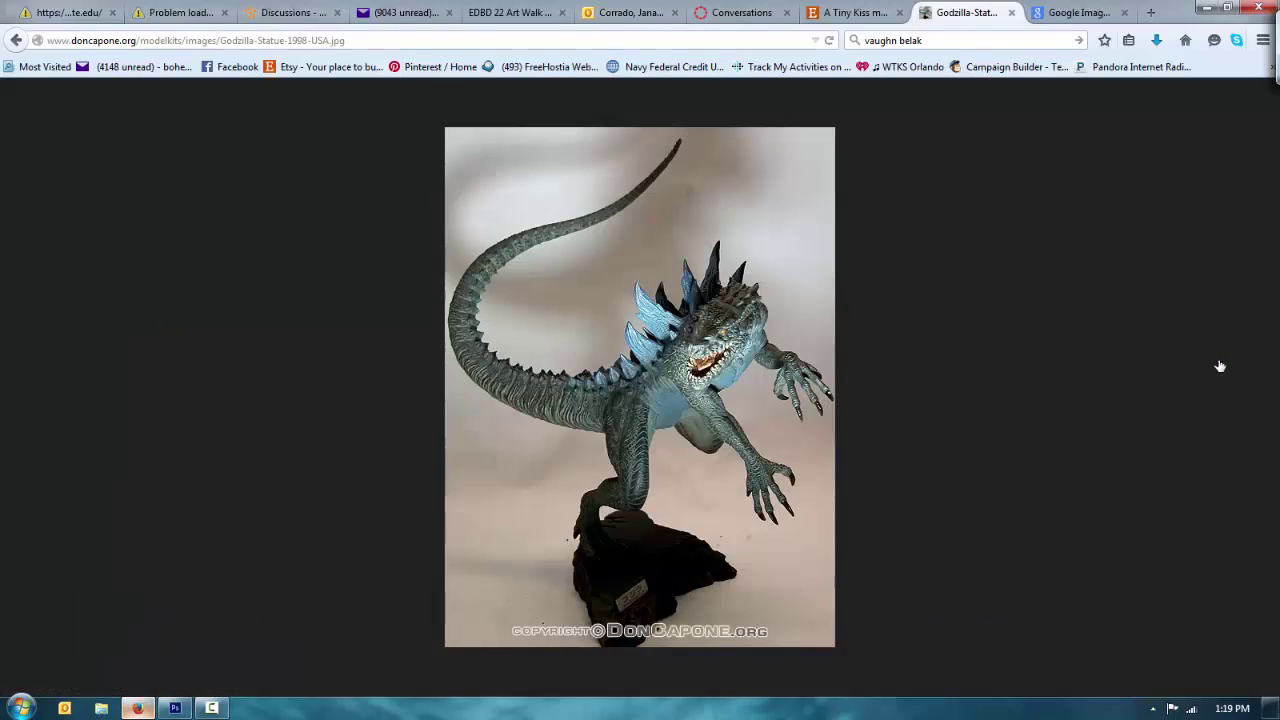
text(egg)
key(Return)
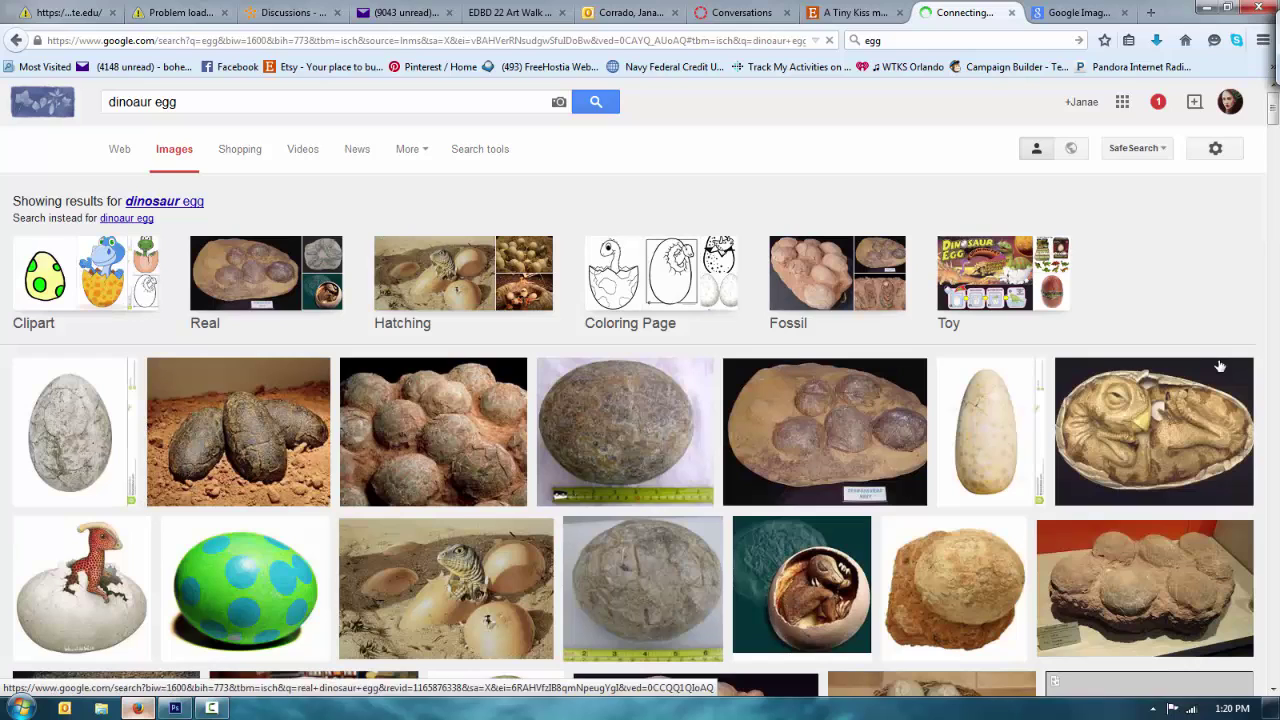
scroll(1220, 366, down, 5)
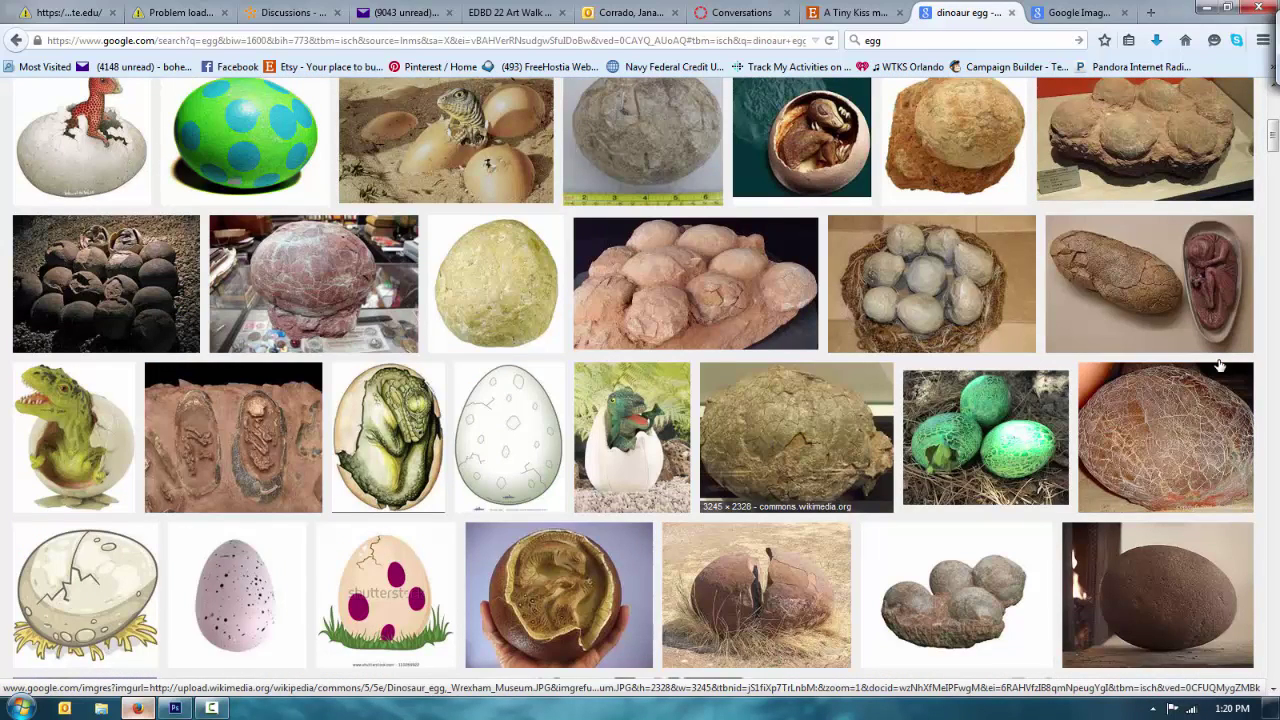
scroll(1220, 366, down, 5)
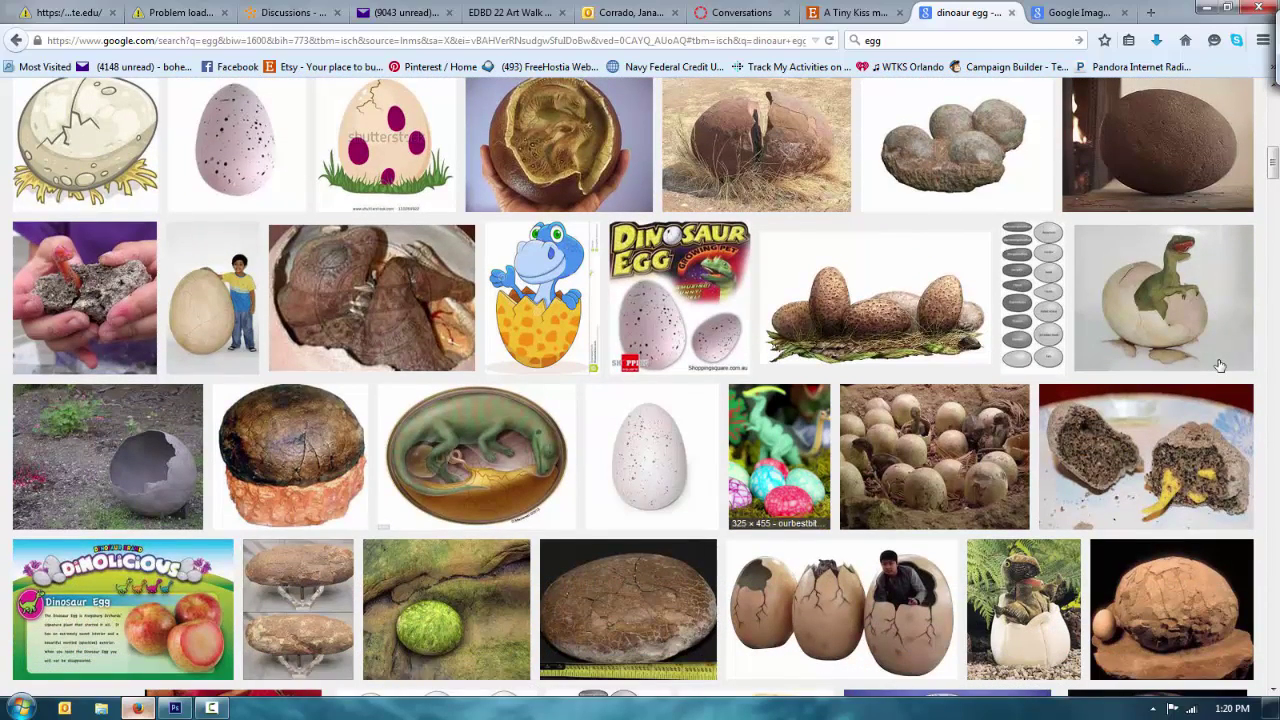
click(650, 455)
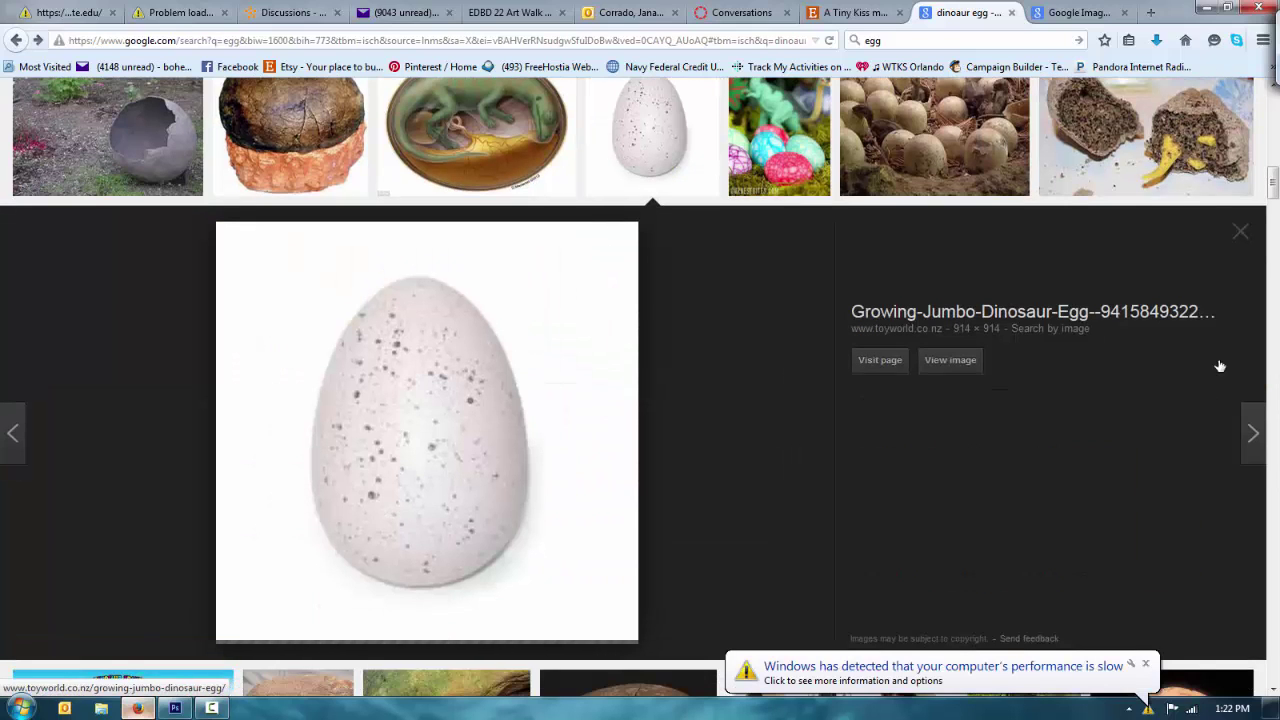
right_click(354, 379)
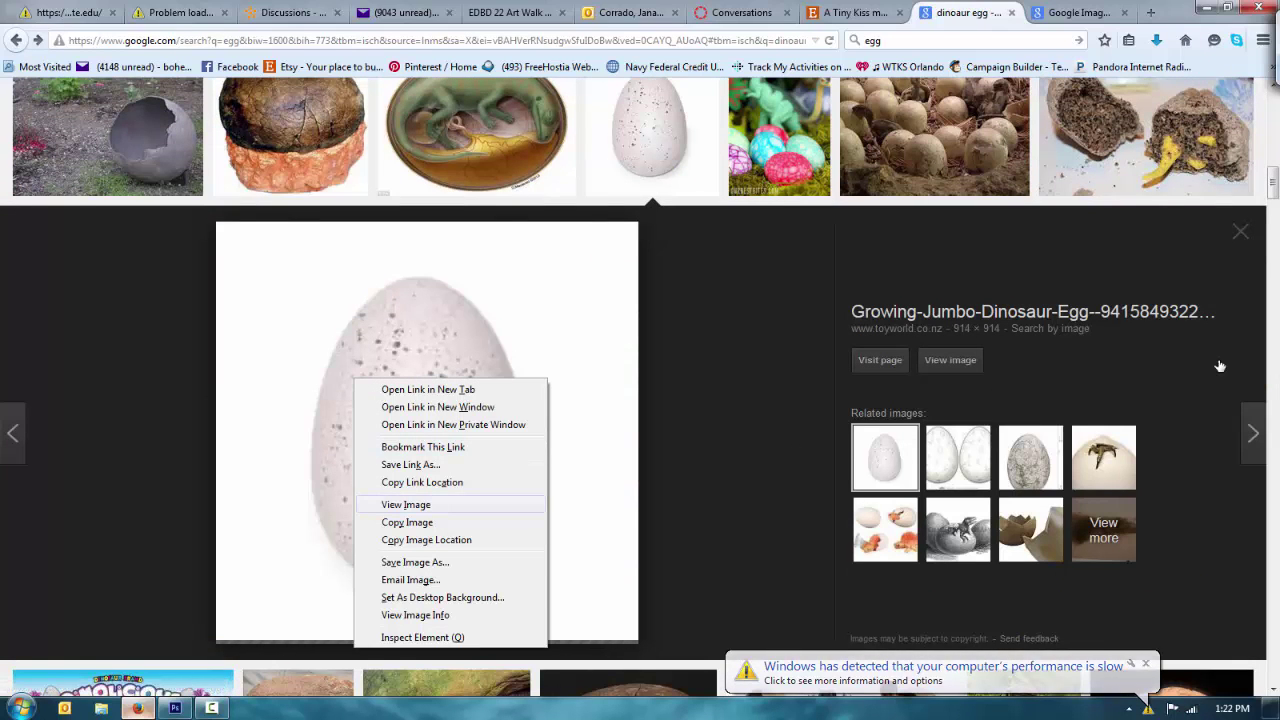
click(406, 505)
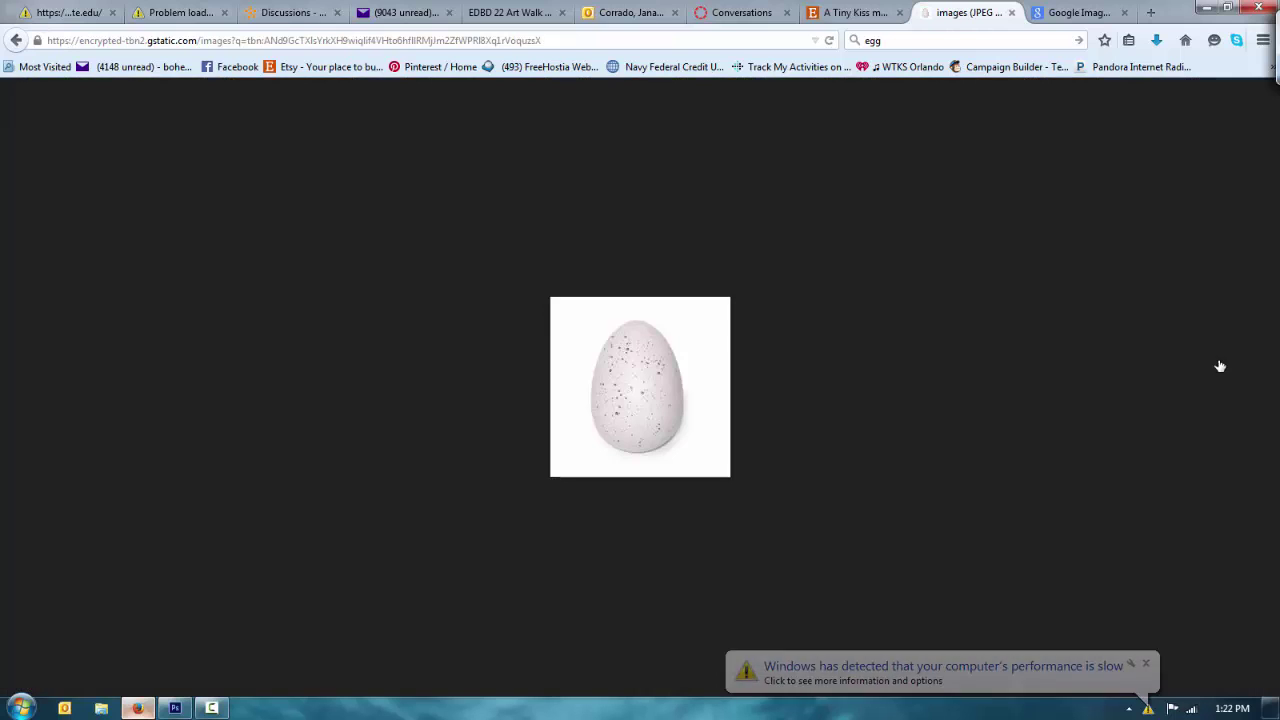
- Save the speckled egg image to the Desktop as a JPEG named "egg"
right_click(663, 367)
click(714, 378)
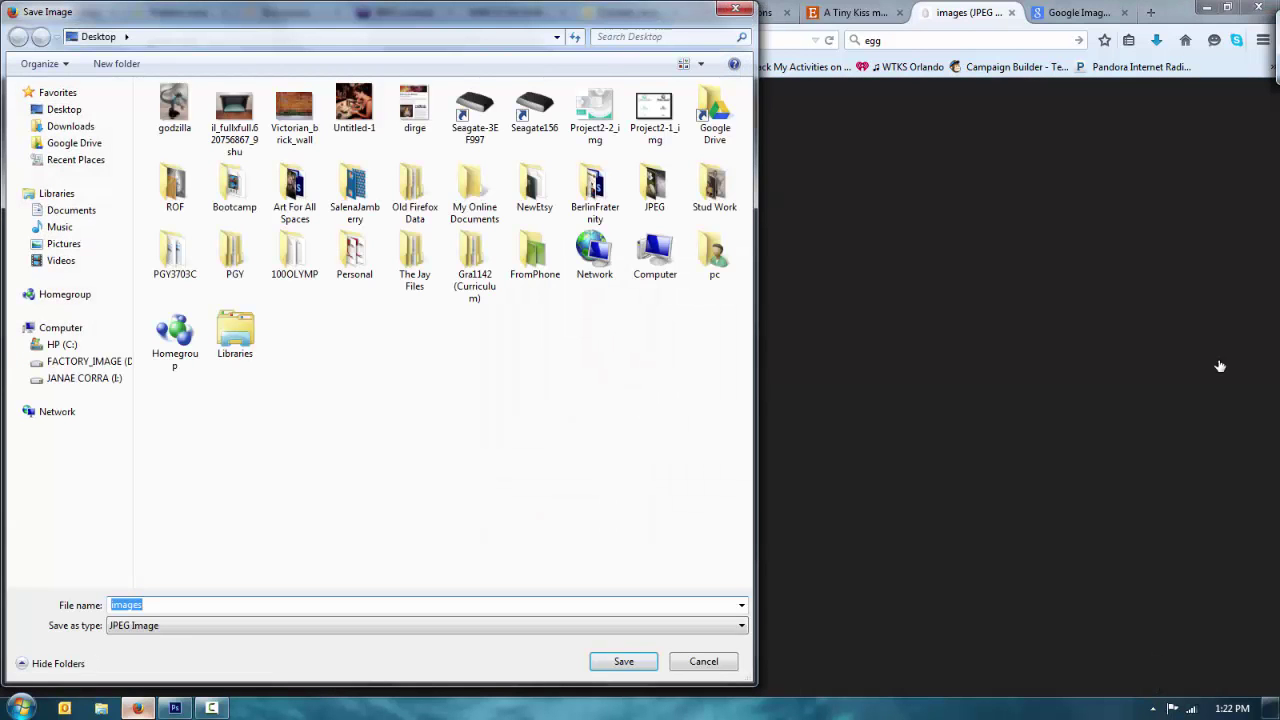
text(egg)
key(Return)
key(Return)
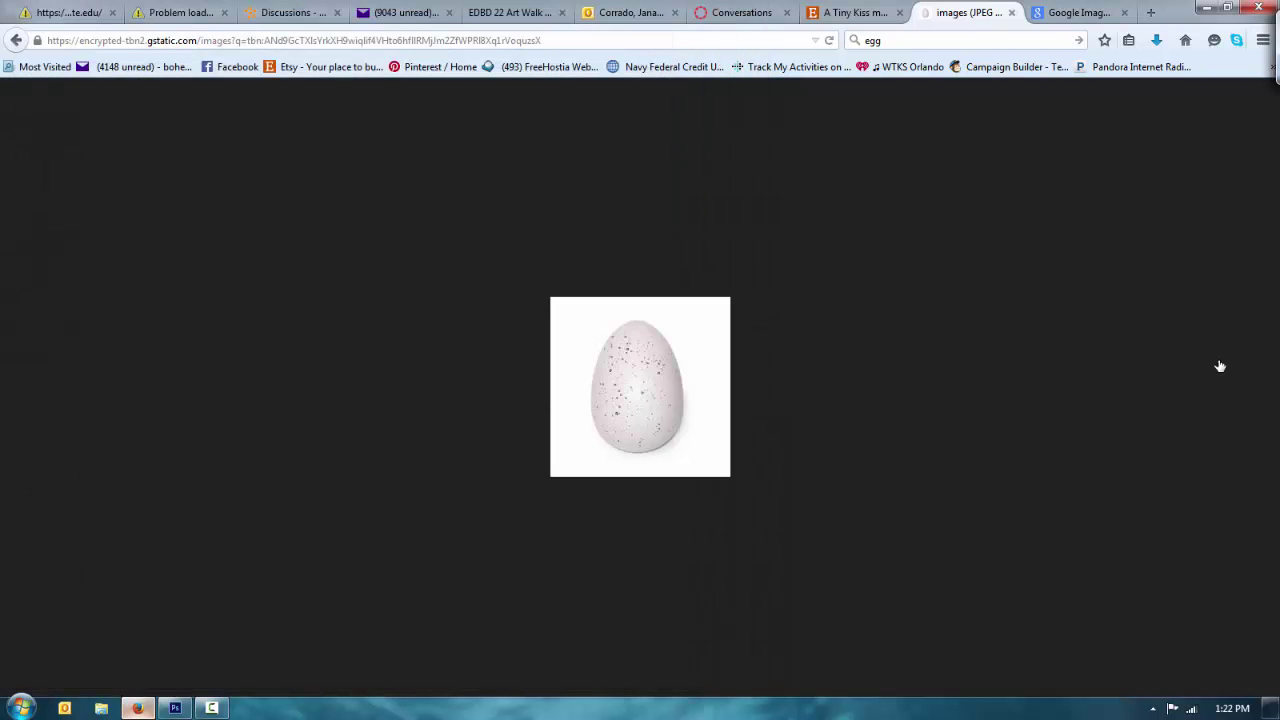
- Switch back to Photoshop and place the egg image from the Desktop into the montage at its default size
key(alt+Tab)
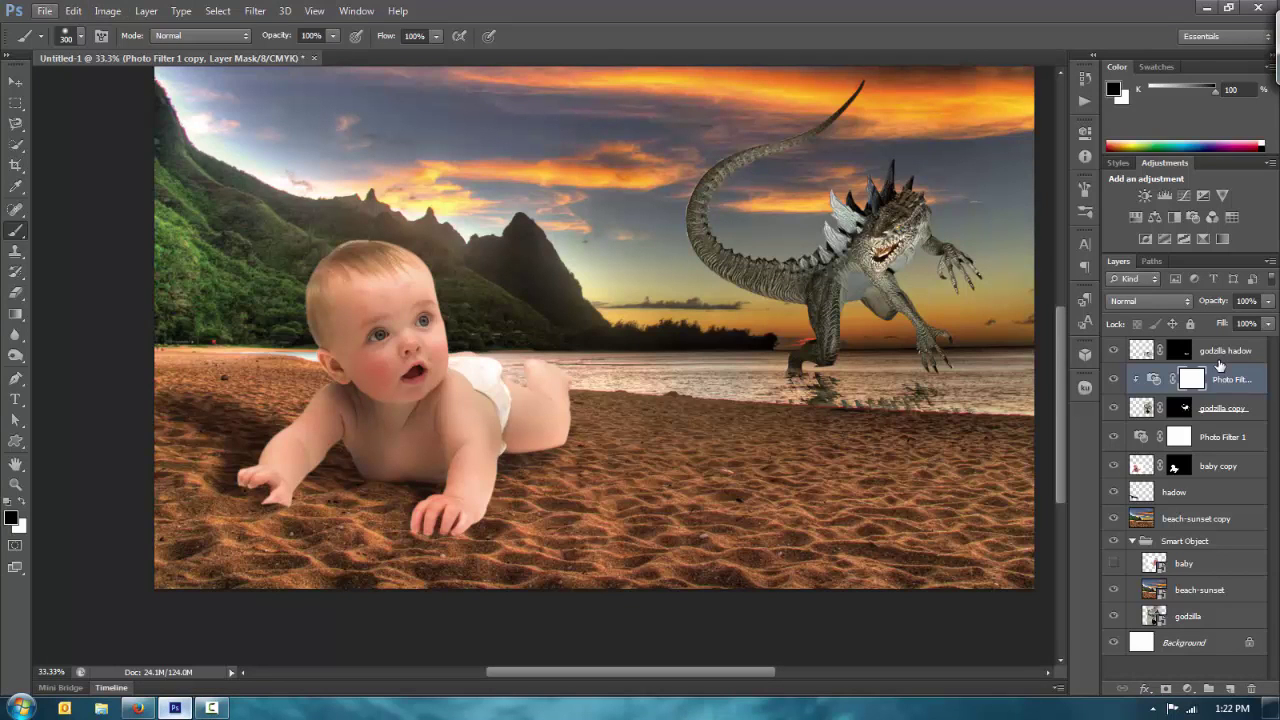
key(alt+f)
key(l)
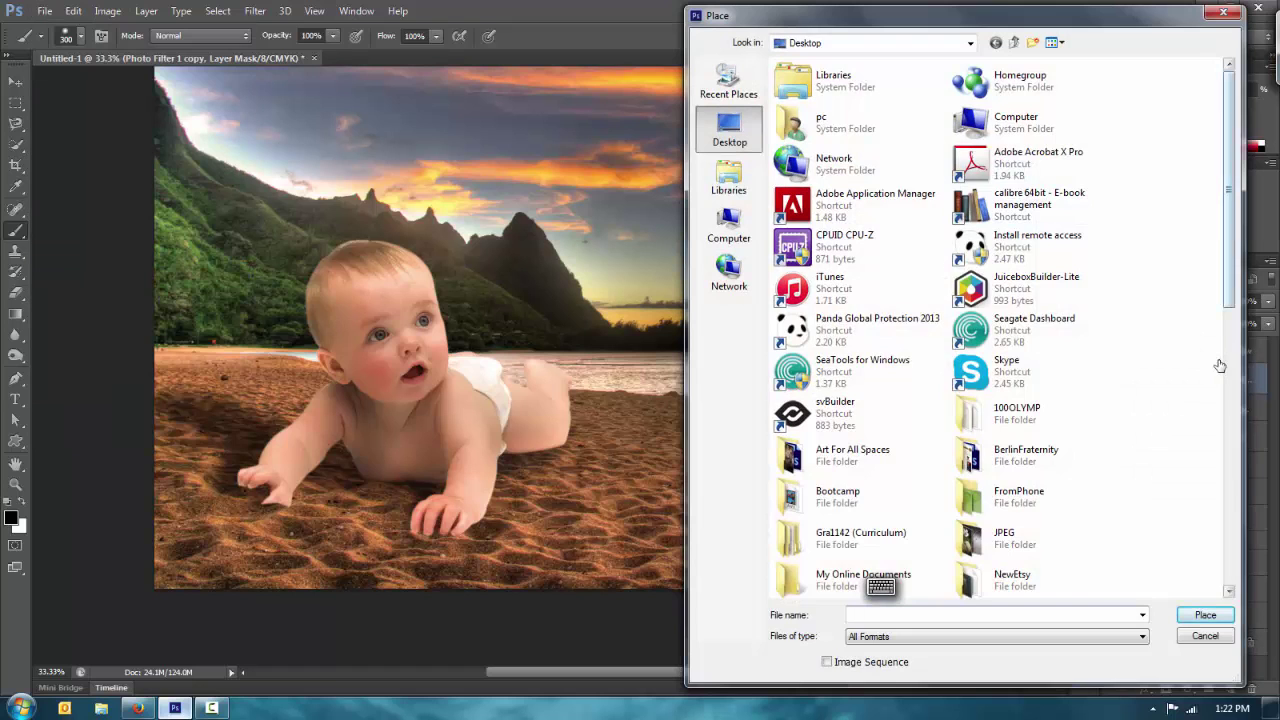
scroll(1219, 366, down, 5)
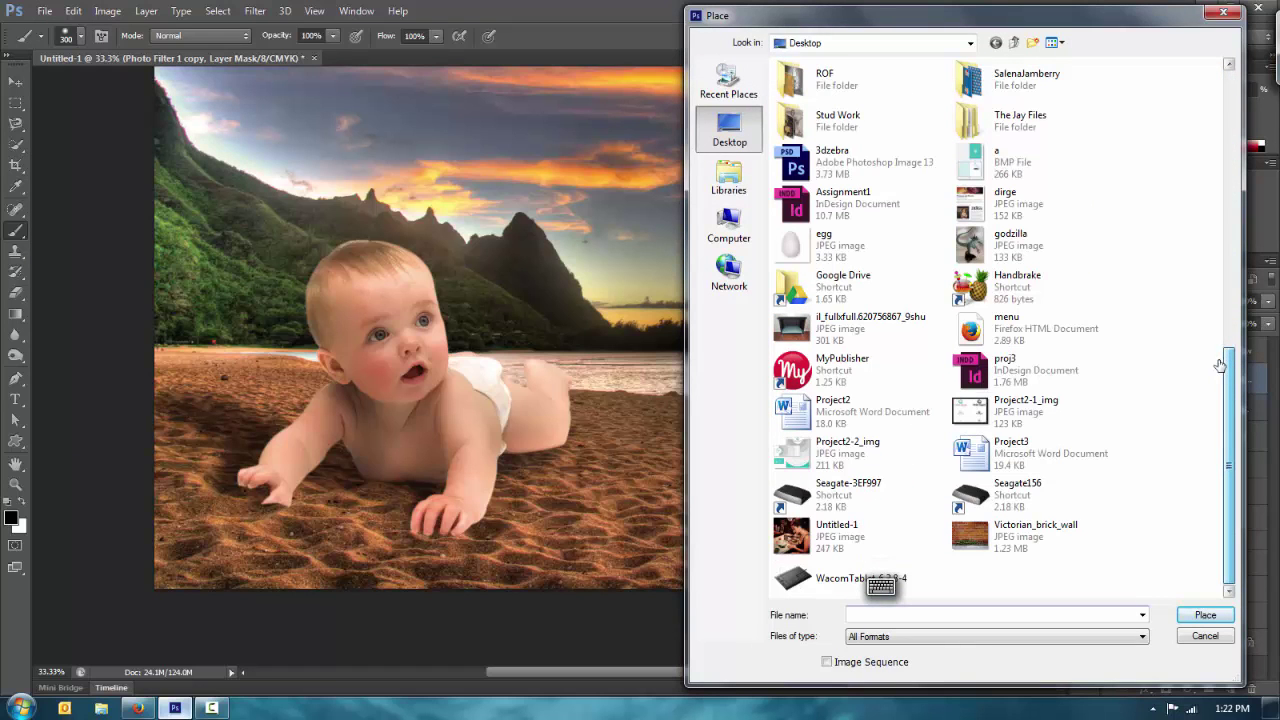
double_click(843, 247)
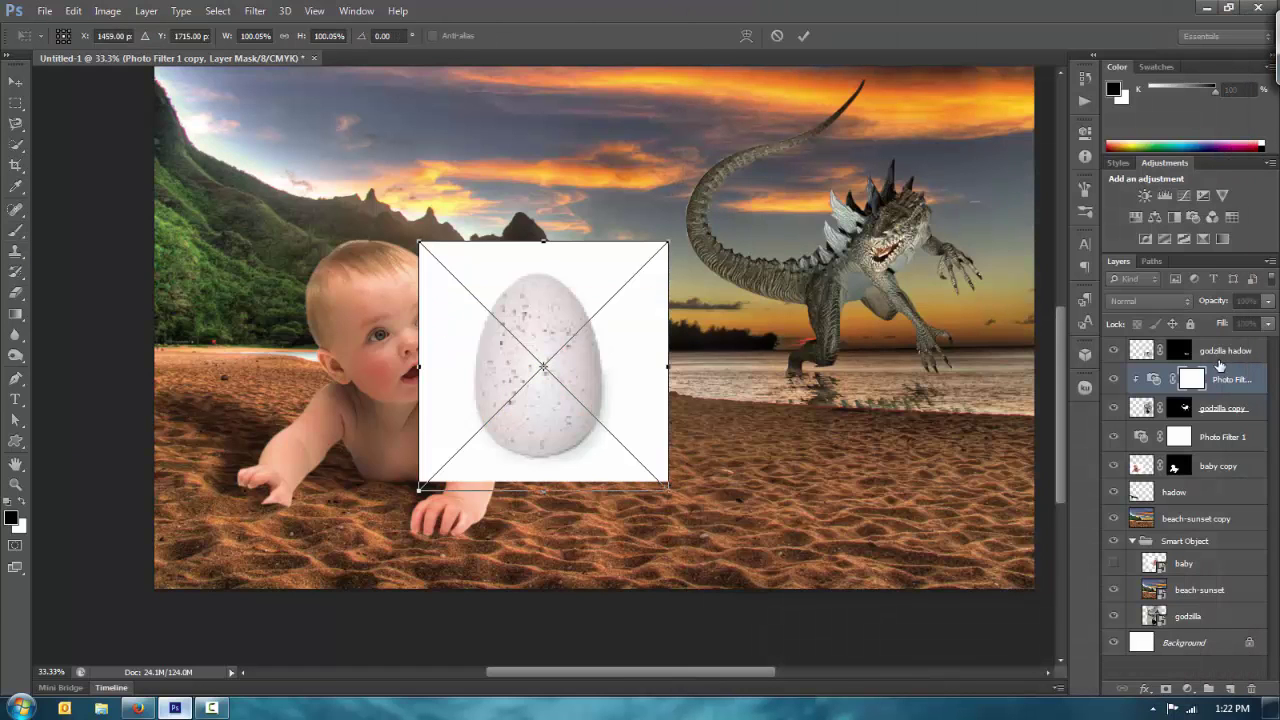
key(b)
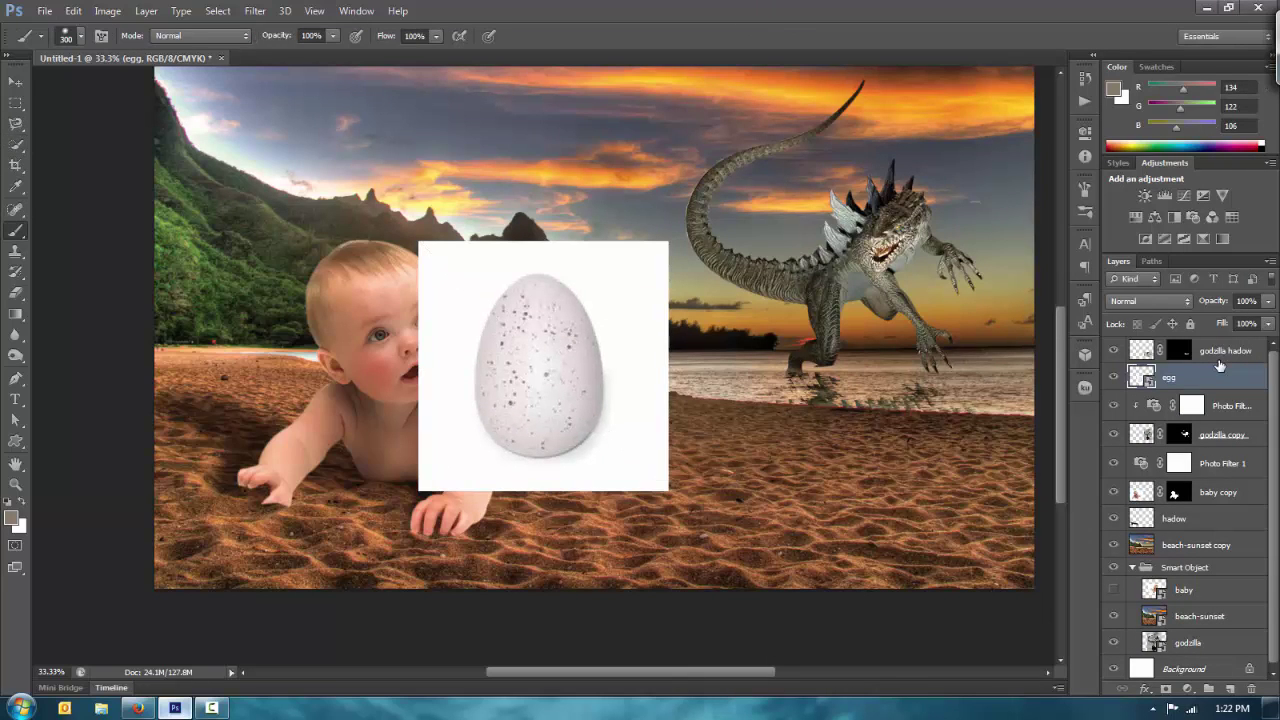
- Select the white background around the egg with the Magic Wand and invert the selection
key(w)
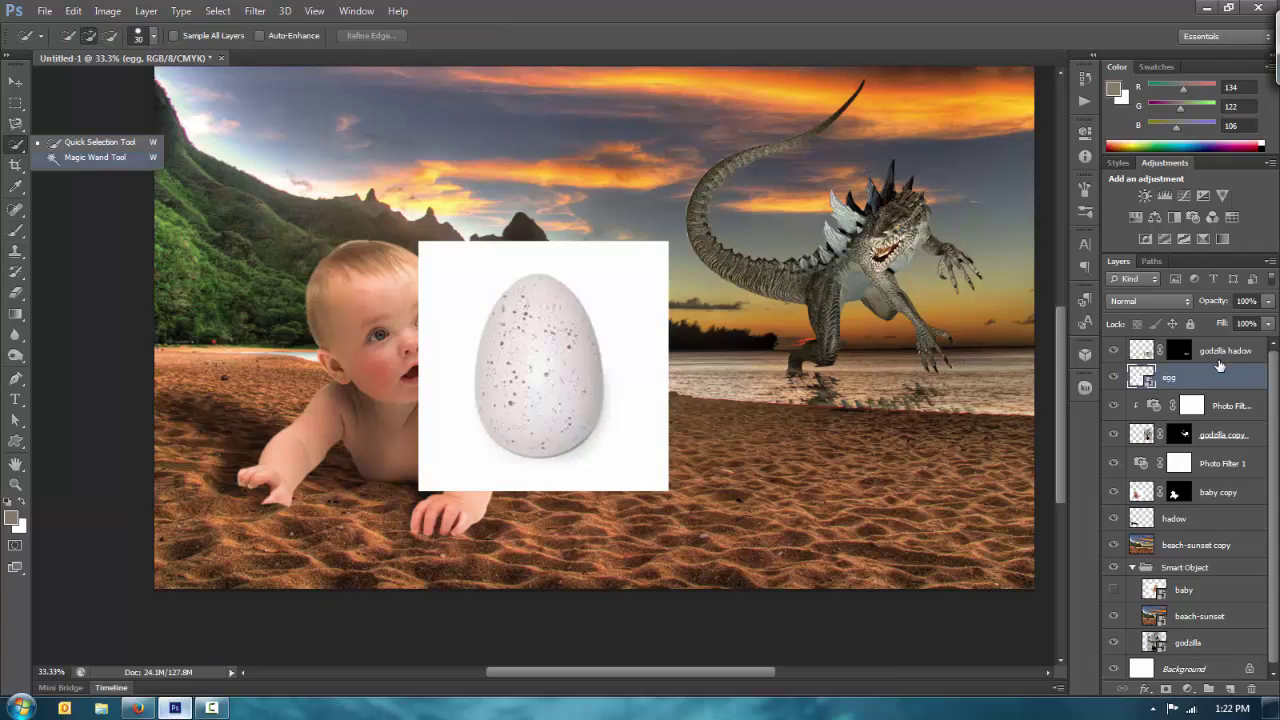
key(shift+w)
click(635, 300)
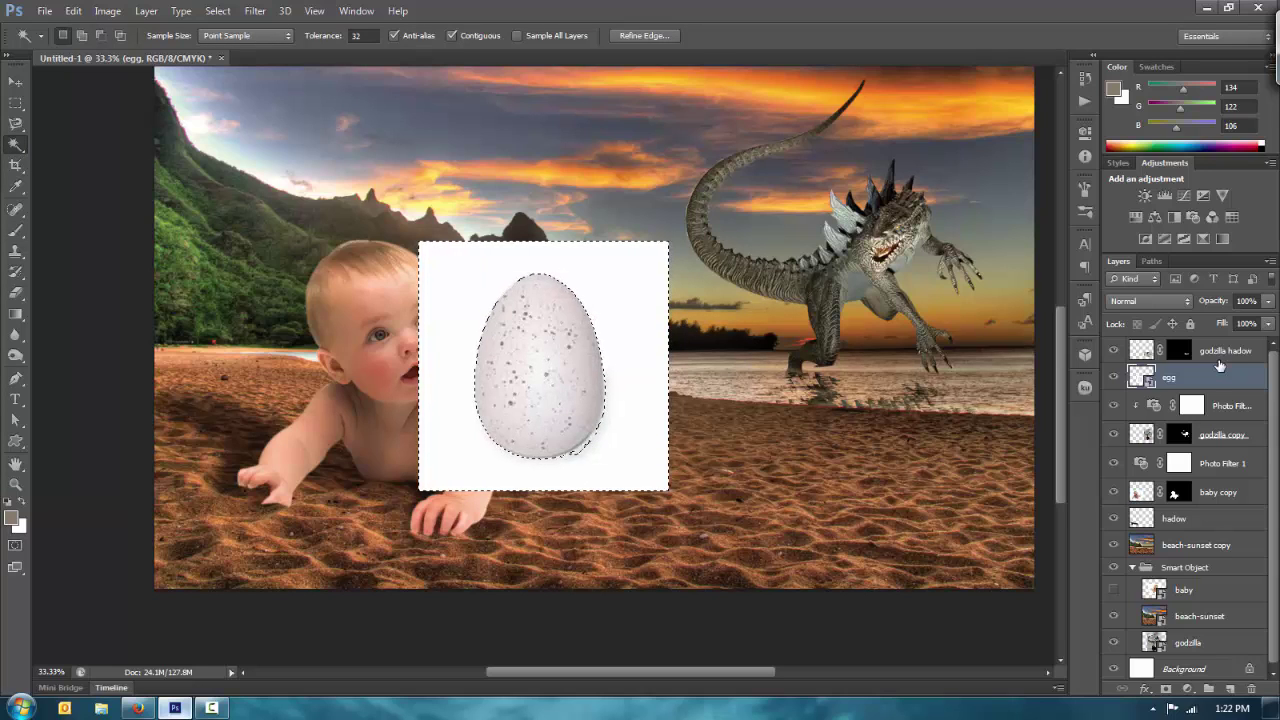
key(alt+s)
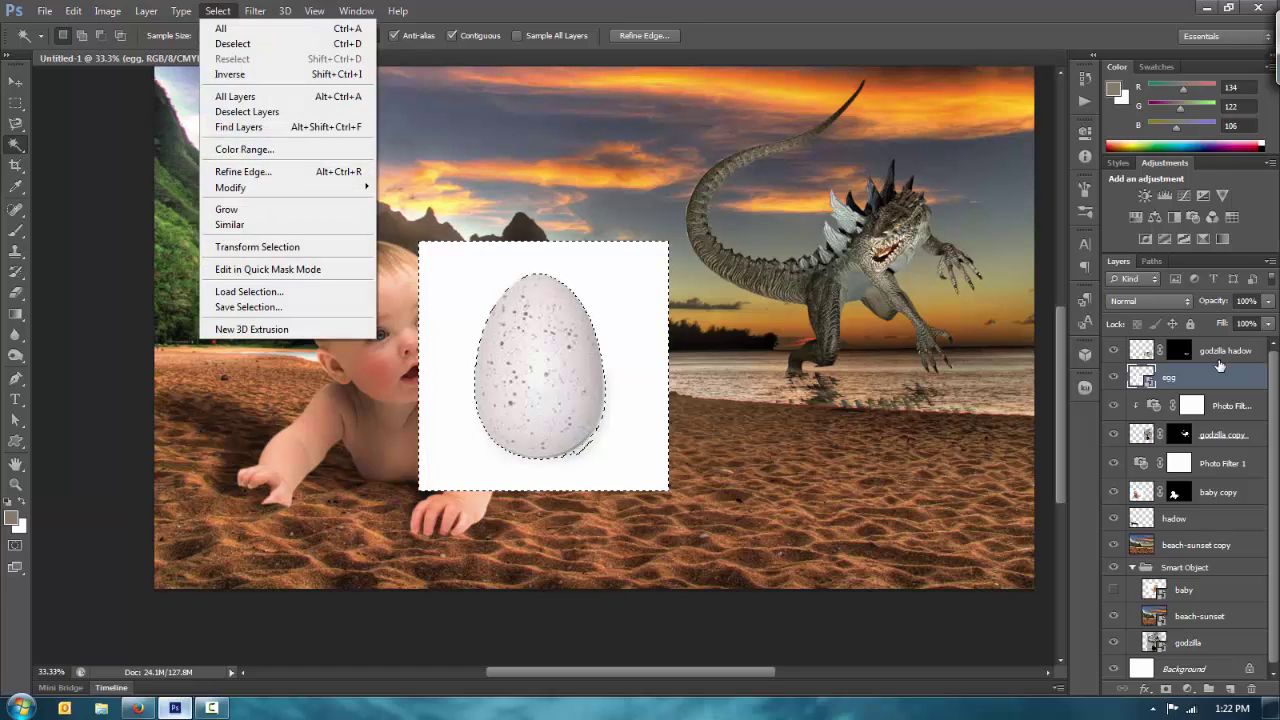
key(Down)
key(Down)
key(Down)
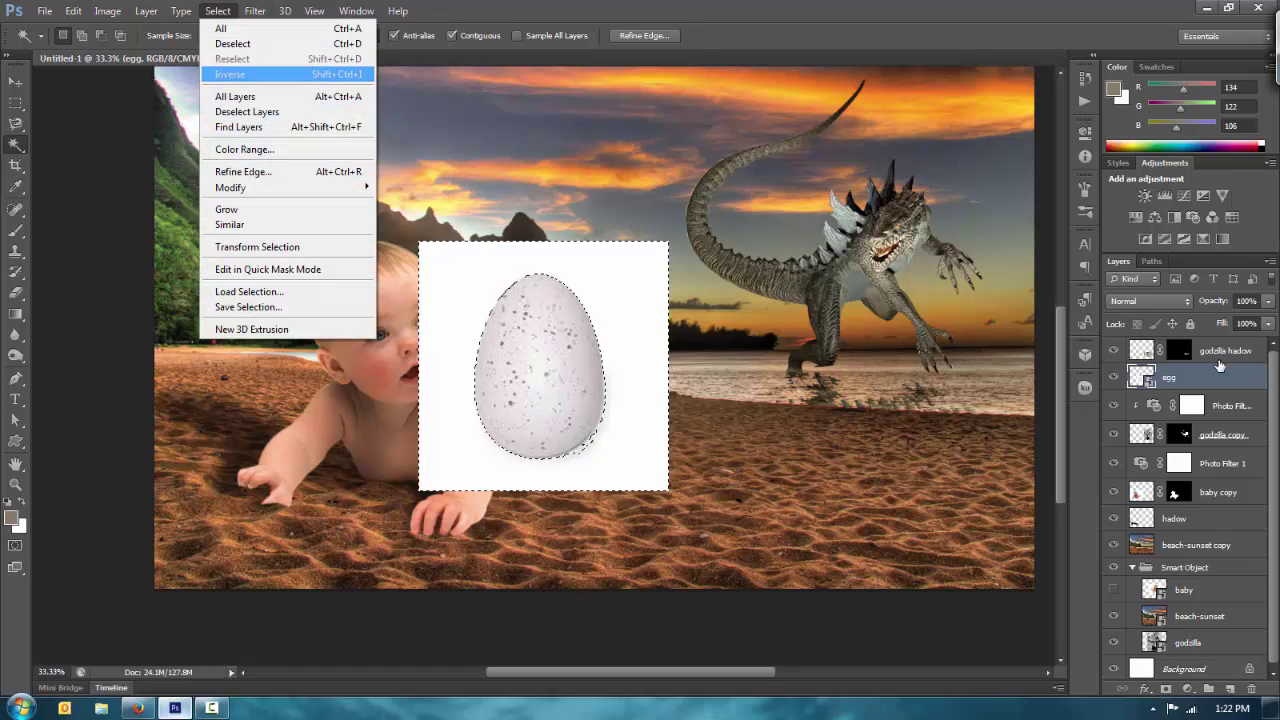
key(Return)
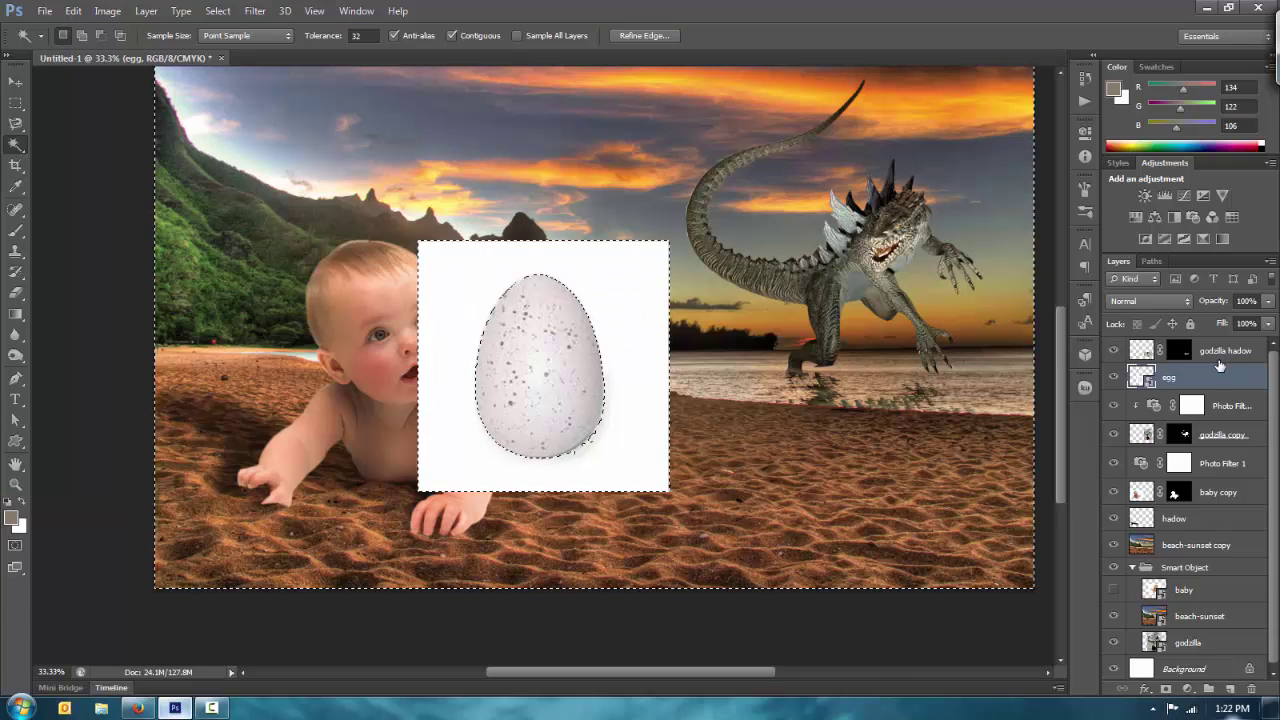
- Mask the egg with the selection and refine the mask edge with Smooth 100 and Shift Edge -100%
click(1166, 688)
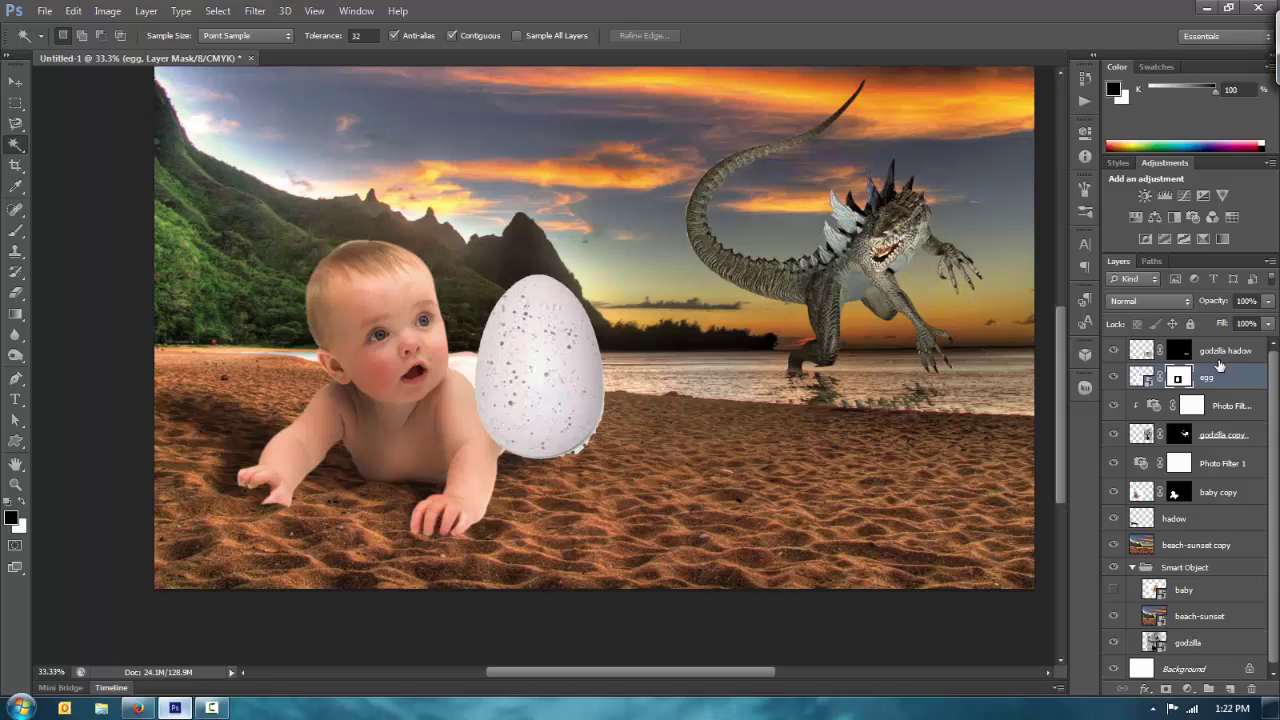
double_click(1179, 377)
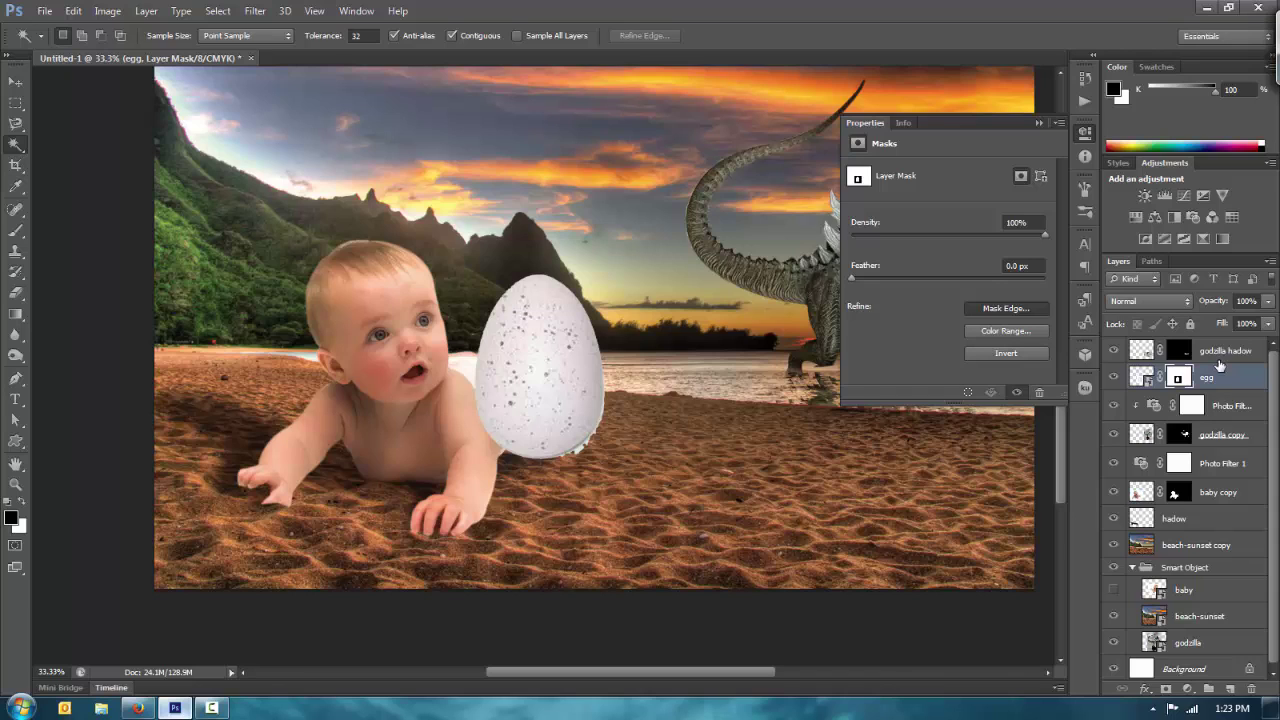
key(ctrl+shift+alt+e)
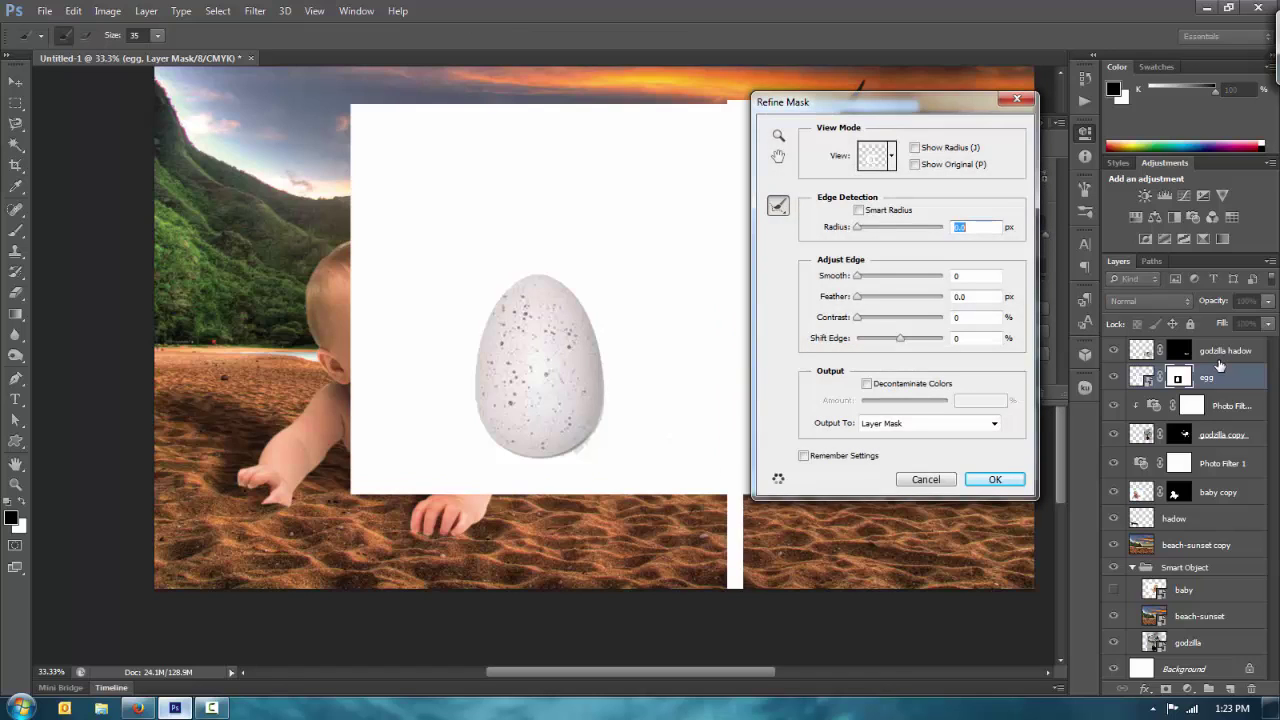
key(Tab)
text(100)
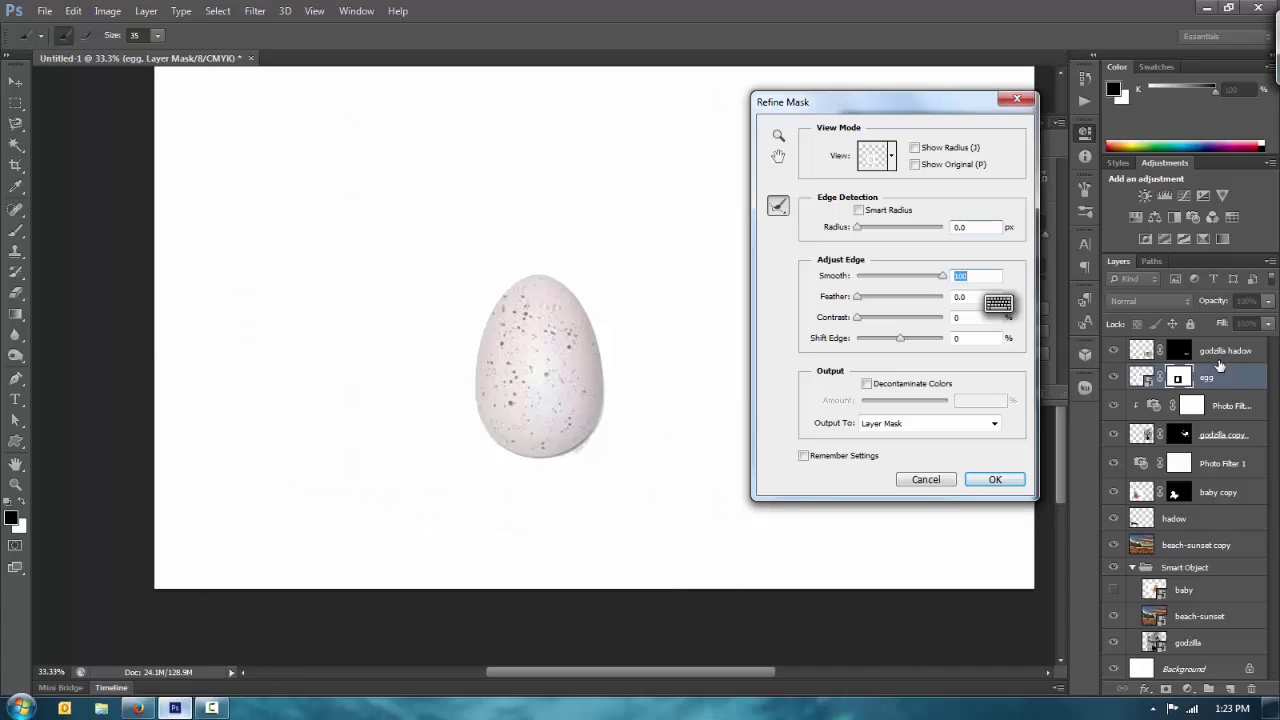
key(Tab)
key(Tab)
key(Tab)
text(-74)
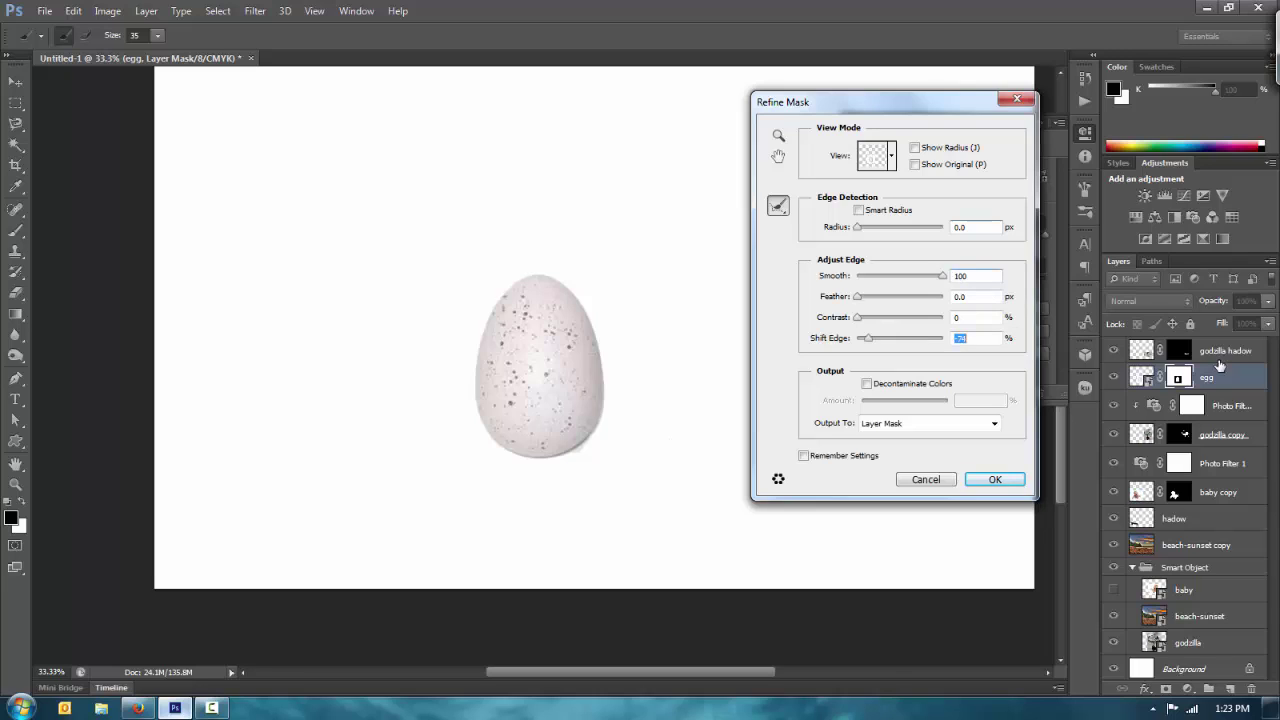
text(-100)
key(Return)
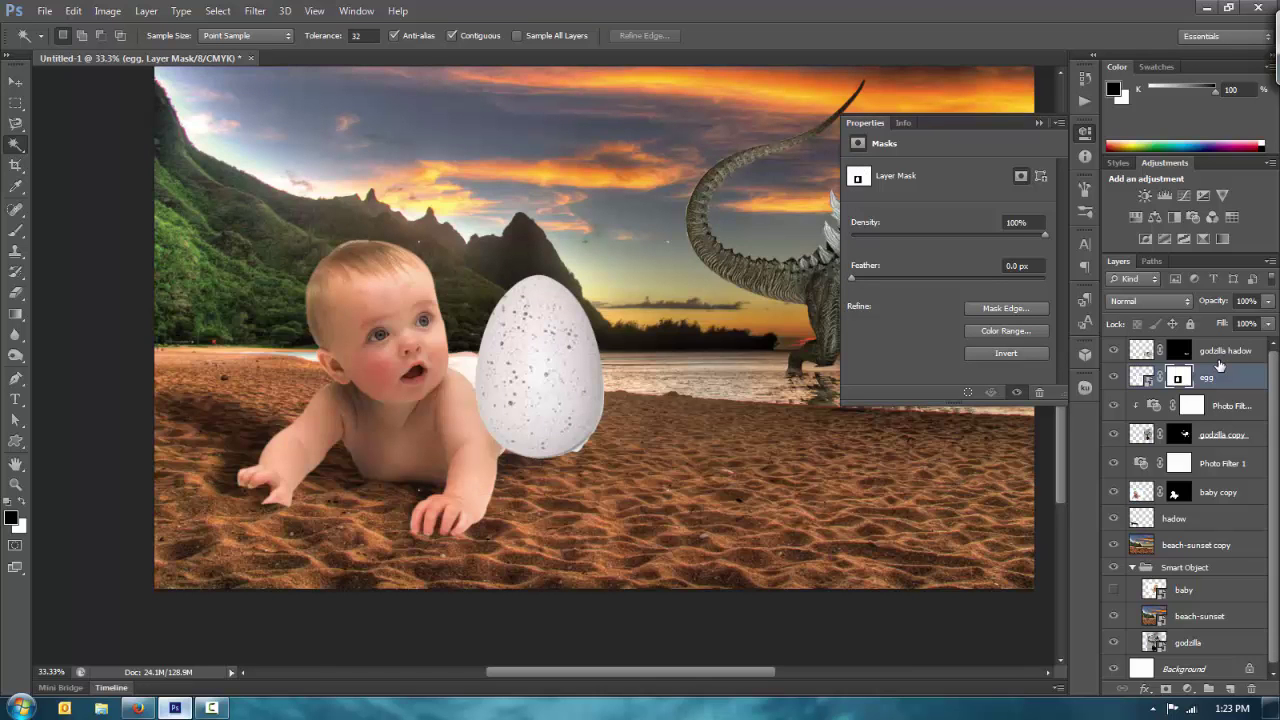
- Rotate the egg -60°, scale it to about 75% width and 64% height, and place it by the baby's outstretched hand
key(ctrl+t)
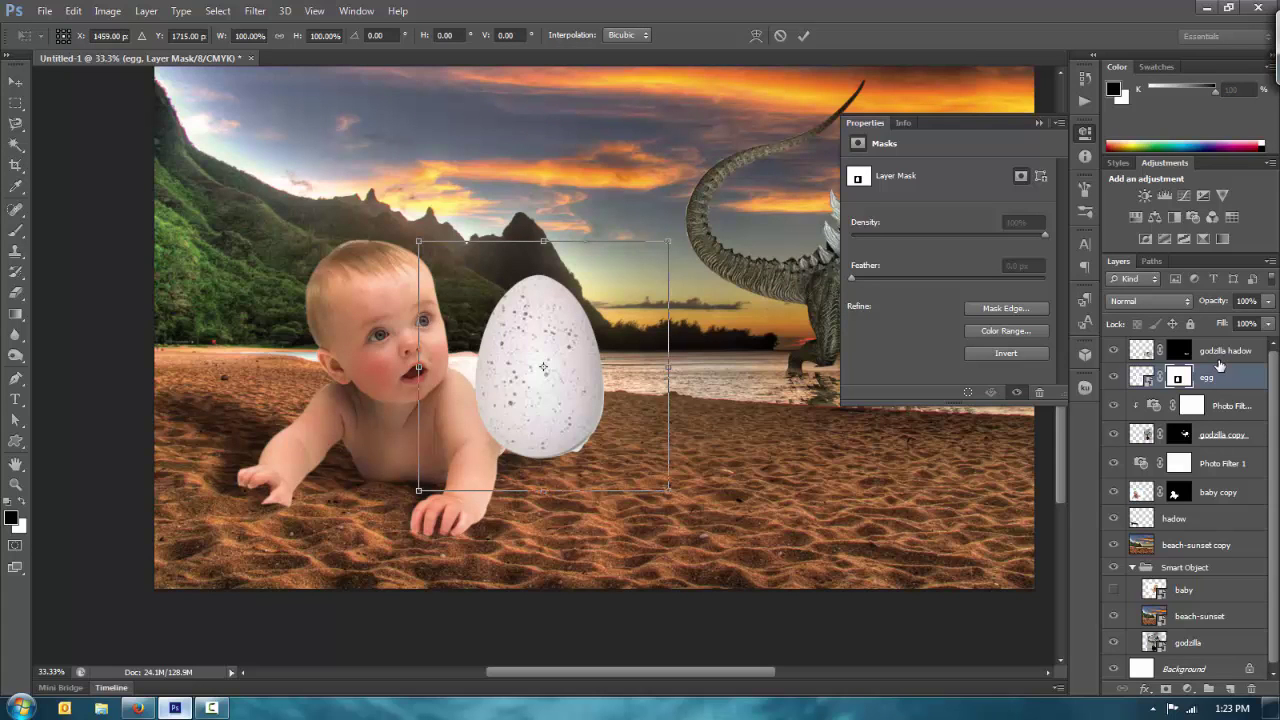
mouse_move(404, 229)
mouse_down()
mouse_move(338, 298)
mouse_move(295, 394)
mouse_up()
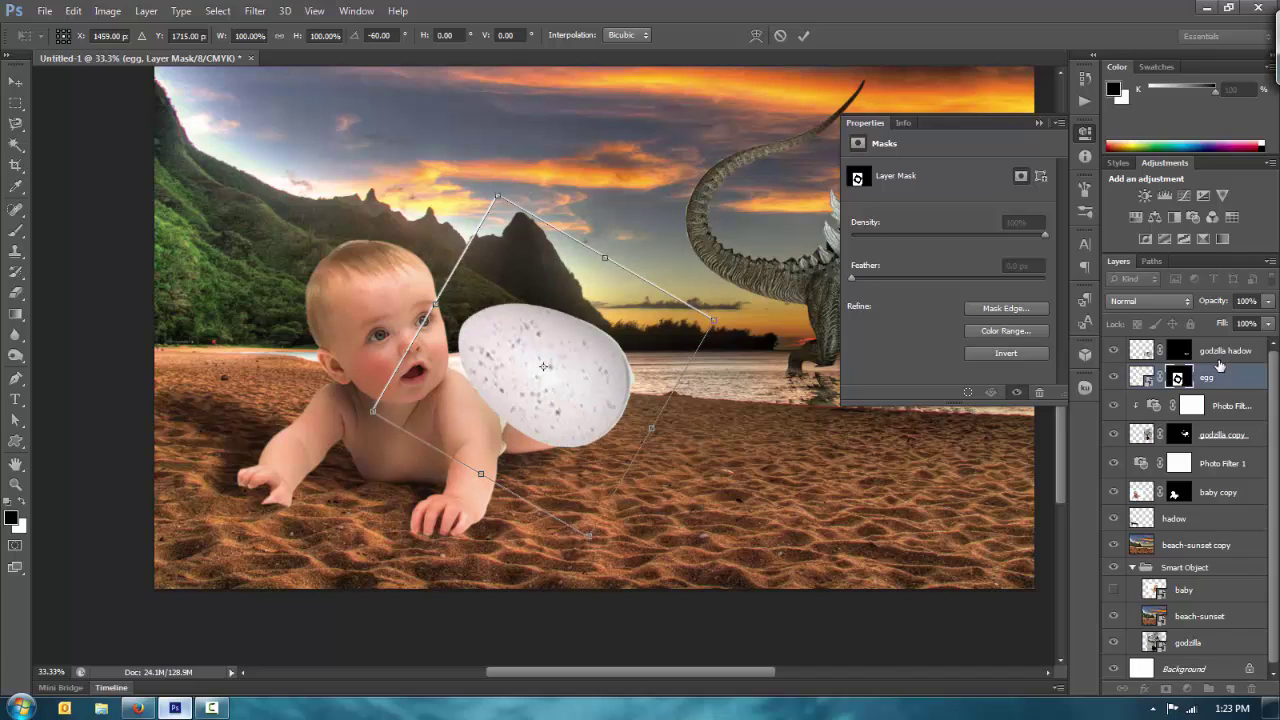
drag(543, 366, 179, 482)
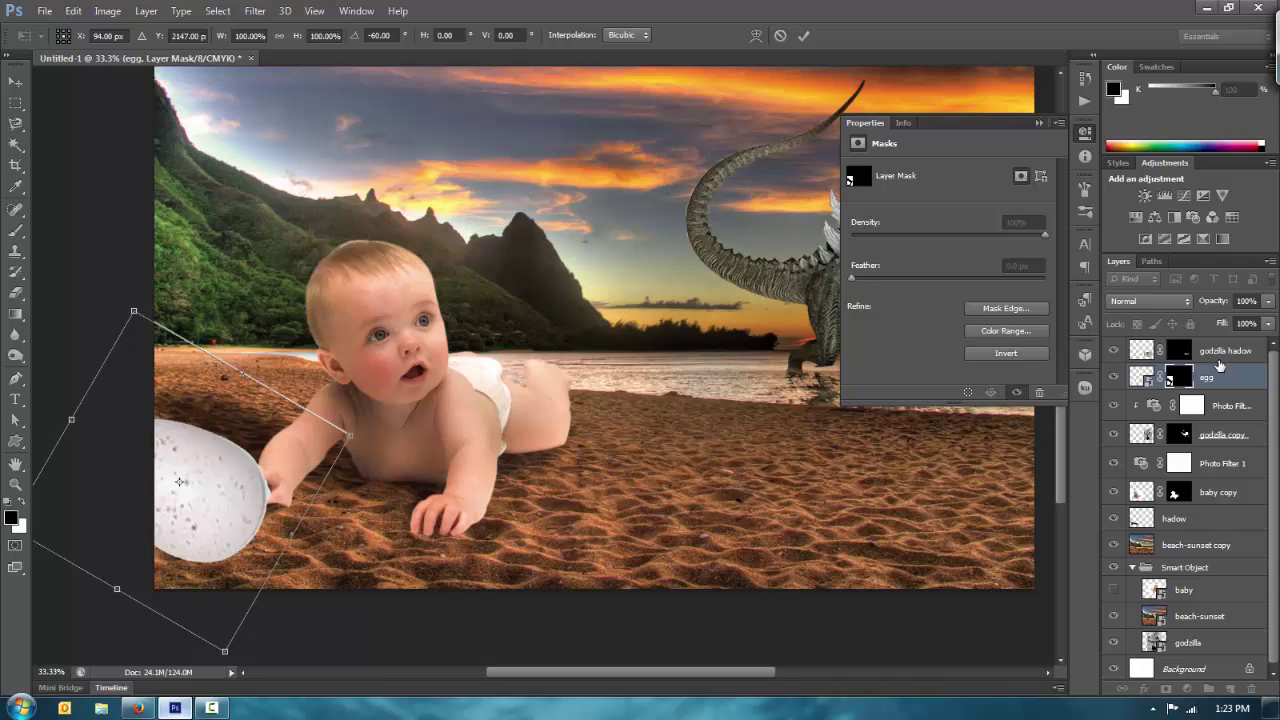
drag(134, 311, 160, 413)
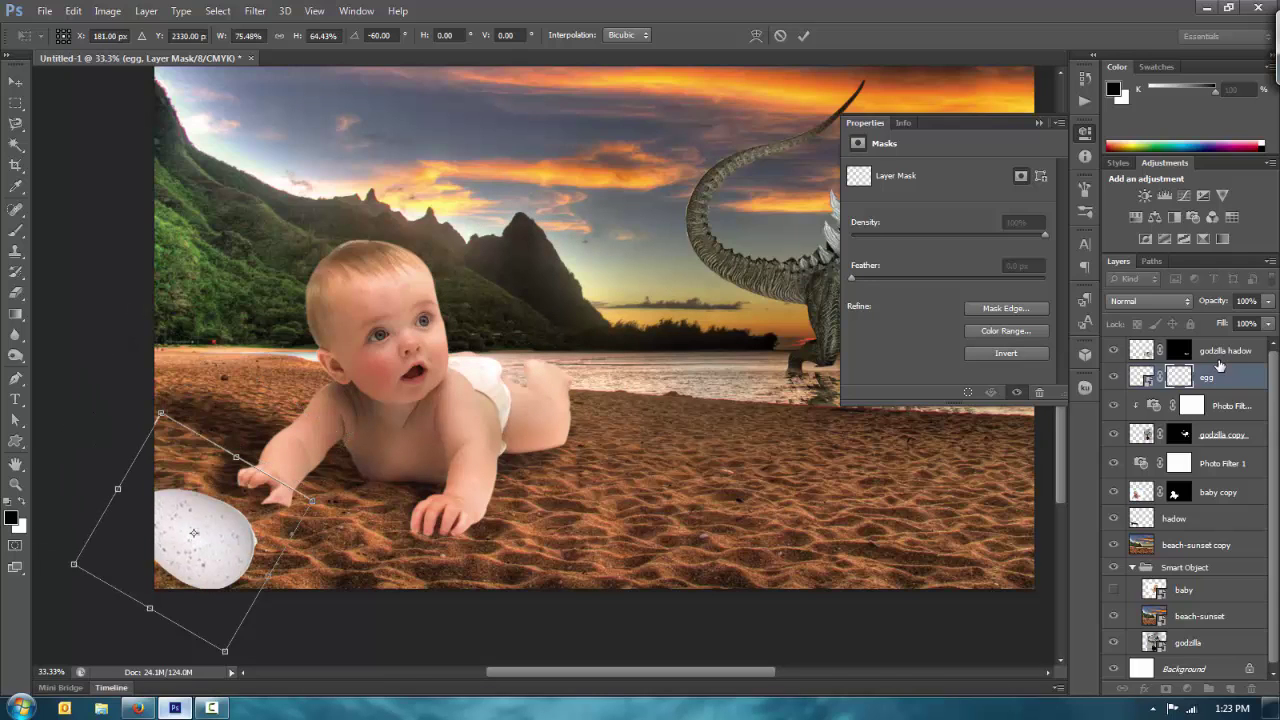
drag(194, 532, 235, 511)
key(Return)
key(w)
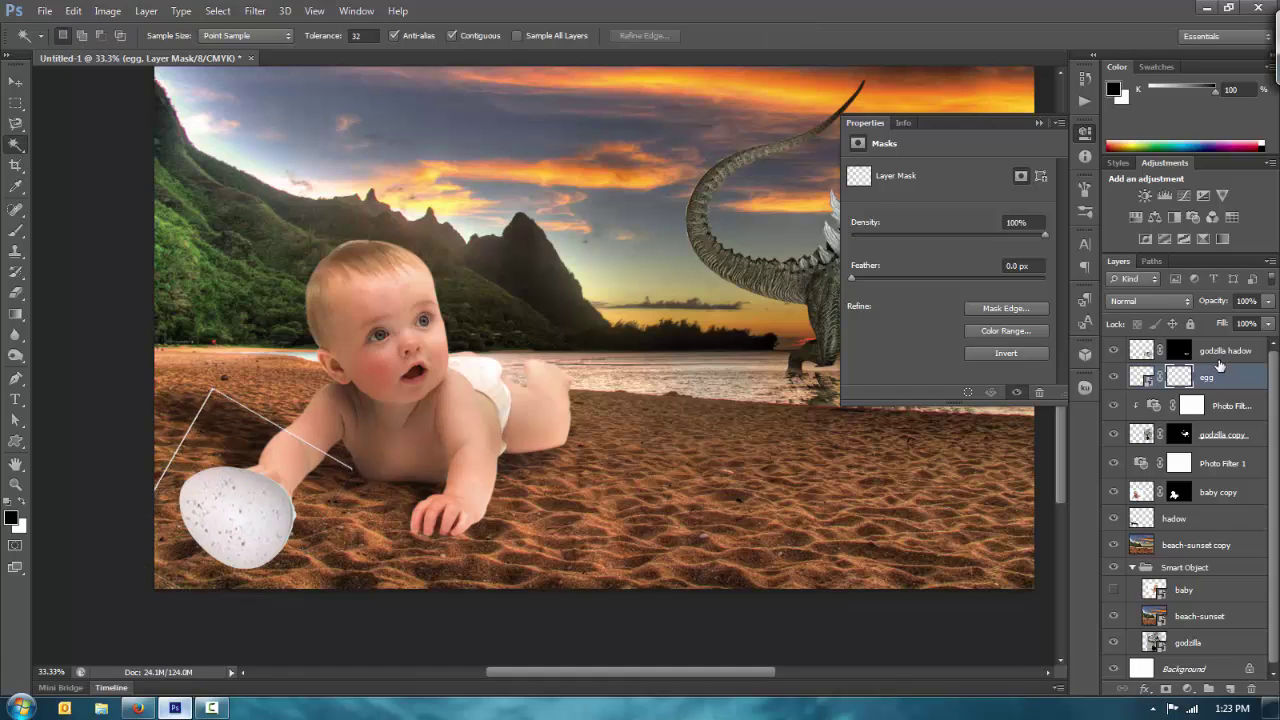
- Move the egg layer below the baby copy layer and clip Photo Filter 1 to the baby copy layer
drag(1219, 366, 1219, 503)
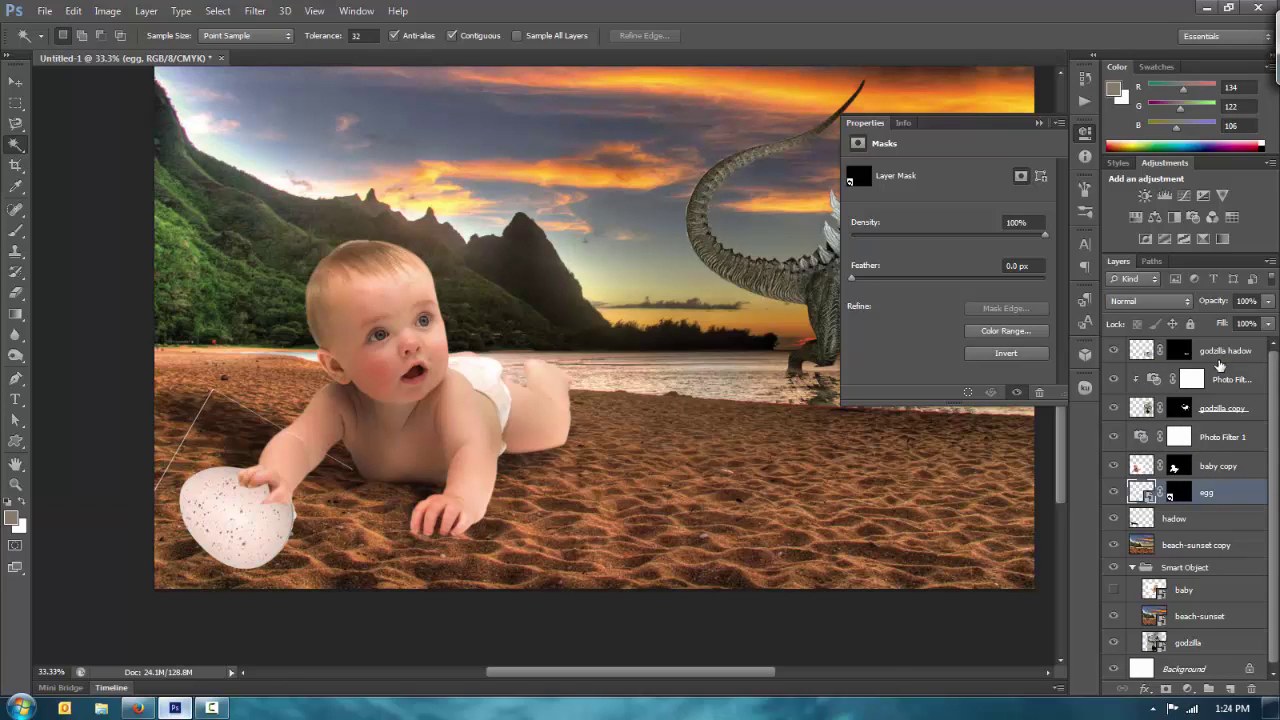
right_click(1219, 366)
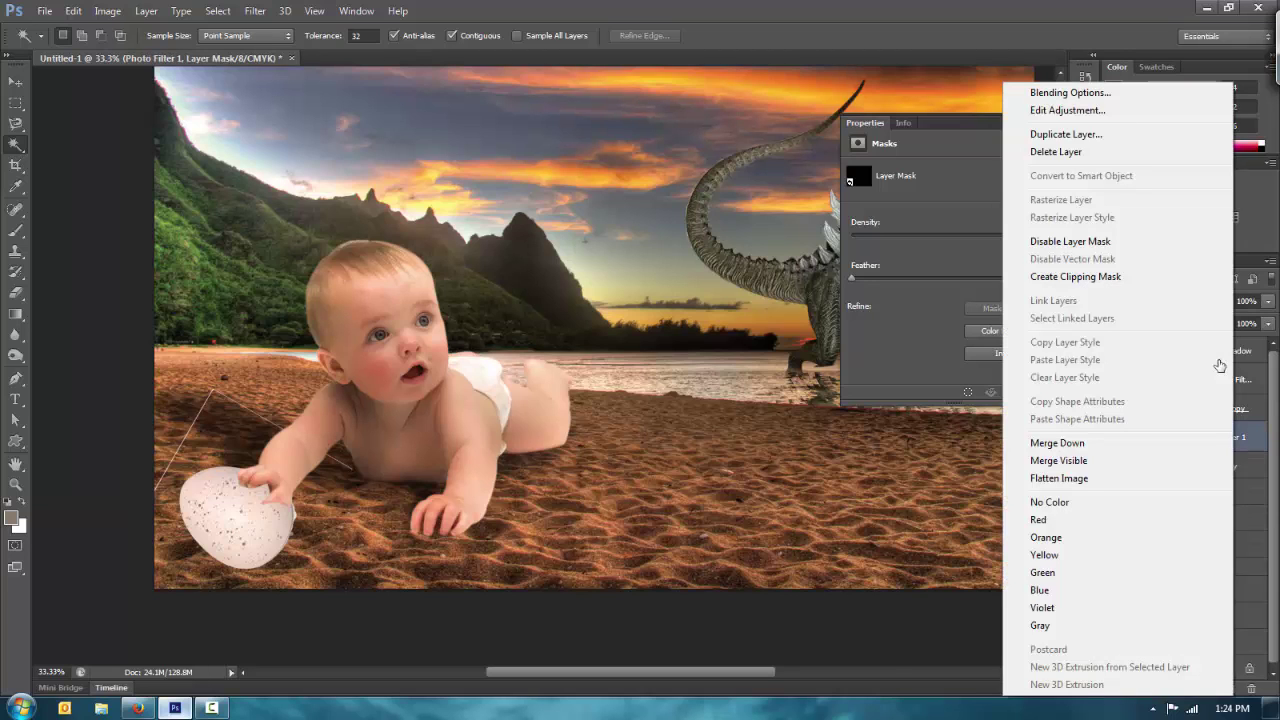
key(Down)
key(Return)
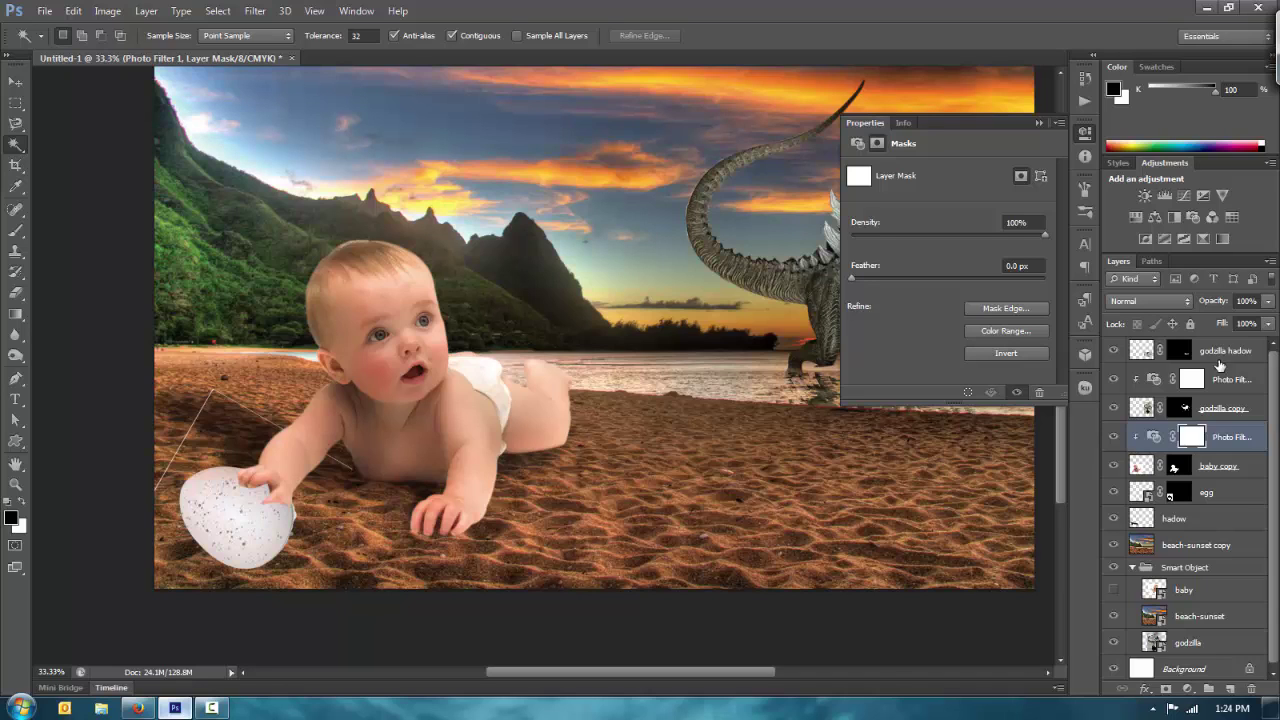
- Try to reposition the egg slightly beneath the baby's hand with the Move tool
key(v)
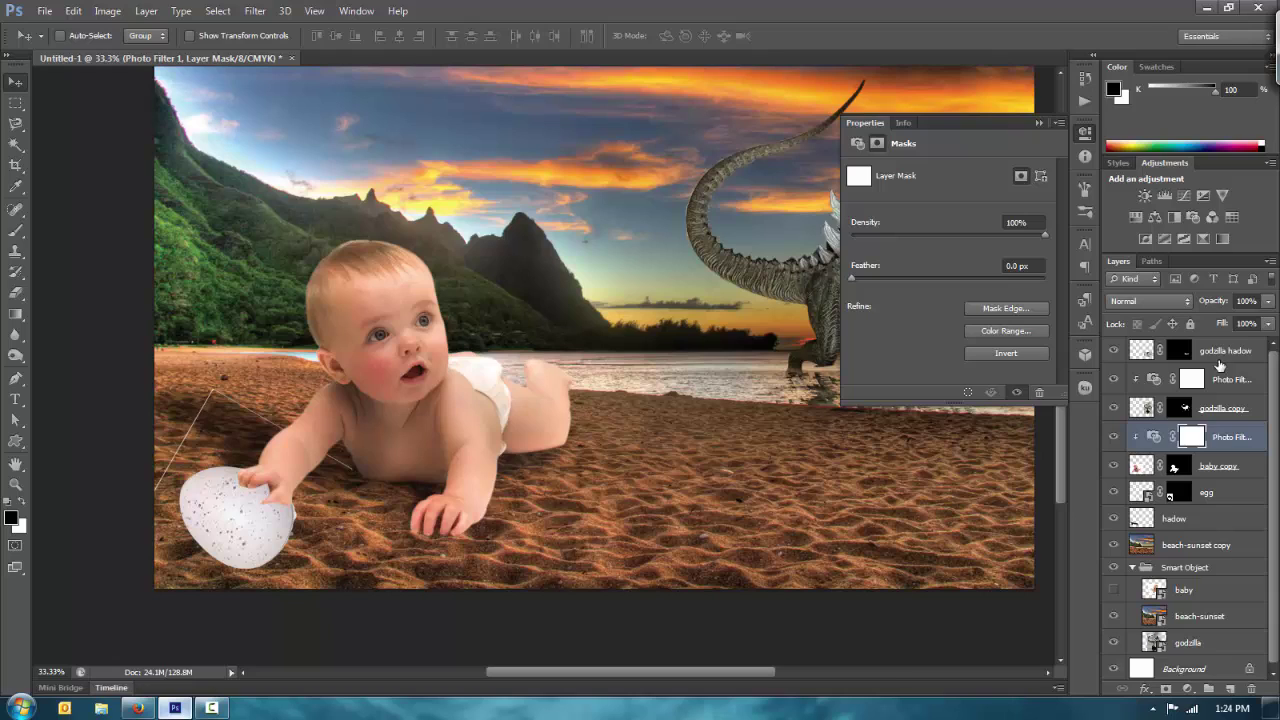
drag(230, 489, 234, 500)
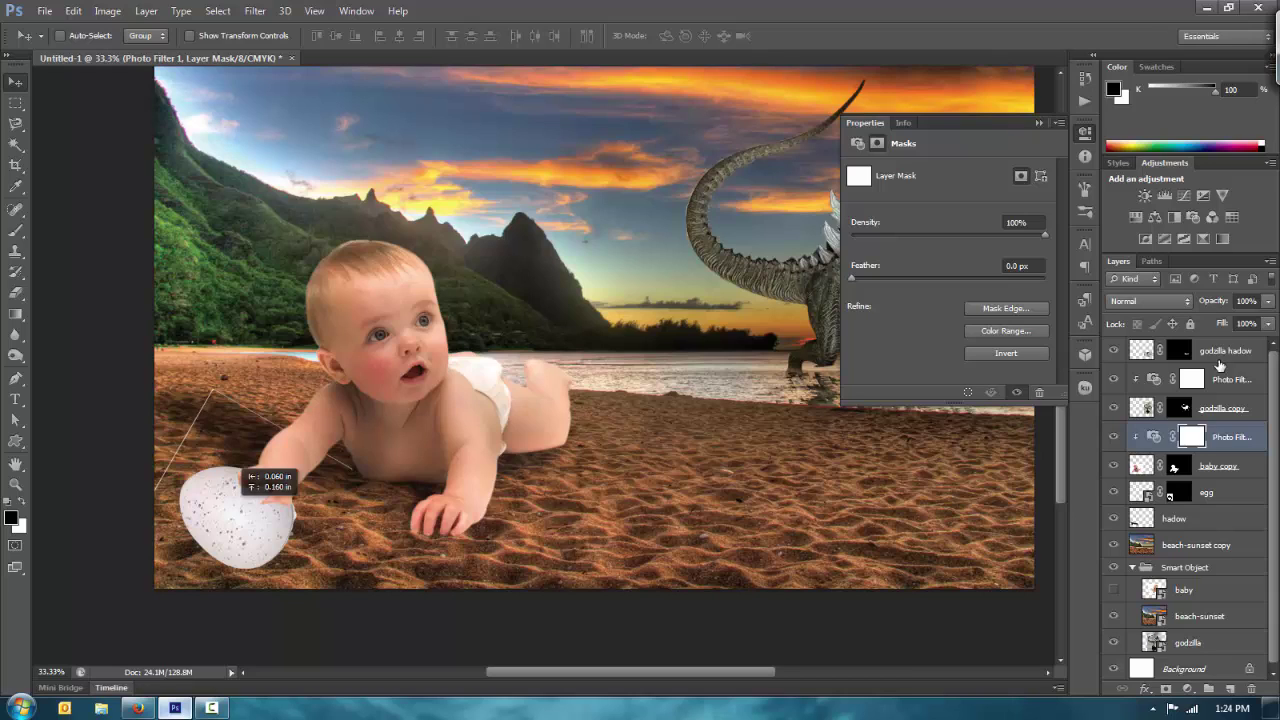
drag(234, 500, 226, 491)
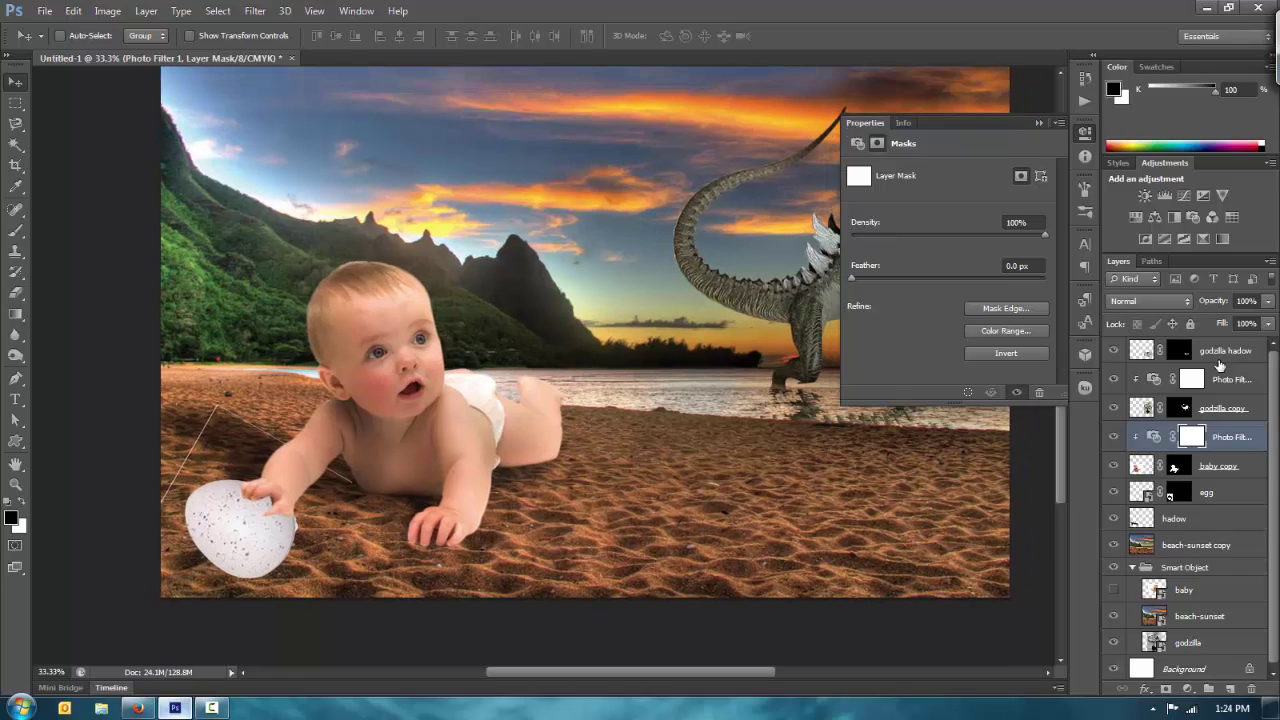
- Select the egg layer and nudge the egg up and to the left beneath the baby's hand
key(ctrl+minus)
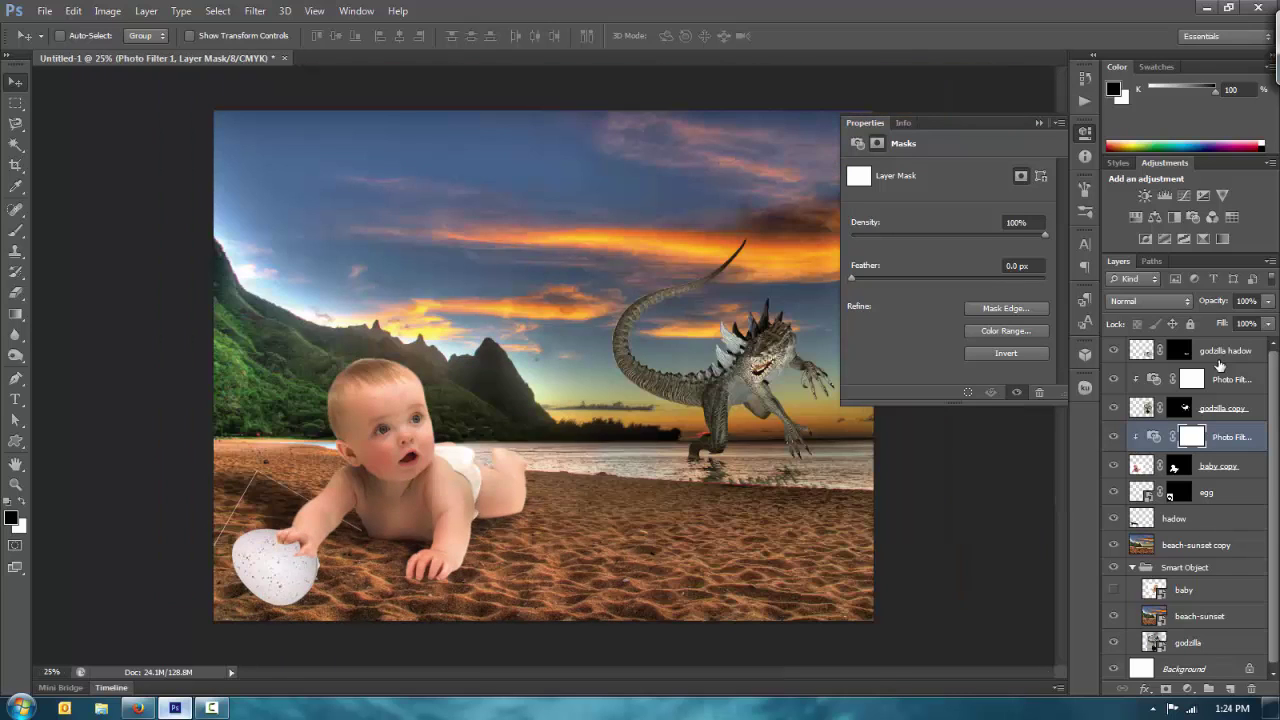
key(alt+bracketleft)
key(alt+bracketleft)
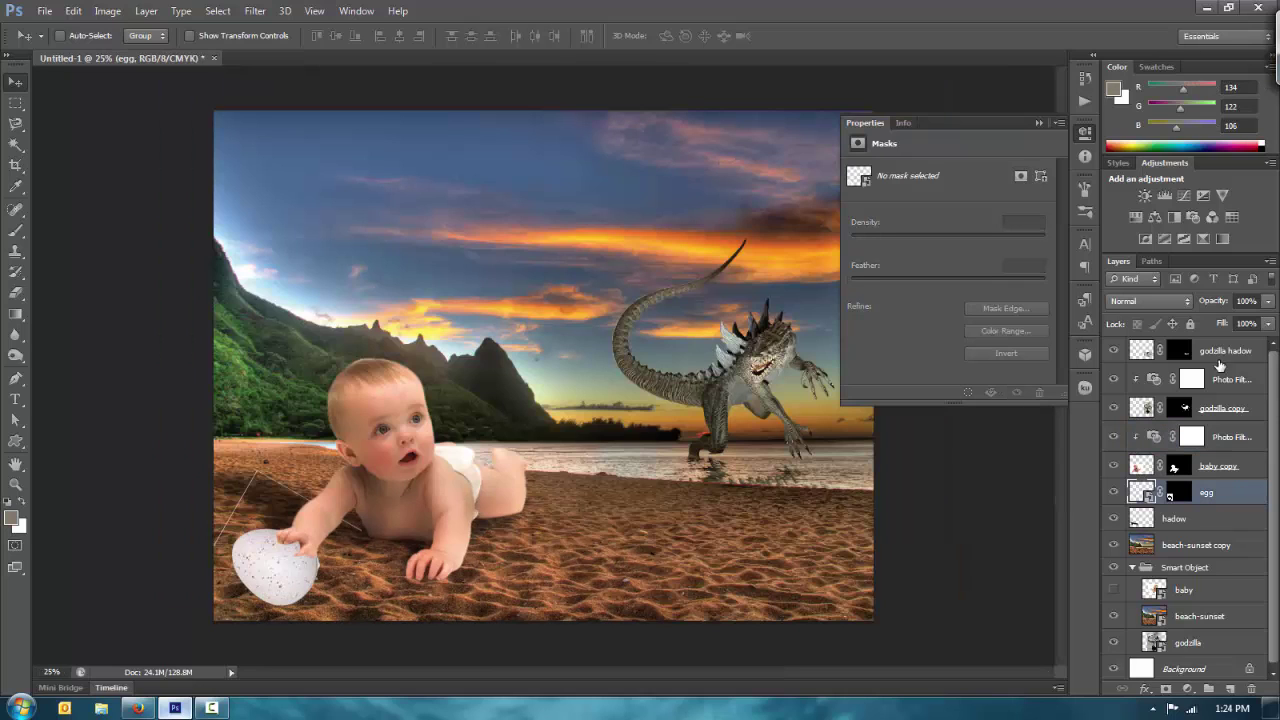
key(shift+Left)
key(shift+Left)
key(shift+Left)
key(shift+Left)
key(shift+Left)
key(shift+Up)
key(shift+Up)
key(shift+Up)
key(shift+Up)
key(shift+Up)
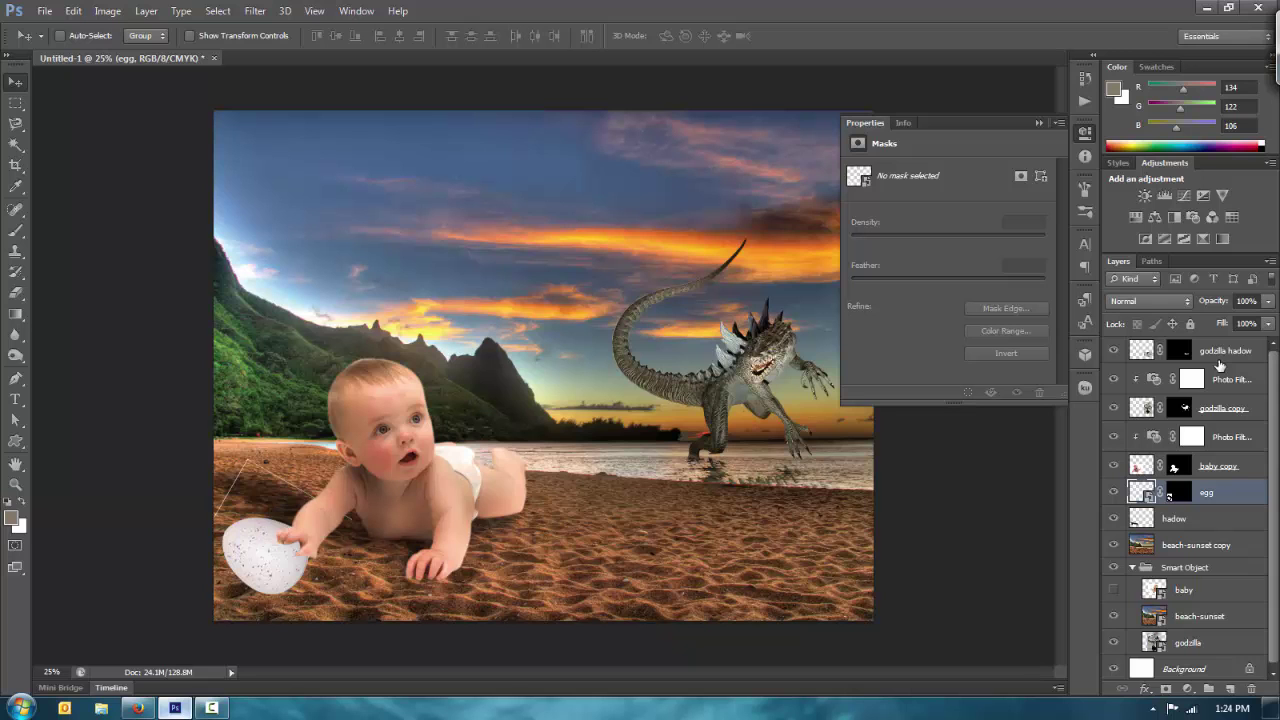
- Try shrinking and flattening the egg with Free Transform so it sits on the sand below the baby's hand
key(ctrl+t)
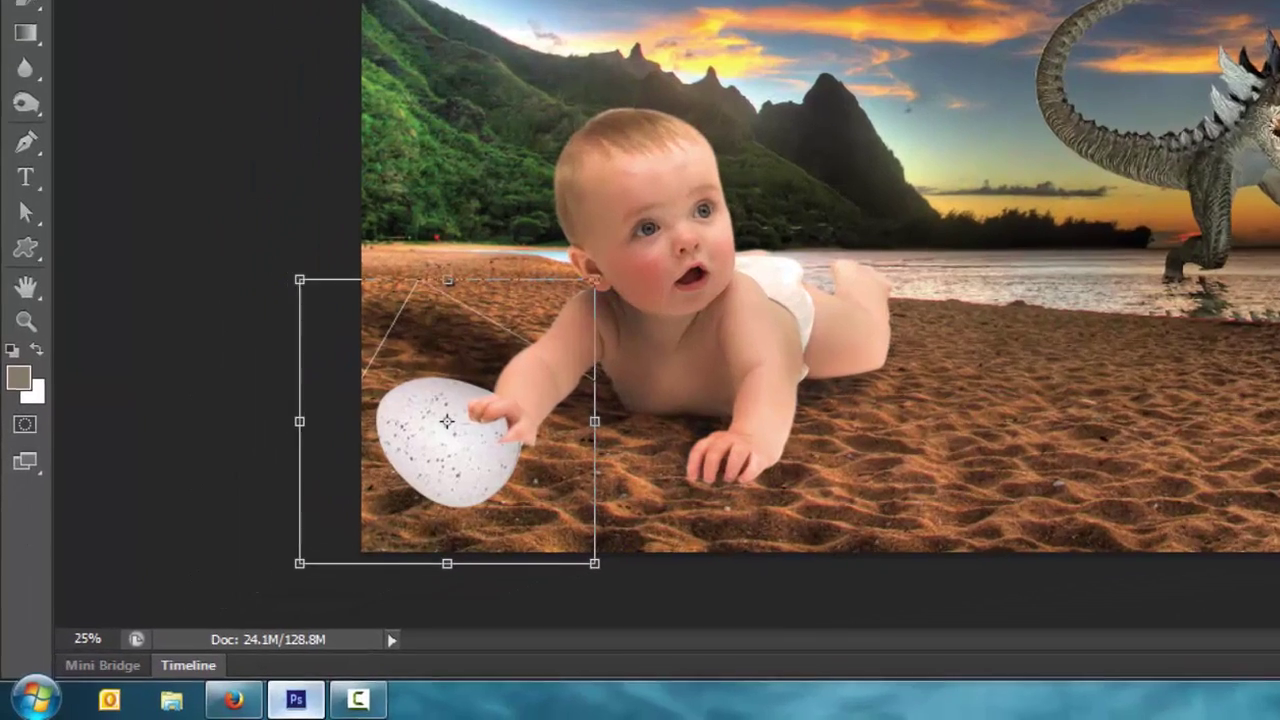
drag(264, 628, 264, 621)
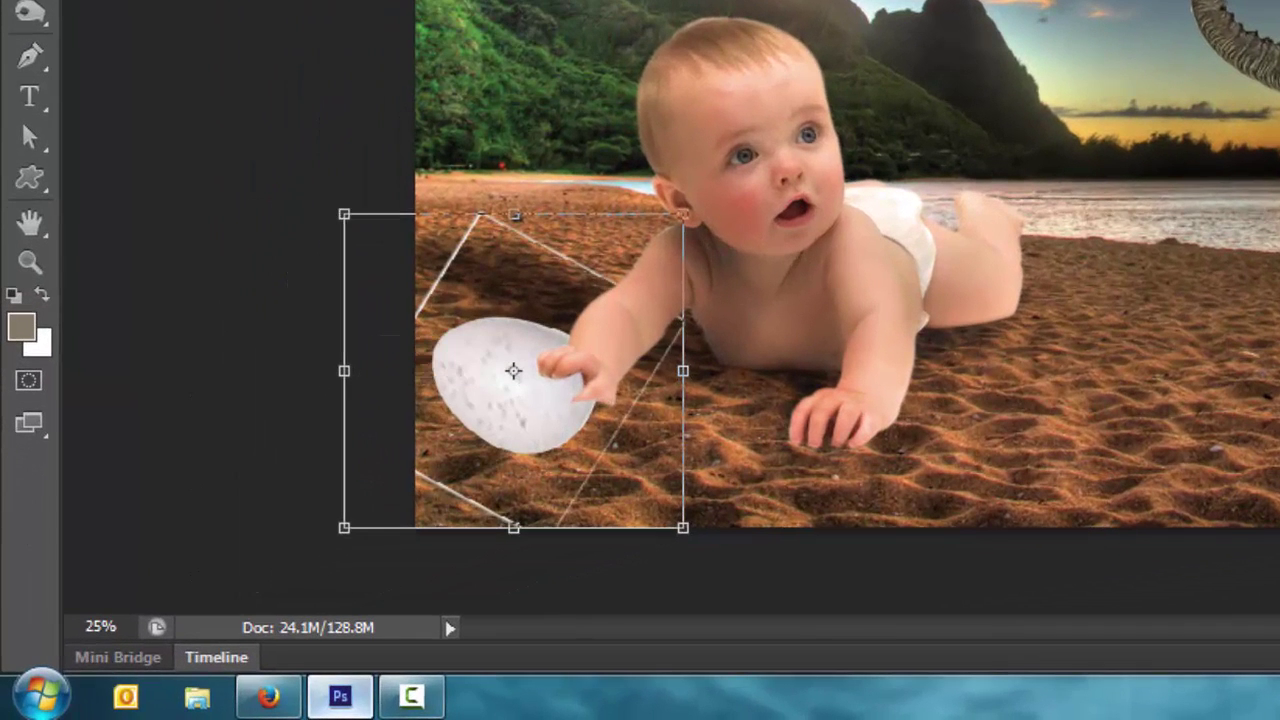
drag(344, 371, 350, 371)
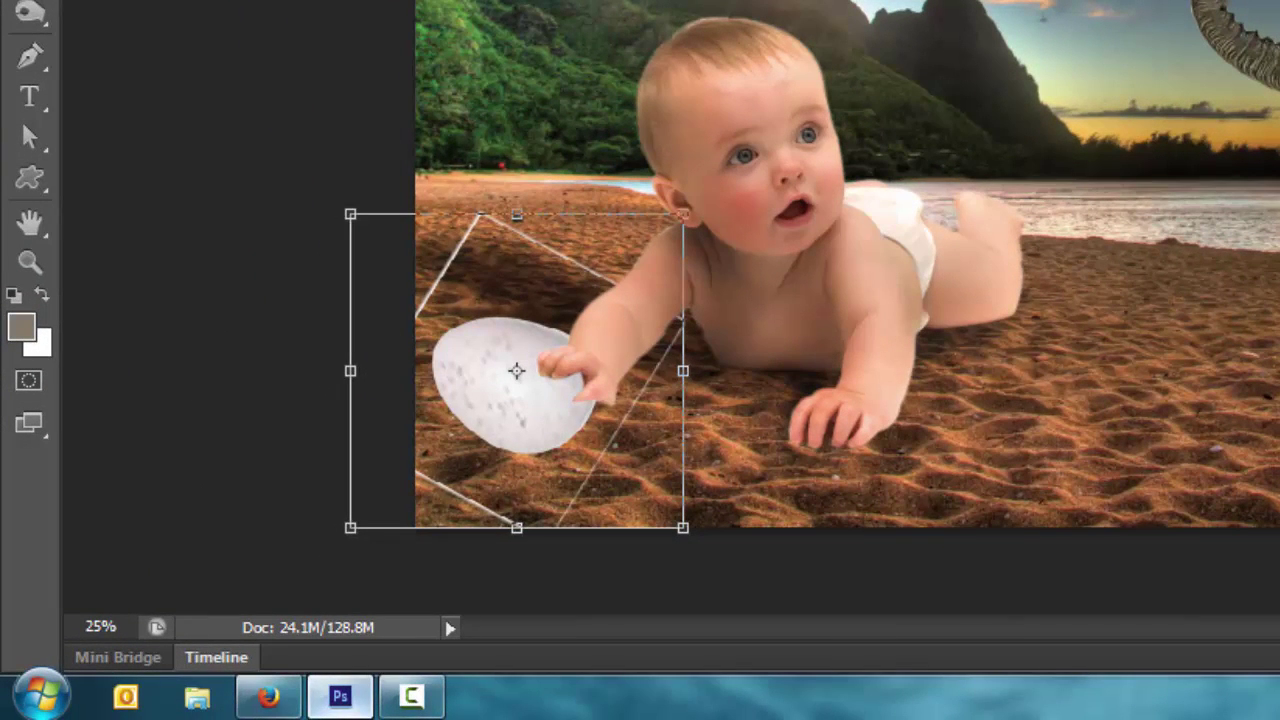
drag(350, 214, 416, 335)
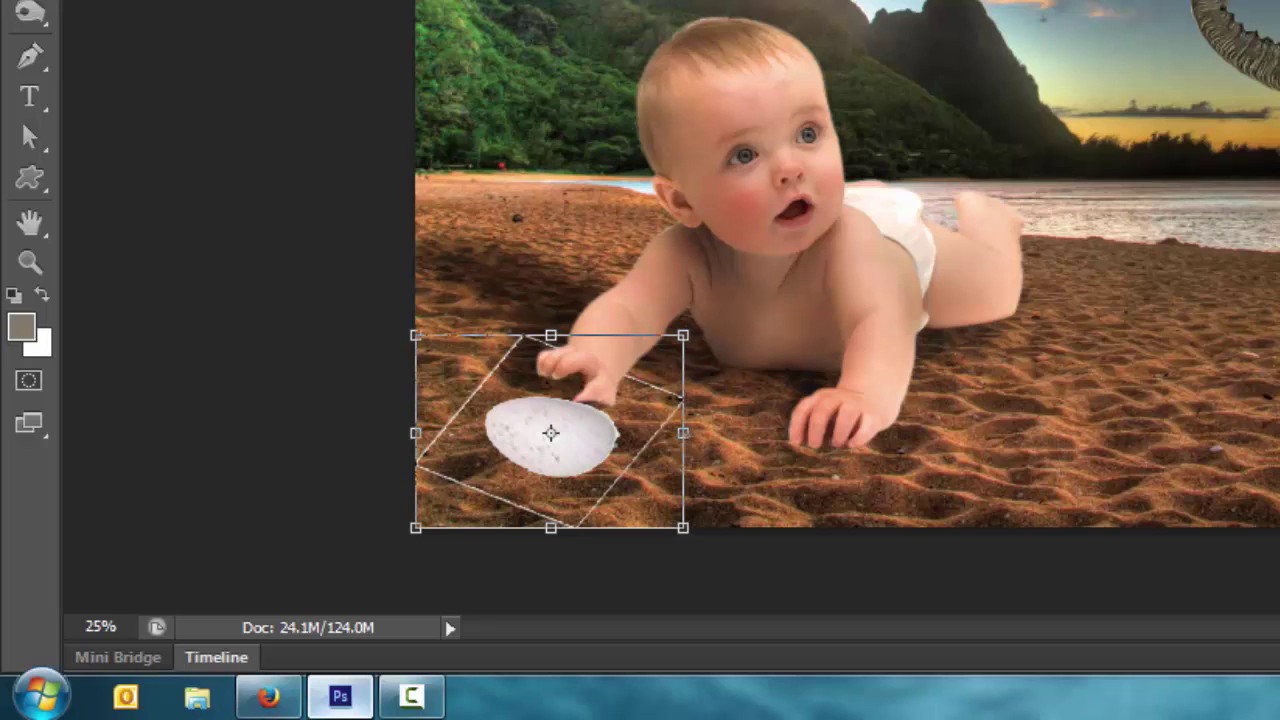
key(Return)
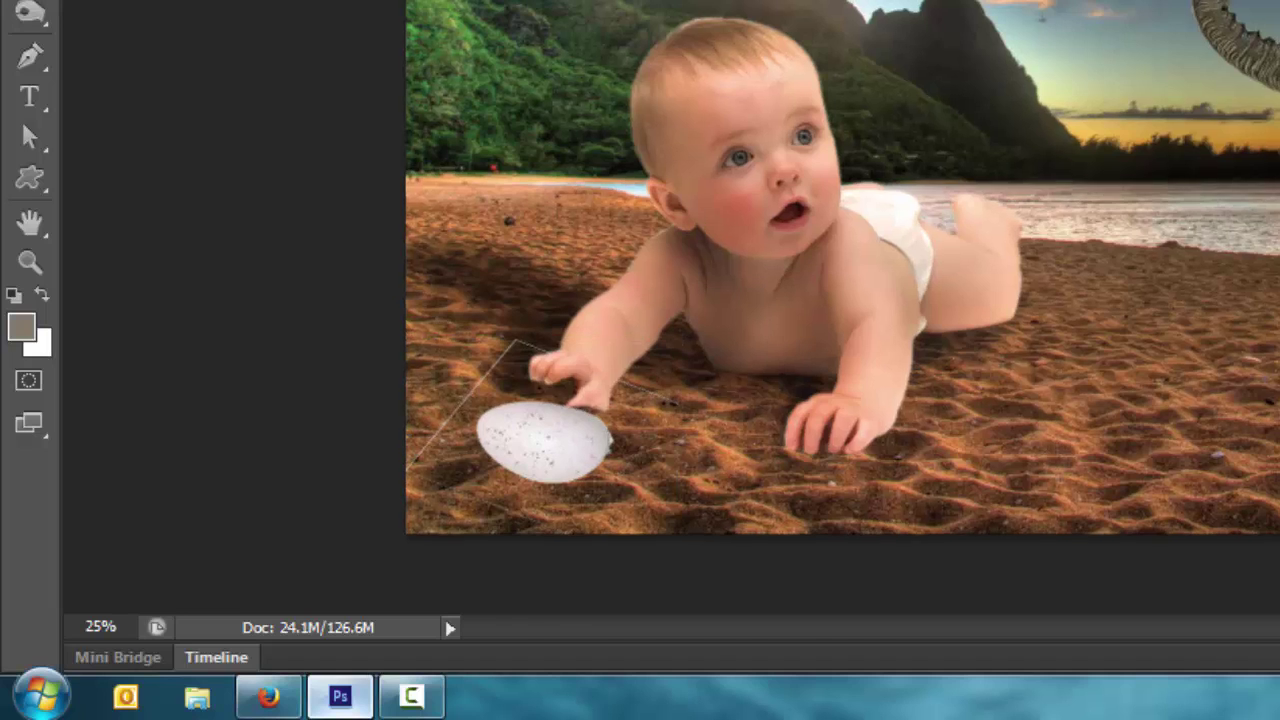
- Move the egg slightly down and to the right, and paint its leftover outline away in black on the mask
key(ctrl+plus)
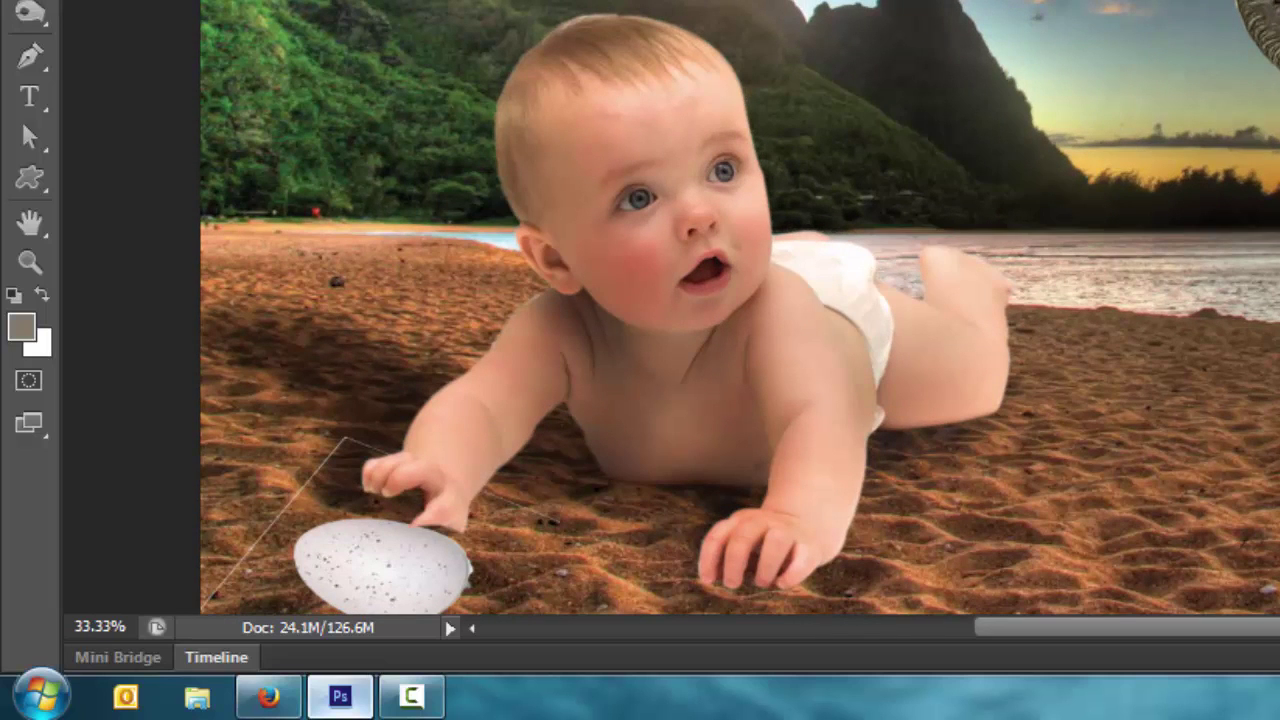
drag(548, 521, 627, 263)
scroll(779, 219, down, 1)
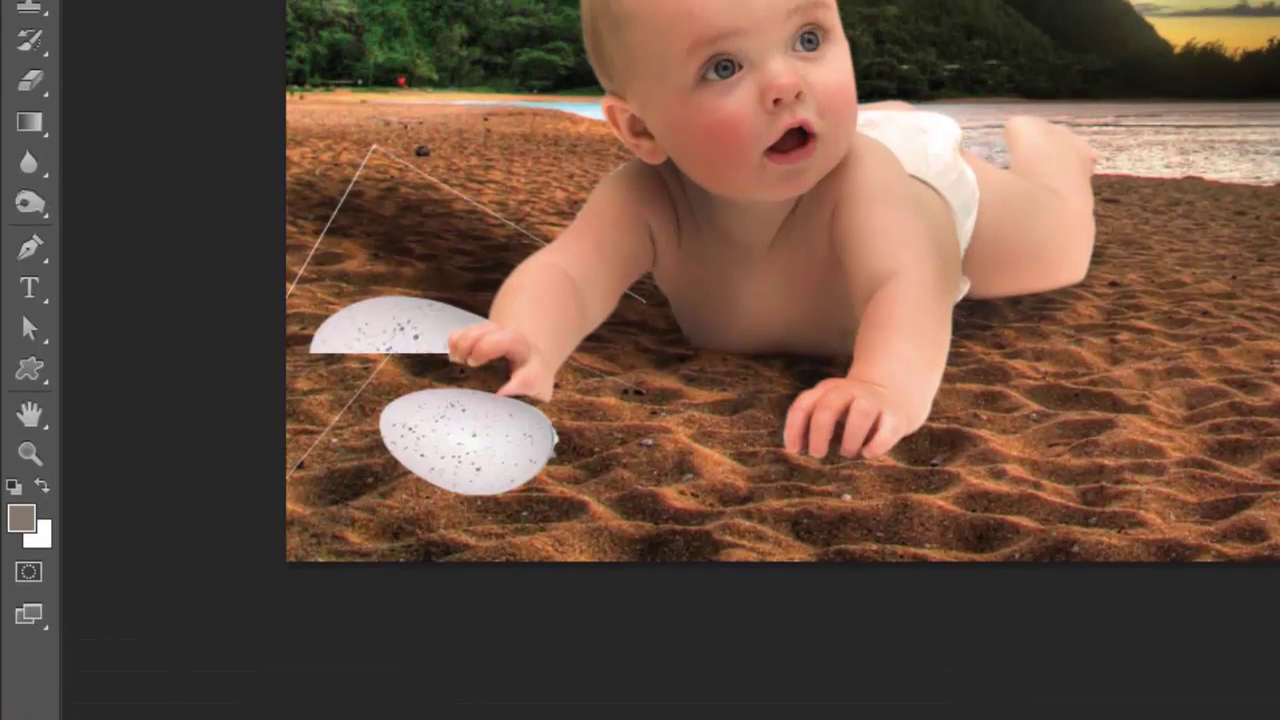
drag(420, 394, 446, 422)
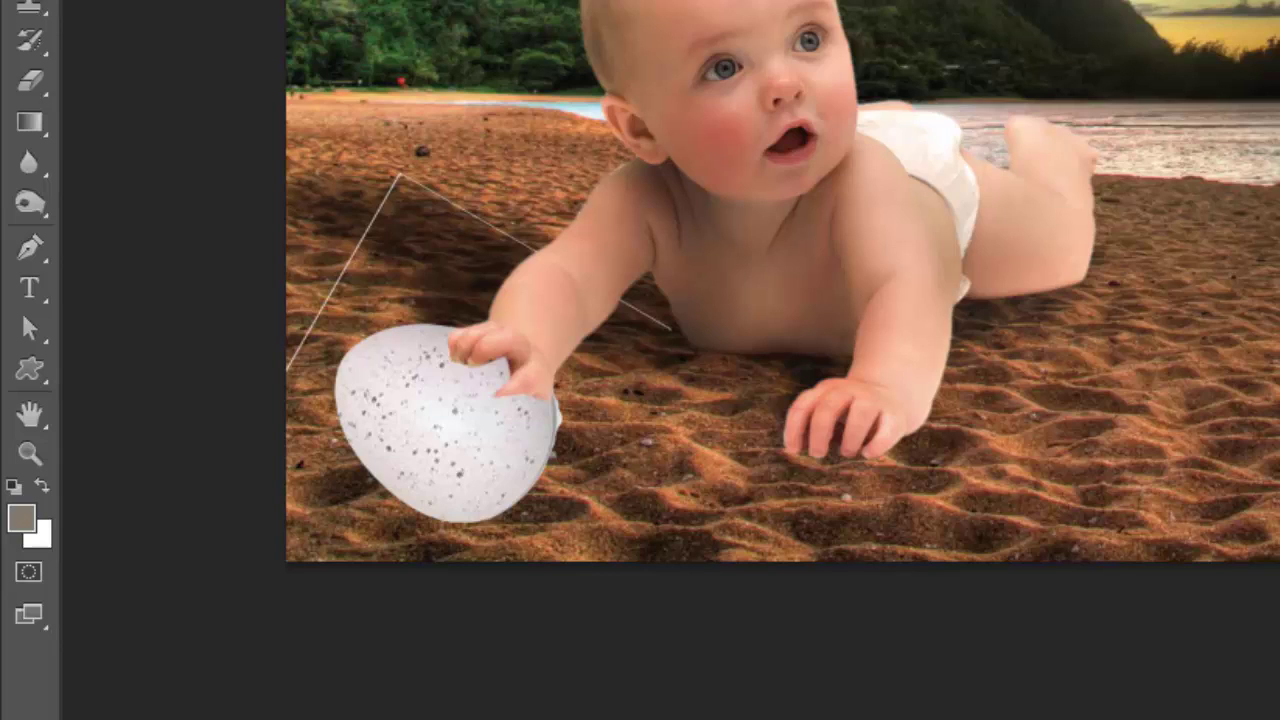
key(d)
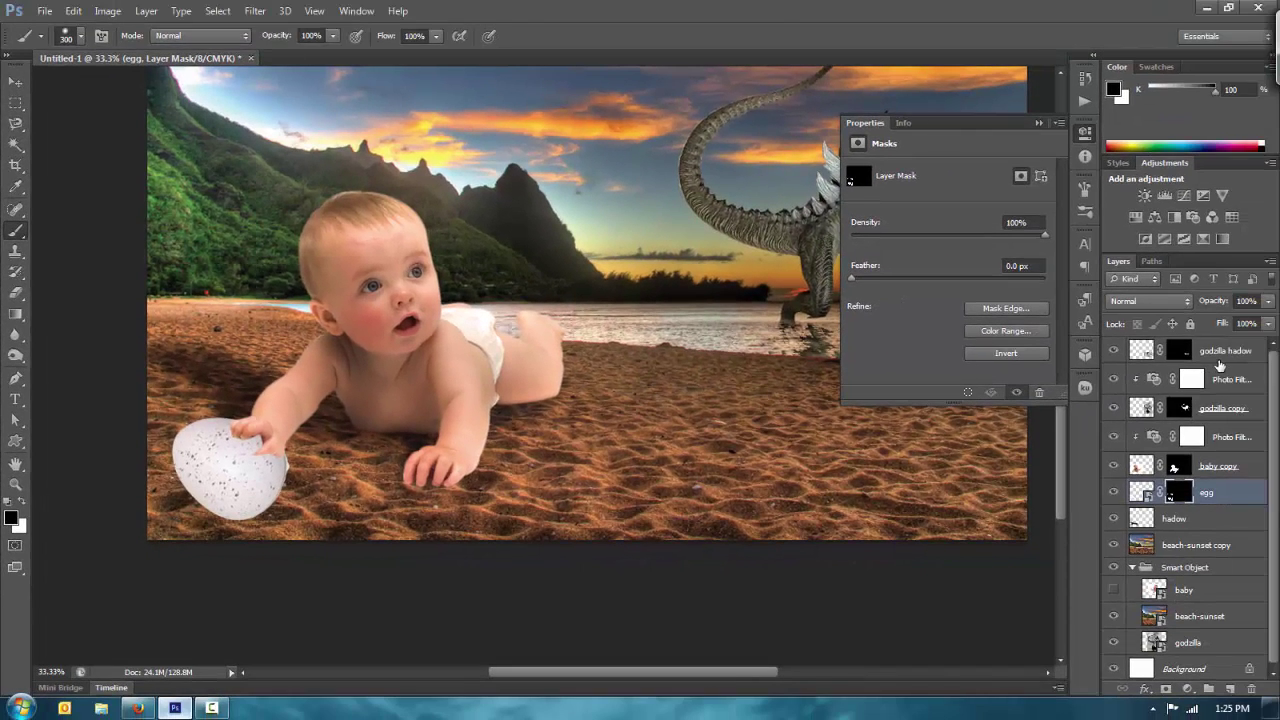
- Scale the egg down to about 87% of its height and slightly narrower in width
key(ctrl+t)
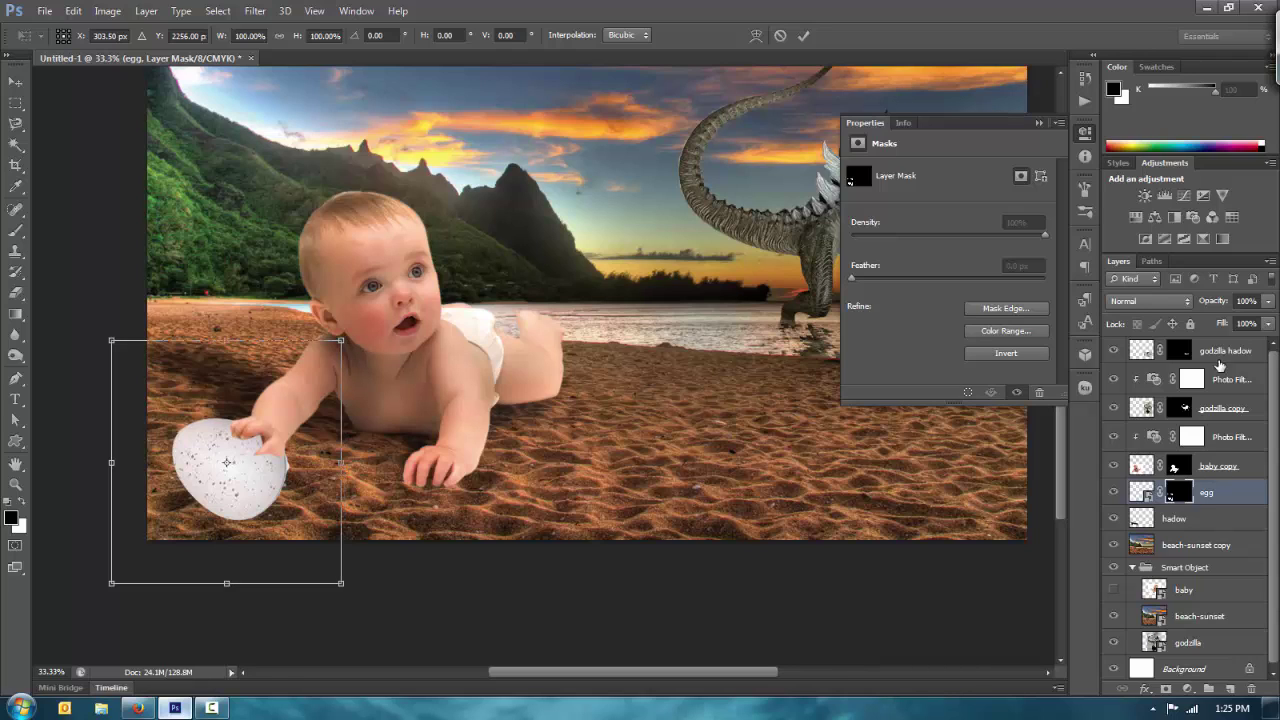
drag(344, 340, 315, 372)
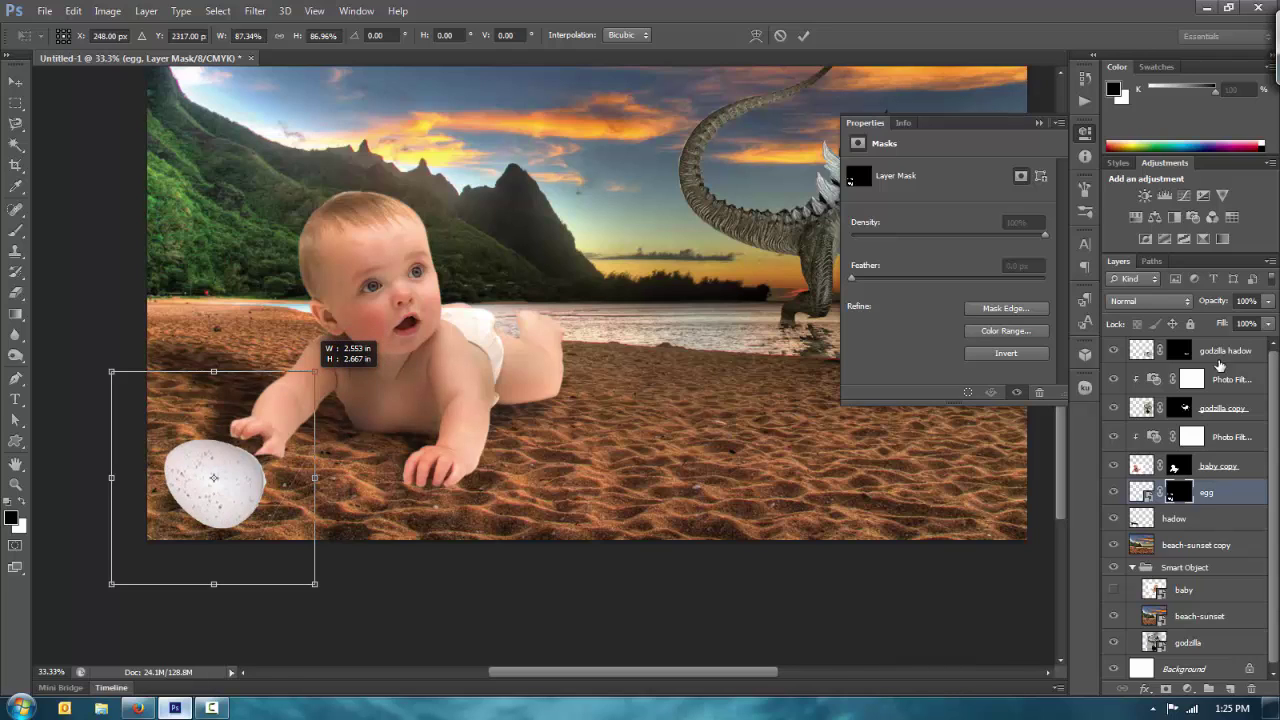
key(Return)
key(b)
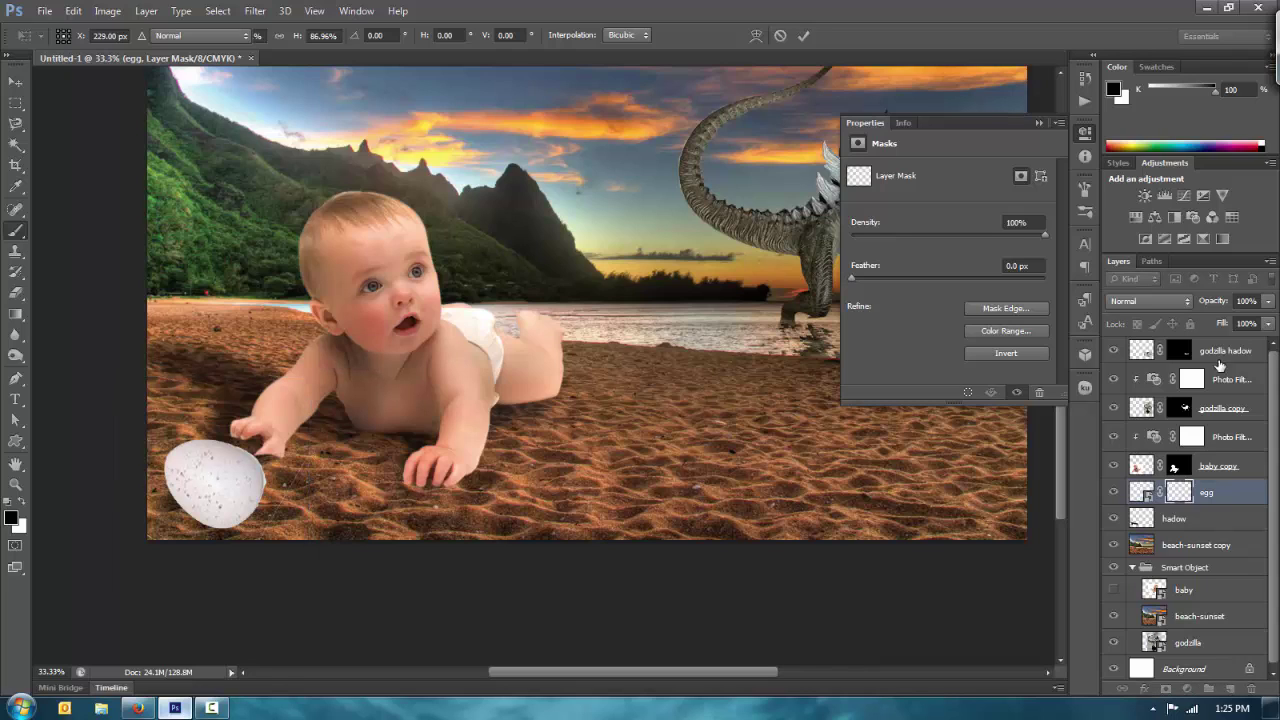
key(ctrl+i)
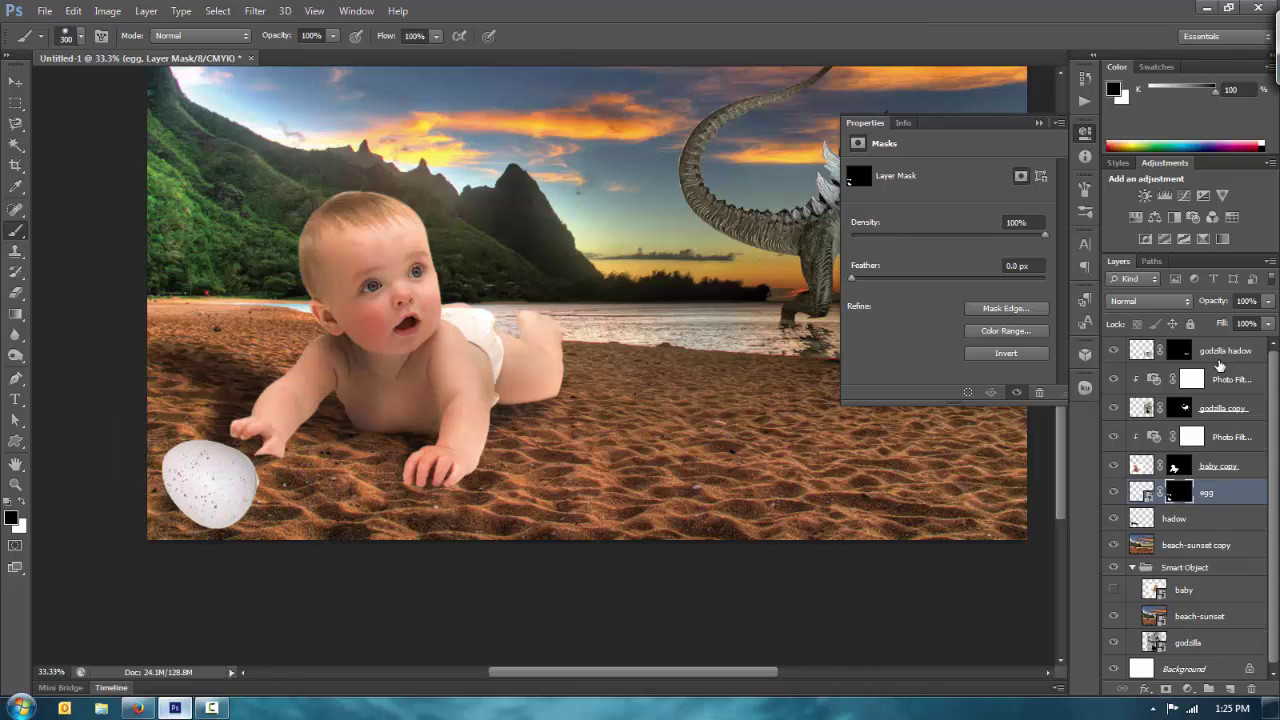
- Move the smaller egg up and to the right so the baby's hand rests on it
key(v)
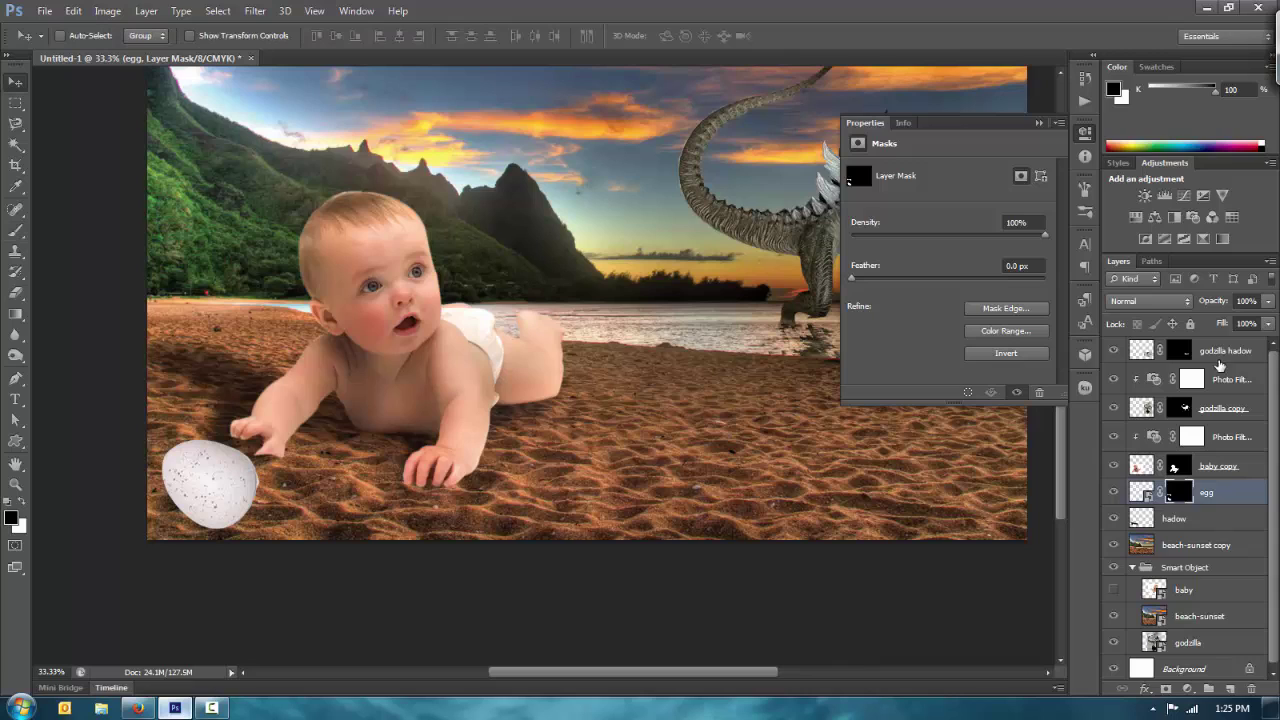
mouse_move(205, 494)
mouse_down()
mouse_move(225, 462)
mouse_move(213, 462)
mouse_up()
drag(213, 417, 221, 420)
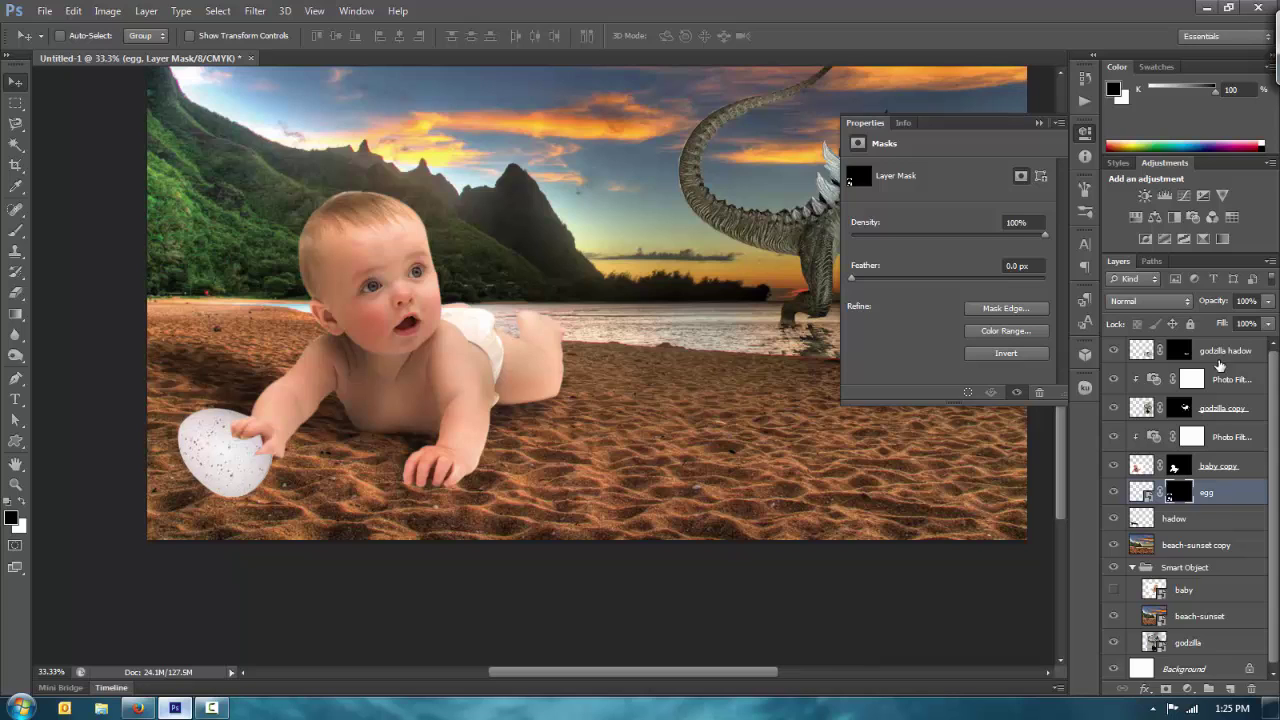
- Paint black on the egg's layer mask with a 100 px brush to hide its lower edge so it looks sunk into the sand
click(1197, 545)
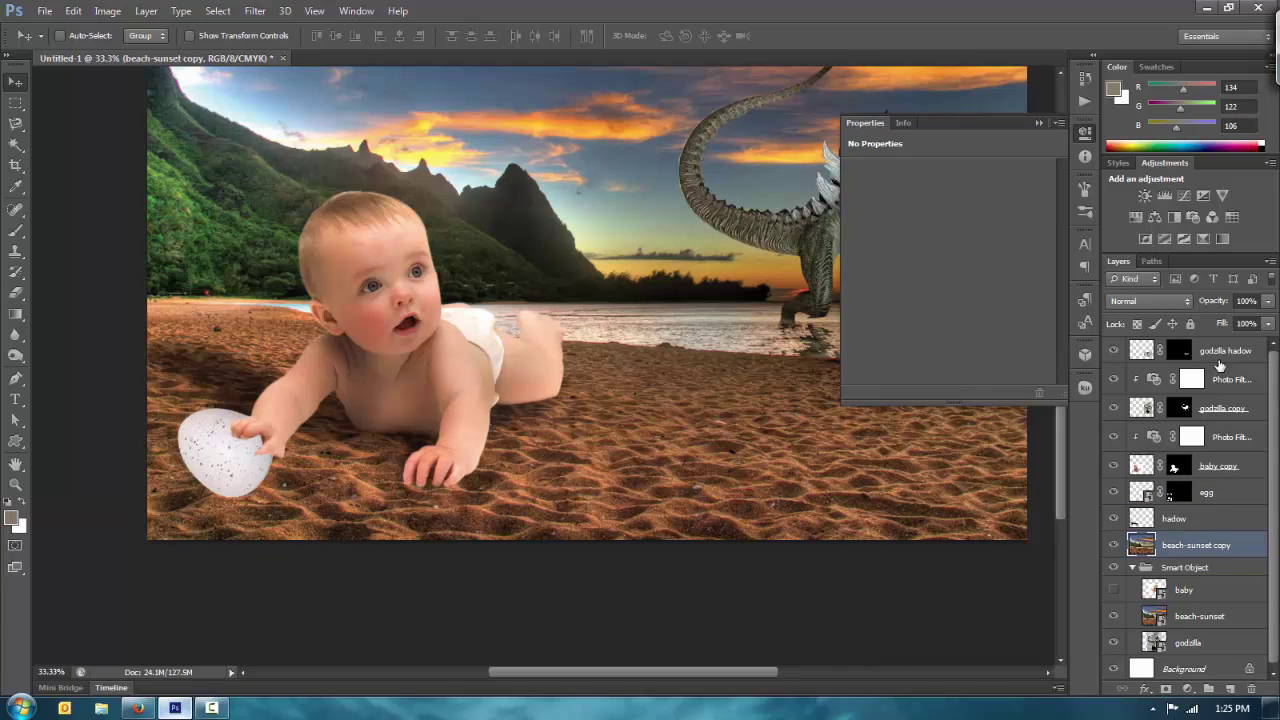
key(alt+bracketright)
key(alt+bracketright)
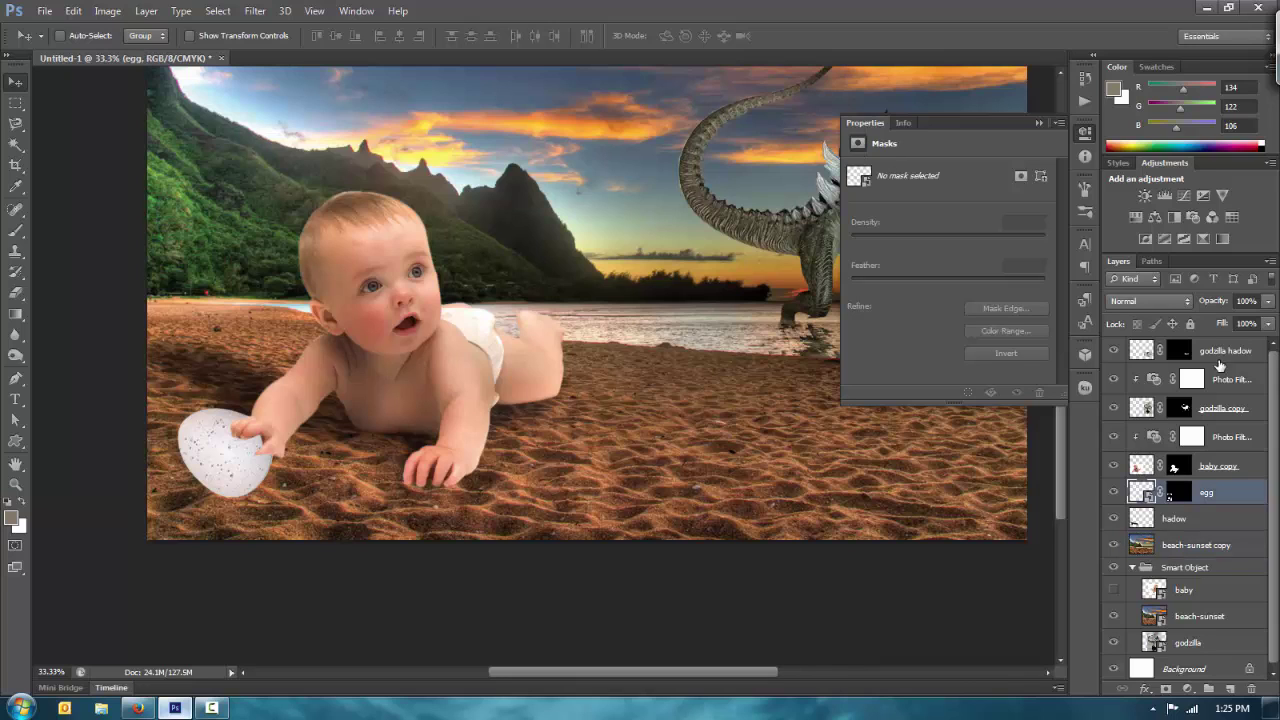
key(b)
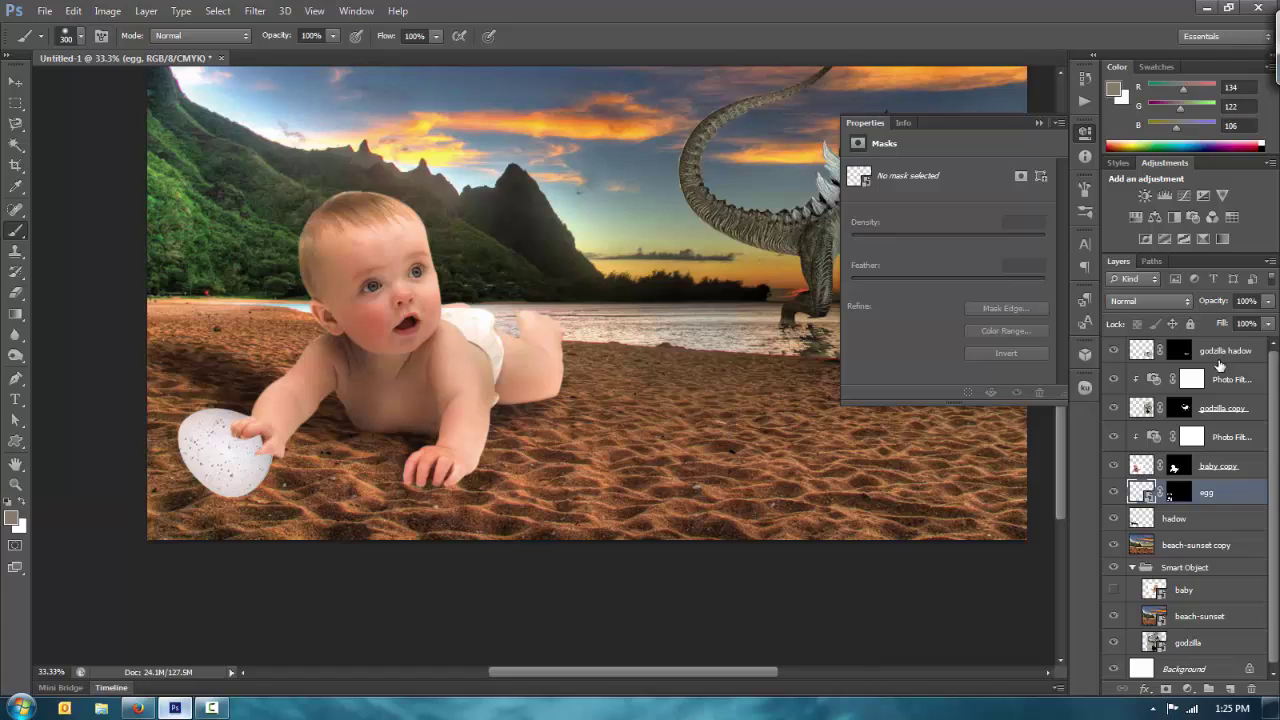
key(bracketleft)
key(ctrl+backslash)
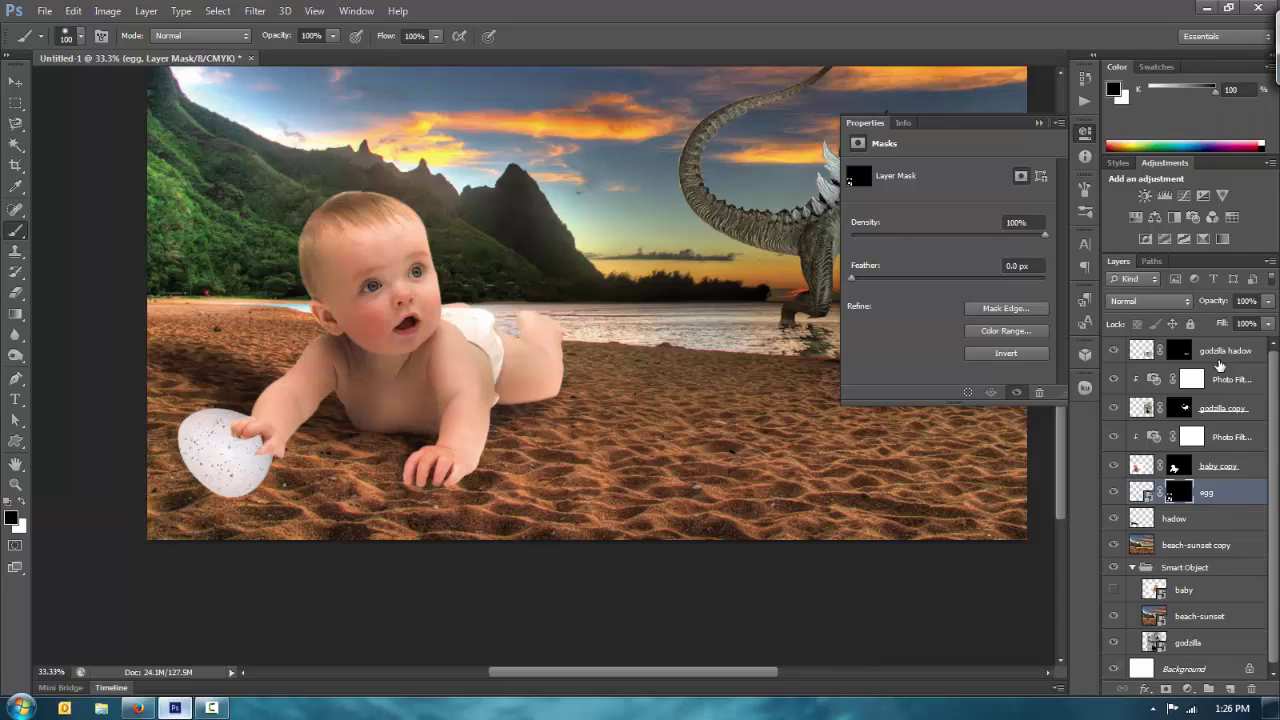
mouse_move(262, 487)
mouse_down()
mouse_move(214, 494)
mouse_move(270, 470)
mouse_move(193, 476)
mouse_up()
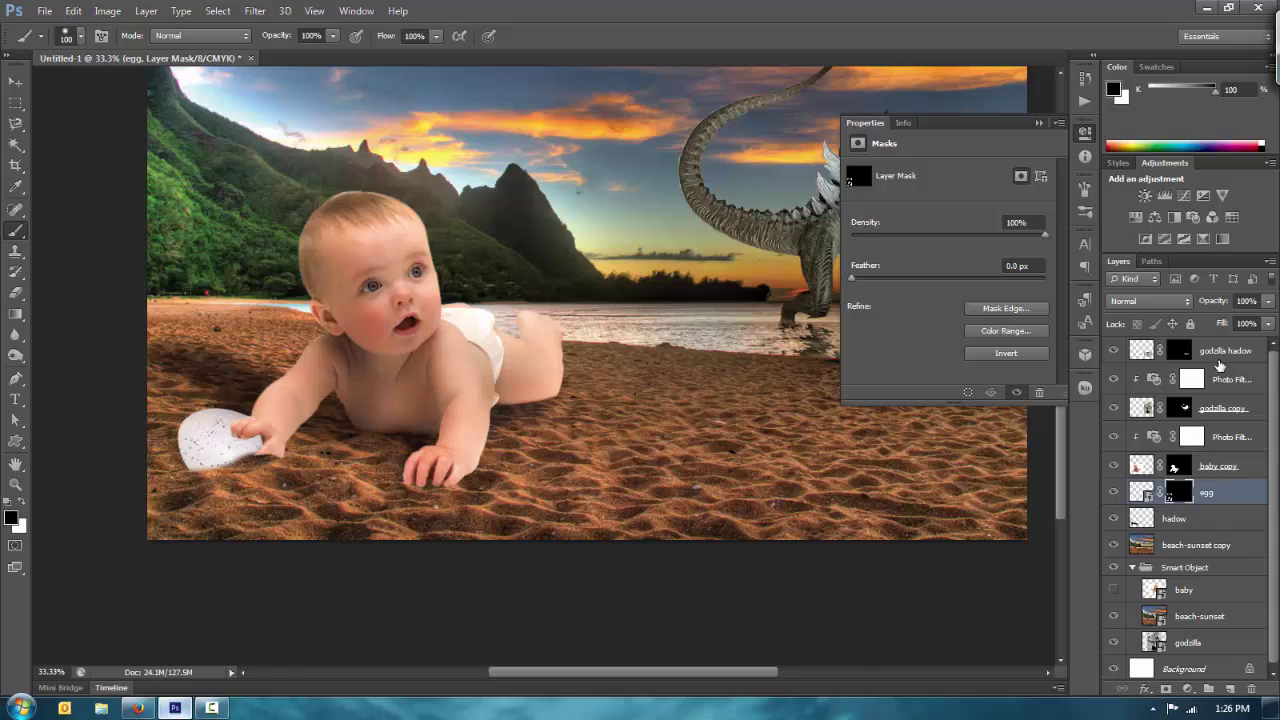
click(1039, 123)
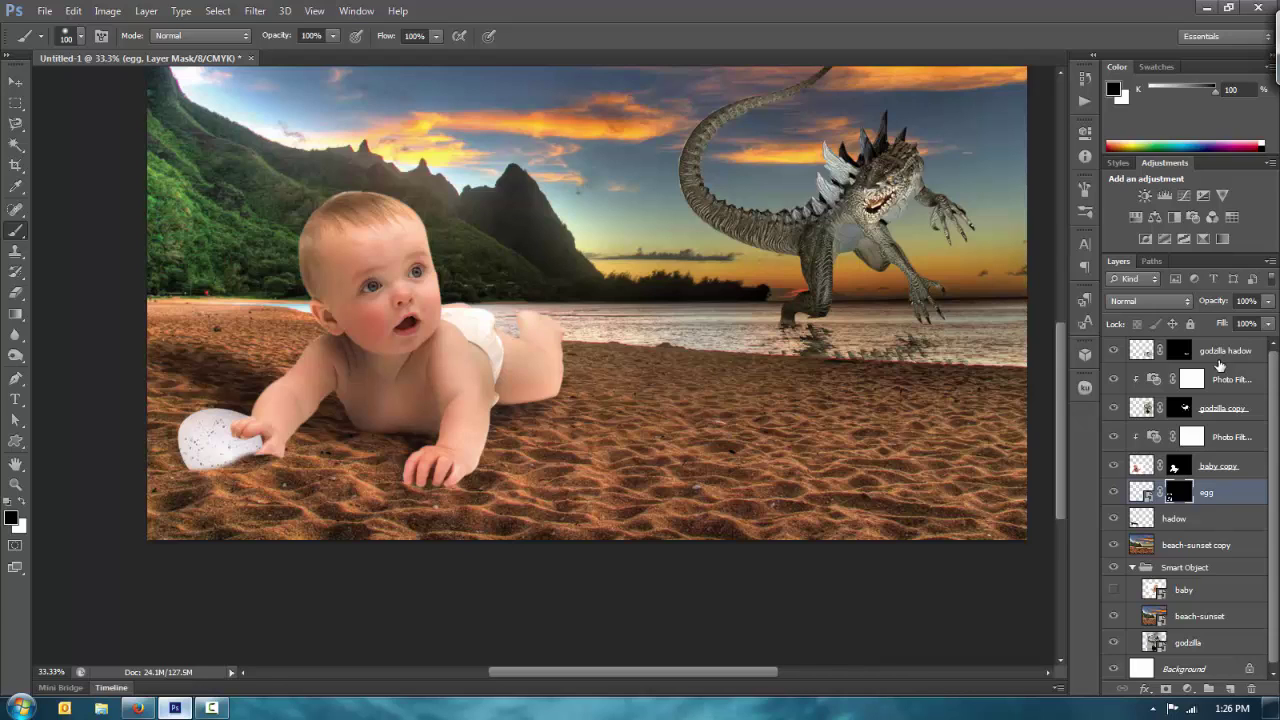
right_click(1220, 492)
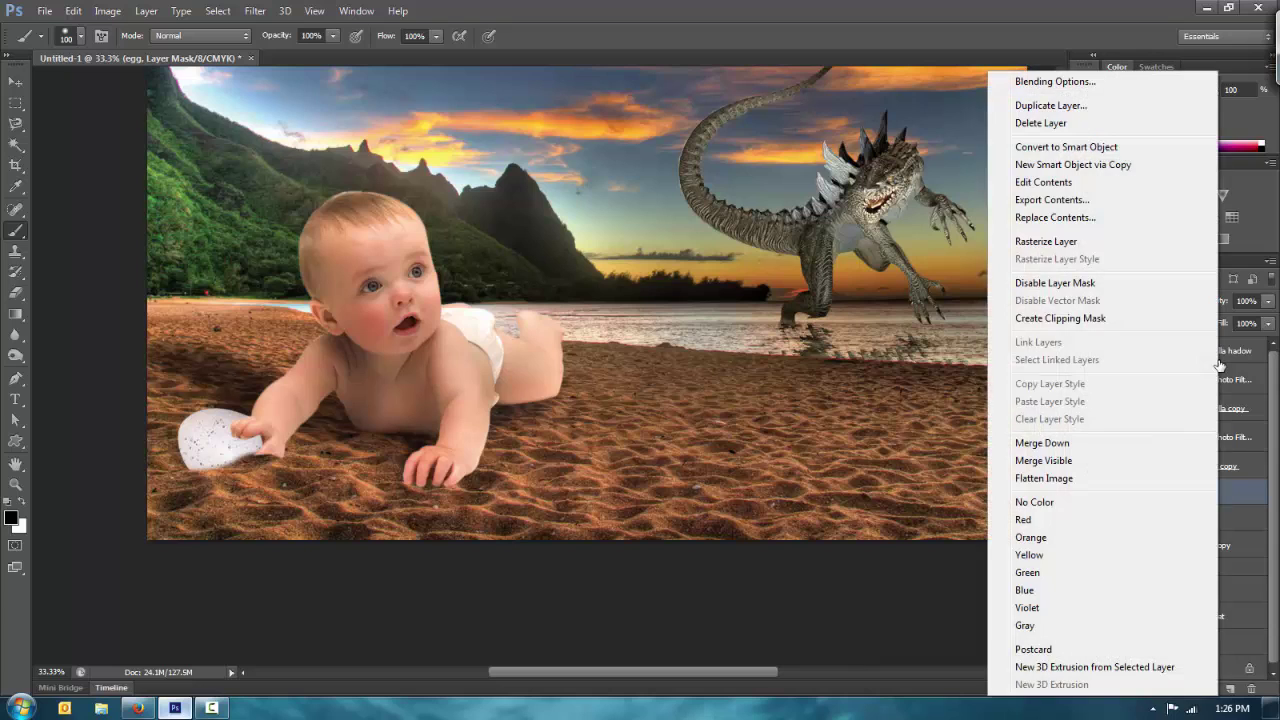
click(1080, 241)
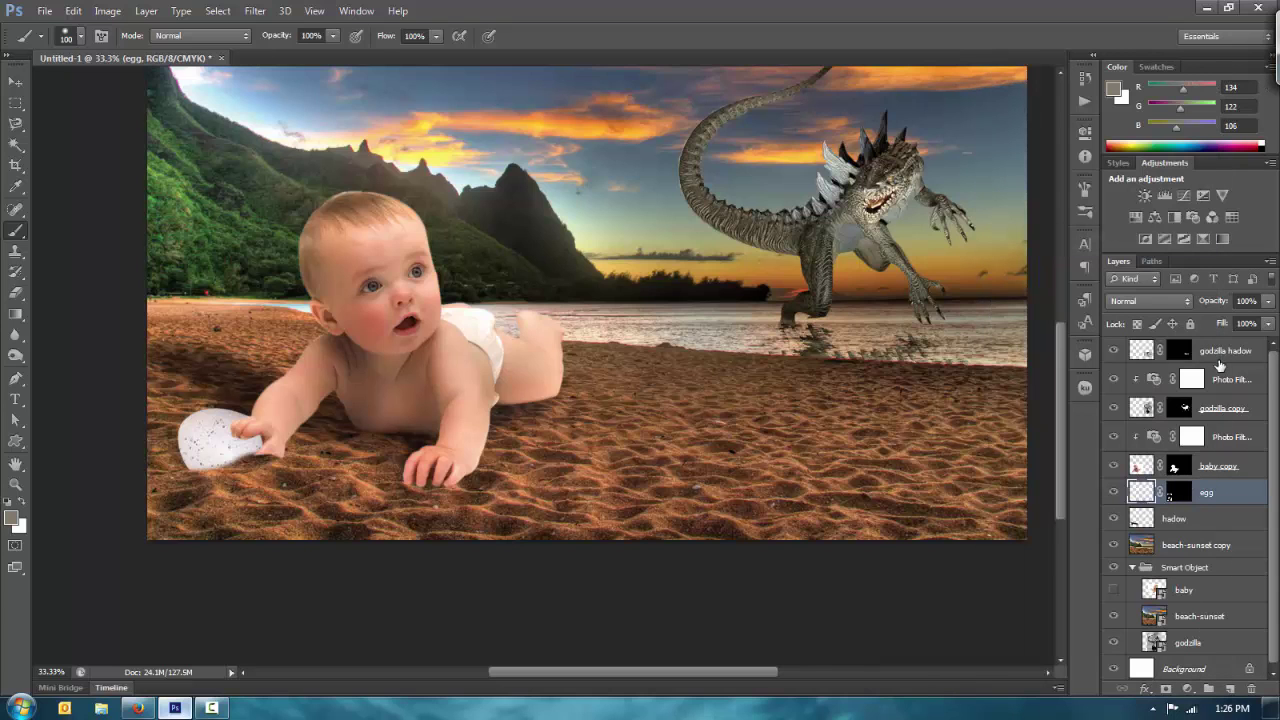
key(Return)
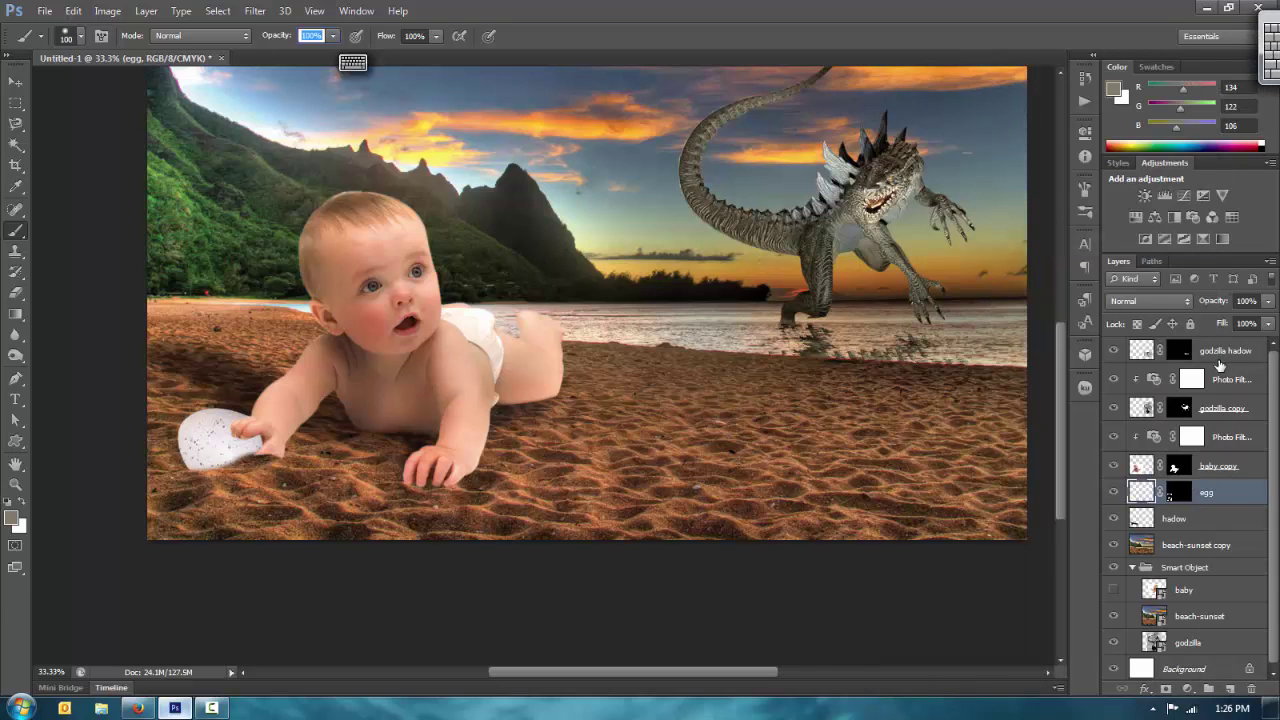
key(ctrl+backslash)
- Duplicate the egg smart object layer together with its mask under the default name
right_click(1219, 366)
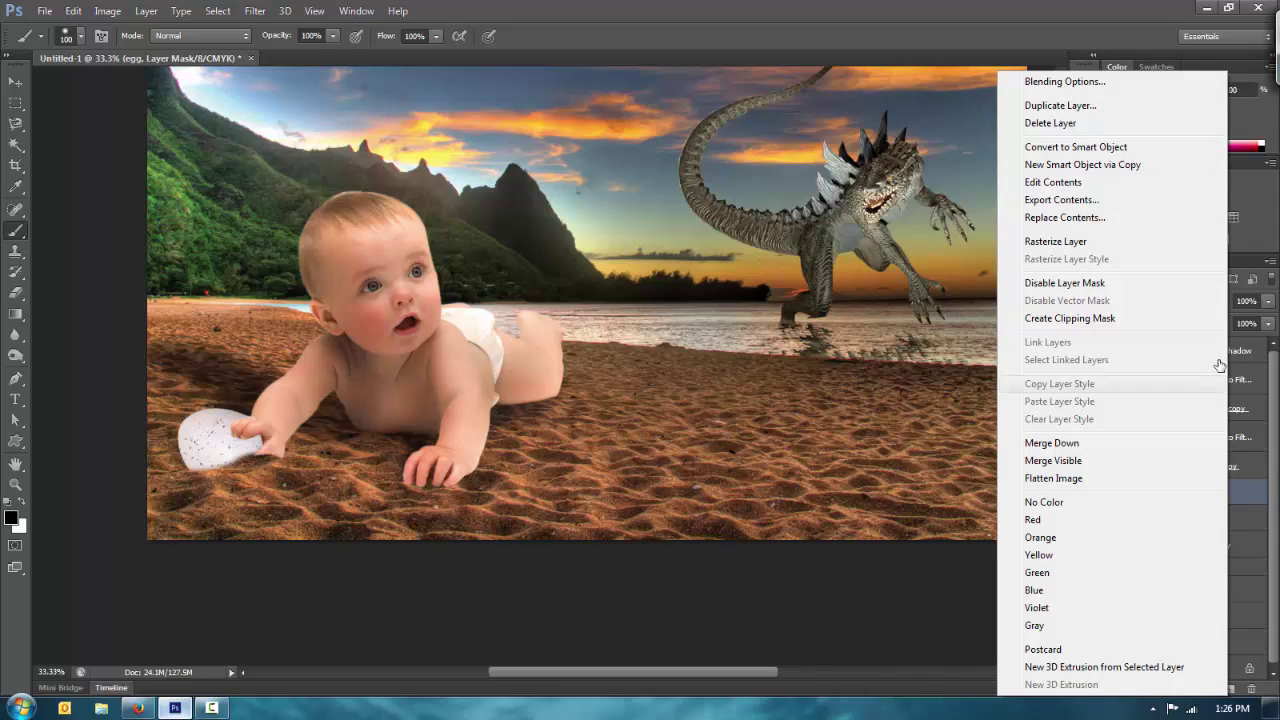
key(Return)
key(Return)
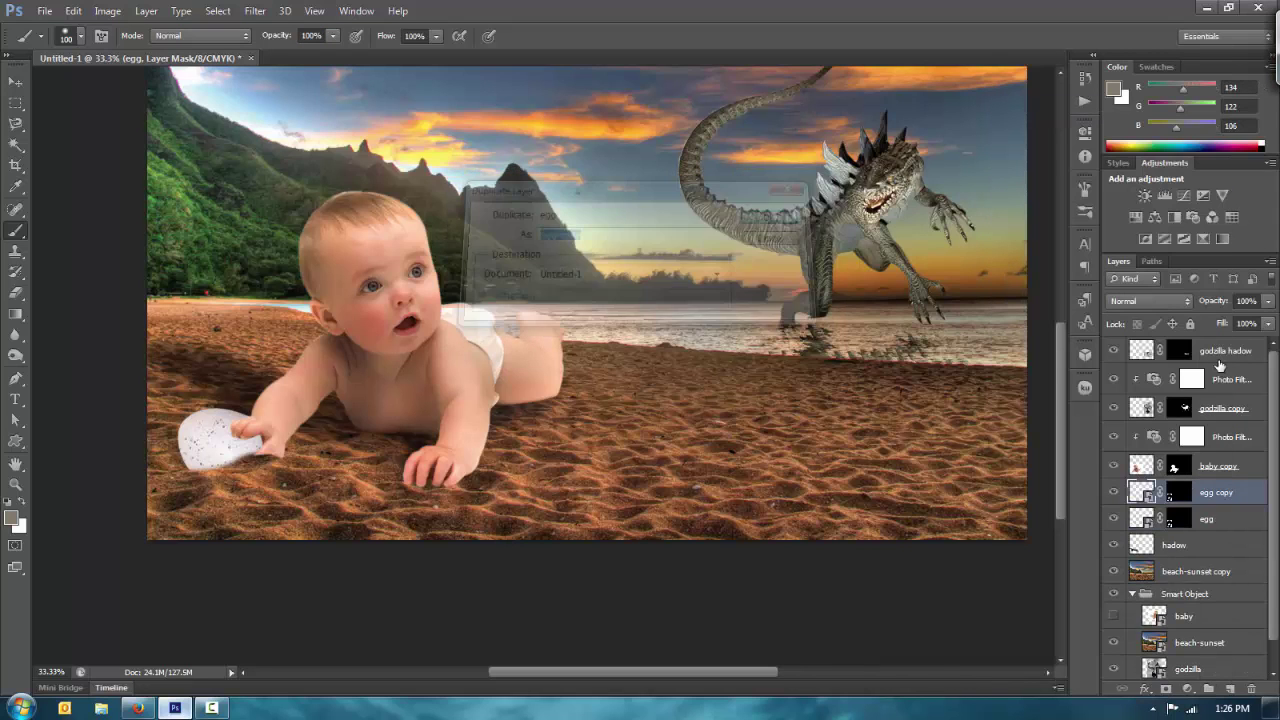
- Rasterize the duplicated egg layer while keeping its layer mask
right_click(1219, 366)
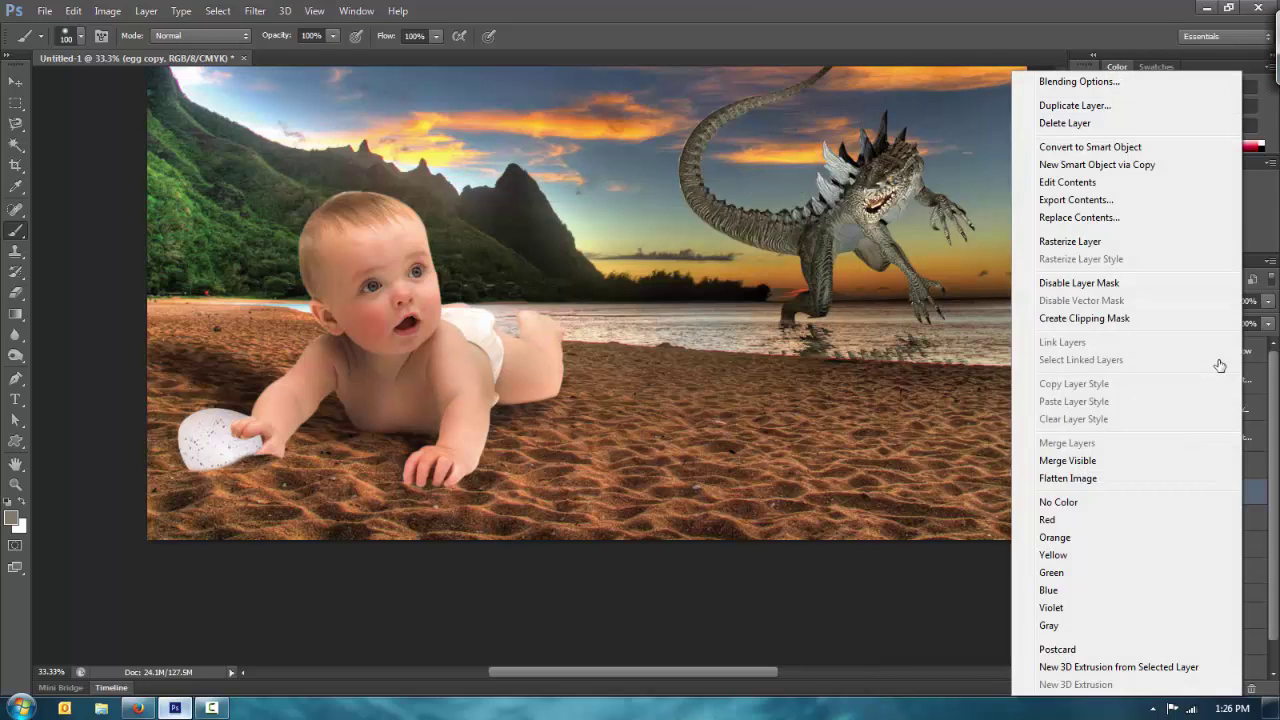
key(Down)
key(Down)
key(Down)
key(Down)
key(Down)
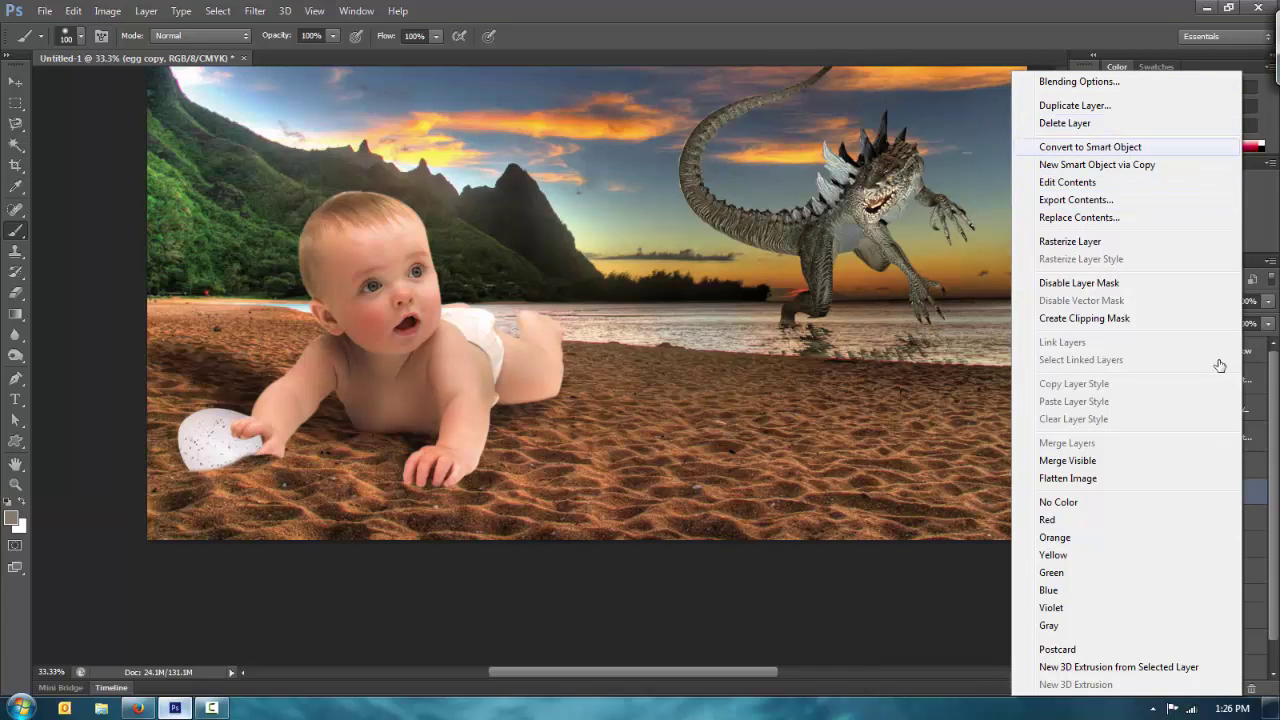
key(Return)
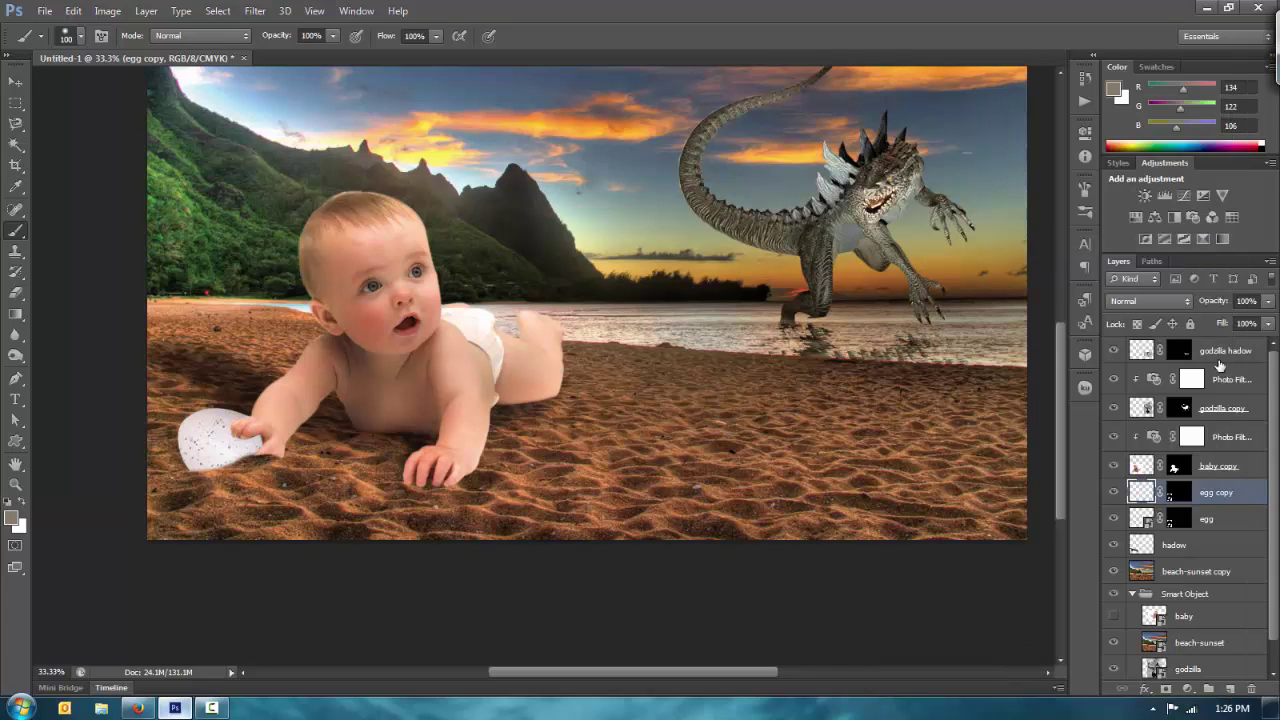
- Move the original egg layer into the Smart Object group and collapse the group
mouse_move(1210, 519)
mouse_down()
mouse_move(1210, 670)
mouse_move(1206, 602)
mouse_up()
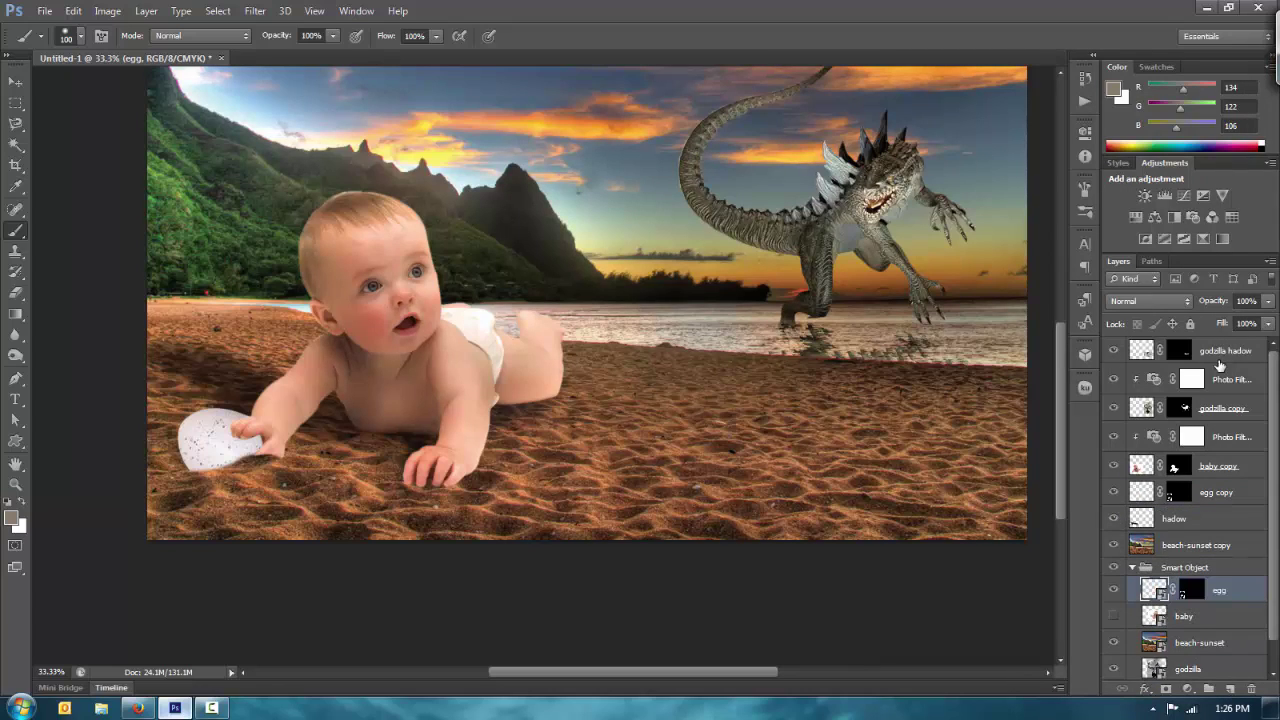
click(1132, 567)
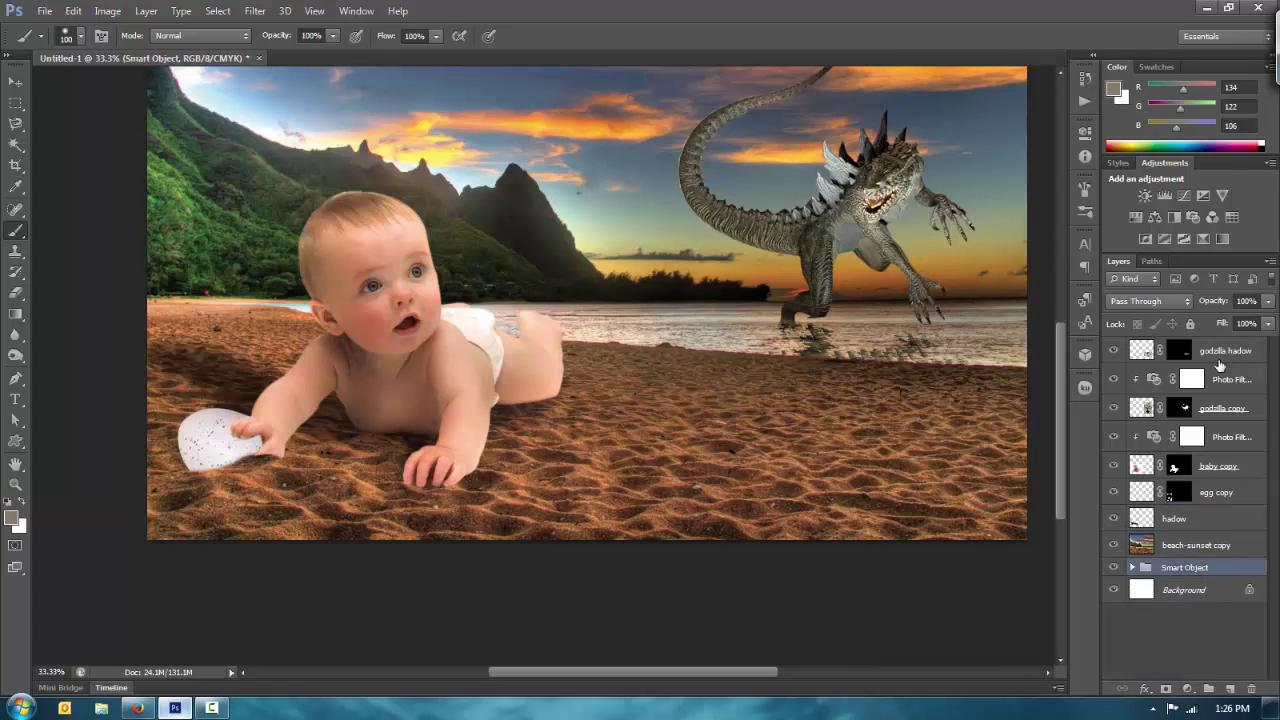
- Darken the egg copy with the Burn tool using a 250 px brush, Midtones range and 50% exposure
click(1216, 492)
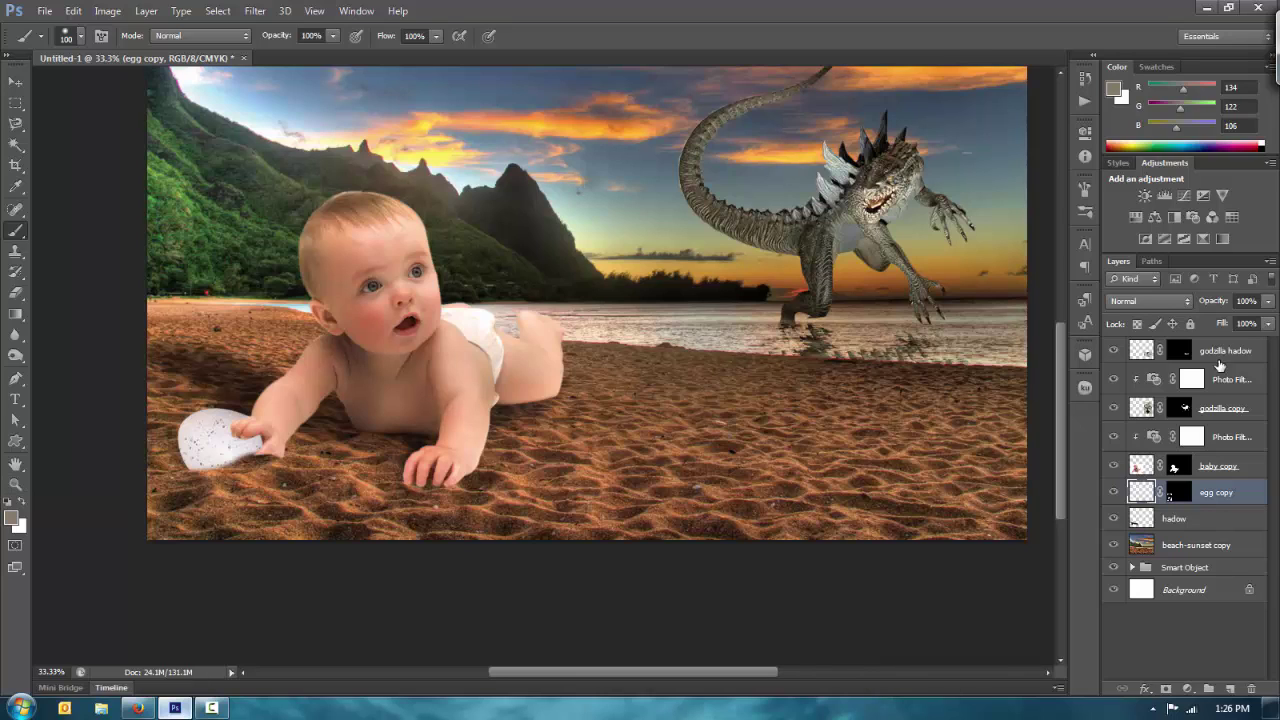
key(o)
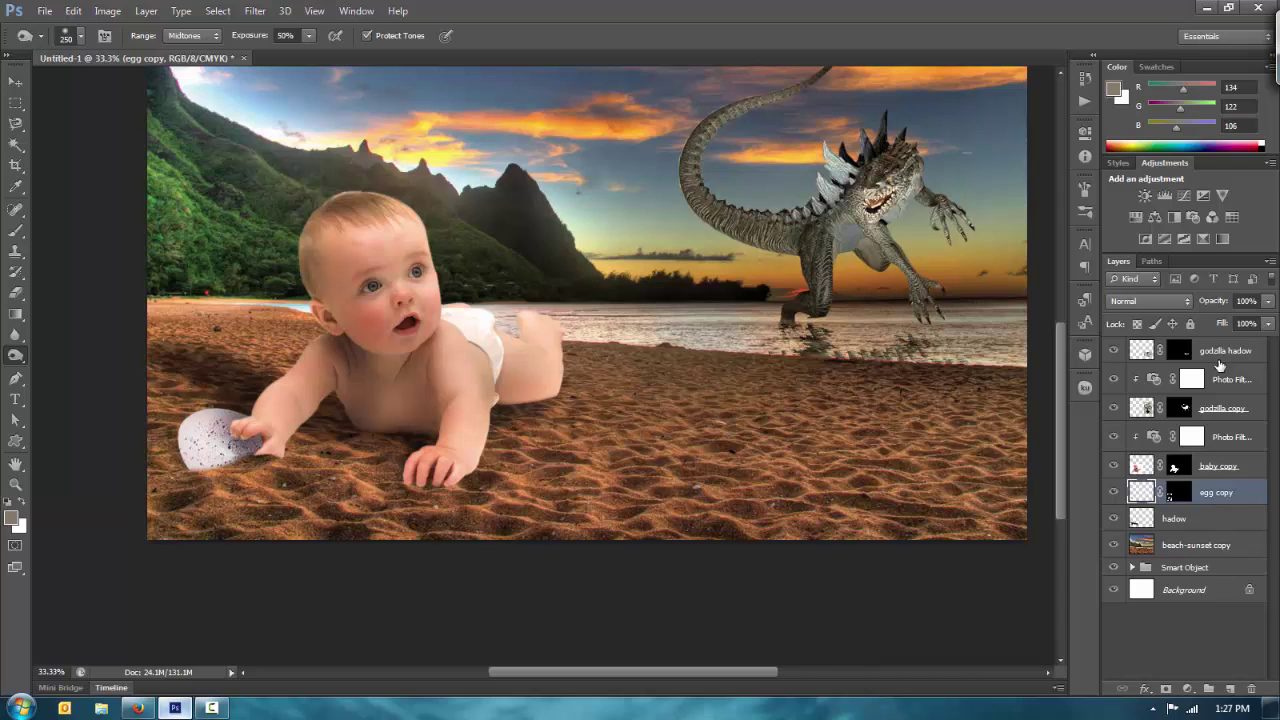
- Duplicate the baby's Photo Filter adjustment, place one of the two directly above the egg copy and clip it to the egg
right_click(1219, 366)
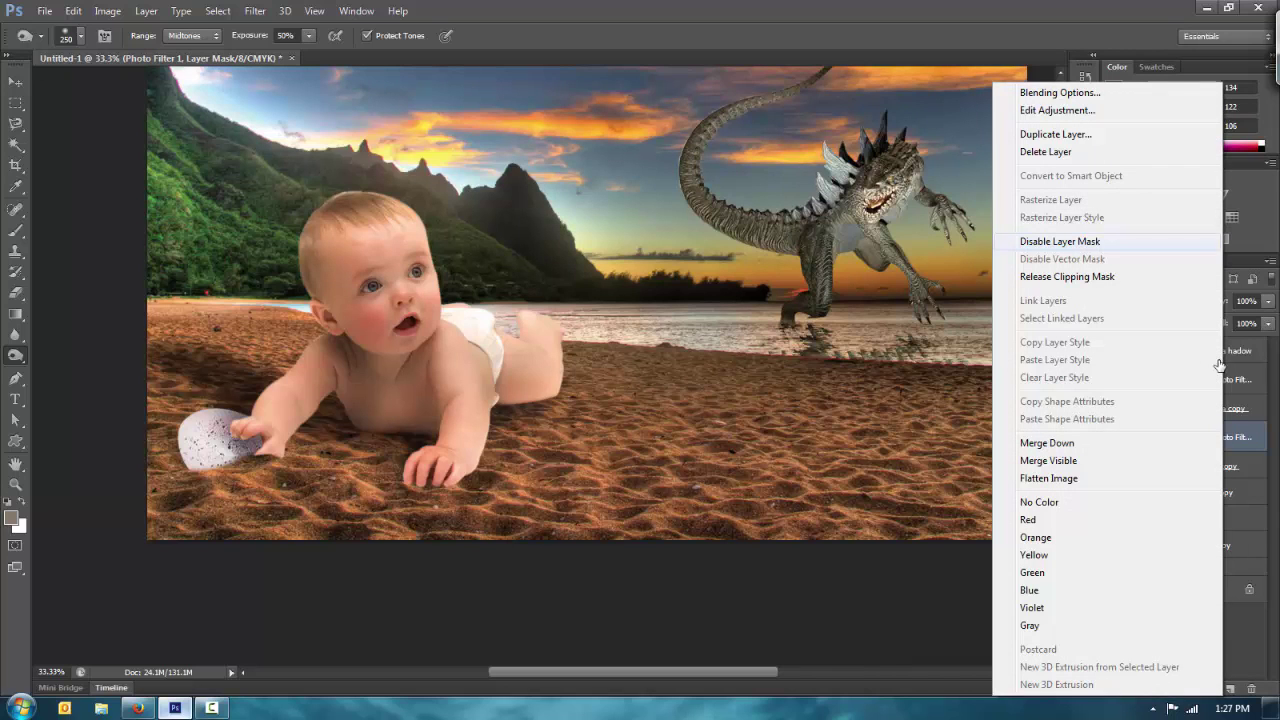
click(1055, 134)
key(Return)
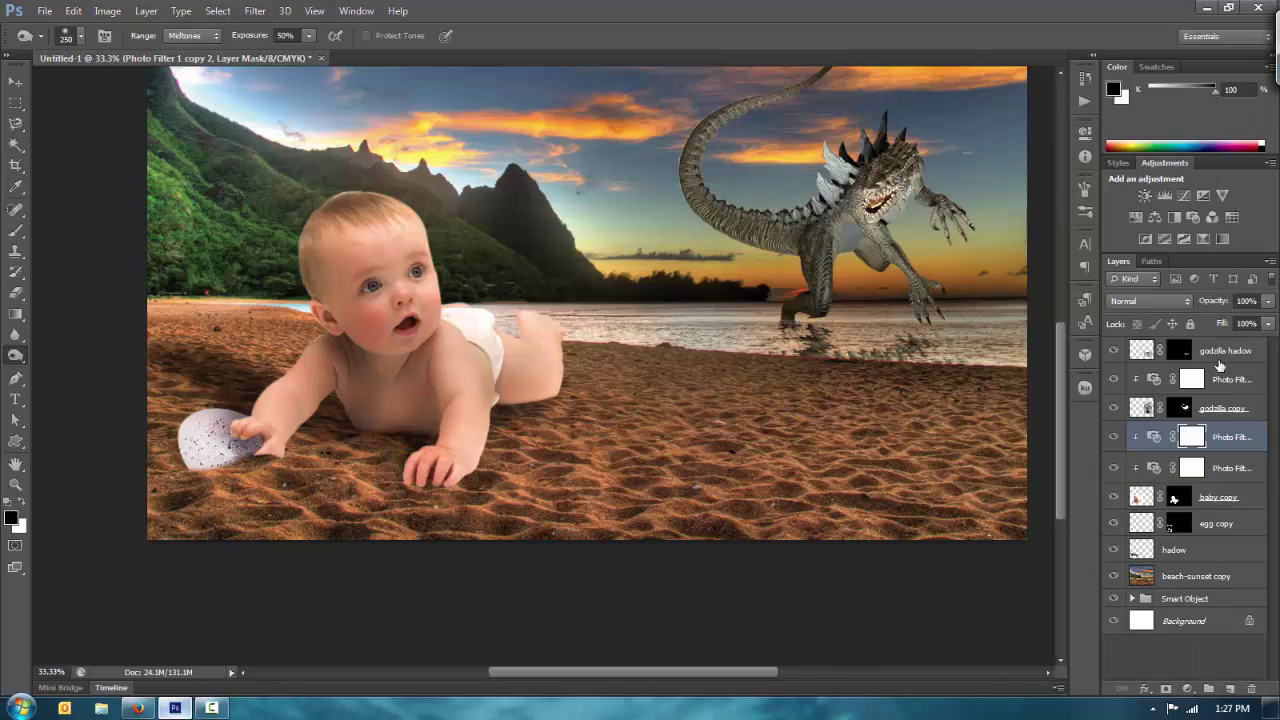
drag(1228, 468, 1228, 510)
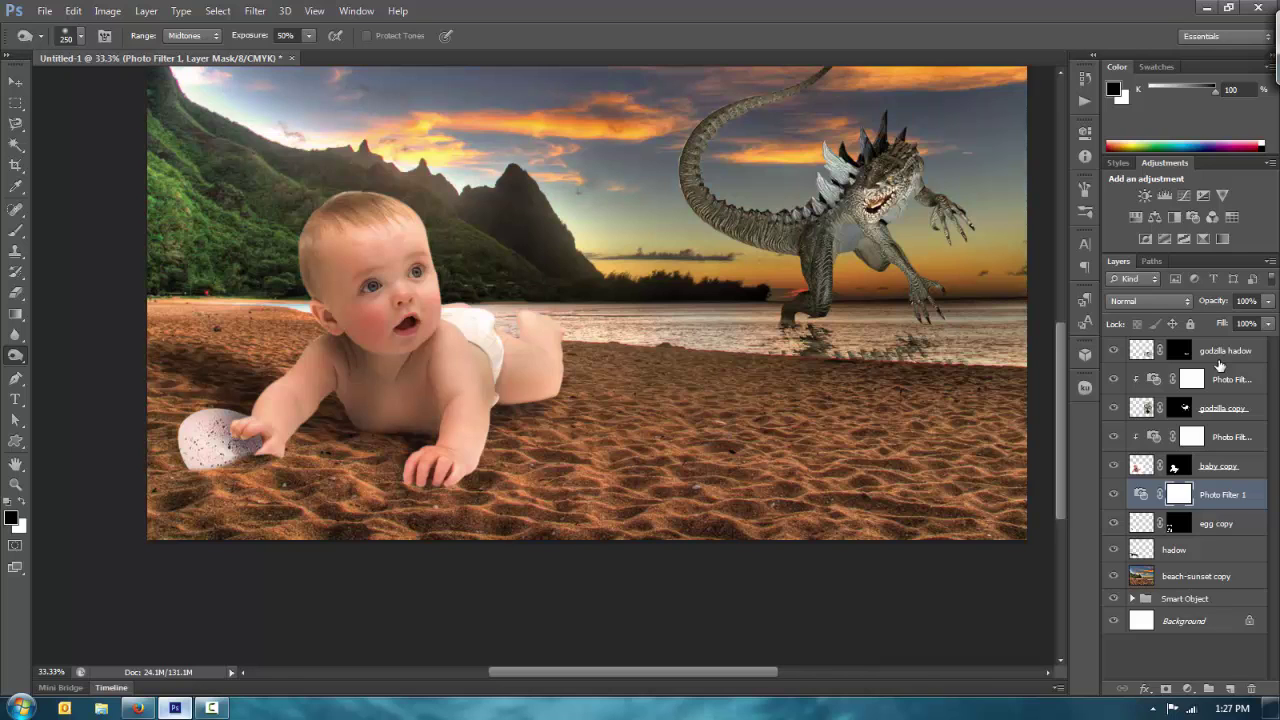
right_click(1203, 495)
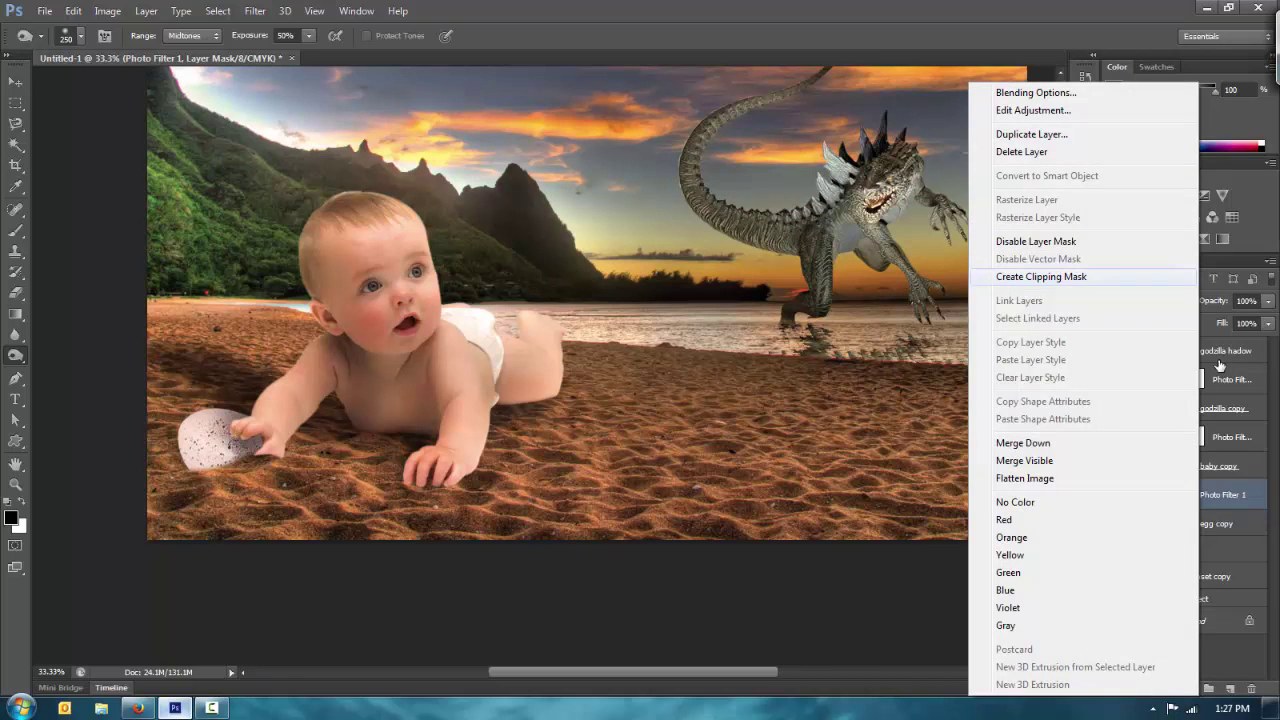
click(1060, 277)
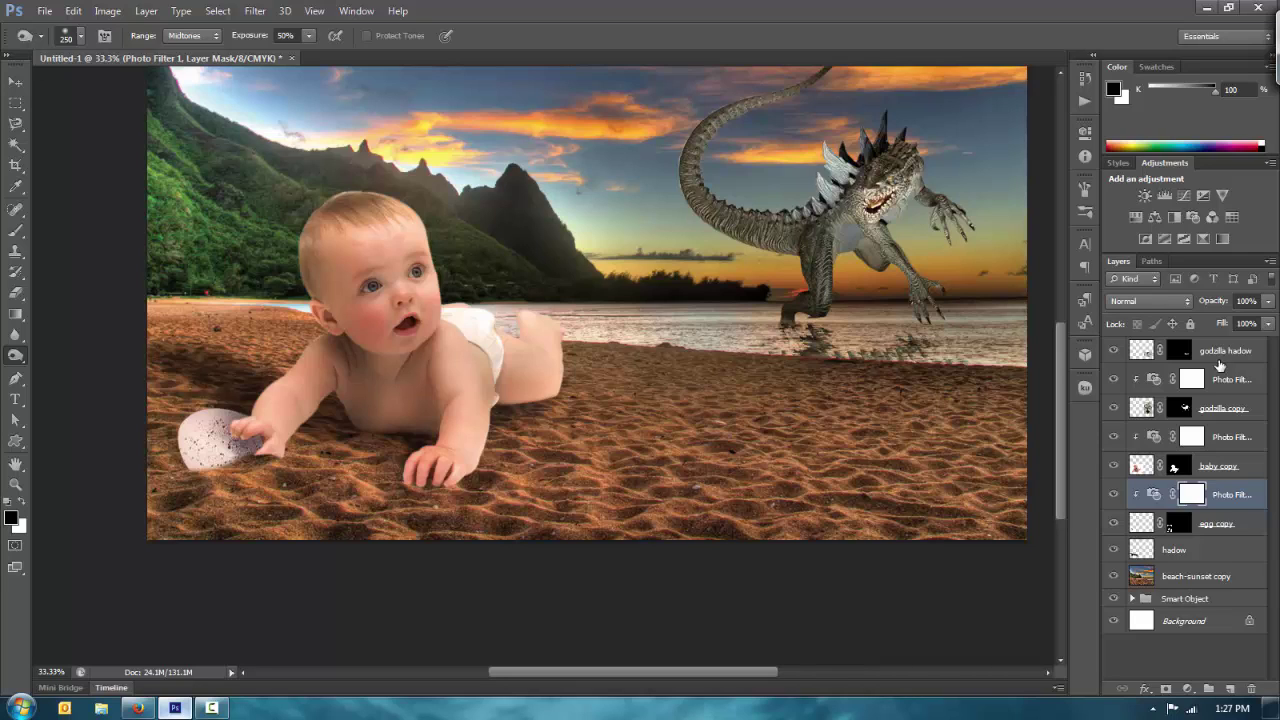
- Select the egg copy layer and review the whole montage at 25% zoom
click(1219, 352)
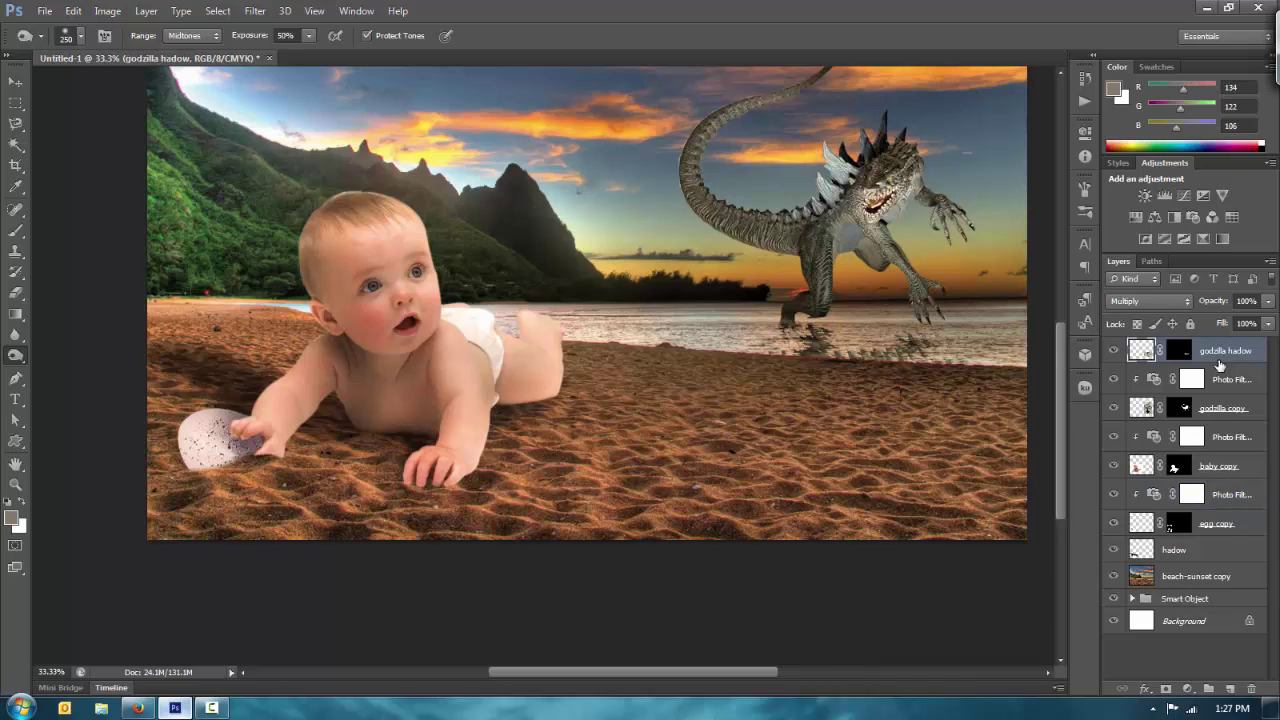
key(alt+bracketleft)
key(alt+bracketleft)
key(alt+bracketleft)
key(alt+bracketleft)
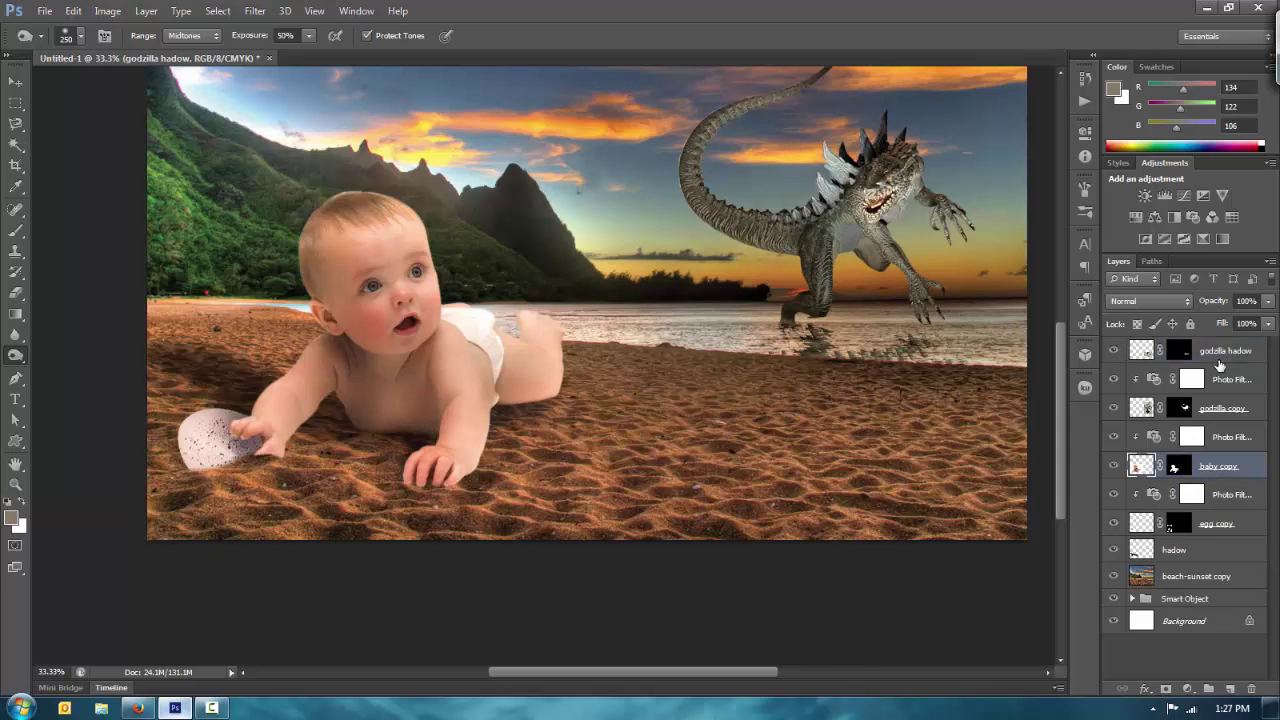
key(alt+bracketleft)
key(alt+bracketleft)
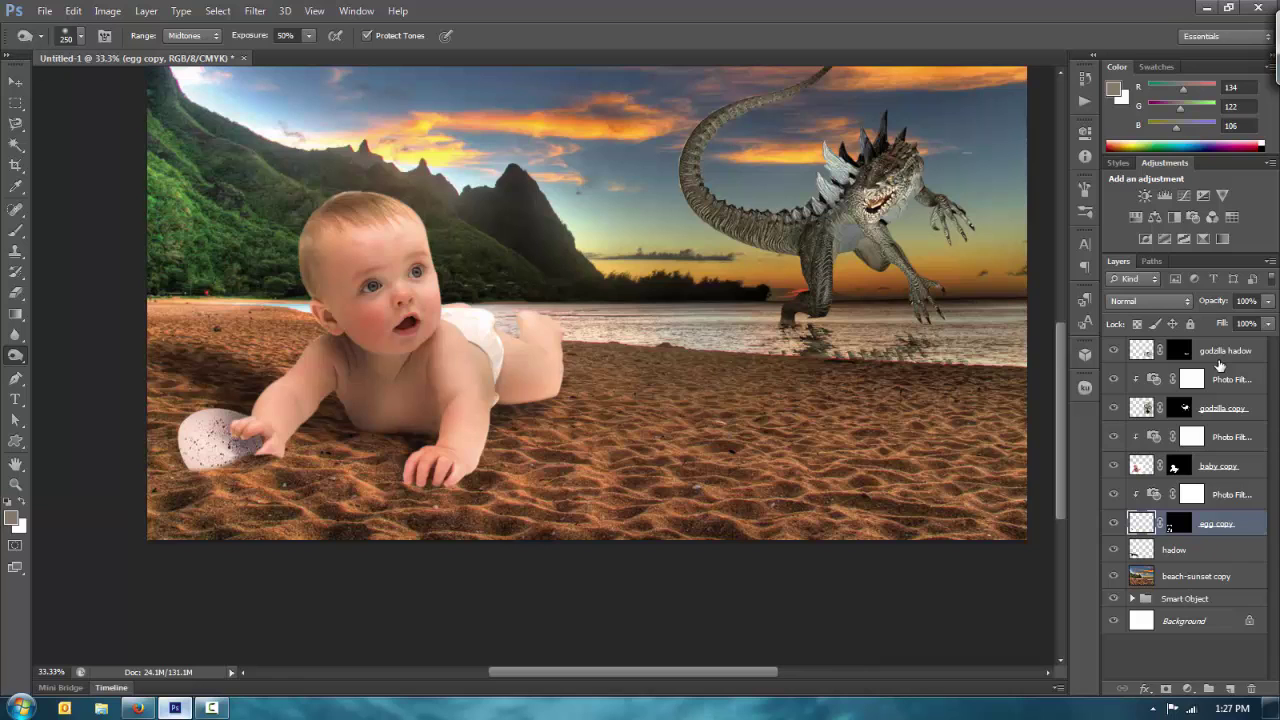
key(ctrl+0)
key(ctrl+minus)
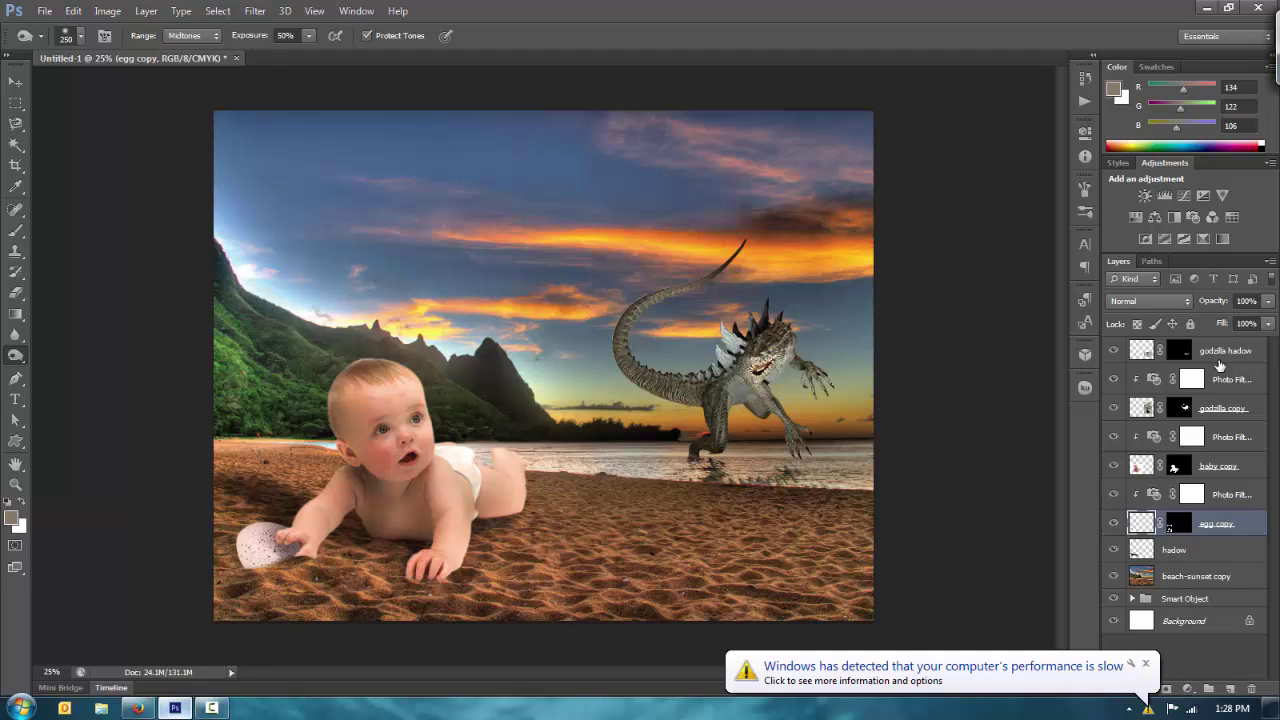
- Select the topmost Godzilla shadow layer and bring up the list of available filters
click(1220, 360)
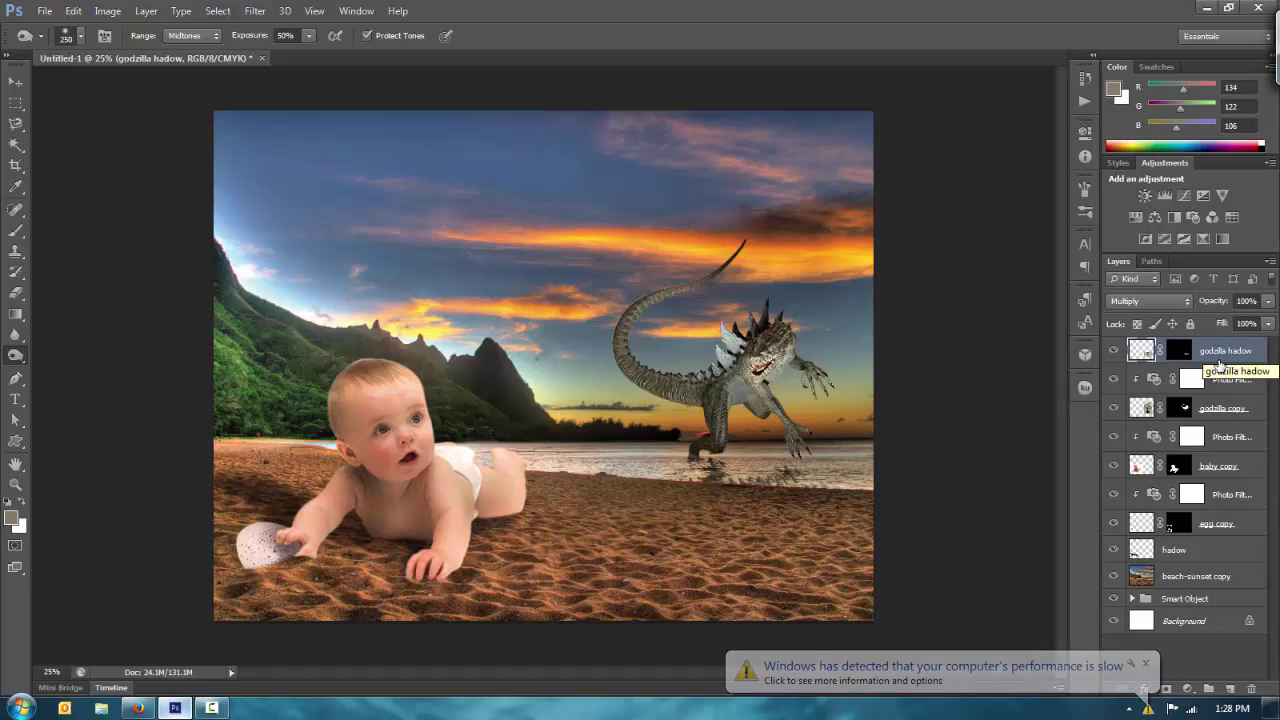
key(ctrl+h)
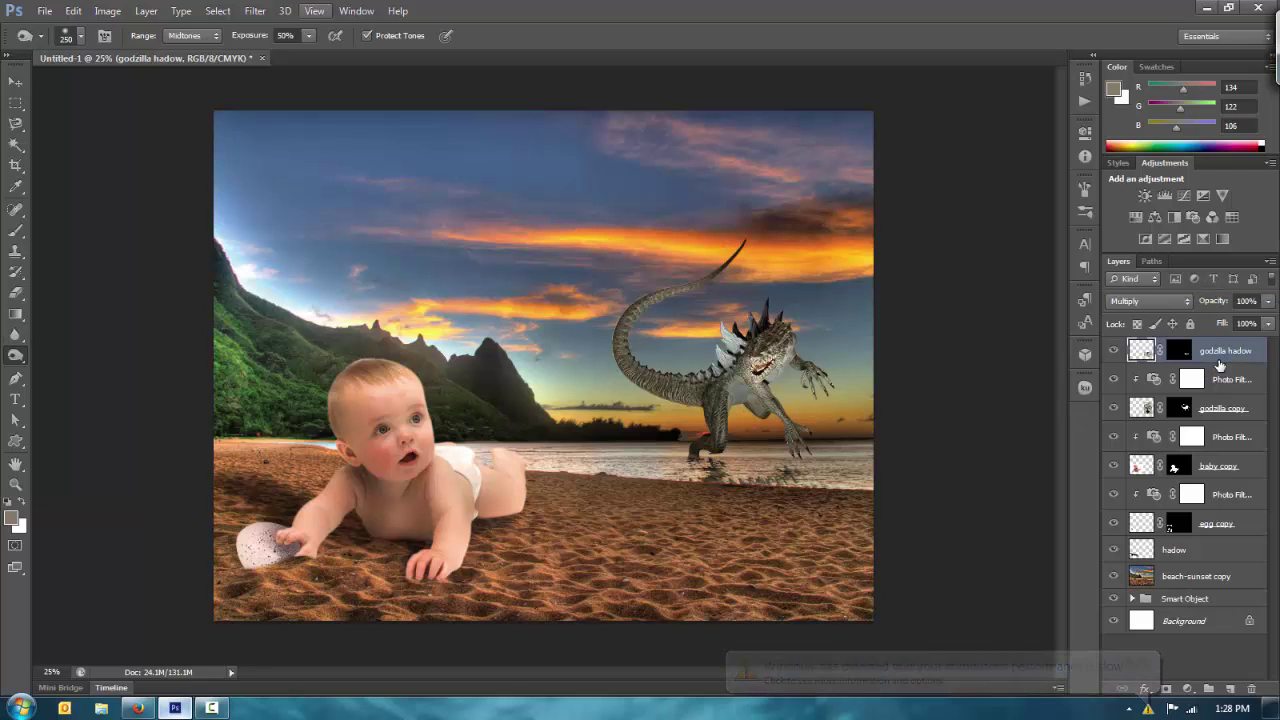
key(ctrl+f)
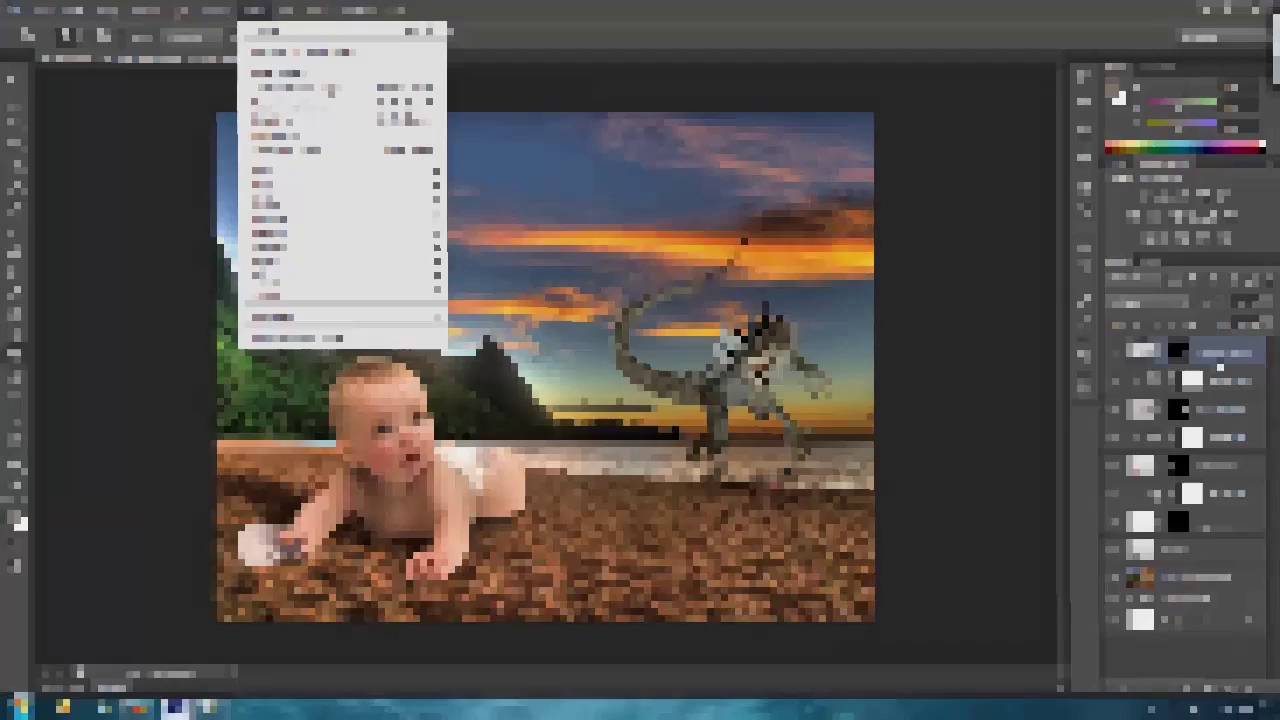